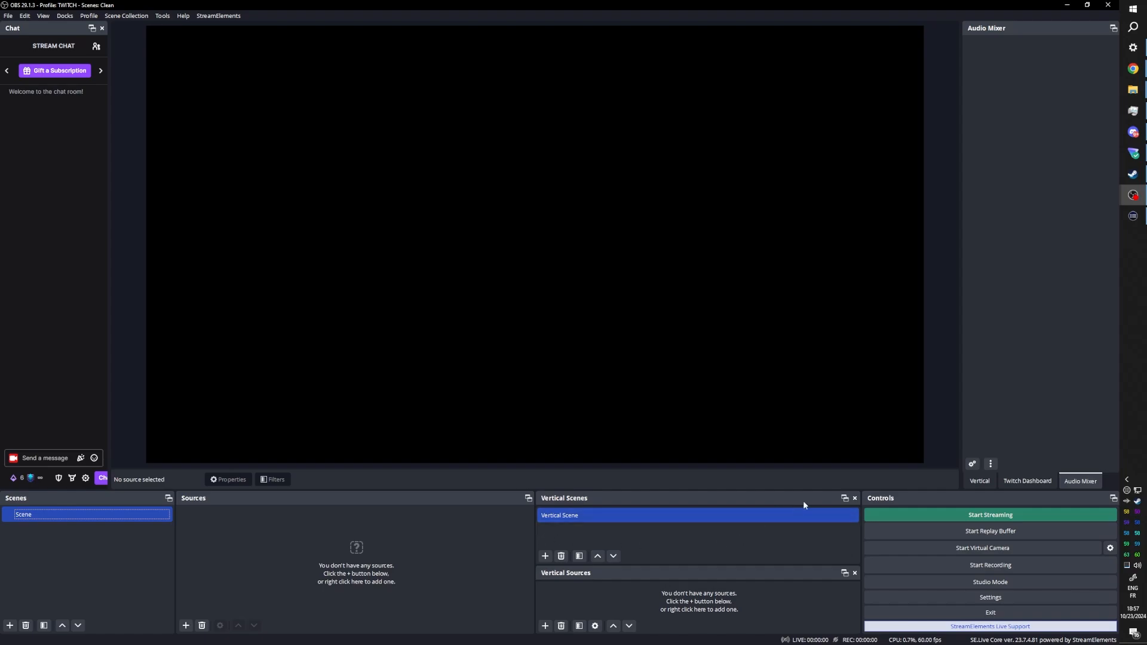
Step: Close the Vertical Scenes and Vertical Sources docks
{"action": "left_click", "coordinate": [854, 498]}
{"action": "left_click", "coordinate": [854, 499]}
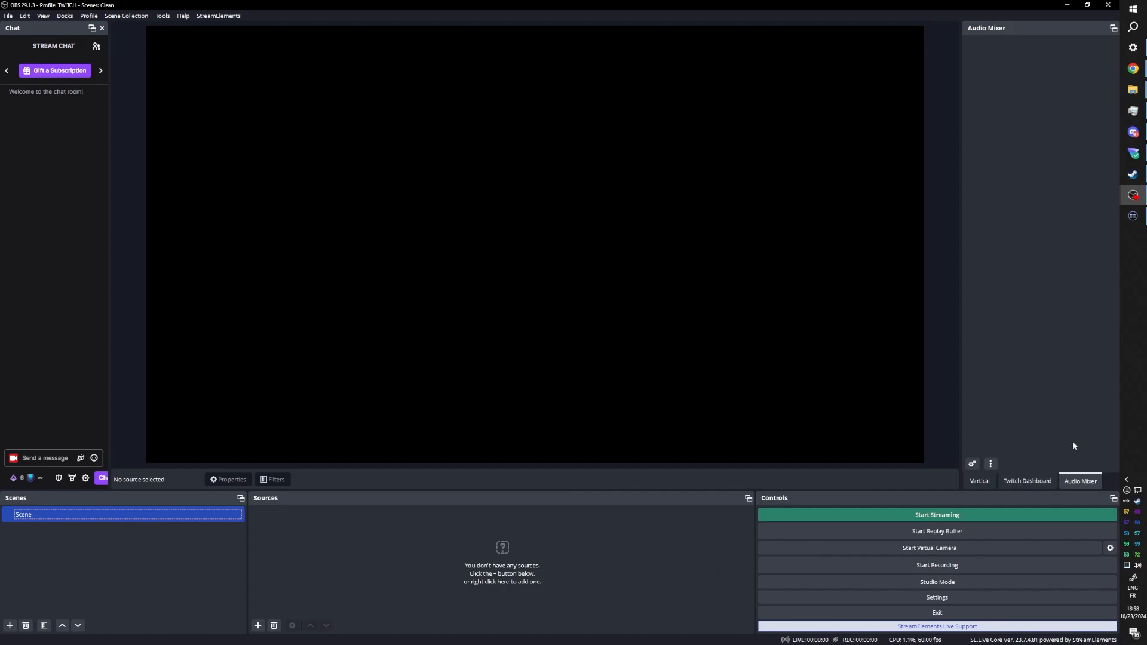
{"action": "left_click", "coordinate": [987, 129]}
{"action": "left_click", "coordinate": [1026, 481]}
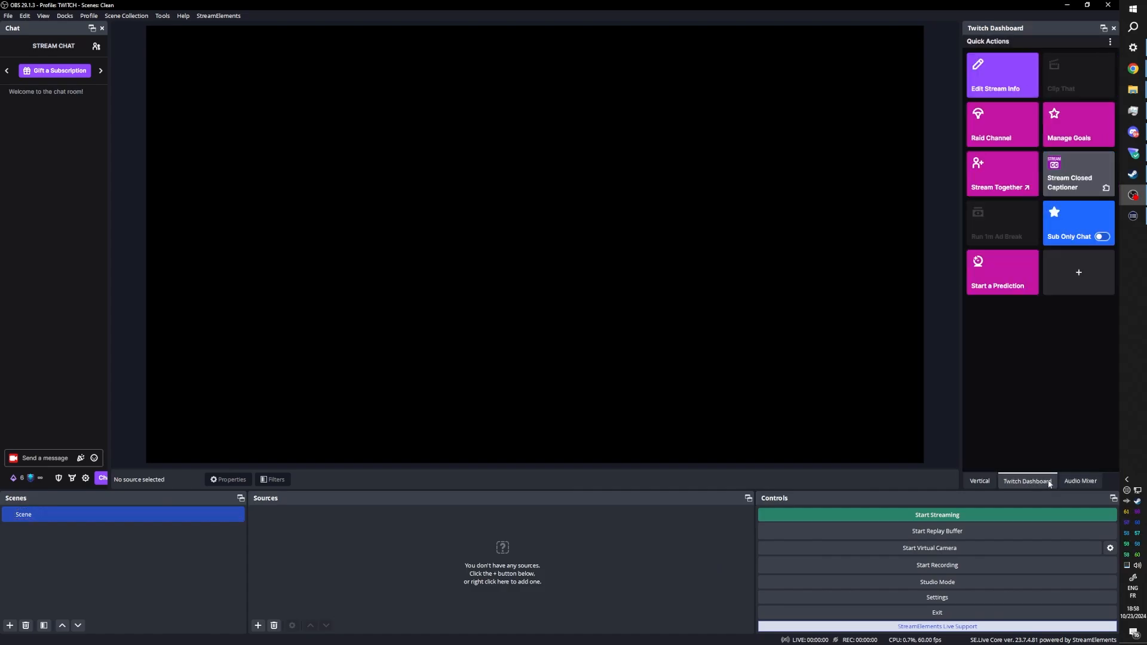
{"action": "left_click", "coordinate": [1079, 481]}
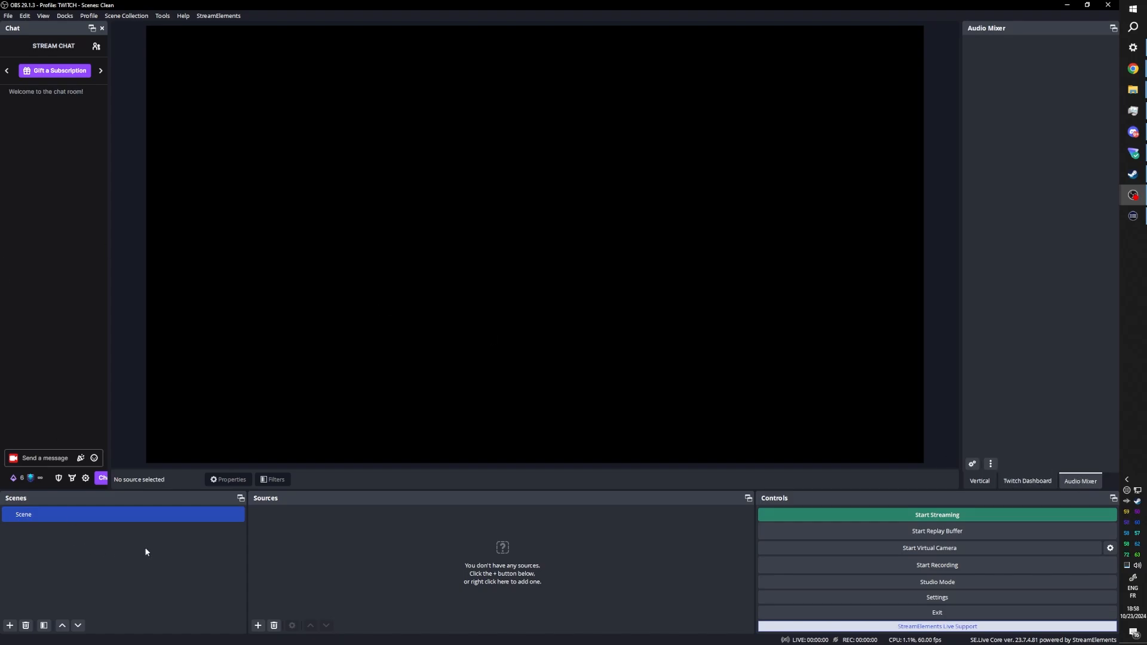
Step: Rename the existing scene as START
{"action": "left_click", "coordinate": [76, 519]}
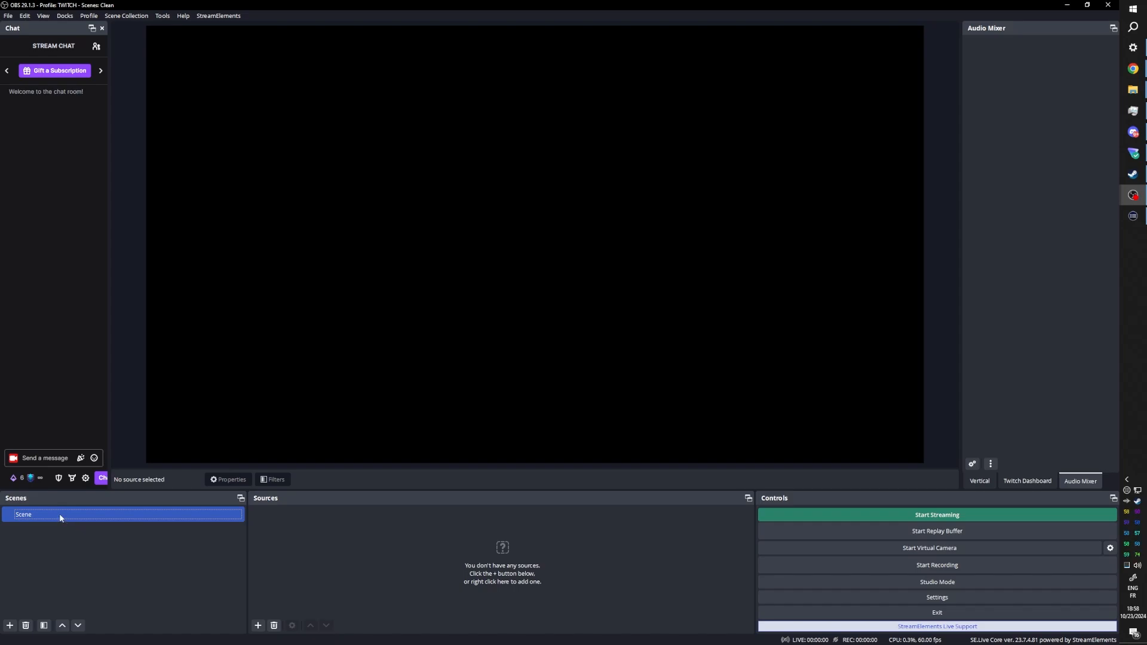
{"action": "key", "text": "F2"}
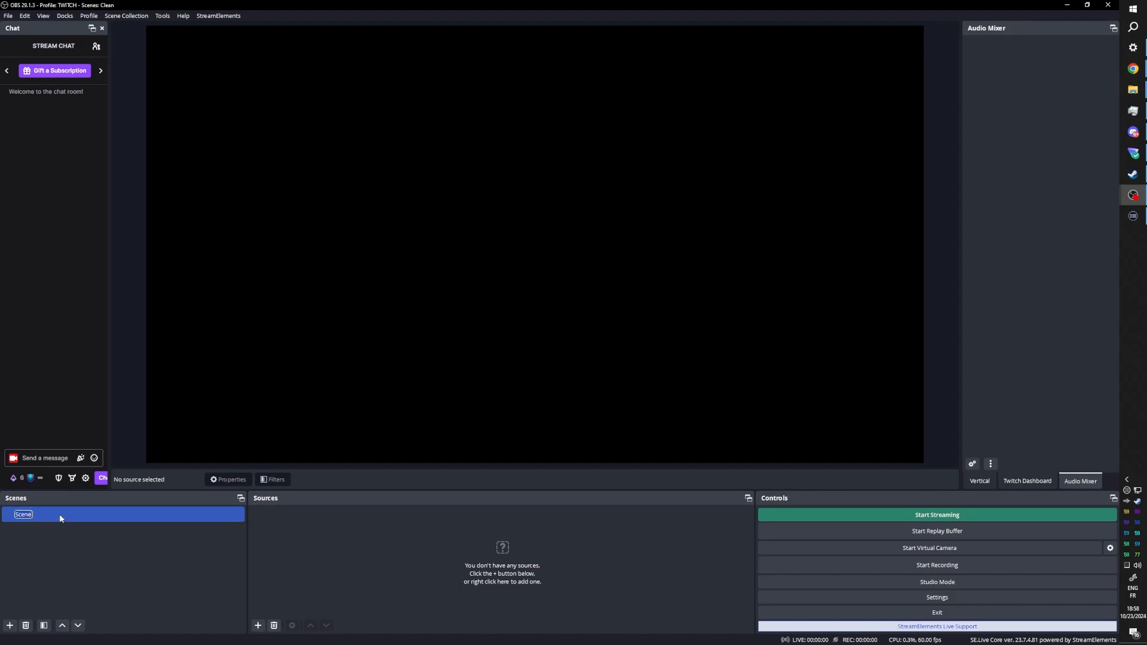
{"action": "type", "text": "START"}
{"action": "key", "text": "Return"}
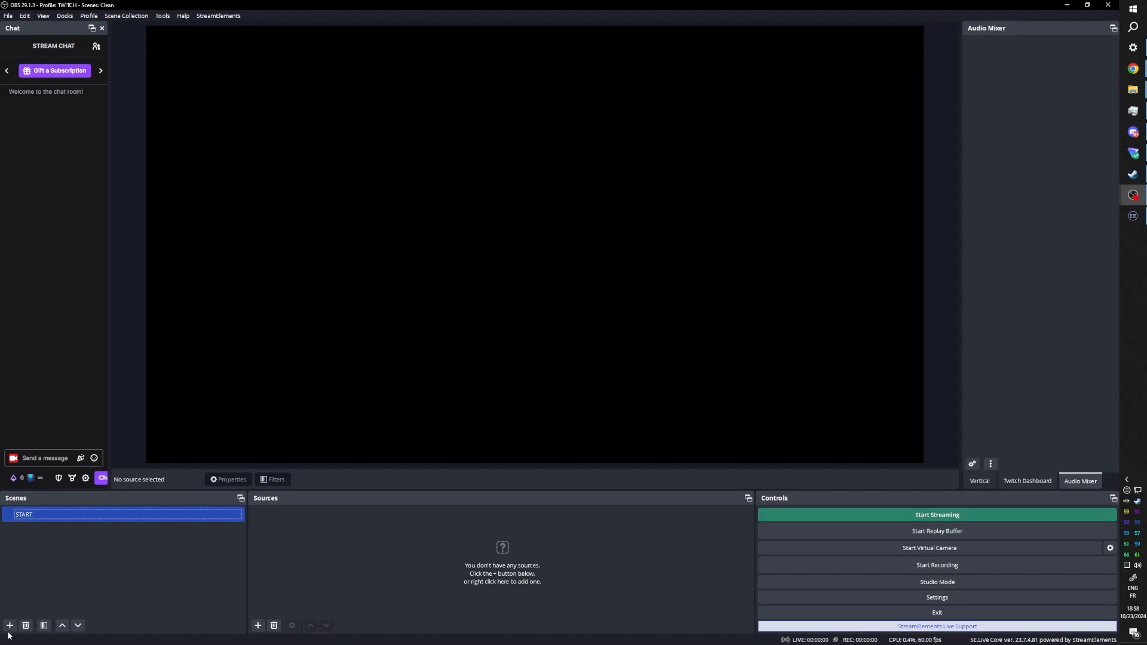
Step: Add two new scenes named FULL and GAMEPLAY
{"action": "left_click", "coordinate": [9, 625]}
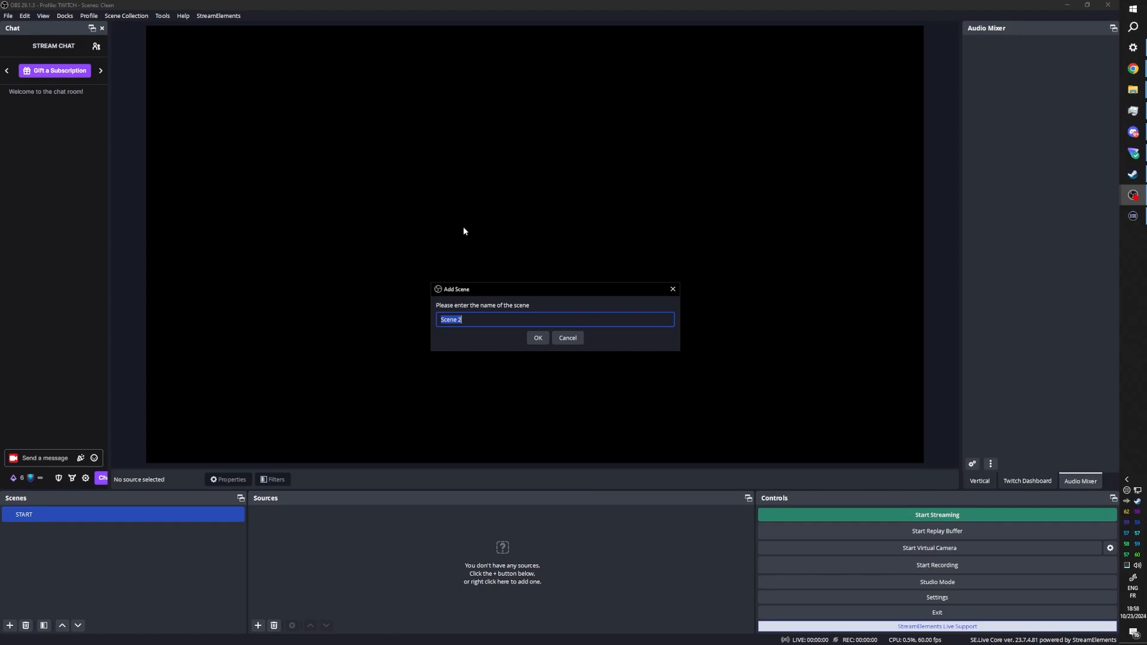
{"action": "type", "text": "FULL"}
{"action": "key", "text": "Return"}
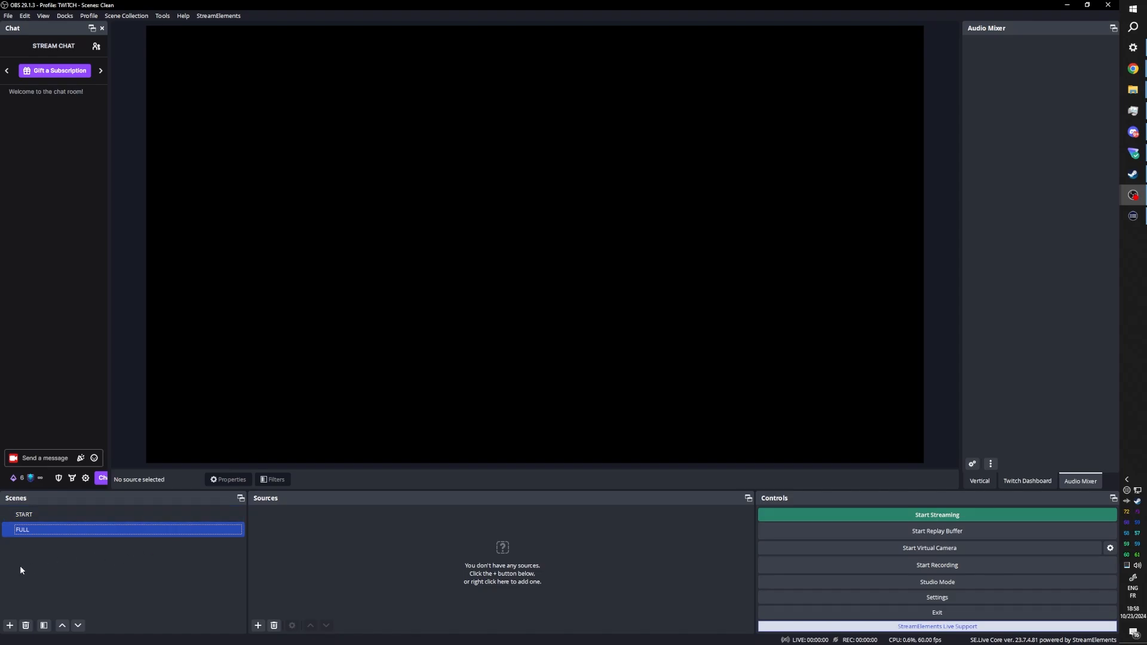
{"action": "left_click", "coordinate": [10, 625]}
{"action": "type", "text": "GA"}
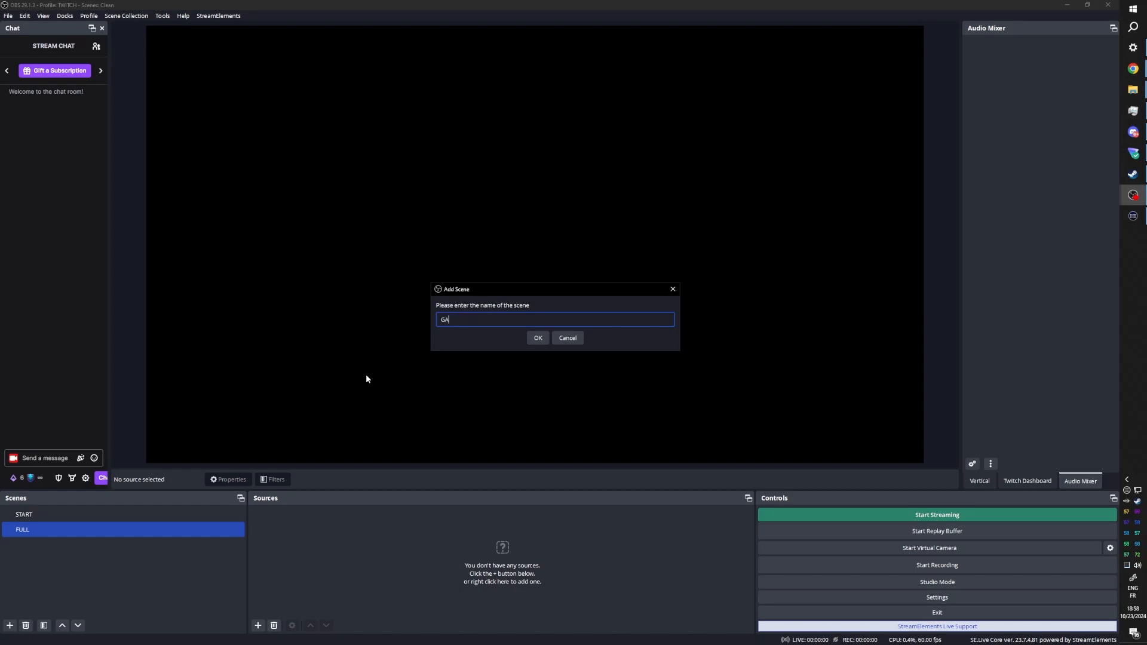
{"action": "type", "text": "MEPLAY"}
{"action": "key", "text": "Return"}
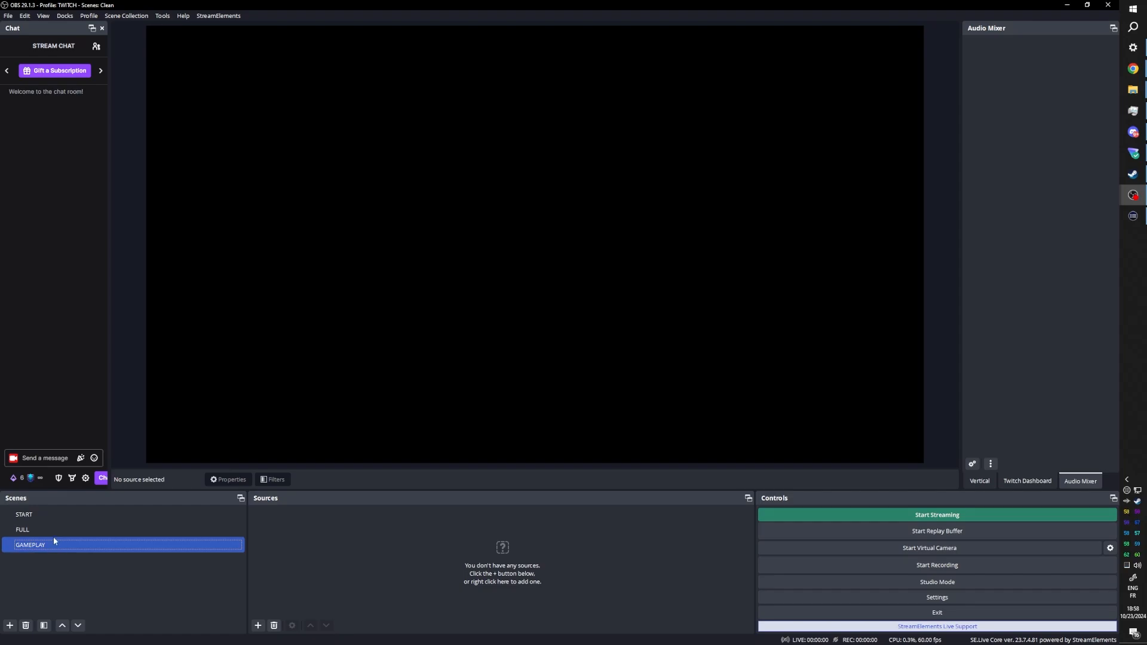
Step: Add another scene named BRB to the scene list
{"action": "left_click", "coordinate": [10, 626]}
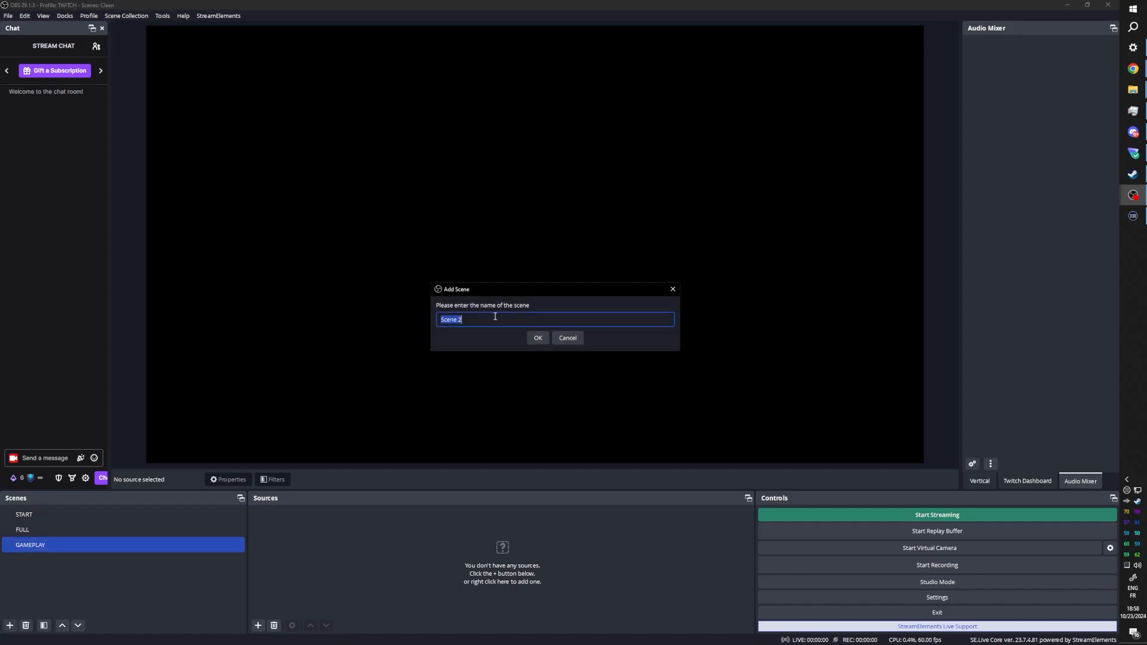
{"action": "type", "text": "BR"}
{"action": "key", "text": "BackSpace"}
{"action": "key", "text": "BackSpace"}
{"action": "type", "text": "BRB"}
{"action": "left_click", "coordinate": [536, 340]}
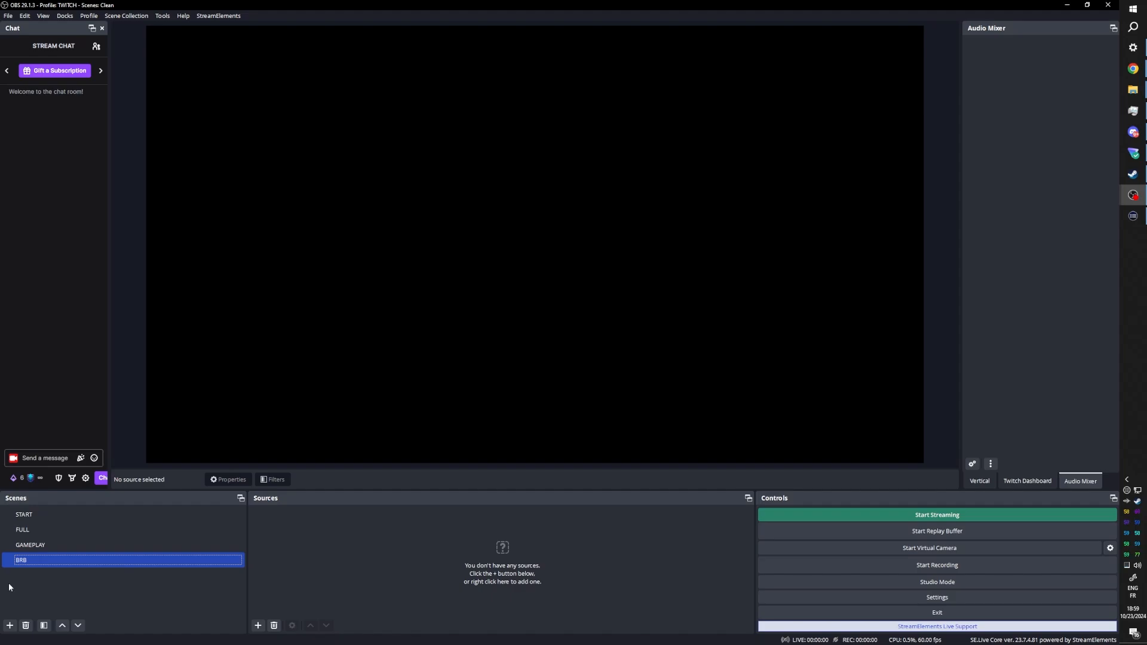
Step: Add a new Color Source named "Background color" to the START scene
{"action": "left_click", "coordinate": [37, 517]}
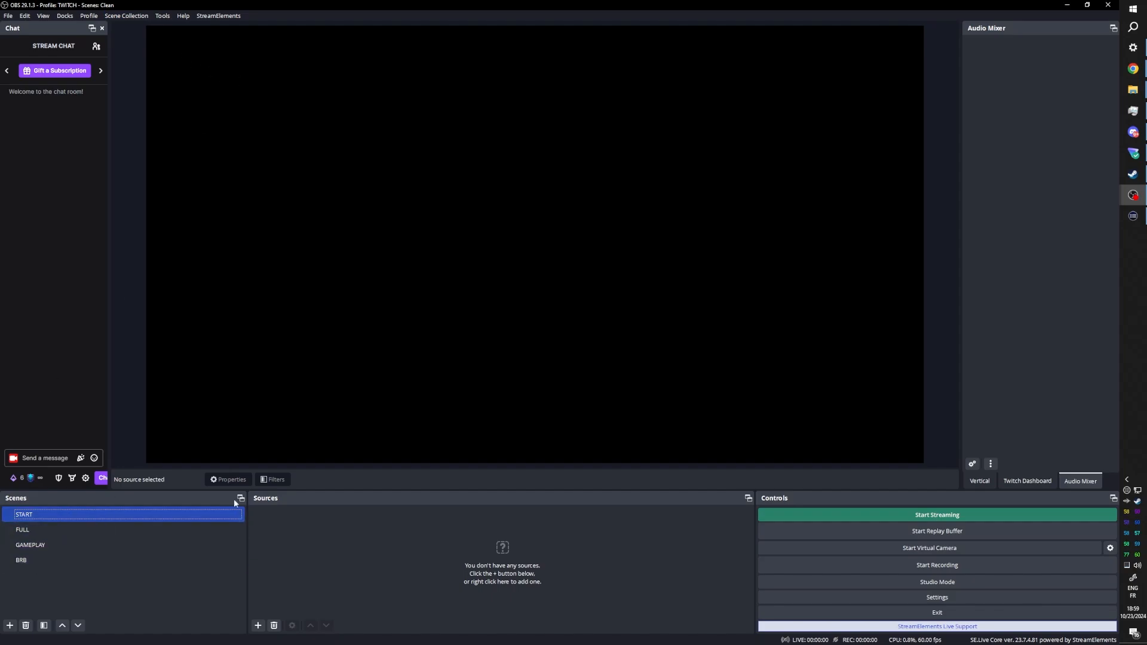
{"action": "left_click", "coordinate": [258, 625]}
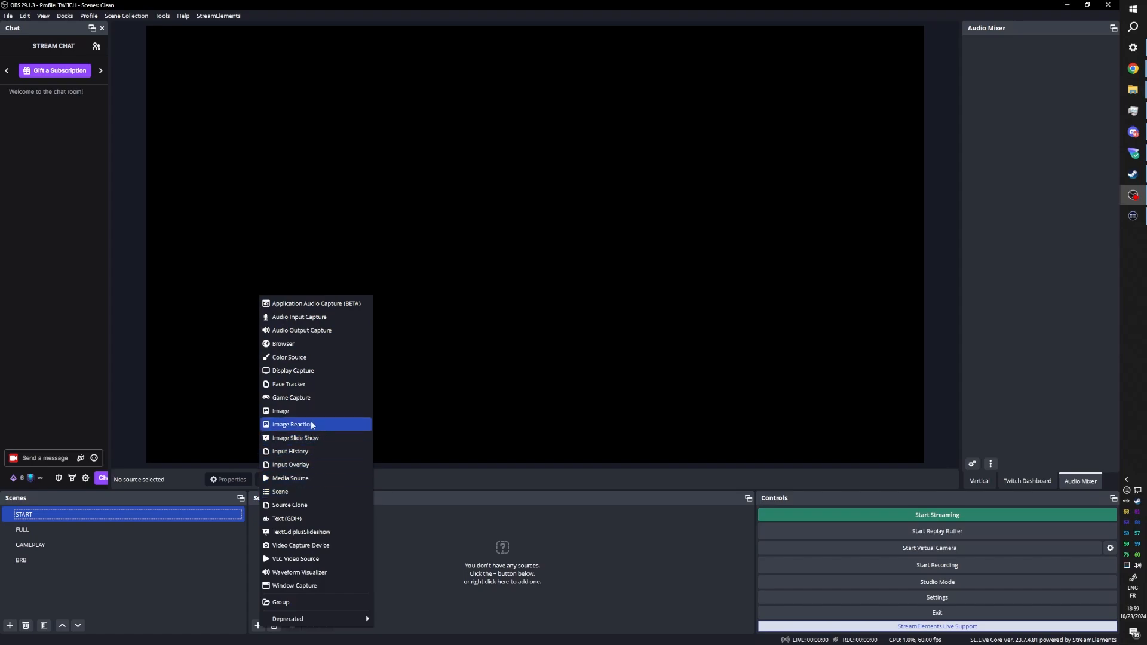
{"action": "left_click", "coordinate": [301, 358]}
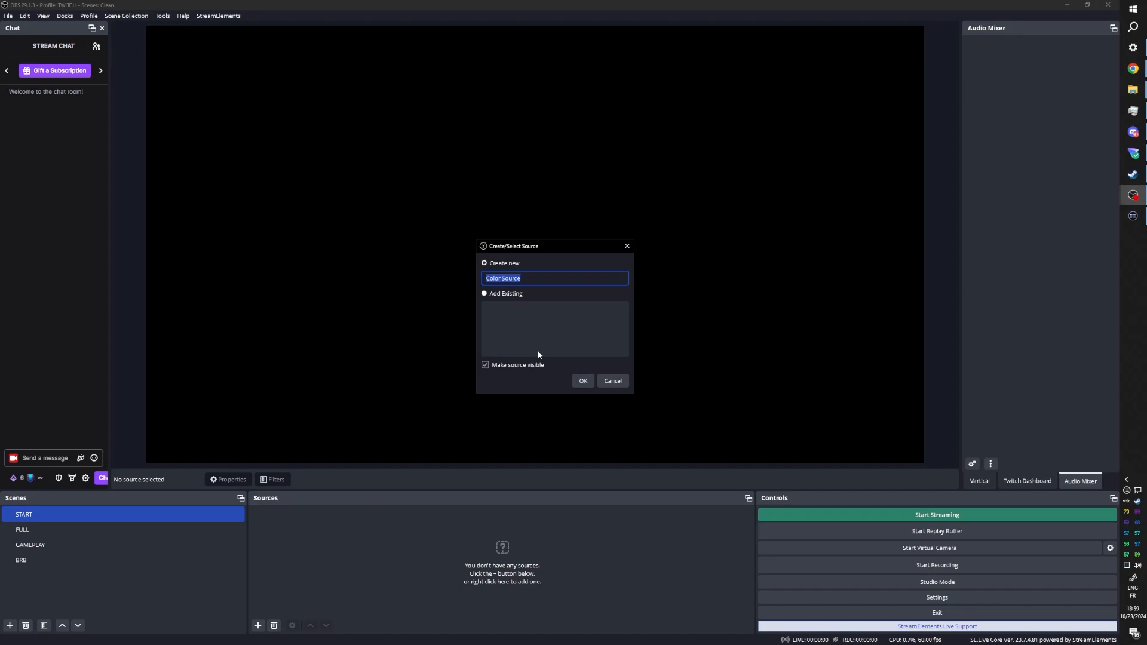
{"action": "type", "text": "Background color"}
{"action": "key", "text": "Return"}
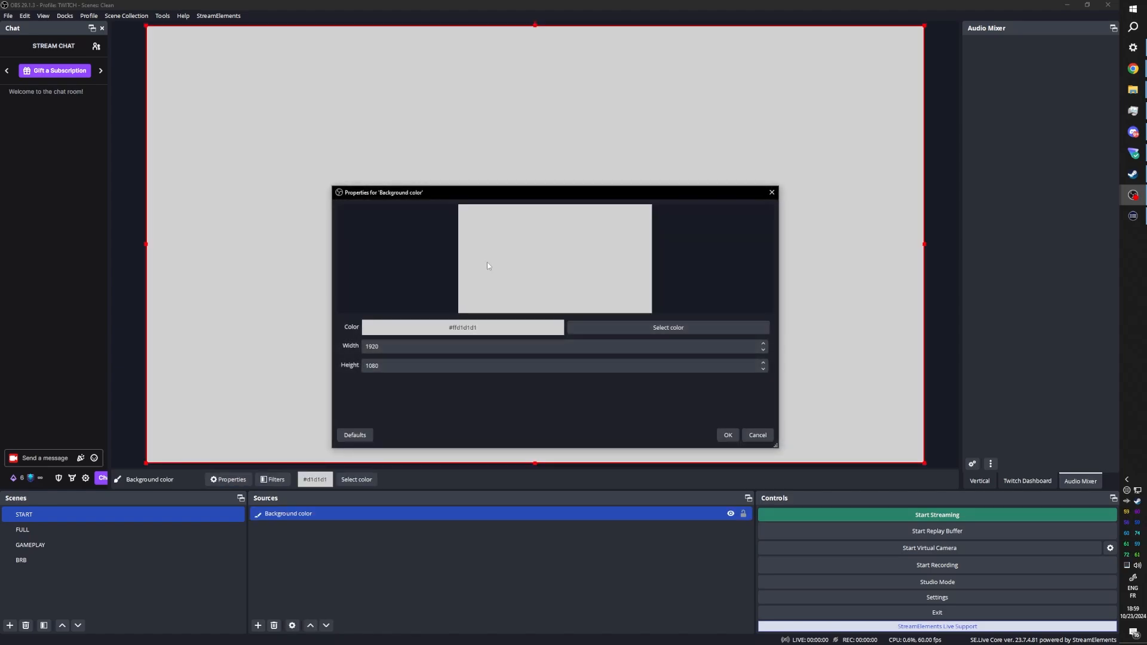
Step: Set the background color source to the dark grey #1e1e1e and accept its properties
{"action": "left_click", "coordinate": [617, 327]}
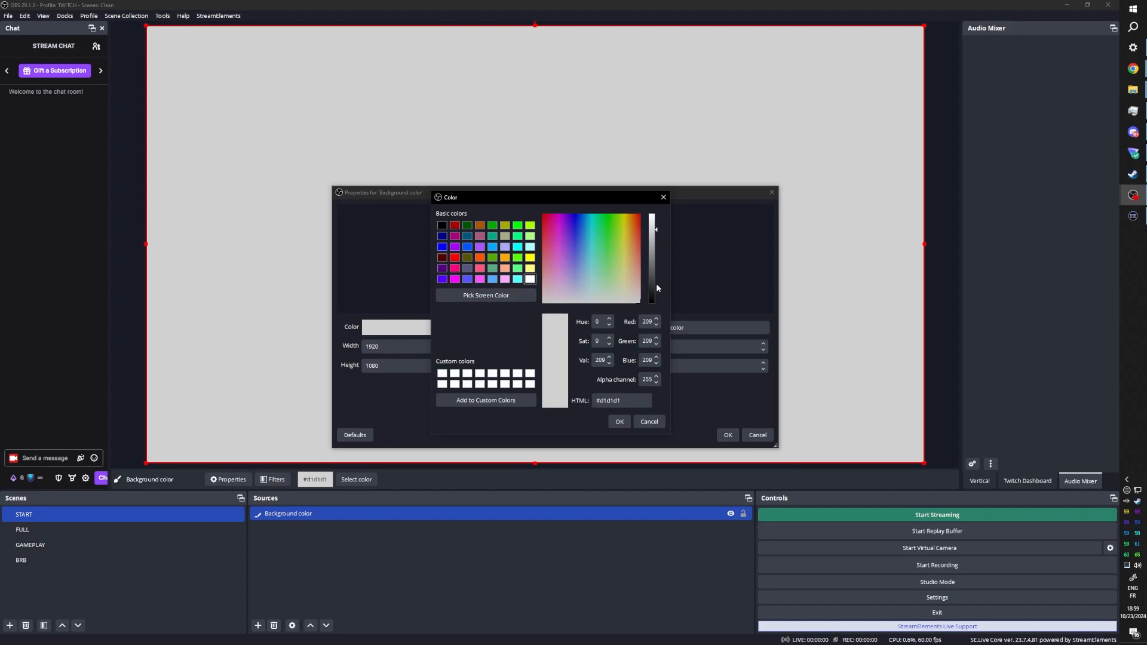
{"action": "left_click_drag", "start_coordinate": [653, 303], "coordinate": [654, 298]}
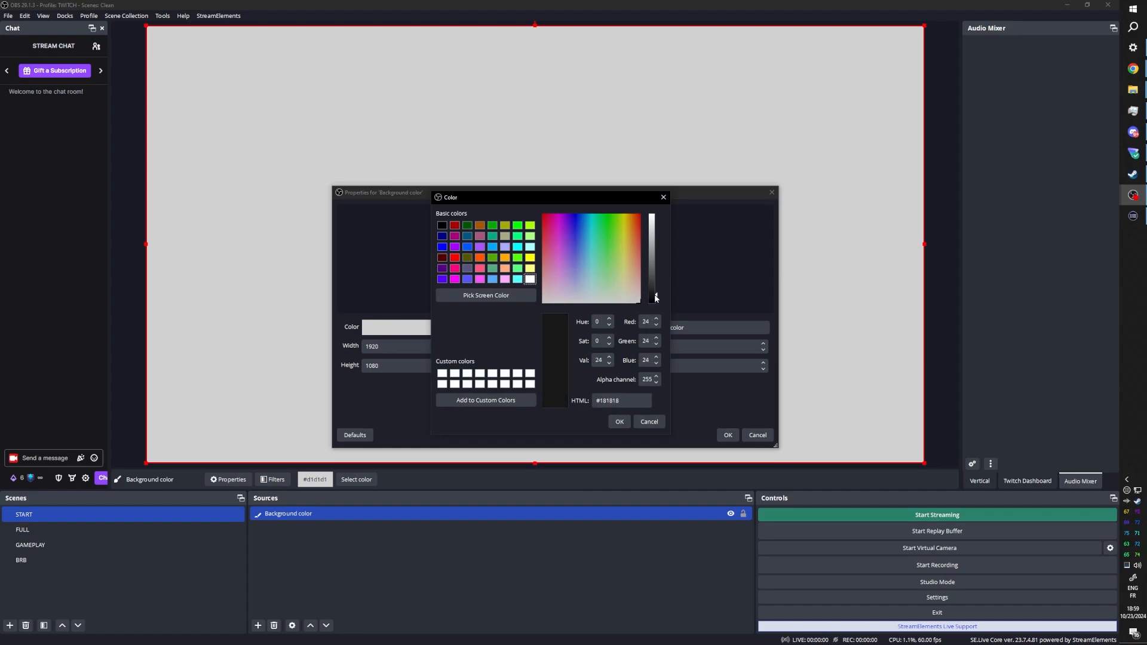
{"action": "left_click", "coordinate": [618, 421]}
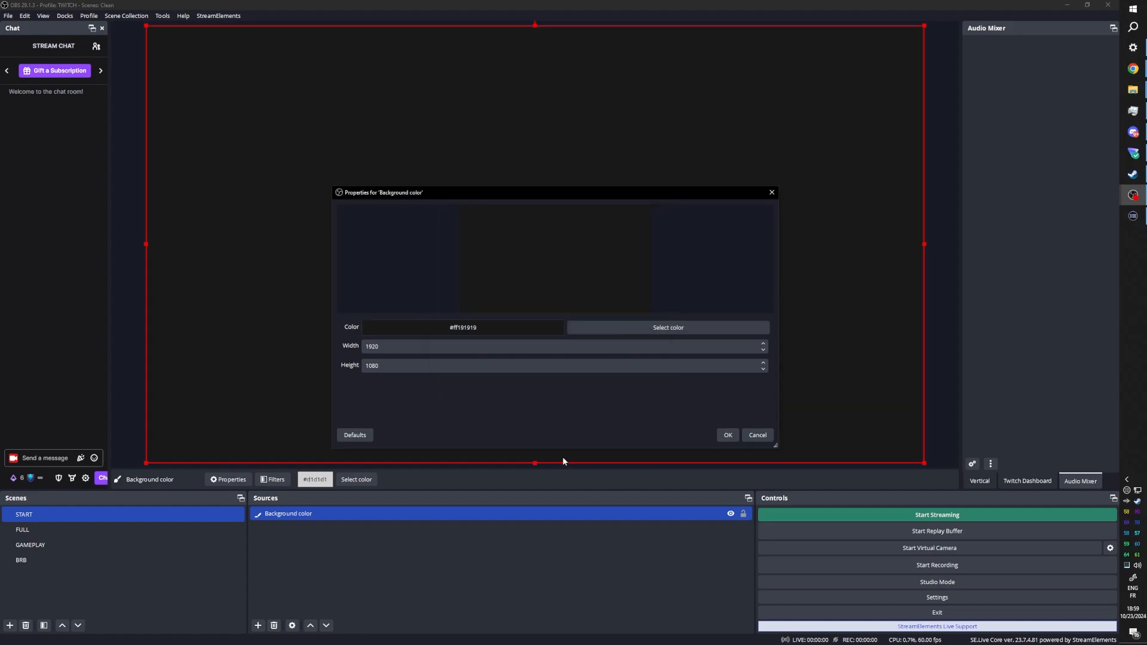
{"action": "left_click", "coordinate": [660, 326]}
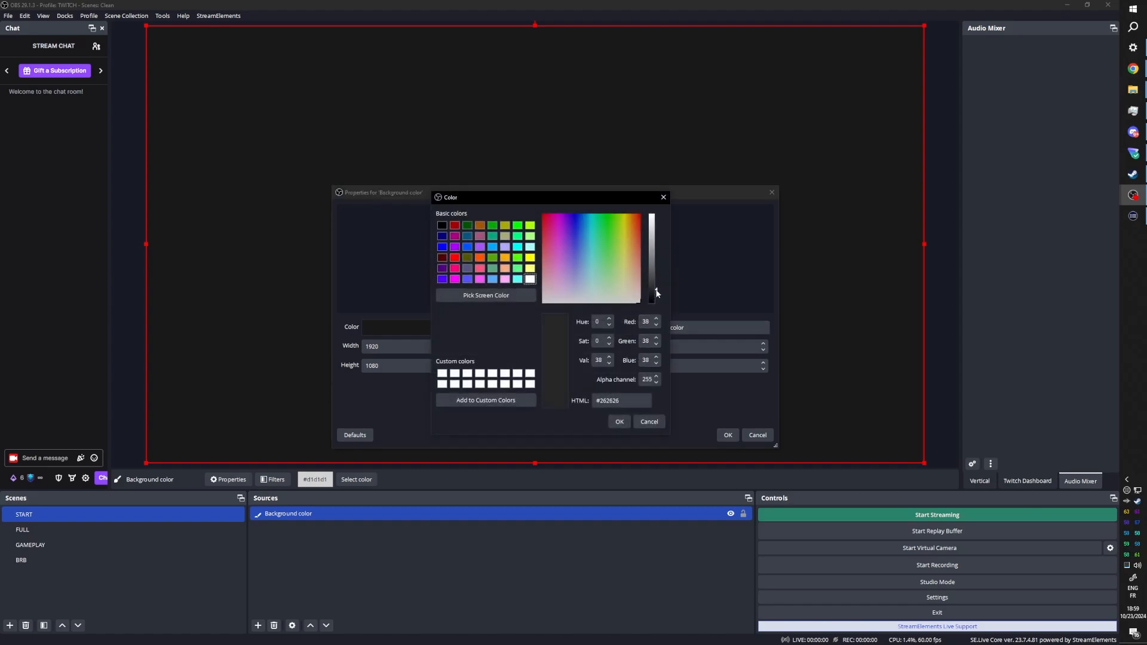
{"action": "left_click_drag", "start_coordinate": [657, 296], "coordinate": [657, 295]}
{"action": "left_click", "coordinate": [618, 422]}
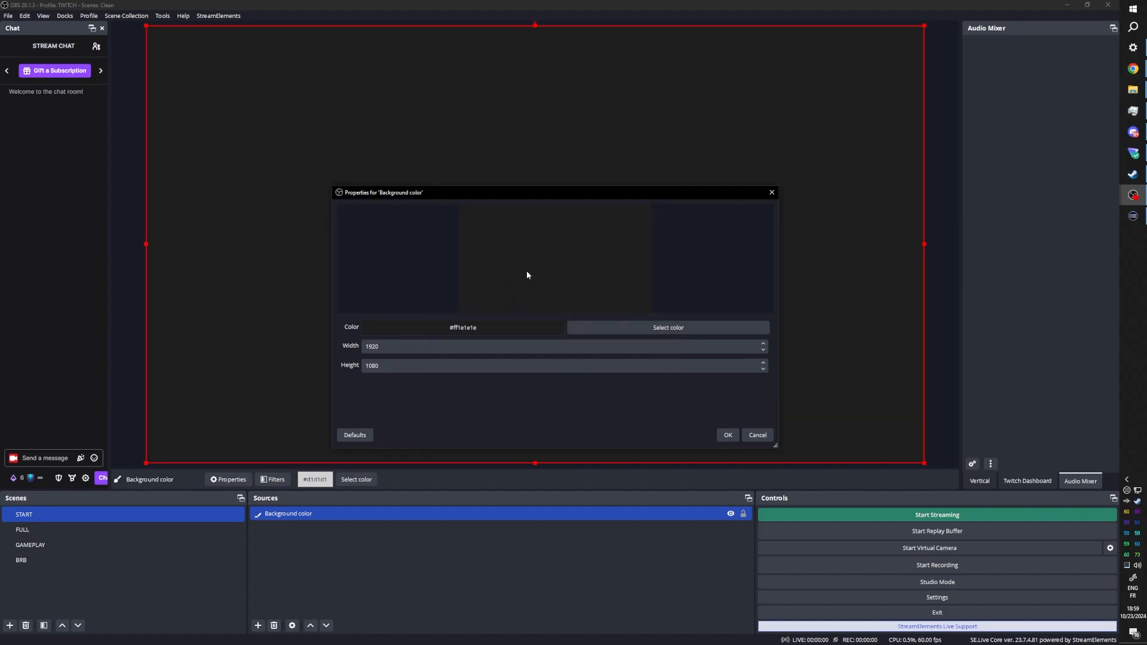
{"action": "left_click", "coordinate": [726, 436]}
{"action": "left_click", "coordinate": [285, 543]}
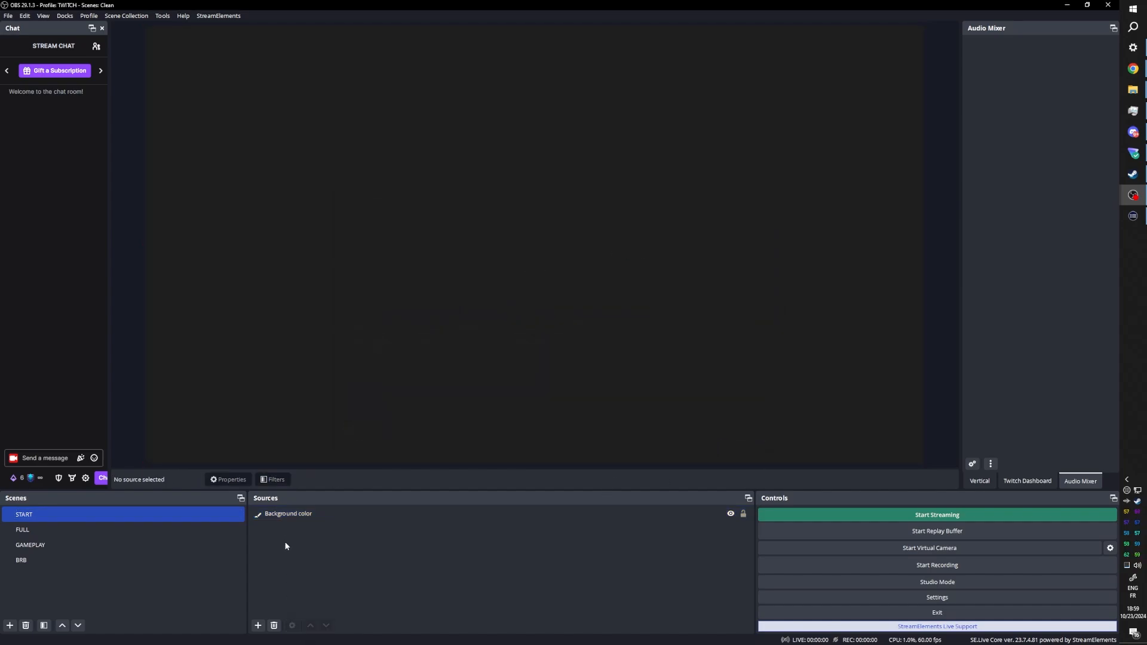
Step: Add a Text (GDI+) source named TEXT_Starting to the START scene and enter the text STARTING
{"action": "left_click", "coordinate": [258, 626]}
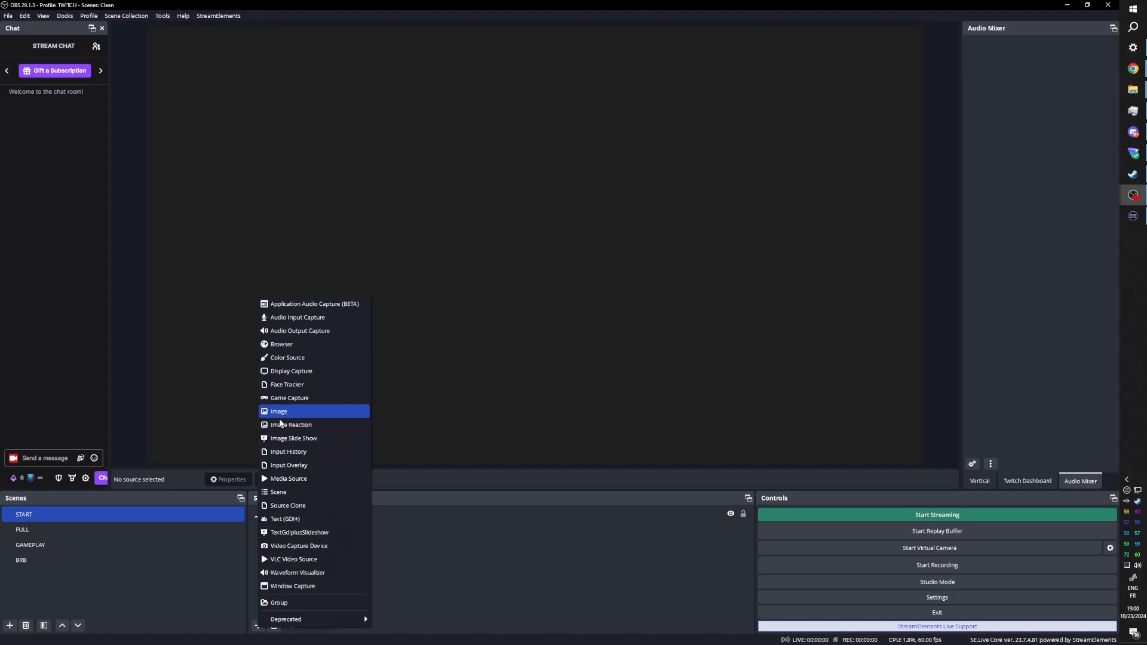
{"action": "left_click", "coordinate": [291, 519]}
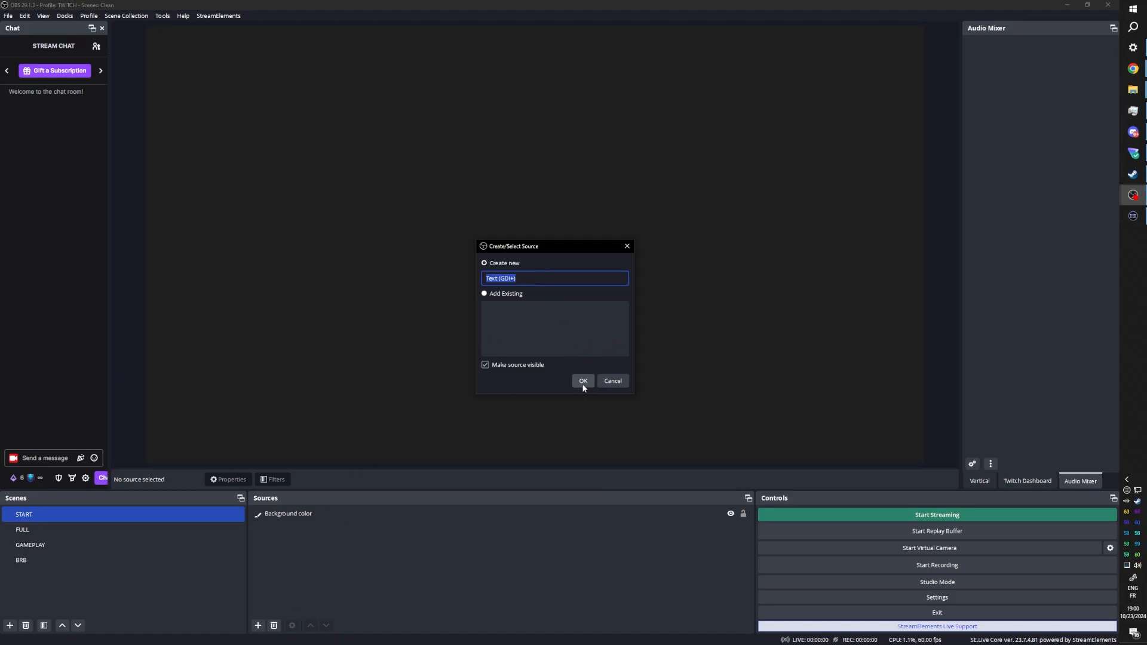
{"action": "type", "text": "Starting So"}
{"action": "key", "text": "BackSpace"}
{"action": "key", "text": "BackSpace"}
{"action": "type", "text": "TEXT_"}
{"action": "left_click", "coordinate": [583, 383]}
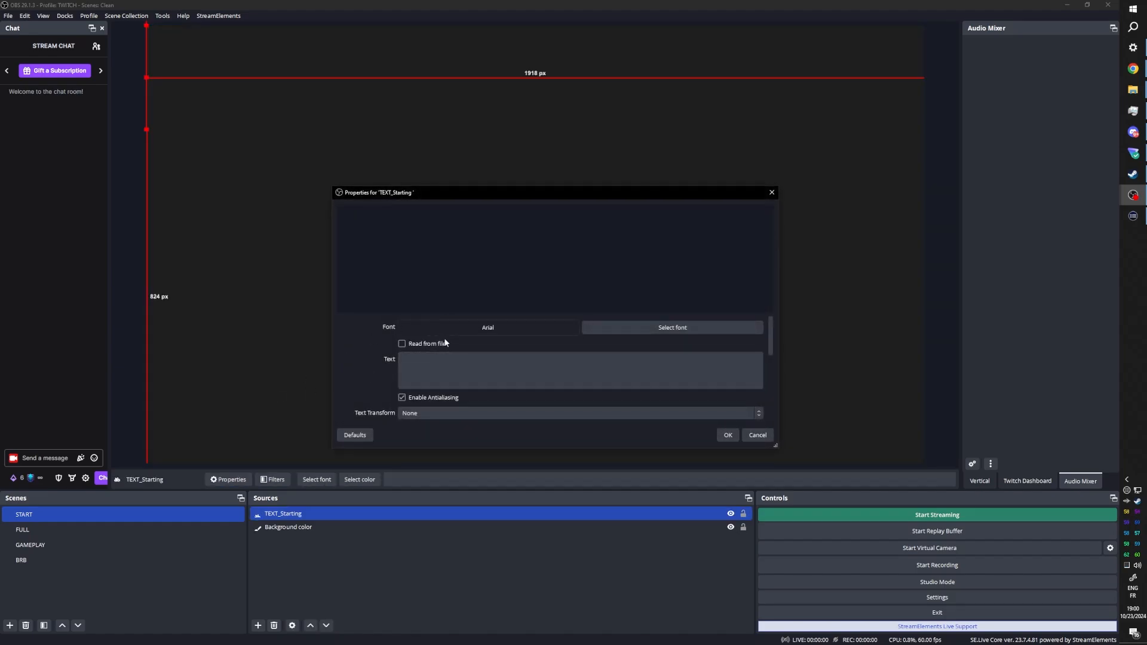
{"action": "left_click", "coordinate": [475, 369]}
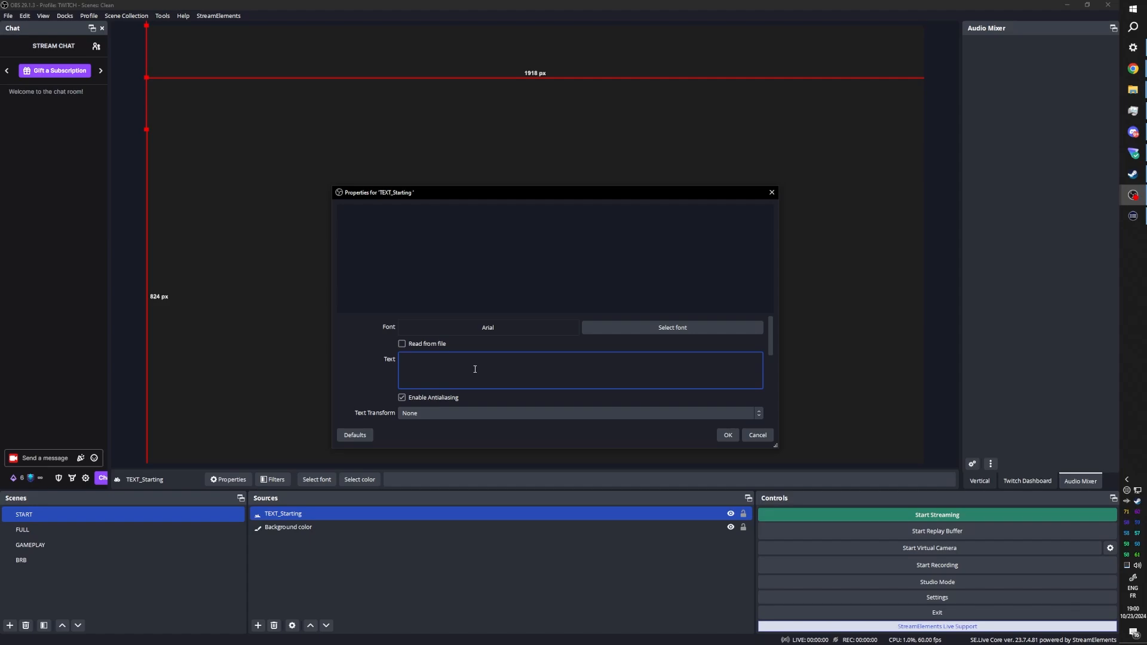
{"action": "type", "text": "STARTING"}
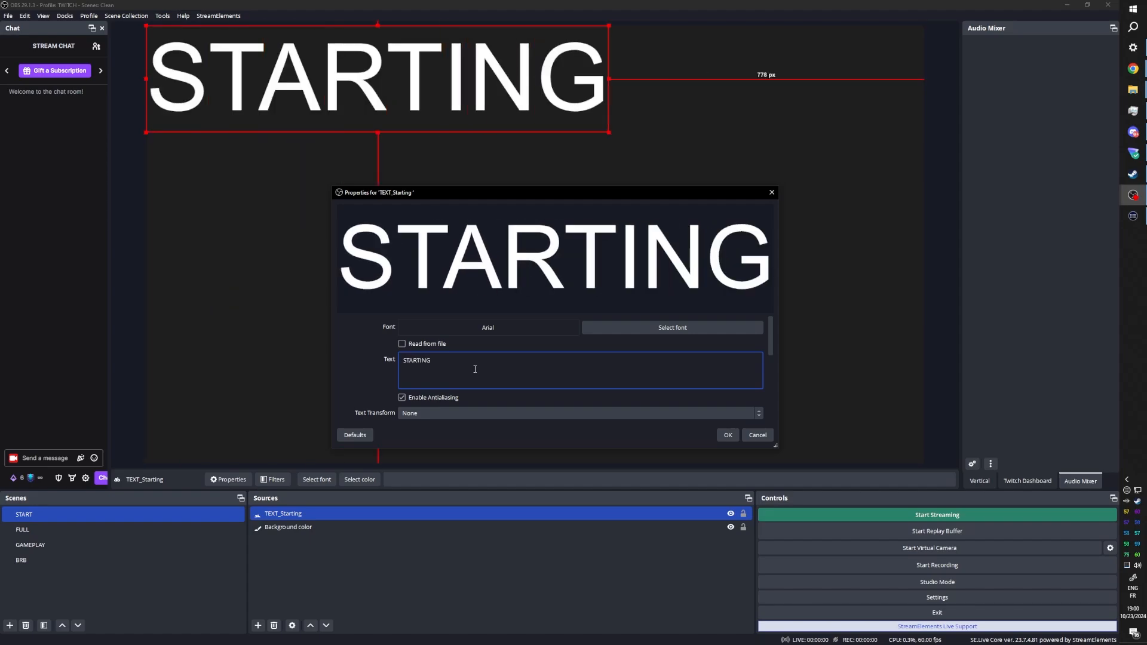
Step: Change the font of the STARTING text to SquareFont Regular
{"action": "left_click", "coordinate": [672, 327]}
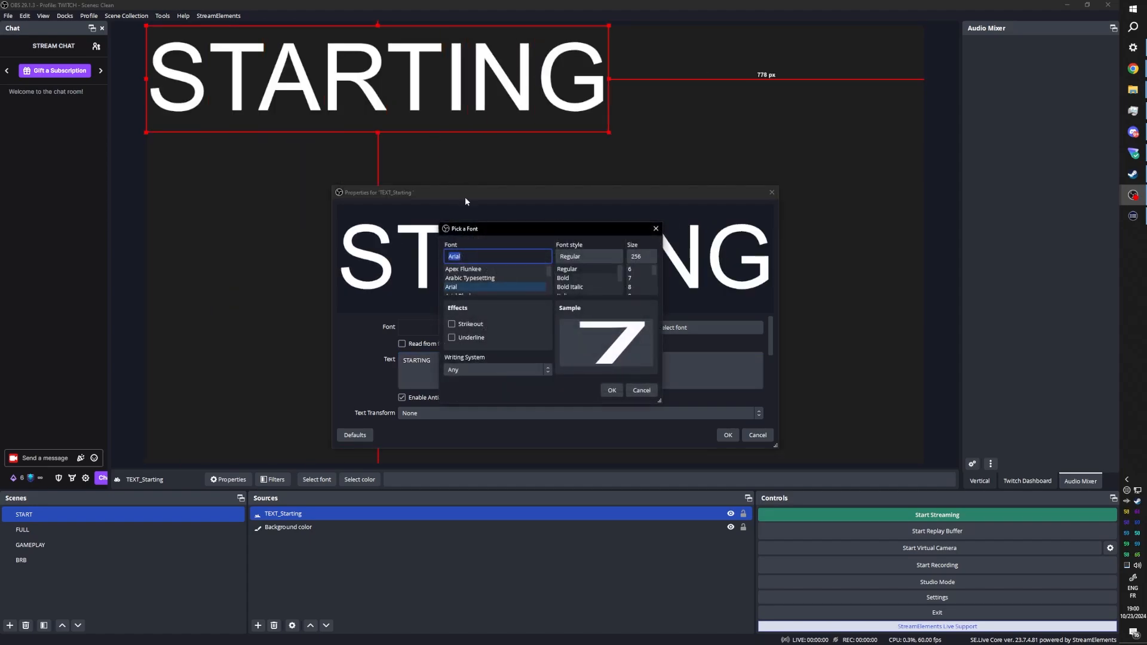
{"action": "left_click_drag", "start_coordinate": [544, 222], "coordinate": [543, 77]}
{"action": "left_click", "coordinate": [495, 122]}
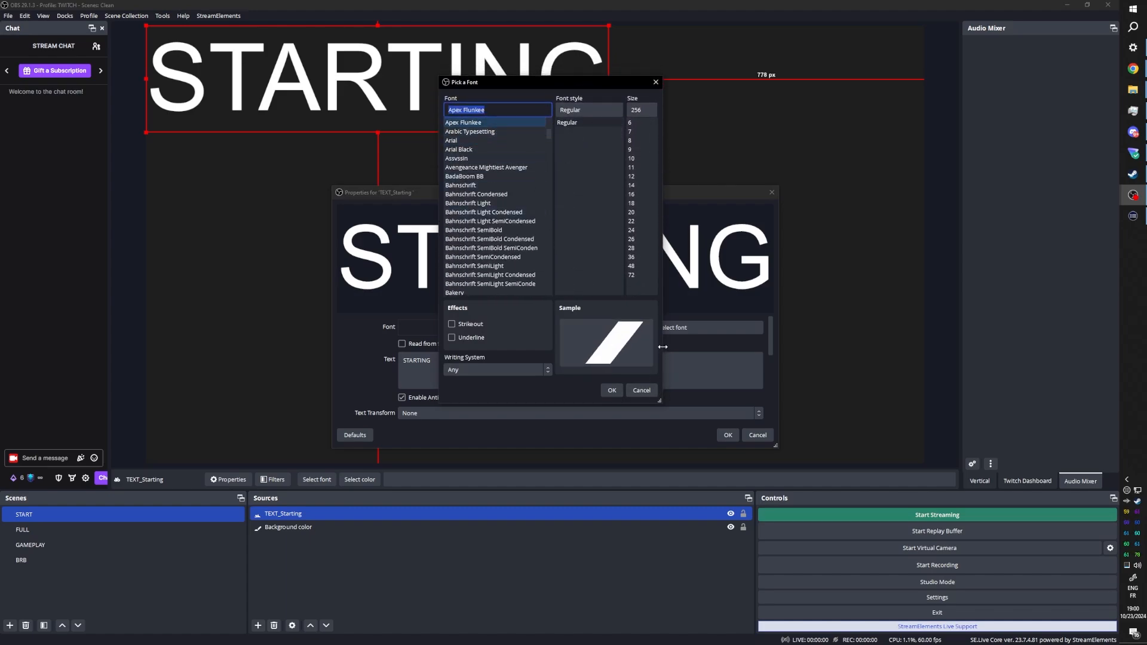
{"action": "left_click_drag", "start_coordinate": [661, 346], "coordinate": [786, 345]}
{"action": "scroll", "coordinate": [530, 182], "scroll_direction": "down", "scroll_amount": 7}
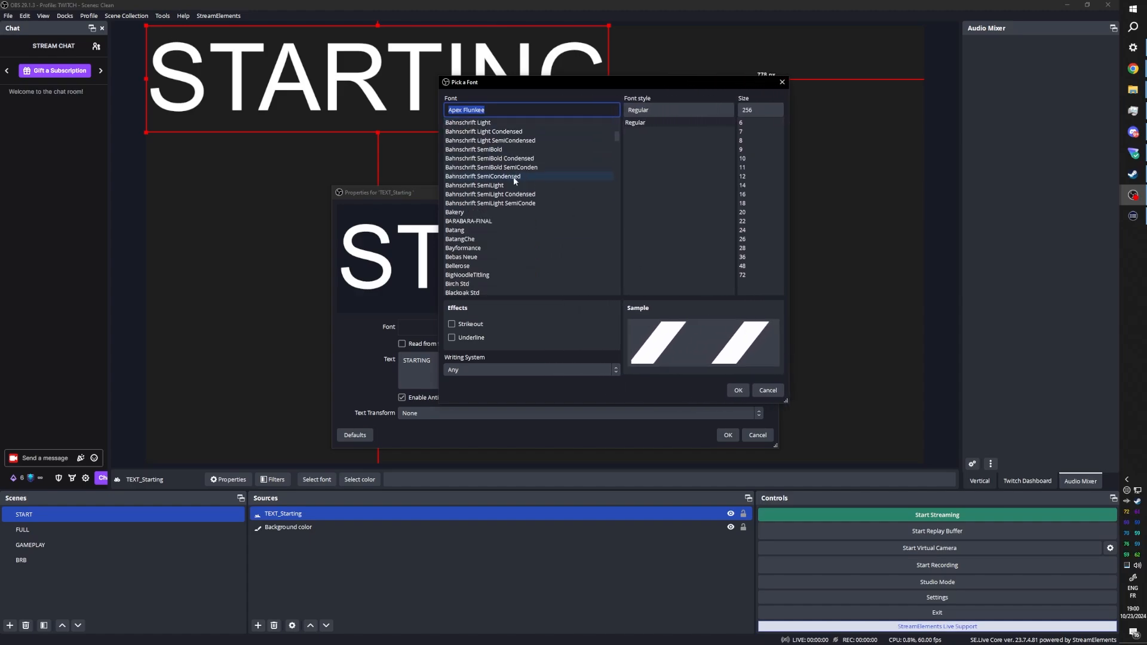
{"action": "scroll", "coordinate": [526, 212], "scroll_direction": "up", "scroll_amount": 6}
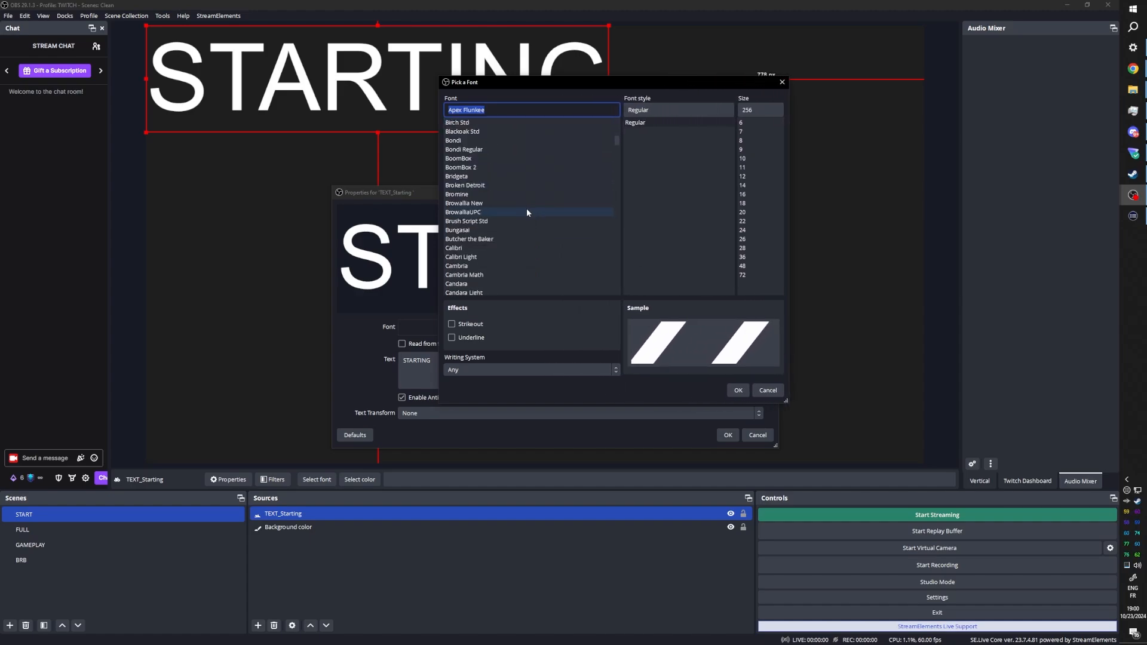
{"action": "type", "text": "sq"}
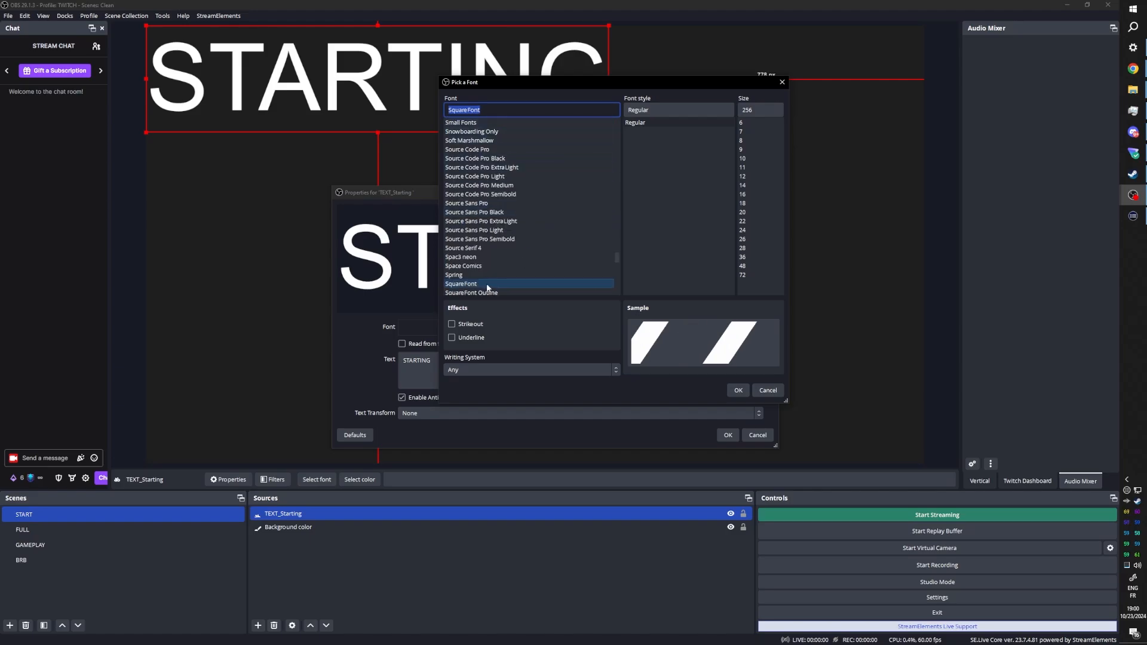
{"action": "left_click", "coordinate": [738, 390]}
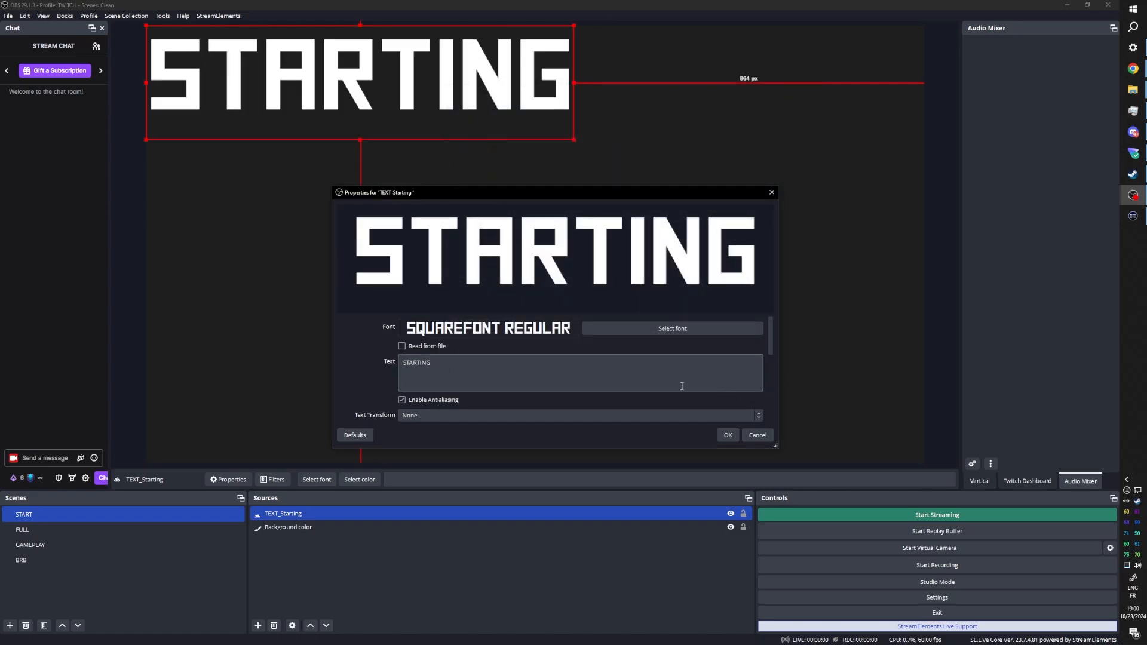
Step: Set the STARTING text's font size to 6 and stretch the text larger on the canvas
{"action": "left_click_drag", "start_coordinate": [474, 191], "coordinate": [409, 162]}
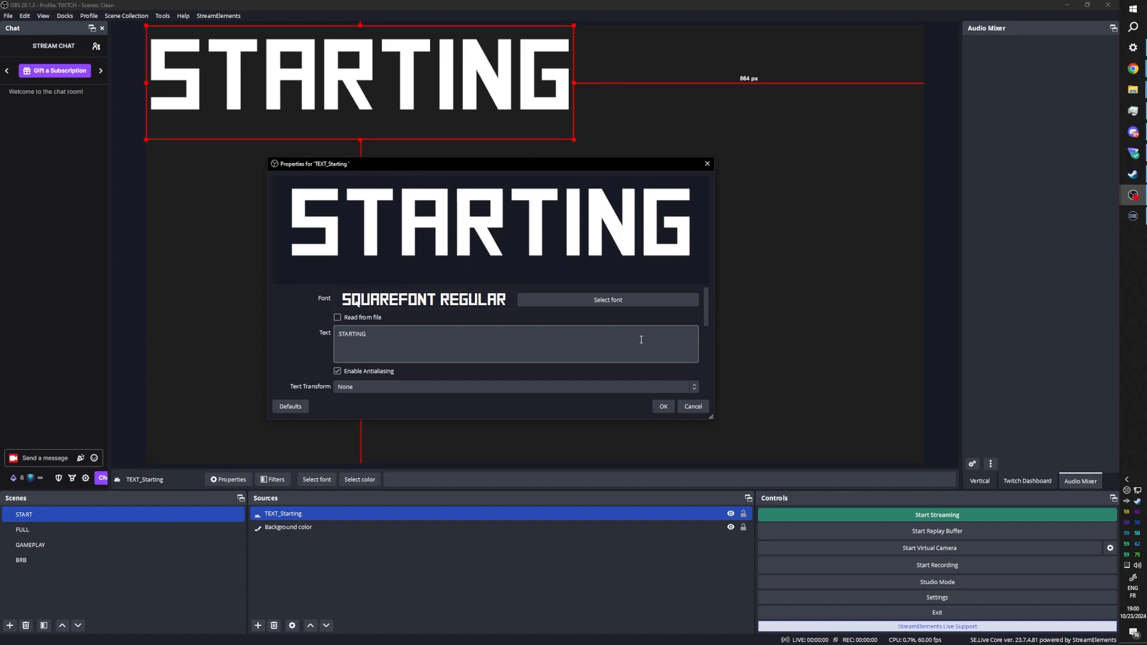
{"action": "left_click", "coordinate": [626, 303]}
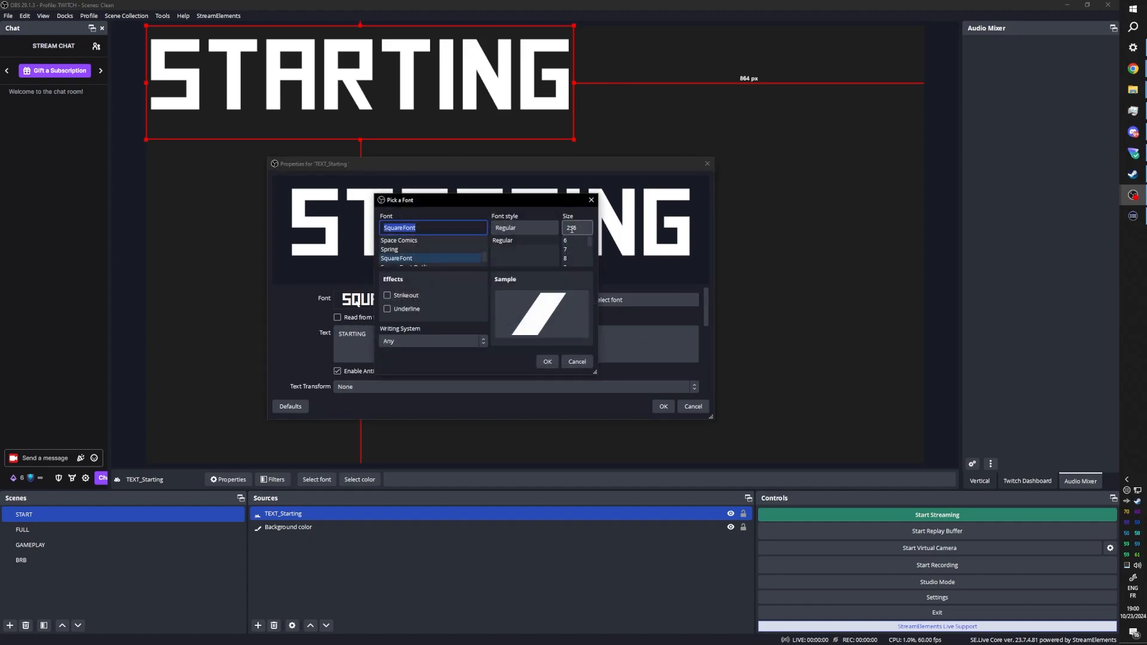
{"action": "left_click_drag", "start_coordinate": [554, 202], "coordinate": [463, 202]}
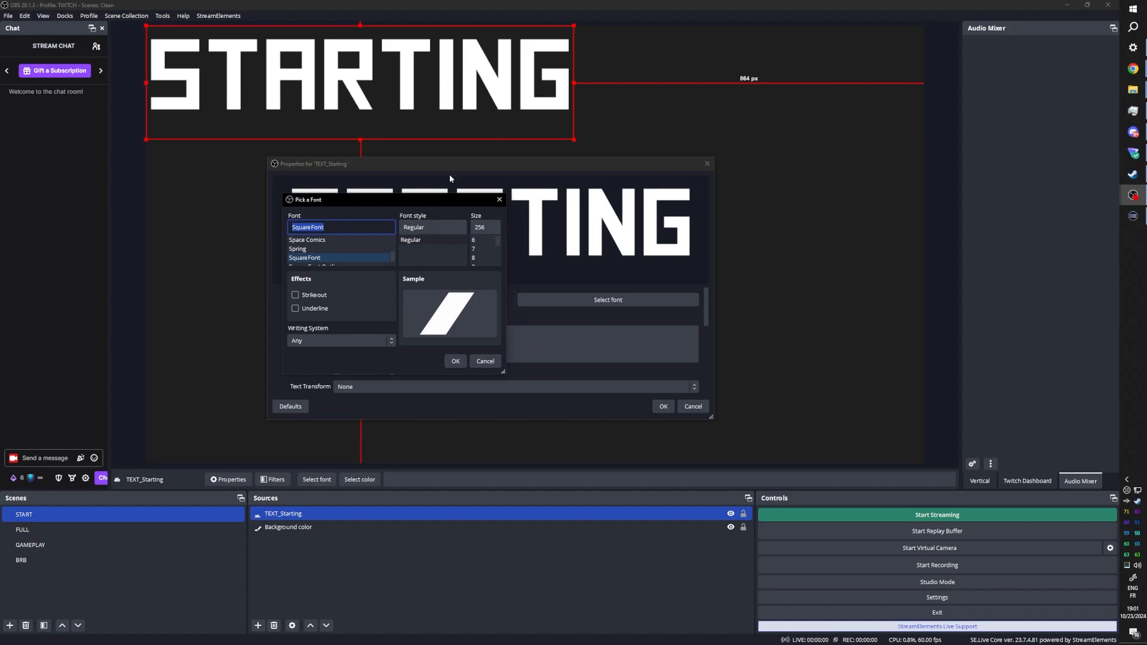
{"action": "left_click", "coordinate": [484, 241]}
{"action": "left_click", "coordinate": [456, 361]}
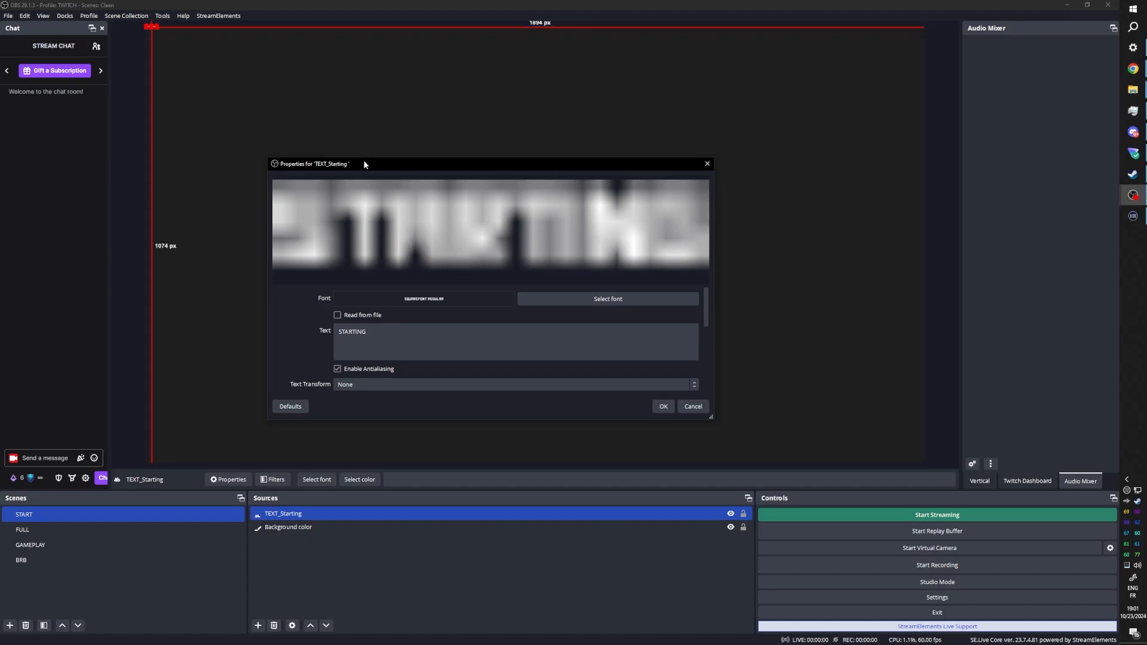
{"action": "left_click_drag", "start_coordinate": [160, 29], "coordinate": [360, 158]}
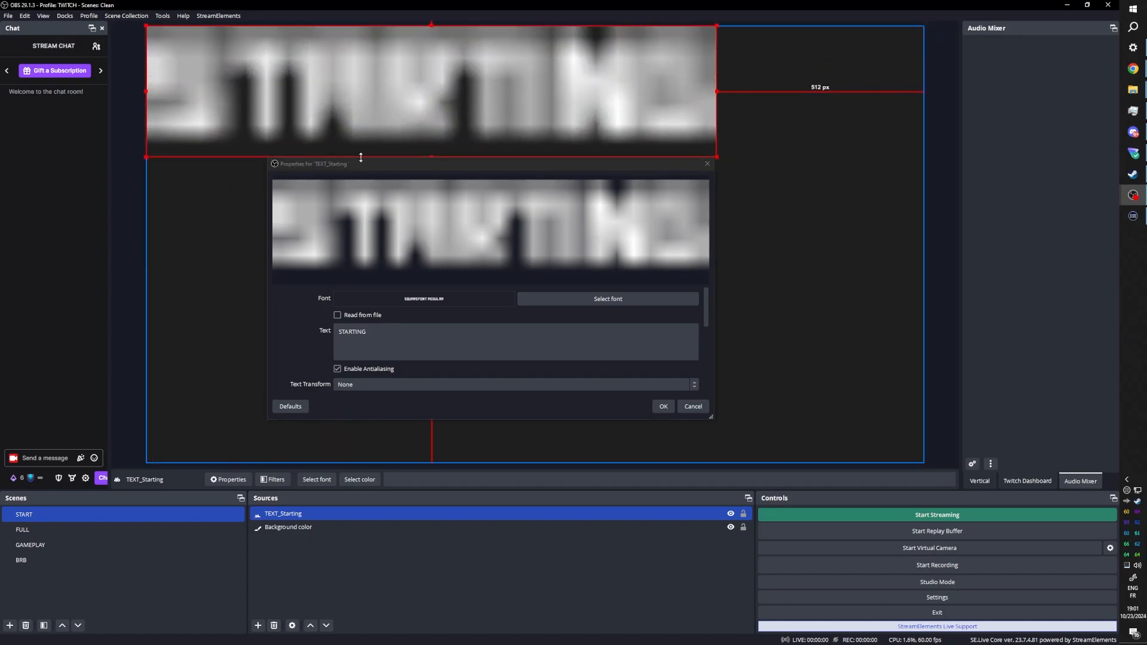
{"action": "left_click", "coordinate": [628, 300]}
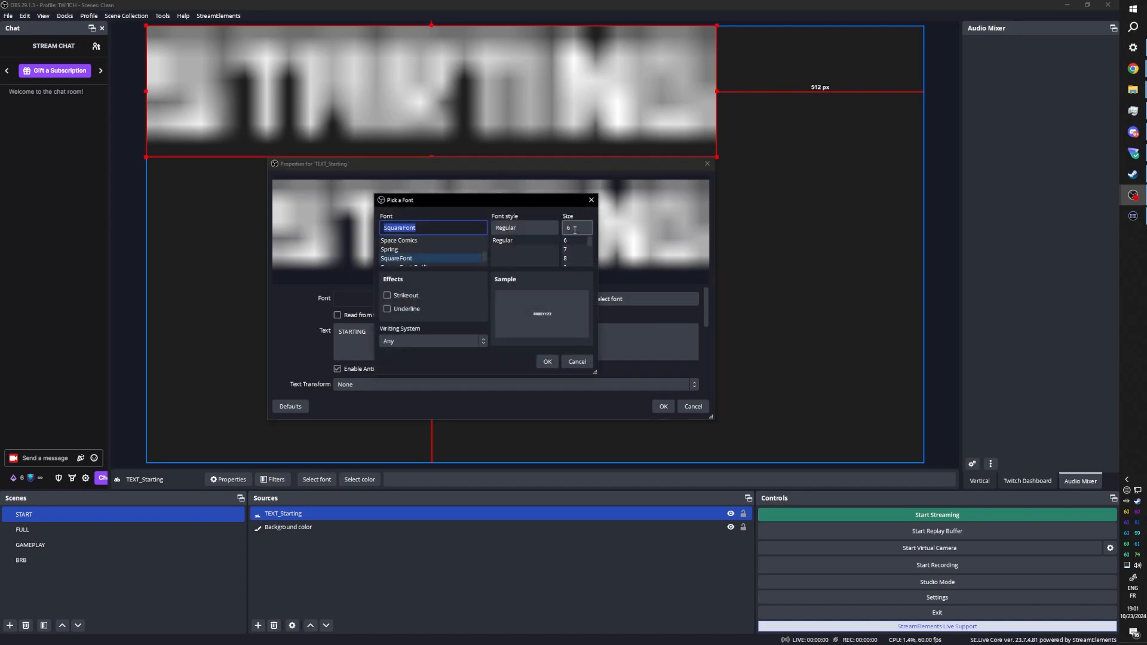
{"action": "left_click", "coordinate": [590, 200]}
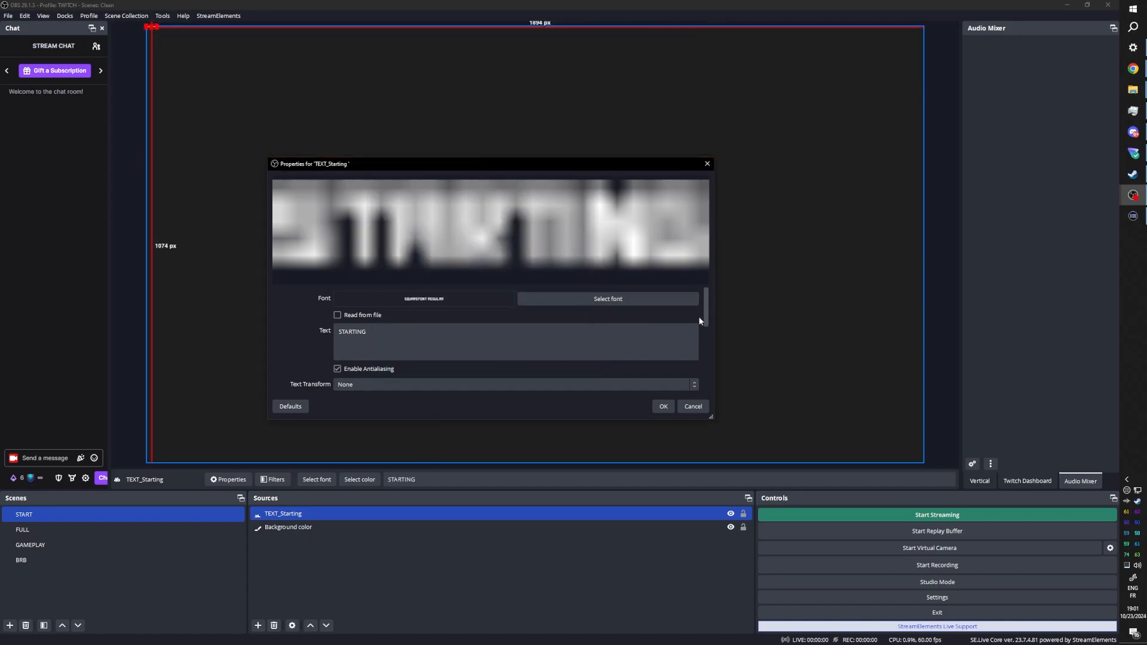
{"action": "left_click", "coordinate": [645, 296]}
{"action": "left_click", "coordinate": [564, 228]}
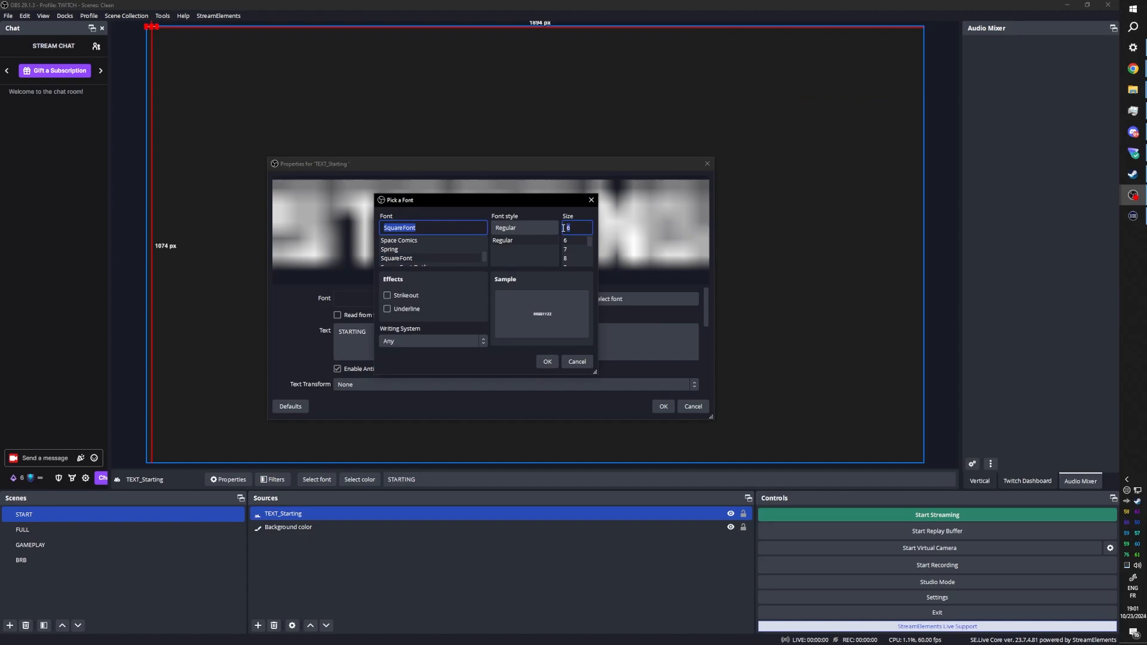
{"action": "key", "text": "ctrl+z"}
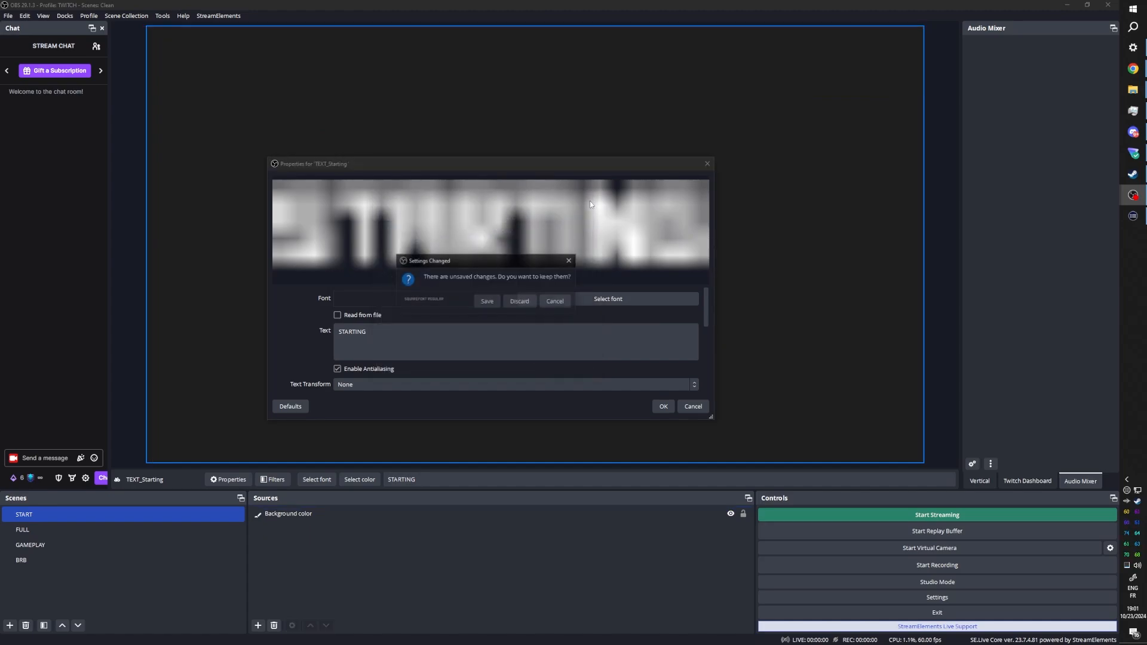
{"action": "left_click", "coordinate": [555, 302]}
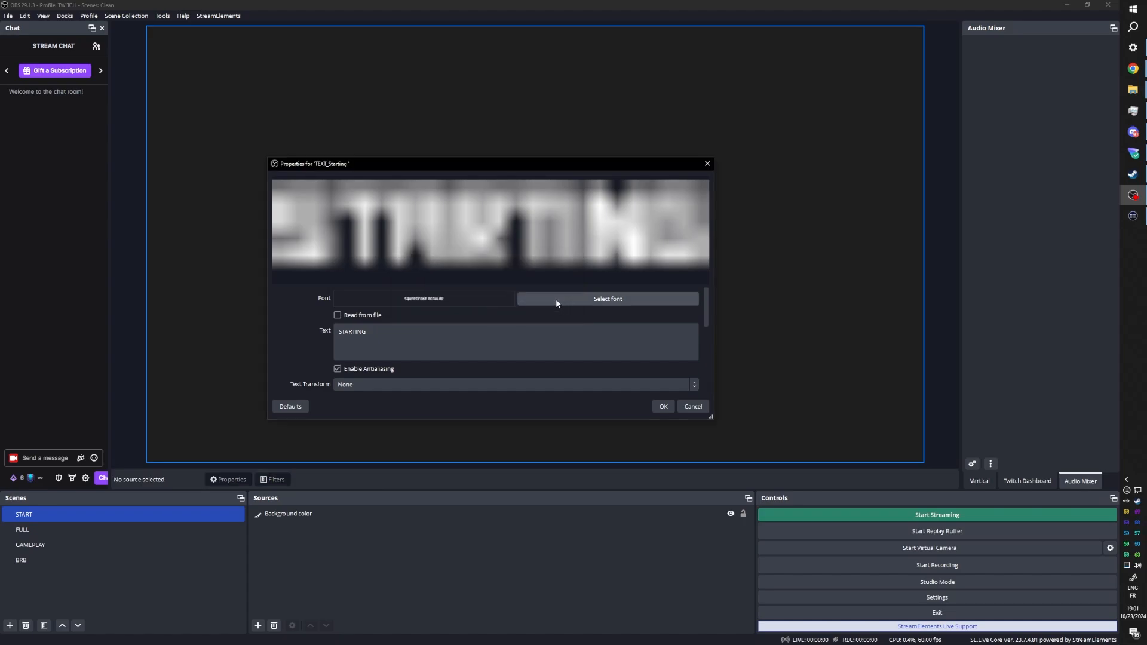
Step: Set the STARTING text's font size to 200 and accept the text properties
{"action": "key", "text": "alt+shift"}
{"action": "key", "text": "alt+shift"}
{"action": "left_click", "coordinate": [594, 300]}
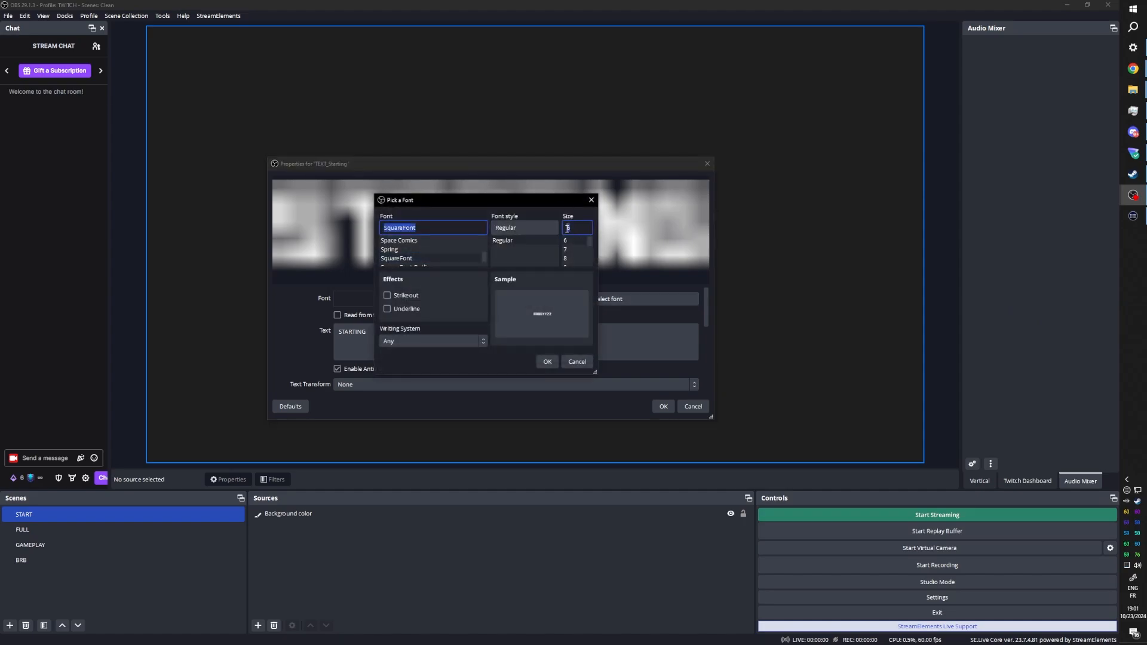
{"action": "type", "text": "2"}
{"action": "type", "text": "00"}
{"action": "left_click", "coordinate": [544, 361]}
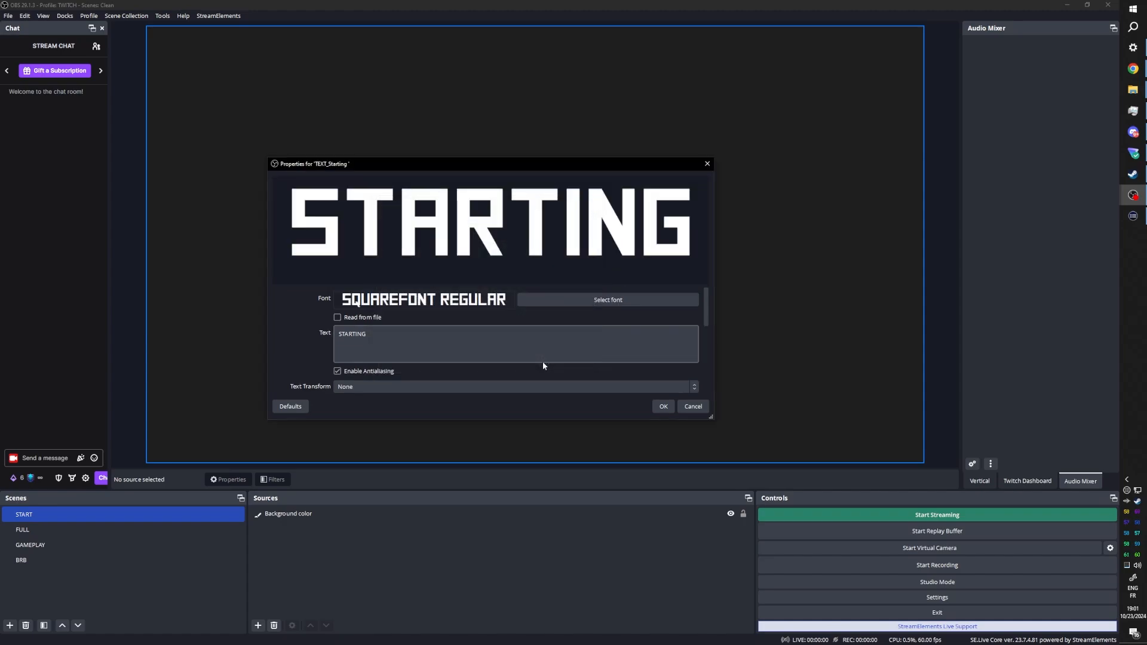
{"action": "left_click", "coordinate": [661, 407]}
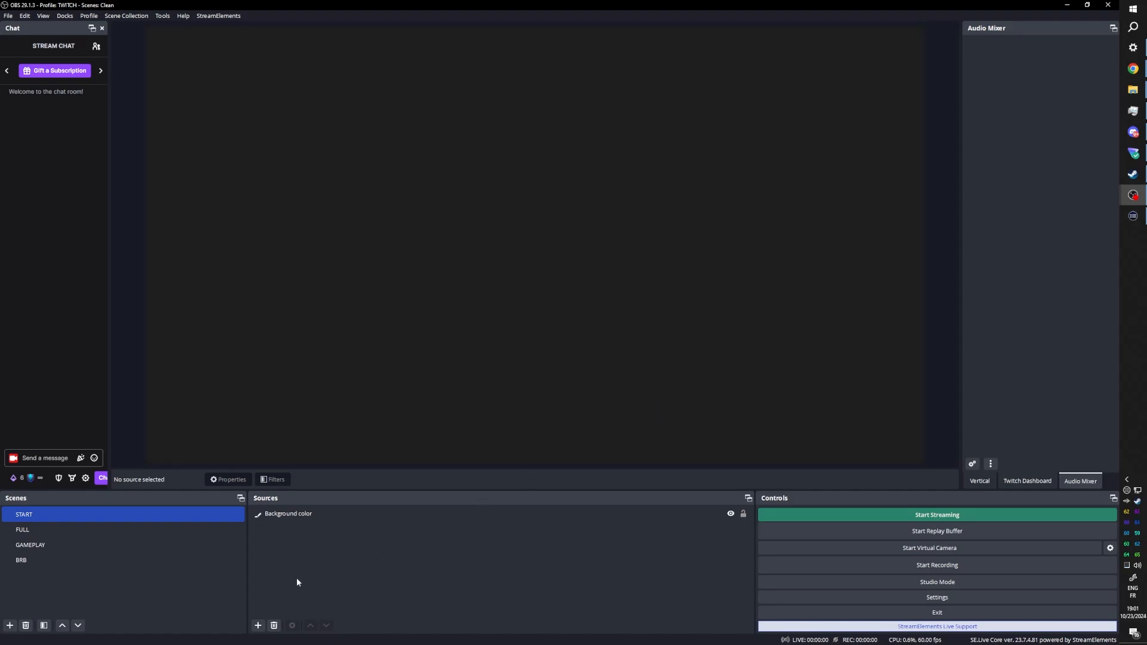
{"action": "left_click", "coordinate": [310, 517]}
{"action": "left_click", "coordinate": [314, 558]}
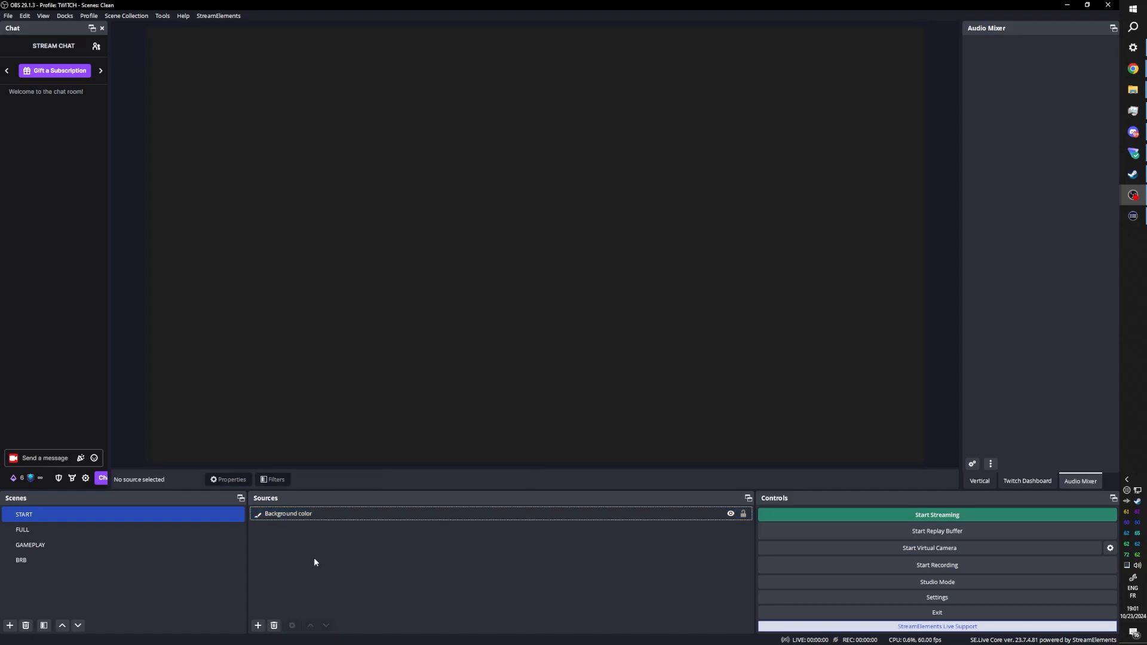
{"action": "double_click", "coordinate": [35, 527]}
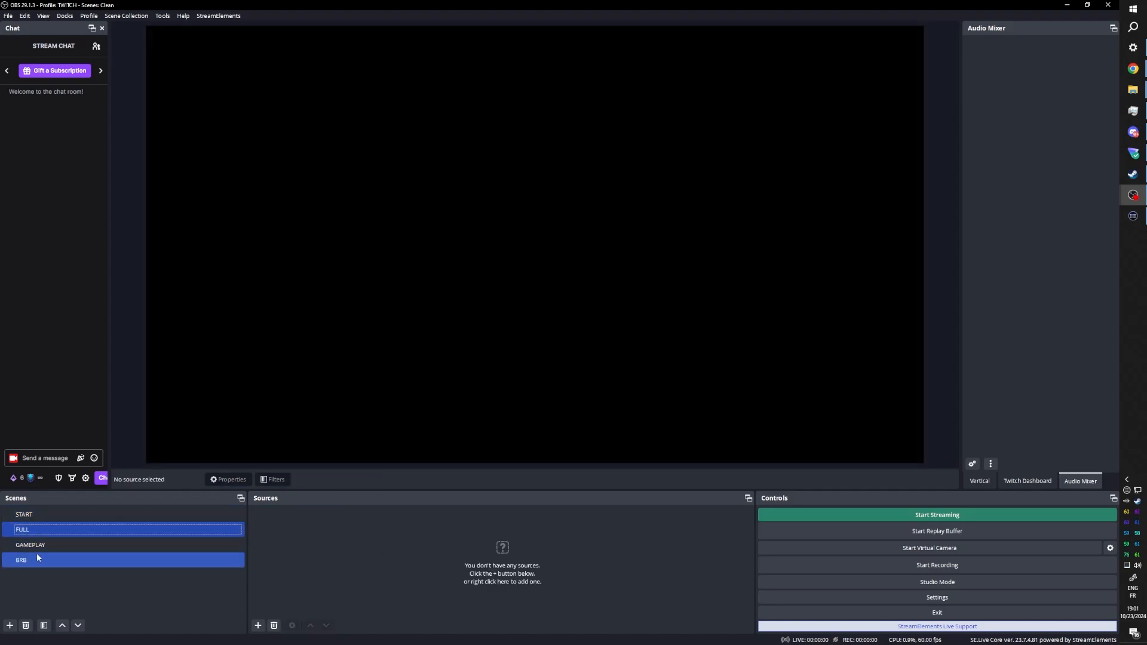
{"action": "double_click", "coordinate": [47, 512]}
{"action": "left_click", "coordinate": [382, 551]}
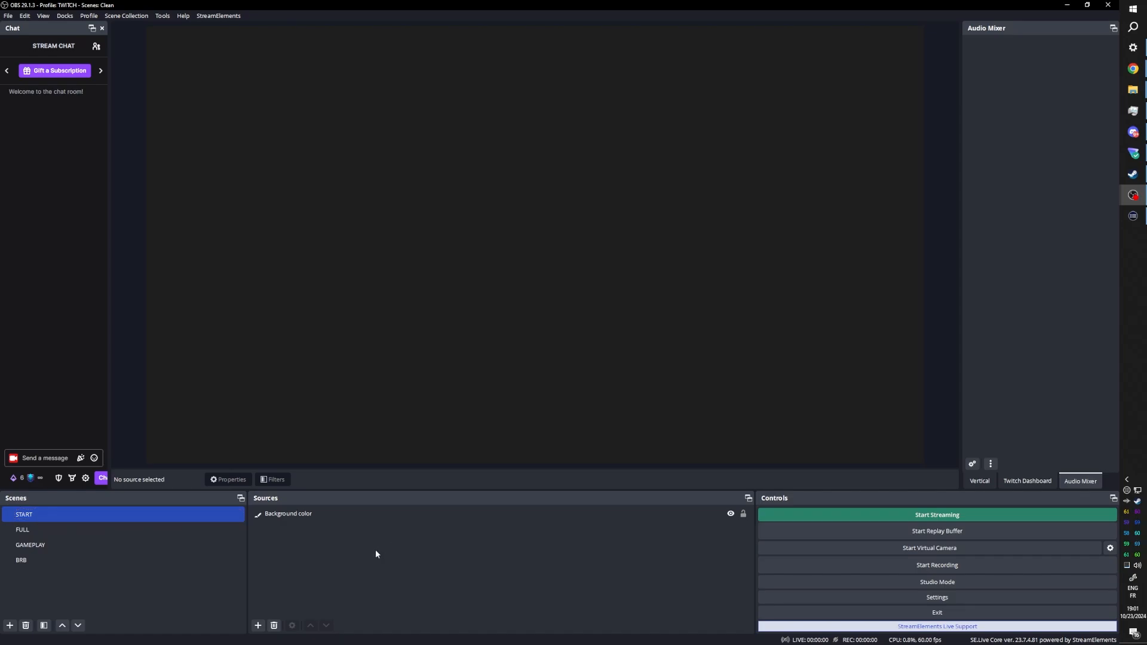
Step: Add a new Text (GDI+) source named TEXT_Starting to the START scene and enter the text STARTING
{"action": "left_click", "coordinate": [258, 626]}
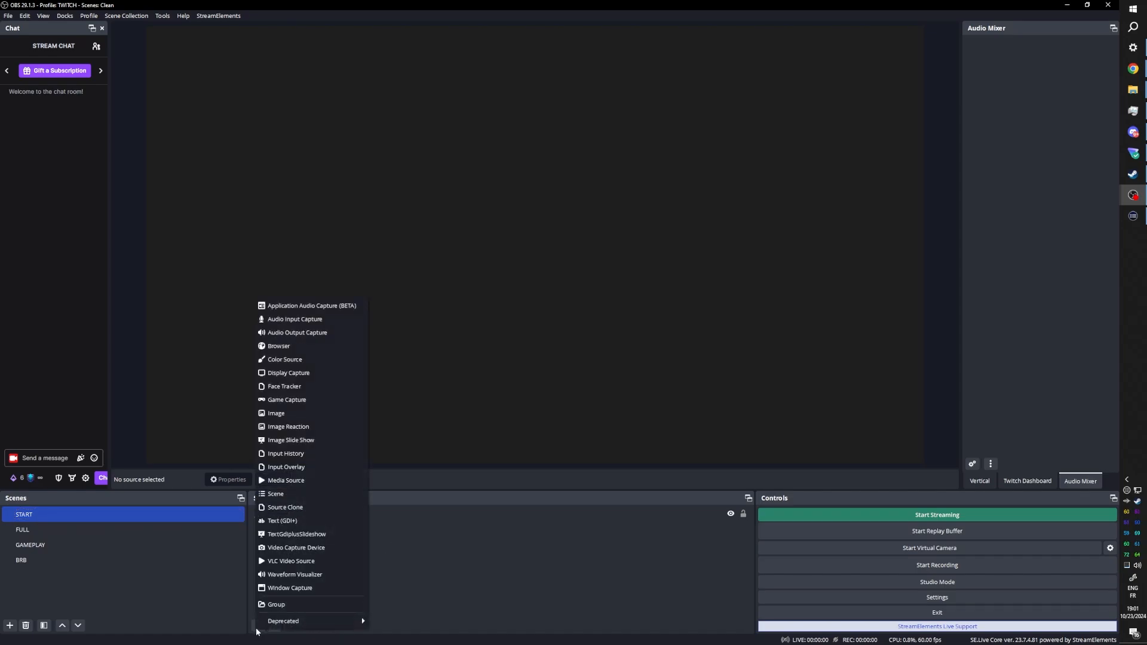
{"action": "left_click", "coordinate": [296, 520]}
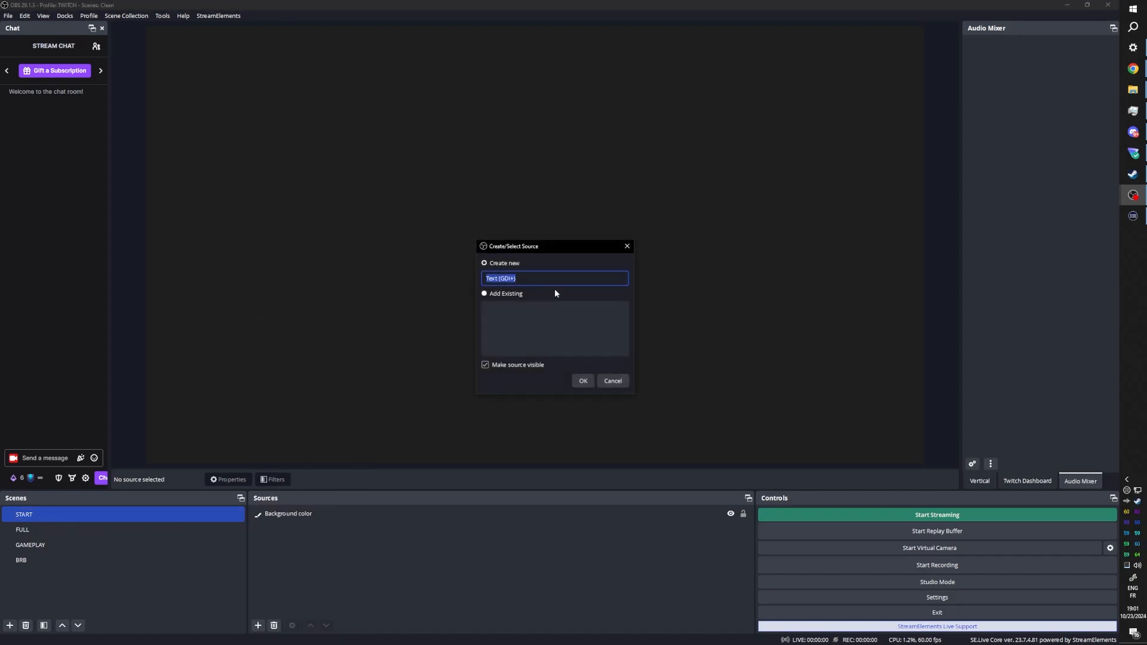
{"action": "type", "text": "TEXT_Starting"}
{"action": "key", "text": "Return"}
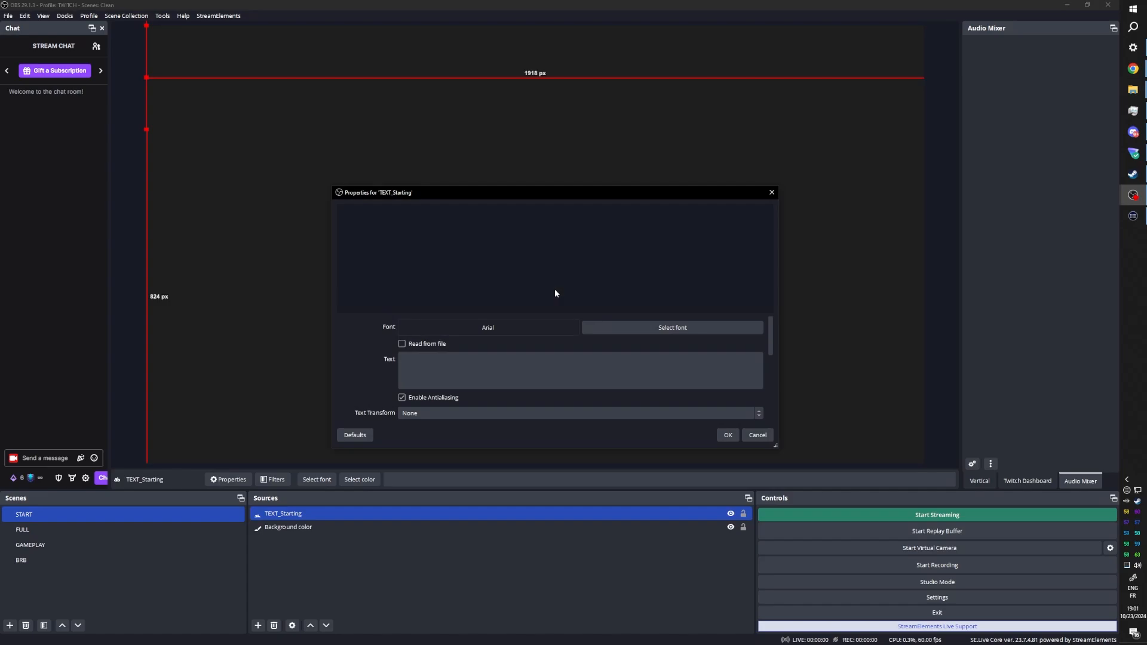
{"action": "left_click", "coordinate": [566, 364]}
{"action": "type", "text": "STARTIN"}
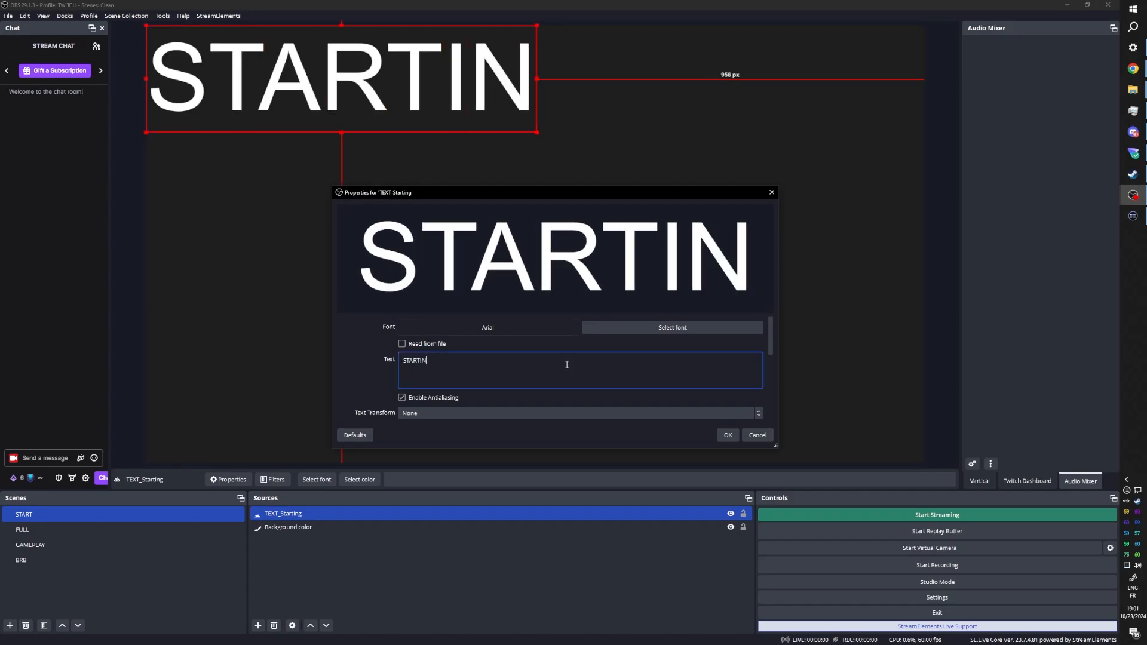
{"action": "type", "text": "G"}
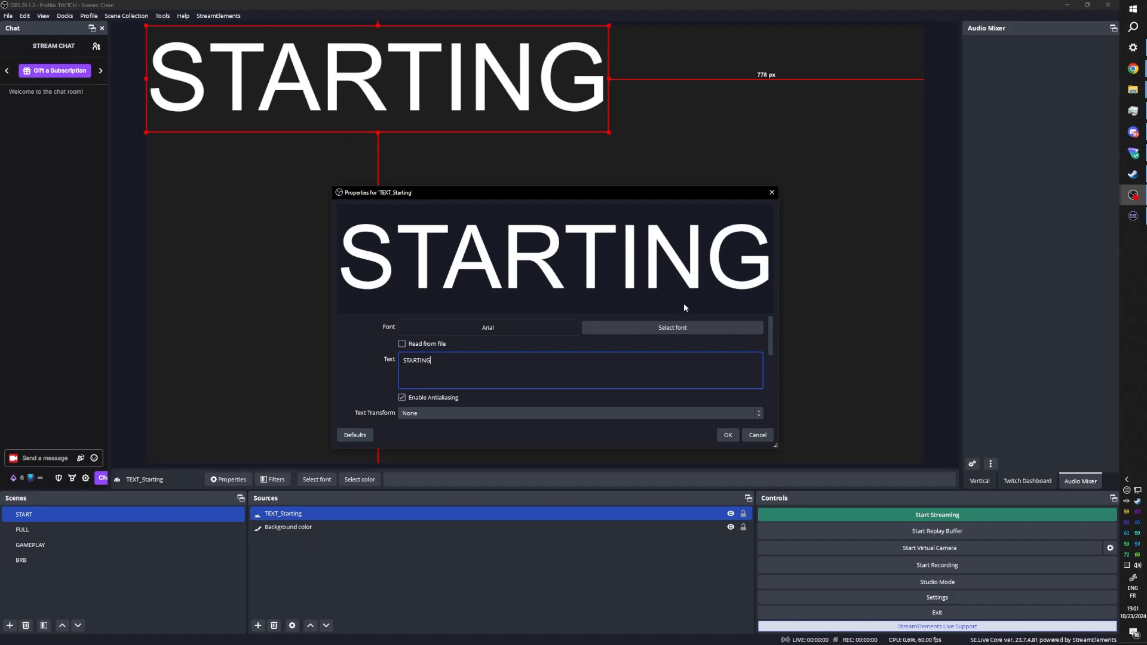
Step: Set the font of the new STARTING text to SquareFont Regular and accept its properties
{"action": "left_click", "coordinate": [674, 327]}
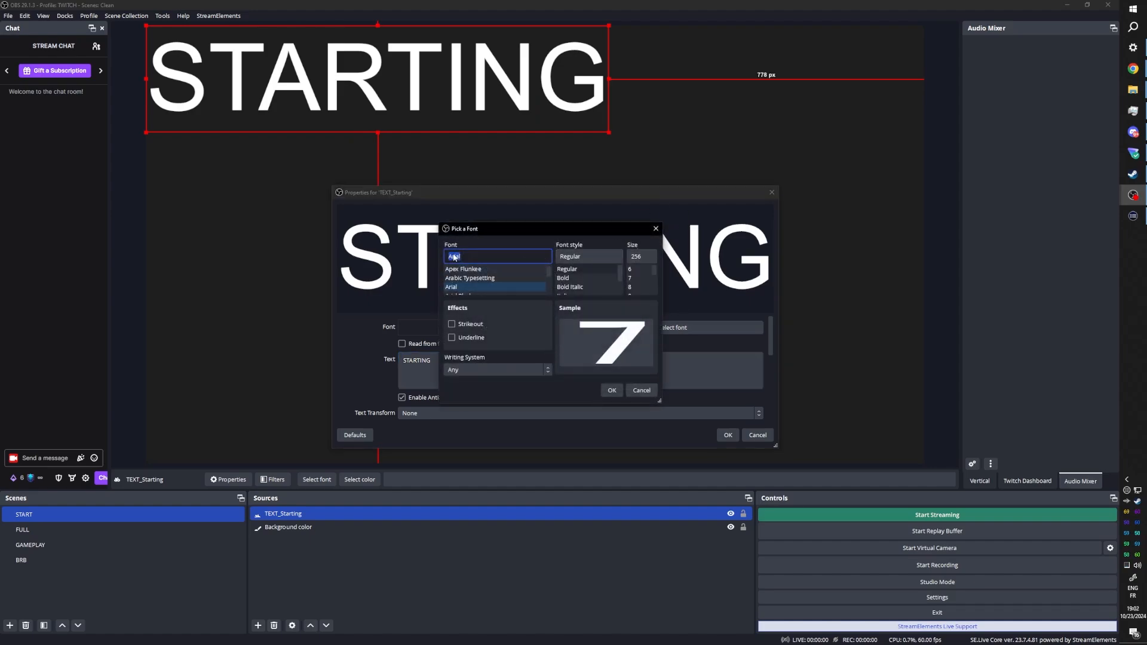
{"action": "type", "text": "sq"}
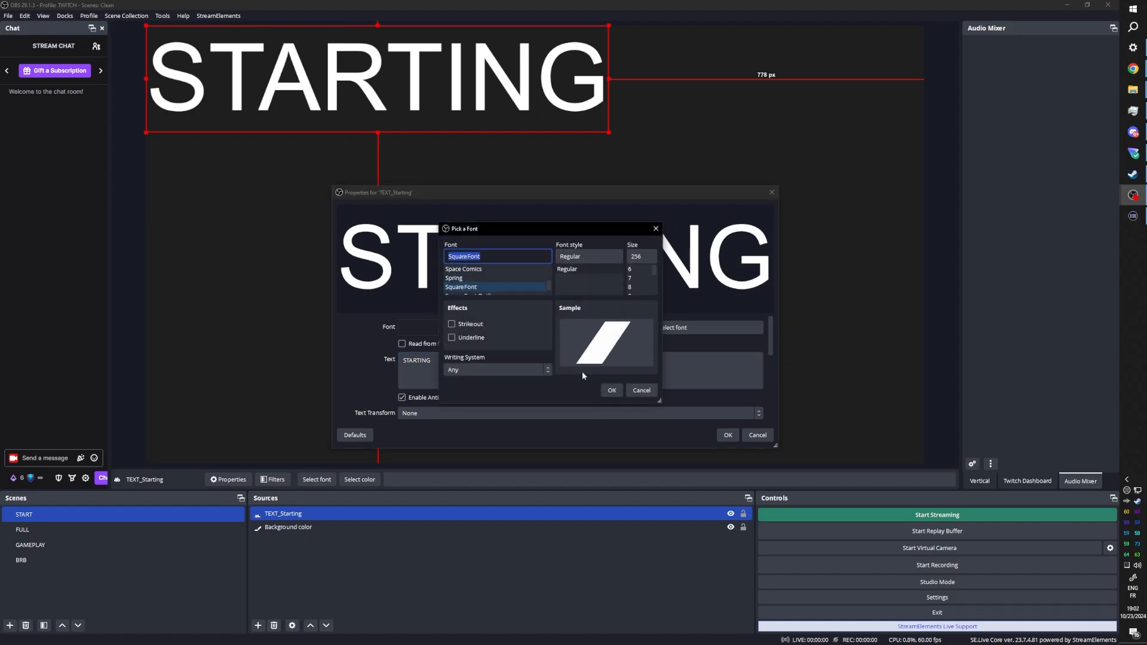
{"action": "left_click", "coordinate": [611, 393]}
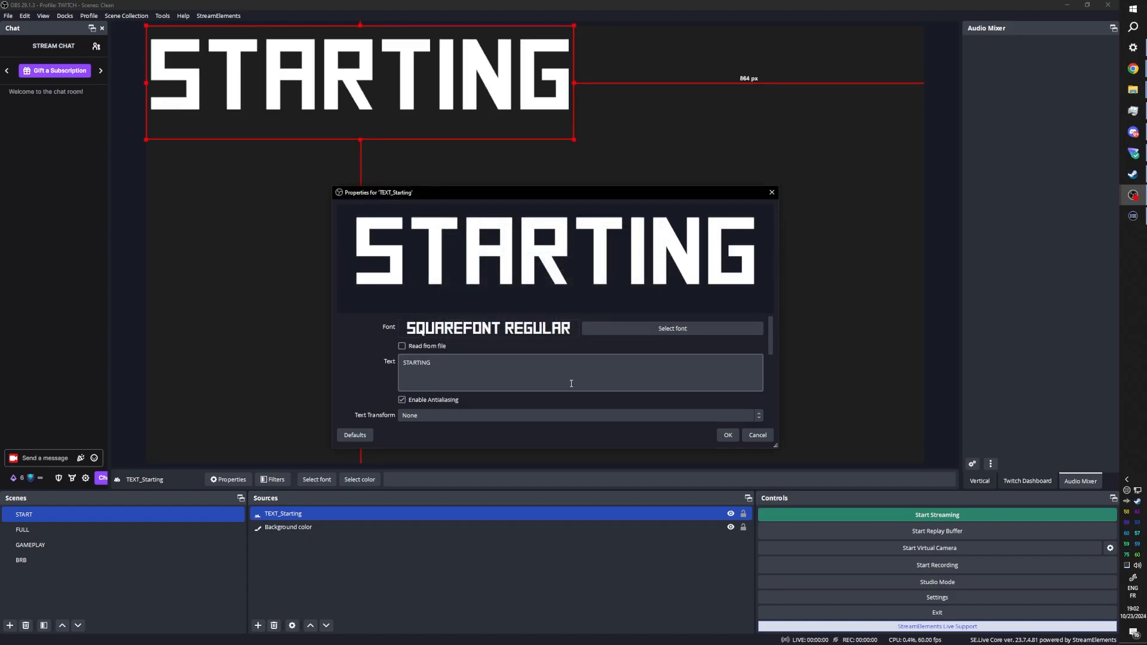
{"action": "left_click", "coordinate": [727, 436]}
Step: Shrink the STARTING text to about 572 px wide, centre it horizontally and place it about 415 px below the canvas's top edge
{"action": "left_click_drag", "start_coordinate": [218, 56], "coordinate": [431, 221]}
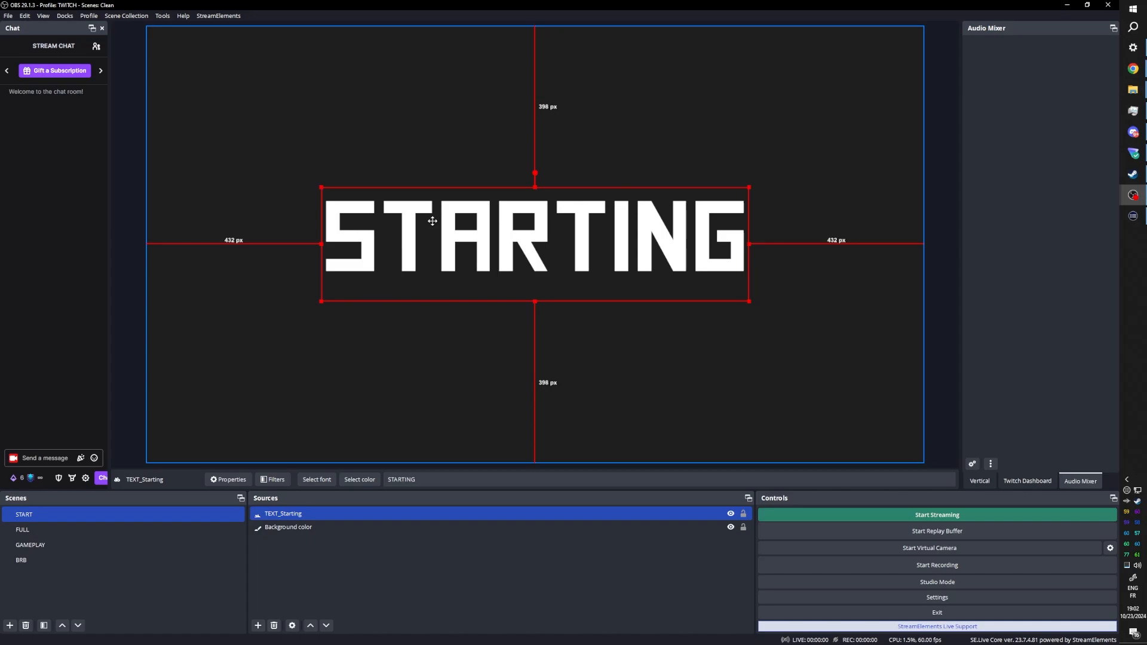
{"action": "left_click_drag", "start_coordinate": [748, 299], "coordinate": [553, 249]}
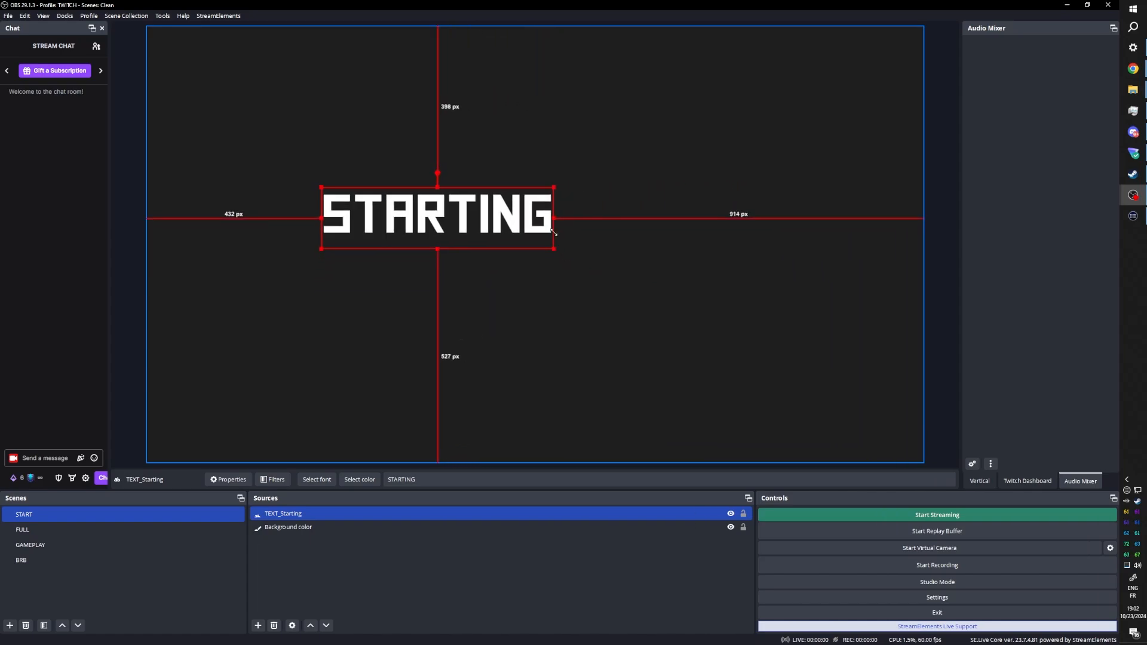
{"action": "left_click_drag", "start_coordinate": [403, 213], "coordinate": [477, 241]}
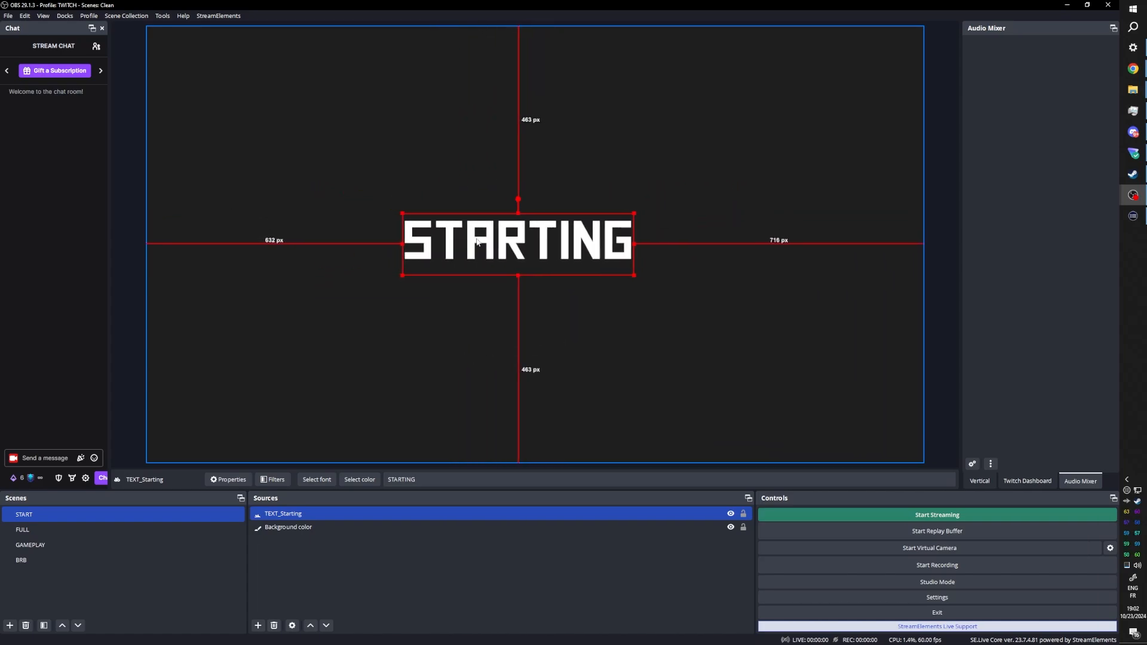
{"action": "key", "text": "ctrl+d"}
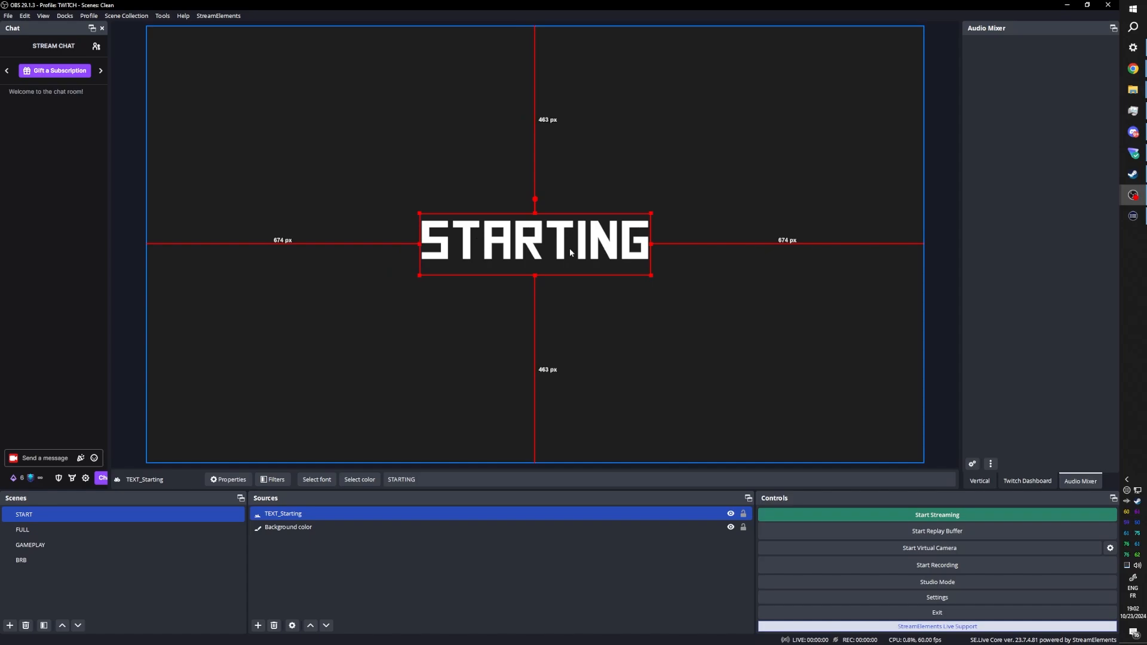
{"action": "left_click_drag", "start_coordinate": [528, 243], "coordinate": [529, 223]}
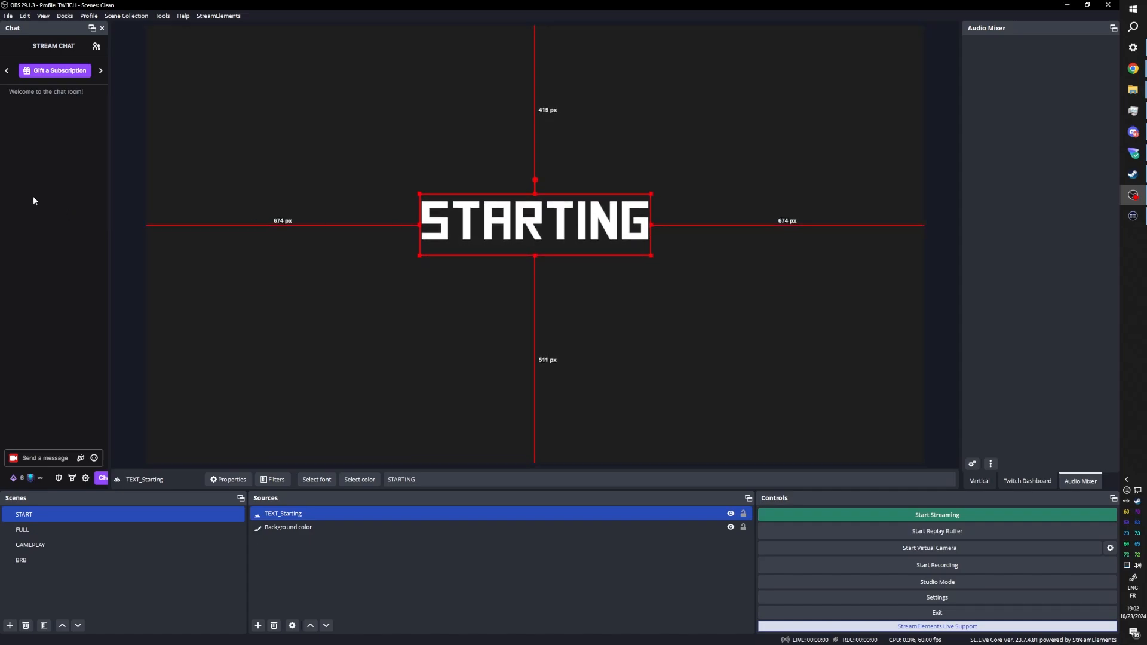
{"action": "left_click", "coordinate": [116, 255]}
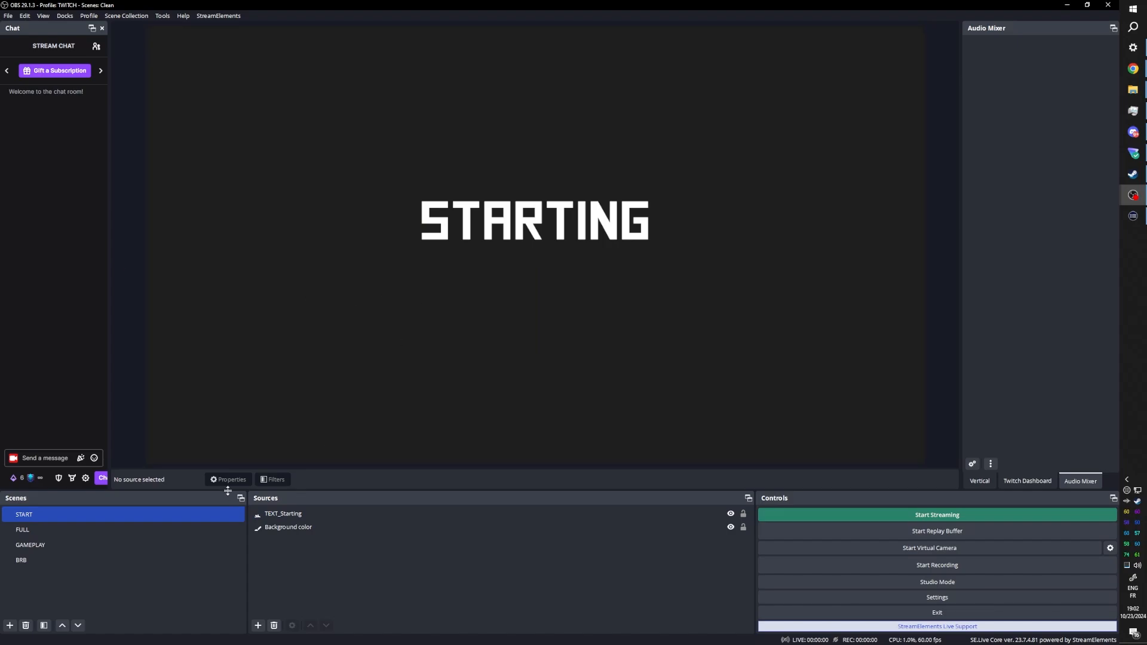
{"action": "left_click", "coordinate": [161, 18]}
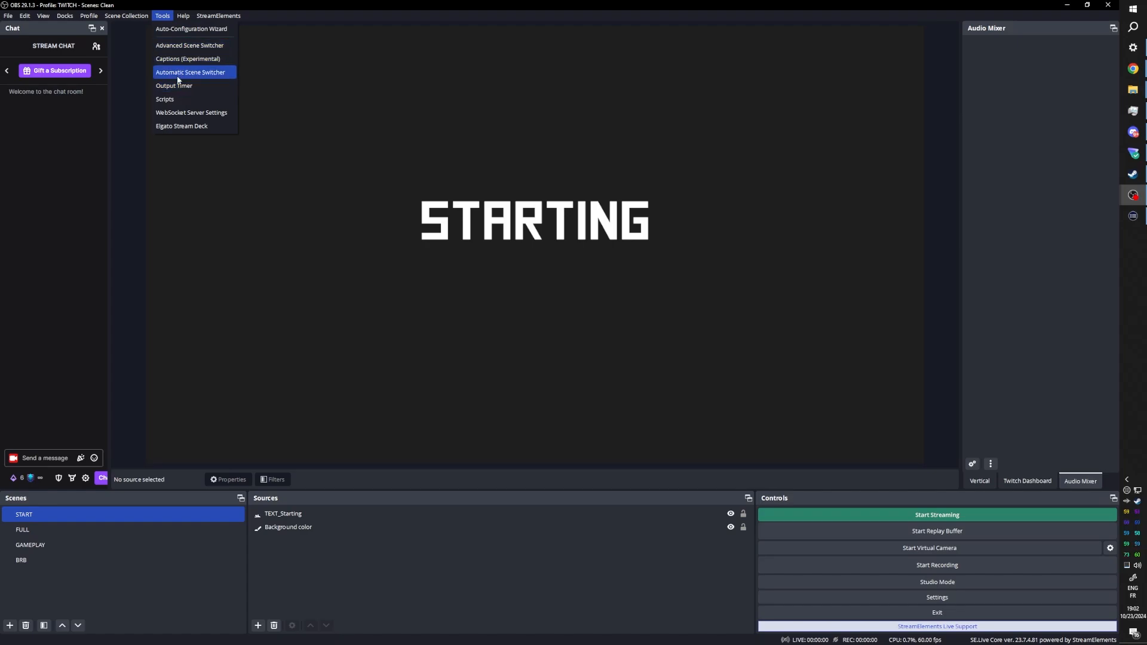
{"action": "mouse_move", "coordinate": [112, 17]}
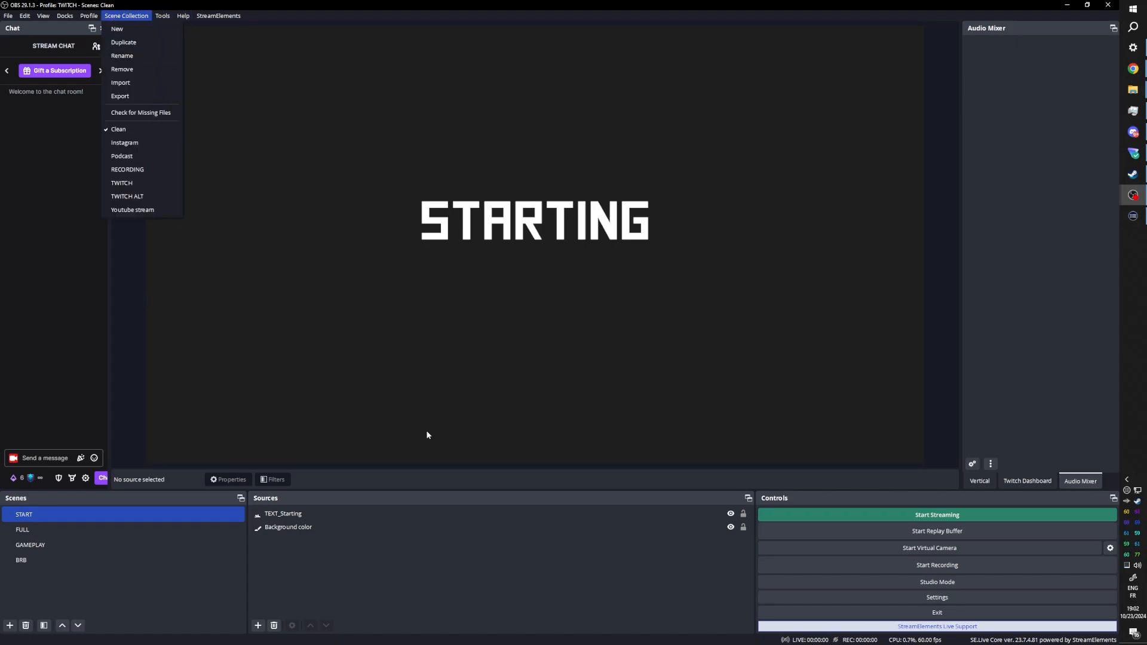
{"action": "left_click", "coordinate": [383, 526]}
Step: Paste a duplicate of the TEXT_Starting source and move the copy straight down to about 521 px below the canvas's top edge
{"action": "left_click", "coordinate": [279, 515]}
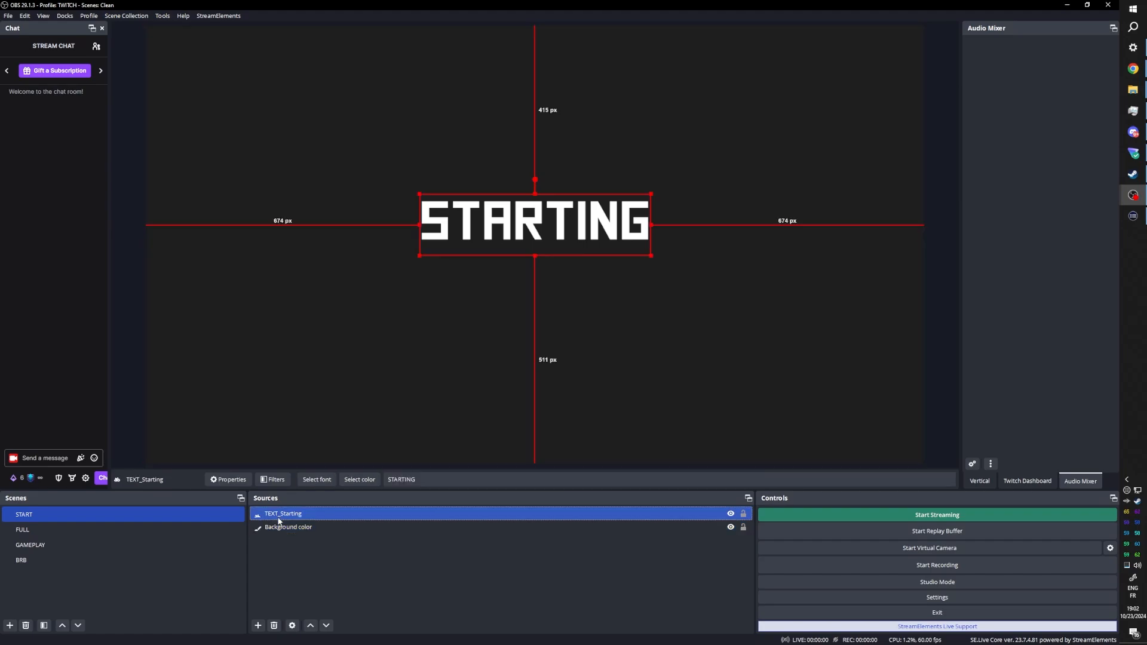
{"action": "right_click", "coordinate": [278, 521]}
{"action": "left_click", "coordinate": [267, 517]}
{"action": "right_click", "coordinate": [267, 518]}
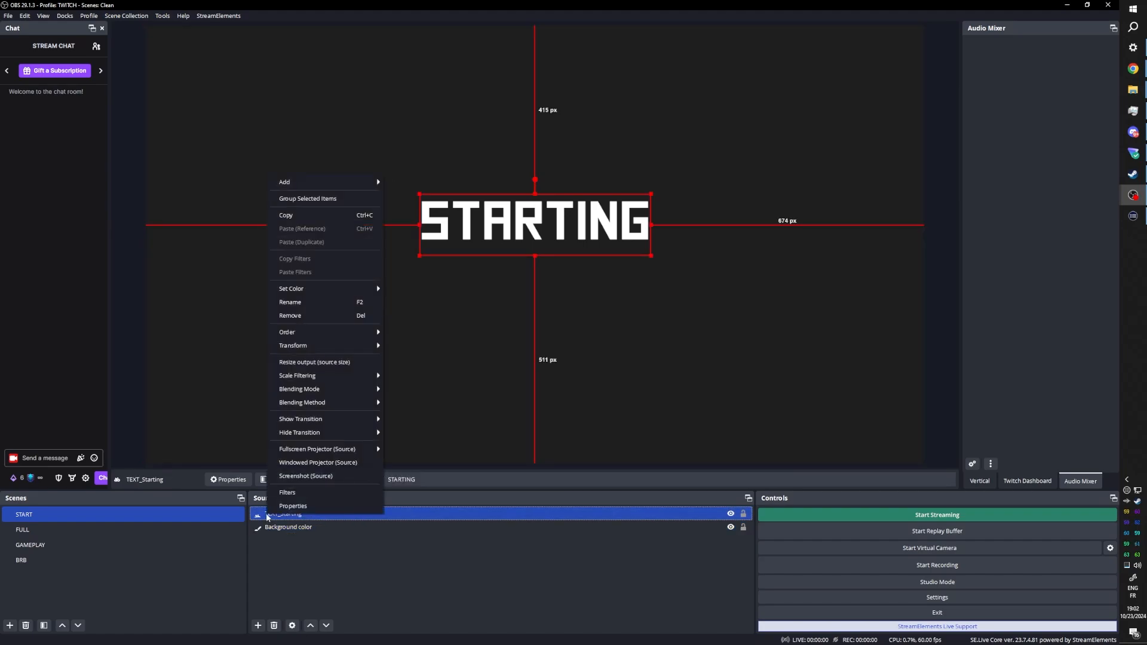
{"action": "left_click", "coordinate": [303, 217]}
{"action": "right_click", "coordinate": [306, 513]}
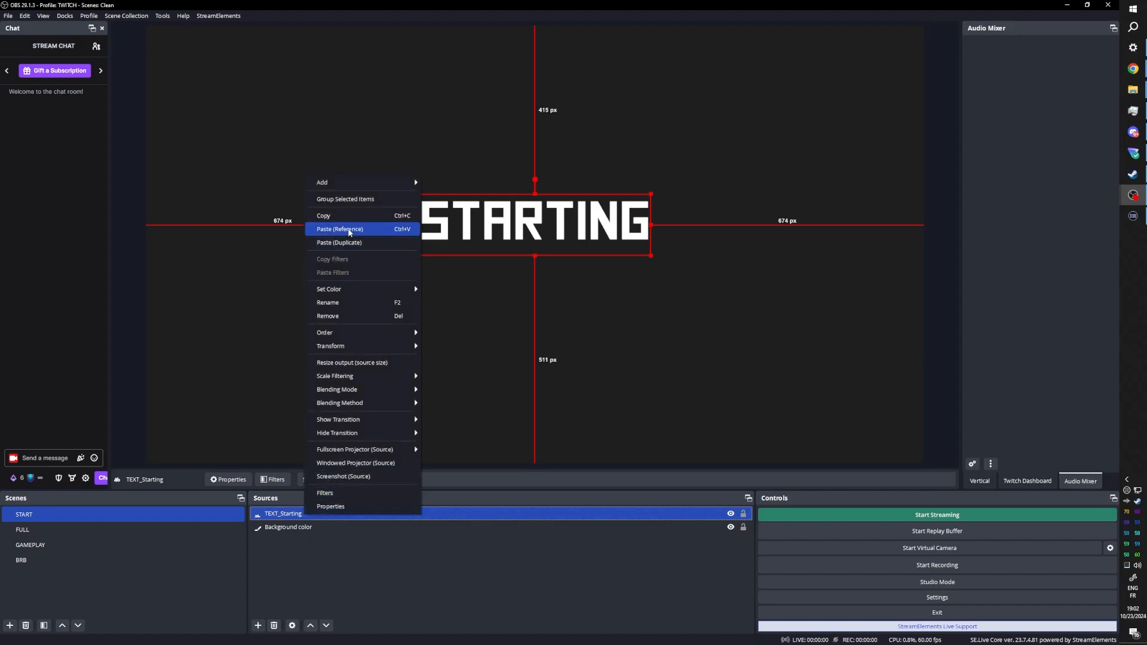
{"action": "left_click", "coordinate": [351, 243]}
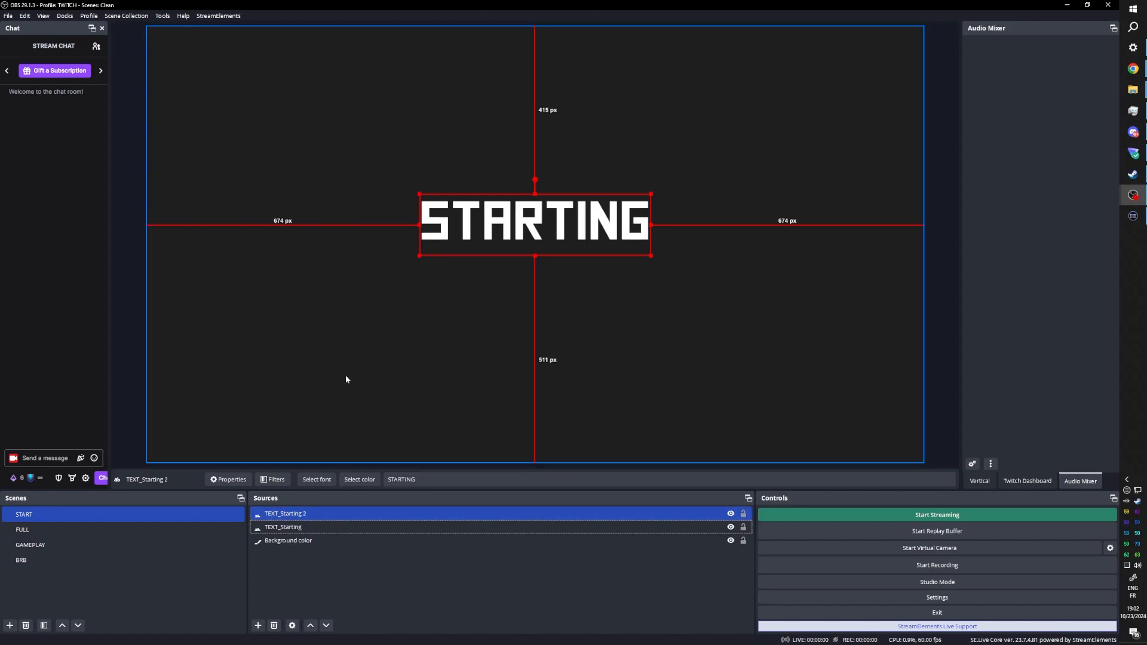
{"action": "left_click_drag", "start_coordinate": [547, 217], "coordinate": [547, 261]}
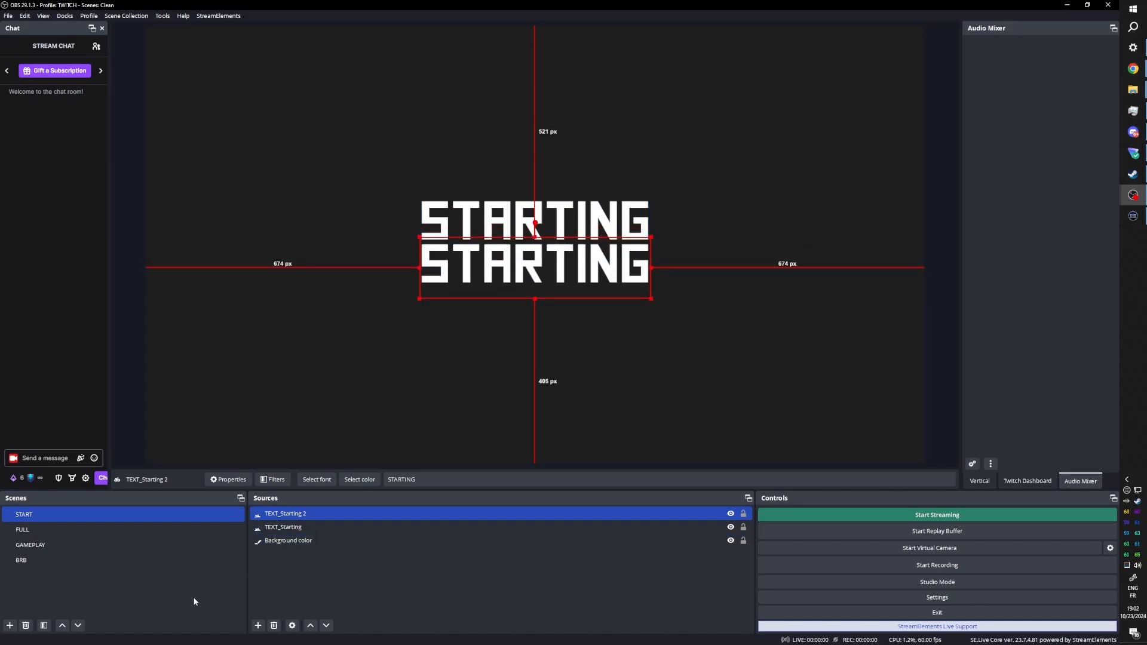
Step: Change the text of the TEXT_Starting 2 source to SOON and accept its properties
{"action": "double_click", "coordinate": [281, 514]}
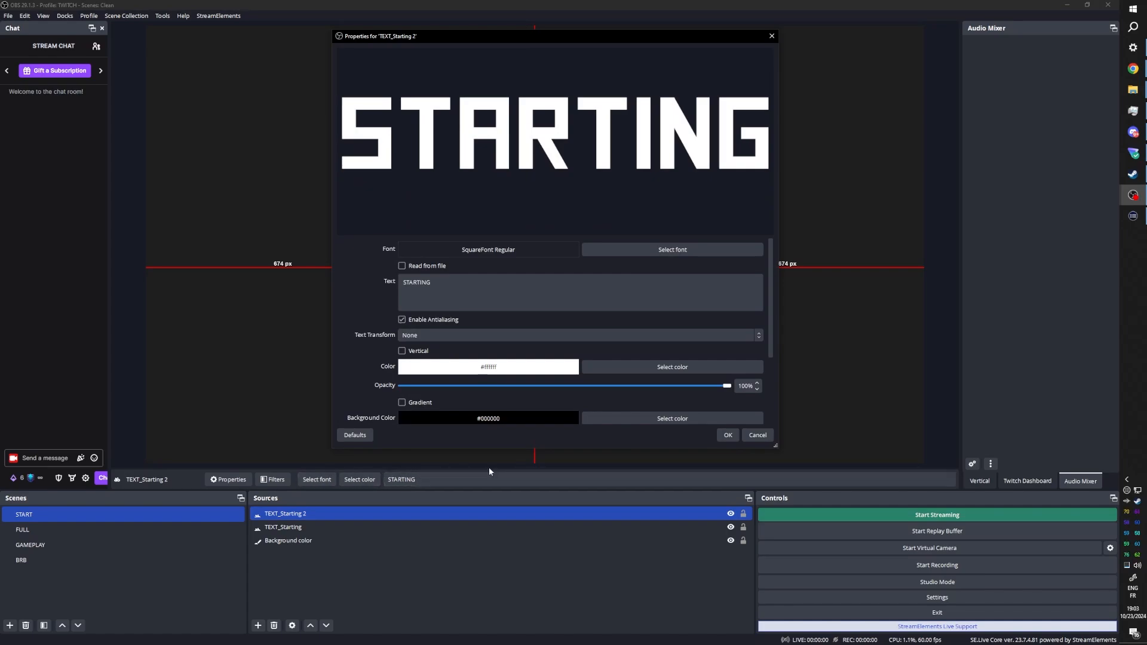
{"action": "left_click_drag", "start_coordinate": [439, 283], "coordinate": [363, 281]}
{"action": "type", "text": "SOON"}
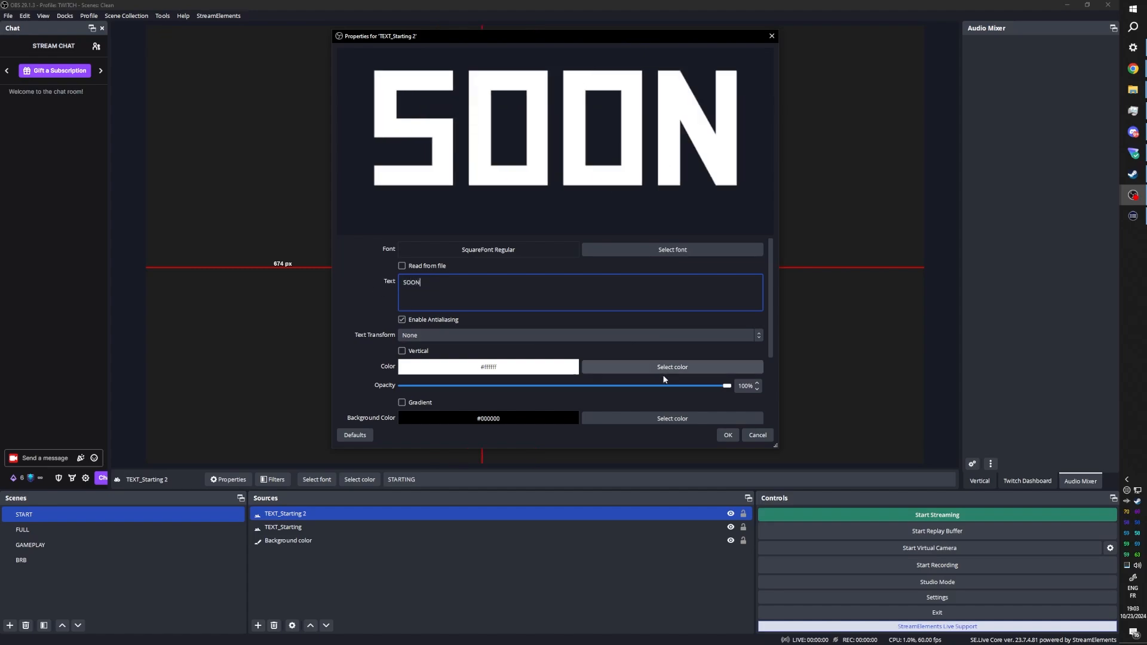
{"action": "left_click", "coordinate": [733, 434]}
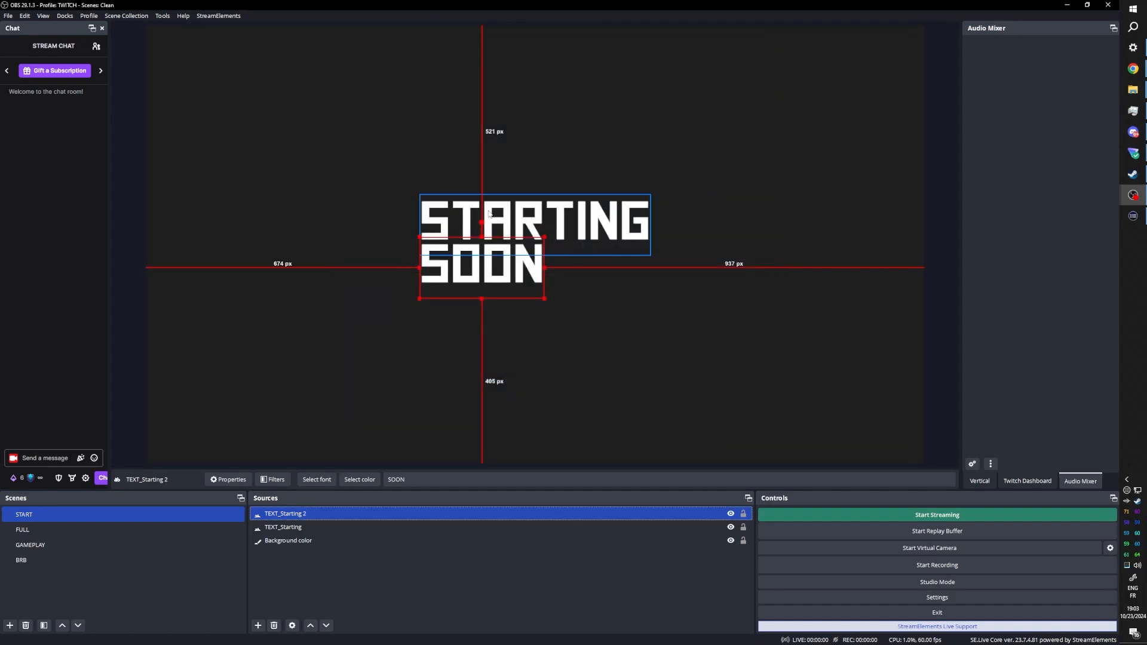
Step: Shrink the SOON text to about 78 px wide and place it just below the right end of STARTING
{"action": "left_click_drag", "start_coordinate": [544, 301], "coordinate": [634, 250]}
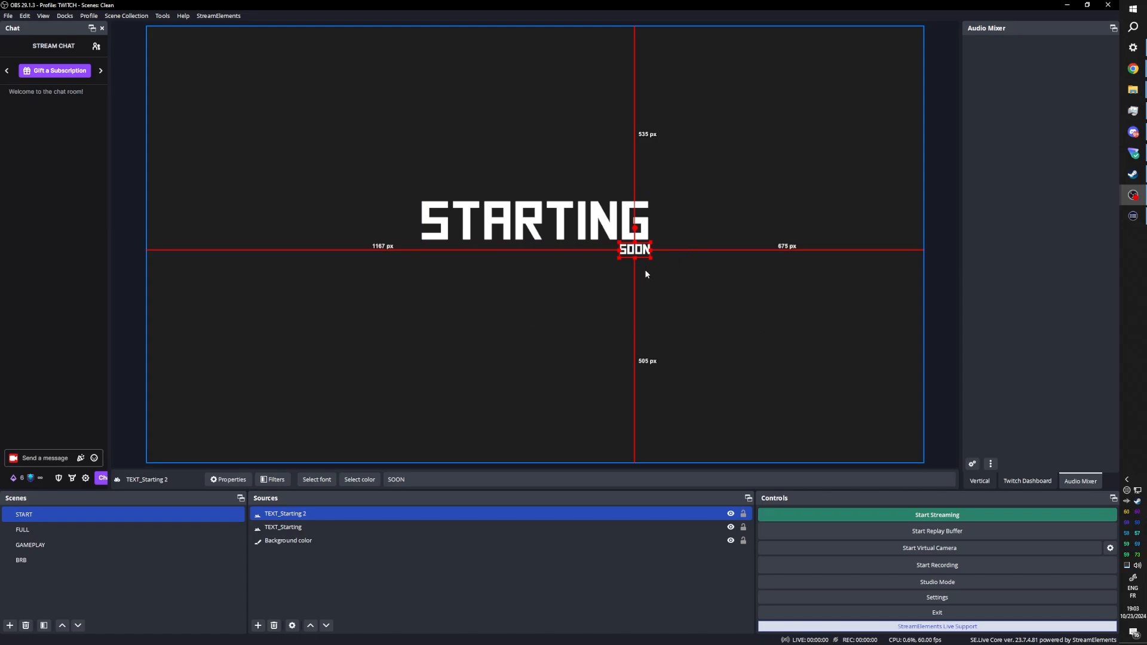
{"action": "left_click", "coordinate": [123, 263]}
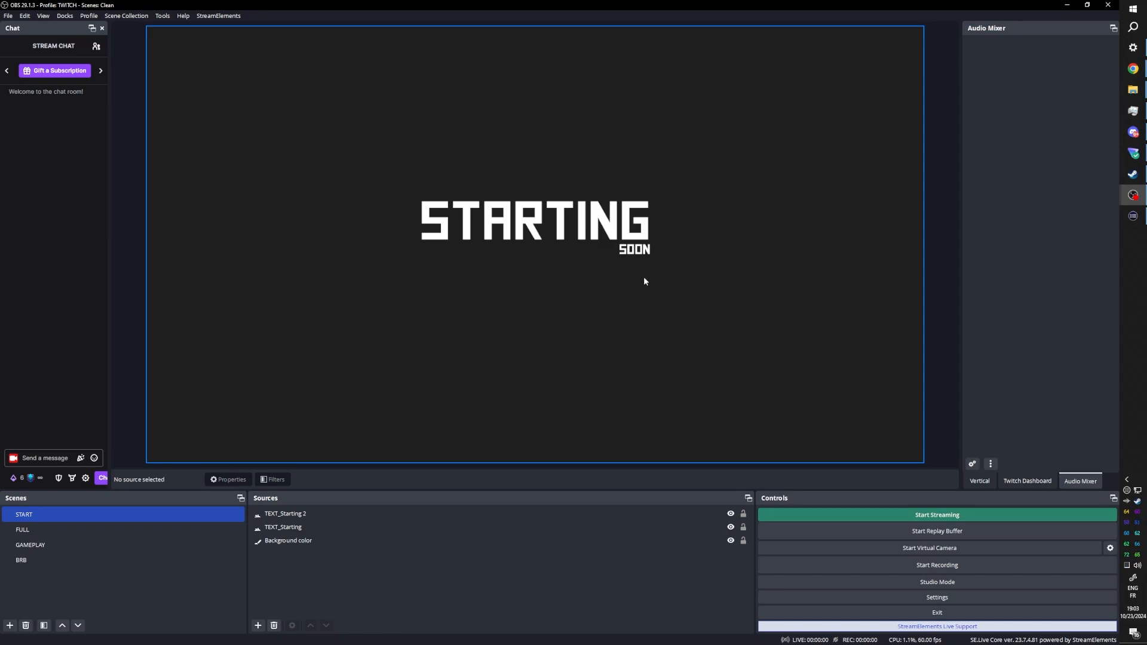
{"action": "key", "text": "alt+space"}
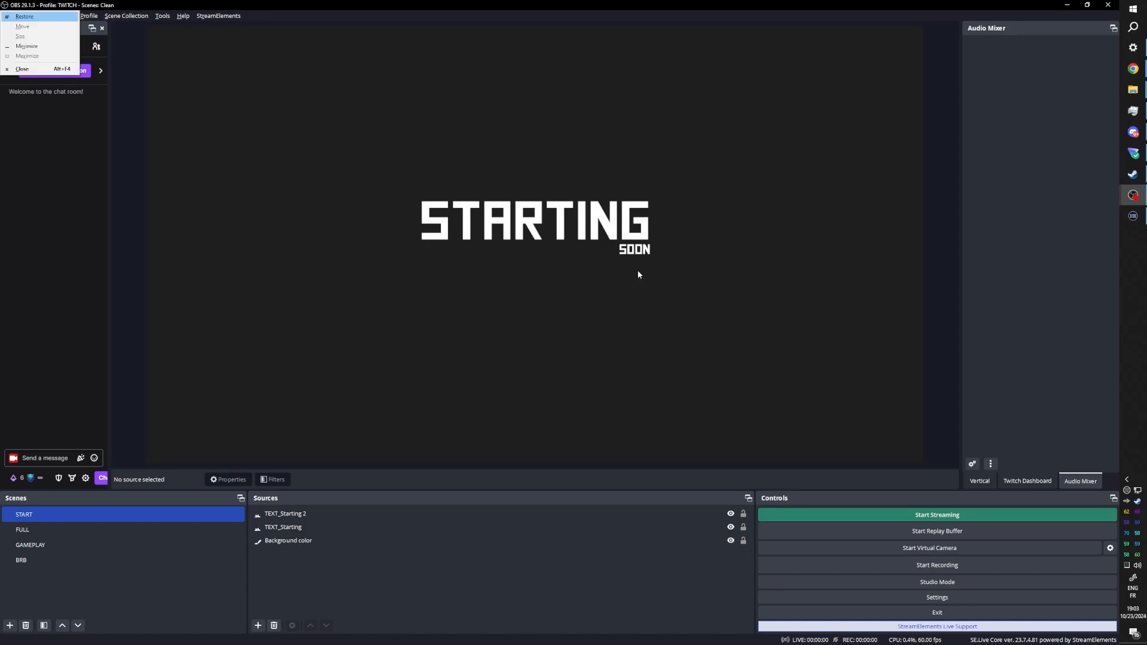
{"action": "left_click", "coordinate": [115, 158]}
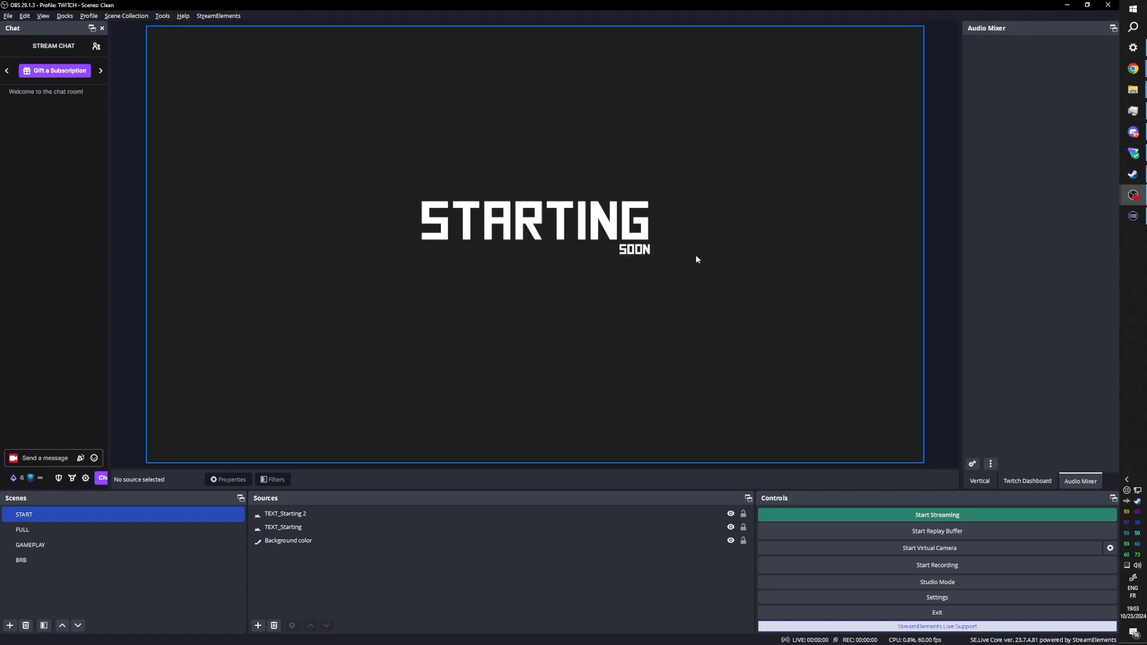
Step: Shrink the SOON text slightly to about 67 px wide, about 679 px from the canvas's right edge, and deselect it
{"action": "left_click", "coordinate": [624, 256]}
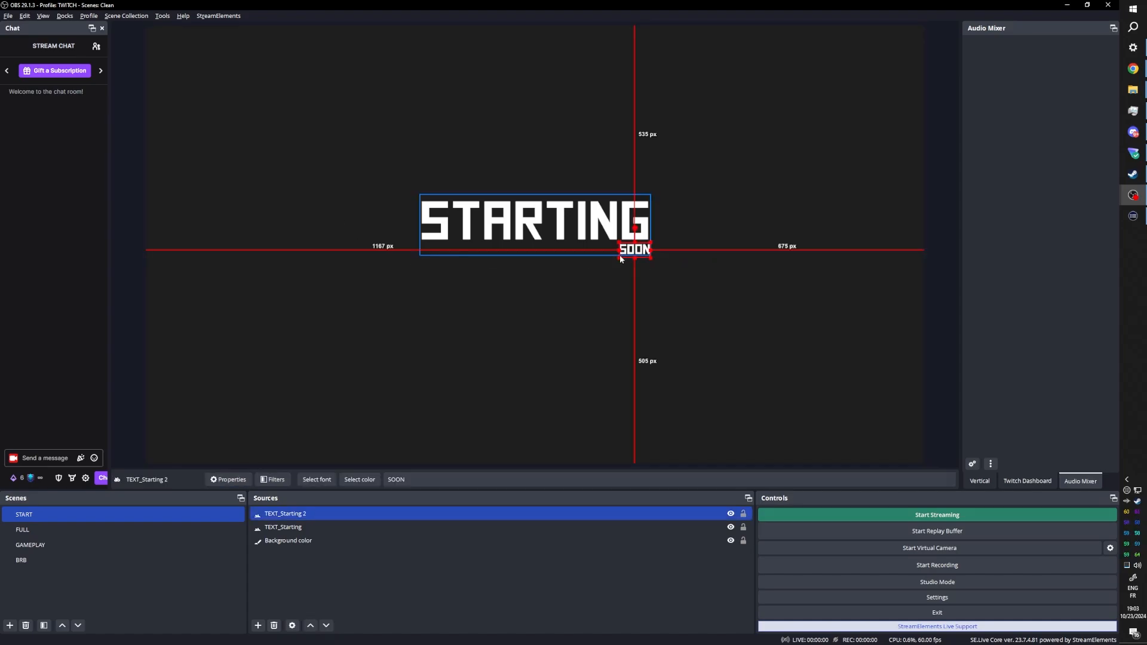
{"action": "left_click_drag", "start_coordinate": [619, 256], "coordinate": [647, 256]}
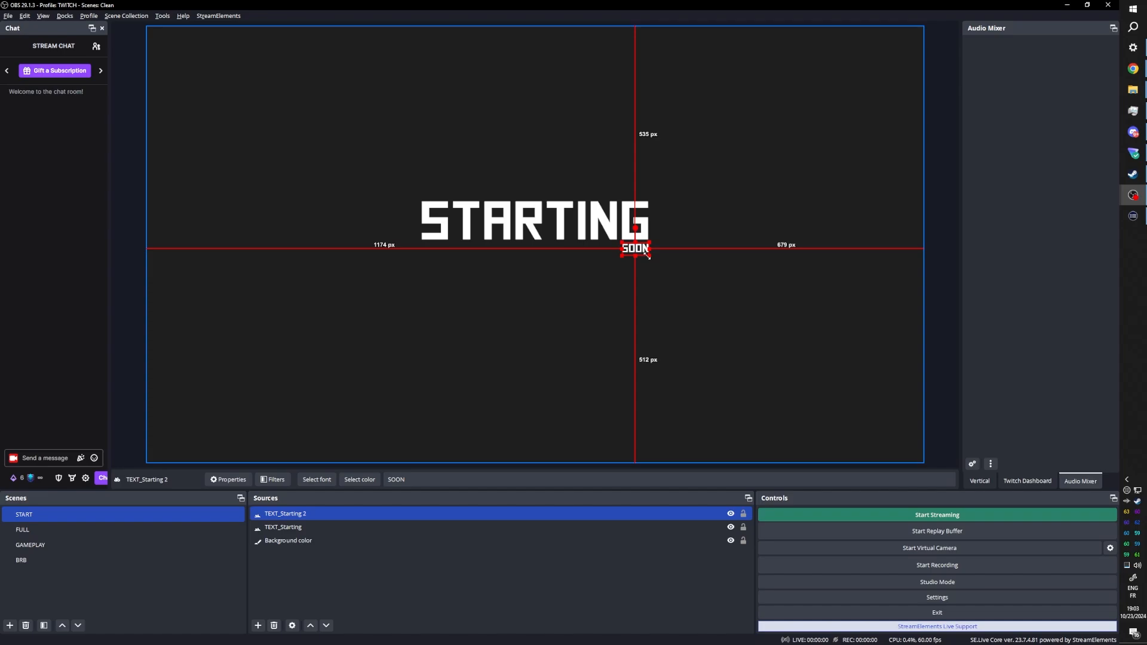
{"action": "left_click", "coordinate": [933, 237]}
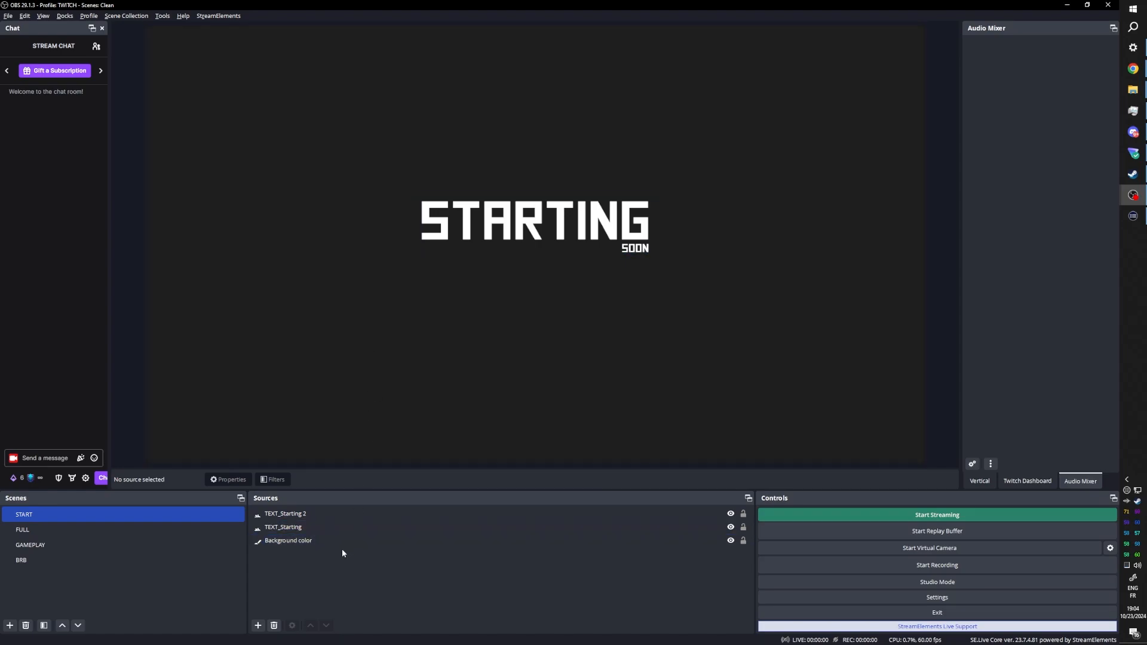
Step: Add a User-defined shader filter to the Background color source, keeping the default filter name
{"action": "left_click", "coordinate": [308, 541]}
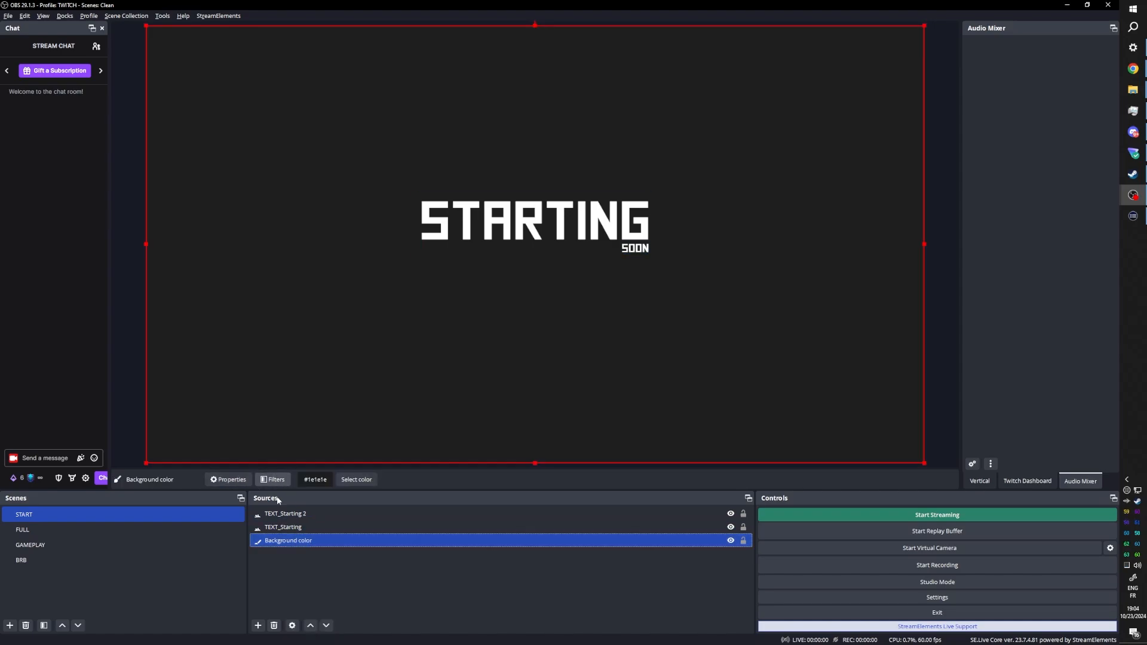
{"action": "right_click", "coordinate": [299, 539]}
{"action": "left_click", "coordinate": [329, 516]}
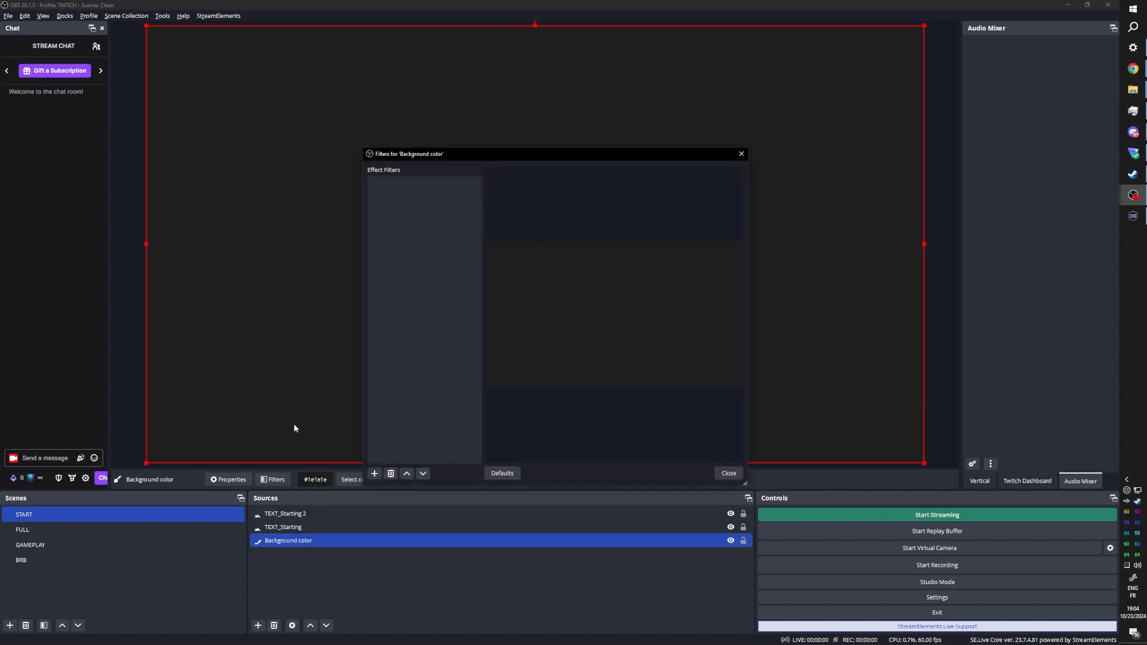
{"action": "left_click", "coordinate": [375, 473]}
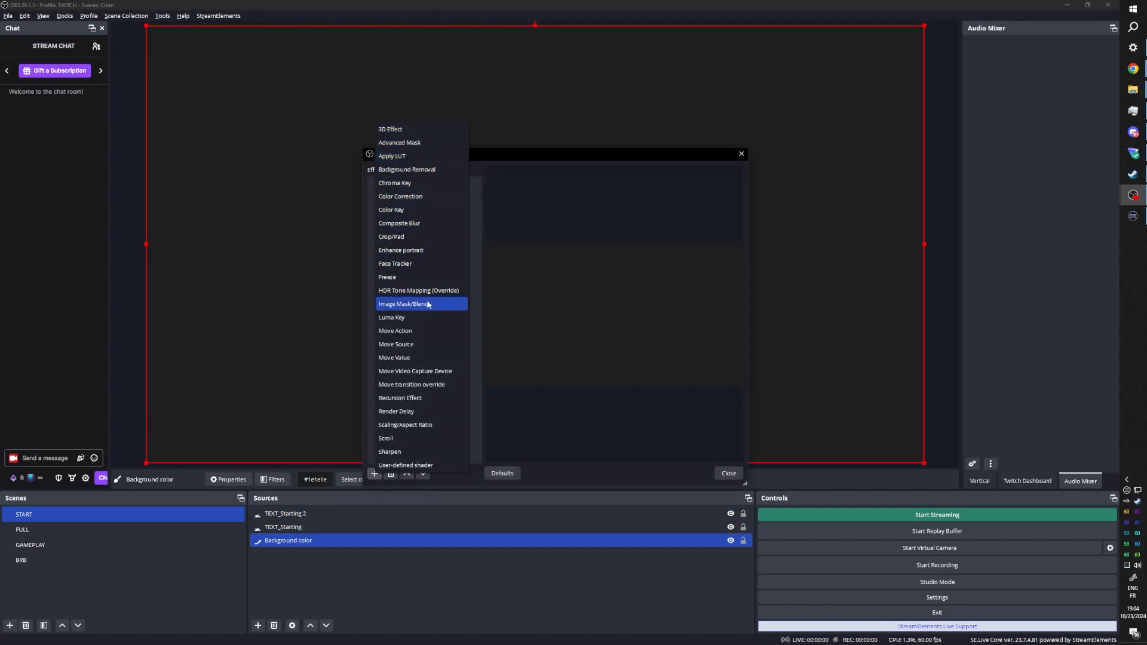
{"action": "left_click", "coordinate": [405, 468]}
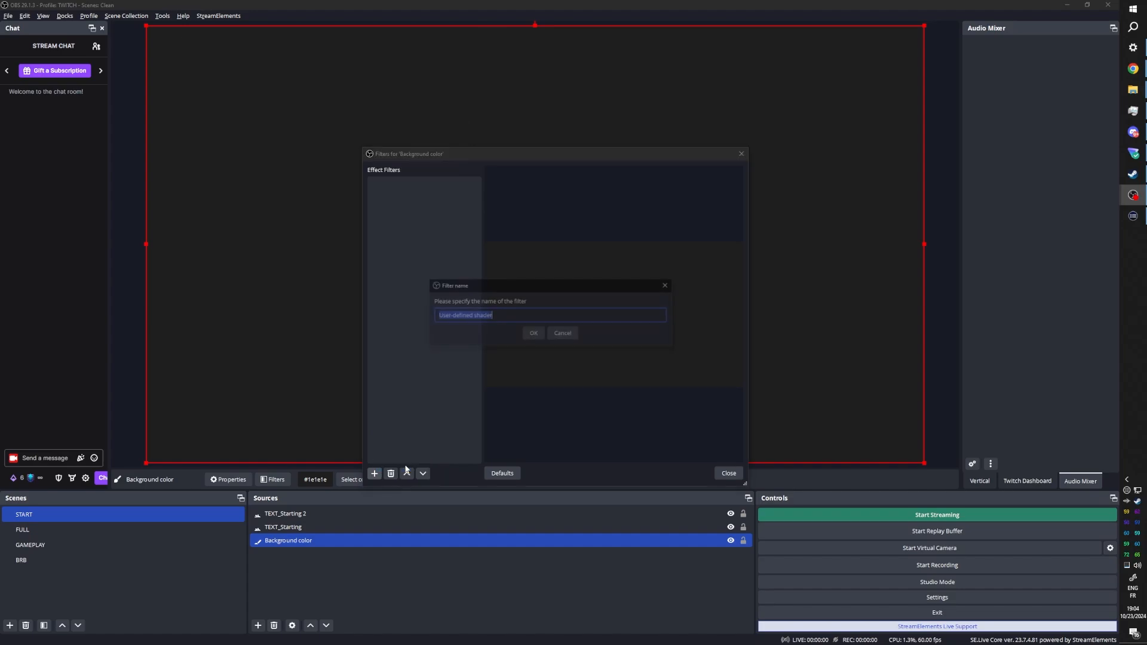
{"action": "left_click", "coordinate": [533, 333]}
Step: Set the filter to load its shader text from file and choose rounded_rect.shader from the obs-shaderfilter examples folder
{"action": "scroll", "coordinate": [508, 252], "scroll_direction": "down", "scroll_amount": 1}
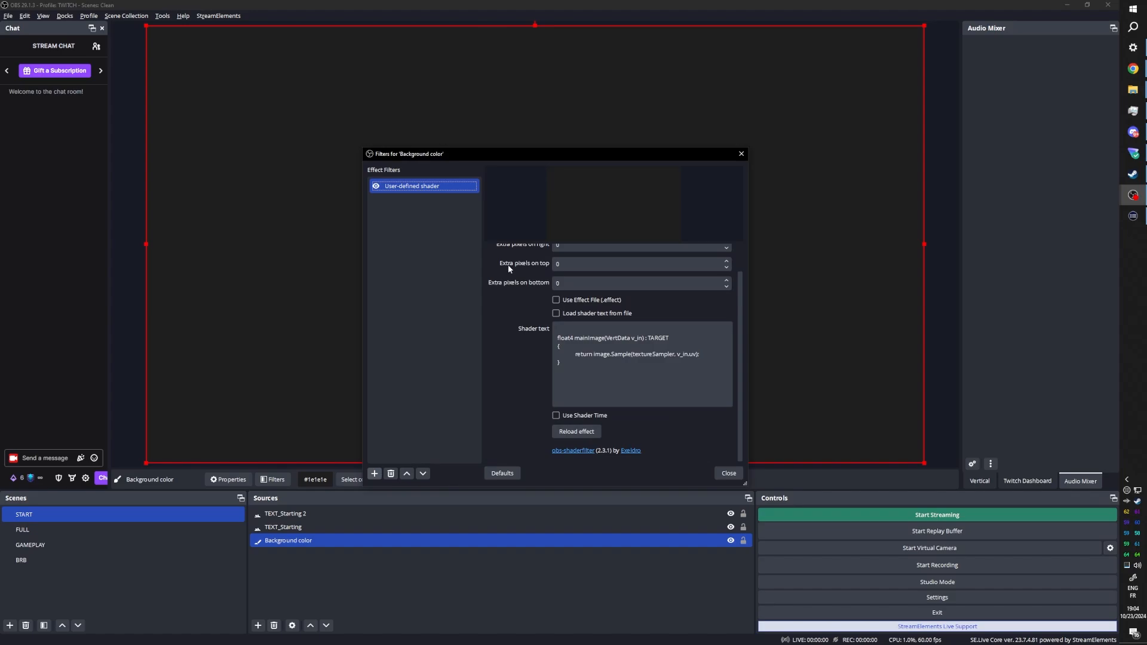
{"action": "left_click", "coordinate": [555, 314]}
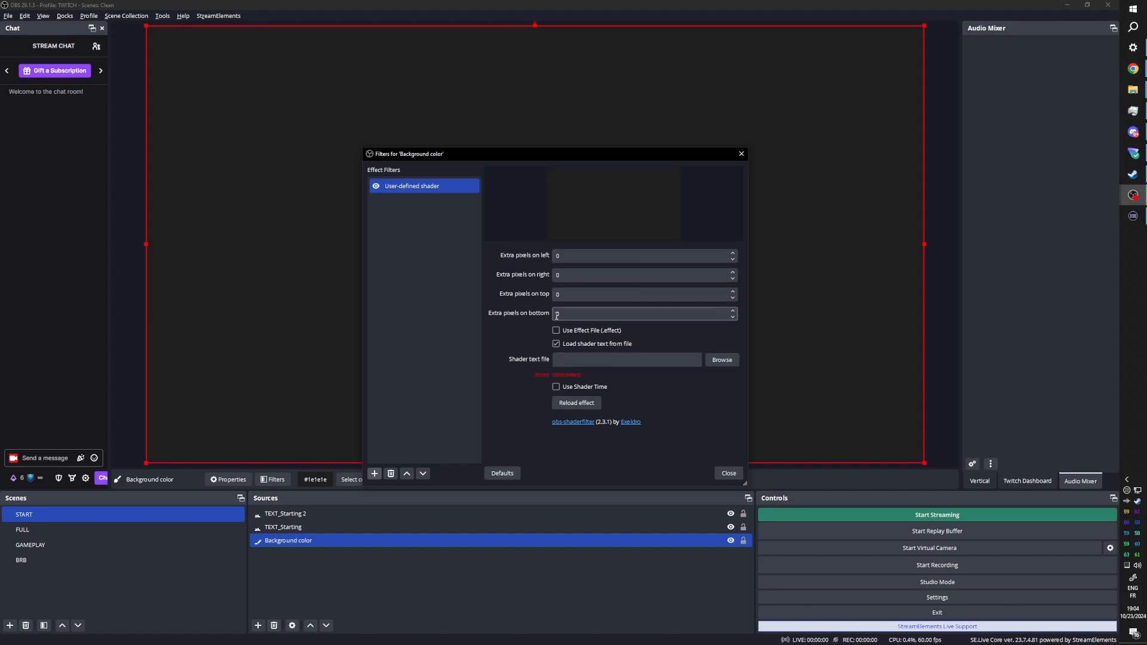
{"action": "left_click", "coordinate": [724, 360]}
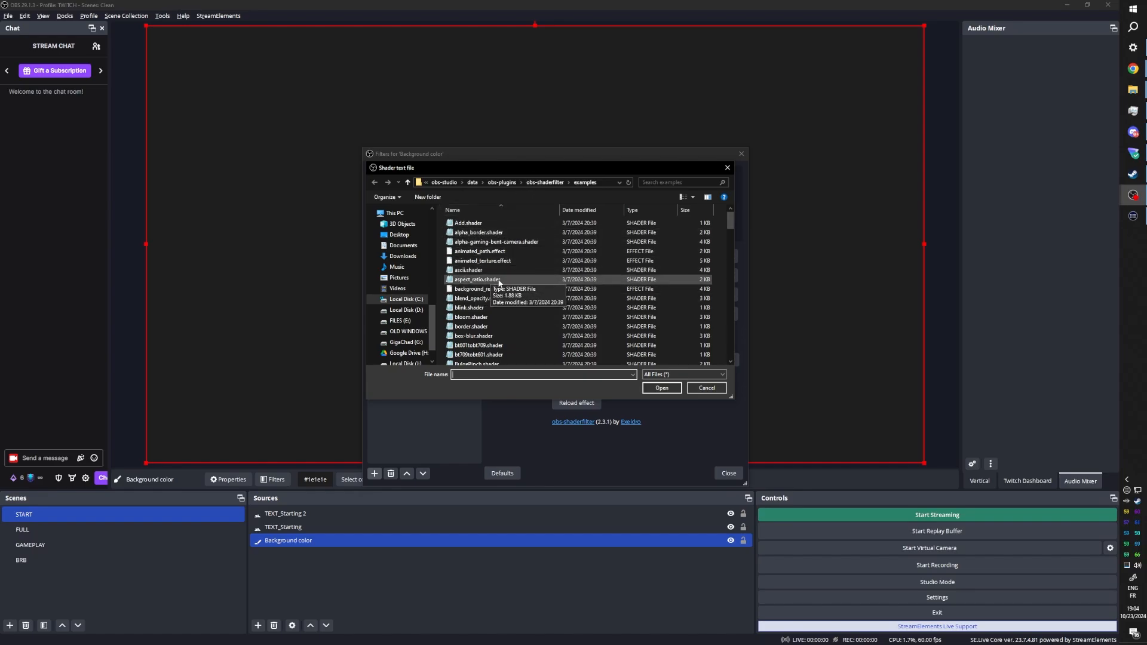
{"action": "scroll", "coordinate": [515, 260], "scroll_direction": "down", "scroll_amount": 5}
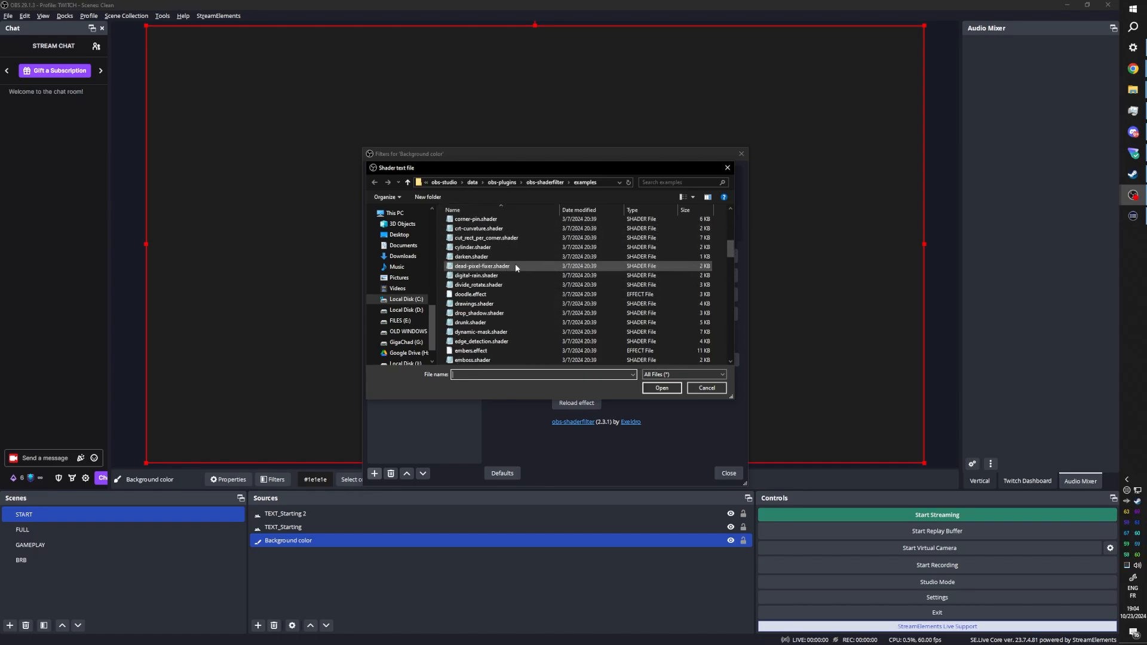
{"action": "scroll", "coordinate": [515, 264], "scroll_direction": "down", "scroll_amount": 6}
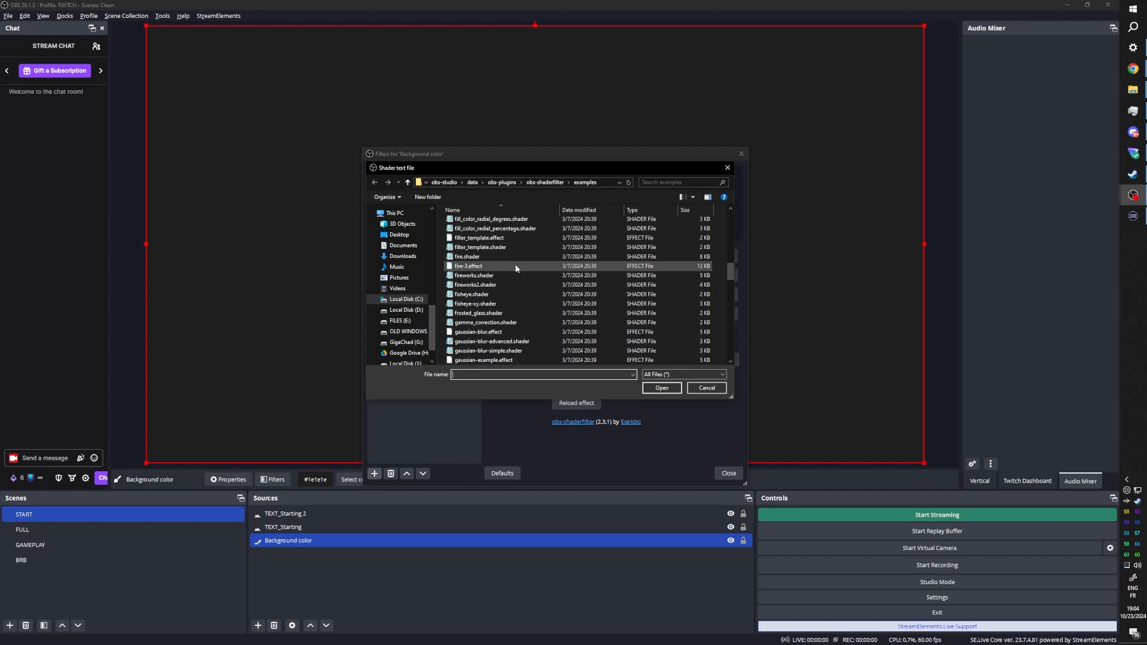
{"action": "scroll", "coordinate": [514, 264], "scroll_direction": "down", "scroll_amount": 2}
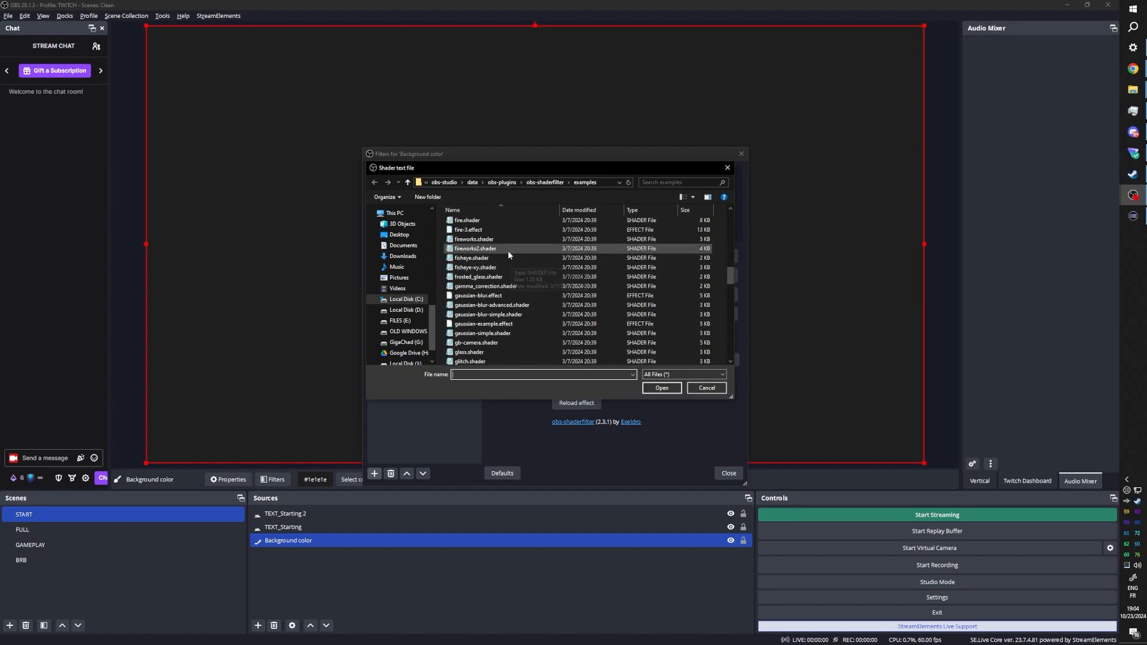
{"action": "left_click", "coordinate": [507, 255]}
{"action": "key", "text": "r"}
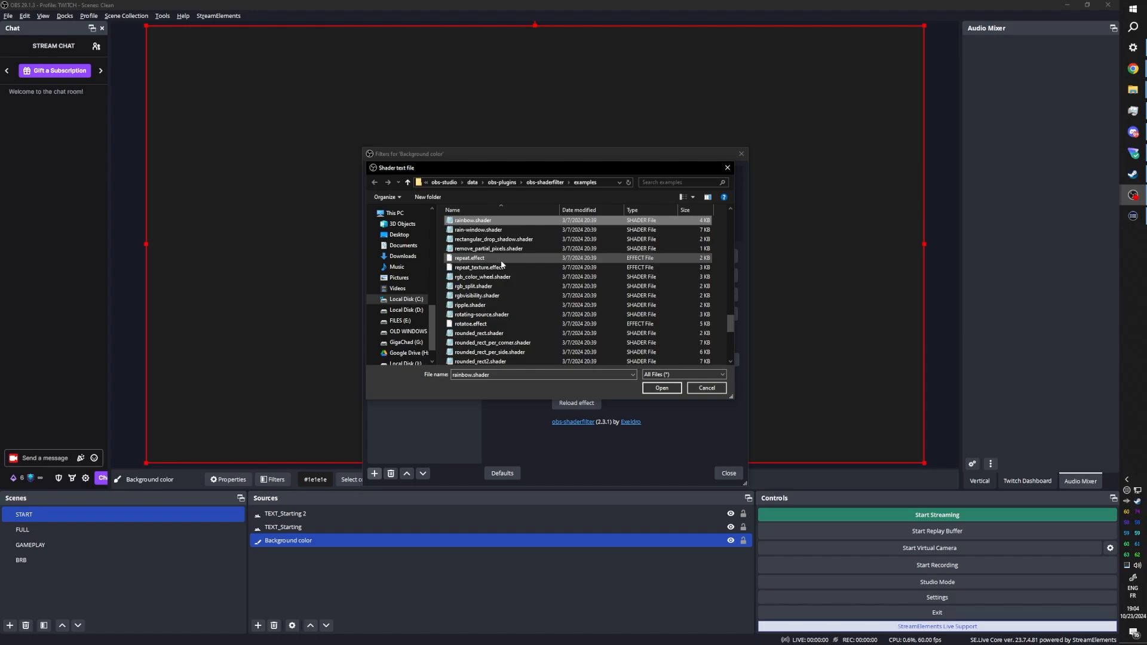
{"action": "key", "text": "r"}
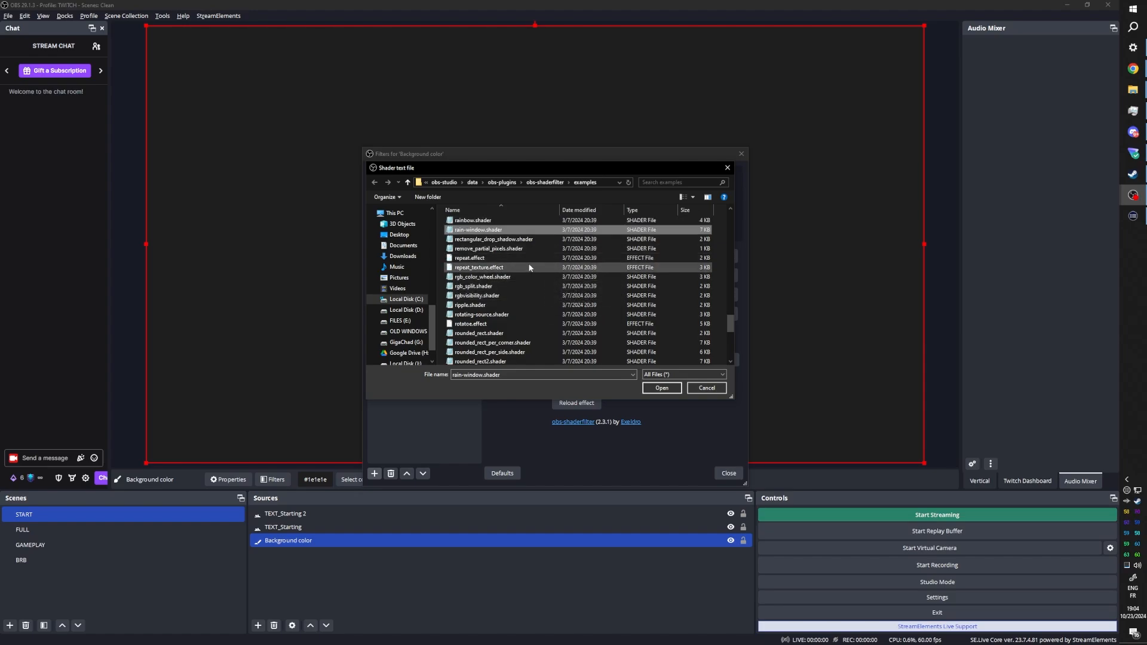
{"action": "scroll", "coordinate": [529, 271], "scroll_direction": "down", "scroll_amount": 2}
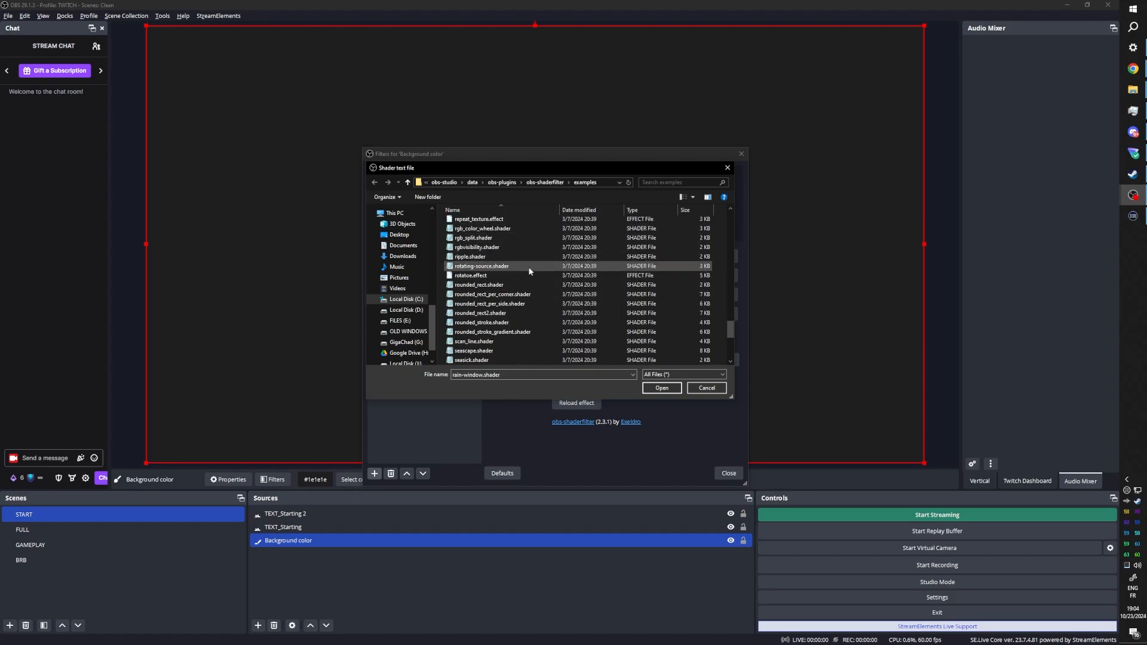
{"action": "double_click", "coordinate": [467, 285]}
Step: Set the rounded rectangle shader's corner radius to 75 and close the filters
{"action": "scroll", "coordinate": [511, 375], "scroll_direction": "down", "scroll_amount": 1}
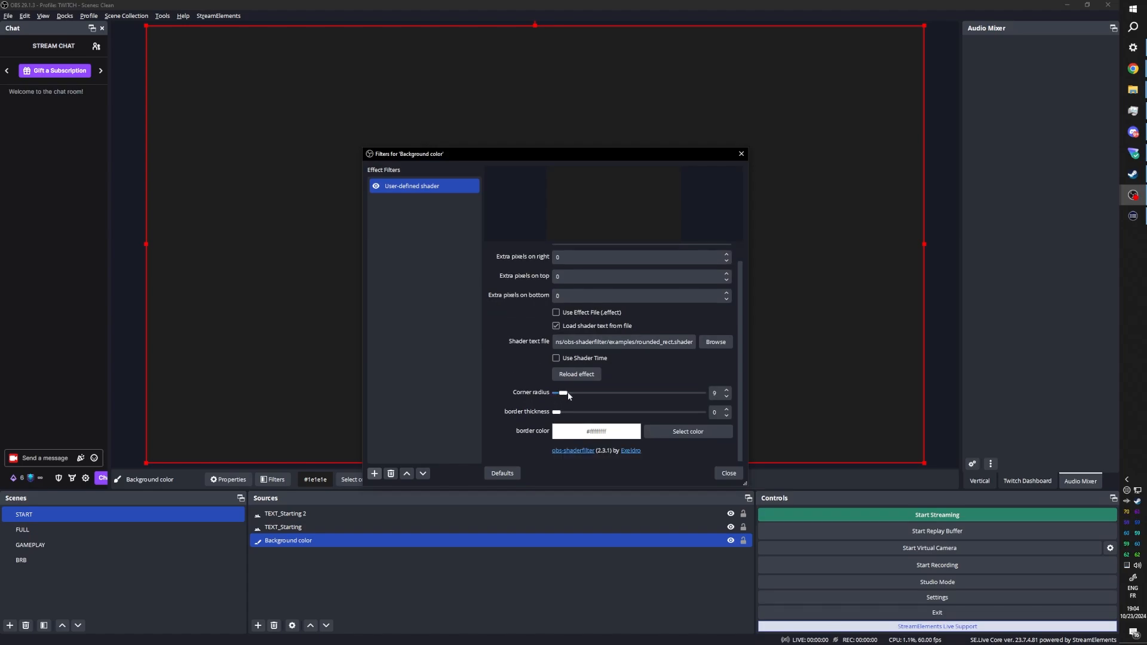
{"action": "left_click_drag", "start_coordinate": [568, 394], "coordinate": [611, 399]}
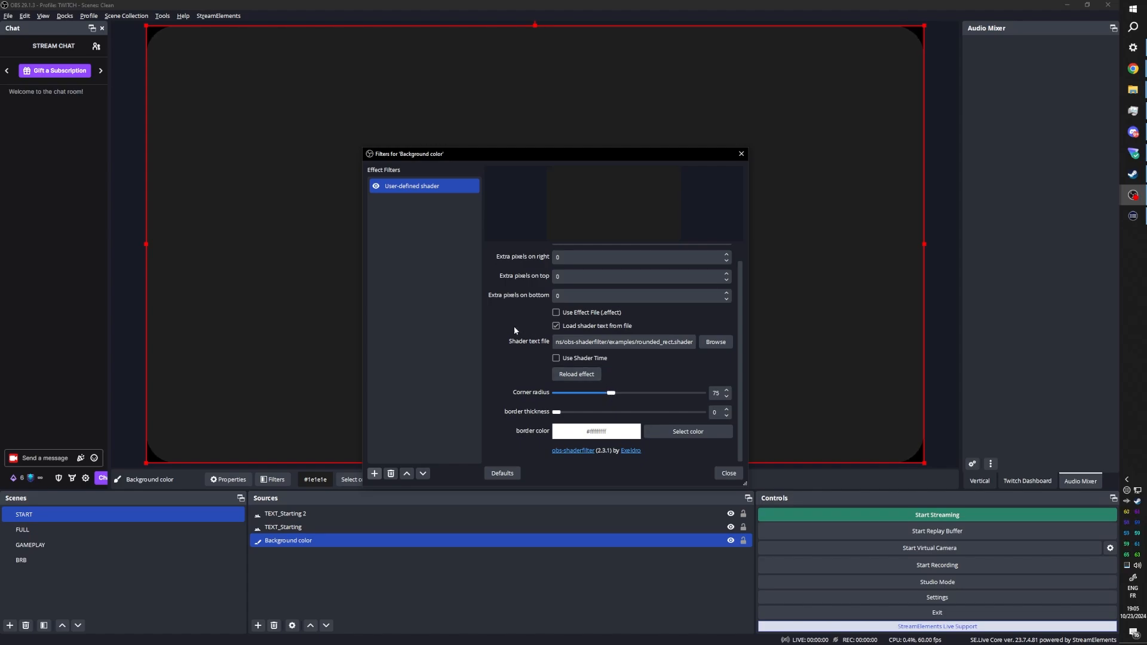
{"action": "left_click", "coordinate": [727, 474]}
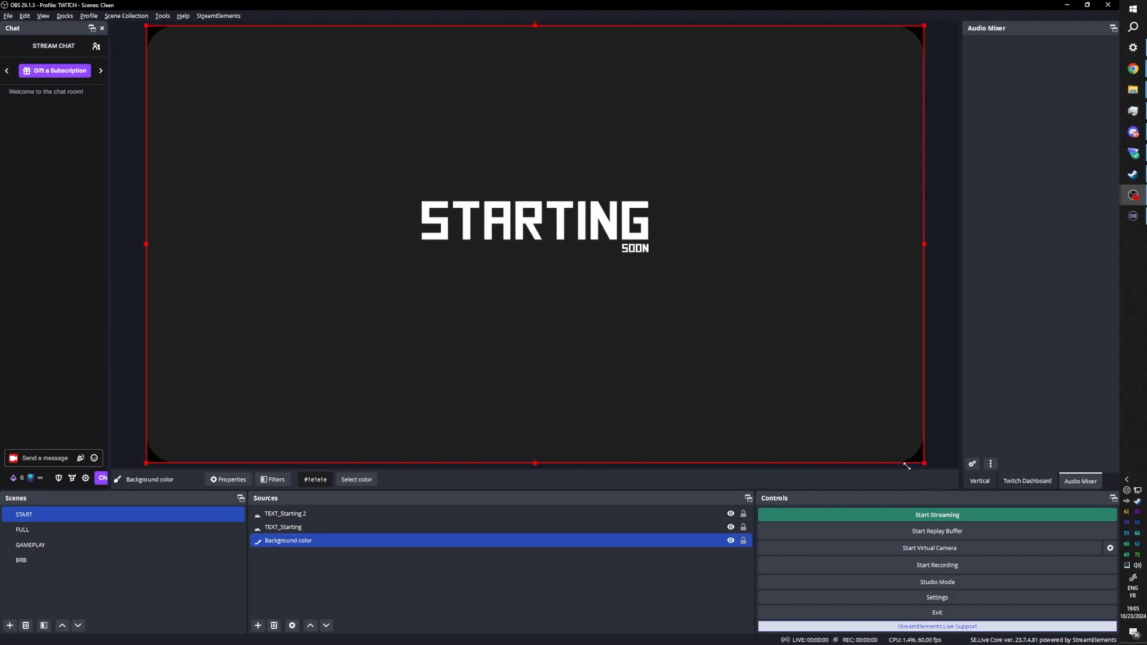
Step: Shrink the background and centre it on the canvas with margins of about 57 px at the sides and 32 px above and below
{"action": "left_click_drag", "start_coordinate": [913, 458], "coordinate": [877, 436]}
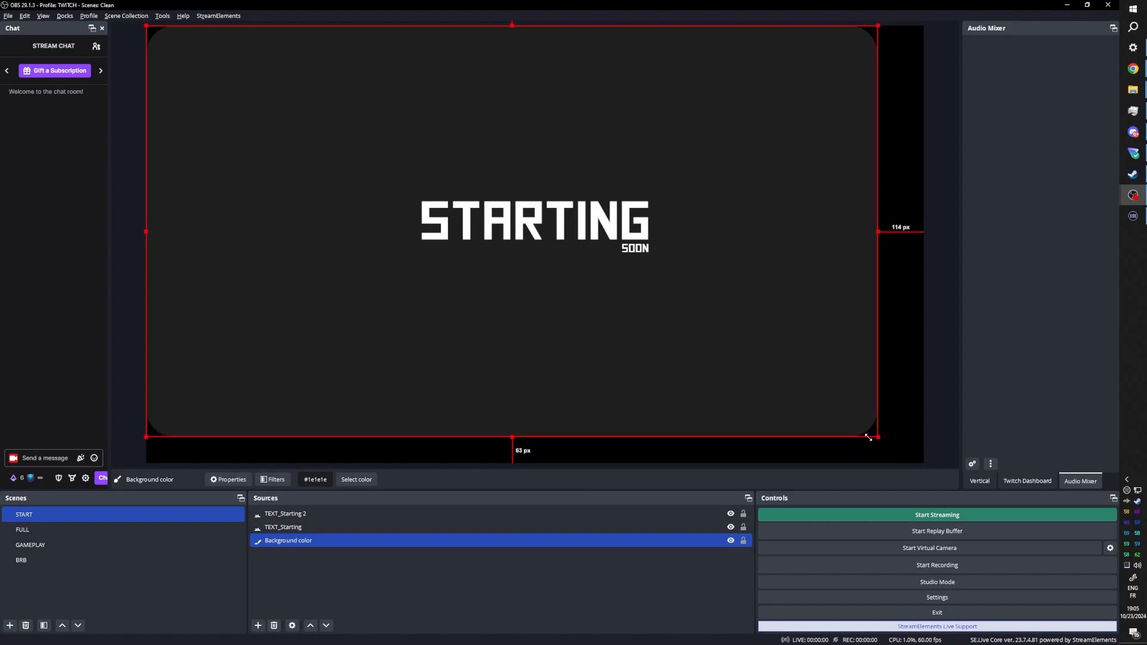
{"action": "key", "text": "ctrl+d"}
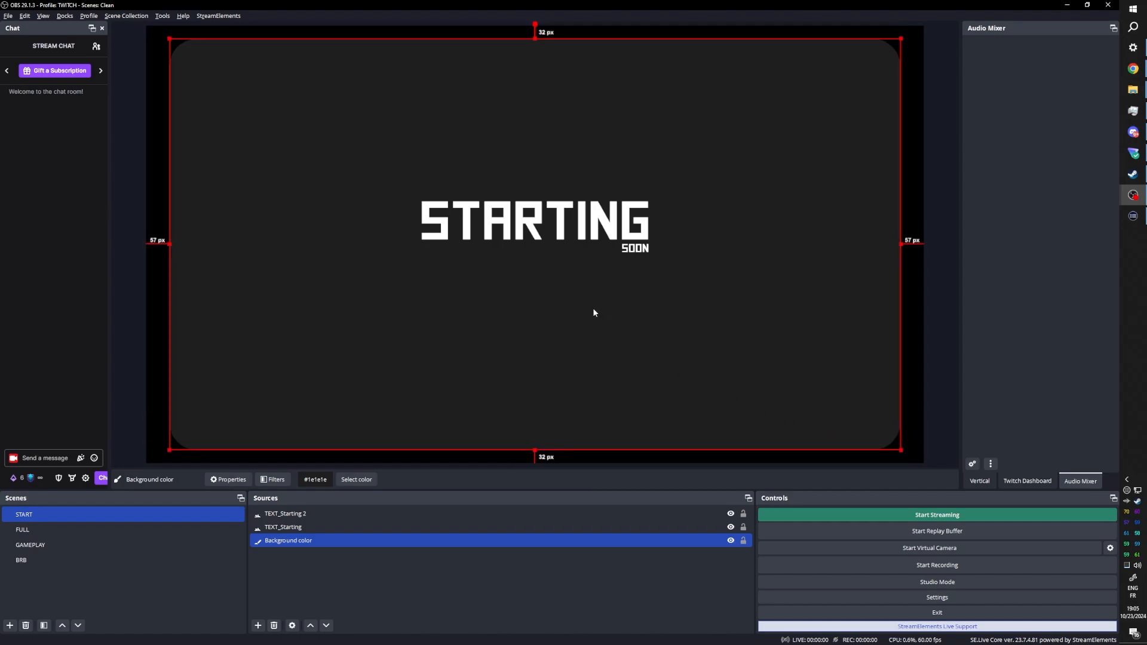
{"action": "left_click", "coordinate": [131, 271]}
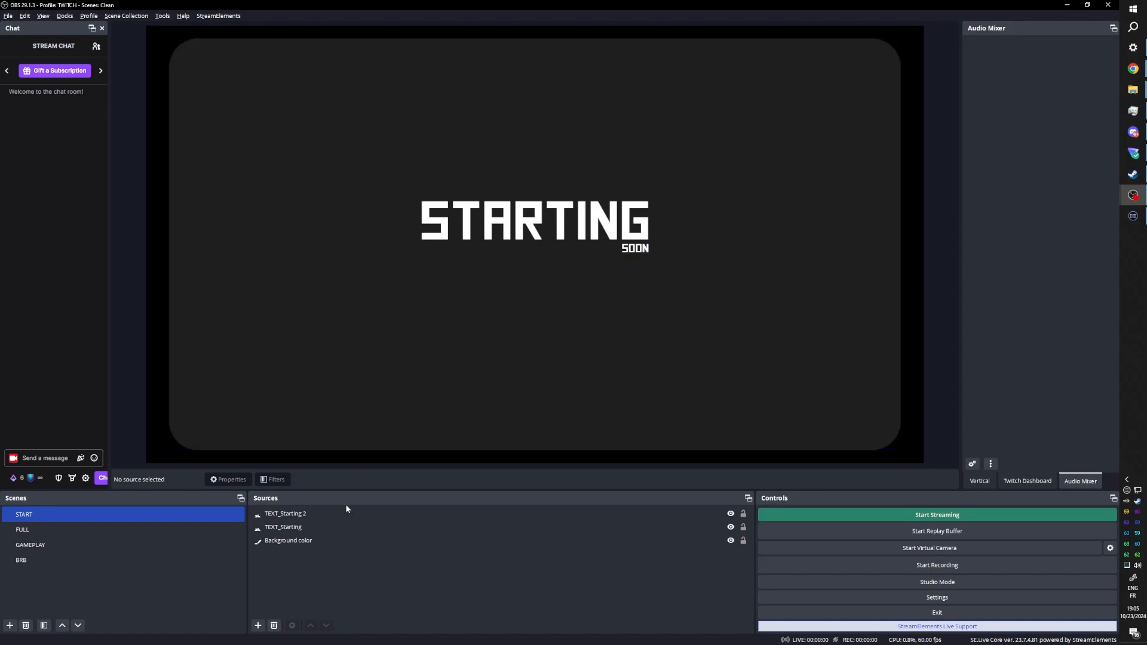
Step: Add a new color source named "Text frame" to the START scene
{"action": "left_click", "coordinate": [258, 625]}
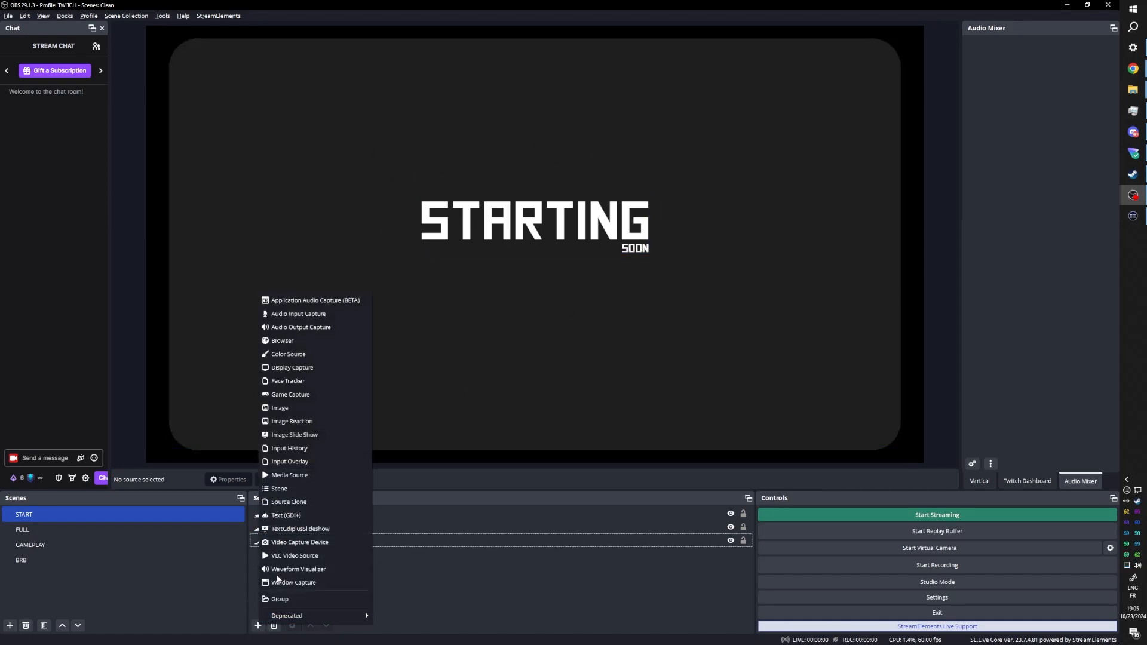
{"action": "left_click", "coordinate": [293, 355]}
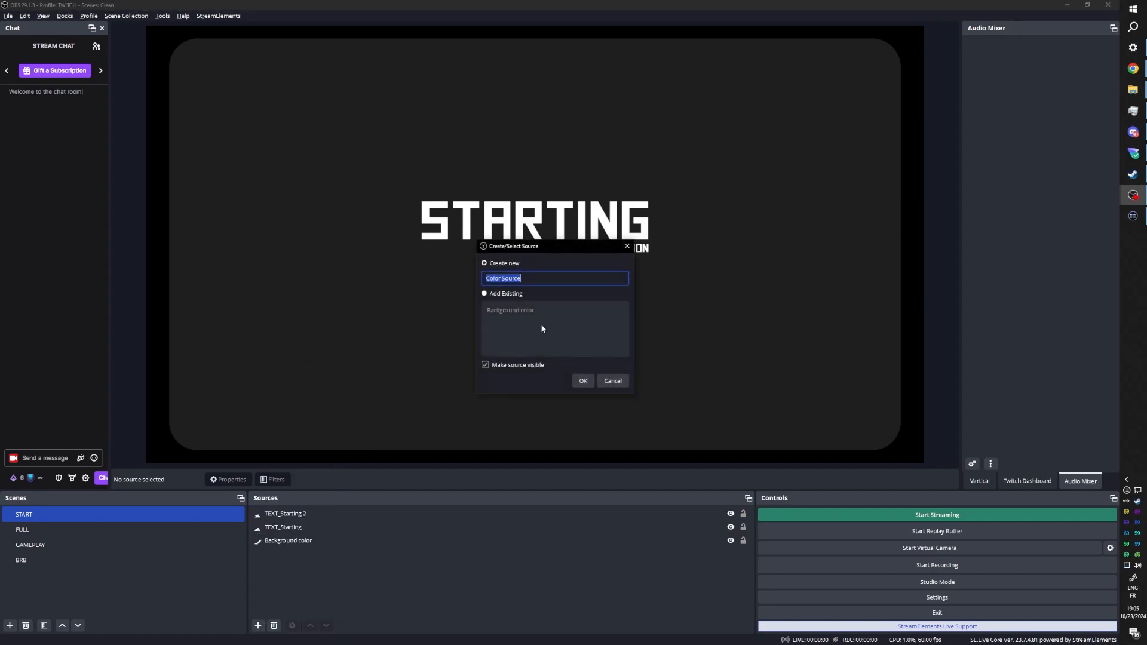
{"action": "type", "text": "Text frame"}
{"action": "left_click", "coordinate": [581, 380]}
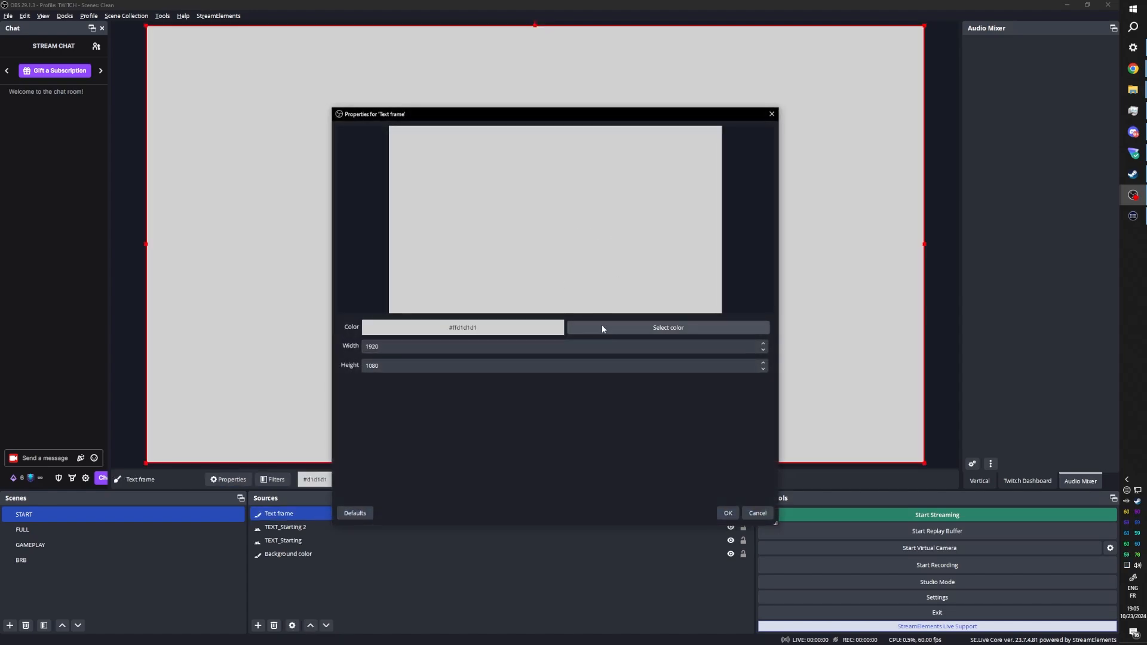
Step: Set the Text frame color to dark grey #303030
{"action": "left_click", "coordinate": [602, 328]}
{"action": "left_click_drag", "start_coordinate": [652, 291], "coordinate": [654, 289]}
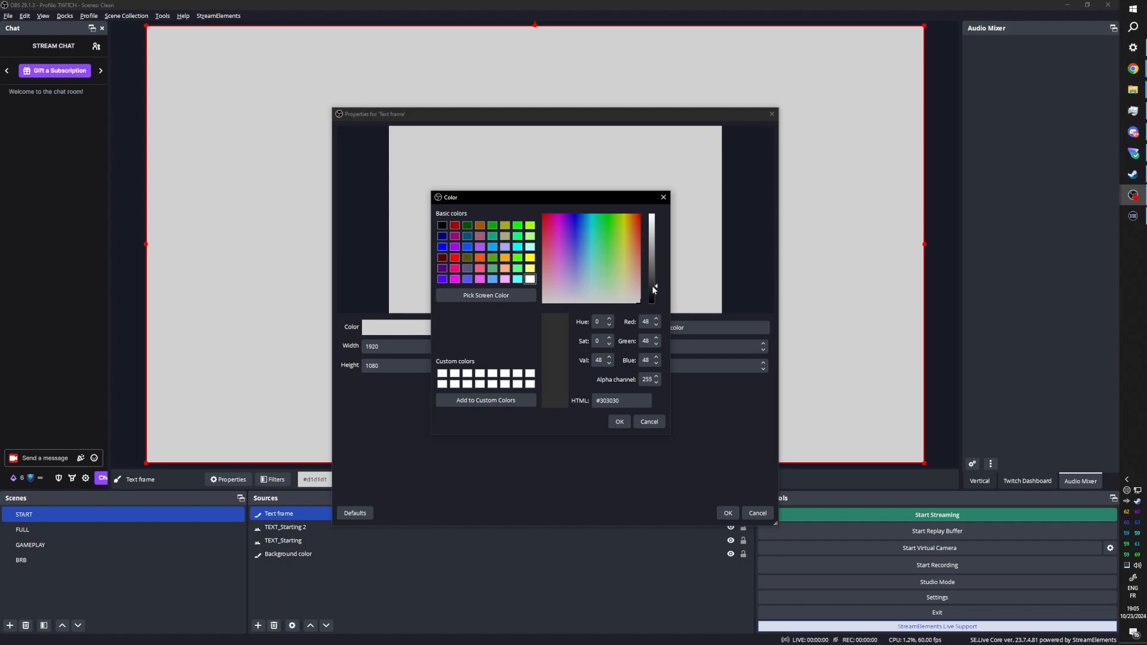
{"action": "left_click", "coordinate": [617, 421]}
Step: Set the Text frame height to 500 and its width to 1000, trying widths of 550 and 700 first
{"action": "left_click_drag", "start_coordinate": [541, 115], "coordinate": [548, 47]}
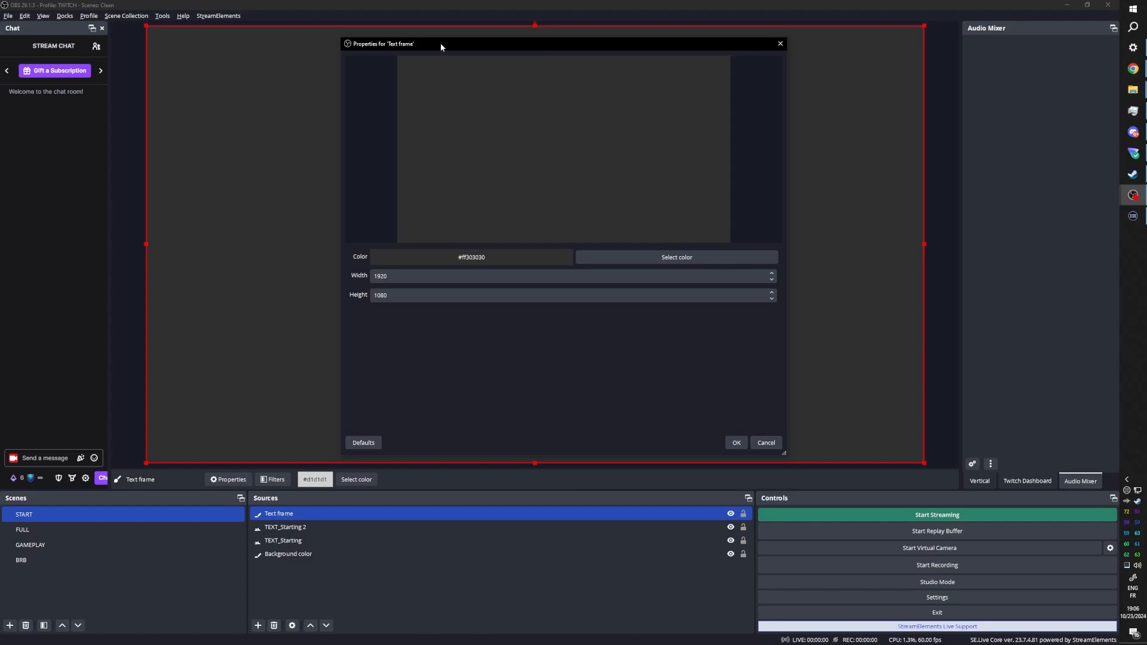
{"action": "left_click_drag", "start_coordinate": [441, 46], "coordinate": [744, 57]}
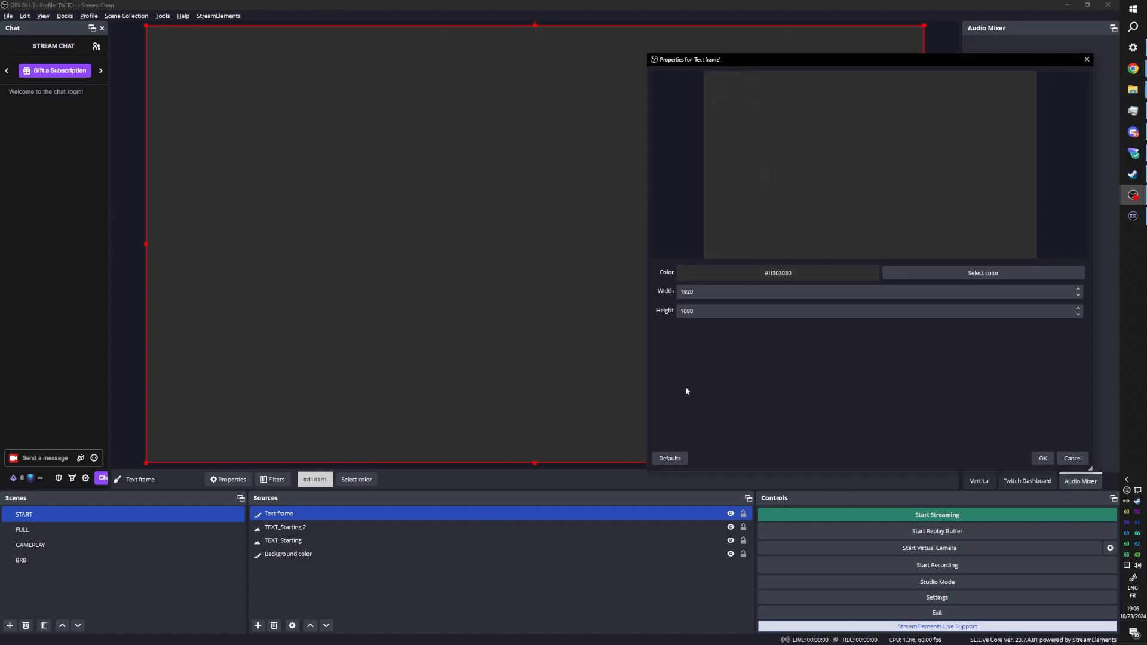
{"action": "left_click", "coordinate": [698, 312]}
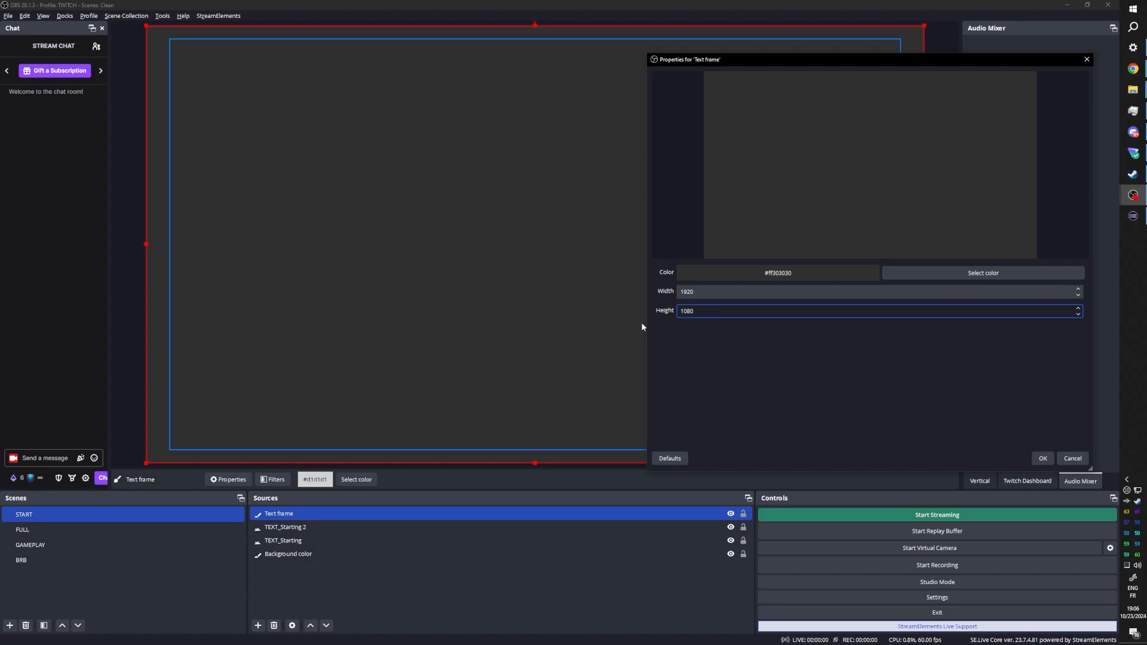
{"action": "key", "text": "ctrl+a"}
{"action": "type", "text": "50"}
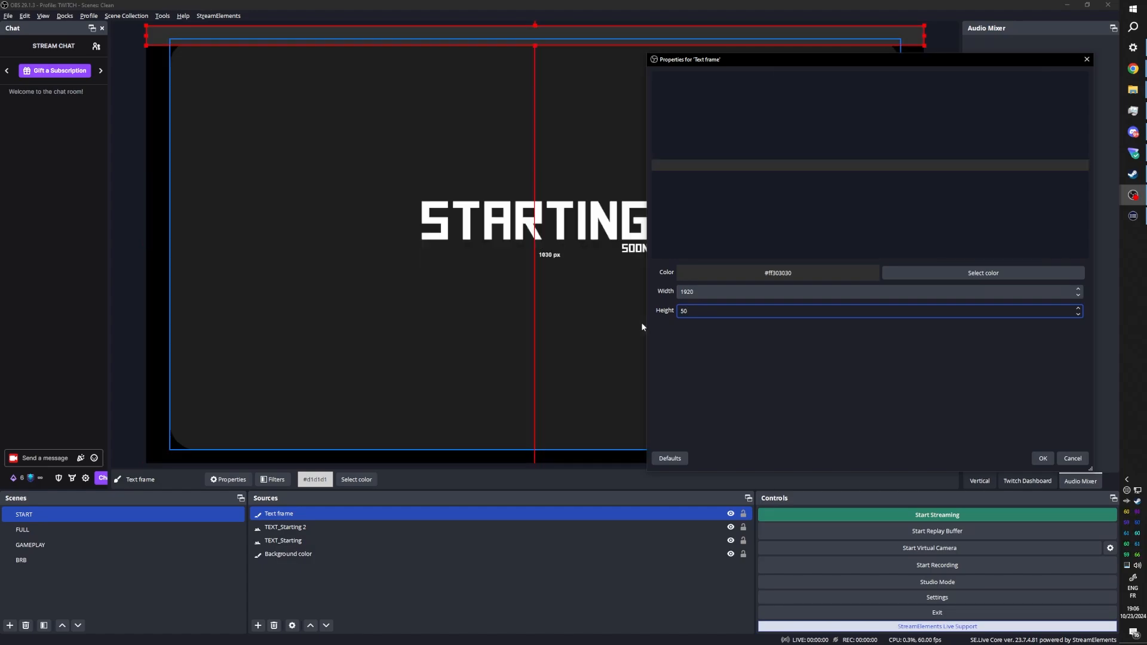
{"action": "type", "text": "0"}
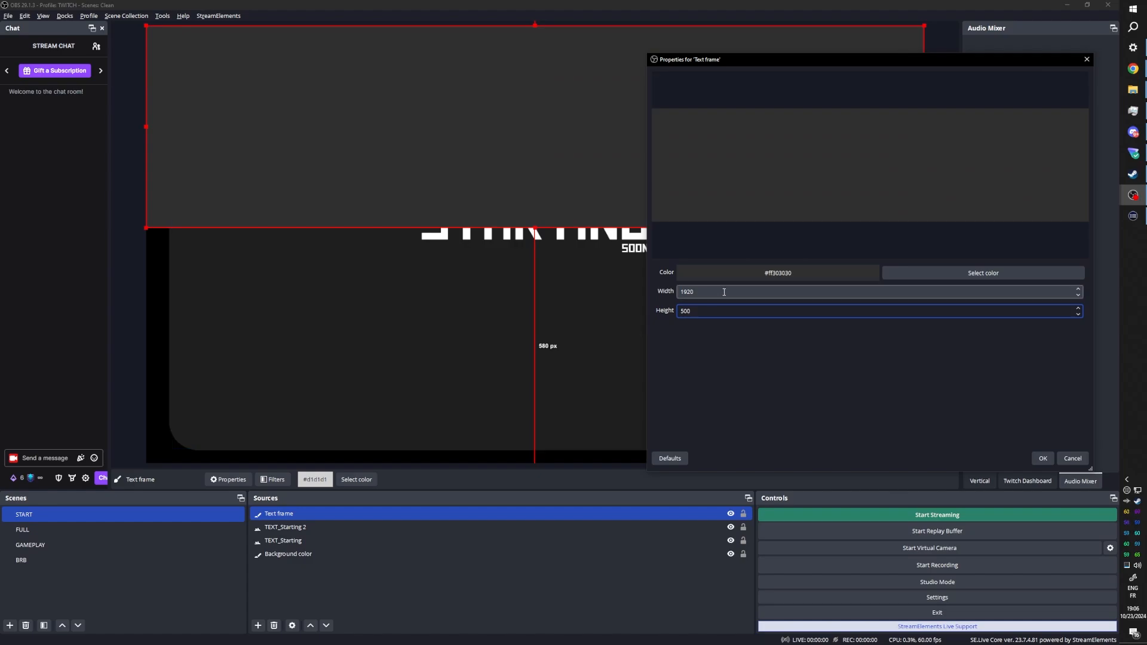
{"action": "left_click", "coordinate": [693, 292]}
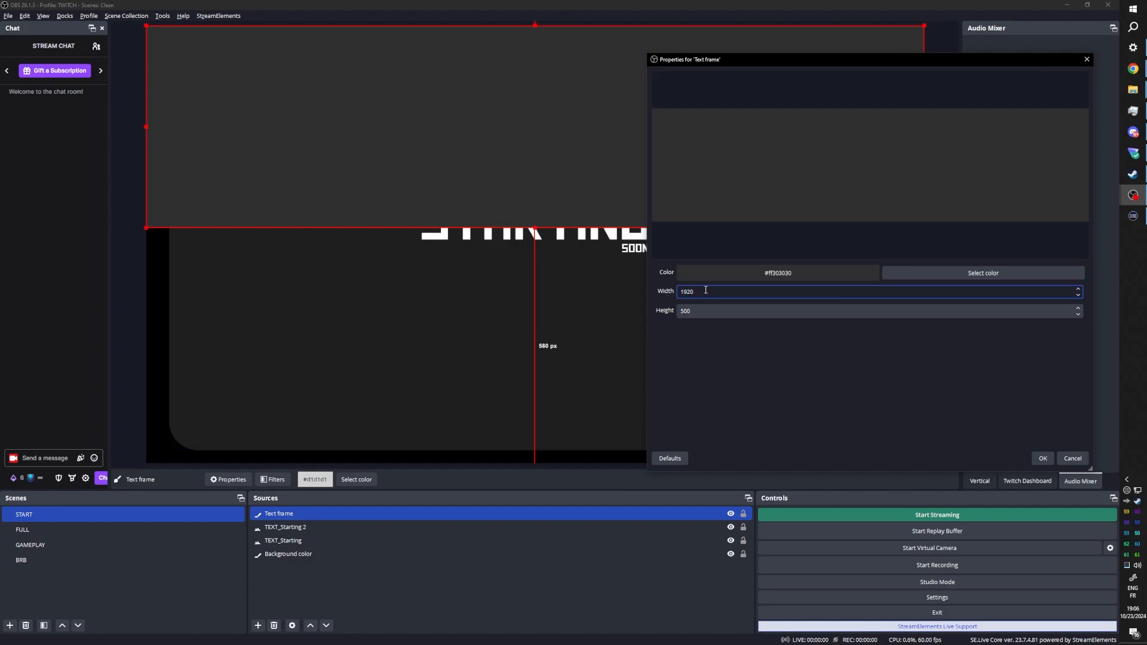
{"action": "left_click_drag", "start_coordinate": [705, 291], "coordinate": [675, 293]}
{"action": "type", "text": "550"}
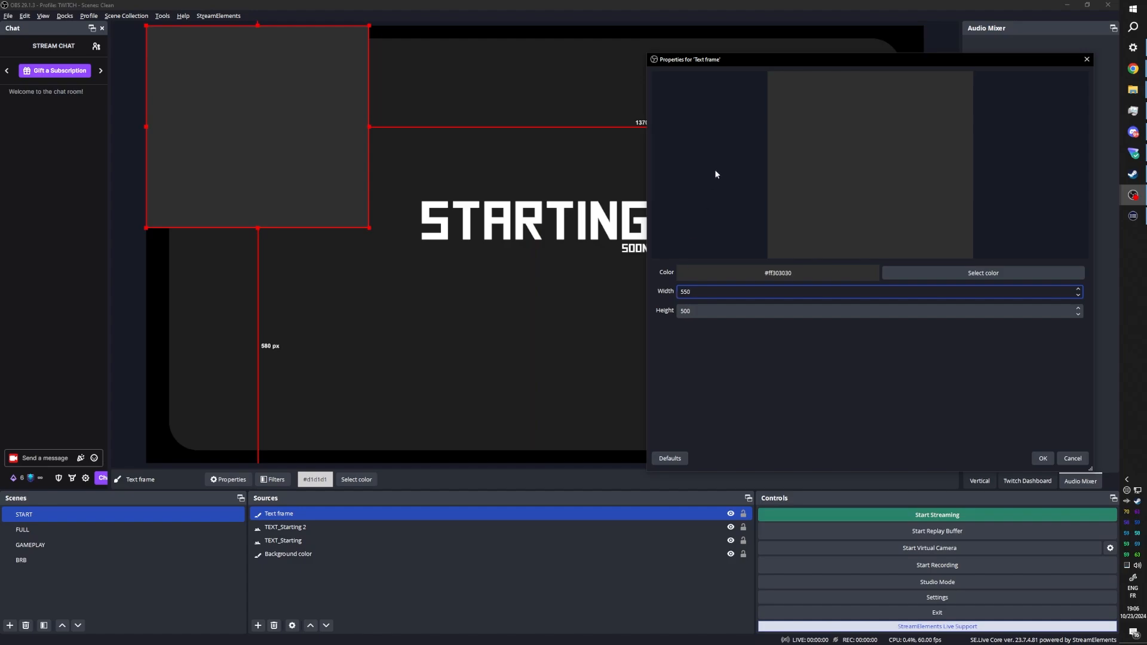
{"action": "left_click_drag", "start_coordinate": [740, 59], "coordinate": [649, 64]}
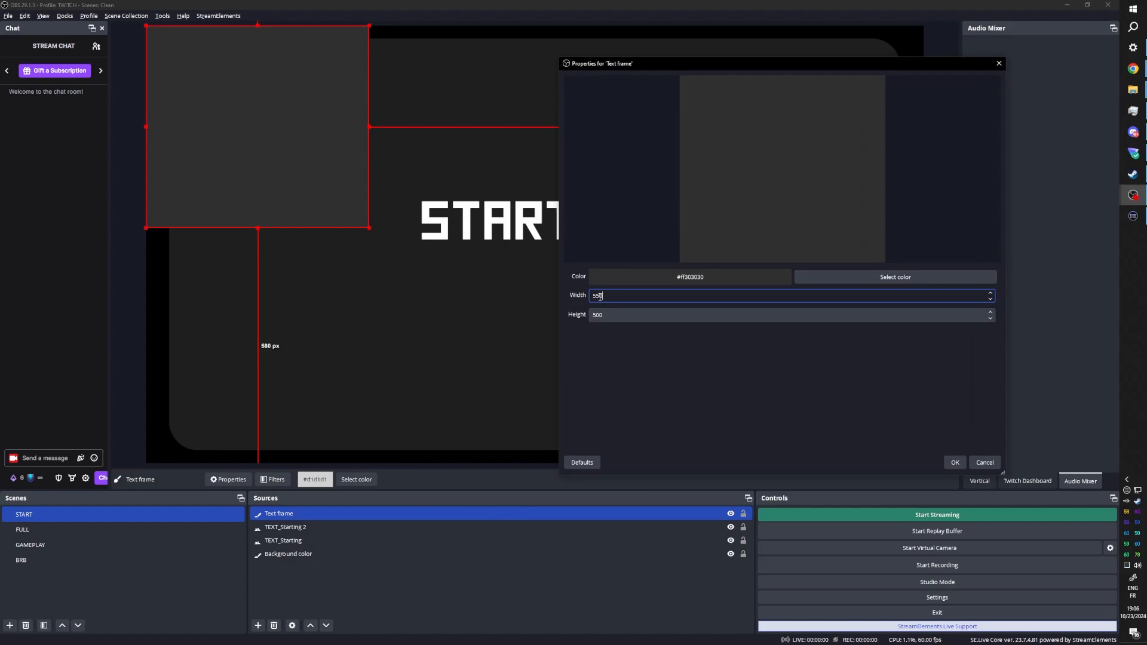
{"action": "left_click_drag", "start_coordinate": [600, 297], "coordinate": [585, 298]}
{"action": "type", "text": "700"}
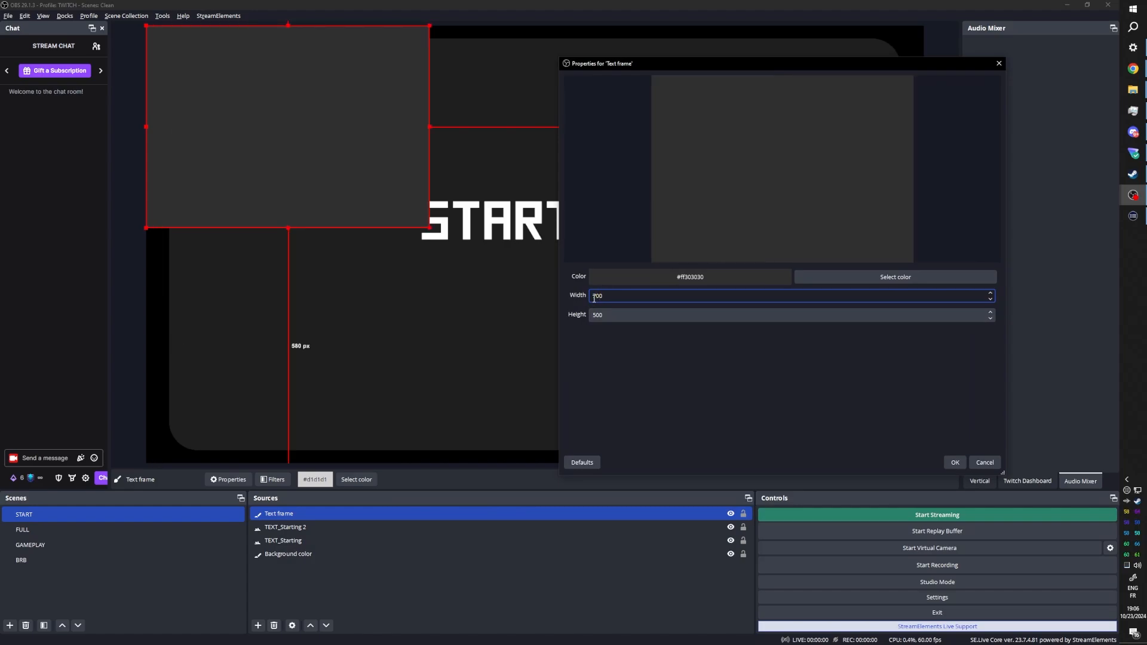
{"action": "type", "text": "10"}
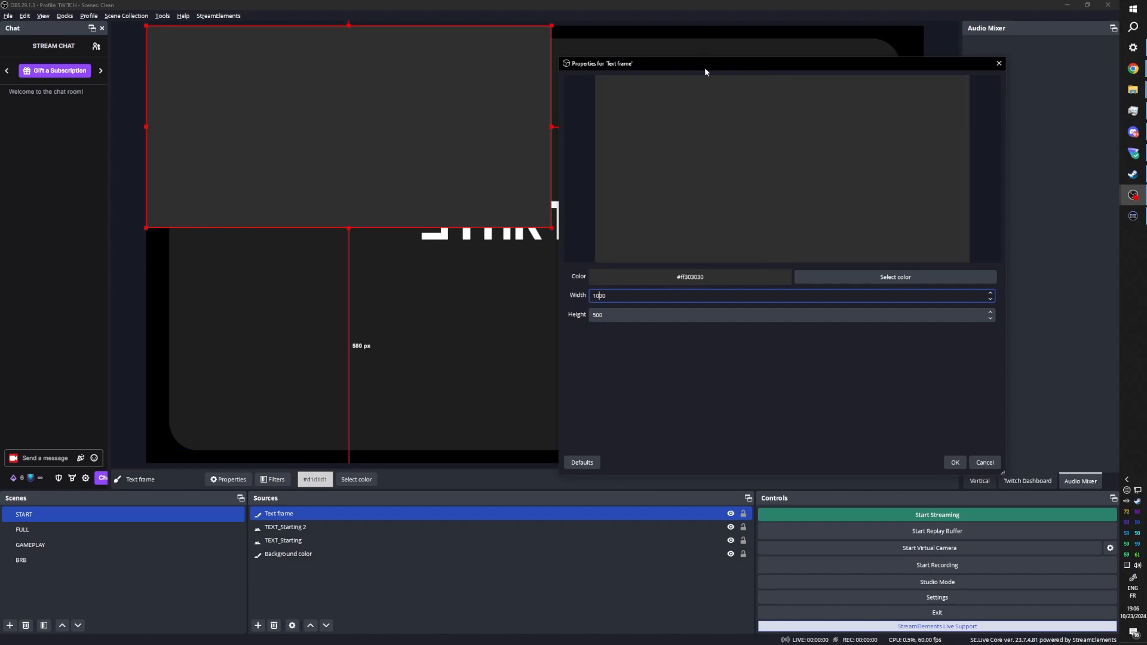
Step: Lighten the Text frame color to #444444 and accept its properties
{"action": "left_click_drag", "start_coordinate": [704, 67], "coordinate": [528, 91]}
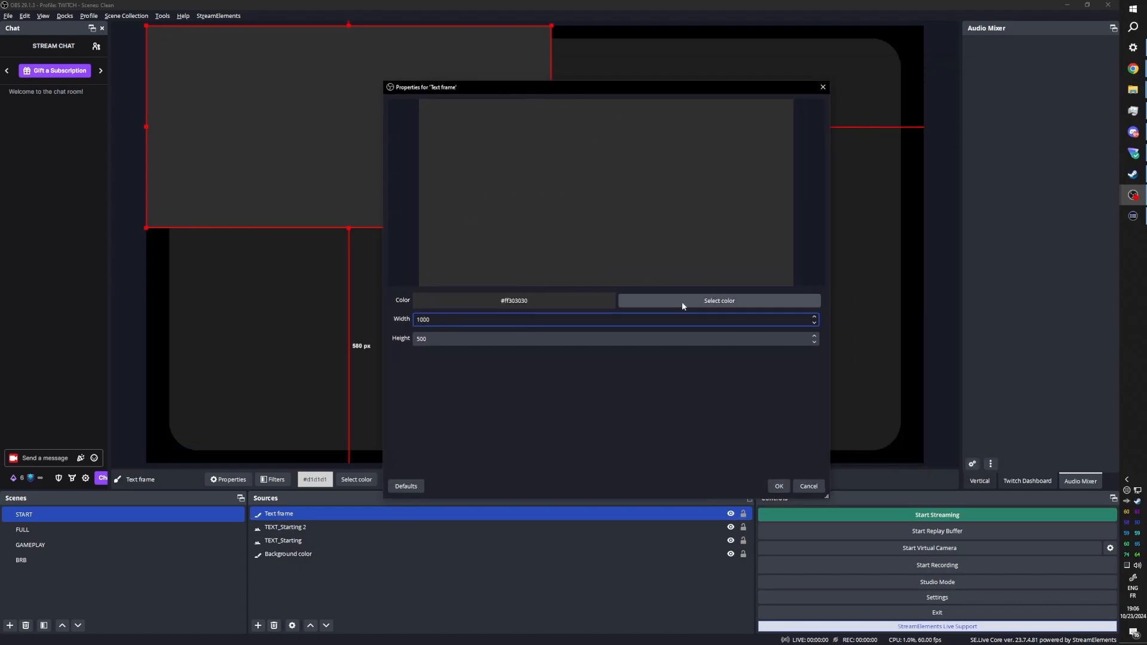
{"action": "left_click", "coordinate": [625, 301]}
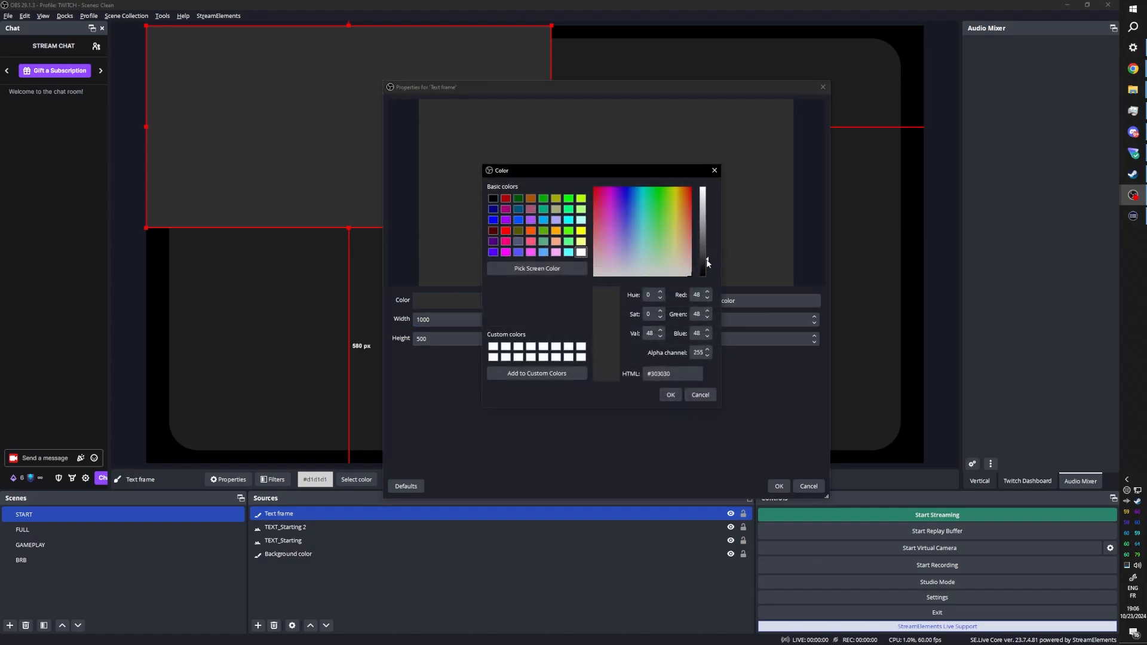
{"action": "left_click_drag", "start_coordinate": [707, 262], "coordinate": [709, 255]}
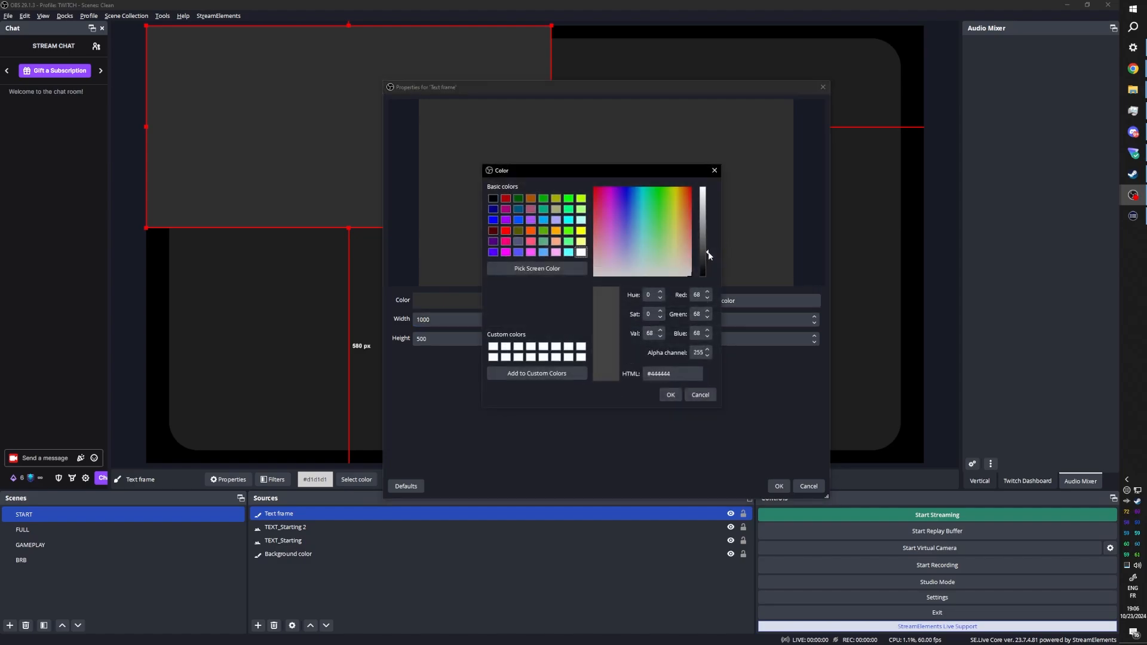
{"action": "left_click", "coordinate": [670, 396]}
{"action": "left_click", "coordinate": [778, 485]}
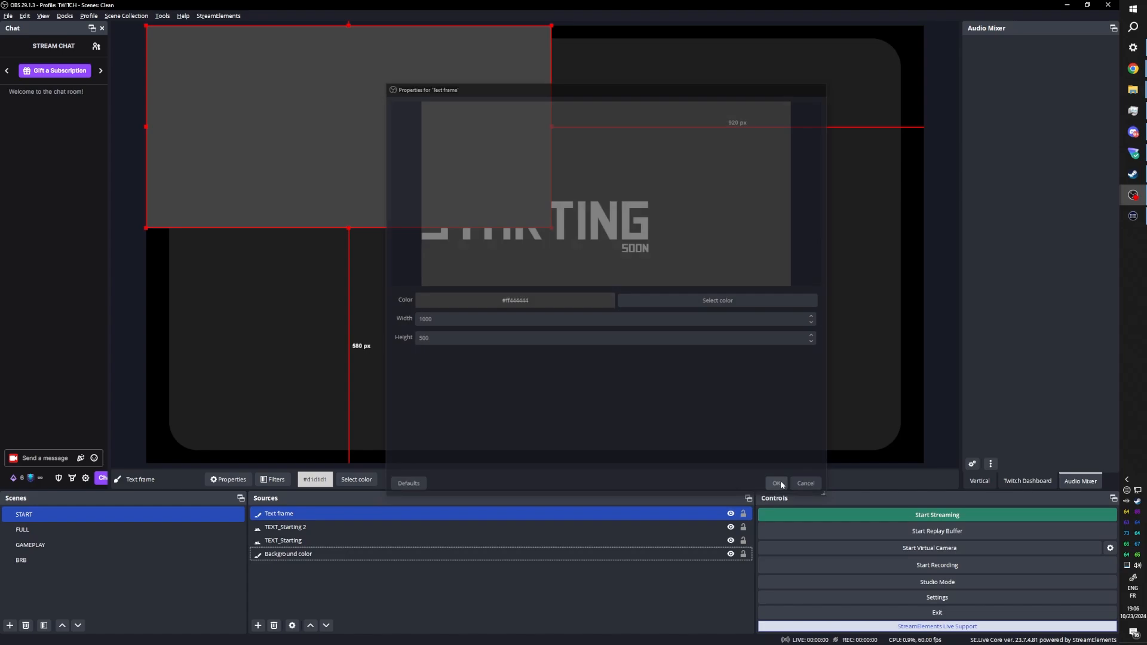
Step: Centre the Text frame on the canvas and move it below both TEXT_Starting sources in the source order
{"action": "left_click_drag", "start_coordinate": [357, 129], "coordinate": [556, 264]}
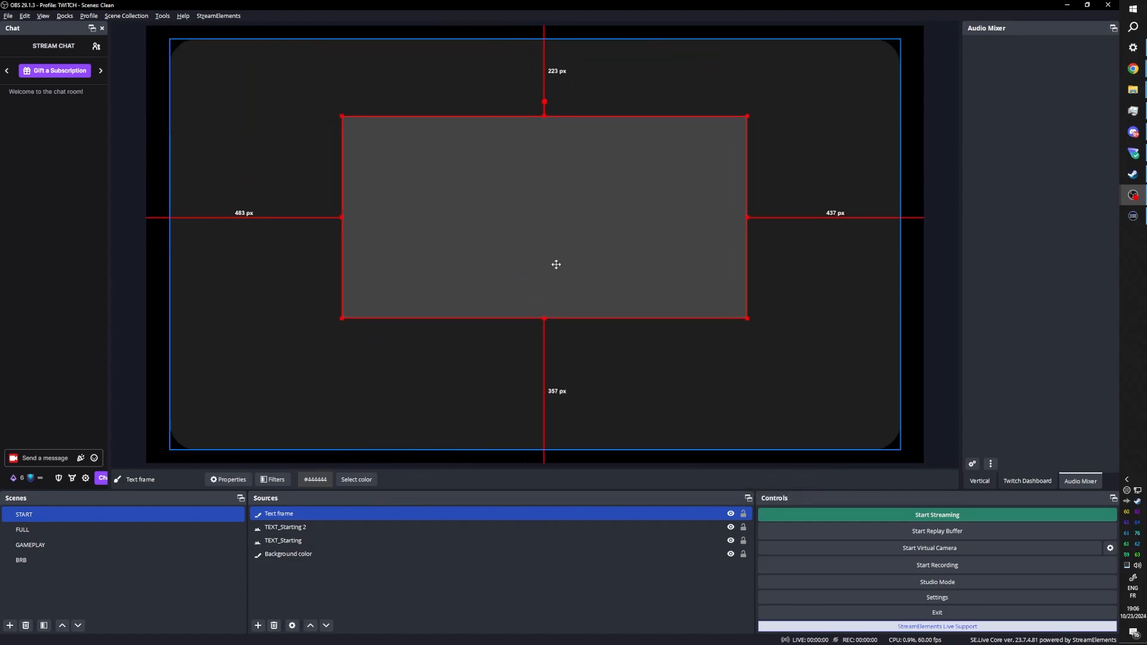
{"action": "key", "text": "ctrl+d"}
{"action": "left_click", "coordinate": [327, 540], "text": "ctrl"}
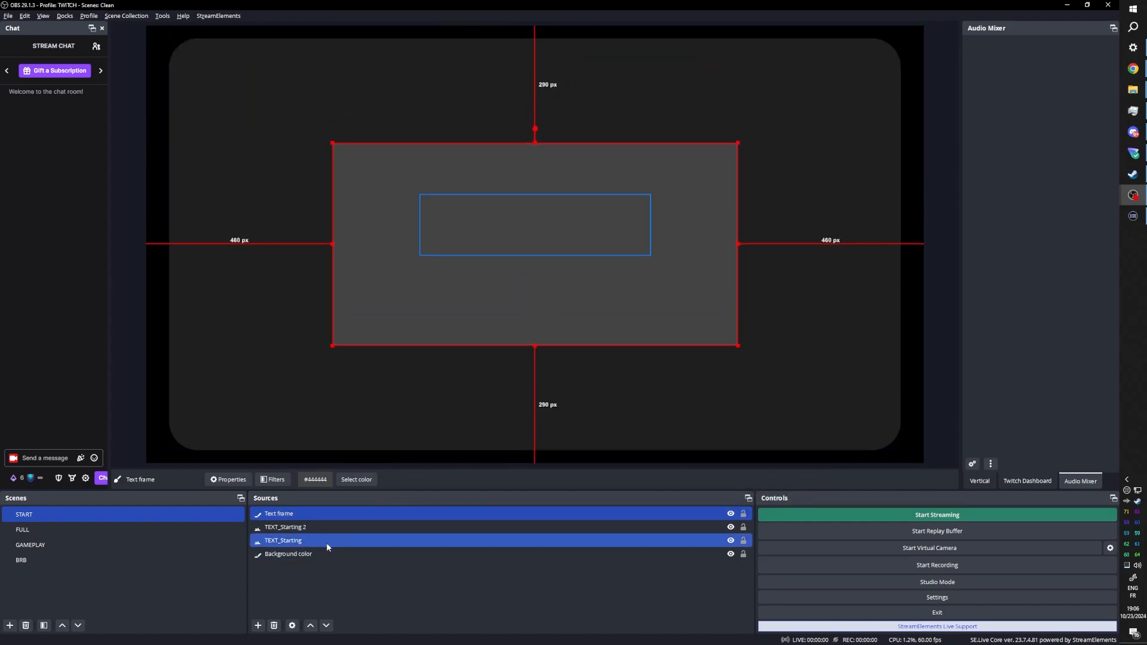
{"action": "left_click", "coordinate": [326, 541], "text": "ctrl"}
{"action": "left_click", "coordinate": [296, 553], "text": "ctrl"}
{"action": "left_click", "coordinate": [299, 517]}
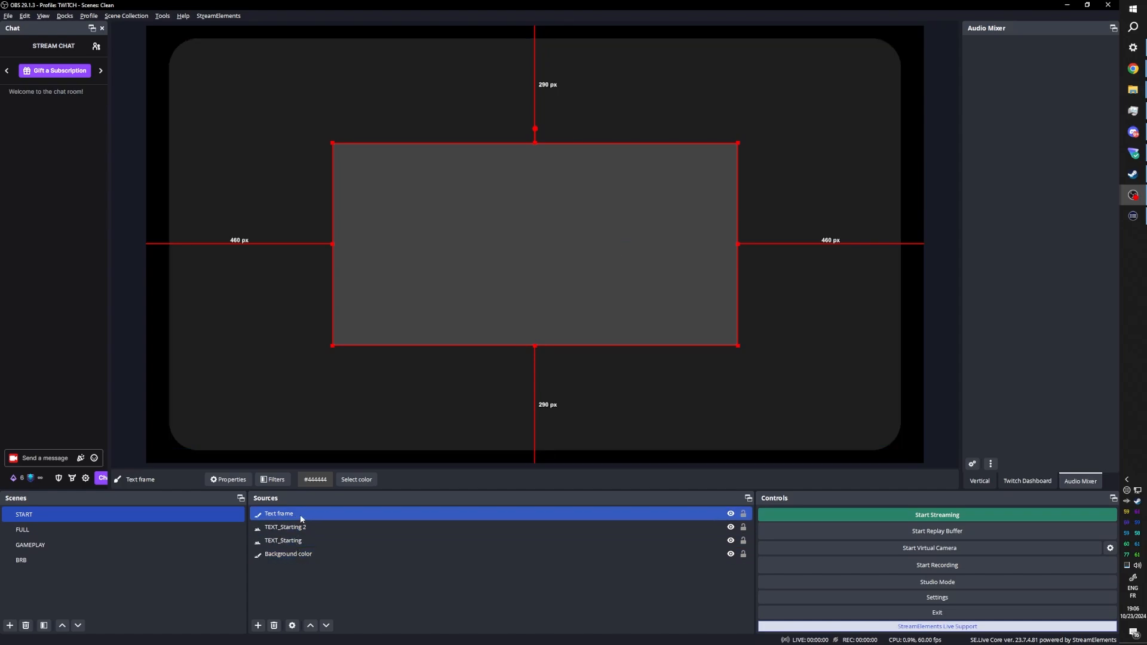
{"action": "left_click_drag", "start_coordinate": [301, 517], "coordinate": [308, 550]}
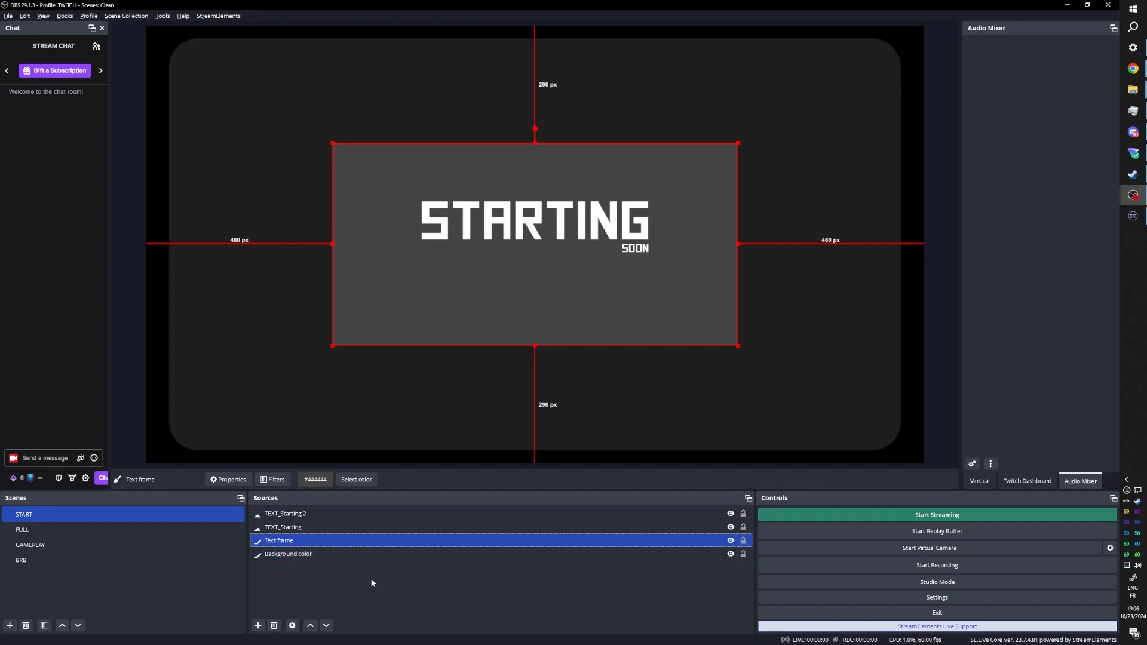
{"action": "left_click", "coordinate": [371, 578]}
Step: Move the Text frame up to about 233 px from the canvas top and set its height to 300
{"action": "left_click_drag", "start_coordinate": [500, 325], "coordinate": [499, 302]}
{"action": "double_click", "coordinate": [283, 542]}
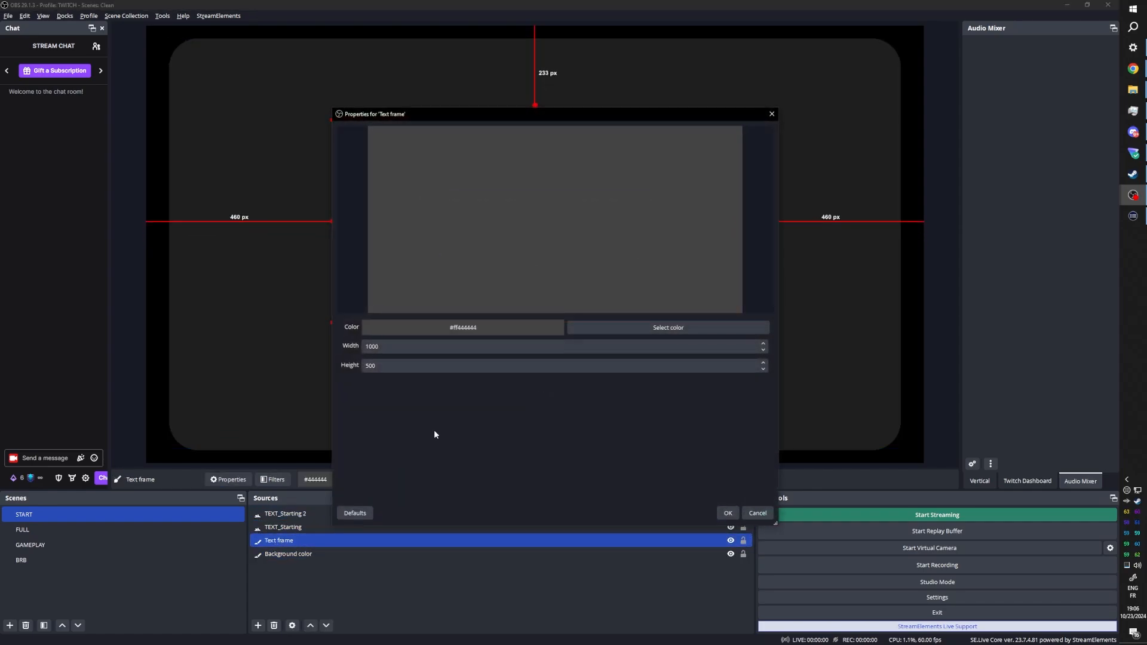
{"action": "left_click_drag", "start_coordinate": [369, 365], "coordinate": [365, 366]}
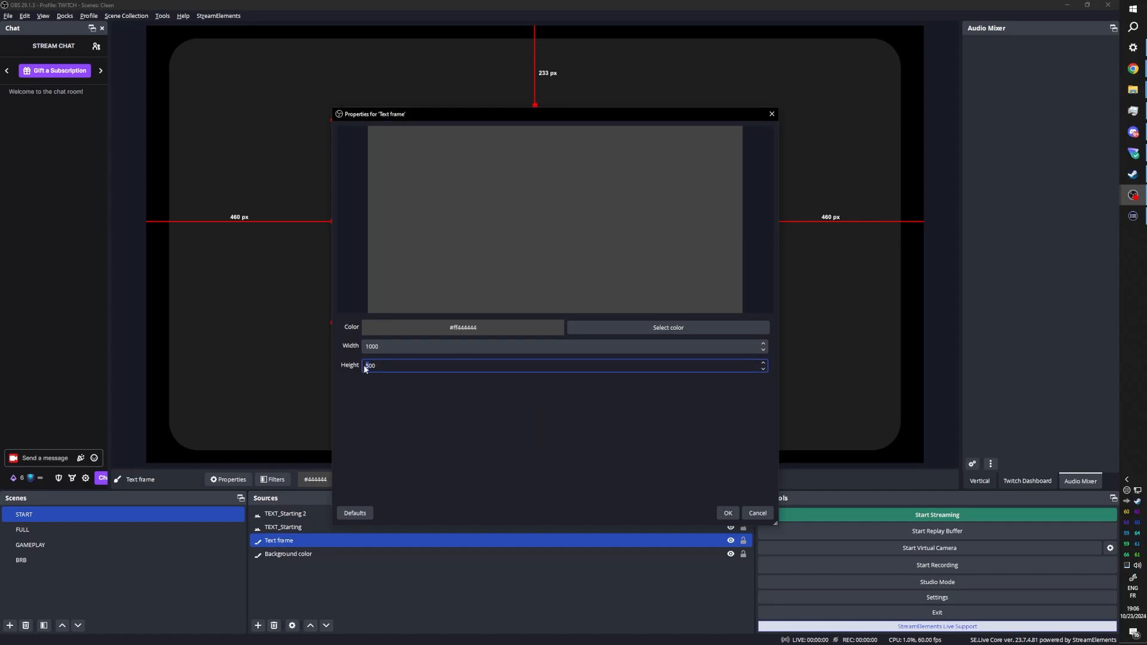
{"action": "type", "text": "3"}
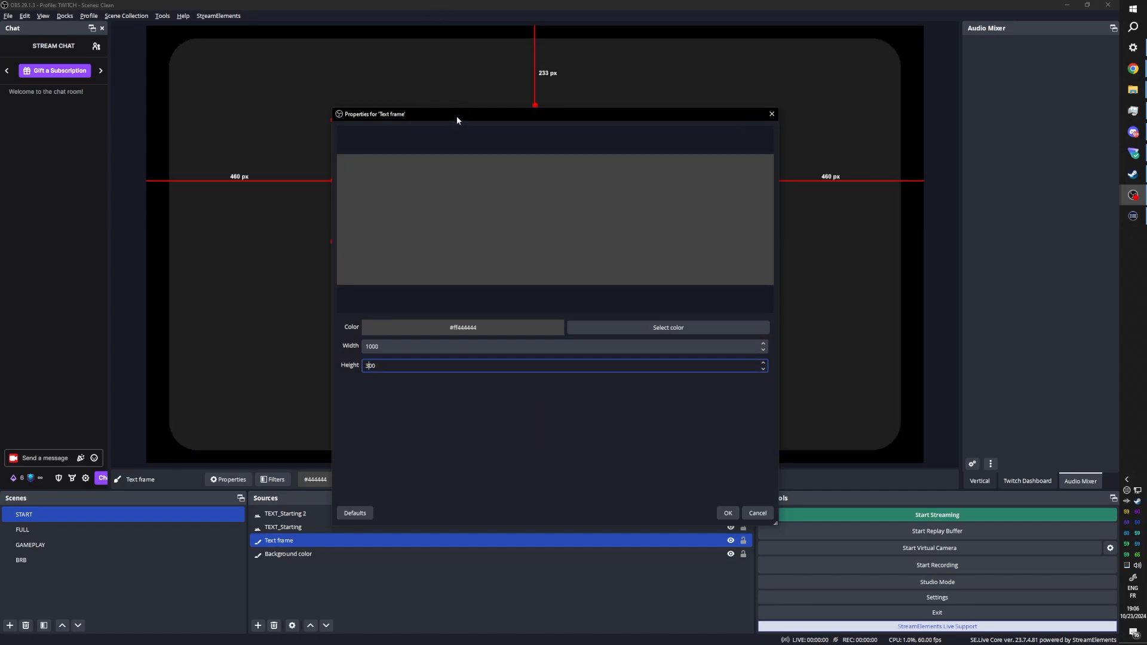
{"action": "left_click_drag", "start_coordinate": [463, 117], "coordinate": [671, 57]}
{"action": "left_click", "coordinate": [936, 454]}
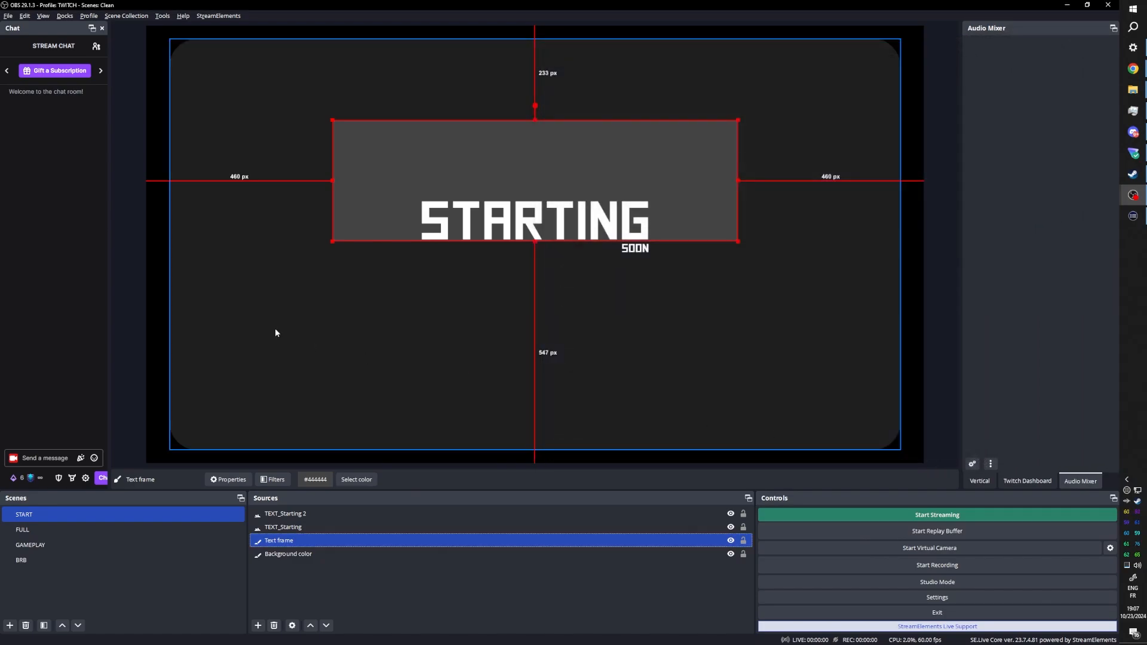
Step: Shrink and position the Text frame around the STARTING SOON text, with about 516 px at each side, 351 px above and 463 px below
{"action": "left_click_drag", "start_coordinate": [490, 279], "coordinate": [490, 260]}
{"action": "left_click_drag", "start_coordinate": [332, 287], "coordinate": [423, 259]}
{"action": "left_click_drag", "start_coordinate": [518, 250], "coordinate": [478, 265]}
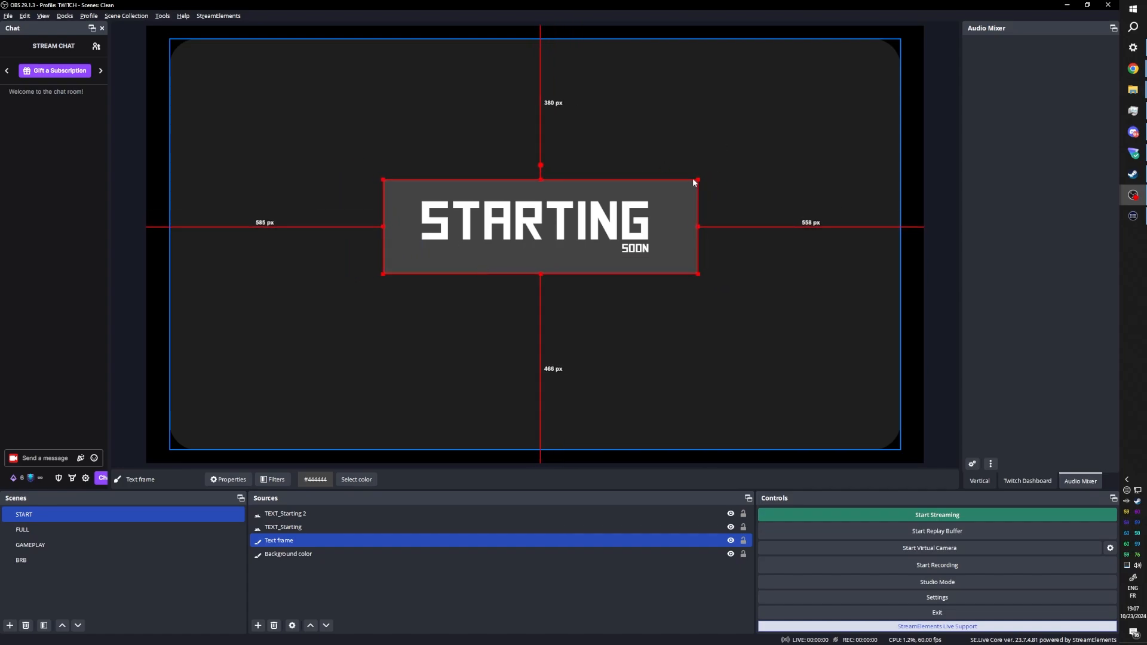
{"action": "mouse_move", "coordinate": [693, 179]}
{"action": "left_mouse_down"}
{"action": "mouse_move", "coordinate": [743, 166]}
{"action": "mouse_move", "coordinate": [673, 185]}
{"action": "left_mouse_up"}
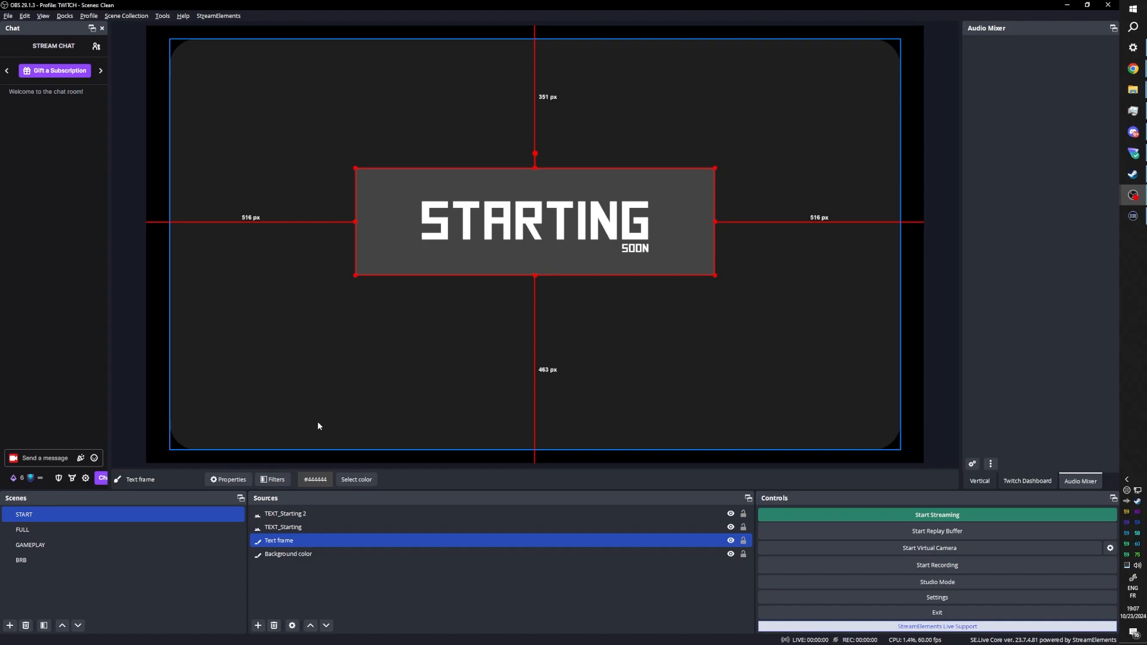
Step: Copy the filters of the Background color source and paste them onto the Text frame
{"action": "left_click", "coordinate": [282, 555], "text": "ctrl"}
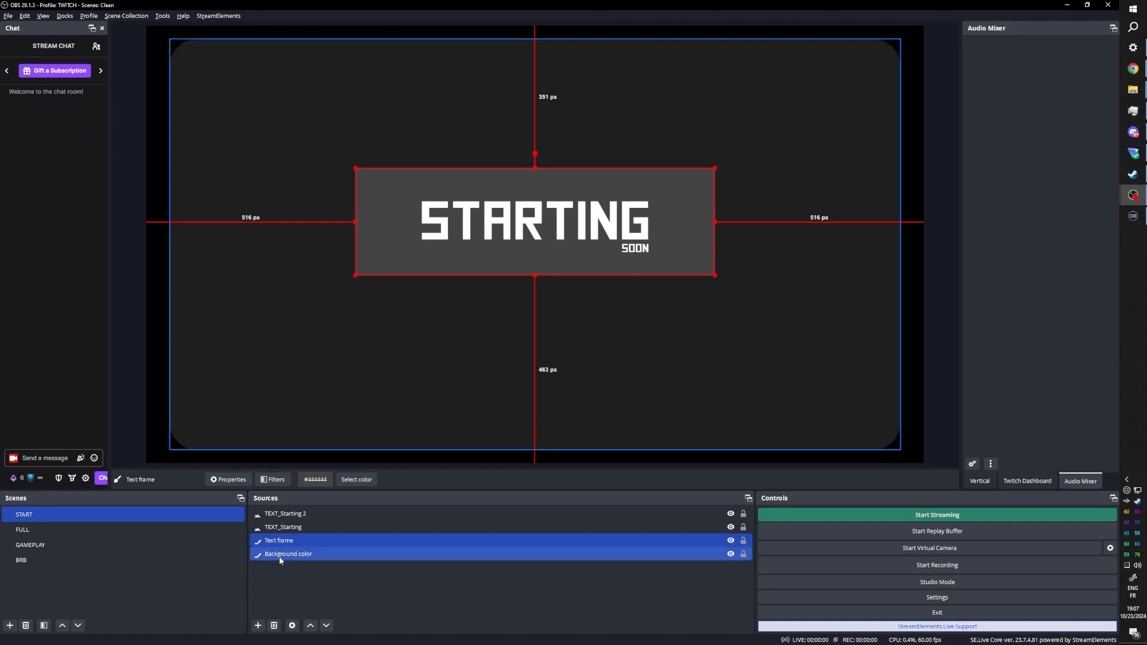
{"action": "left_click", "coordinate": [283, 558]}
{"action": "right_click", "coordinate": [292, 558]}
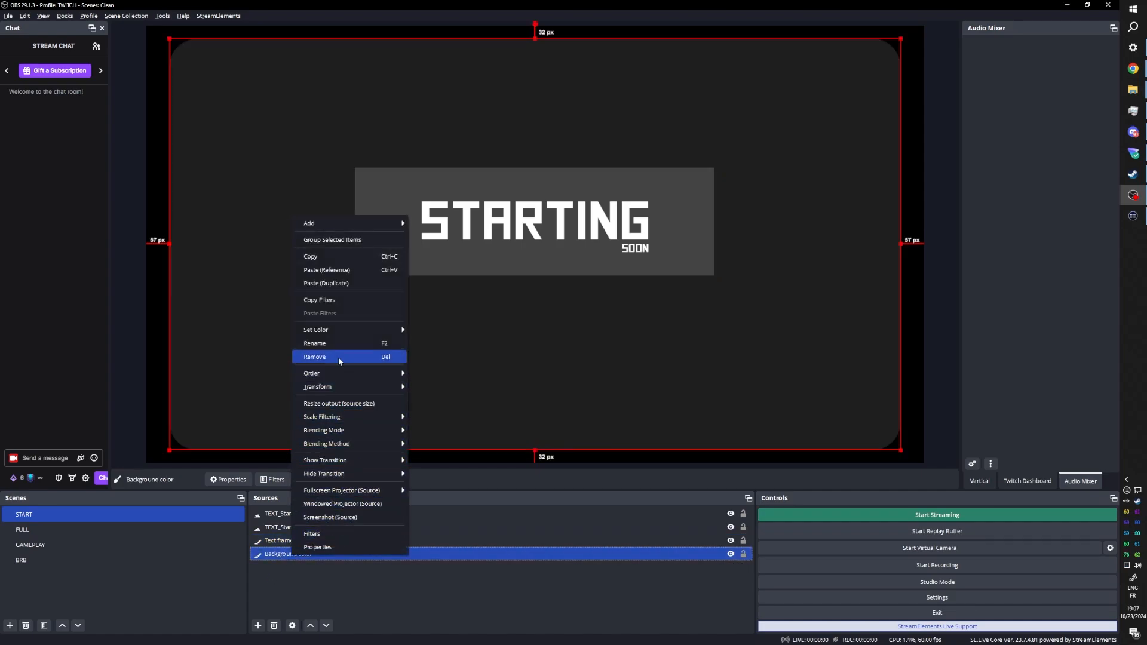
{"action": "left_click", "coordinate": [333, 300]}
{"action": "left_click", "coordinate": [288, 541], "text": "ctrl"}
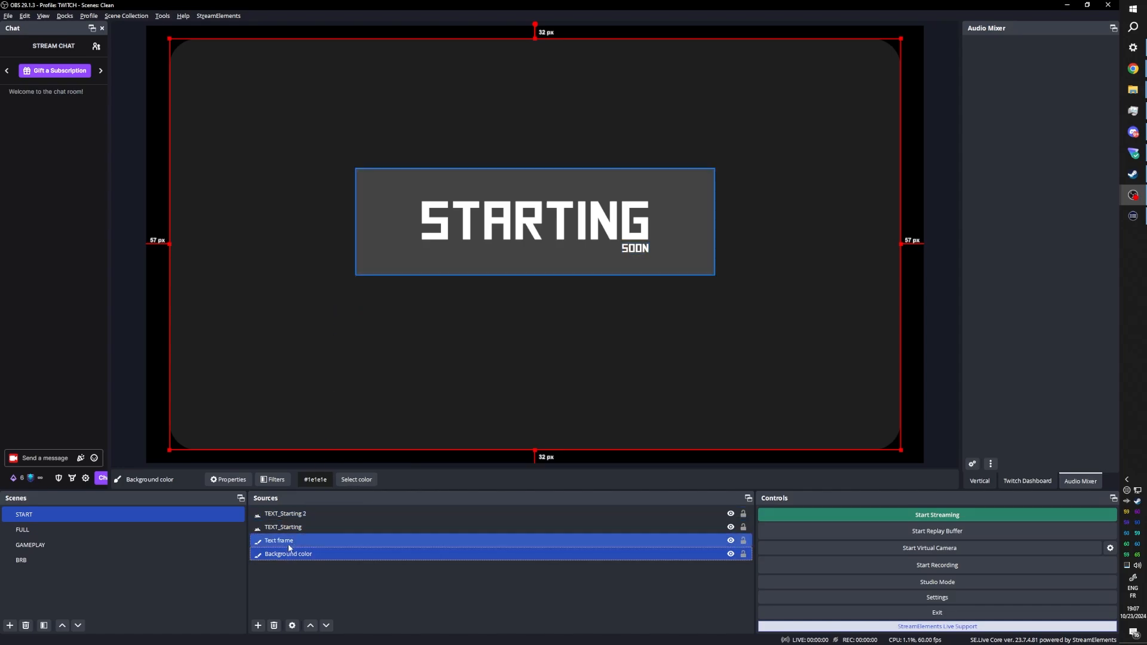
{"action": "left_click", "coordinate": [289, 544]}
{"action": "right_click", "coordinate": [289, 543]}
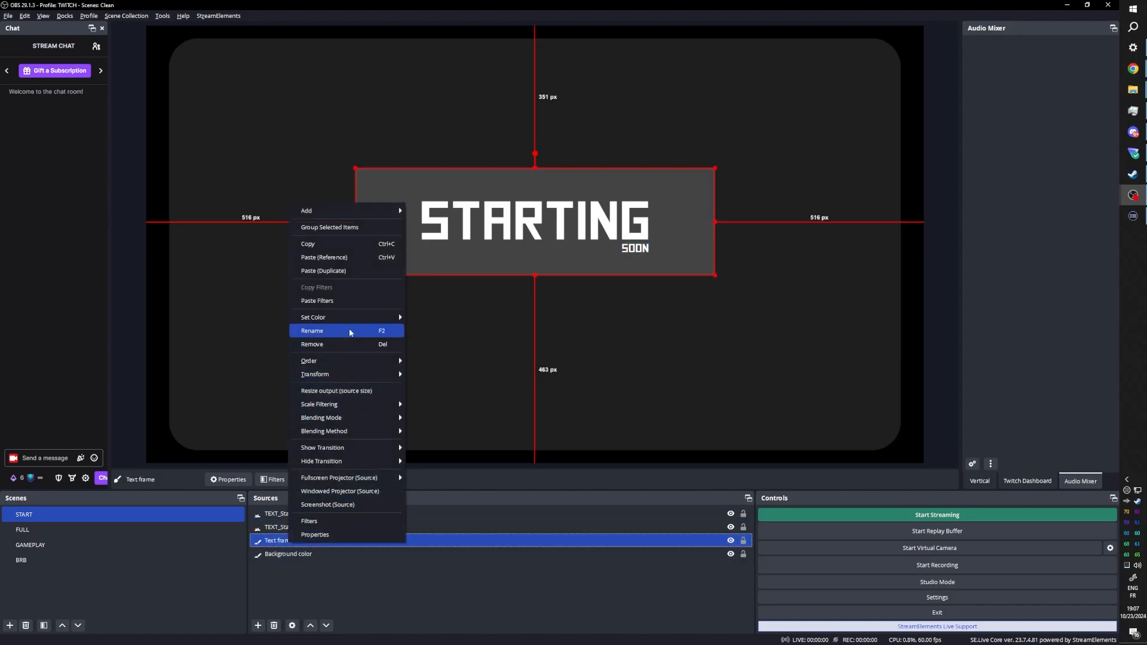
{"action": "left_click", "coordinate": [344, 302]}
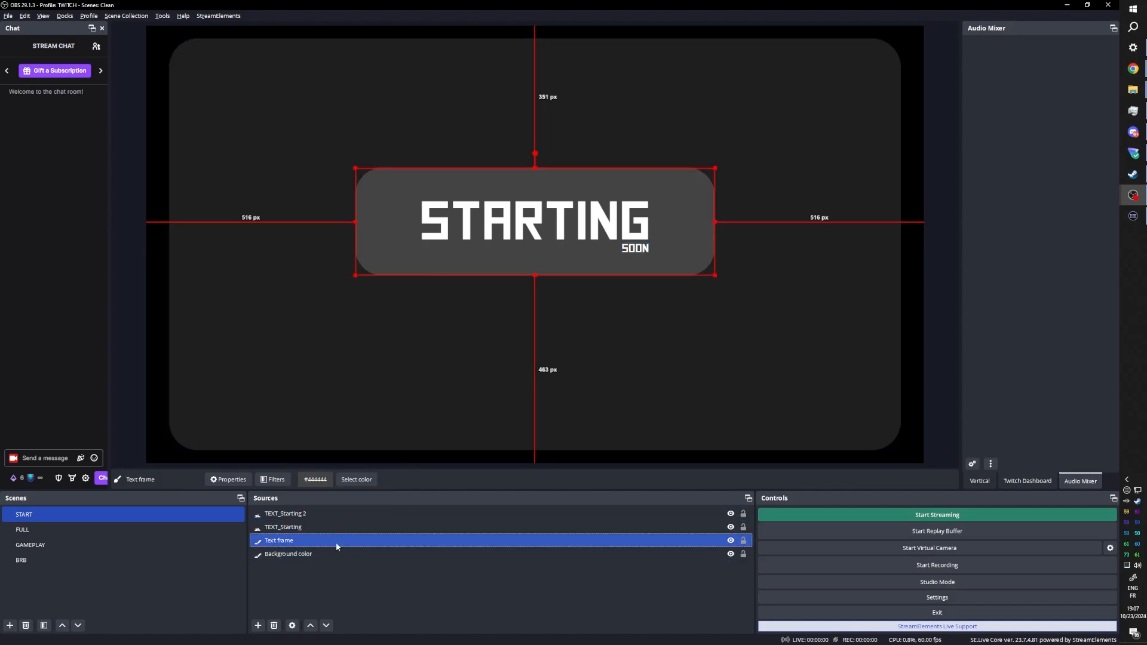
{"action": "left_click", "coordinate": [374, 590]}
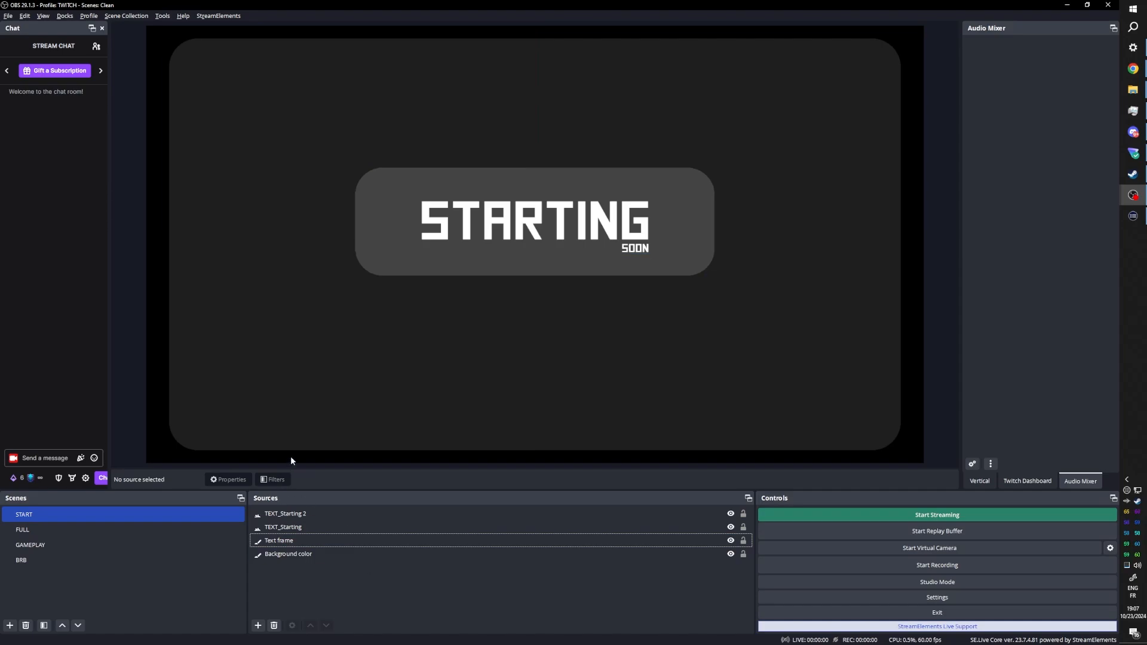
Step: Switch to the FULL scene
{"action": "double_click", "coordinate": [95, 530]}
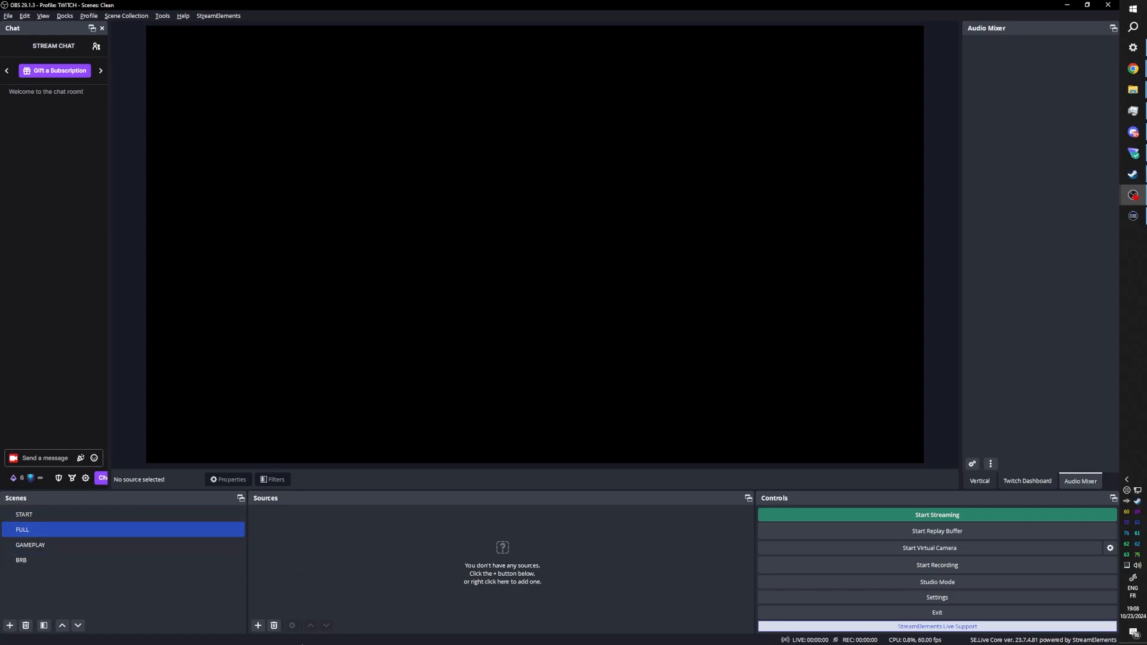
Step: Add a Video Capture Device source named CAM to the FULL scene, using the Pengo 4K Grabber device
{"action": "left_click", "coordinate": [258, 625]}
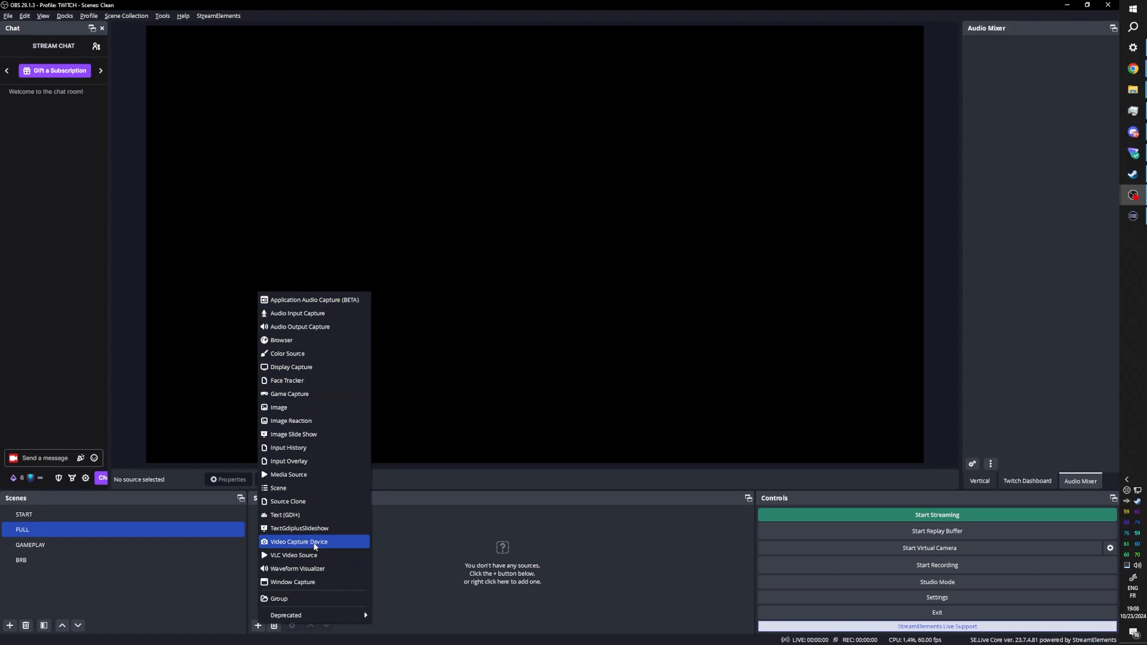
{"action": "left_click", "coordinate": [314, 544]}
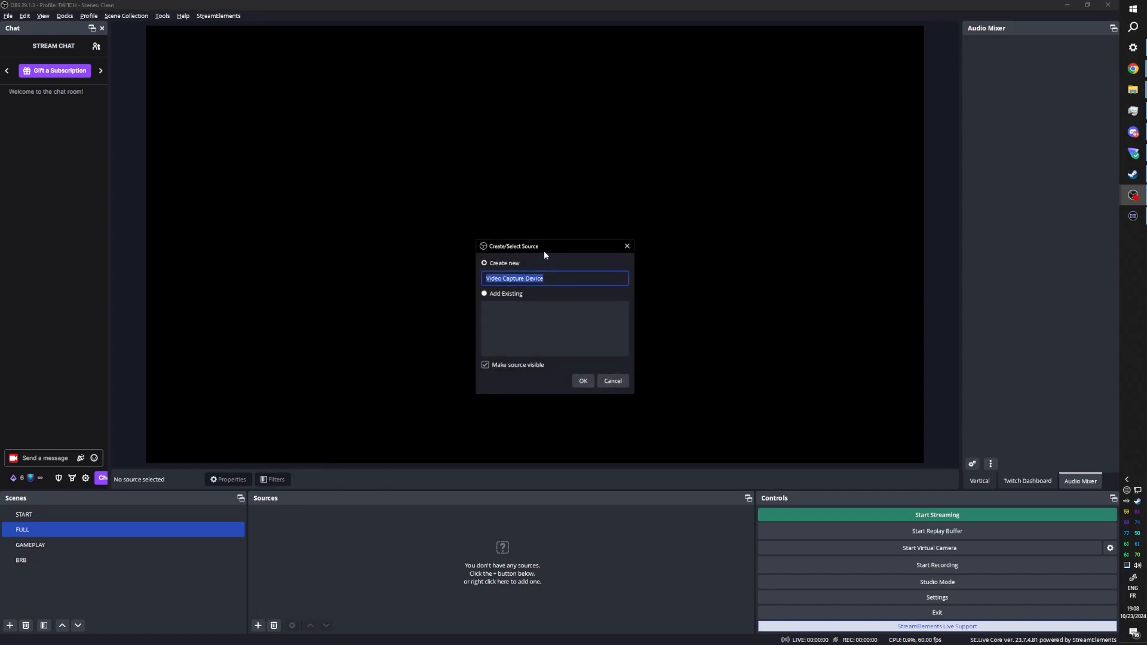
{"action": "type", "text": "CAM"}
{"action": "left_click", "coordinate": [582, 381]}
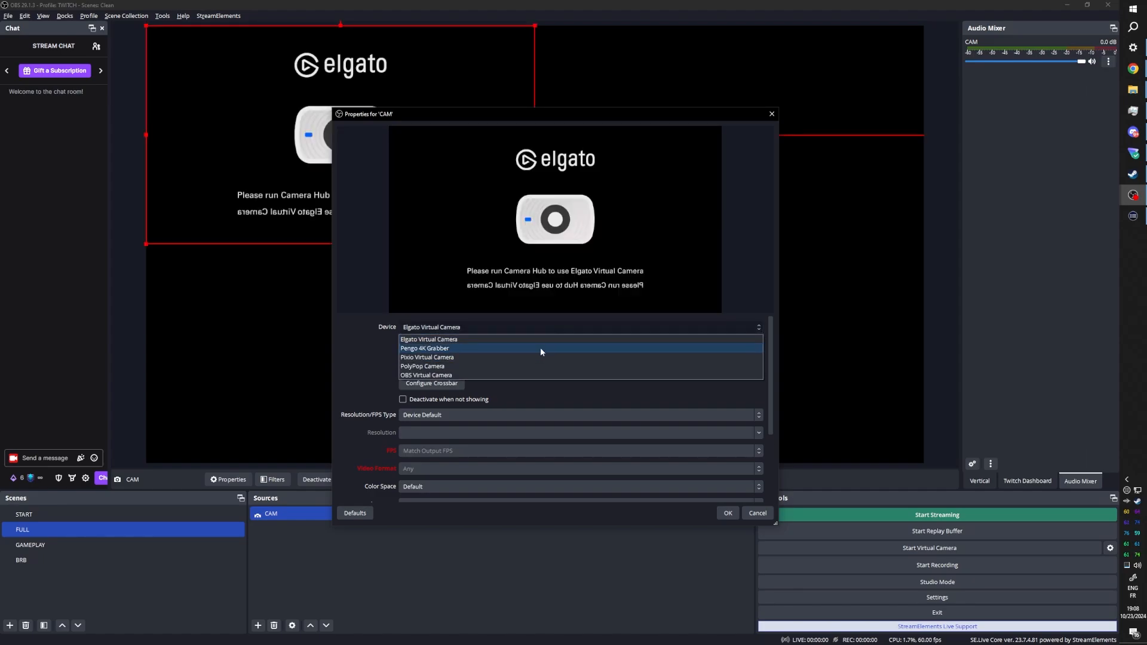
{"action": "left_click", "coordinate": [540, 347]}
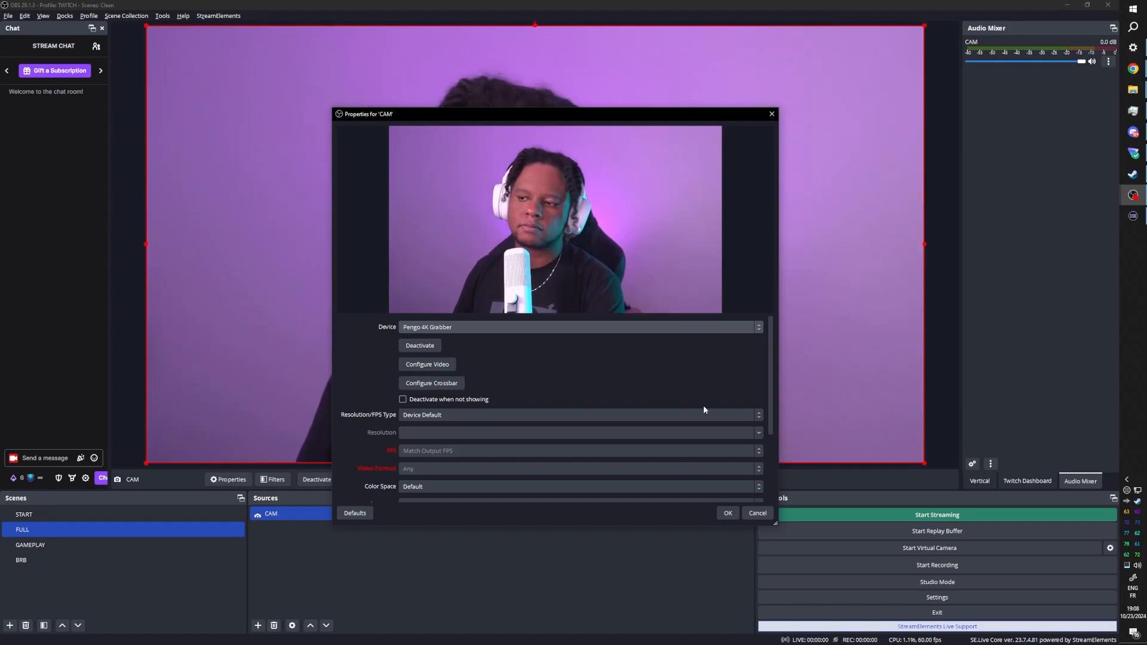
{"action": "left_click", "coordinate": [727, 514]}
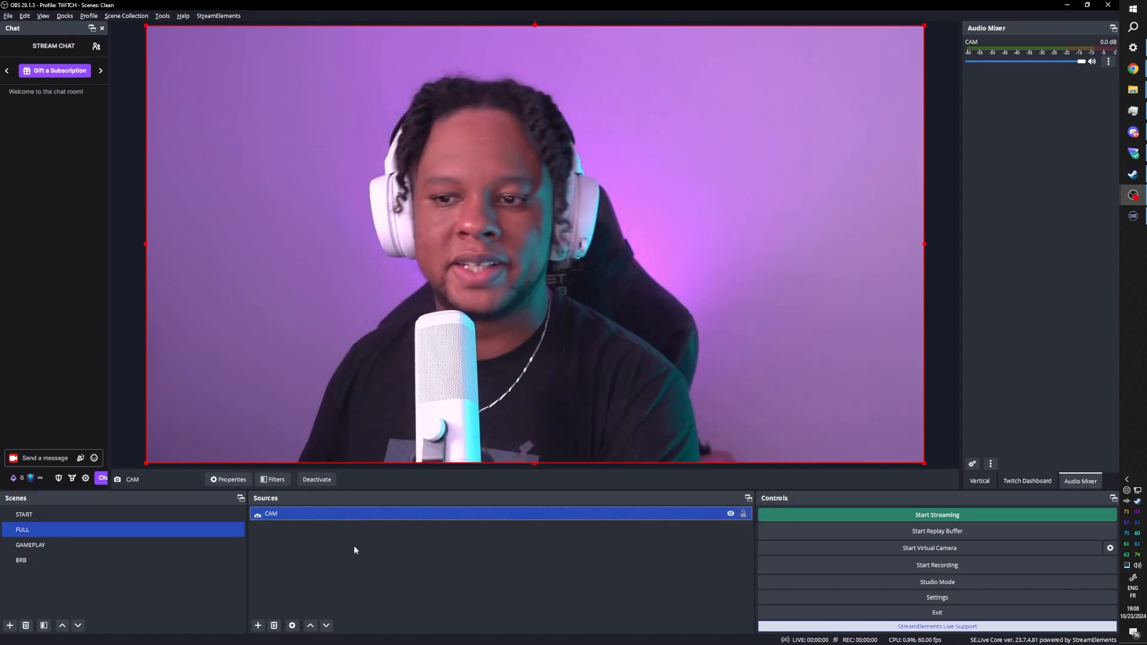
Step: Flip the CAM source horizontally and deselect it
{"action": "right_click", "coordinate": [320, 516]}
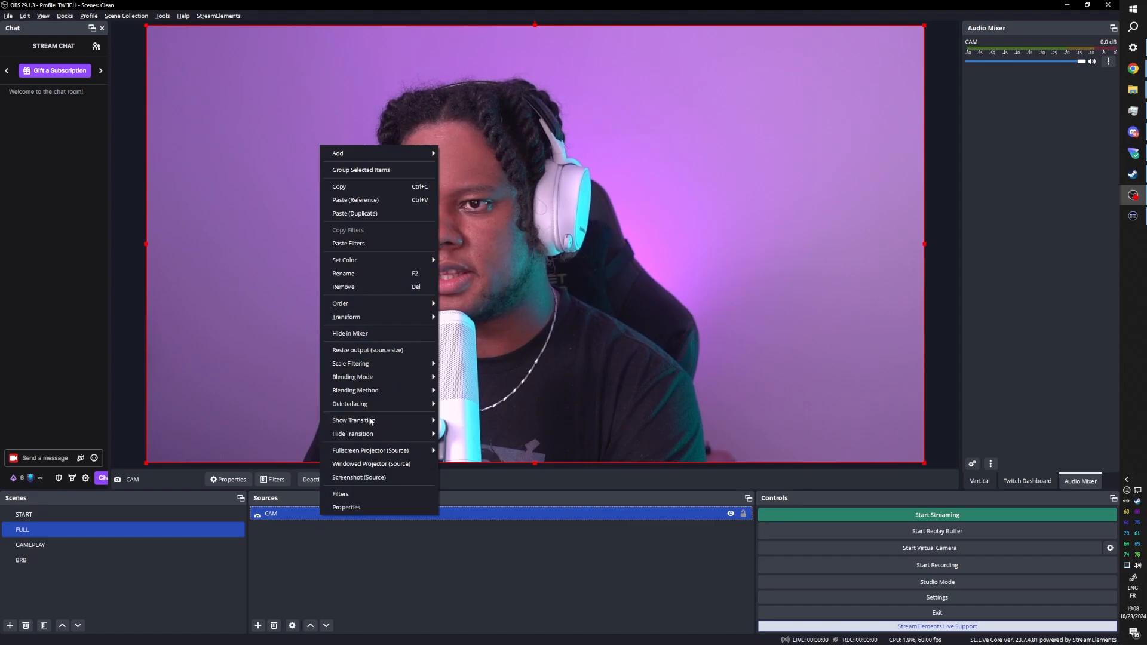
{"action": "mouse_move", "coordinate": [428, 319]}
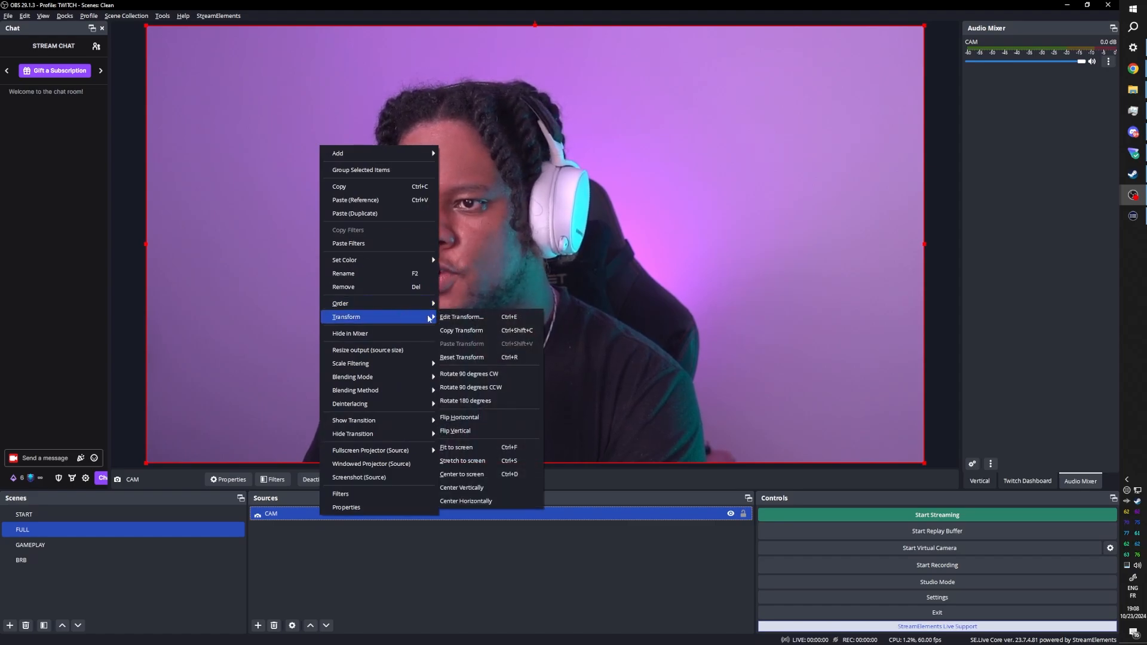
{"action": "left_click", "coordinate": [490, 418]}
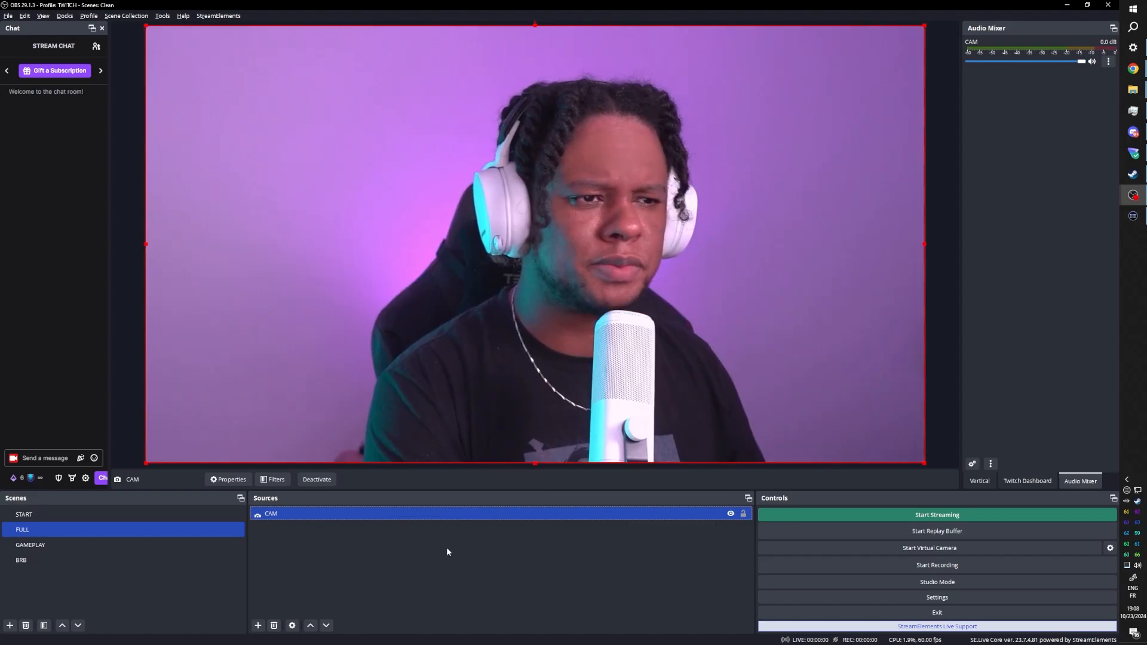
{"action": "left_click", "coordinate": [446, 547]}
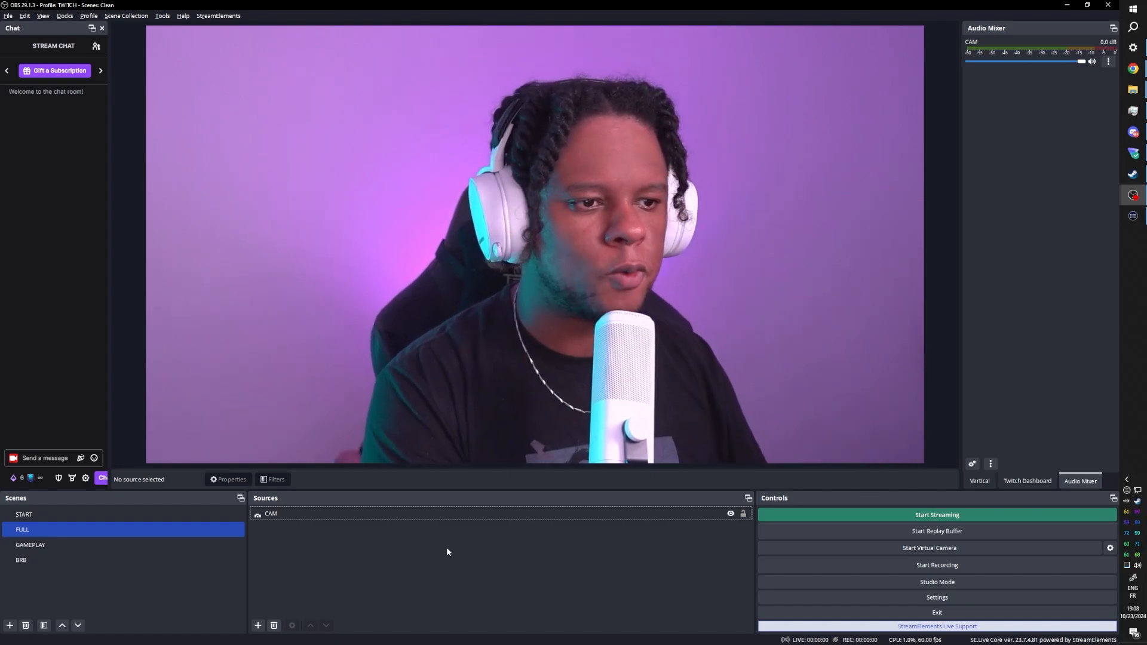
Step: Paste the copied filters directly onto the CAM source
{"action": "left_click", "coordinate": [332, 515]}
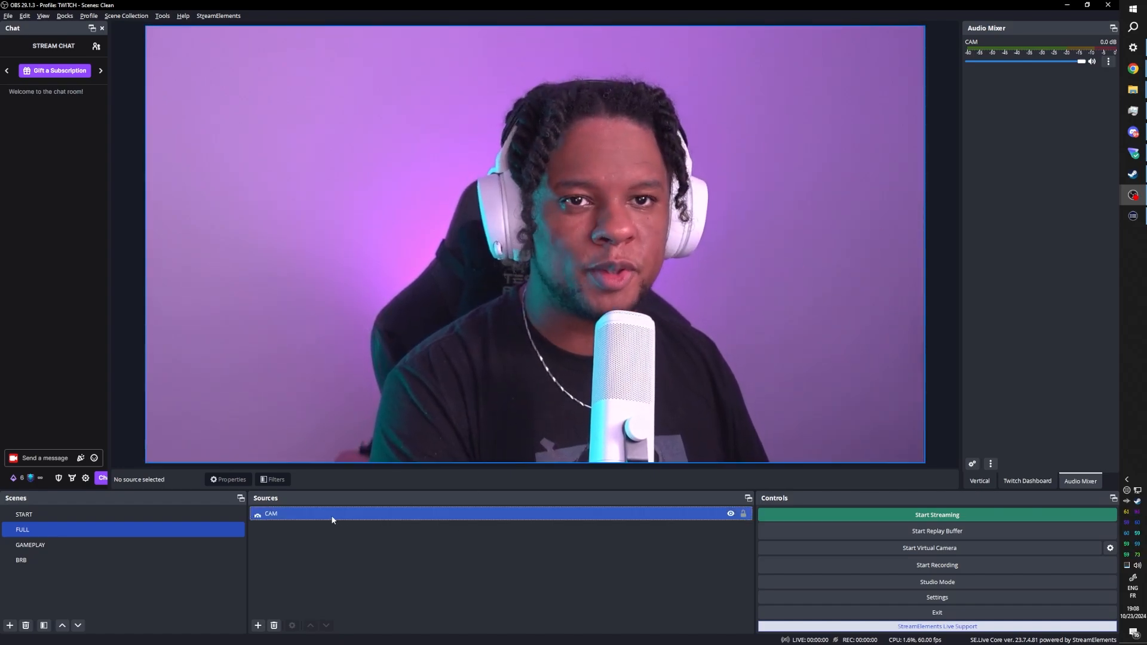
{"action": "right_click", "coordinate": [333, 519]}
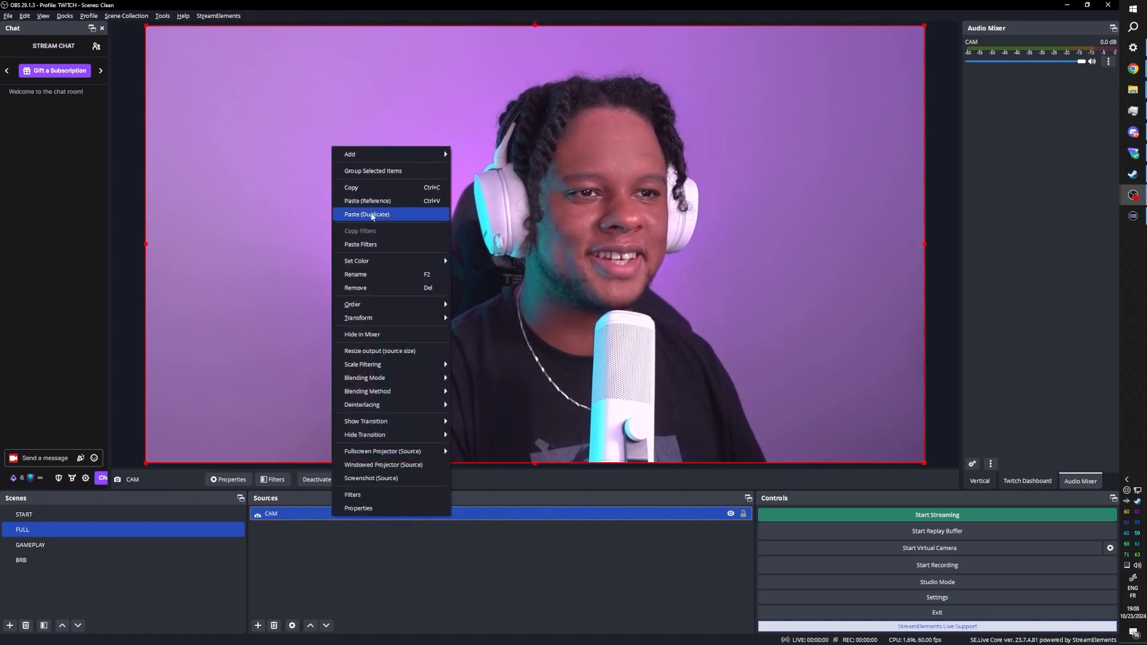
{"action": "left_click", "coordinate": [284, 552]}
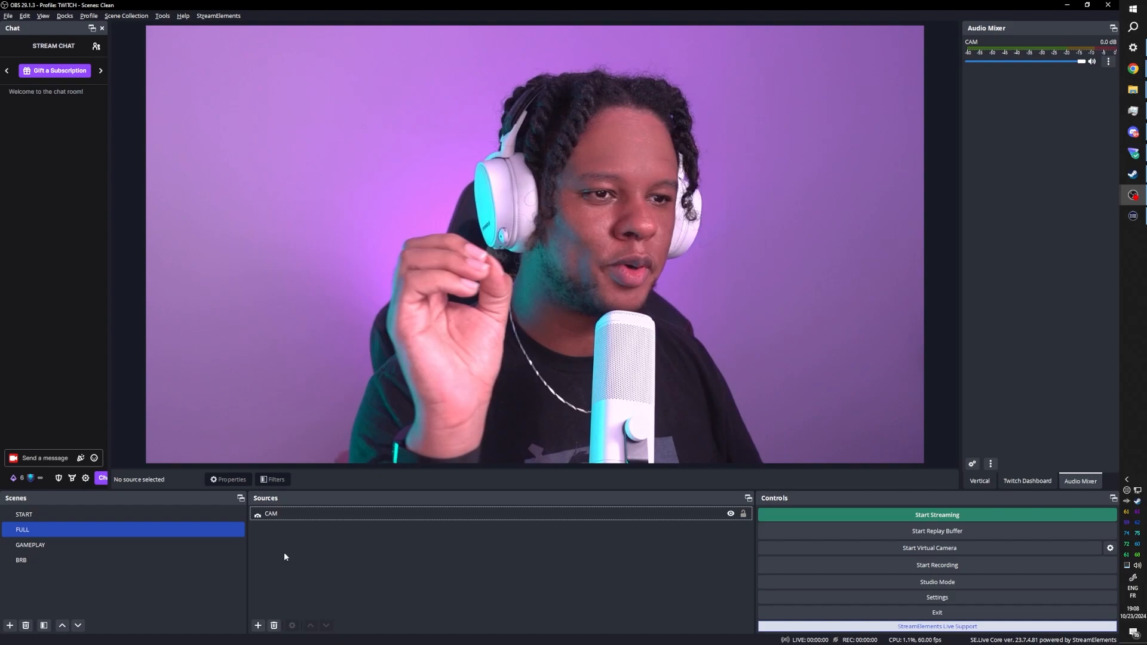
{"action": "left_click", "coordinate": [300, 508]}
{"action": "right_click", "coordinate": [300, 508]}
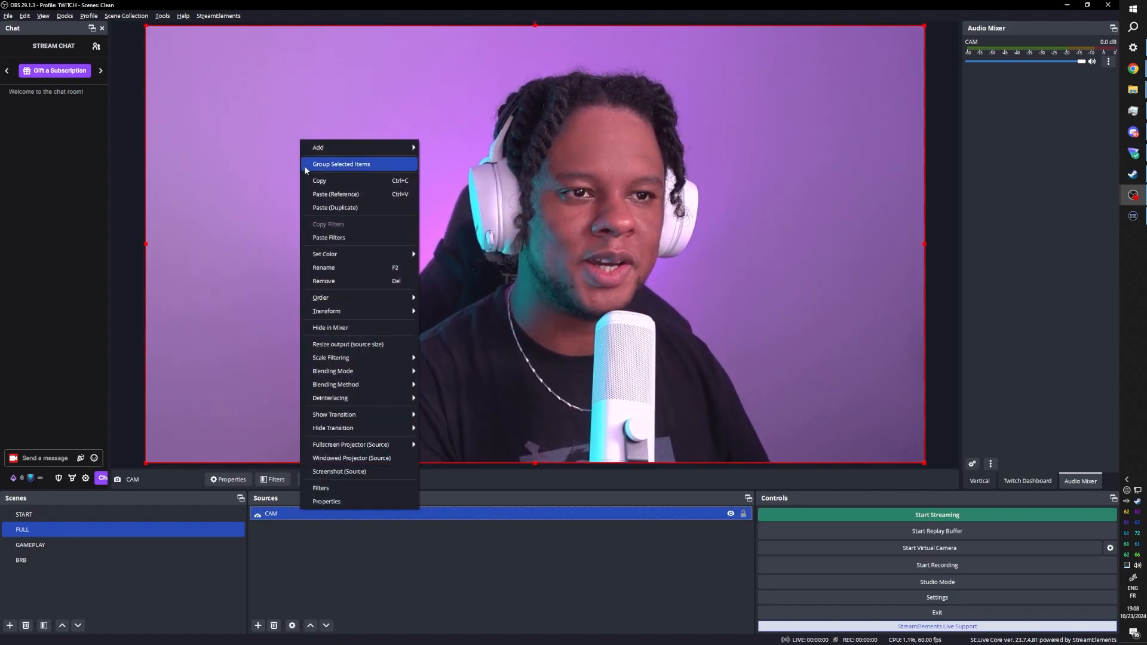
{"action": "left_click", "coordinate": [336, 238]}
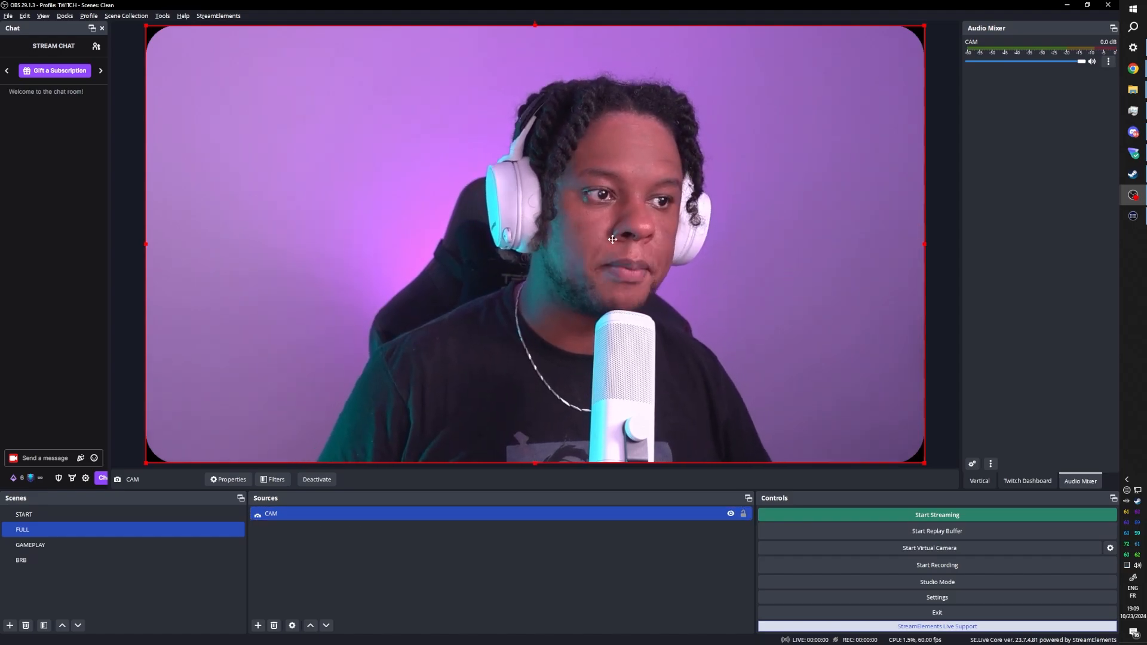
Step: Try moving the CAM source and cropping its right side, restoring its full-canvas fit after each attempt
{"action": "left_click_drag", "start_coordinate": [524, 239], "coordinate": [474, 245]}
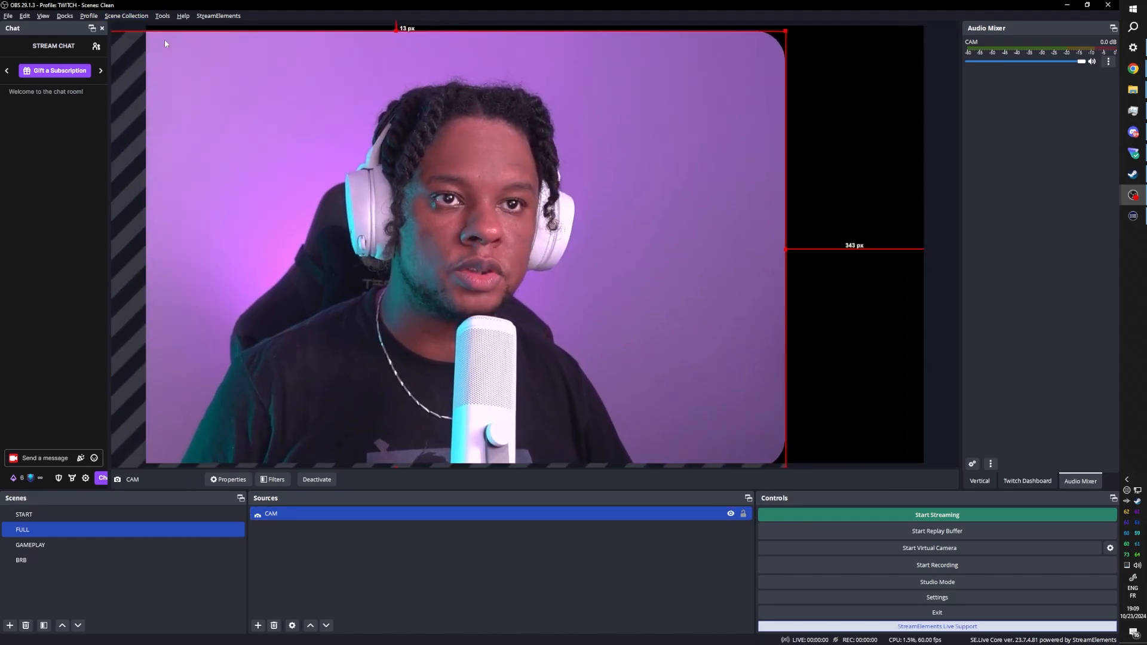
{"action": "key", "text": "ctrl+f"}
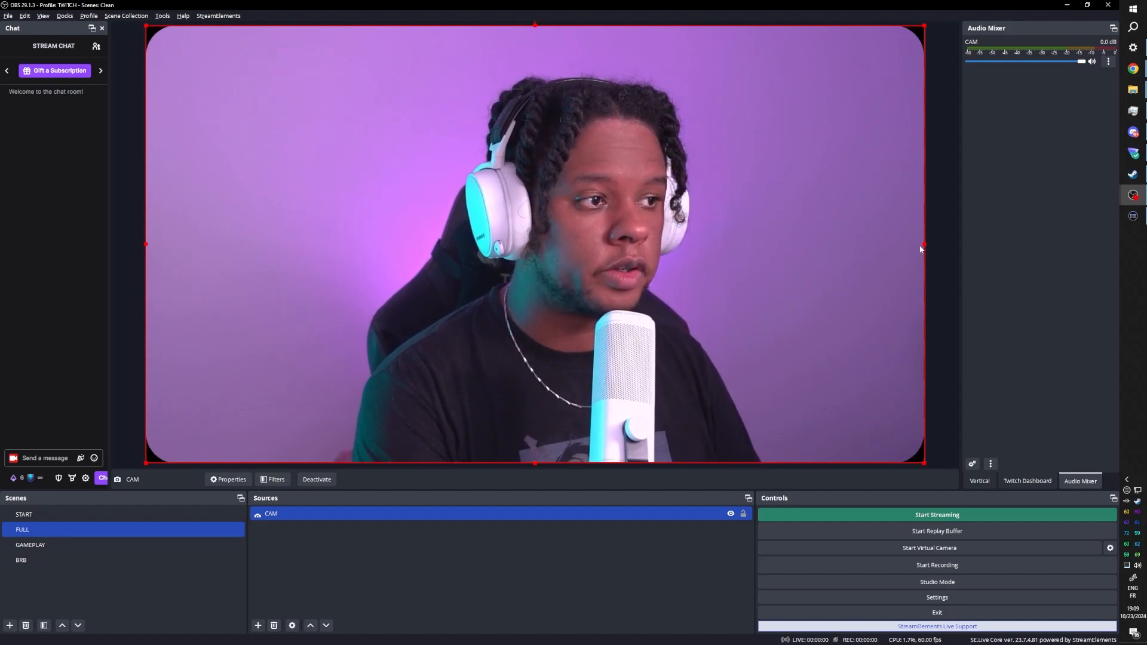
{"action": "left_click_drag", "start_coordinate": [925, 244], "coordinate": [762, 249]}
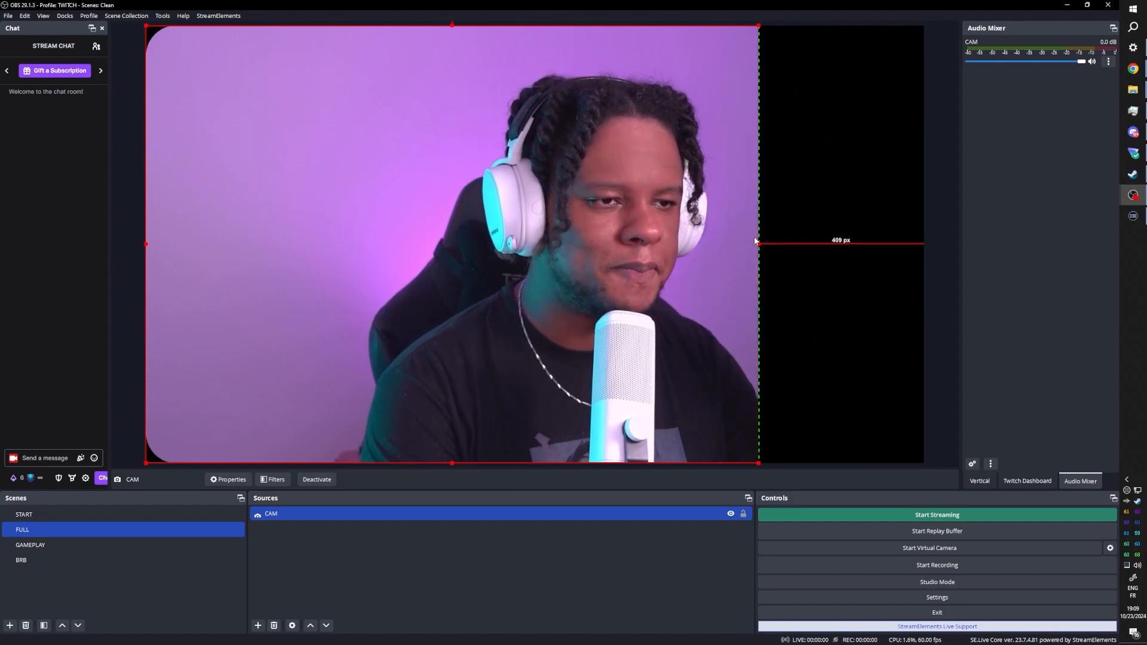
{"action": "key", "text": "ctrl+z"}
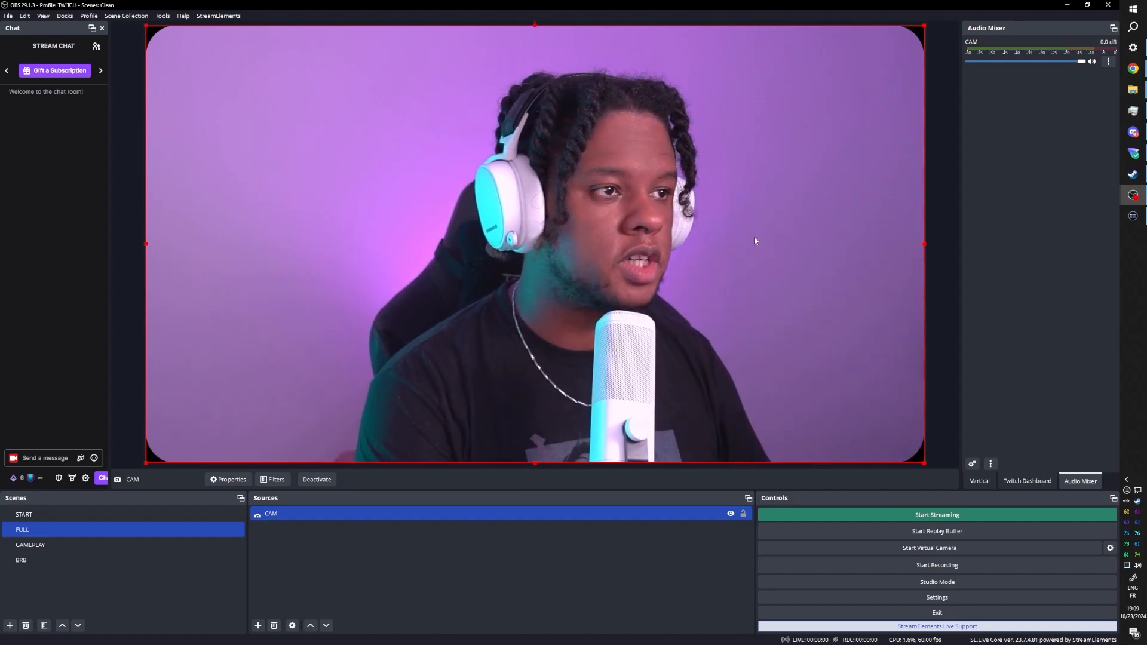
Step: Remove the User-defined shader filter from the CAM source and close its filters
{"action": "right_click", "coordinate": [288, 516]}
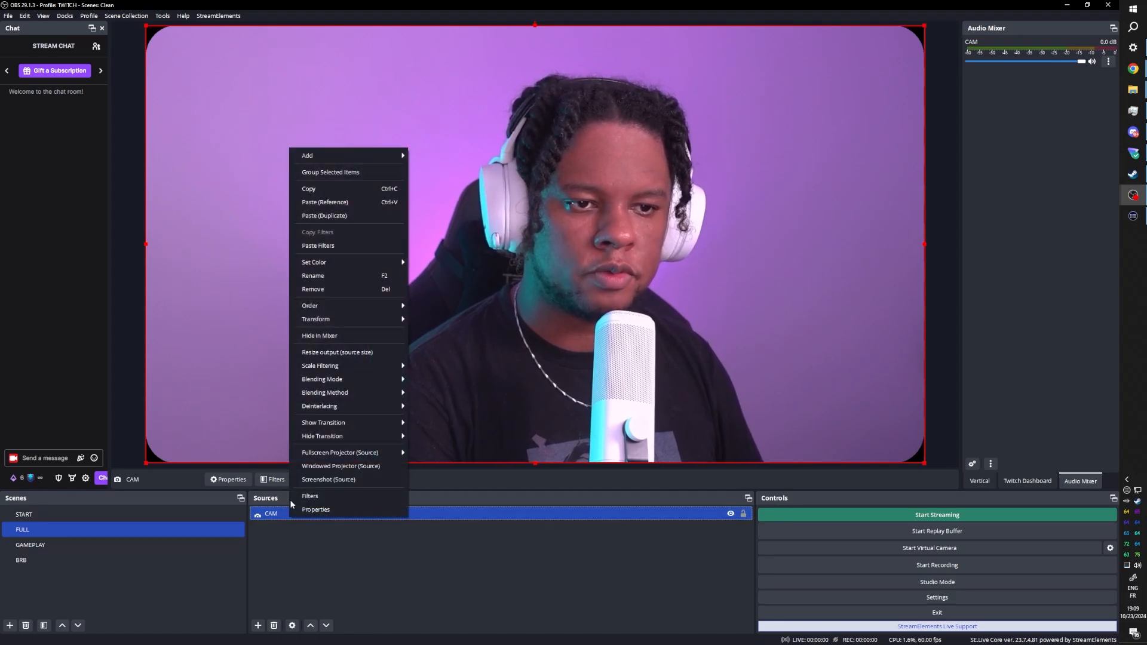
{"action": "left_click", "coordinate": [306, 496]}
{"action": "left_click", "coordinate": [390, 474]}
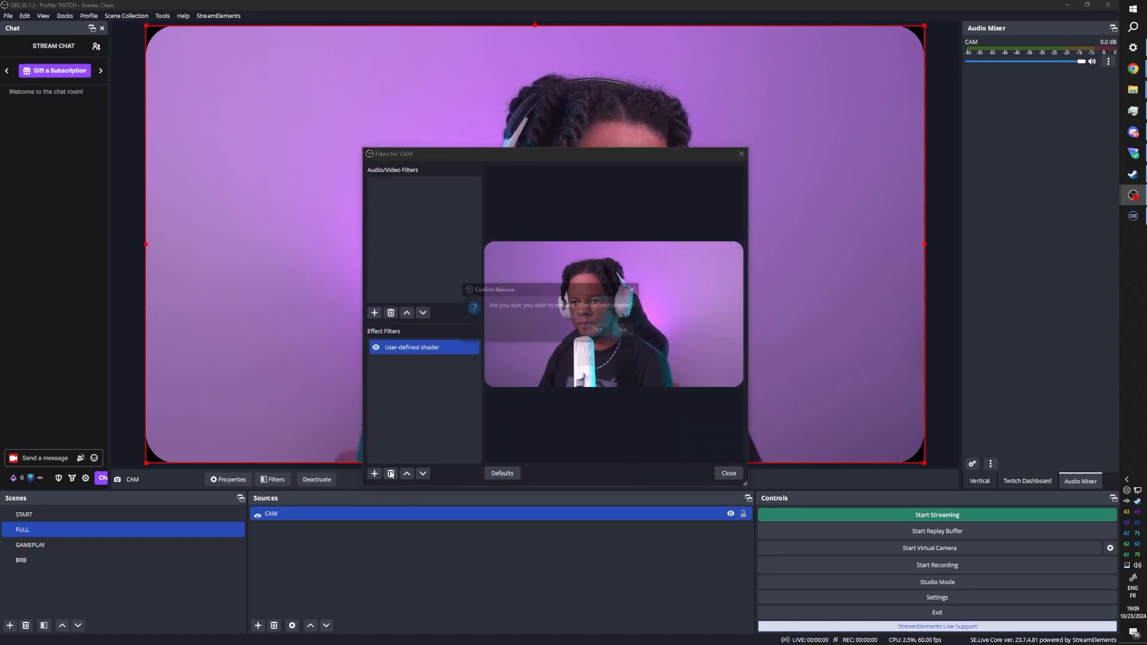
{"action": "left_click", "coordinate": [602, 331]}
{"action": "left_click", "coordinate": [728, 474]}
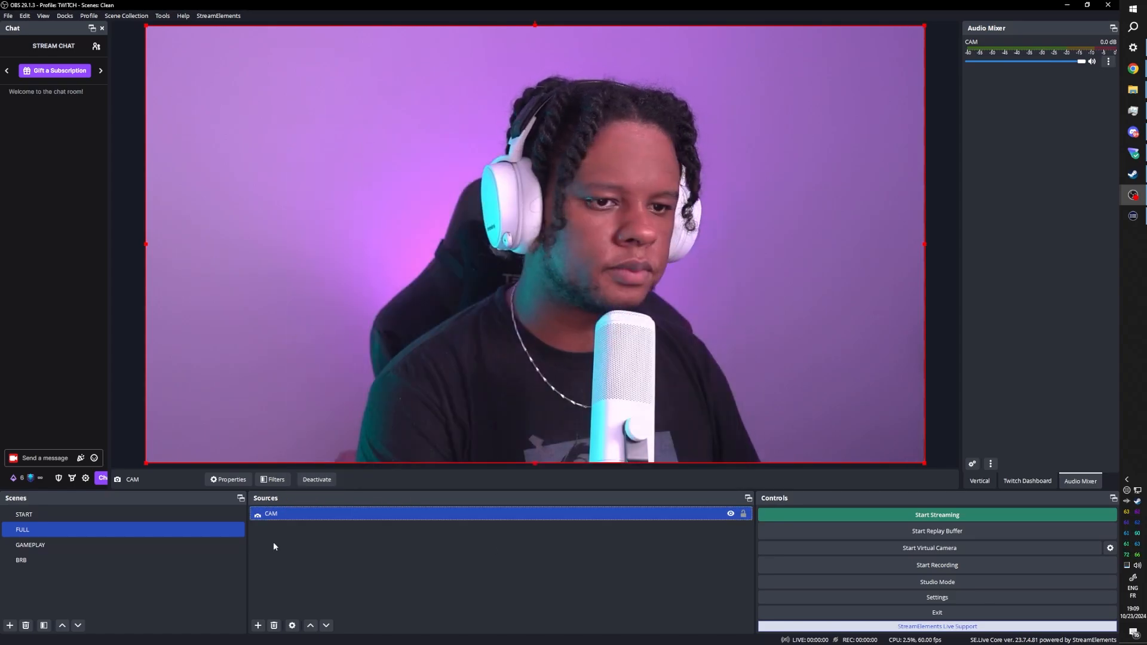
Step: Put the CAM source into a new group named CAM_group
{"action": "right_click", "coordinate": [284, 516]}
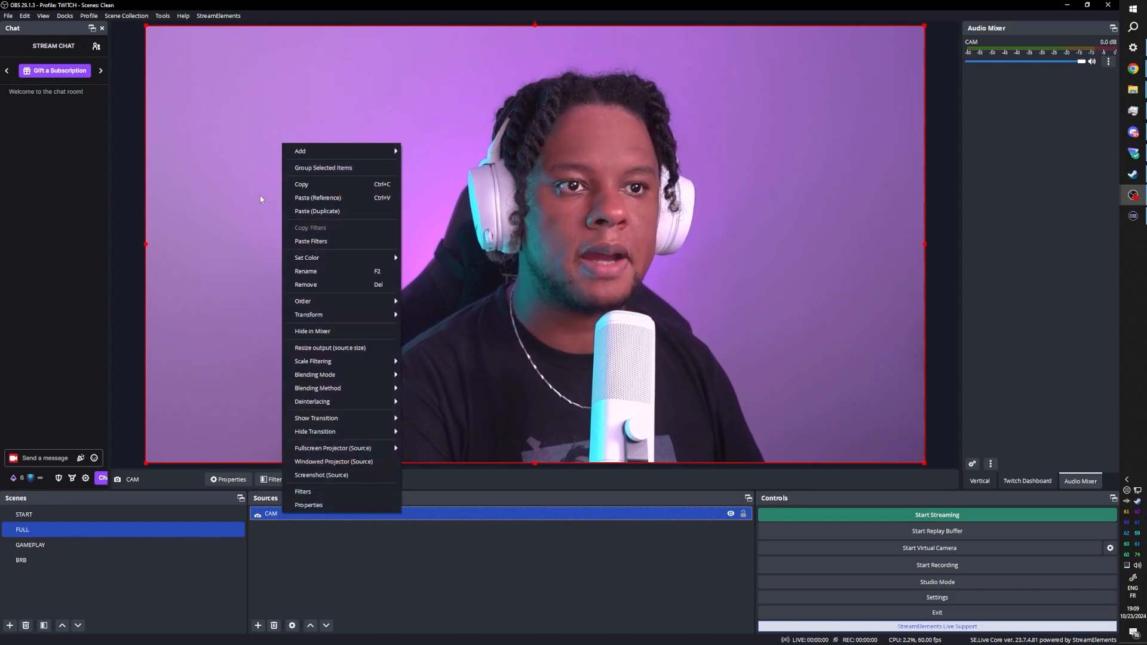
{"action": "left_click", "coordinate": [311, 171]}
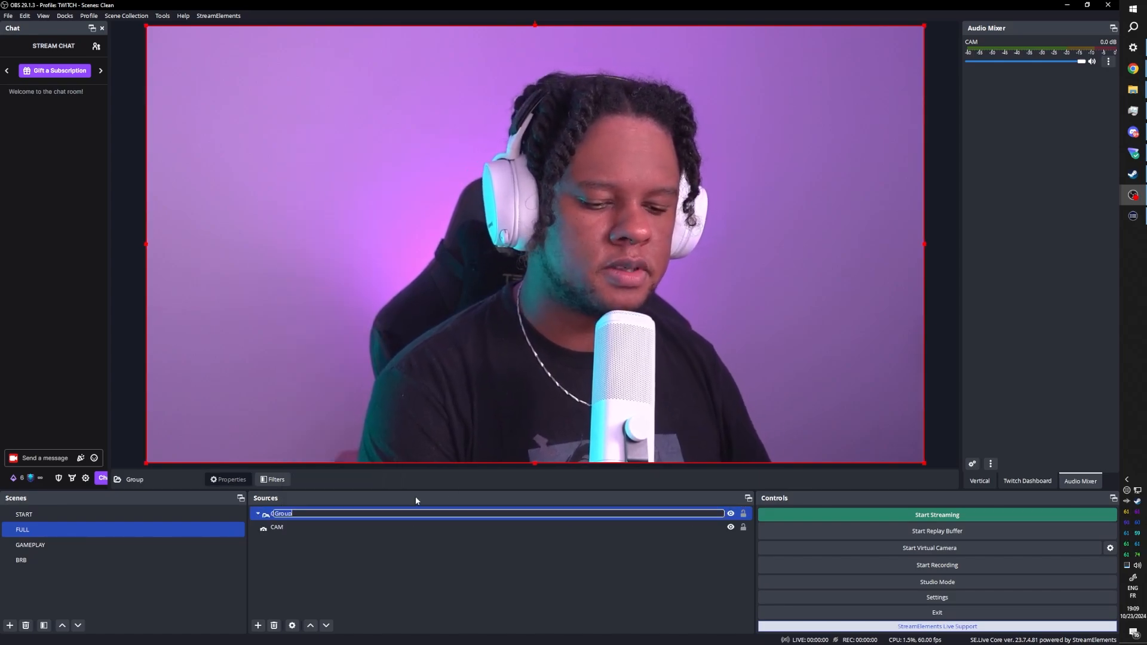
{"action": "type", "text": "CAM"}
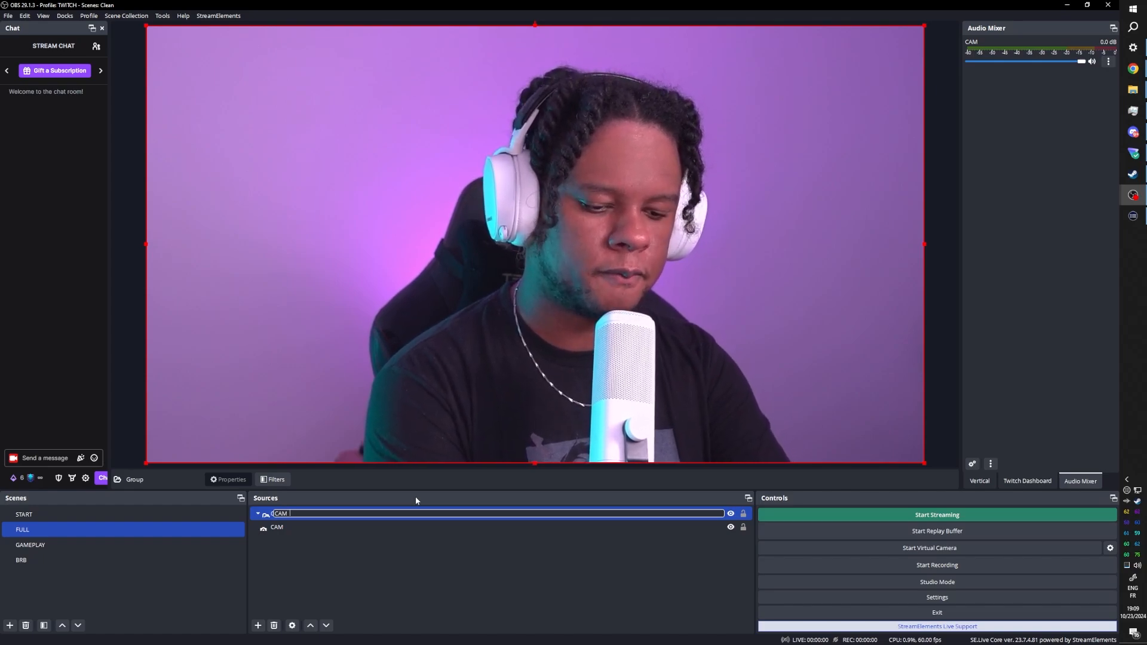
{"action": "type", "text": " group"}
{"action": "key", "text": "Return"}
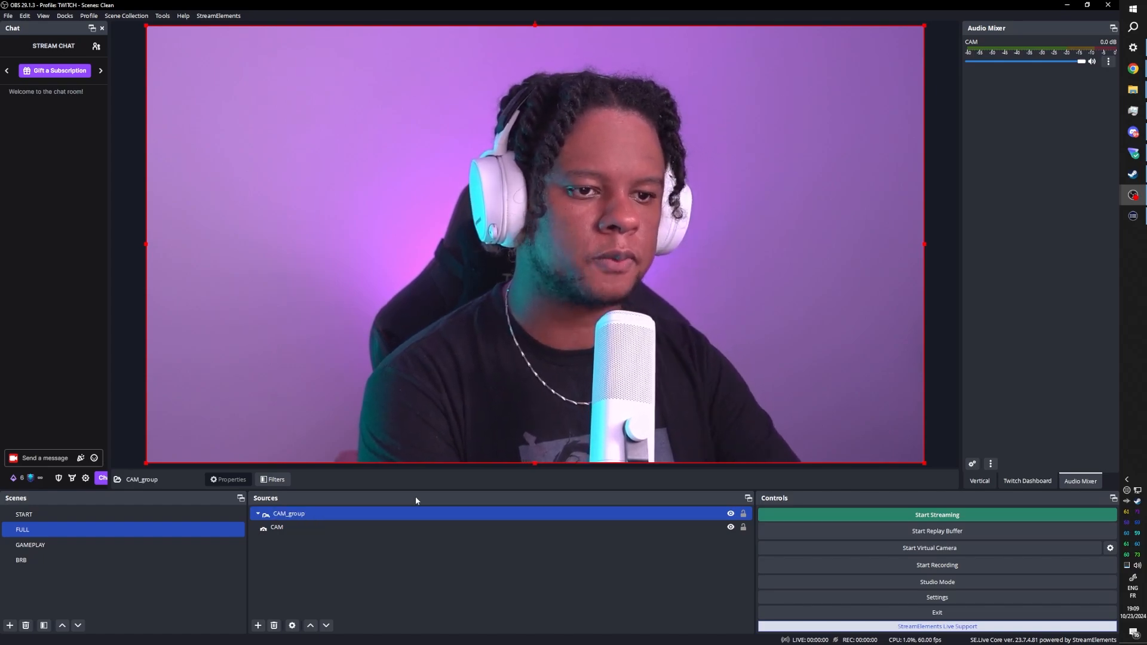
Step: Paste the copied filters onto CAM_group instead of the CAM source inside it
{"action": "left_click", "coordinate": [292, 526], "text": "ctrl"}
{"action": "left_click", "coordinate": [298, 516]}
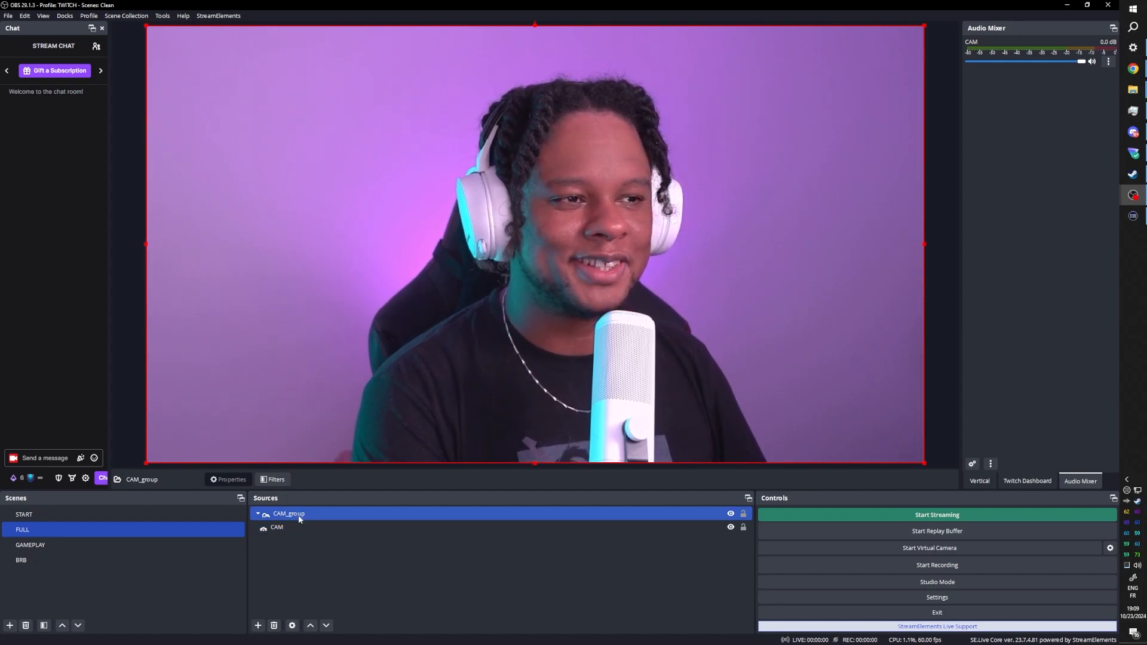
{"action": "right_click", "coordinate": [297, 516]}
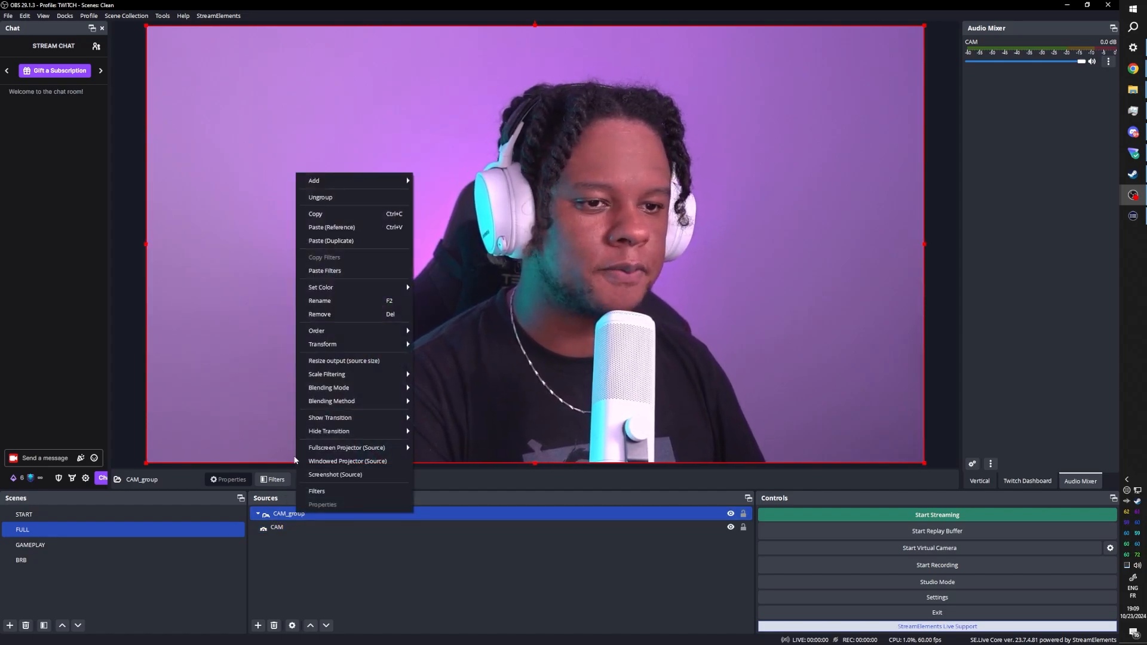
{"action": "left_click", "coordinate": [327, 276]}
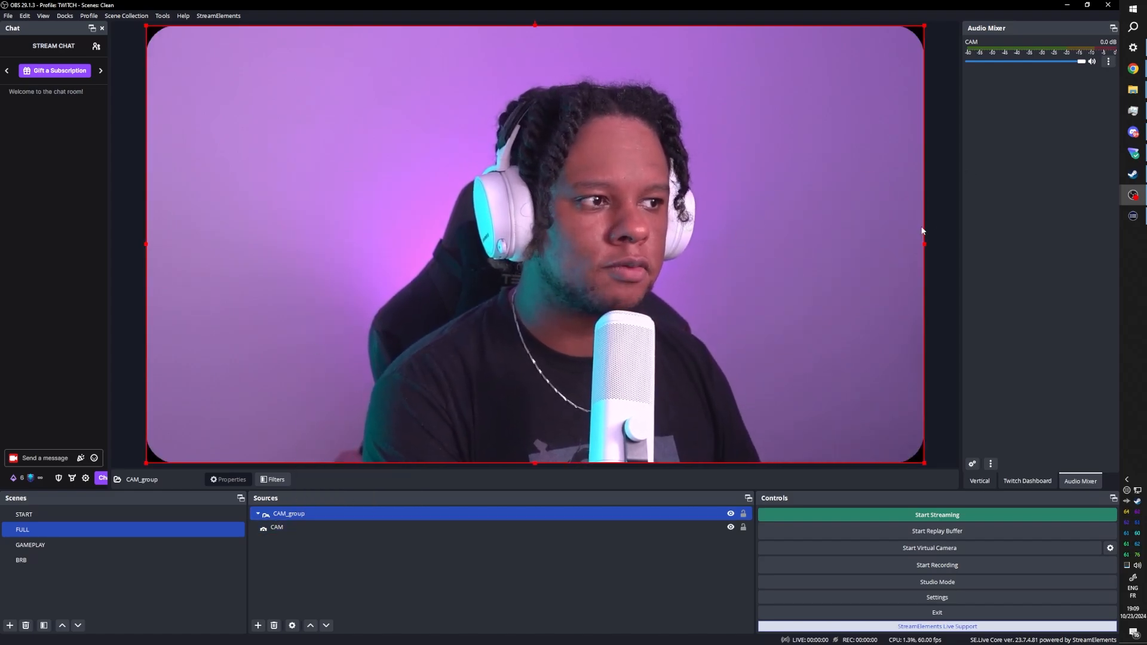
Step: Crop the right side of CAM inside the group to about 459 px from the canvas edge, undoing an uncropped resize
{"action": "left_click_drag", "start_coordinate": [923, 245], "coordinate": [909, 289]}
{"action": "left_click", "coordinate": [312, 528]}
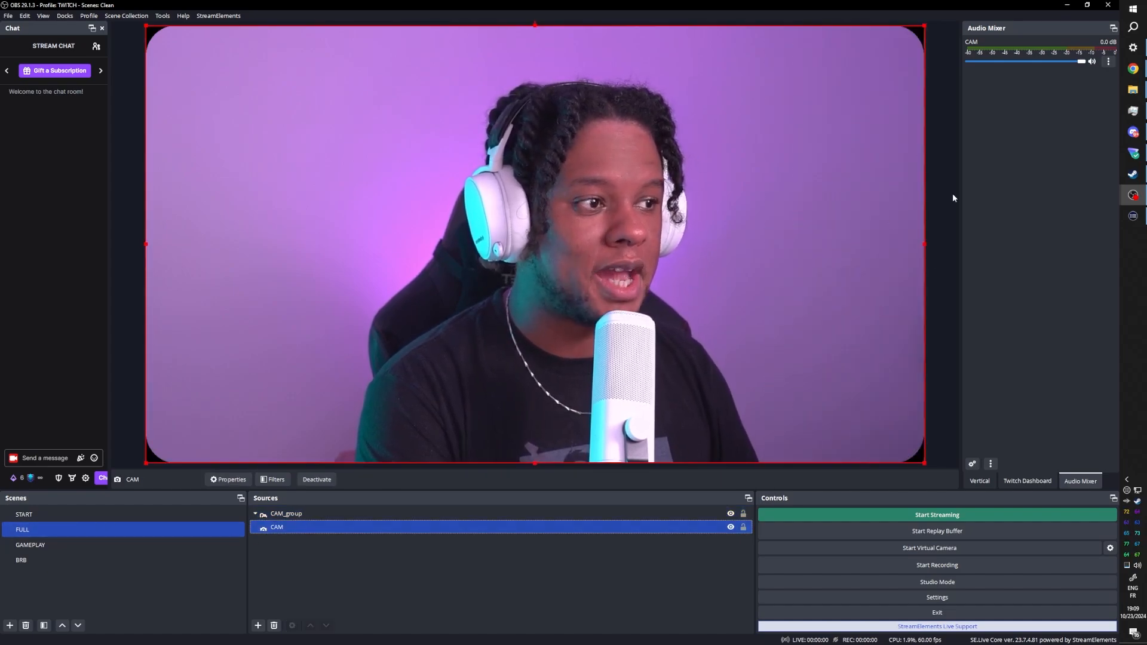
{"action": "left_click_drag", "start_coordinate": [922, 244], "coordinate": [722, 259]}
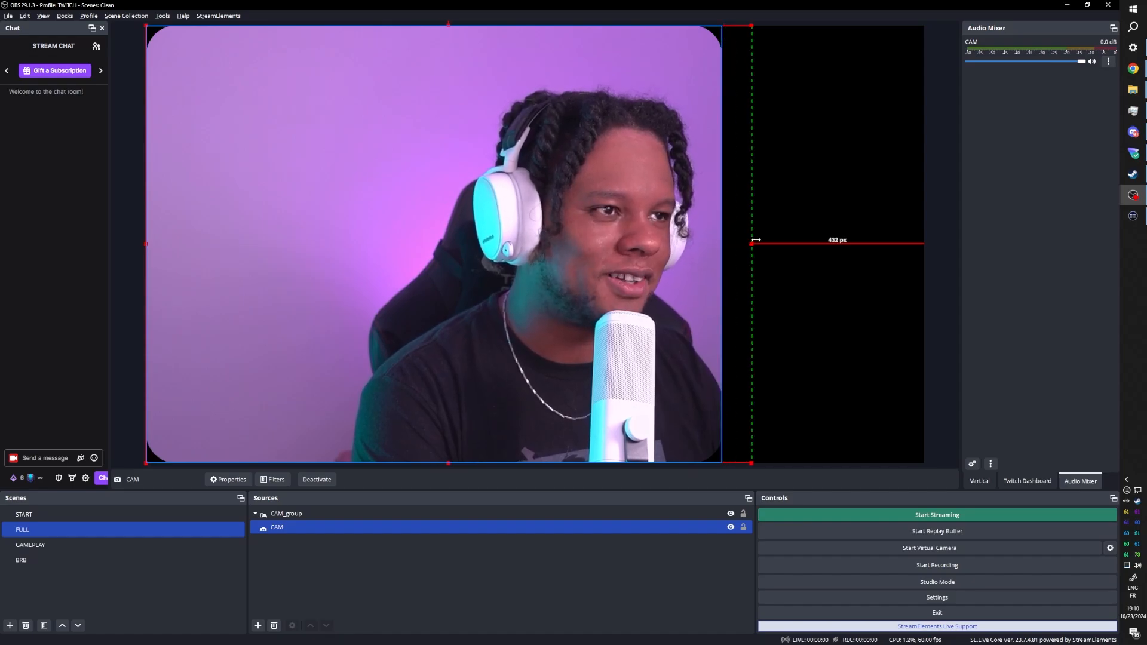
{"action": "left_click_drag", "start_coordinate": [889, 220], "coordinate": [738, 251]}
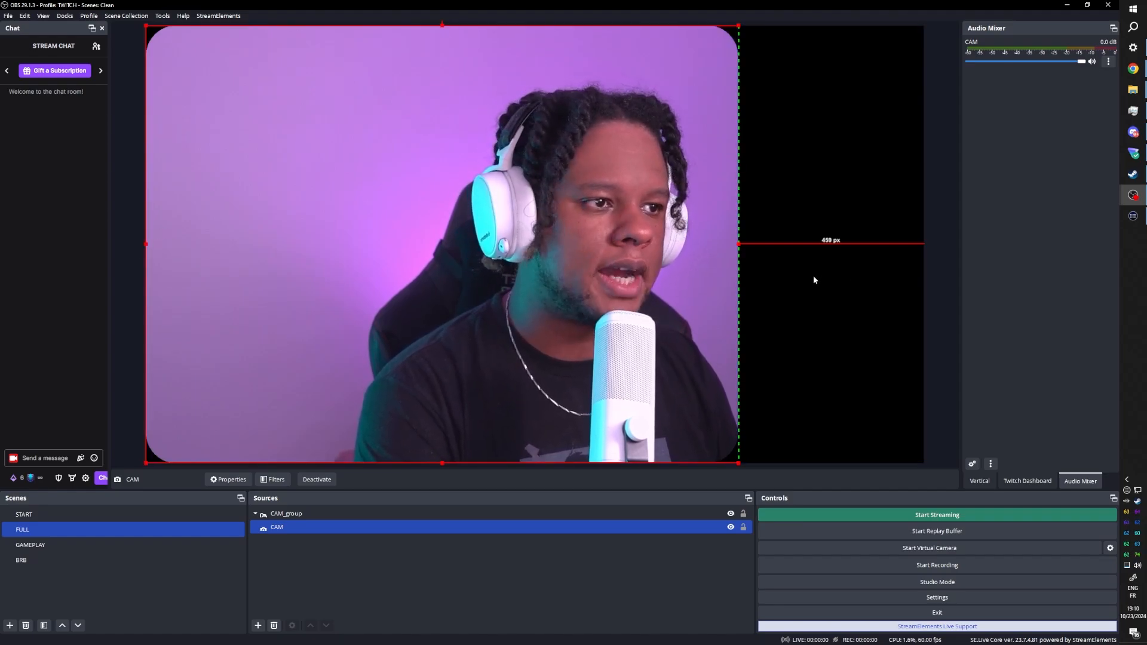
{"action": "left_click_drag", "start_coordinate": [739, 245], "coordinate": [936, 247]}
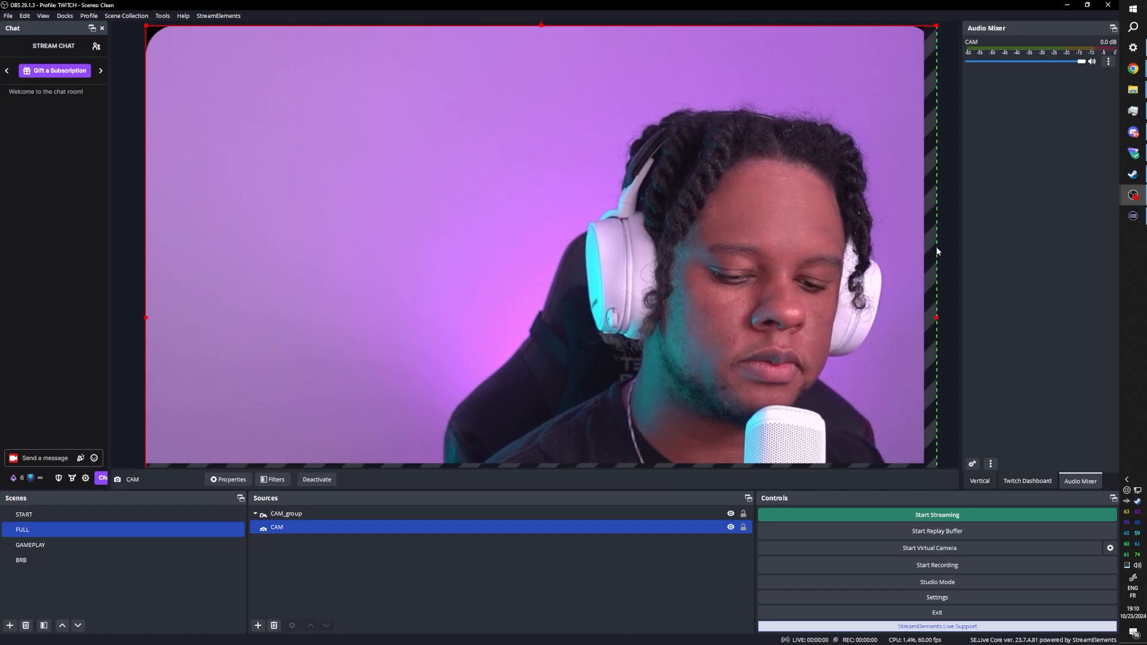
{"action": "key", "text": "ctrl+z"}
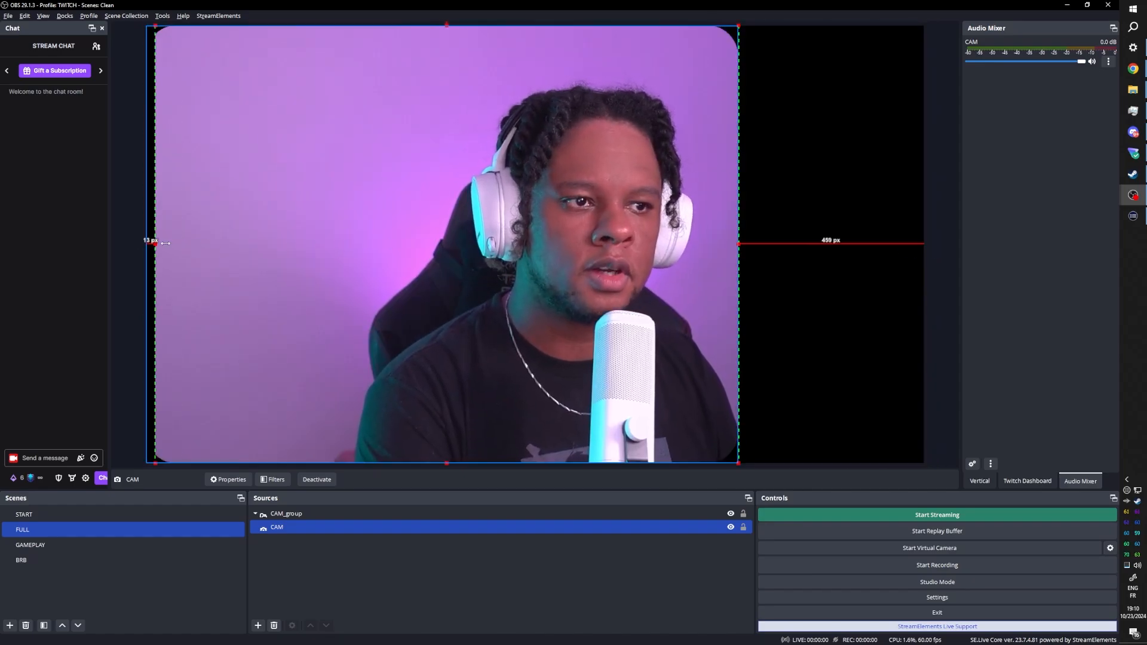
Step: Crop CAM's left side, widen its right side, and shift it to about 29 px from the canvas's left edge and 598 px from its right
{"action": "left_click_drag", "start_coordinate": [166, 243], "coordinate": [322, 243]}
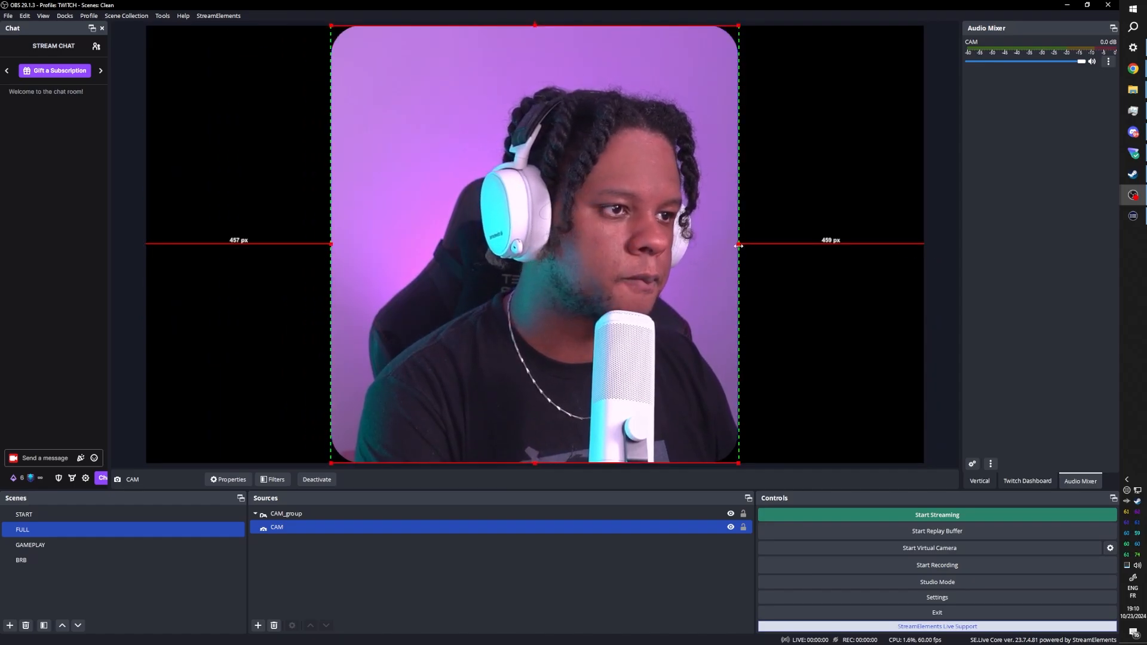
{"action": "left_click_drag", "start_coordinate": [849, 231], "coordinate": [855, 232]}
{"action": "left_click_drag", "start_coordinate": [574, 249], "coordinate": [401, 255]}
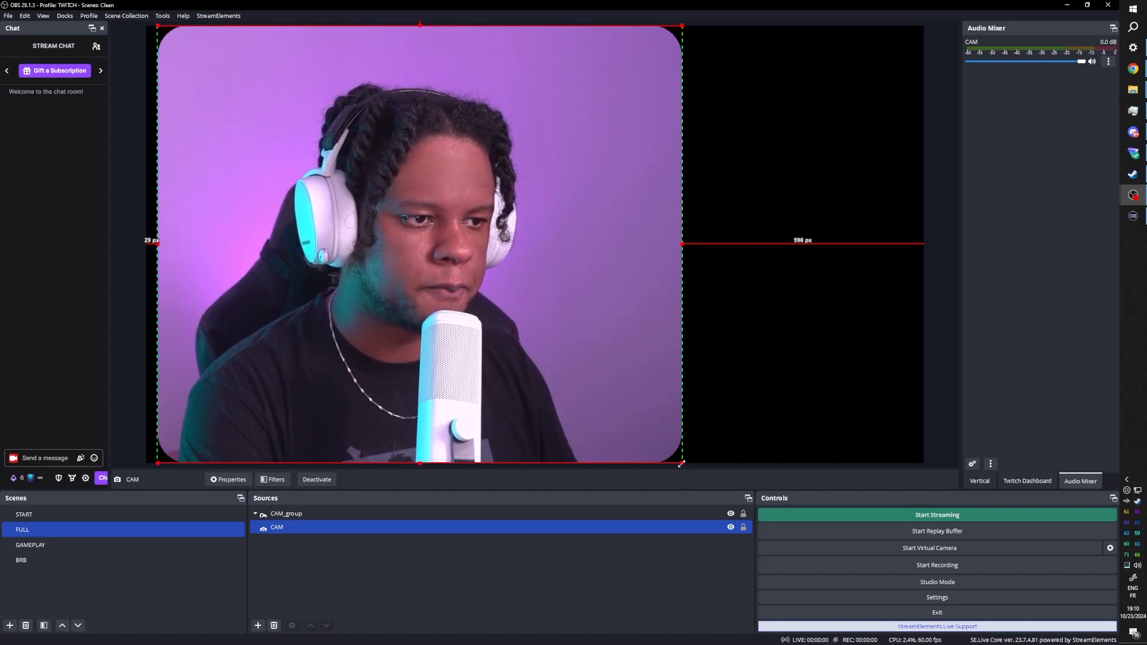
Step: Scale the CAM source down and position it about 28 px from the canvas's left, top and bottom edges
{"action": "left_click_drag", "start_coordinate": [683, 464], "coordinate": [651, 440]}
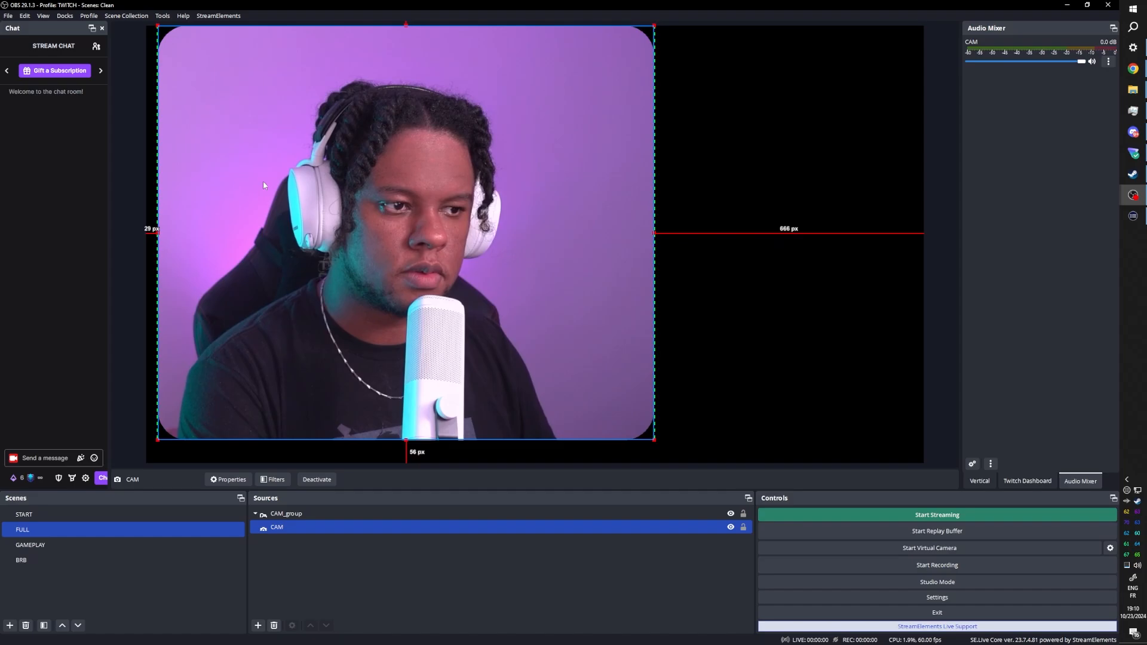
{"action": "left_click_drag", "start_coordinate": [232, 201], "coordinate": [375, 213]}
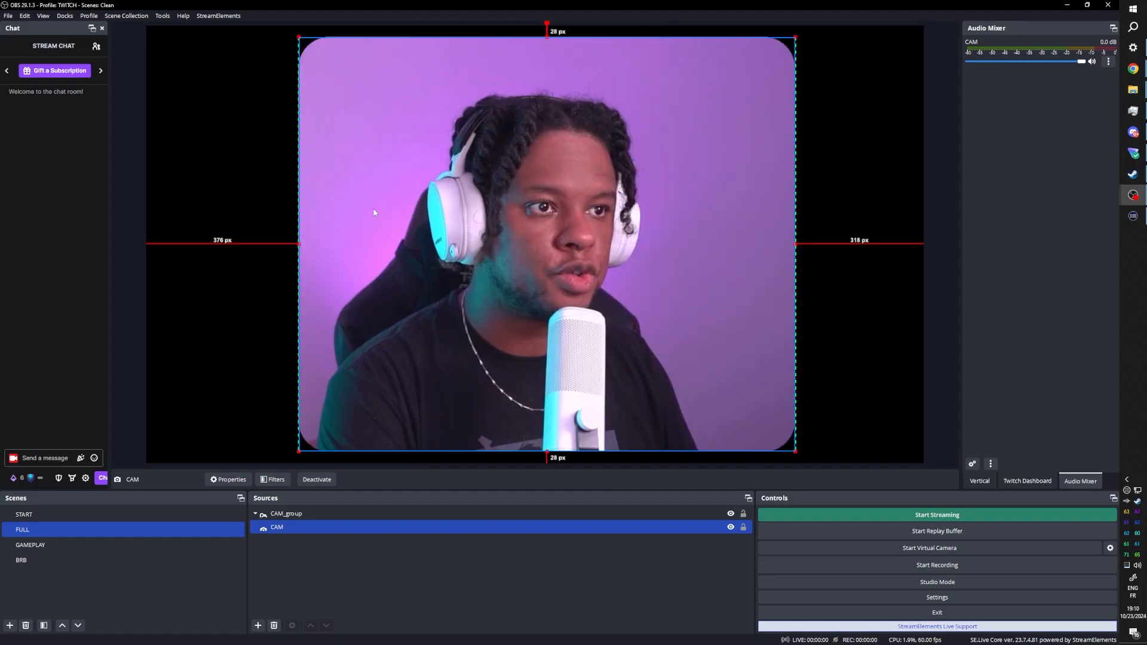
{"action": "left_click_drag", "start_coordinate": [459, 224], "coordinate": [317, 221]}
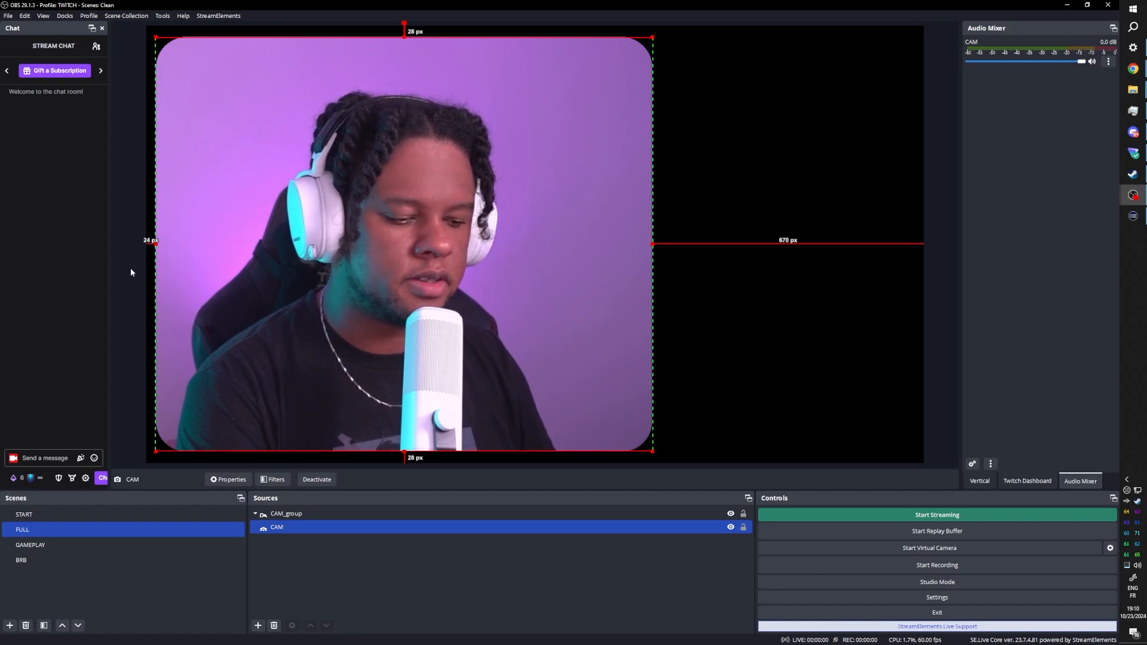
{"action": "key", "text": "Right"}
{"action": "key", "text": "Right"}
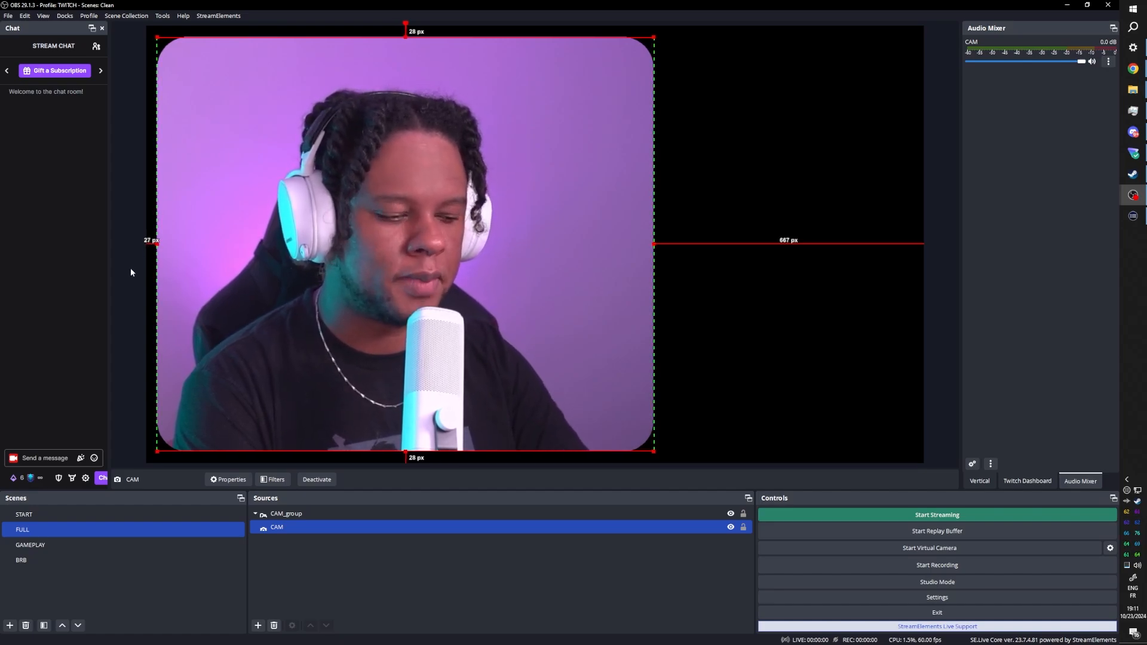
{"action": "key", "text": "Right"}
{"action": "key", "text": "Right"}
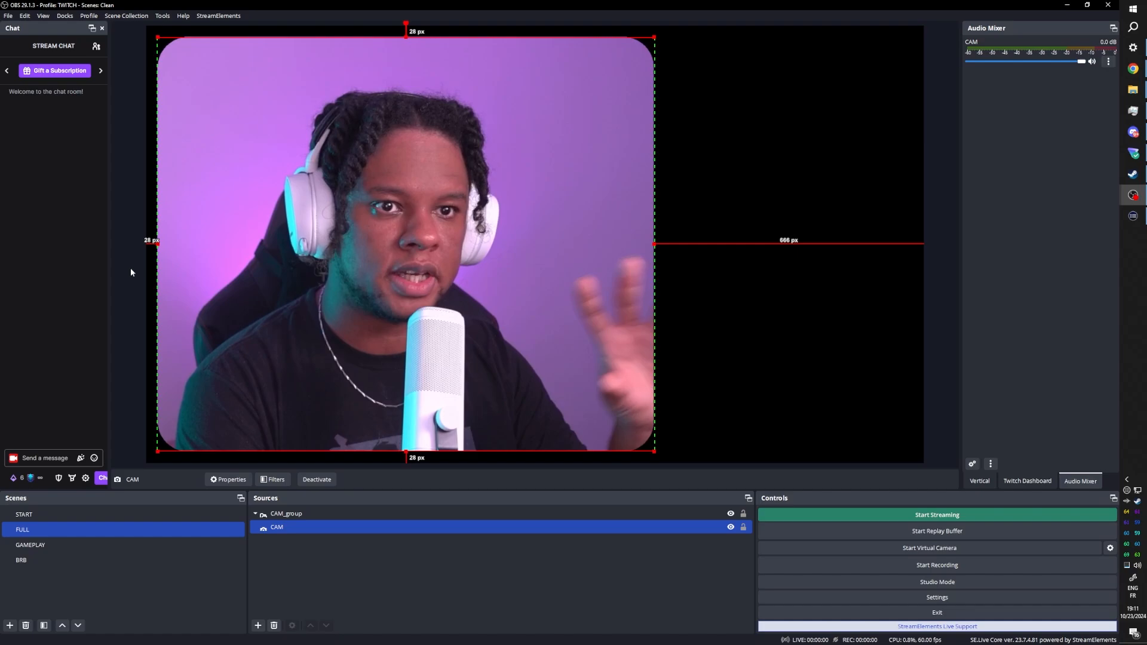
Step: Widen CAM's right side inside the group, placing it about 68 px from the canvas's left edge and 466 px from its right
{"action": "left_click", "coordinate": [934, 292]}
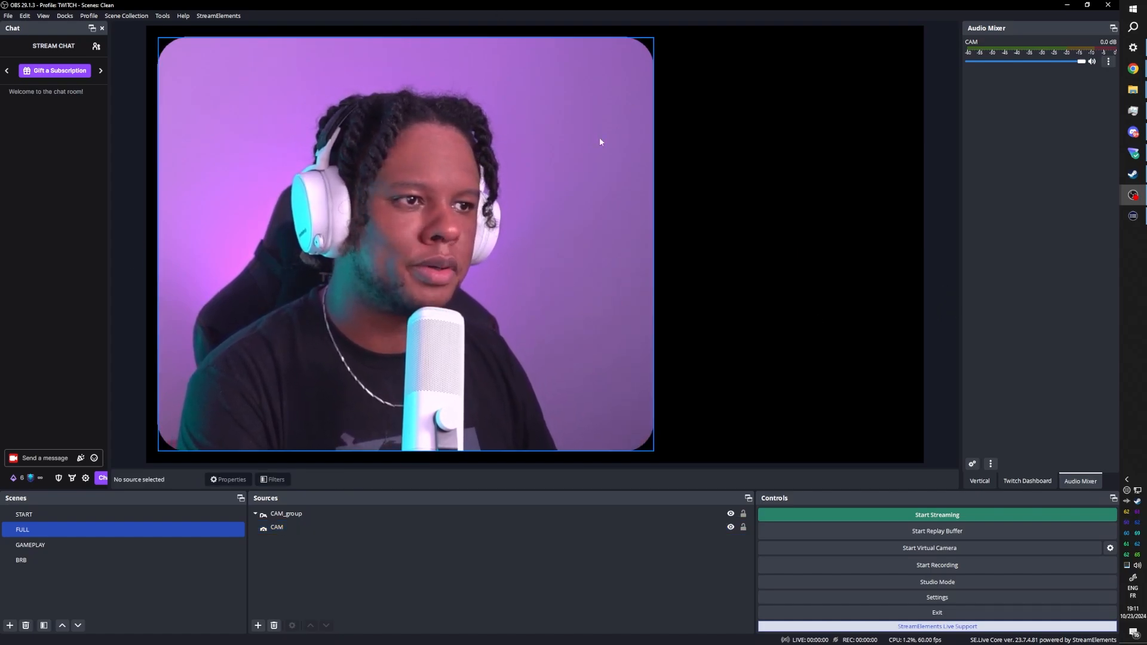
{"action": "left_click", "coordinate": [359, 513]}
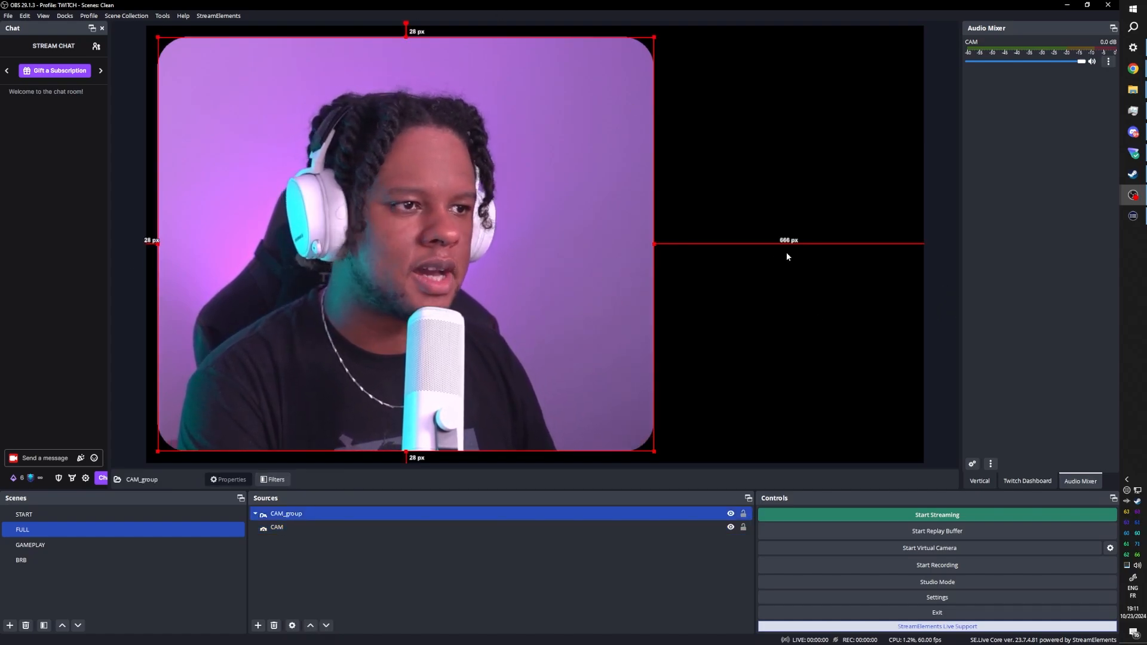
{"action": "left_click", "coordinate": [284, 527]}
{"action": "left_click_drag", "start_coordinate": [652, 246], "coordinate": [723, 236]}
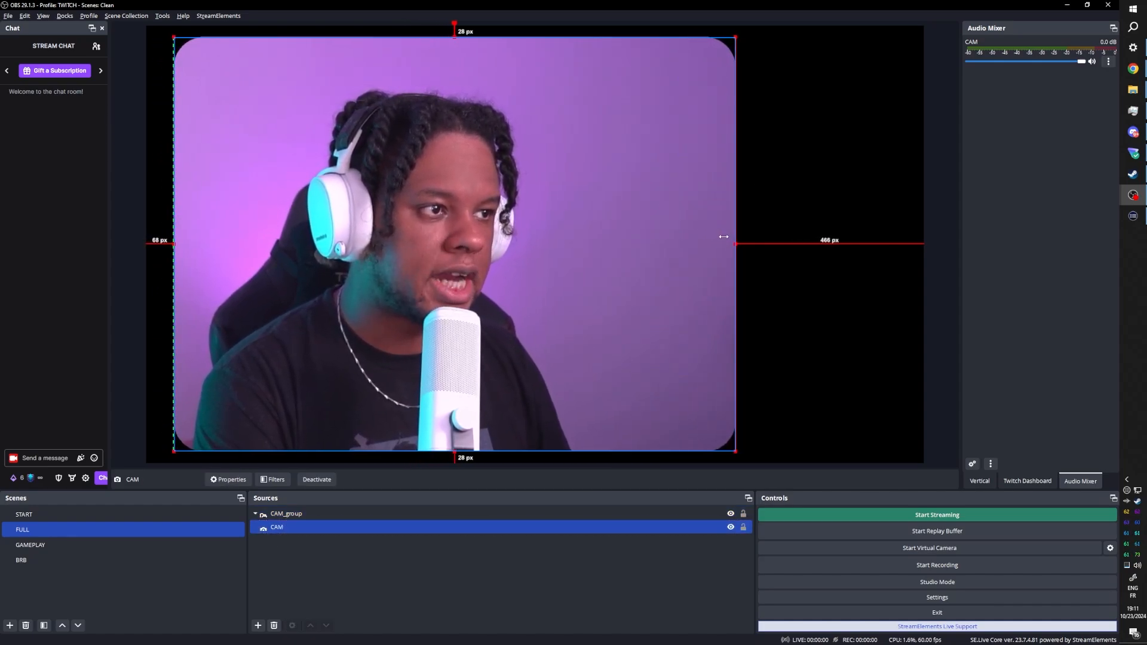
{"action": "left_click", "coordinate": [423, 567]}
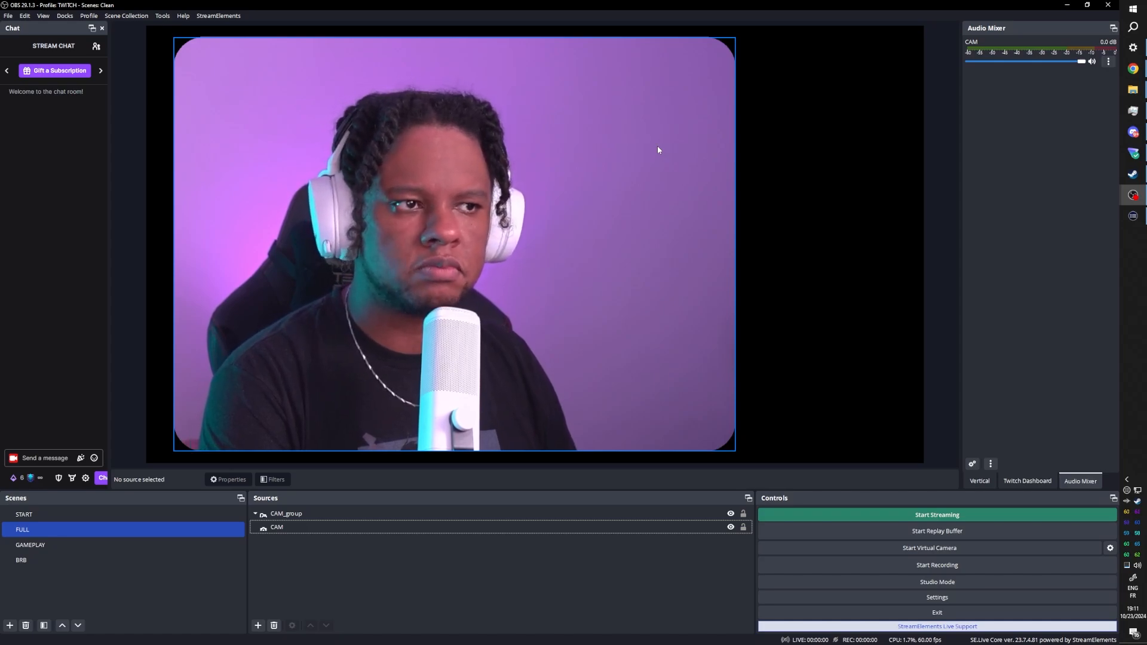
{"action": "left_click", "coordinate": [639, 233]}
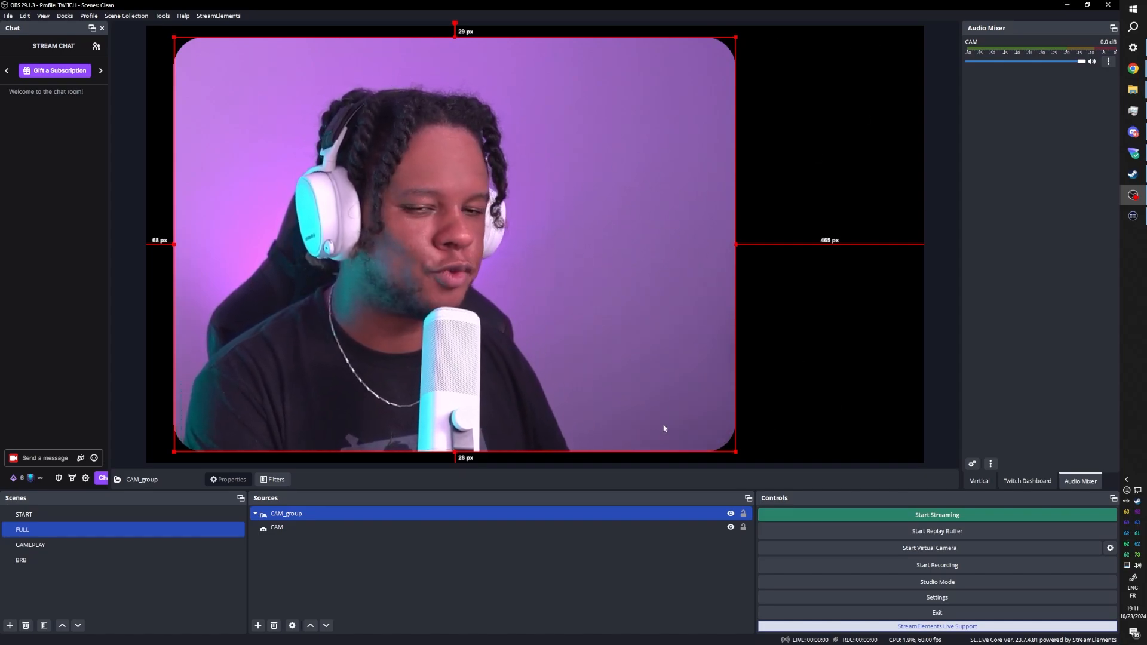
{"action": "left_click", "coordinate": [311, 529]}
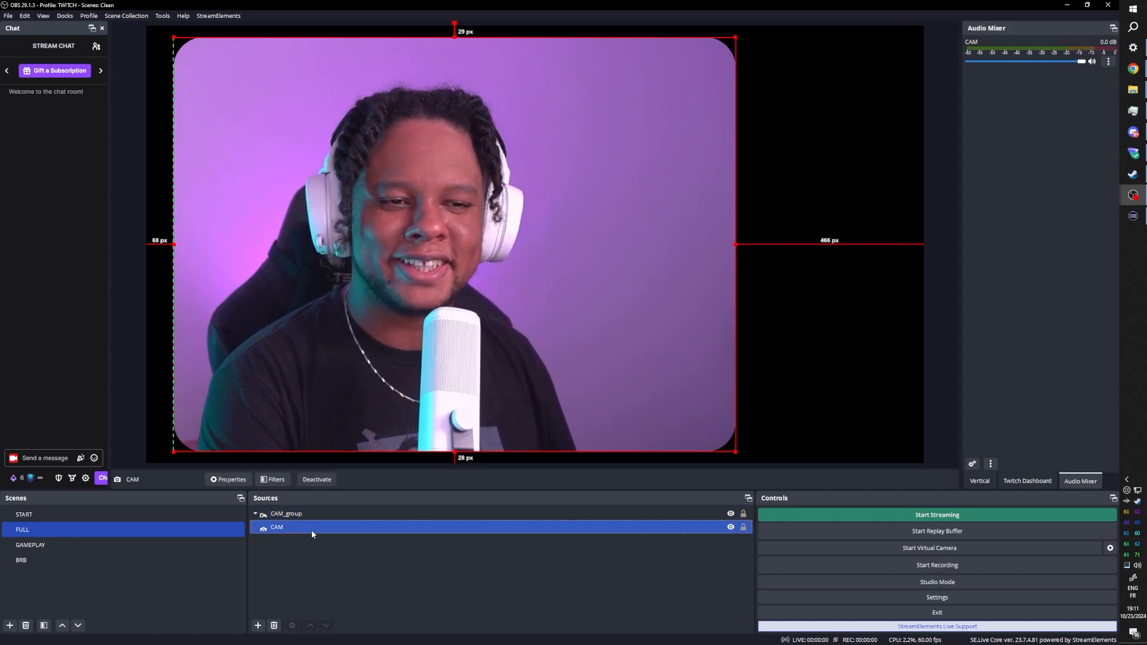
{"action": "left_click", "coordinate": [321, 514], "text": "ctrl"}
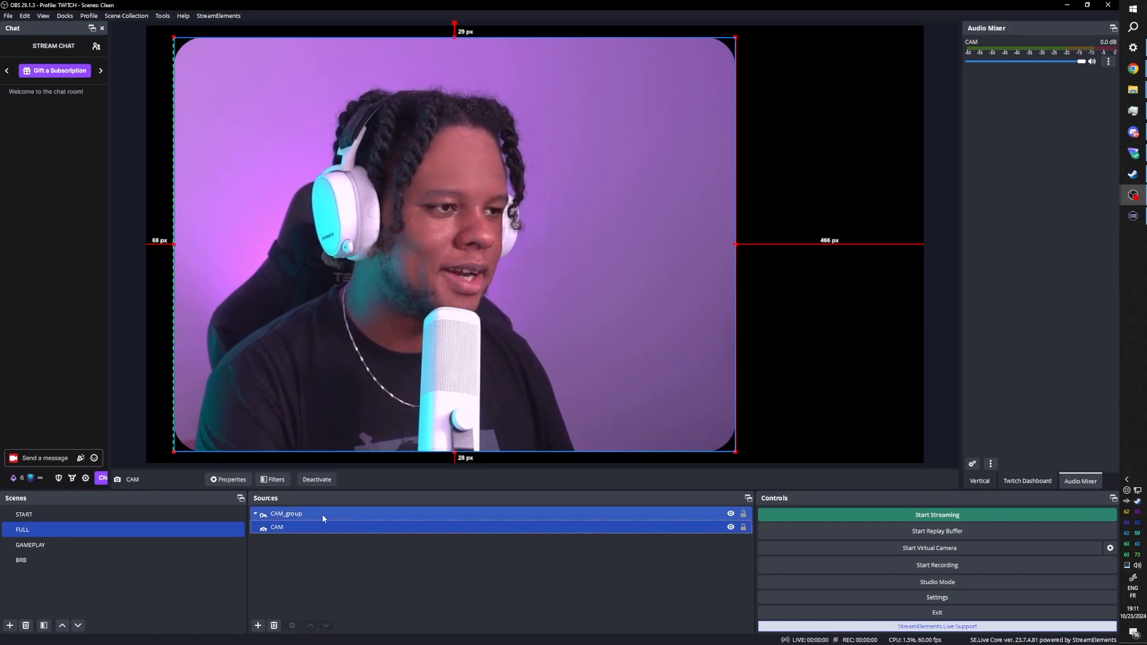
{"action": "left_click", "coordinate": [314, 579]}
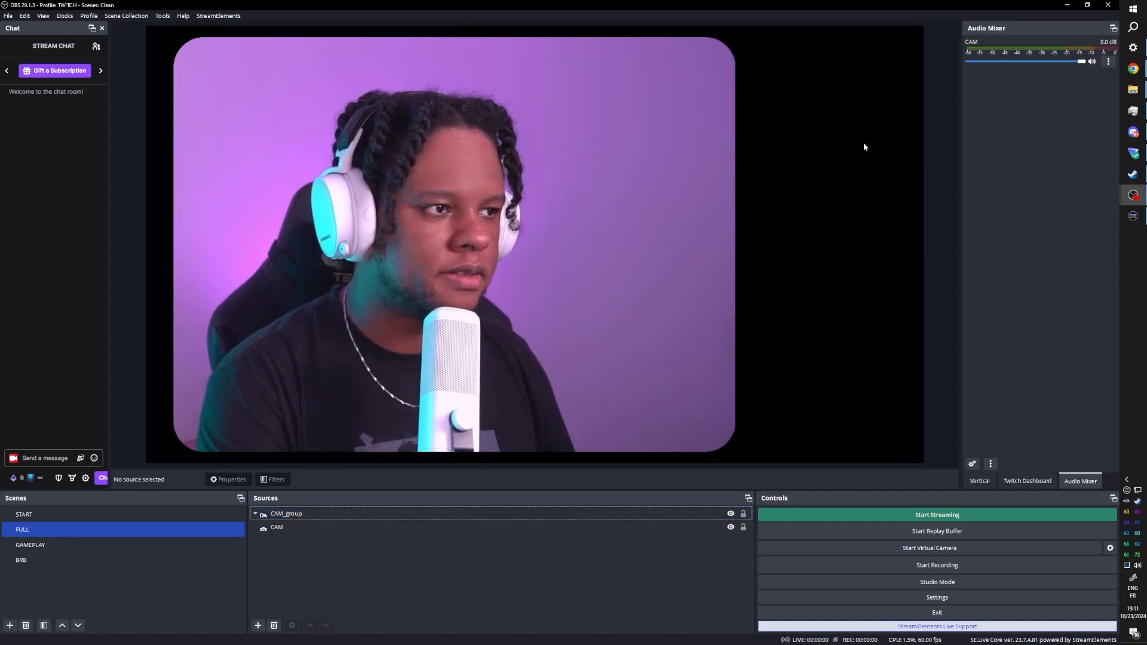
{"action": "left_click", "coordinate": [292, 529]}
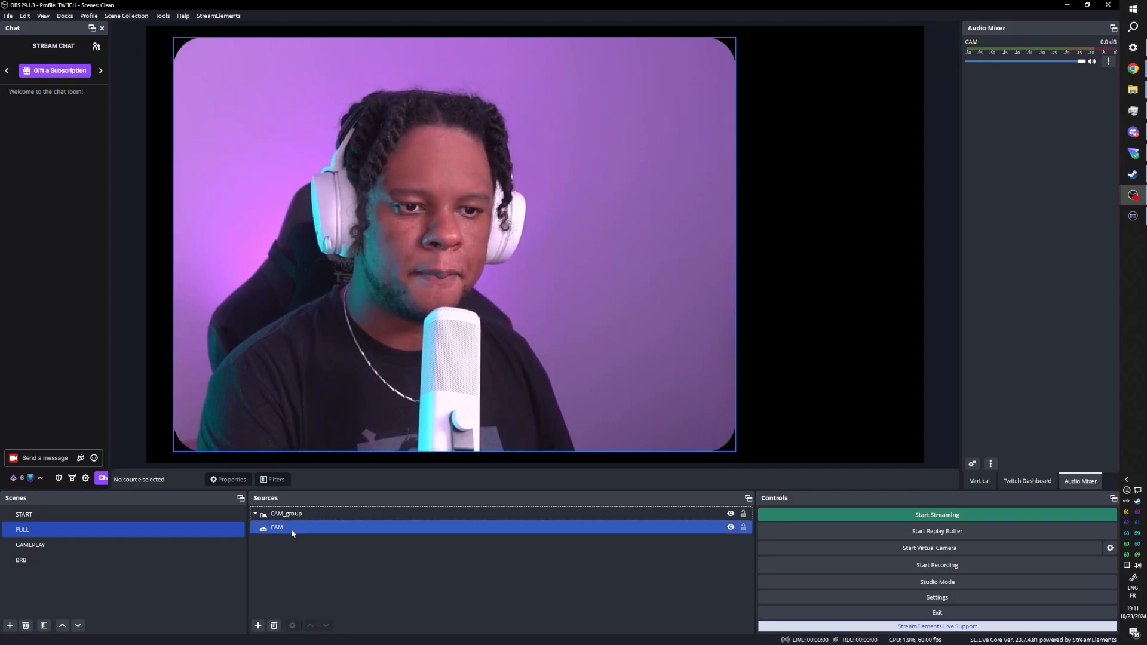
Step: Copy the Background color source from the START scene and paste it as a reference into the FULL scene
{"action": "left_click", "coordinate": [153, 517]}
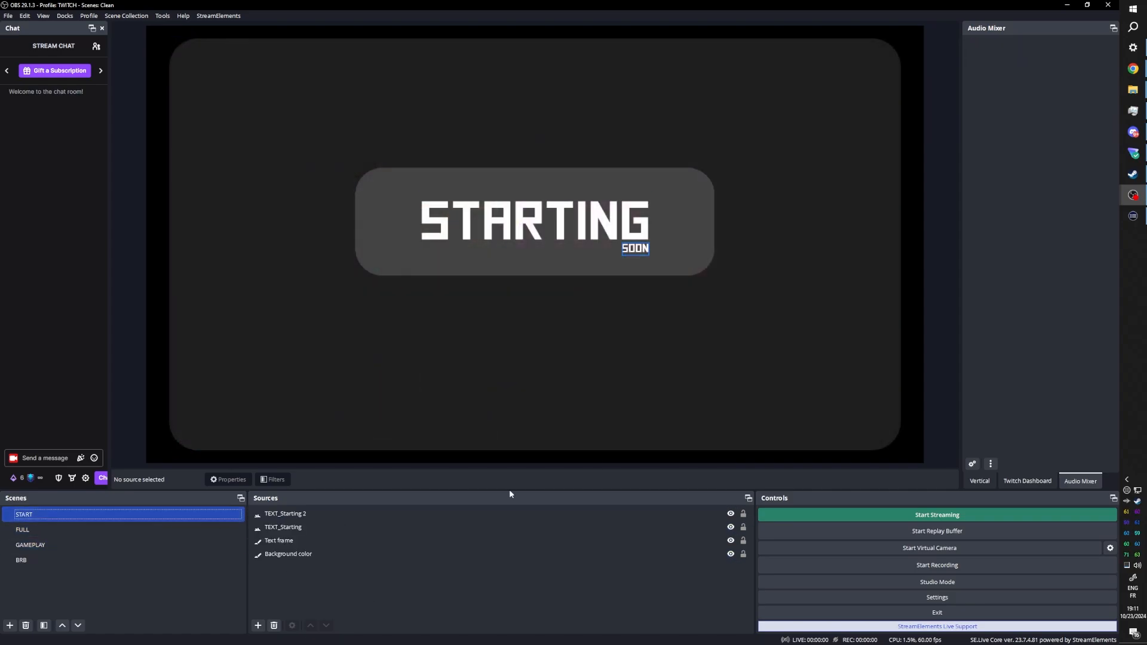
{"action": "left_click", "coordinate": [370, 553]}
{"action": "left_click", "coordinate": [366, 546], "text": "ctrl"}
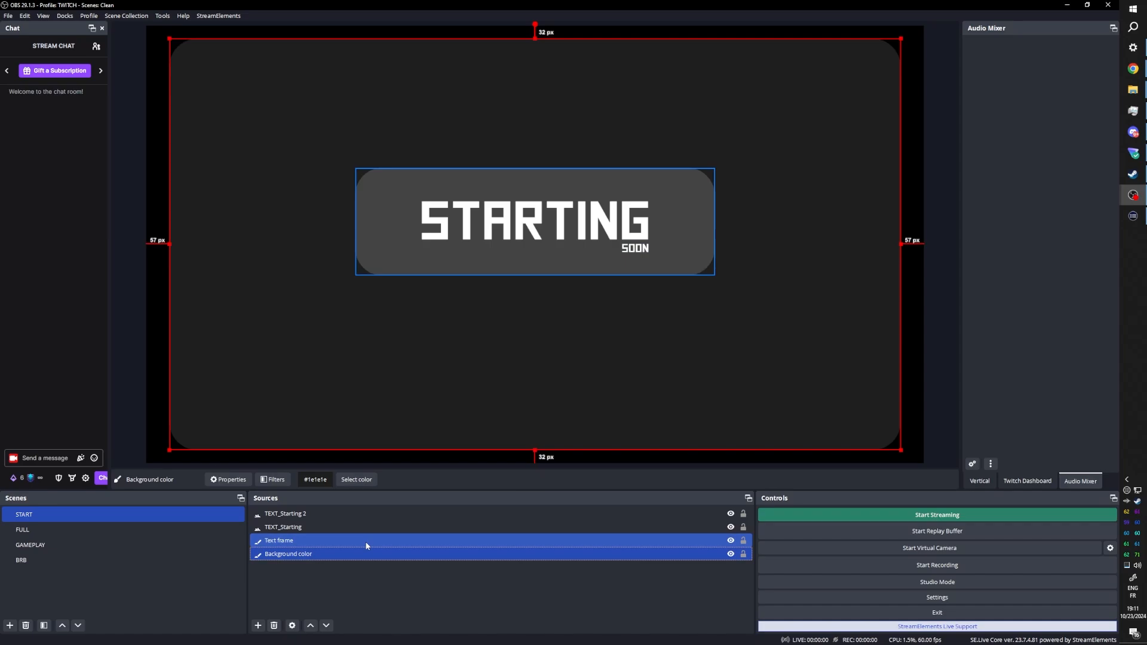
{"action": "left_click", "coordinate": [361, 543], "text": "ctrl"}
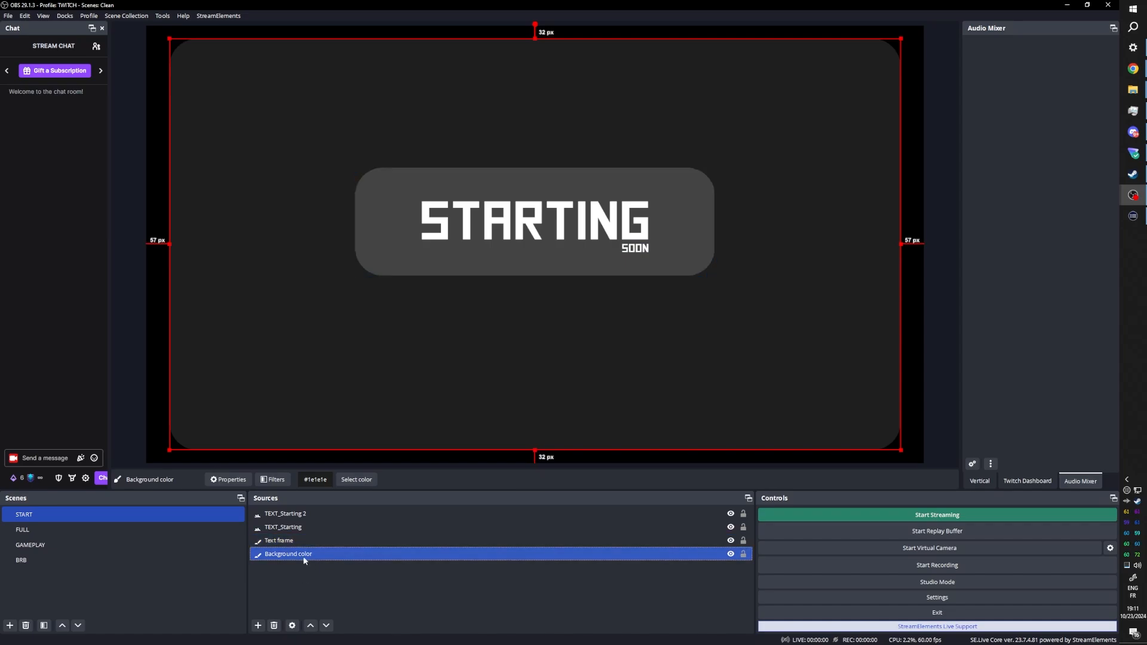
{"action": "left_click", "coordinate": [42, 531]}
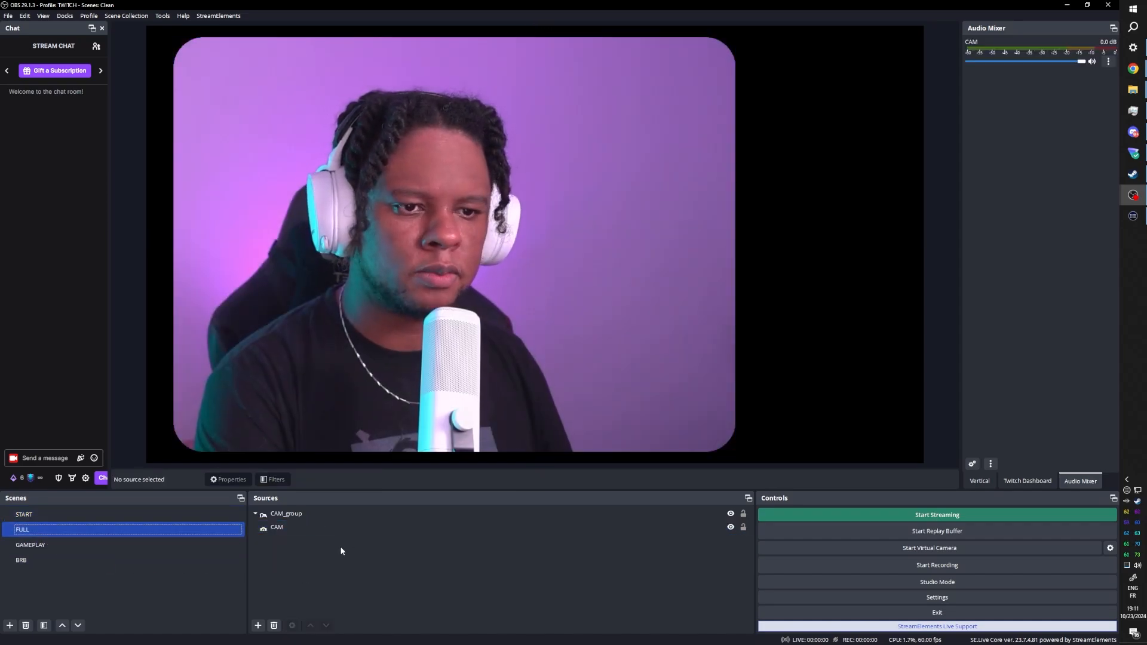
{"action": "right_click", "coordinate": [315, 559]}
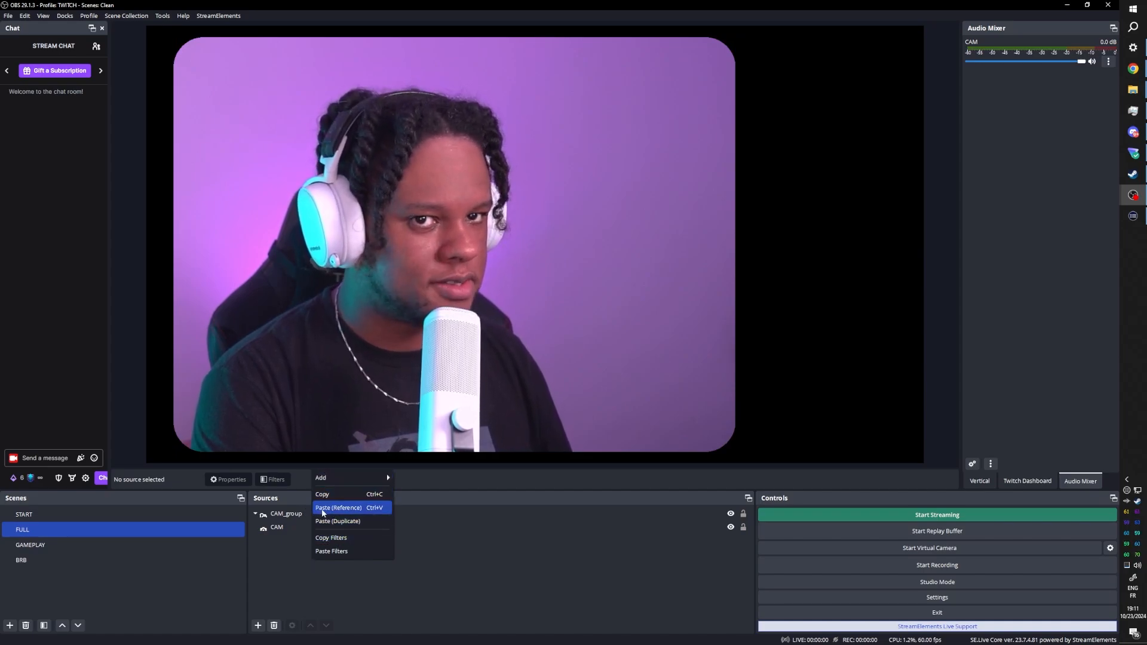
{"action": "left_click", "coordinate": [323, 508]}
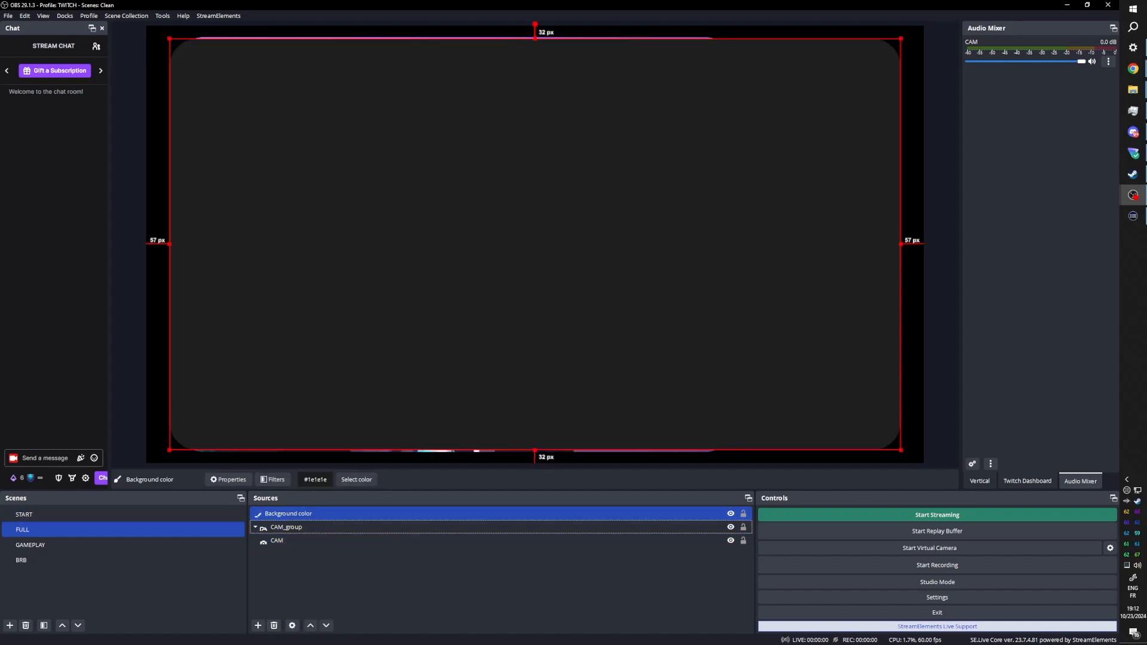
Step: Try the color #55ffff on the referenced Background color, compare it in START and FULL, and undo the color change
{"action": "left_click", "coordinate": [42, 512]}
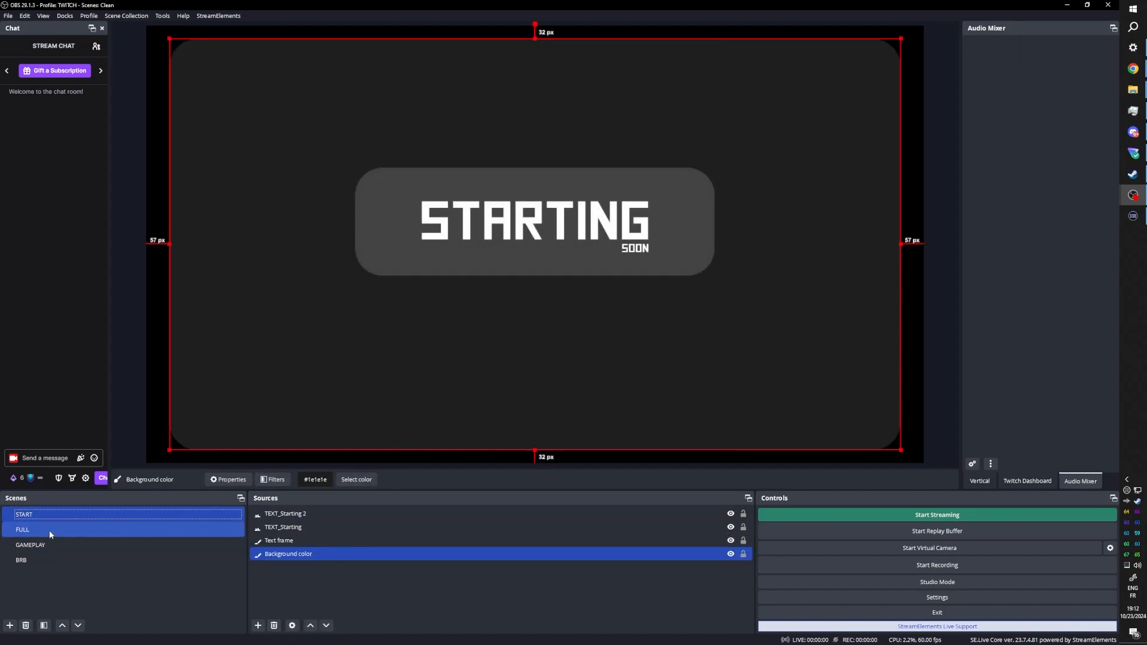
{"action": "left_click", "coordinate": [49, 529]}
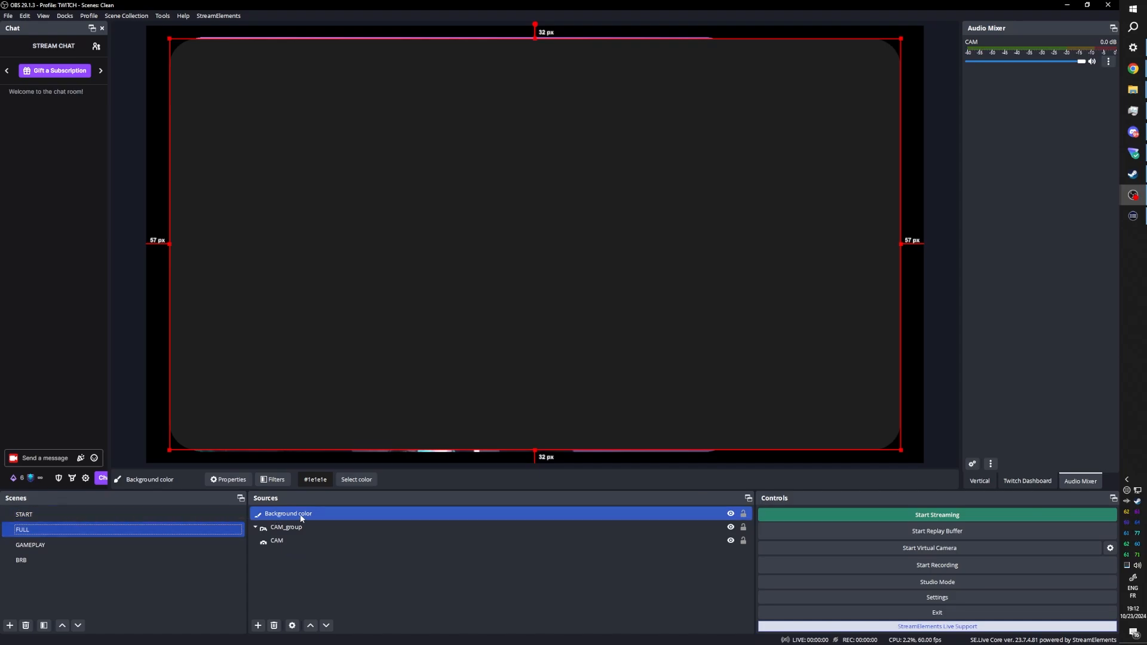
{"action": "left_click", "coordinate": [357, 480]}
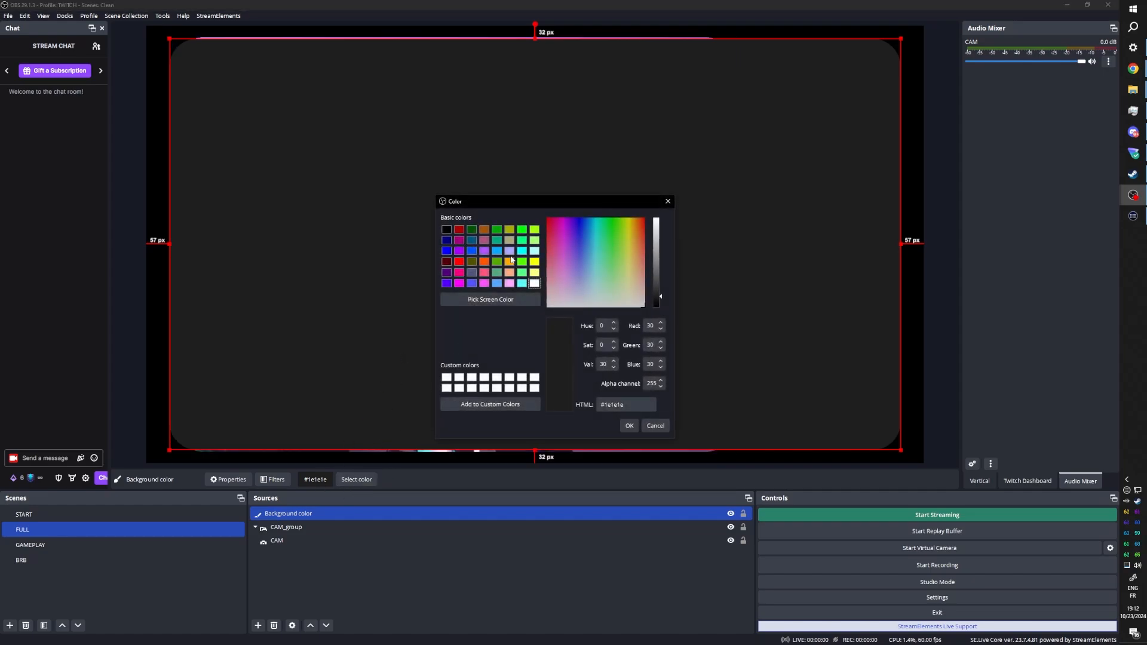
{"action": "left_click", "coordinate": [629, 425]}
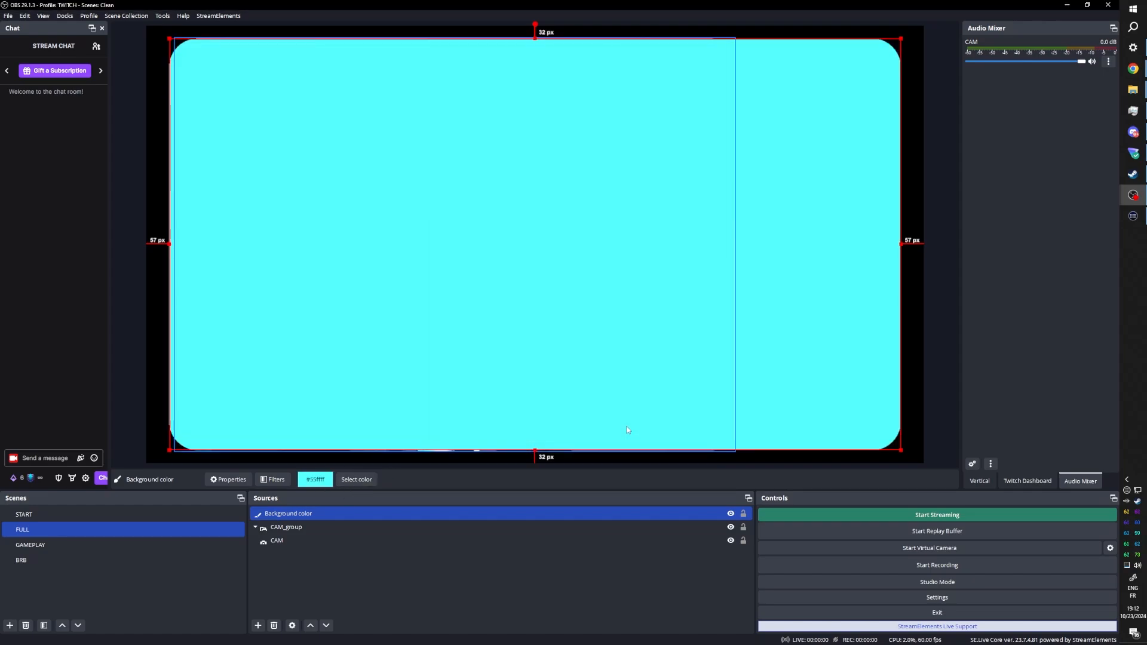
{"action": "left_click", "coordinate": [47, 518]}
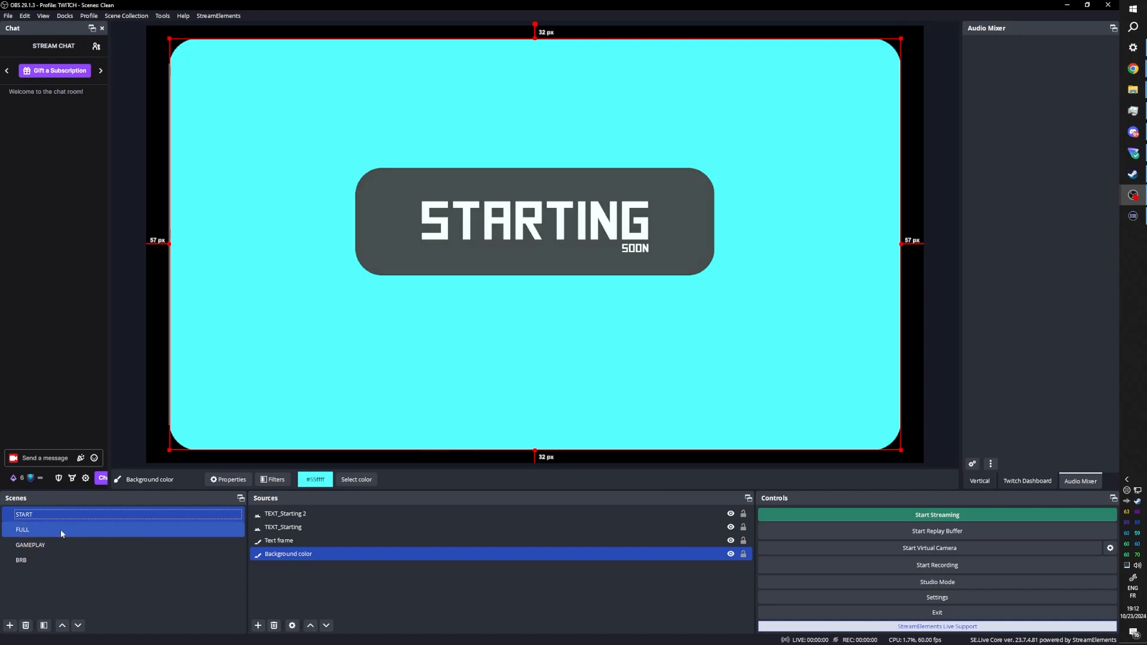
{"action": "left_click", "coordinate": [60, 529]}
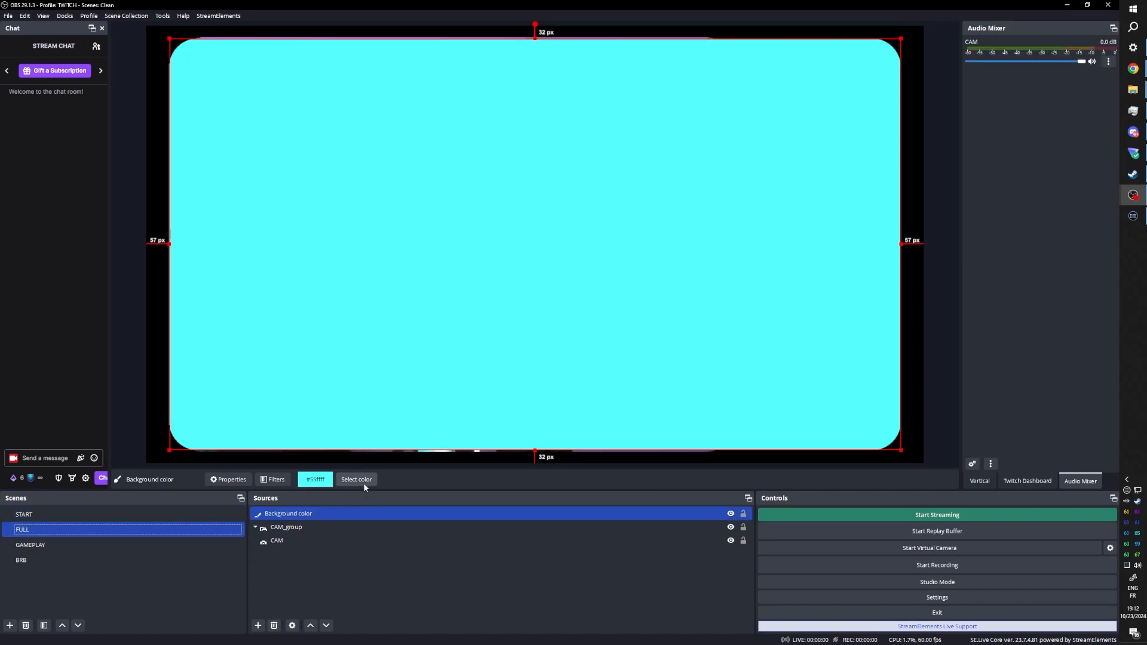
{"action": "key", "text": "ctrl+z"}
{"action": "left_click", "coordinate": [333, 564]}
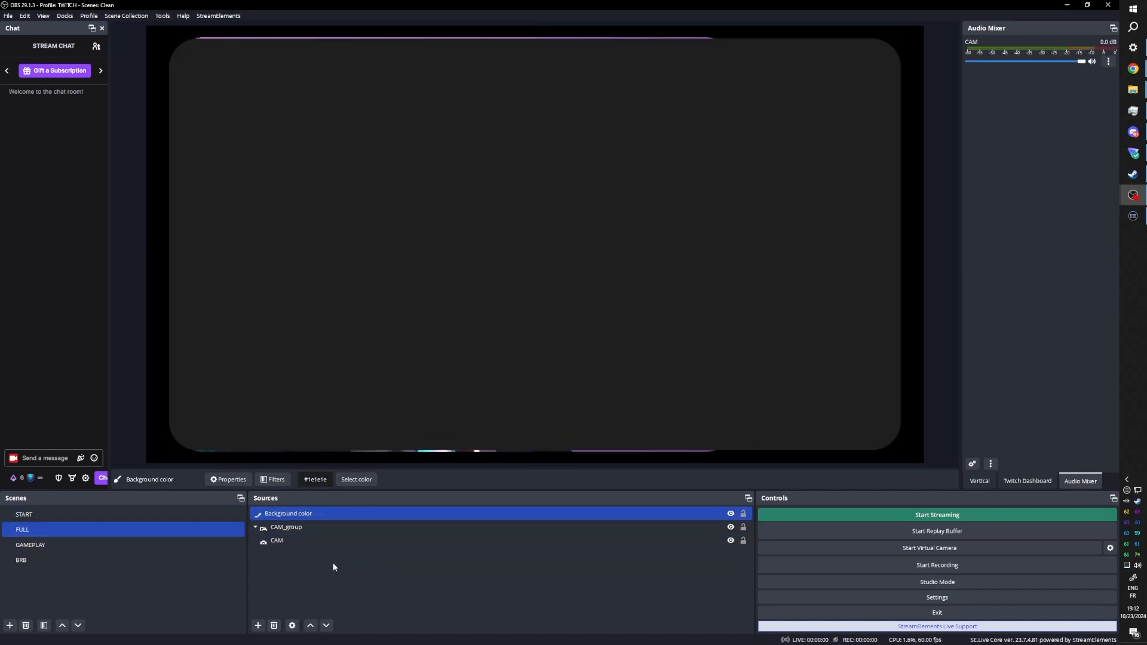
Step: Collapse CAM_group and place the Background color source beneath it in the FULL scene's source order
{"action": "left_click", "coordinate": [295, 513]}
{"action": "left_click", "coordinate": [253, 529]}
{"action": "left_click", "coordinate": [255, 528]}
{"action": "left_click", "coordinate": [292, 514]}
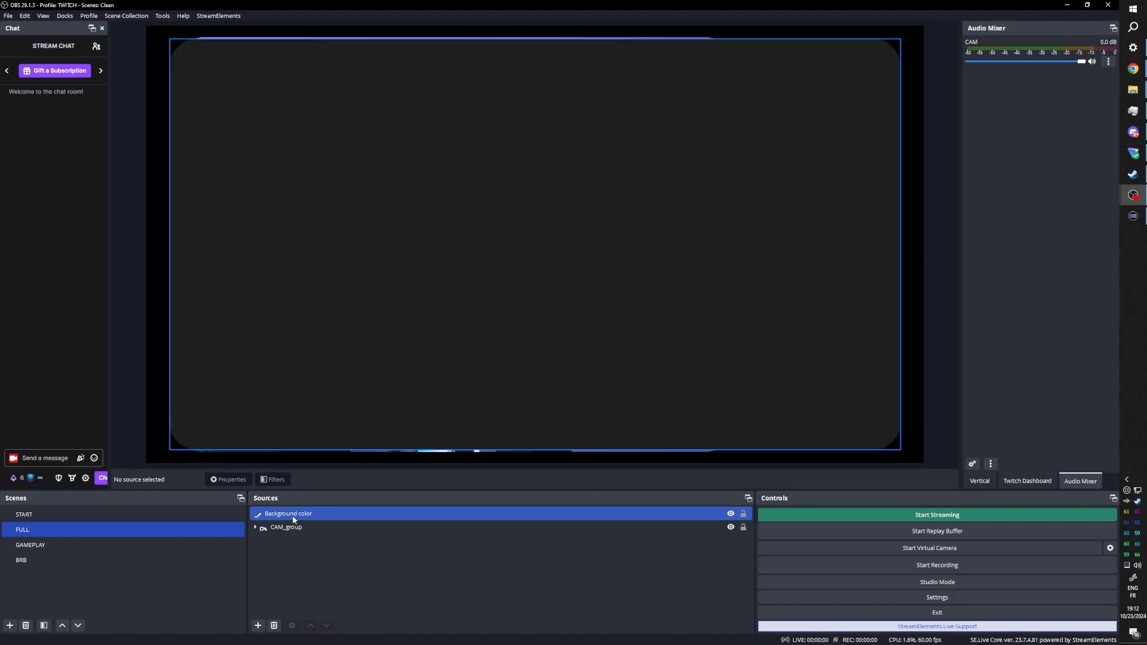
{"action": "left_click_drag", "start_coordinate": [292, 515], "coordinate": [292, 547]}
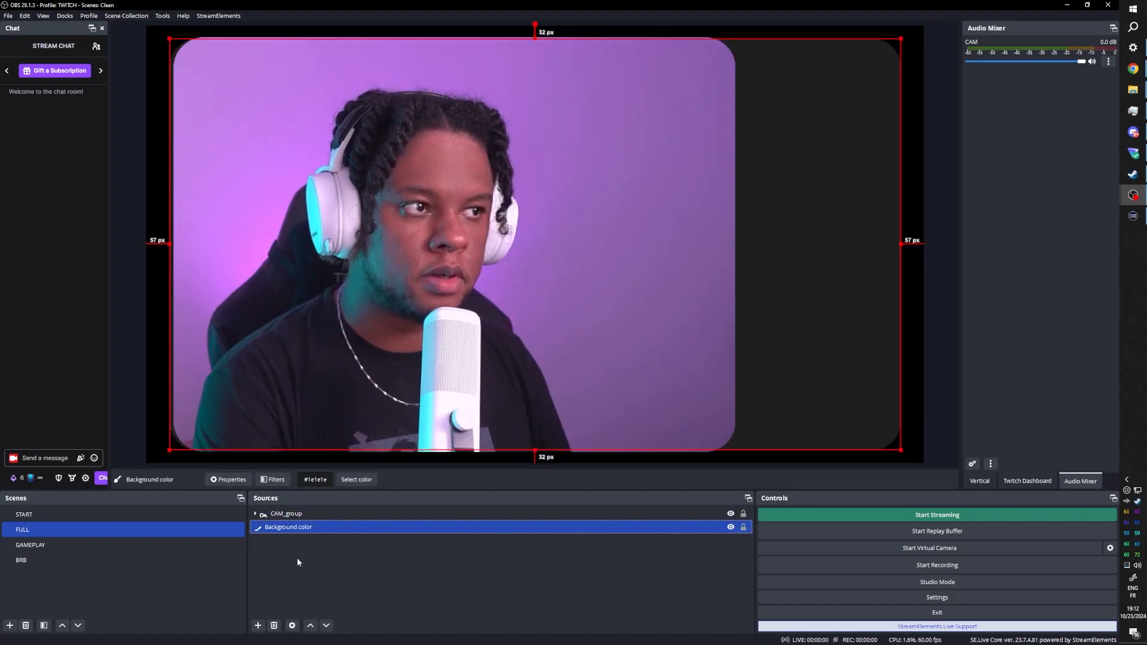
{"action": "left_click", "coordinate": [297, 562]}
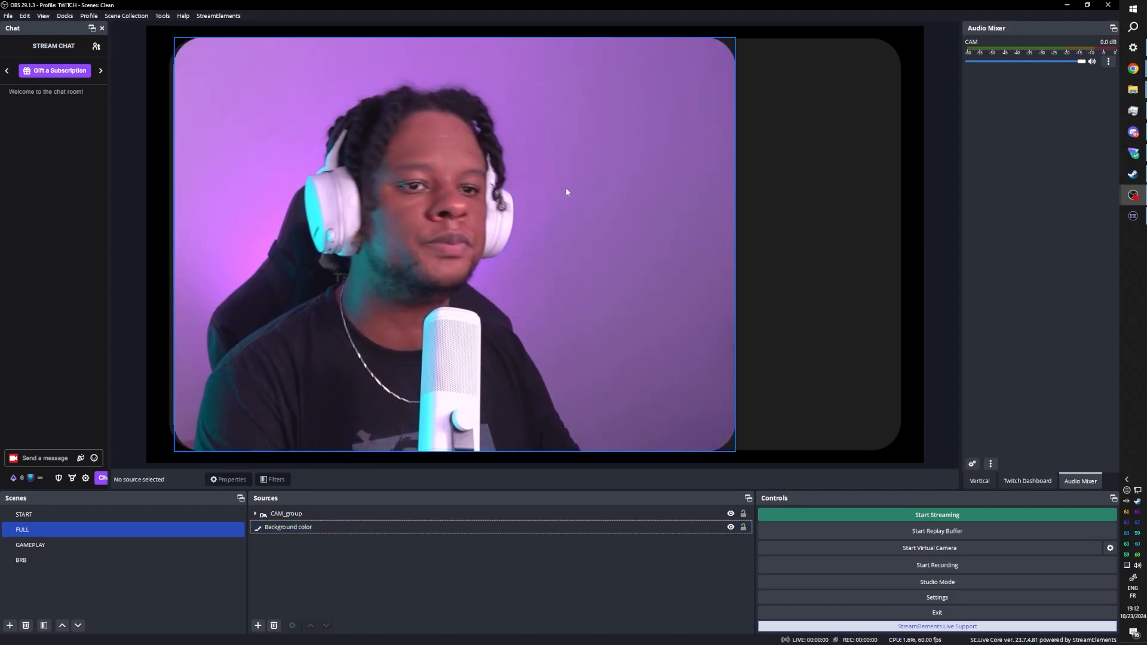
Step: Enlarge the Background color source in FULL from opposite corners until it fills the whole canvas
{"action": "left_click", "coordinate": [810, 258]}
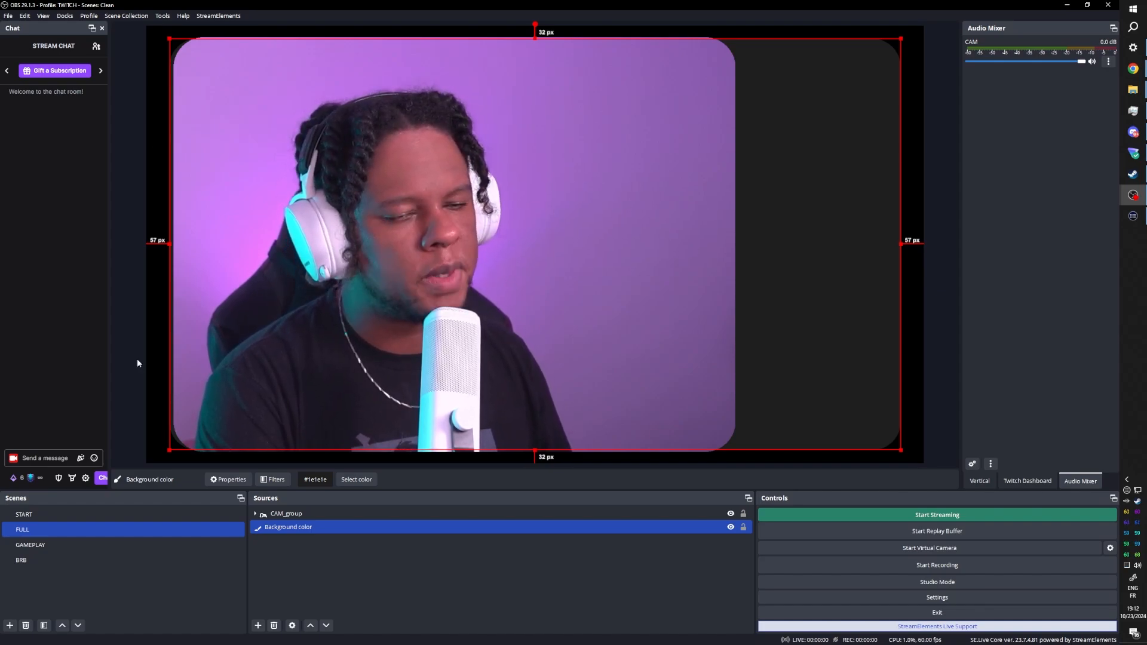
{"action": "left_click_drag", "start_coordinate": [170, 451], "coordinate": [161, 461]}
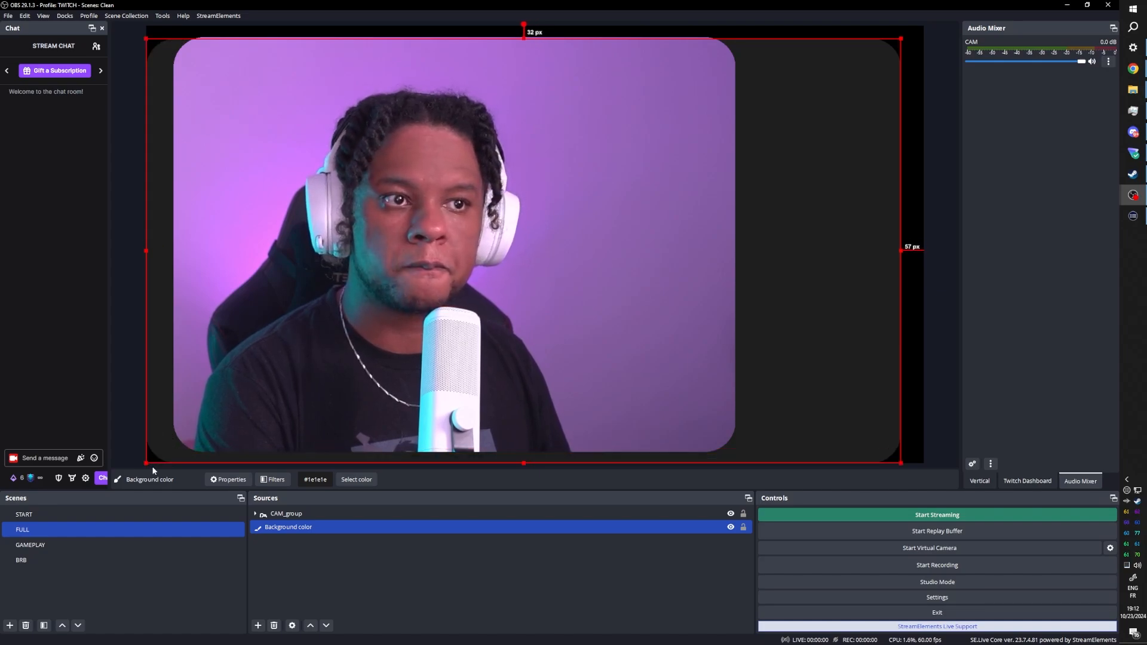
{"action": "left_click_drag", "start_coordinate": [905, 43], "coordinate": [924, 34]}
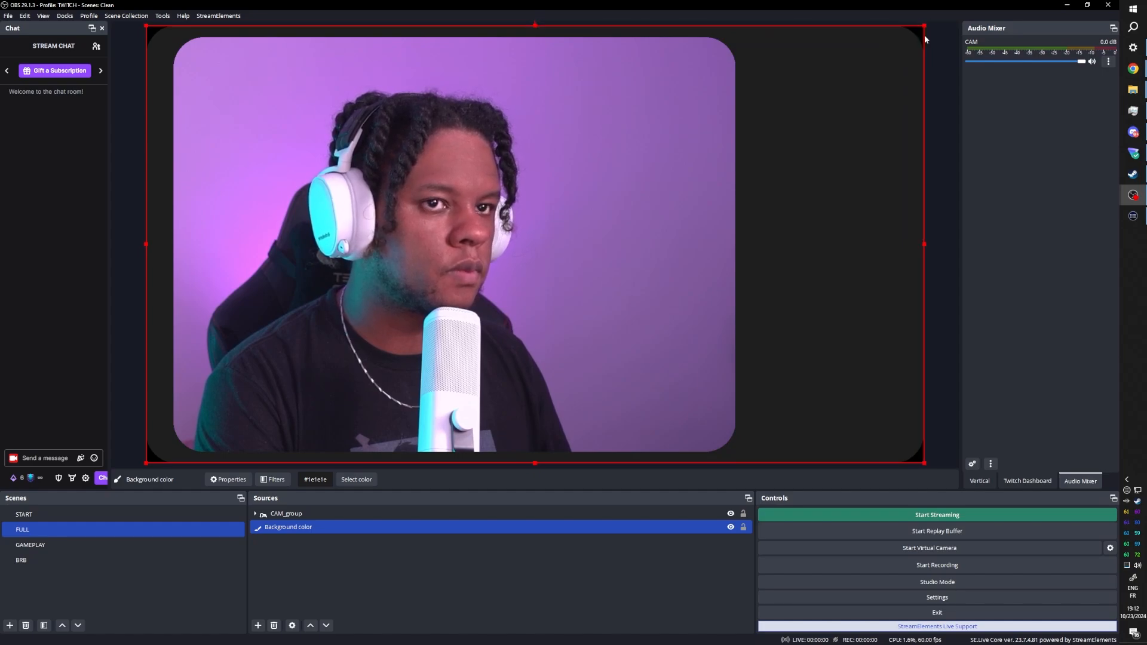
{"action": "left_click", "coordinate": [136, 244]}
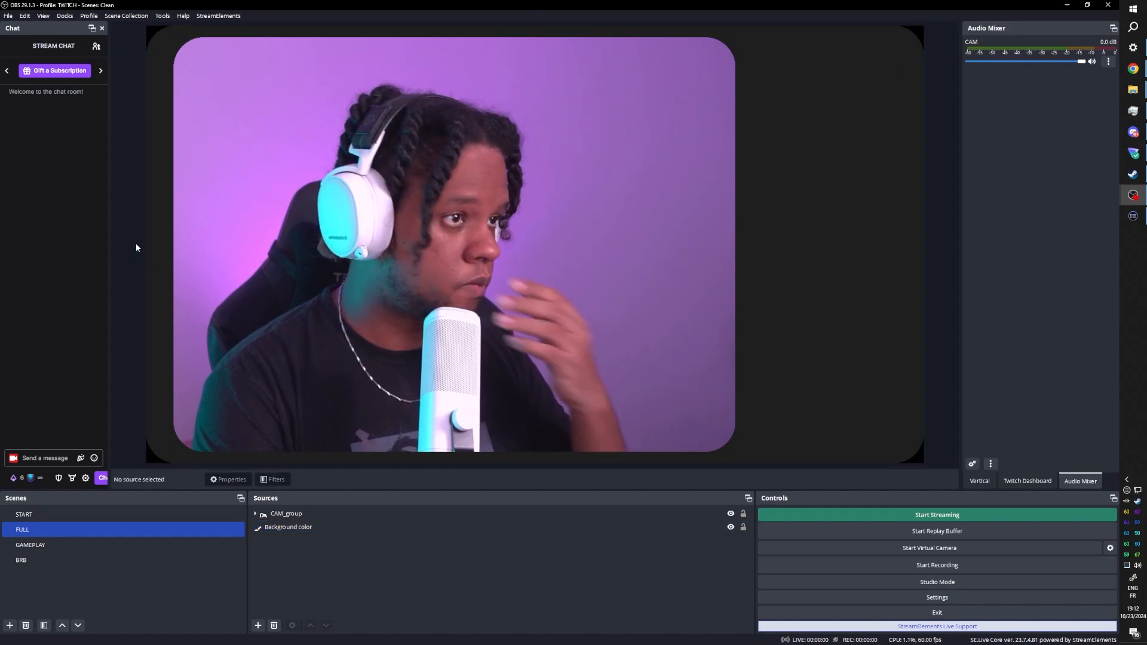
{"action": "left_click", "coordinate": [149, 227]}
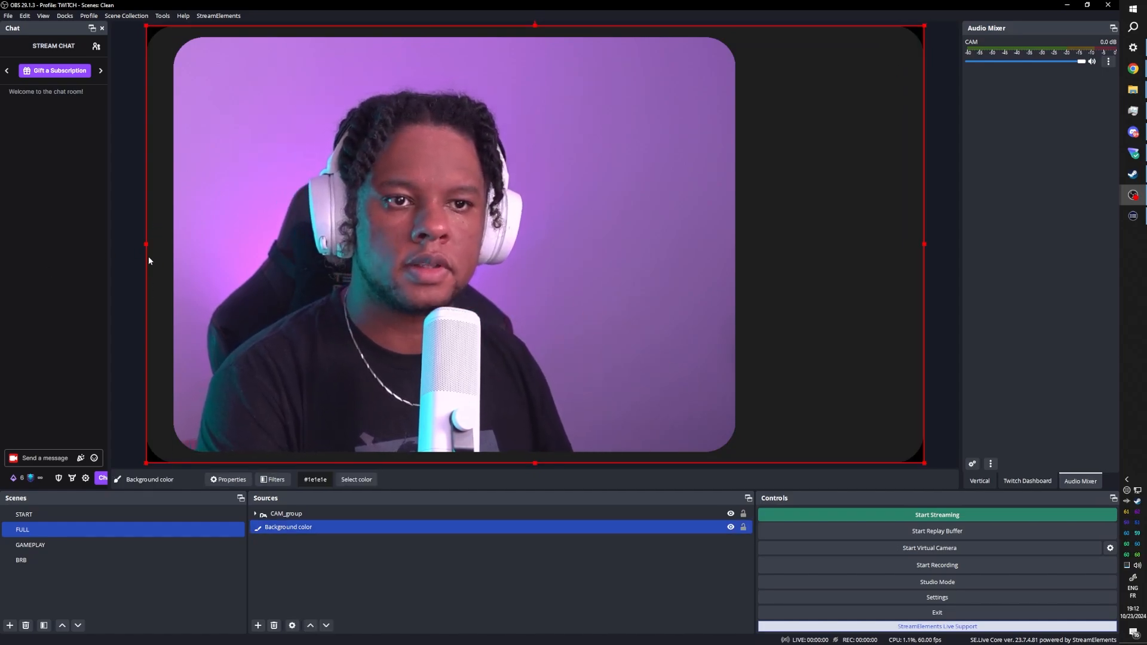
Step: Shrink the Background color source from opposite corners, leaving about 23 px at the canvas sides and 13 px above and below
{"action": "left_click", "coordinate": [144, 464]}
{"action": "left_click", "coordinate": [153, 430]}
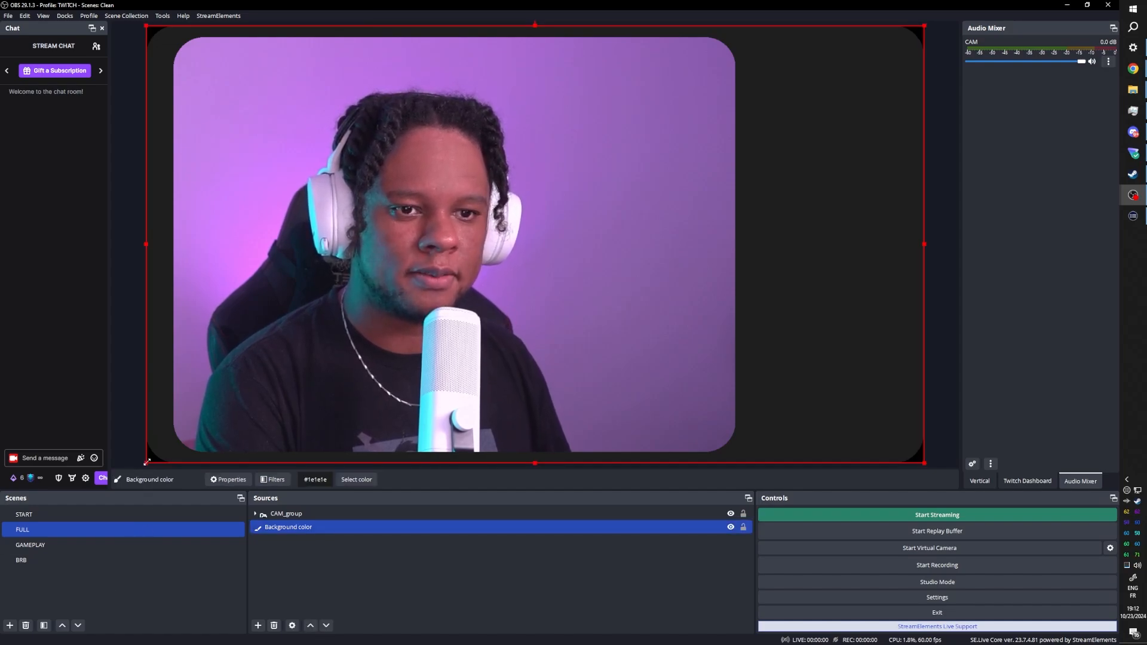
{"action": "left_click_drag", "start_coordinate": [147, 462], "coordinate": [159, 455]}
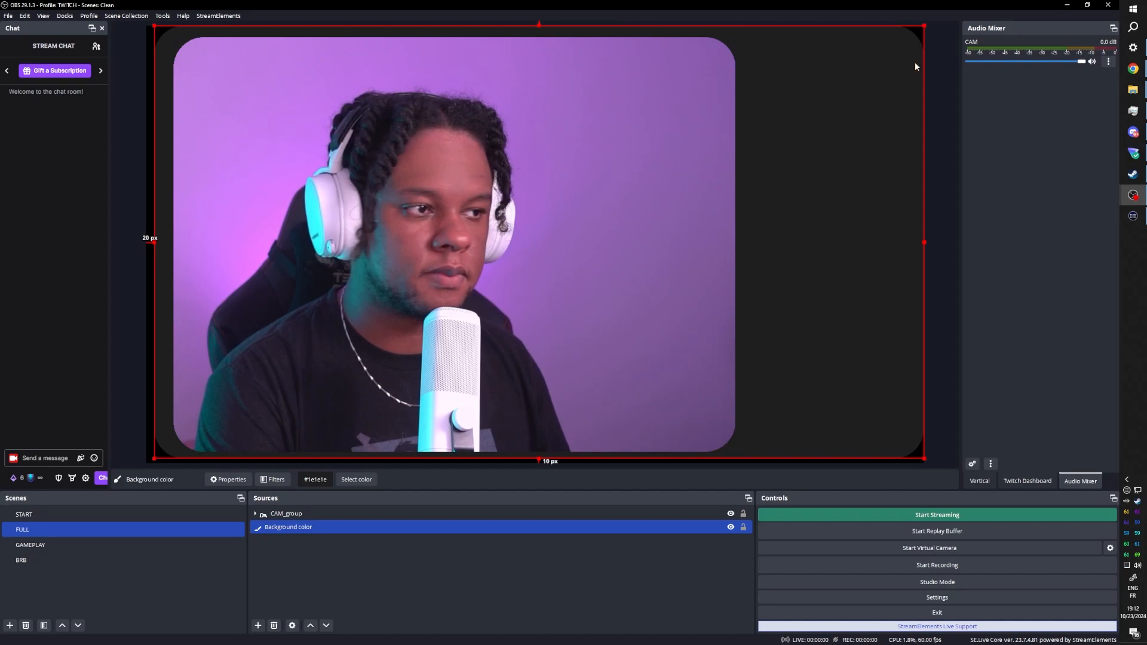
{"action": "left_click_drag", "start_coordinate": [924, 27], "coordinate": [916, 30]}
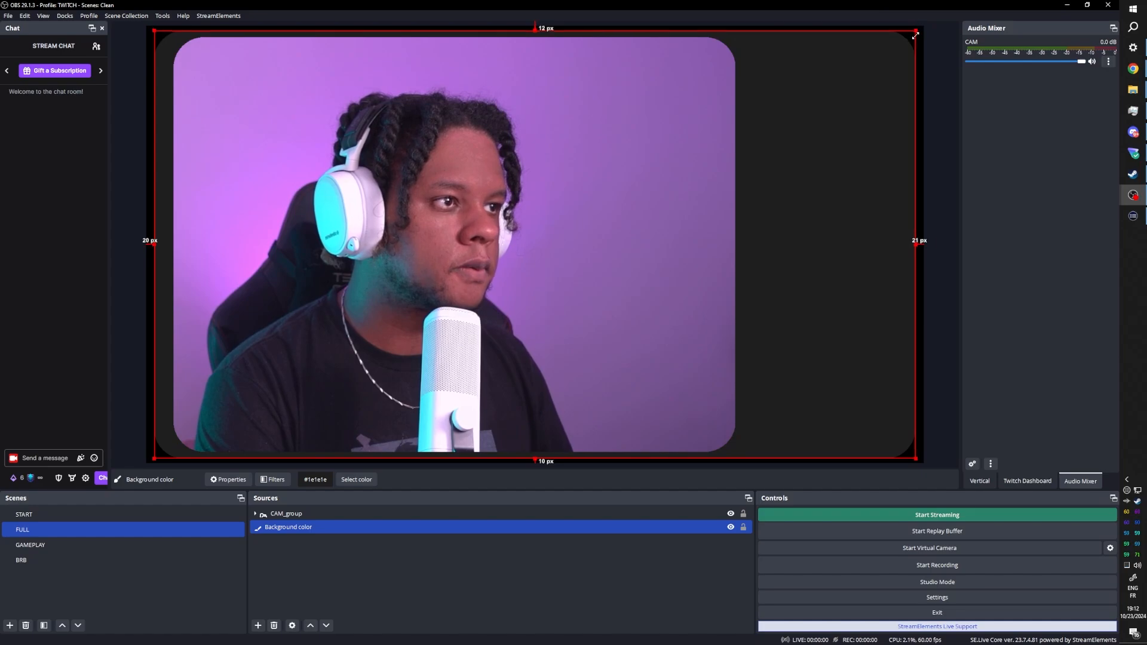
{"action": "left_click_drag", "start_coordinate": [915, 36], "coordinate": [909, 38]}
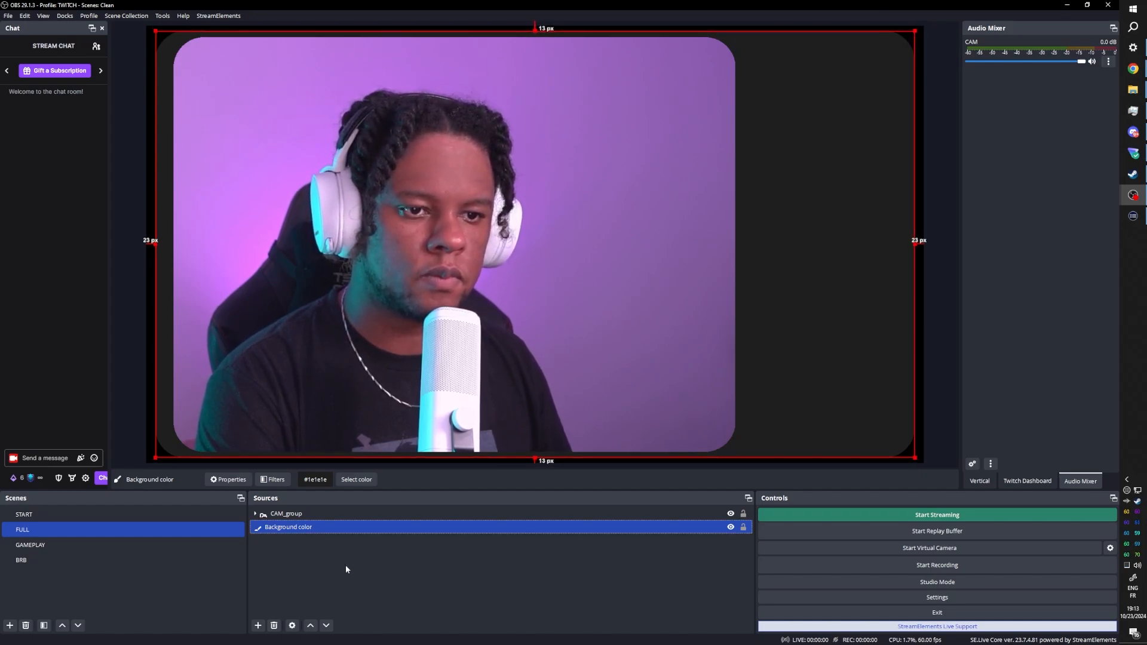
Step: Adjust CAM_group slightly, expand it, and crop the left side of the CAM source inside it
{"action": "left_click", "coordinate": [329, 514]}
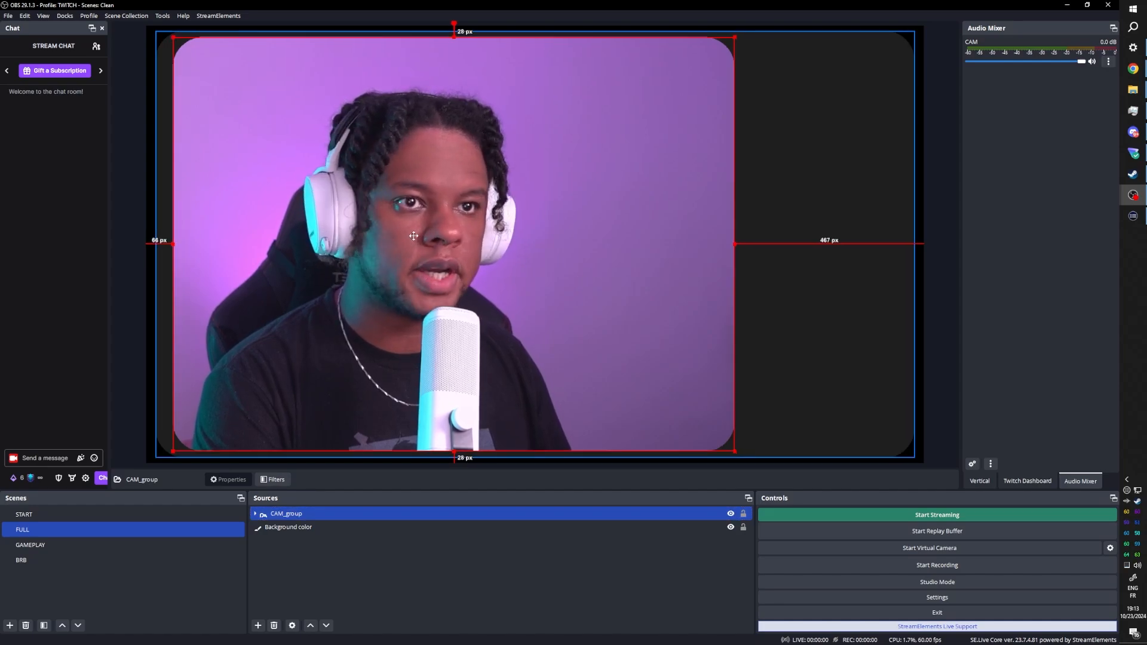
{"action": "left_click_drag", "start_coordinate": [414, 236], "coordinate": [415, 236]}
{"action": "left_click", "coordinate": [256, 513]}
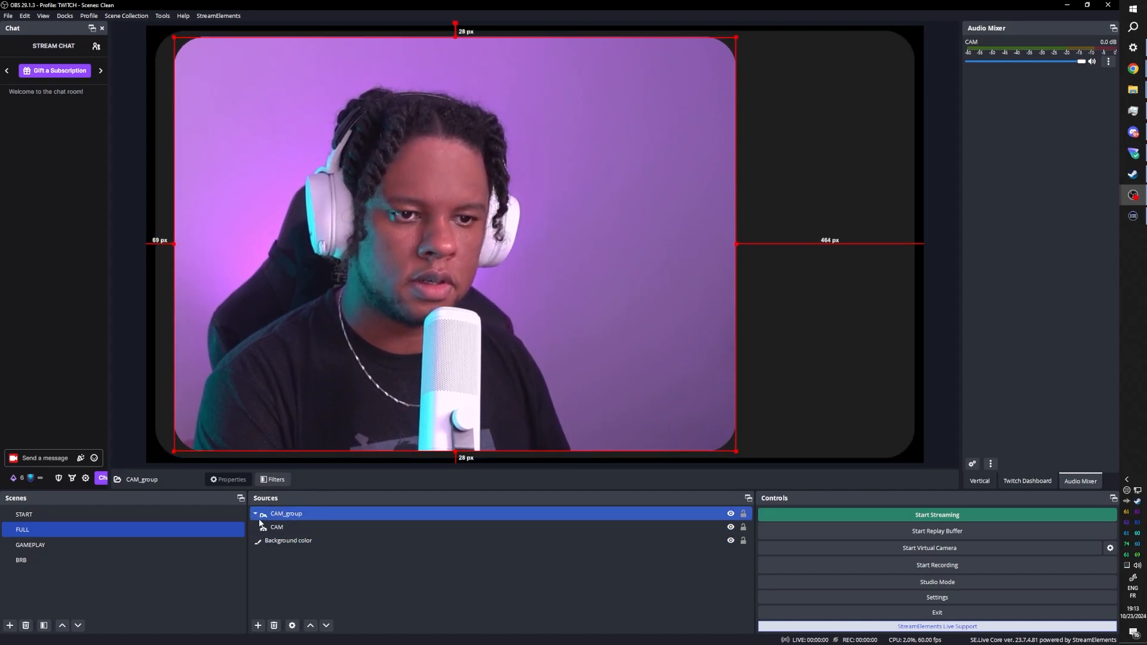
{"action": "left_click", "coordinate": [261, 526]}
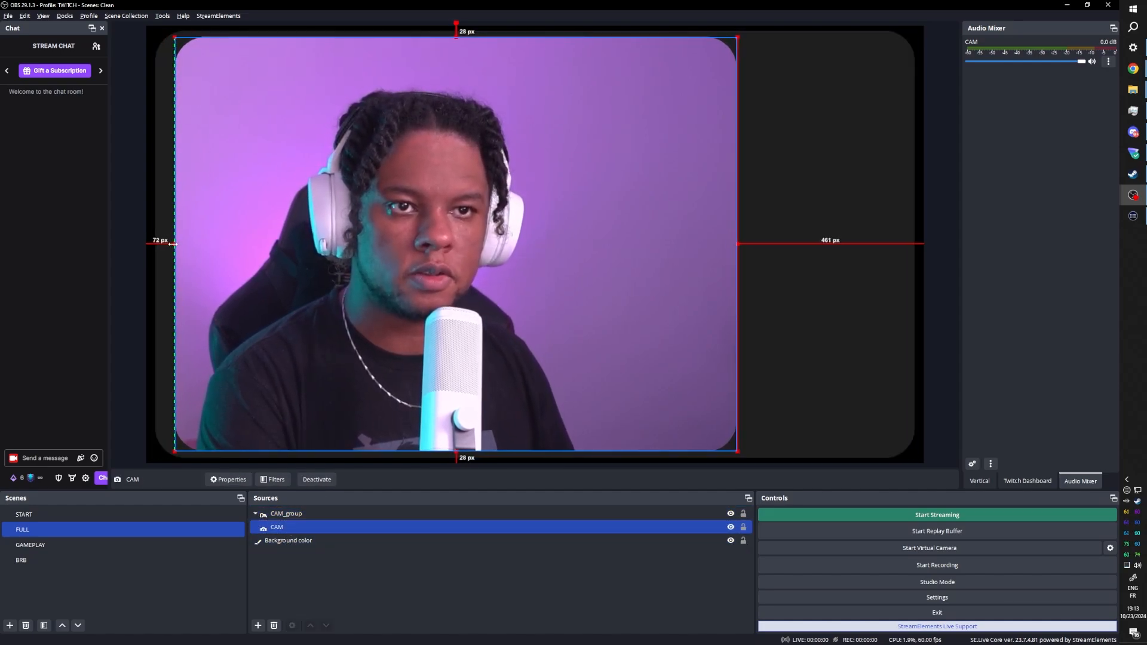
{"action": "left_click_drag", "start_coordinate": [173, 244], "coordinate": [177, 245]}
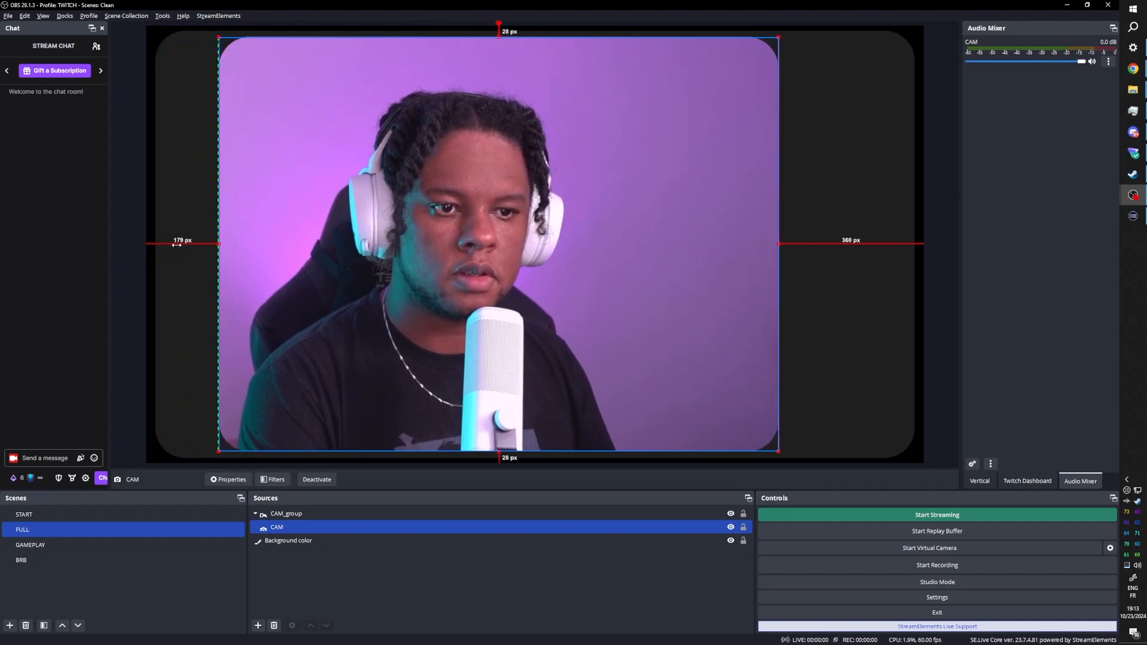
Step: Try to crop the left side of the CAM source further, and undo that change
{"action": "left_click", "coordinate": [305, 528]}
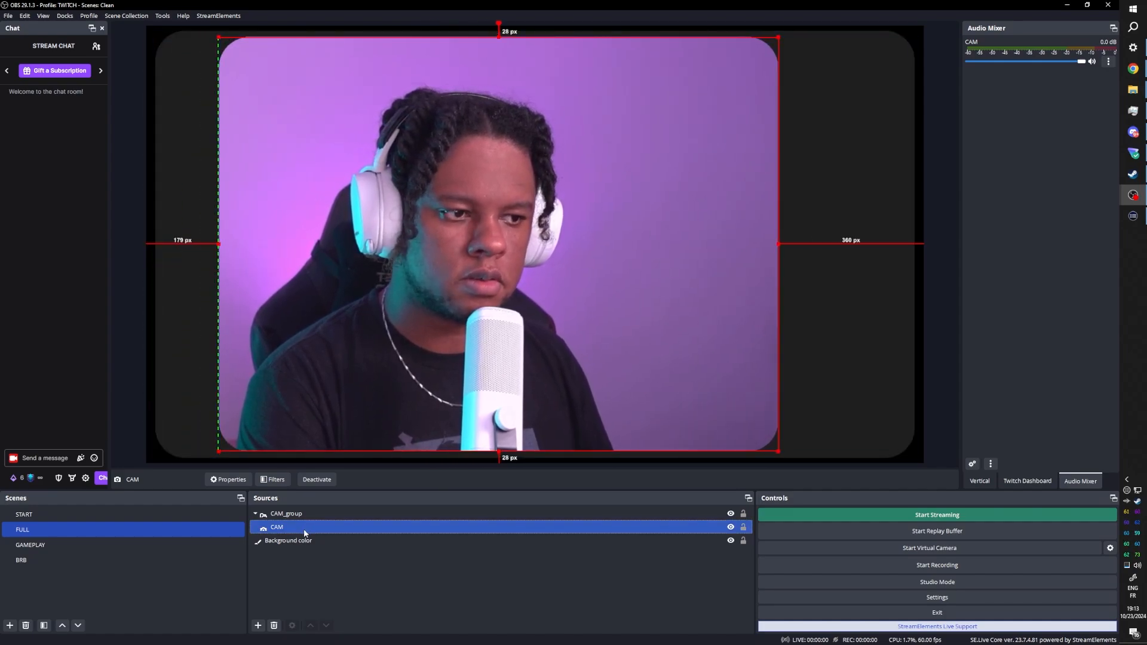
{"action": "left_click_drag", "start_coordinate": [219, 244], "coordinate": [254, 250]}
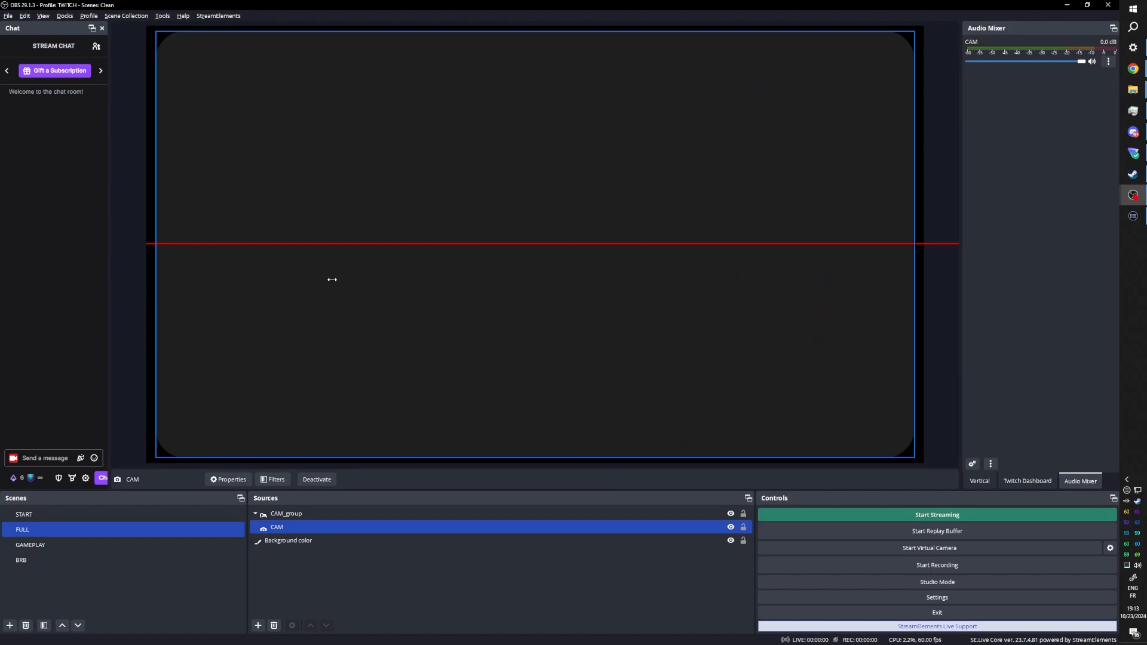
{"action": "key", "text": "ctrl+z"}
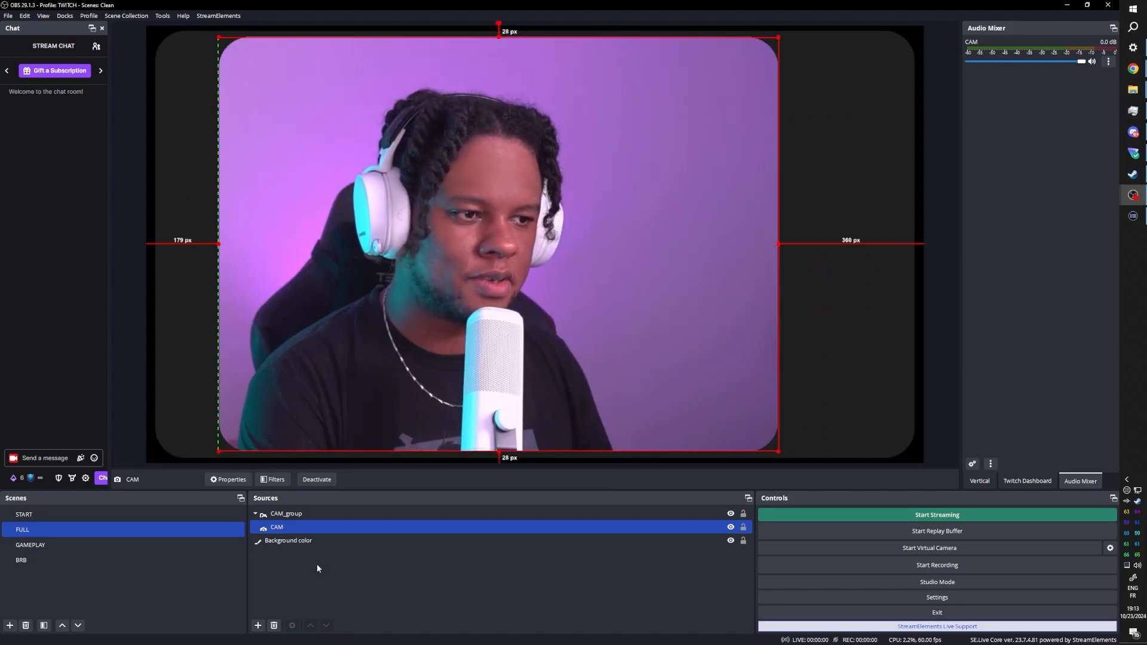
Step: Reselect CAM, crop its left and right sides narrower, and reposition it over the left part of the background
{"action": "left_click", "coordinate": [297, 587]}
{"action": "left_click", "coordinate": [281, 527]}
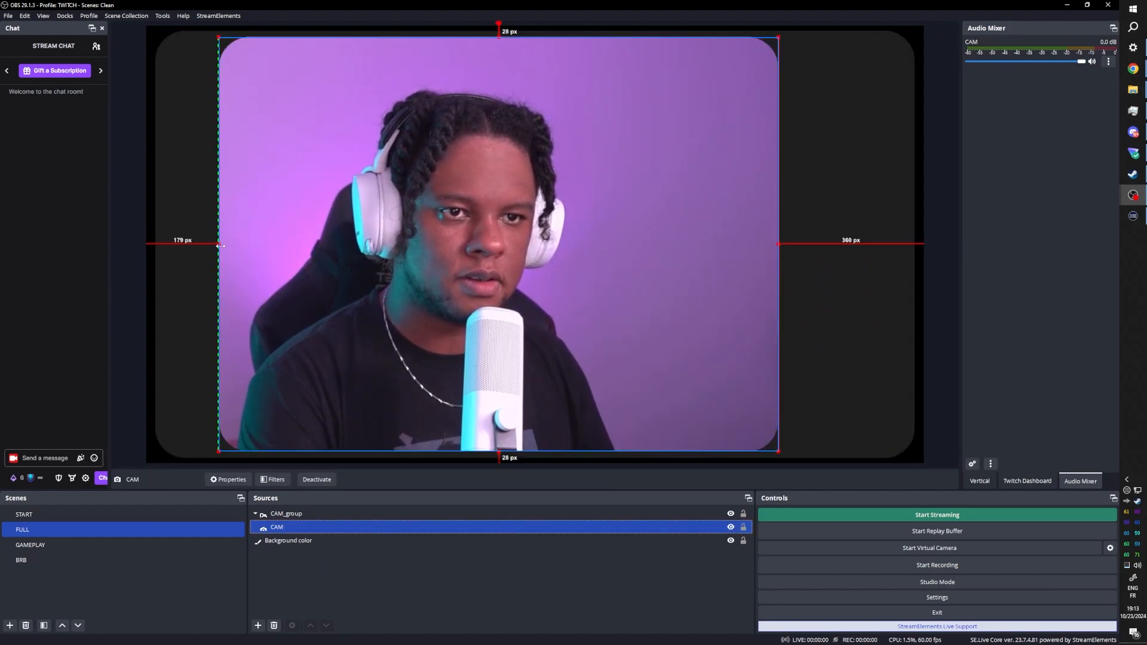
{"action": "left_click_drag", "start_coordinate": [219, 246], "coordinate": [211, 246]}
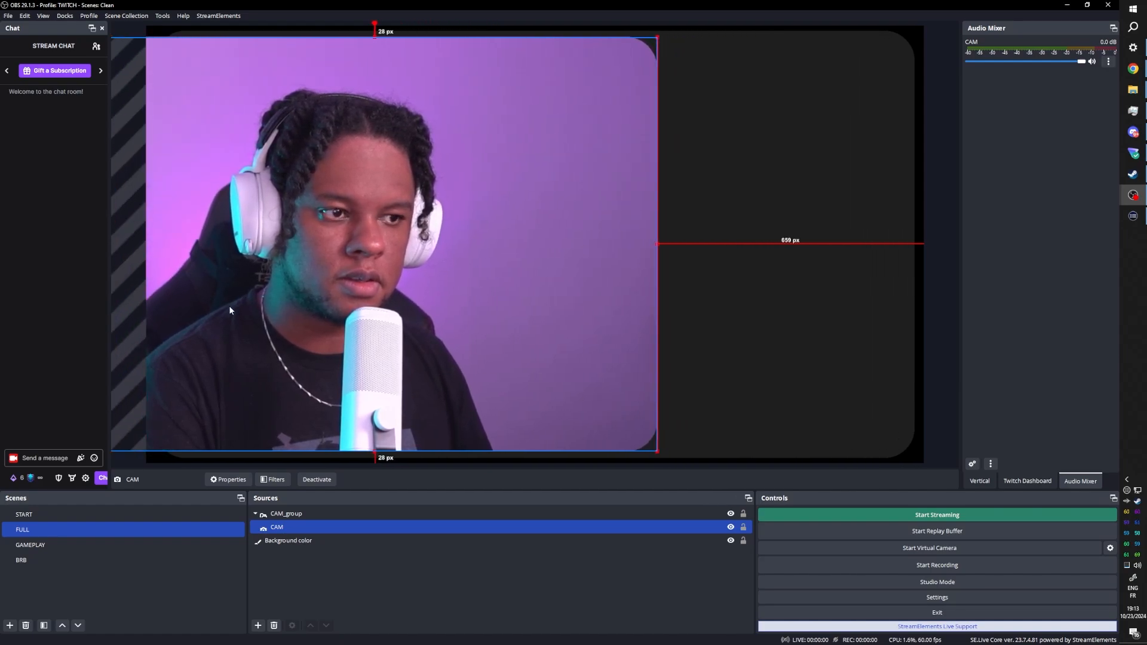
{"action": "left_click_drag", "start_coordinate": [228, 306], "coordinate": [315, 305]}
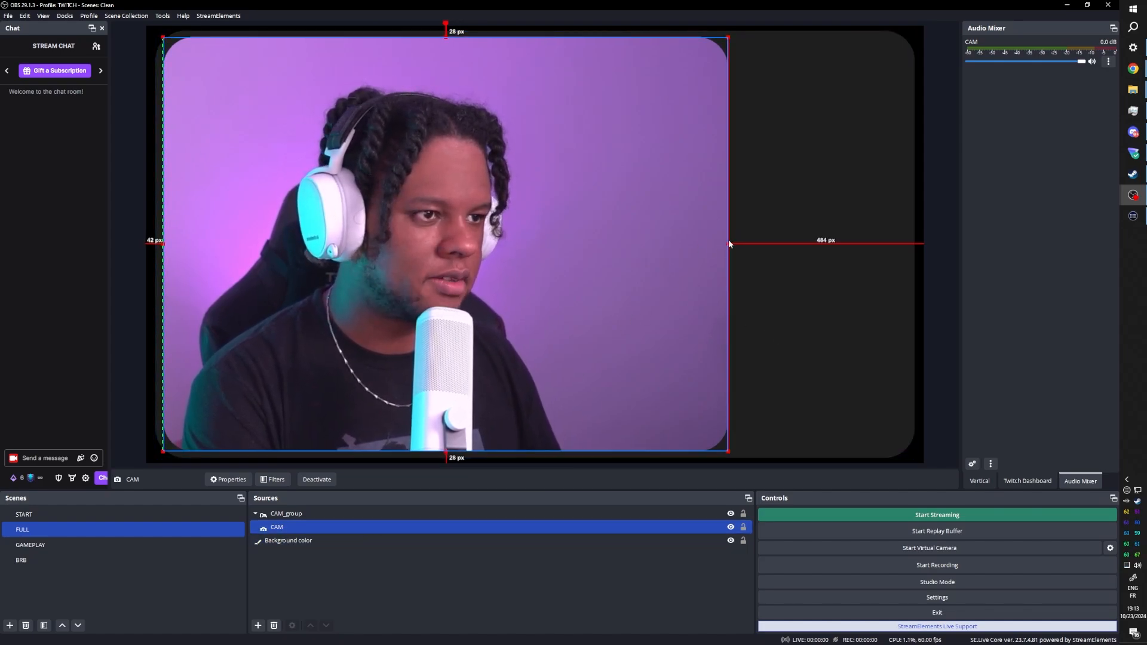
{"action": "left_click_drag", "start_coordinate": [728, 244], "coordinate": [687, 247]}
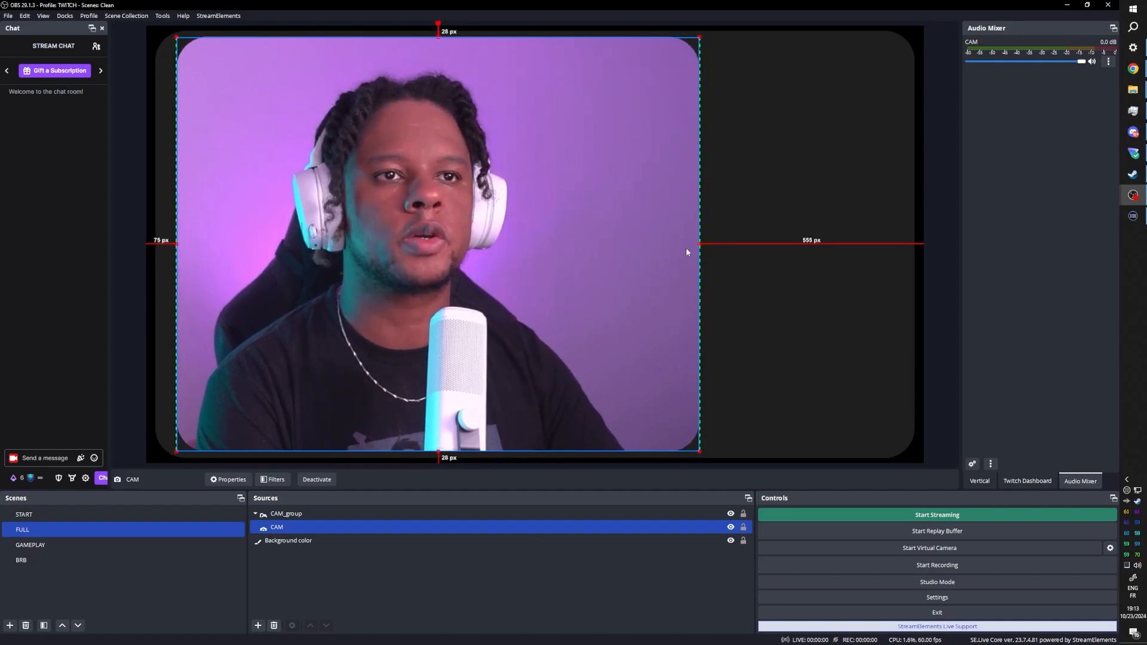
Step: Nudge the CAM source sideways until it sits about 38 px from the canvas's left edge, and deselect it
{"action": "key", "text": "Left"}
{"action": "key", "text": "Left"}
{"action": "key", "text": "Left"}
{"action": "key", "text": "Left"}
{"action": "key", "text": "Left"}
{"action": "key", "text": "Left"}
{"action": "key", "text": "Left"}
{"action": "key", "text": "Left"}
{"action": "key", "text": "Left"}
{"action": "key", "text": "Left"}
{"action": "key", "text": "Left"}
{"action": "key", "text": "Left"}
{"action": "key", "text": "Left"}
{"action": "key", "text": "Left"}
{"action": "key", "text": "Left"}
{"action": "key", "text": "Left"}
{"action": "key", "text": "Left"}
{"action": "key", "text": "Left"}
{"action": "key", "text": "Left"}
{"action": "key", "text": "Left"}
{"action": "key", "text": "Left"}
{"action": "key", "text": "Left"}
{"action": "key", "text": "Left"}
{"action": "key", "text": "Left"}
{"action": "key", "text": "Left"}
{"action": "key", "text": "Left"}
{"action": "key", "text": "Left"}
{"action": "key", "text": "Left"}
{"action": "key", "text": "Left"}
{"action": "key", "text": "Left"}
{"action": "key", "text": "Left"}
{"action": "key", "text": "Left"}
{"action": "key", "text": "Left"}
{"action": "key", "text": "Left"}
{"action": "key", "text": "Left"}
{"action": "key", "text": "Left"}
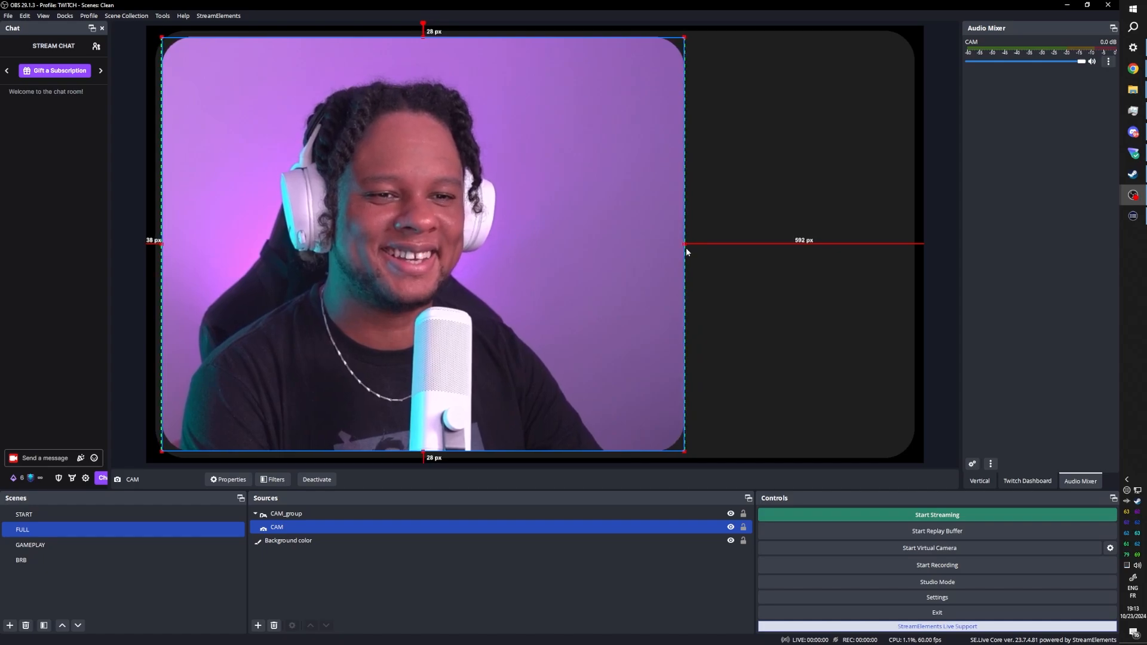
{"action": "key", "text": "Right"}
{"action": "key", "text": "Right"}
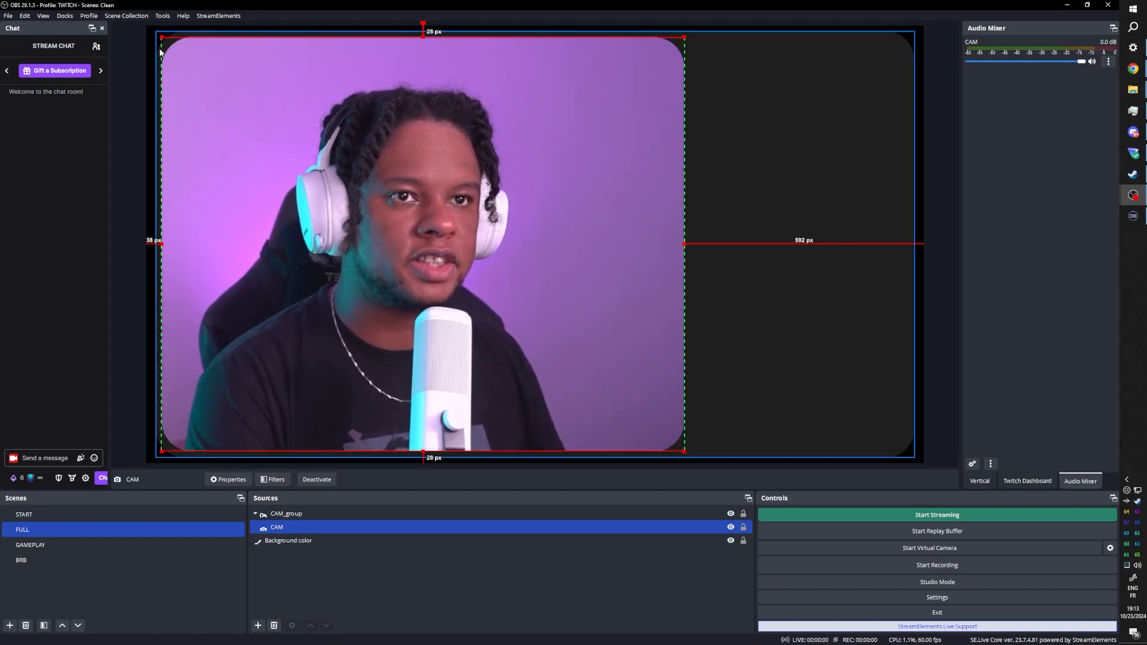
{"action": "left_click", "coordinate": [146, 92]}
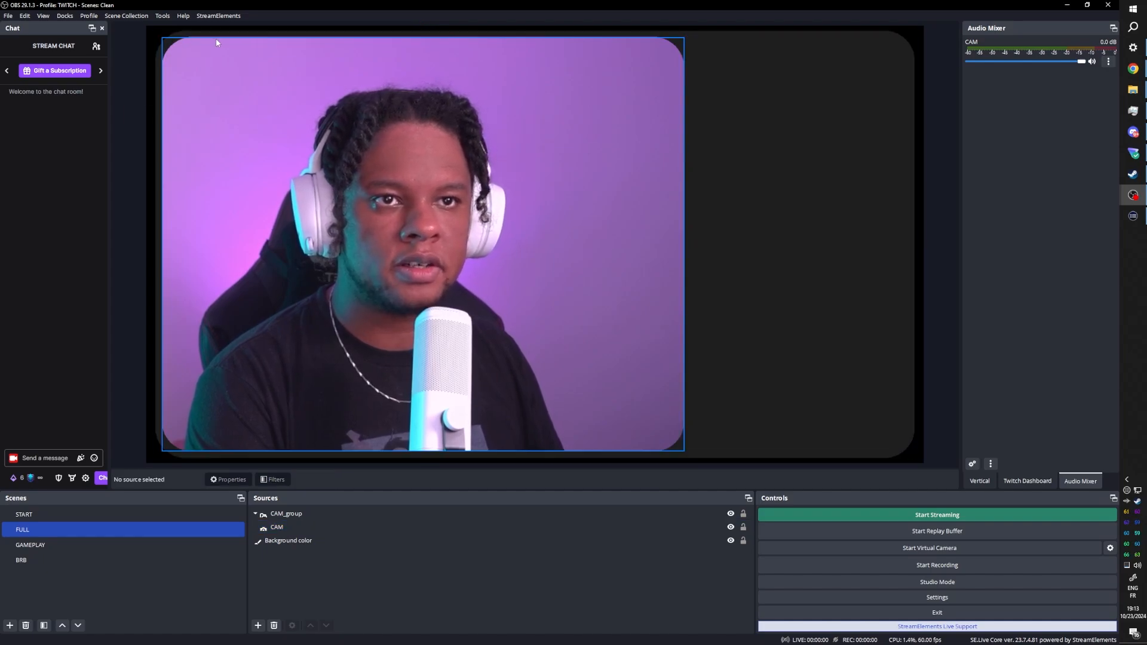
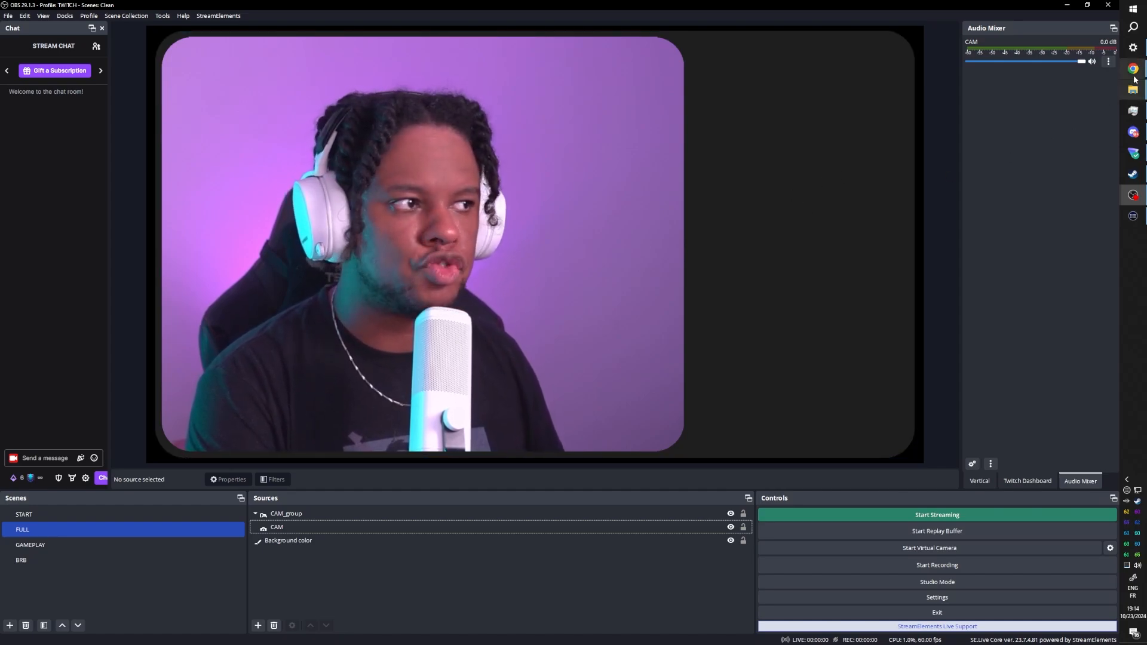
Step: Switch to the StreamElements website in Chrome, open the account dashboard, and postpone the request to update the details
{"action": "mouse_move", "coordinate": [1134, 76]}
{"action": "left_click", "coordinate": [1058, 121]}
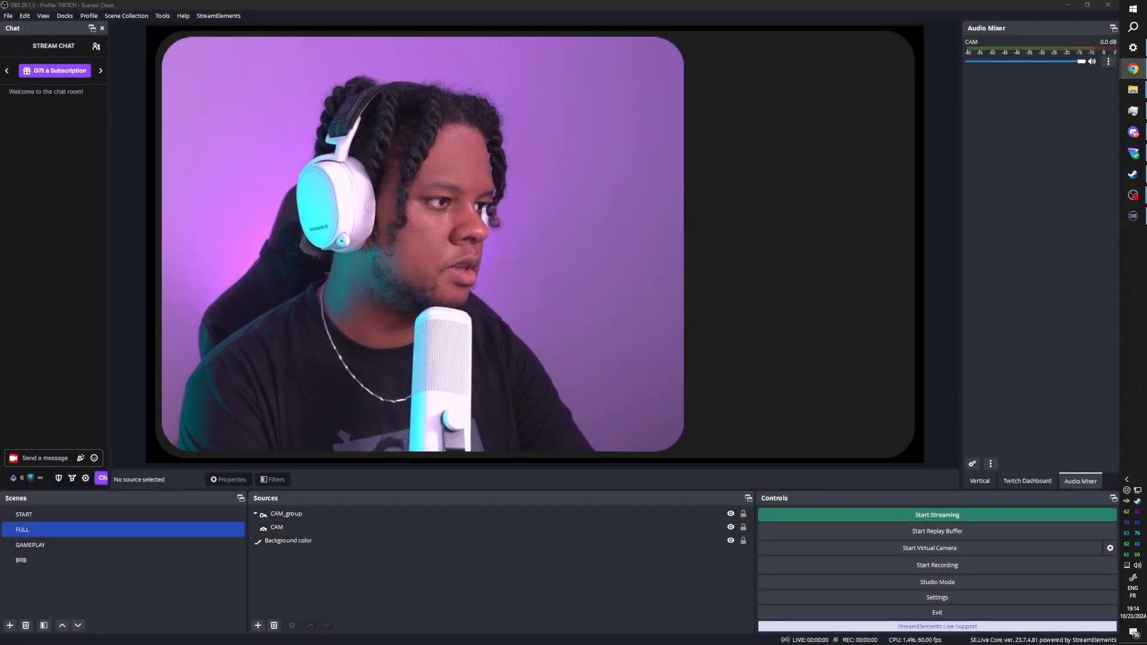
{"action": "left_click_drag", "start_coordinate": [1146, 358], "coordinate": [533, 3]}
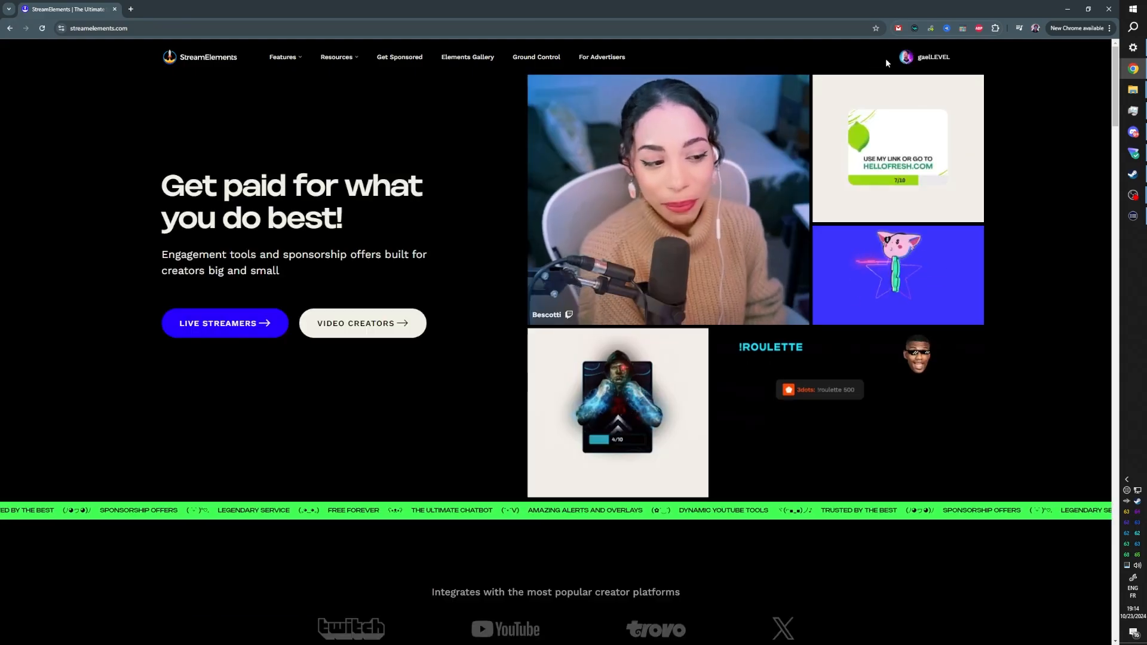
{"action": "left_click", "coordinate": [907, 87]}
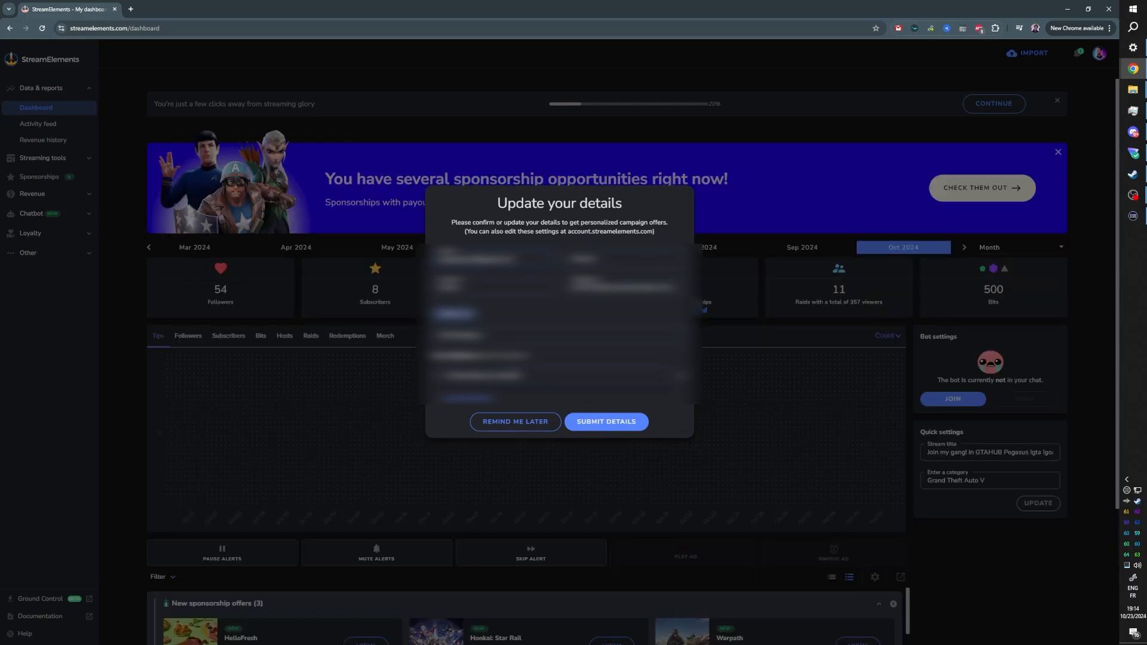
{"action": "left_click", "coordinate": [529, 422]}
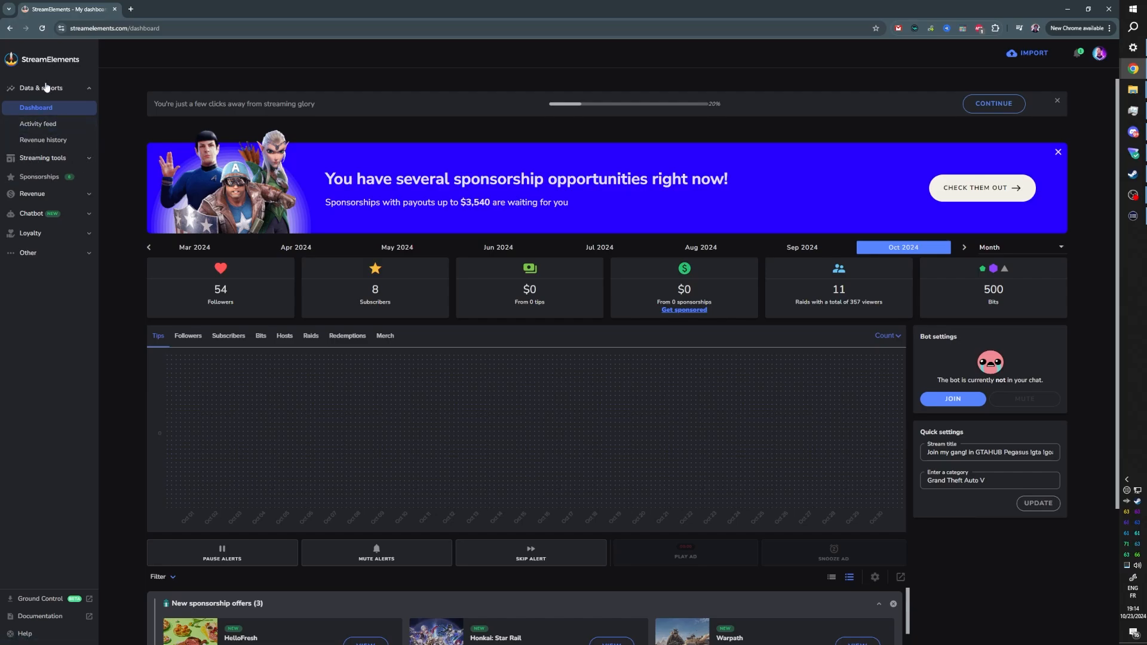
Step: Open the Overlays list among the streaming tools and start a new overlay at 1080p resolution
{"action": "left_click", "coordinate": [88, 160]}
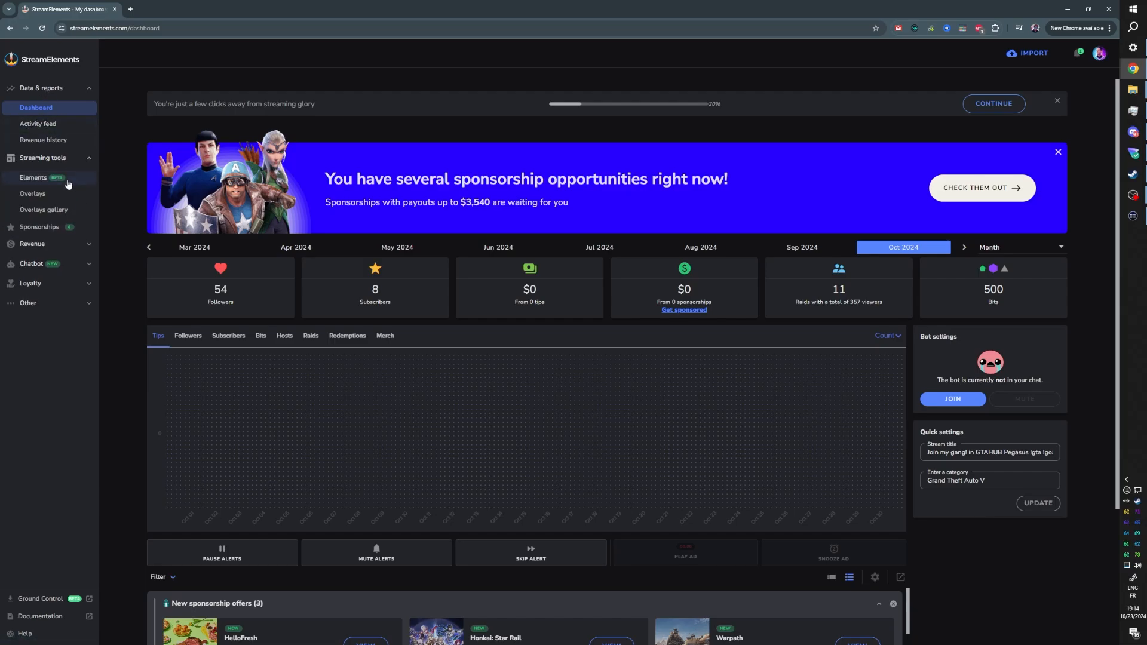
{"action": "left_click", "coordinate": [42, 197]}
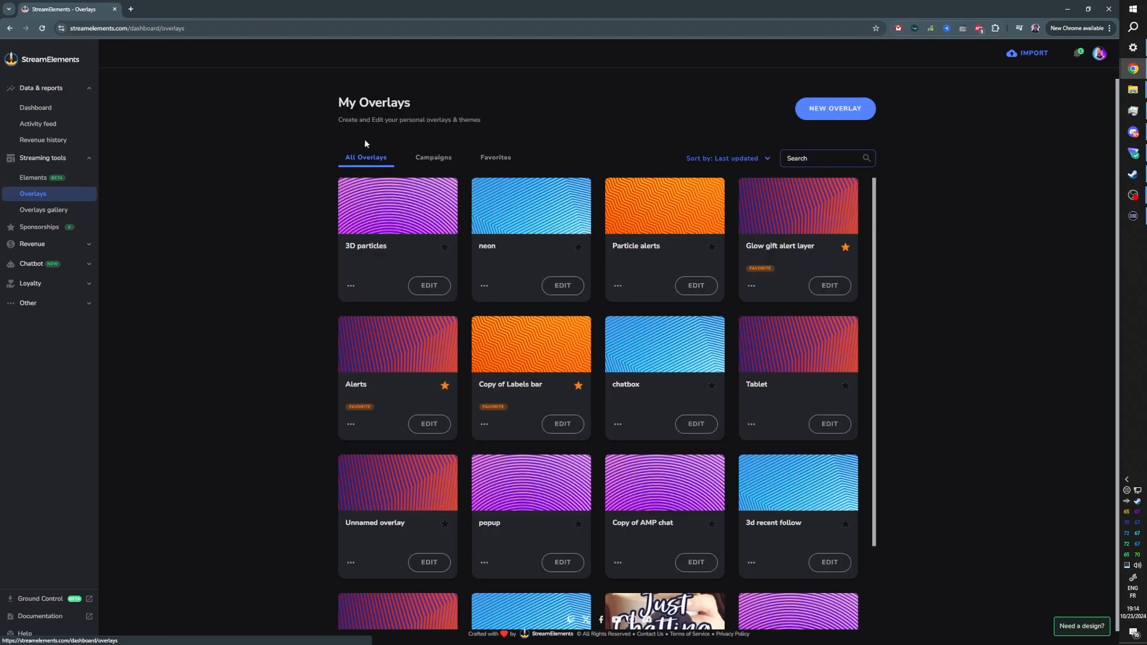
{"action": "left_click", "coordinate": [828, 109]}
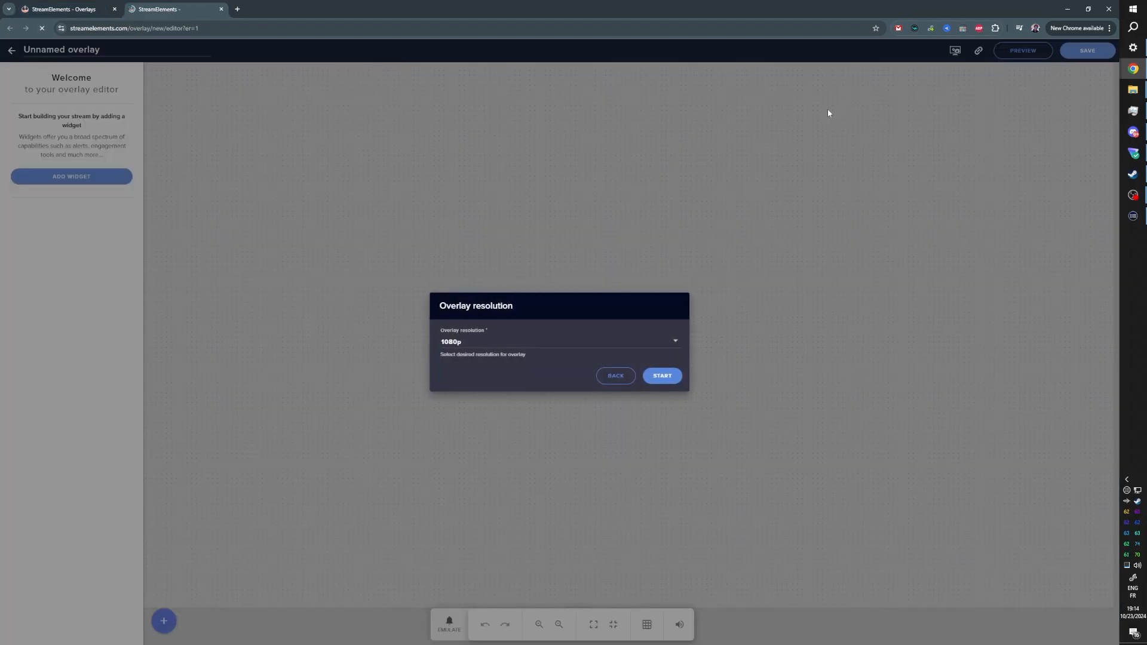
{"action": "left_click", "coordinate": [663, 376]}
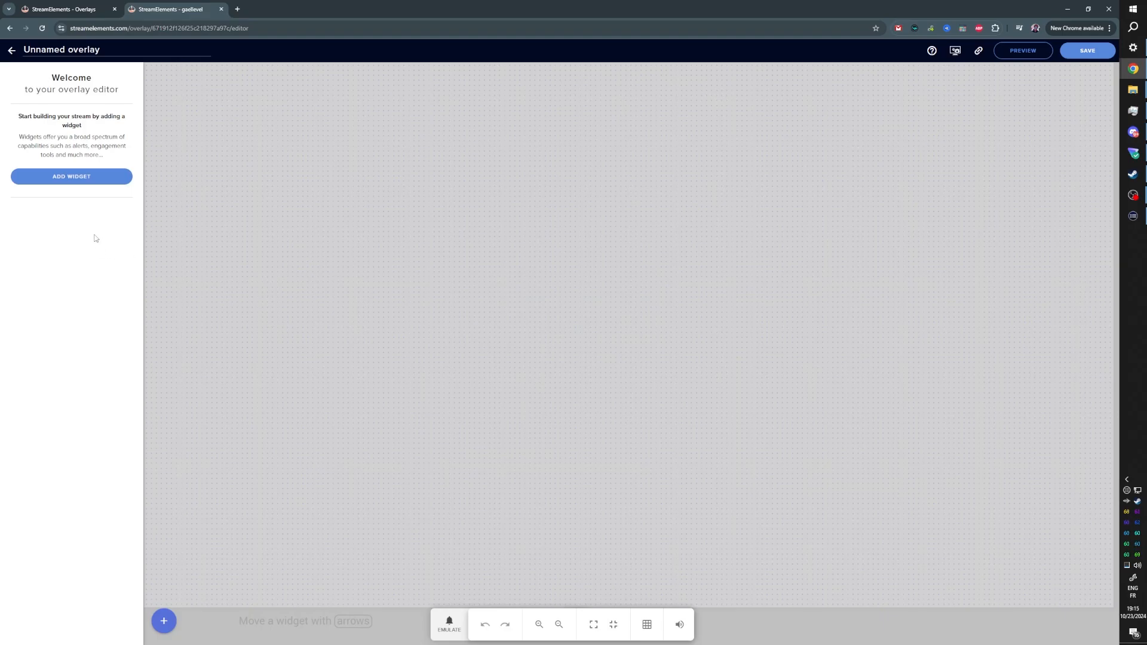
Step: Look through the event types the overlay editor can emulate, such as raid, item redemption and other events
{"action": "left_click", "coordinate": [443, 628]}
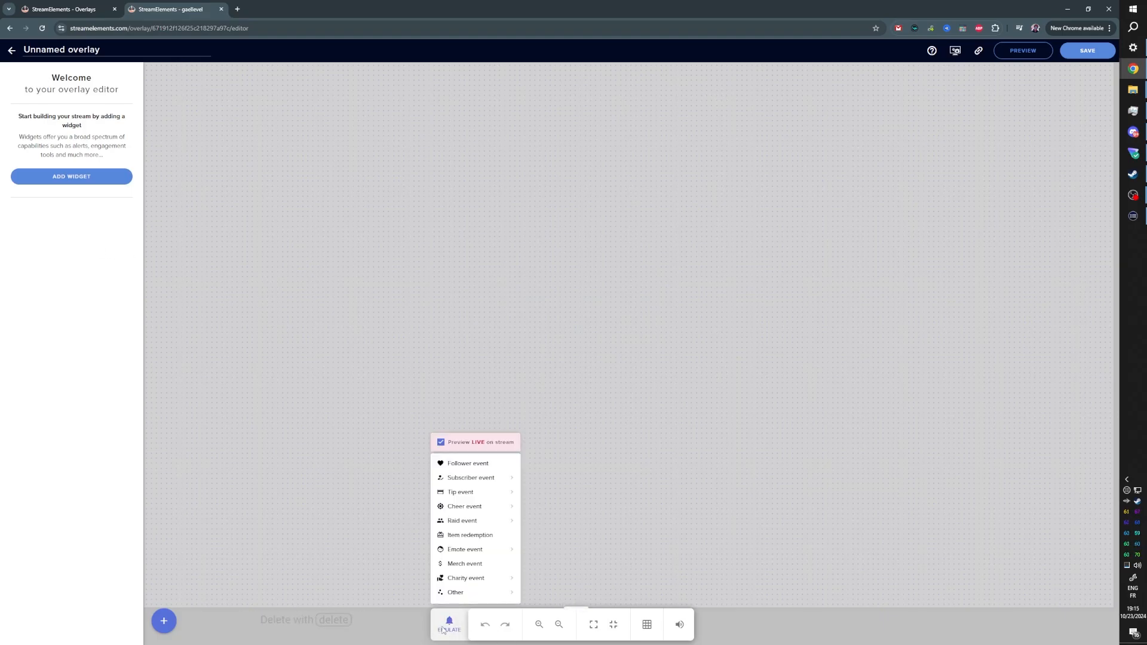
{"action": "mouse_move", "coordinate": [464, 600]}
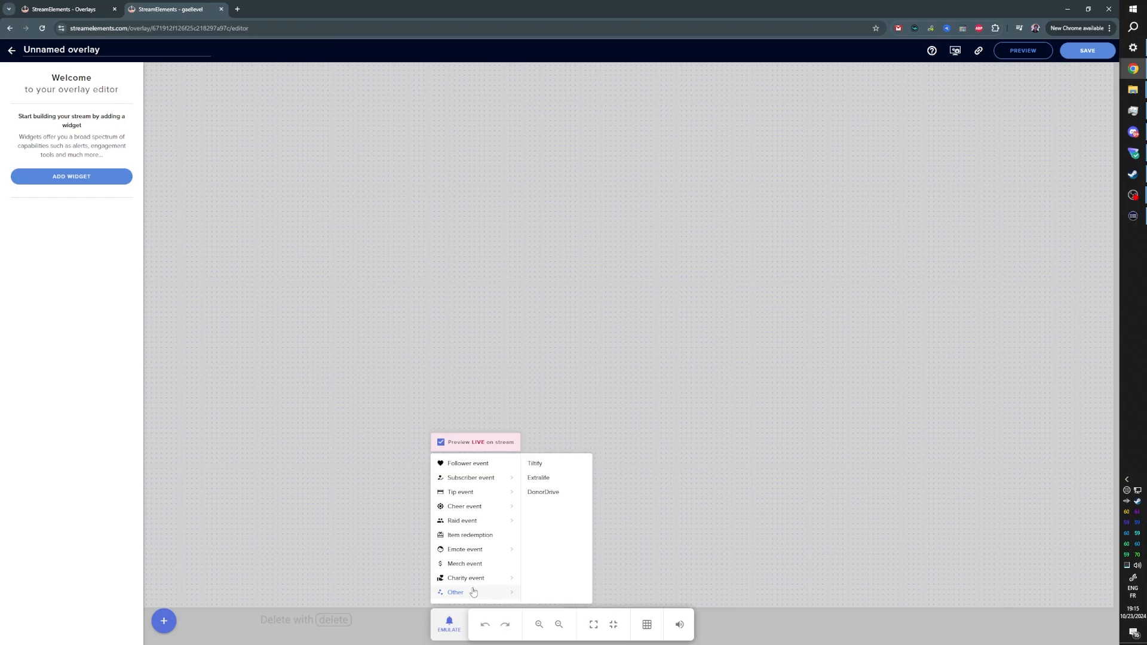
{"action": "mouse_move", "coordinate": [473, 554]}
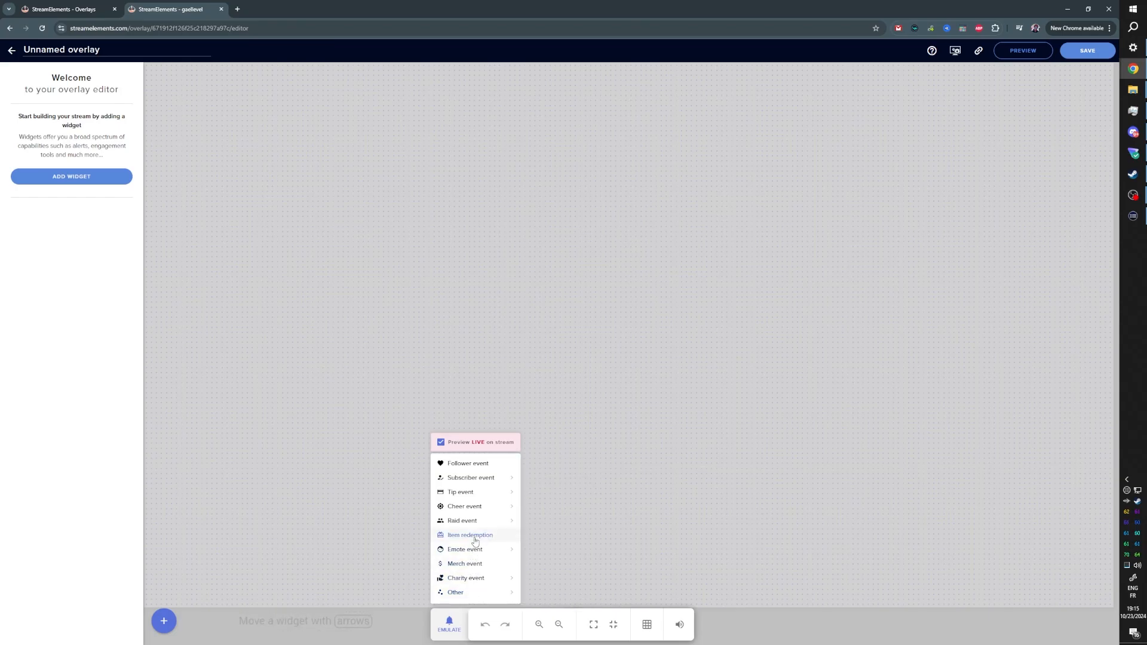
{"action": "mouse_move", "coordinate": [475, 528]}
{"action": "mouse_move", "coordinate": [476, 509]}
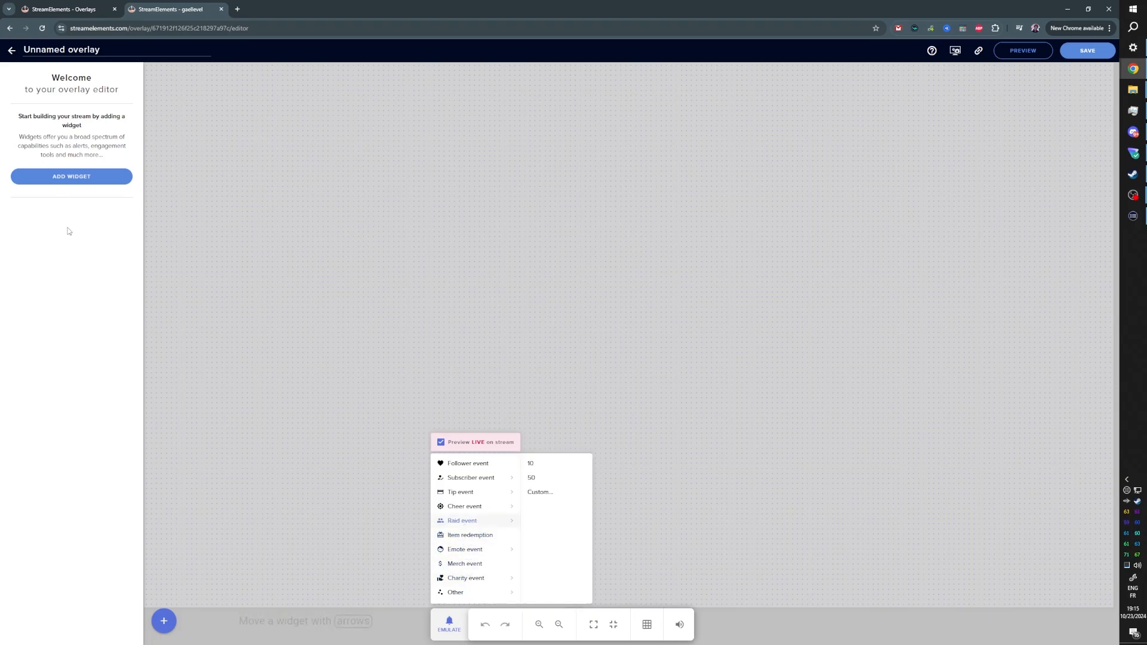
Step: Add the "Your stream's chat" widget from the stream tools to the new overlay
{"action": "left_click", "coordinate": [90, 177]}
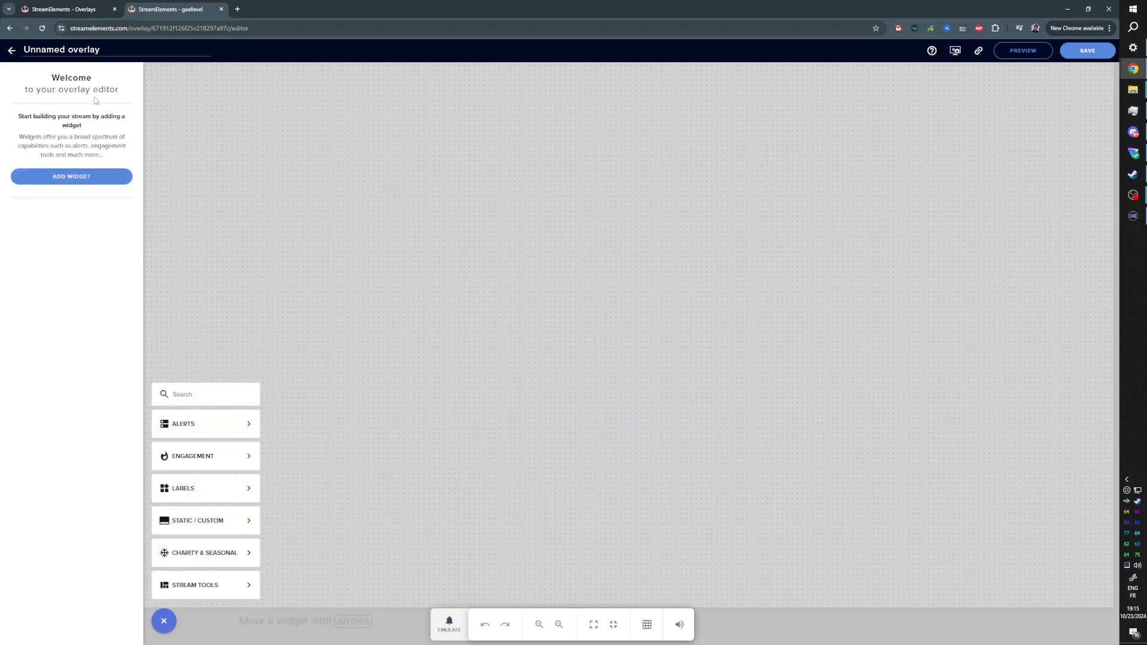
{"action": "mouse_move", "coordinate": [216, 527]}
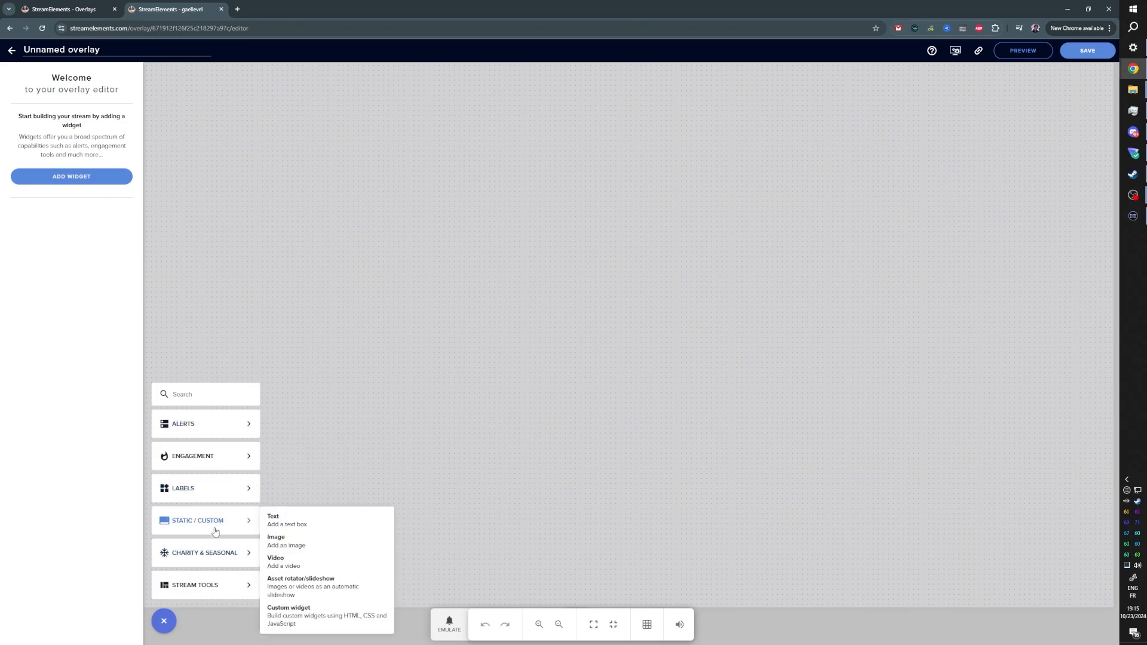
{"action": "mouse_move", "coordinate": [216, 584]}
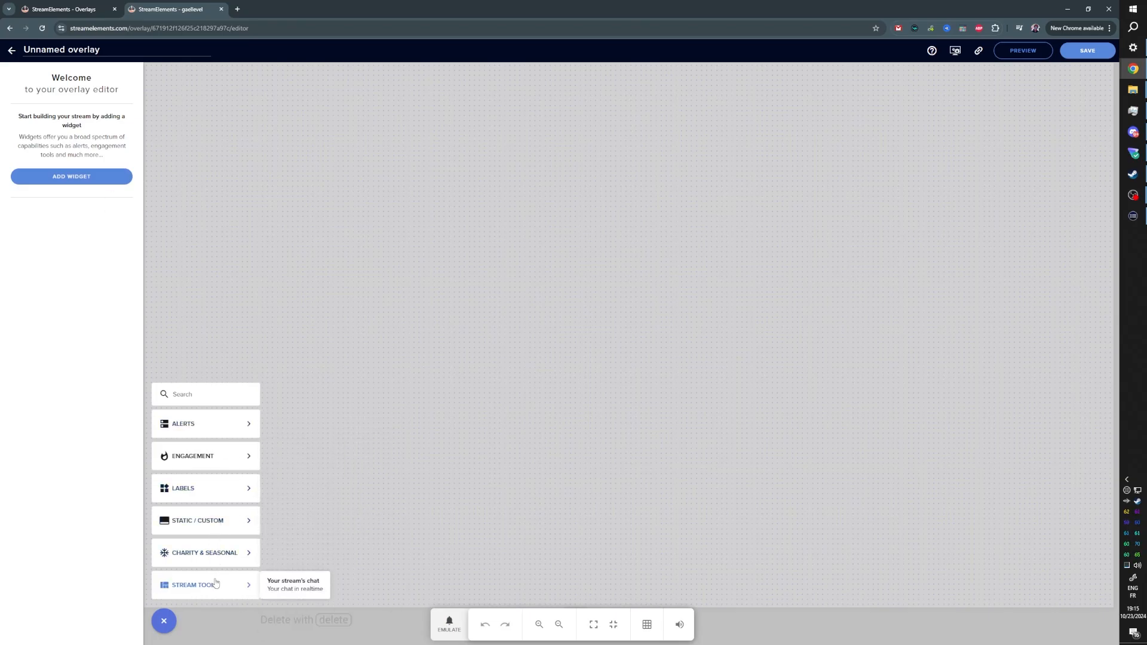
{"action": "left_click", "coordinate": [291, 585]}
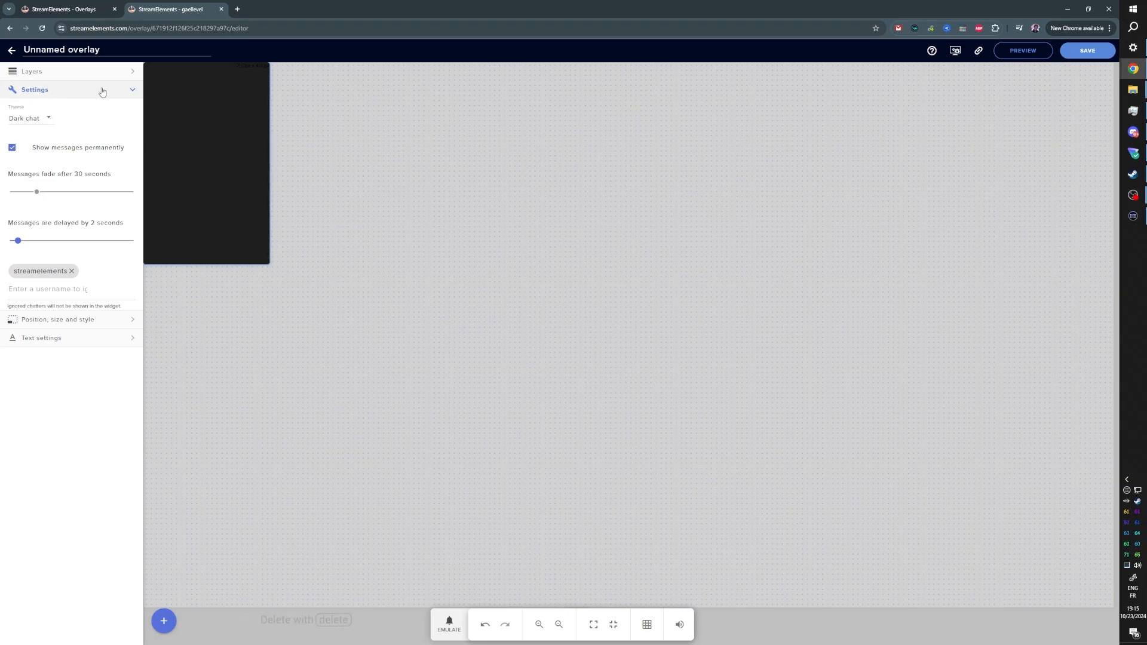
Step: Rename the overlay as CLEAN_Chat, save it, and copy its overlay link
{"action": "left_click", "coordinate": [105, 320]}
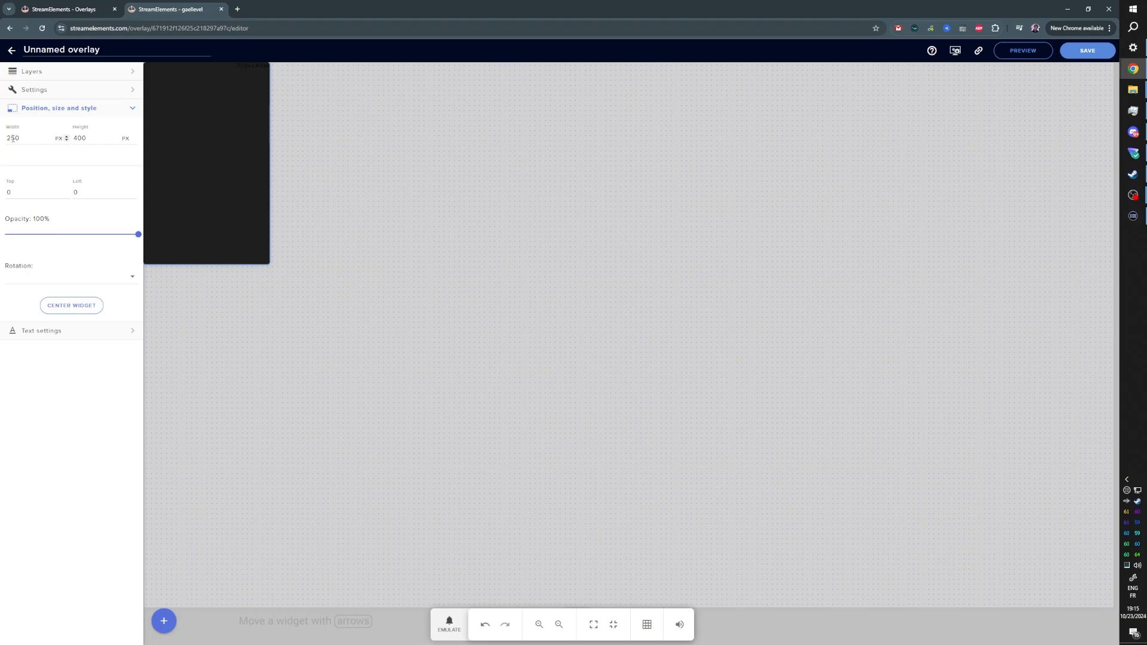
{"action": "triple_click", "coordinate": [115, 50]}
{"action": "type", "text": "CLEAN_Chat"}
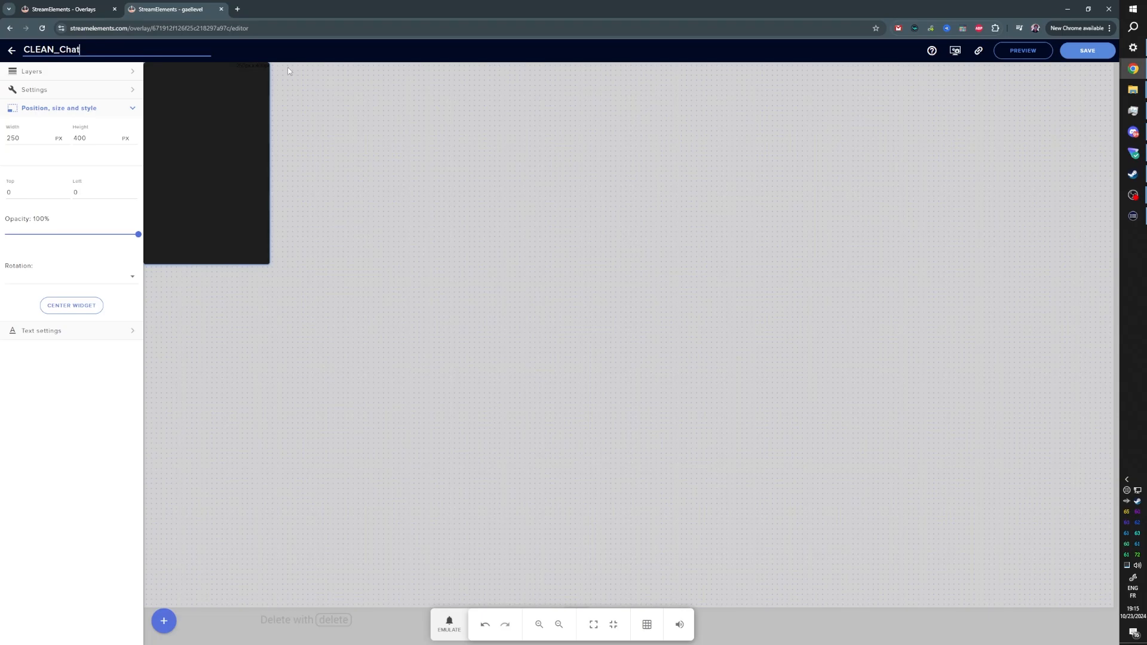
{"action": "left_click", "coordinate": [850, 204]}
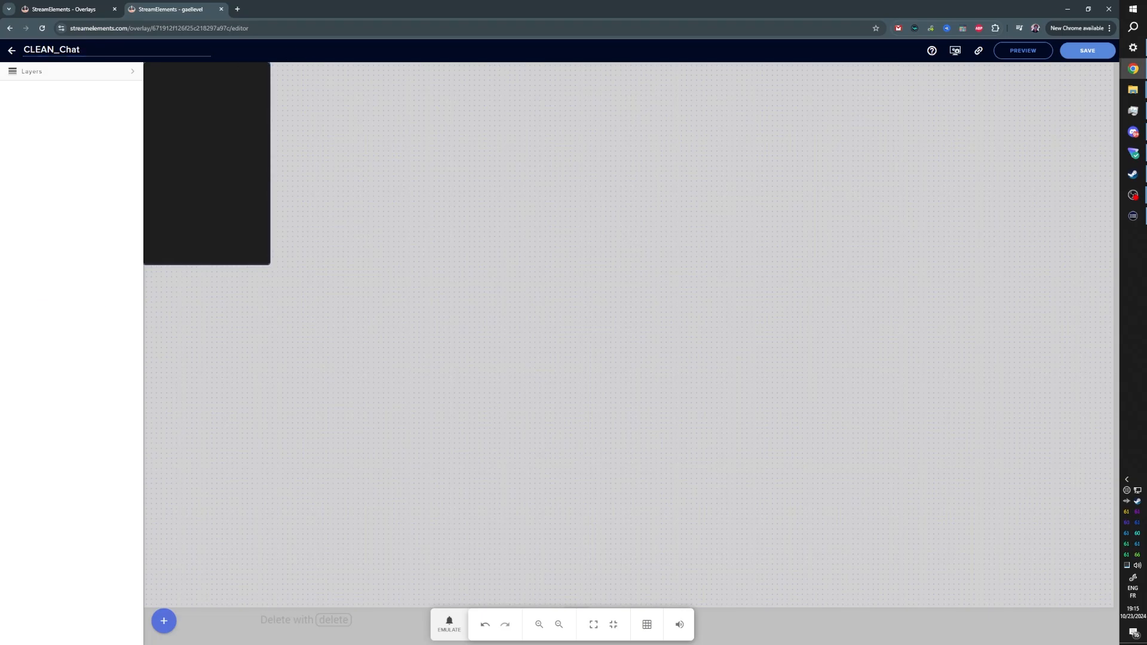
{"action": "left_click", "coordinate": [1086, 54]}
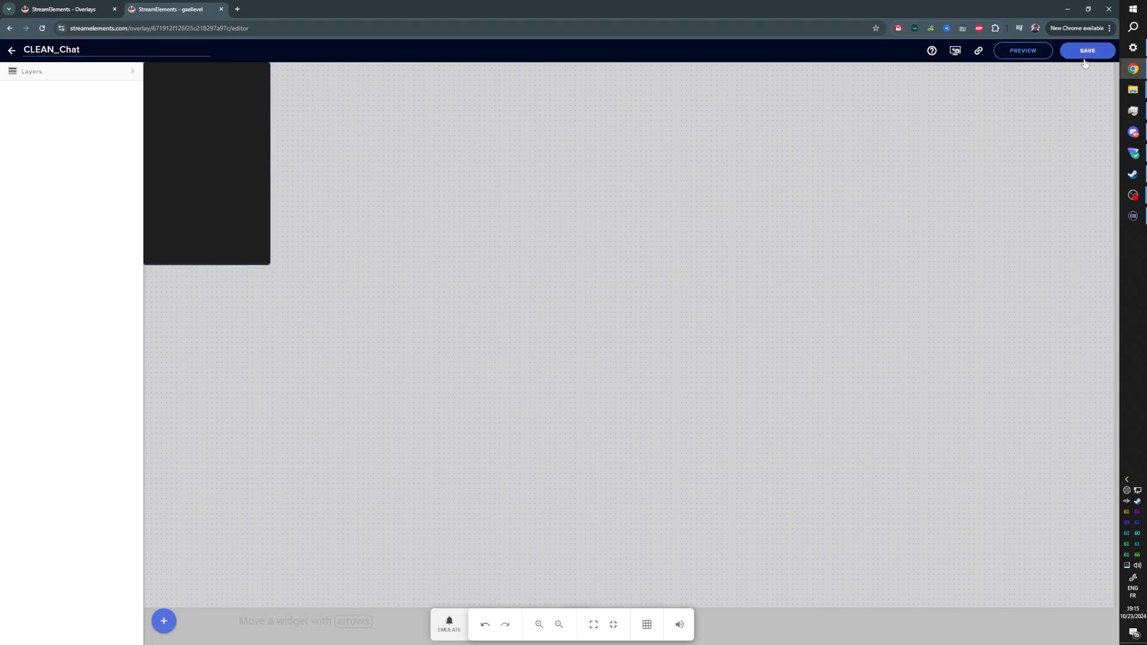
{"action": "left_click", "coordinate": [978, 53]}
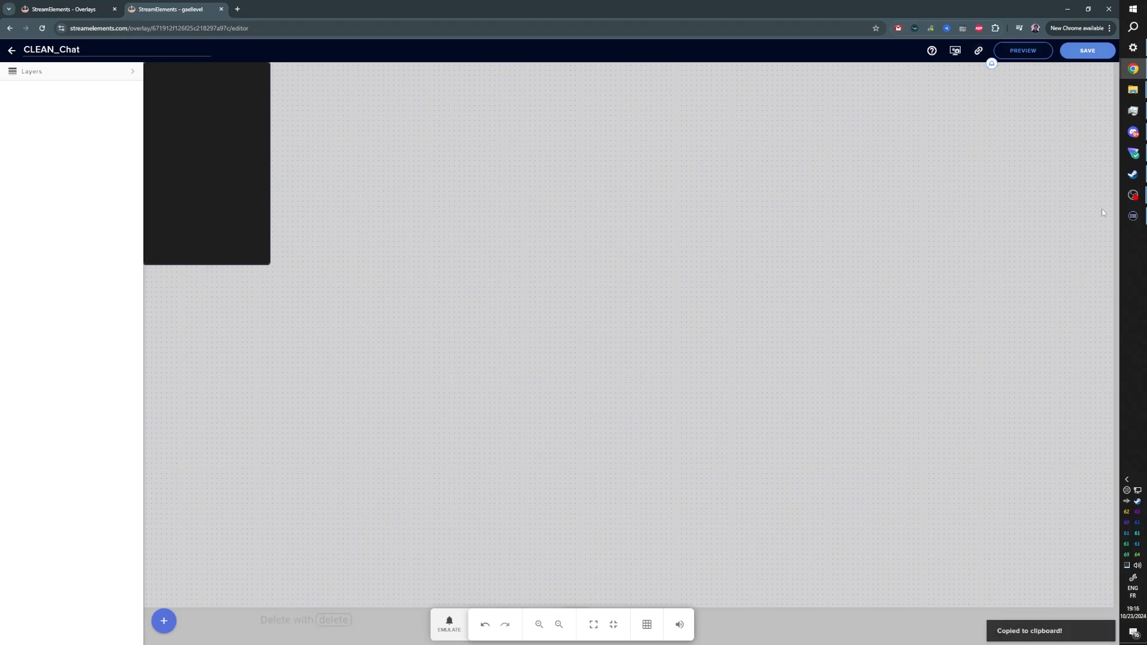
Step: Switch to the TWITCH profile window of OBS and add a browser source named Browser_Chat to the FULL scene, pasting the private overlay link as URL
{"action": "mouse_move", "coordinate": [1133, 199]}
{"action": "left_click", "coordinate": [1069, 242]}
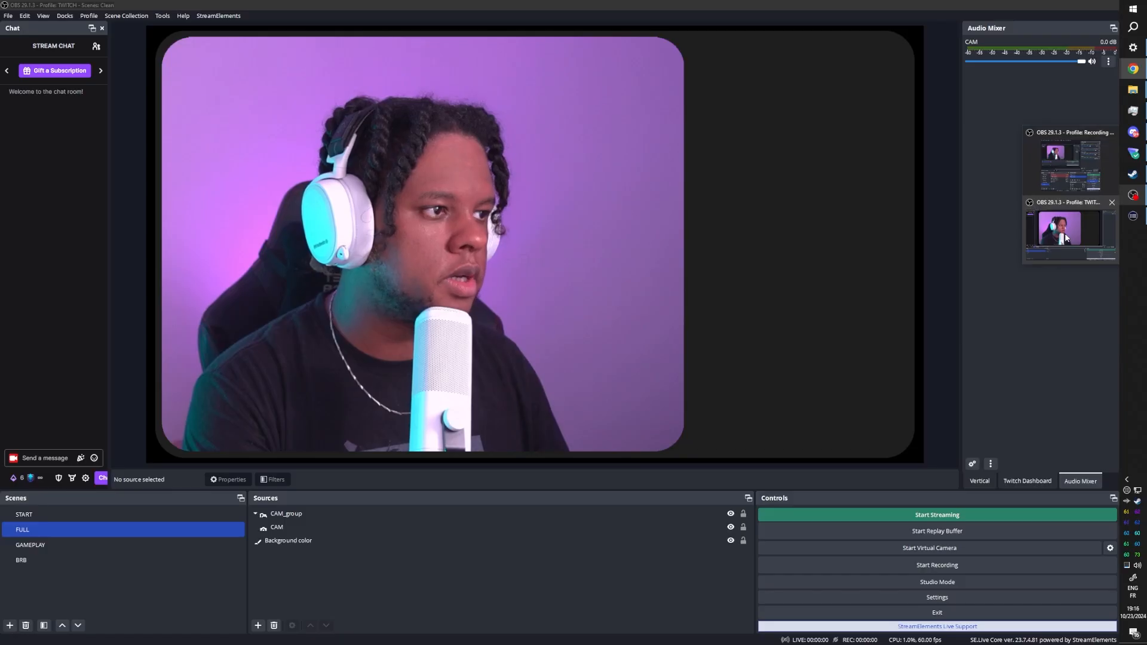
{"action": "left_click", "coordinate": [258, 625]}
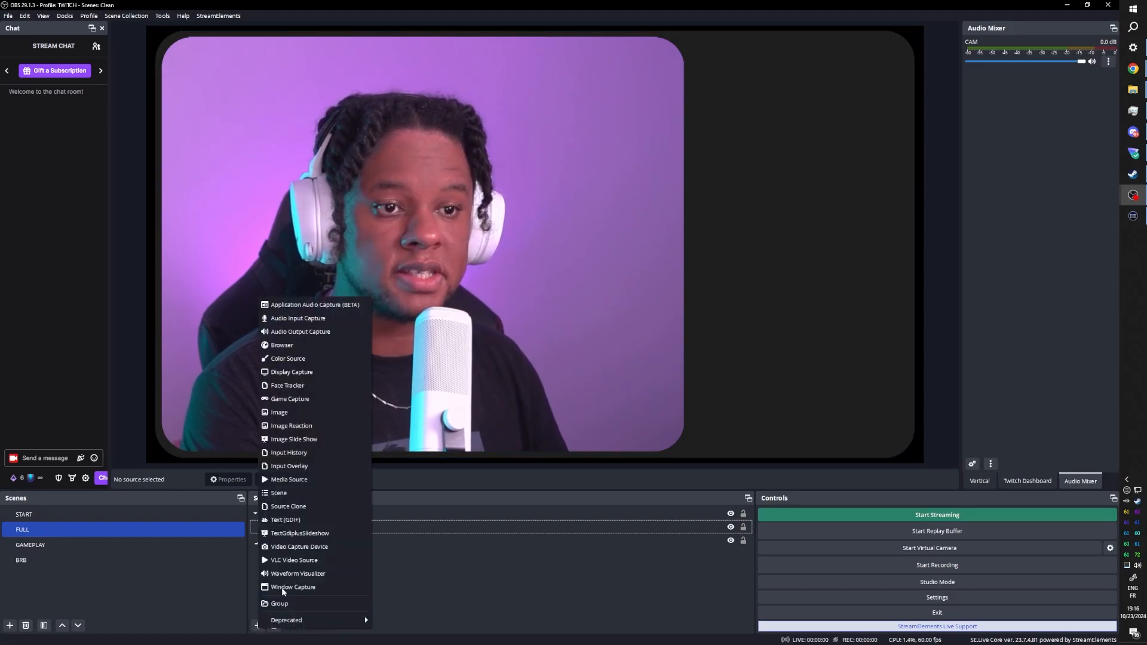
{"action": "left_click", "coordinate": [278, 345]}
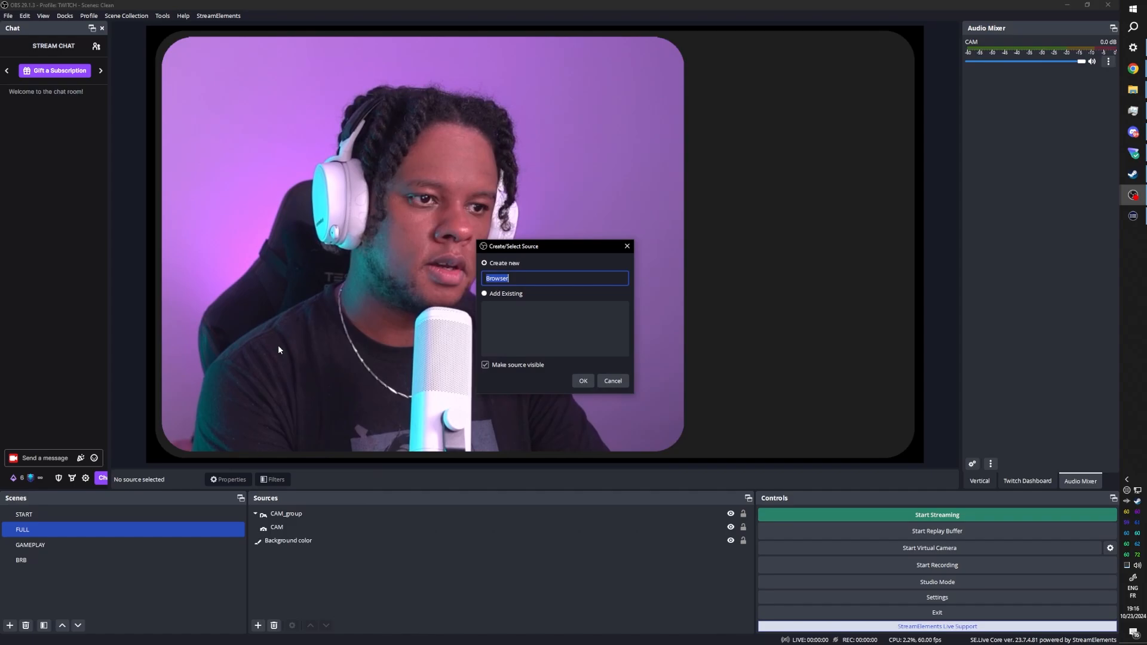
{"action": "key", "text": "Right"}
{"action": "type", "text": "_"}
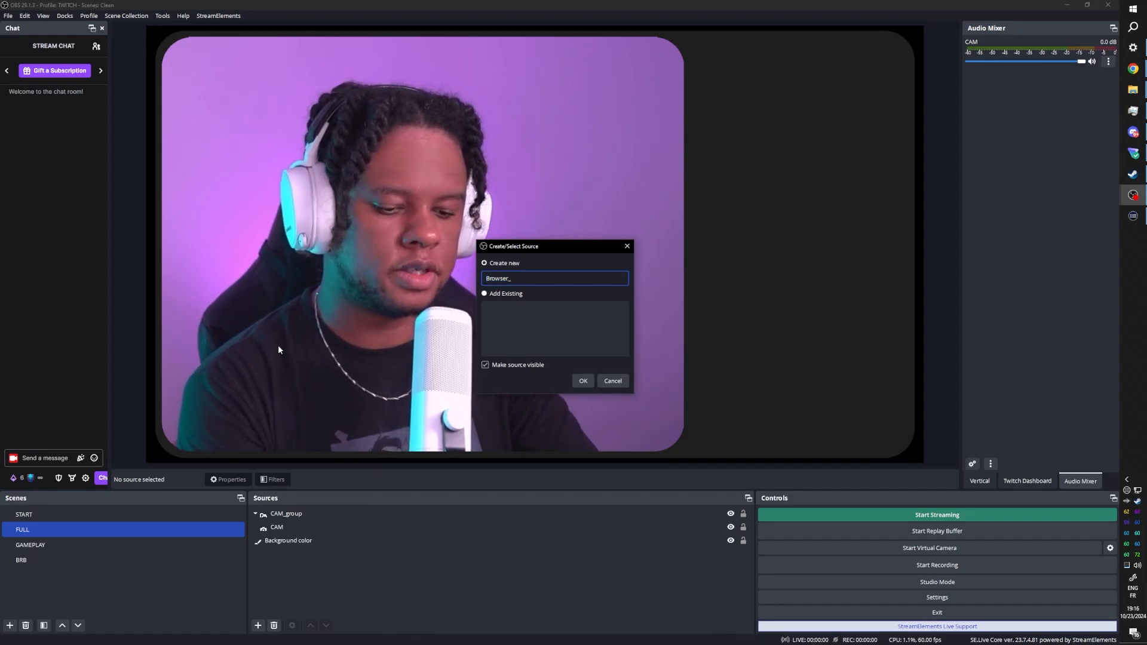
{"action": "type", "text": "Chat"}
{"action": "key", "text": "Return"}
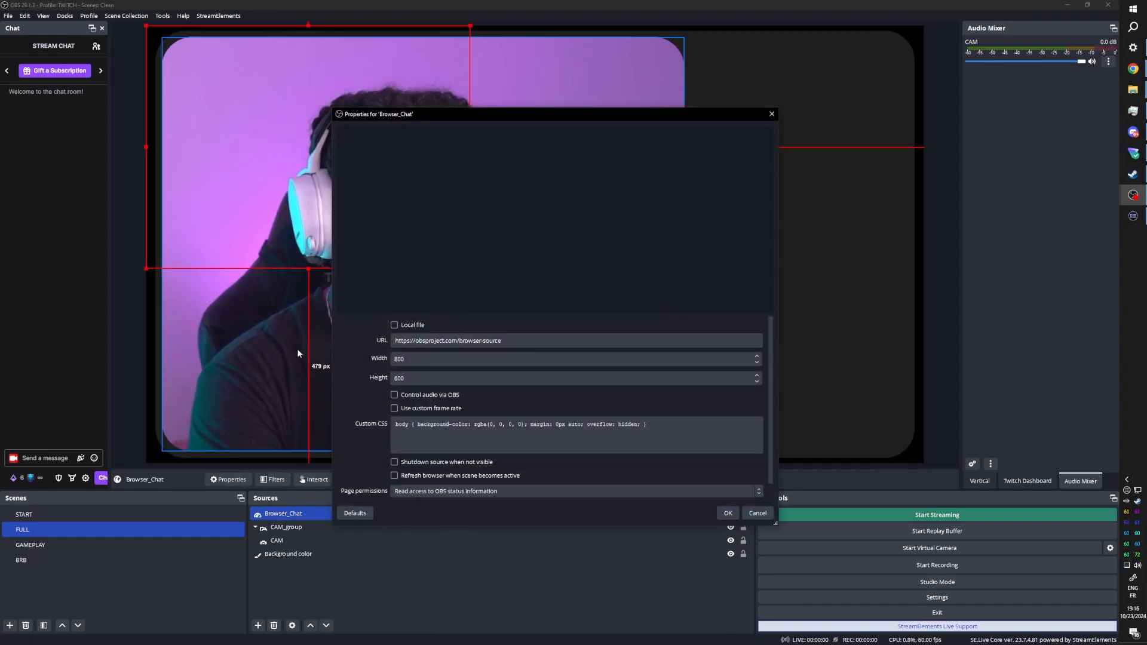
{"action": "left_click_drag", "start_coordinate": [502, 340], "coordinate": [373, 341]}
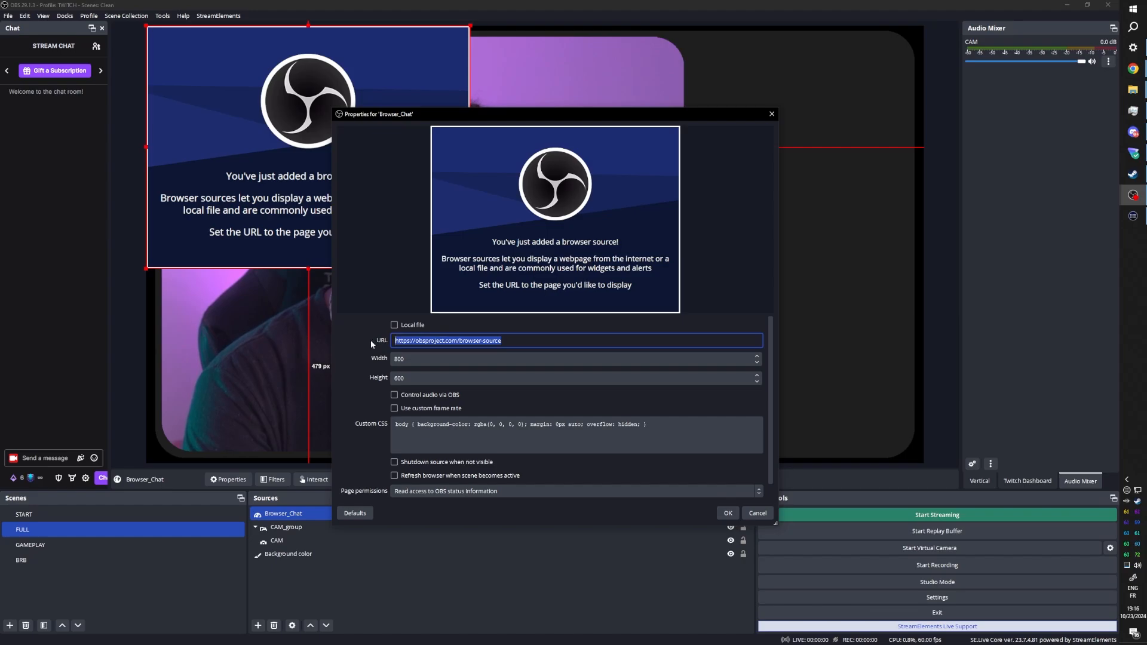
{"action": "key", "text": "ctrl+v"}
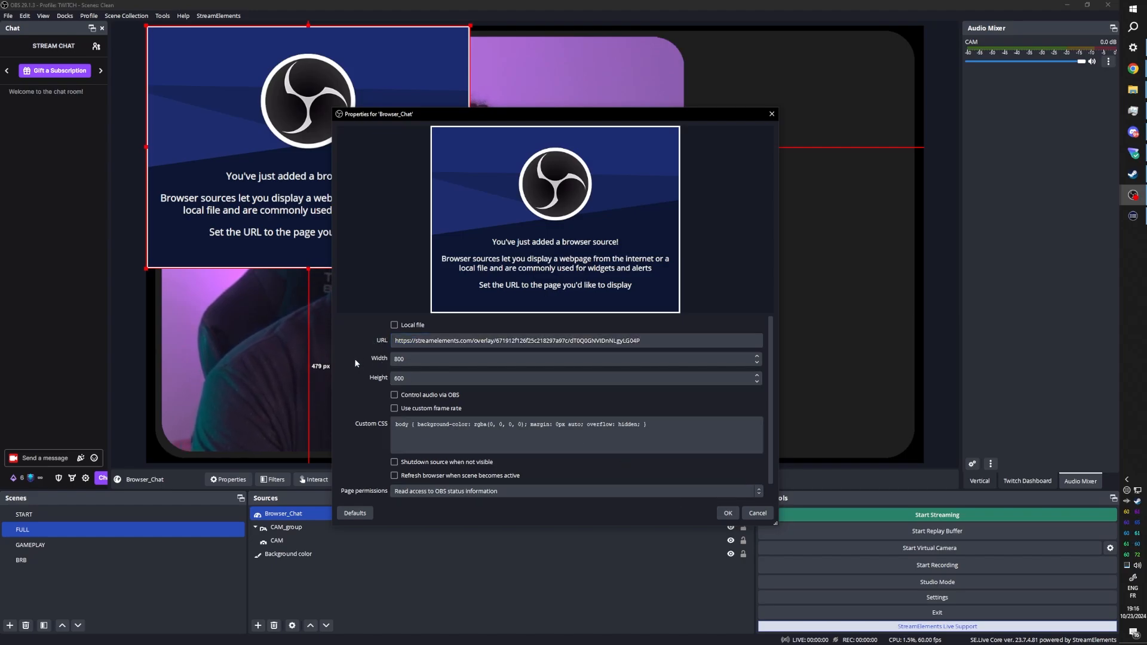
Step: Check the chat widget's size in the overlay editor, then set the Browser_Chat source's width to 250 and height to 400
{"action": "left_click", "coordinate": [1133, 71]}
{"action": "left_click", "coordinate": [172, 107]}
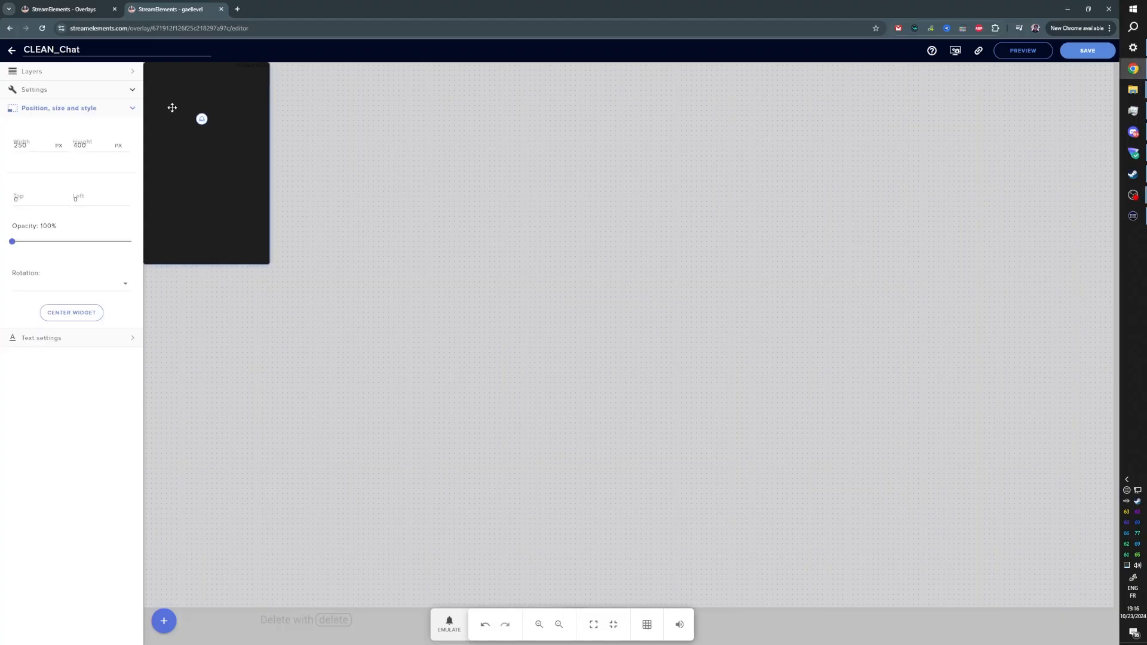
{"action": "key", "text": "alt+Tab"}
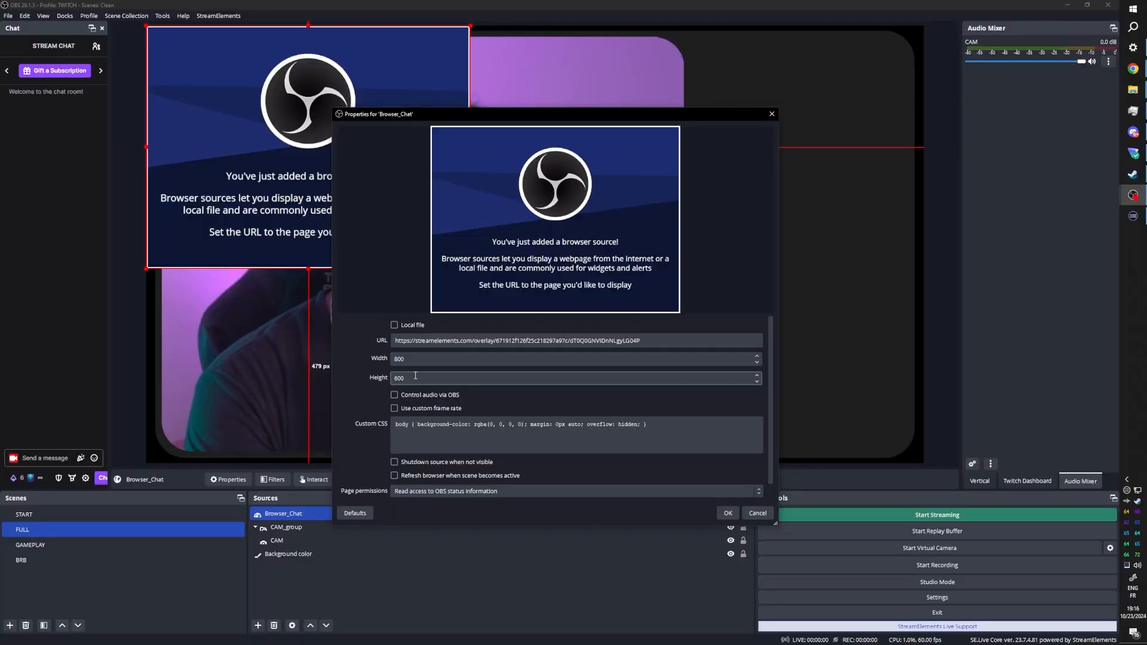
{"action": "double_click", "coordinate": [406, 359]}
{"action": "type", "text": "250"}
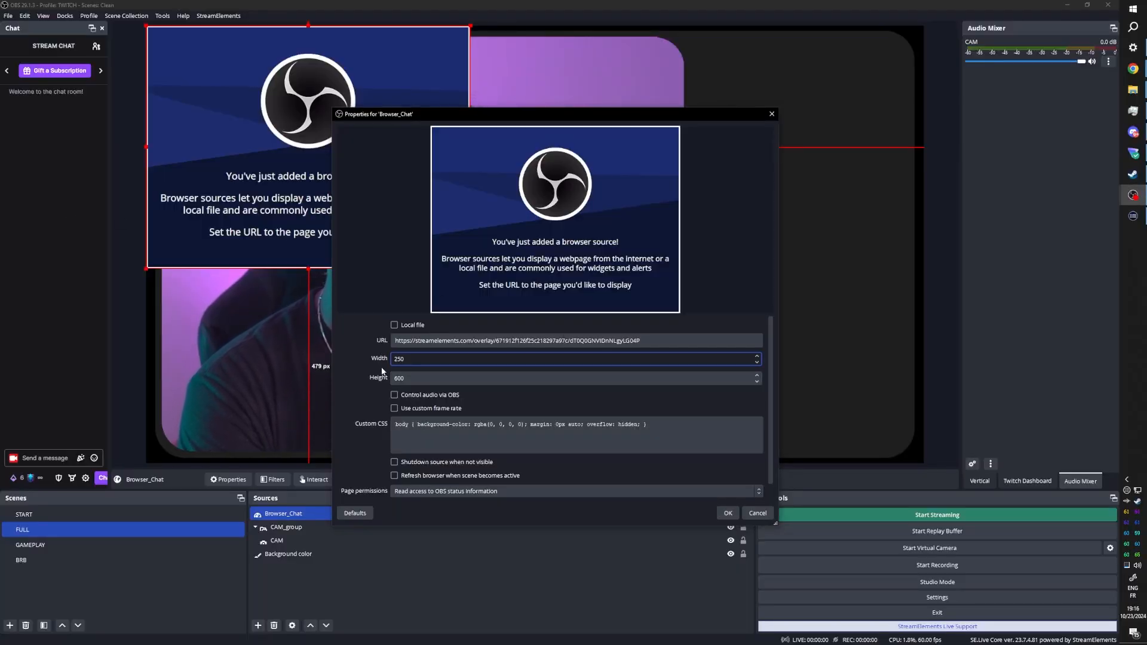
{"action": "left_click", "coordinate": [390, 380]}
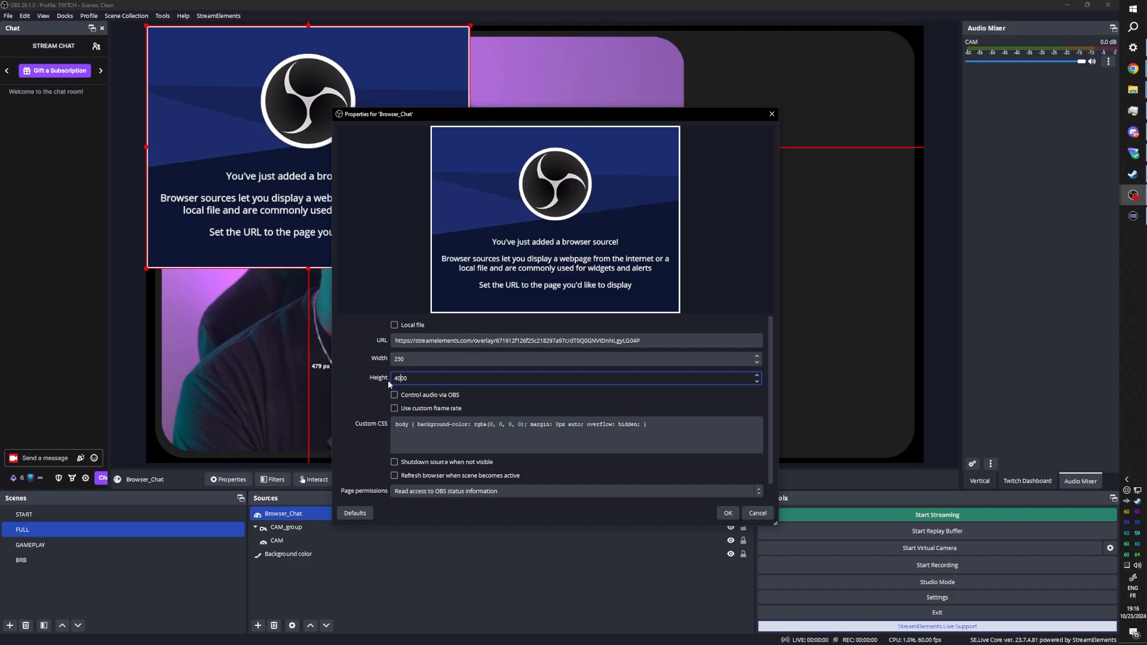
{"action": "key", "text": "Delete"}
{"action": "type", "text": "4"}
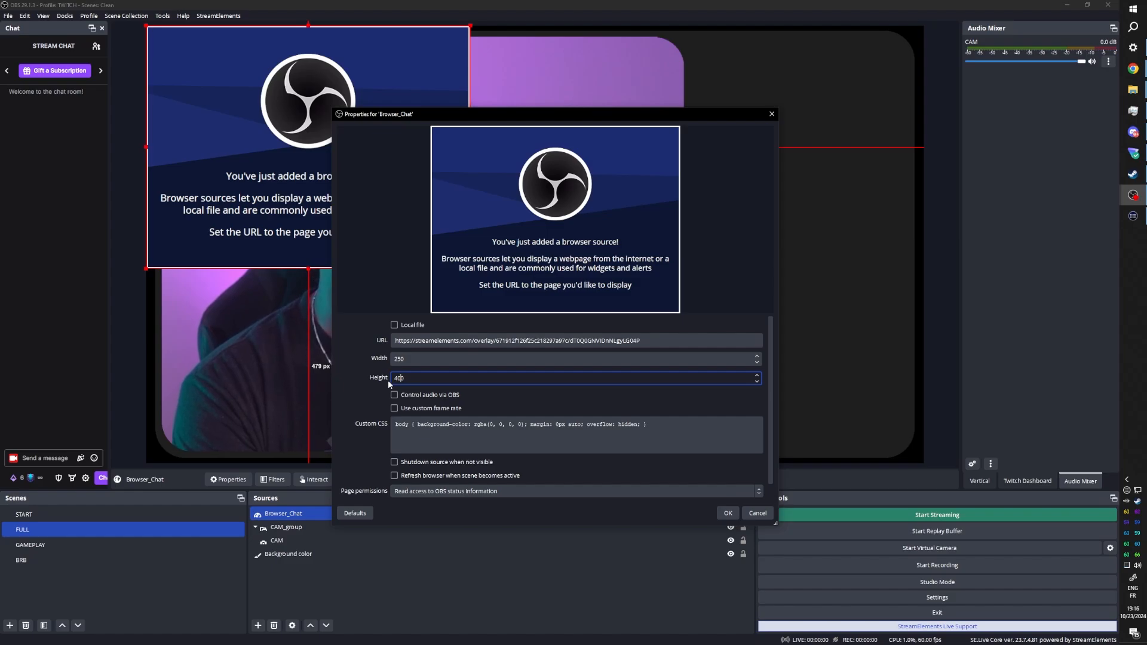
{"action": "left_click", "coordinate": [728, 513]}
Step: Move the Browser_Chat source into the empty area beside the camera, about 1350 px from the canvas's left edge and 49 px below its top
{"action": "left_click_drag", "start_coordinate": [185, 84], "coordinate": [735, 113]}
{"action": "key", "text": "alt+Tab"}
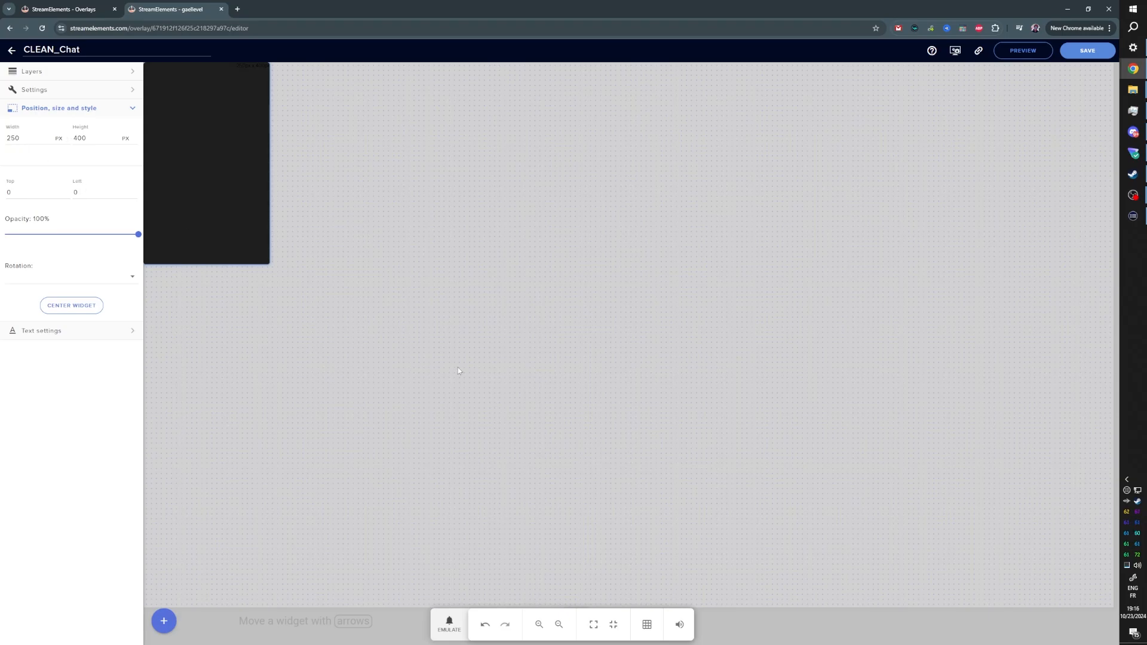
{"action": "key", "text": "alt+Tab"}
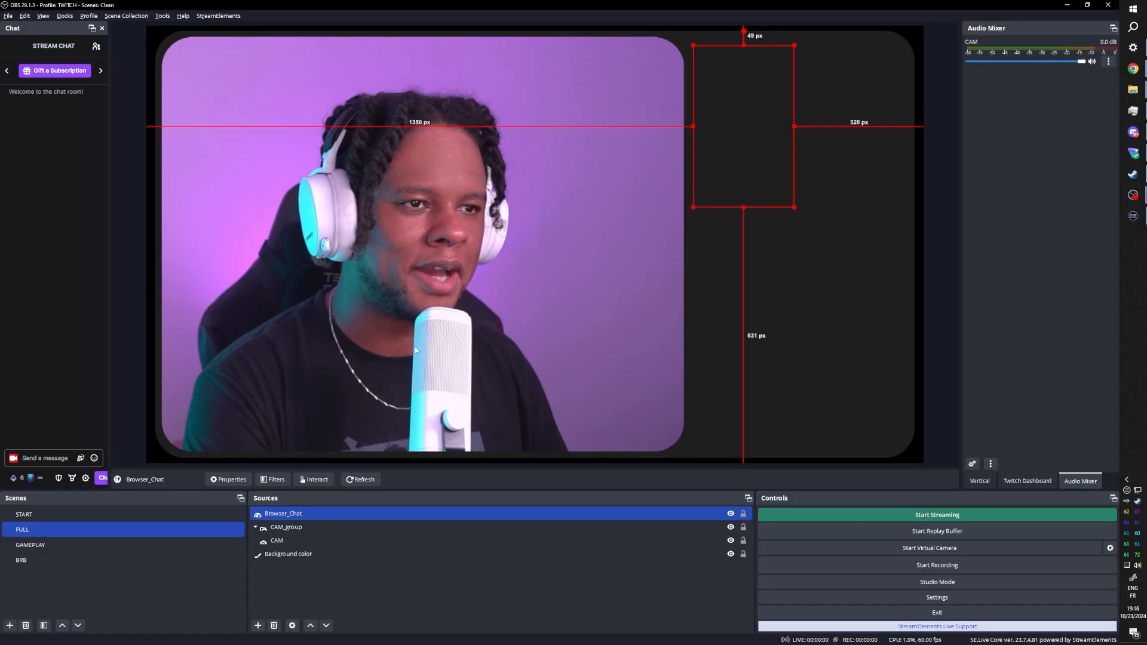
Step: Send the test message "hi" in the stream chat and compare how it appears in OBS and in the StreamElements overlay editor
{"action": "left_click", "coordinate": [42, 457]}
{"action": "type", "text": "h"}
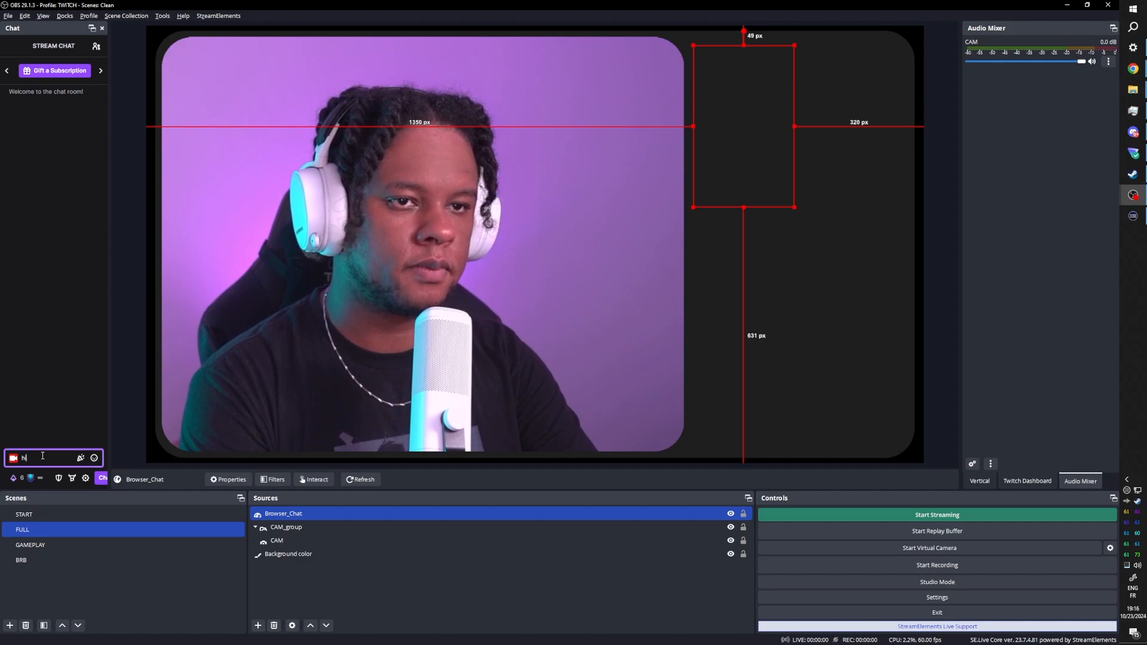
{"action": "type", "text": "i"}
{"action": "key", "text": "Return"}
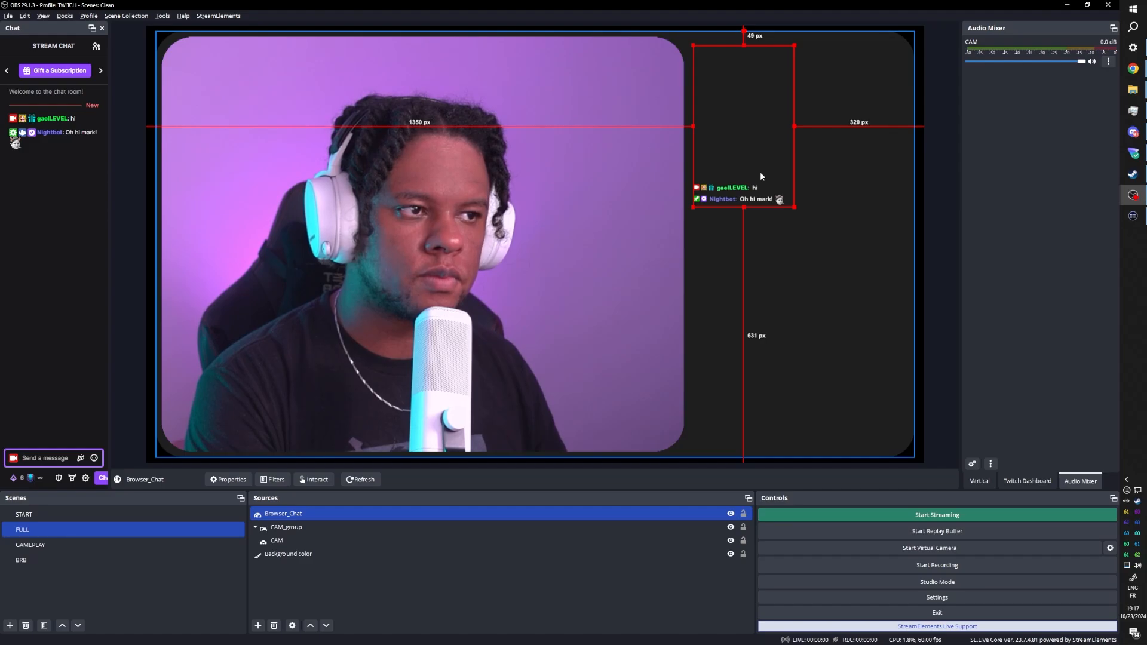
{"action": "key", "text": "alt+Tab"}
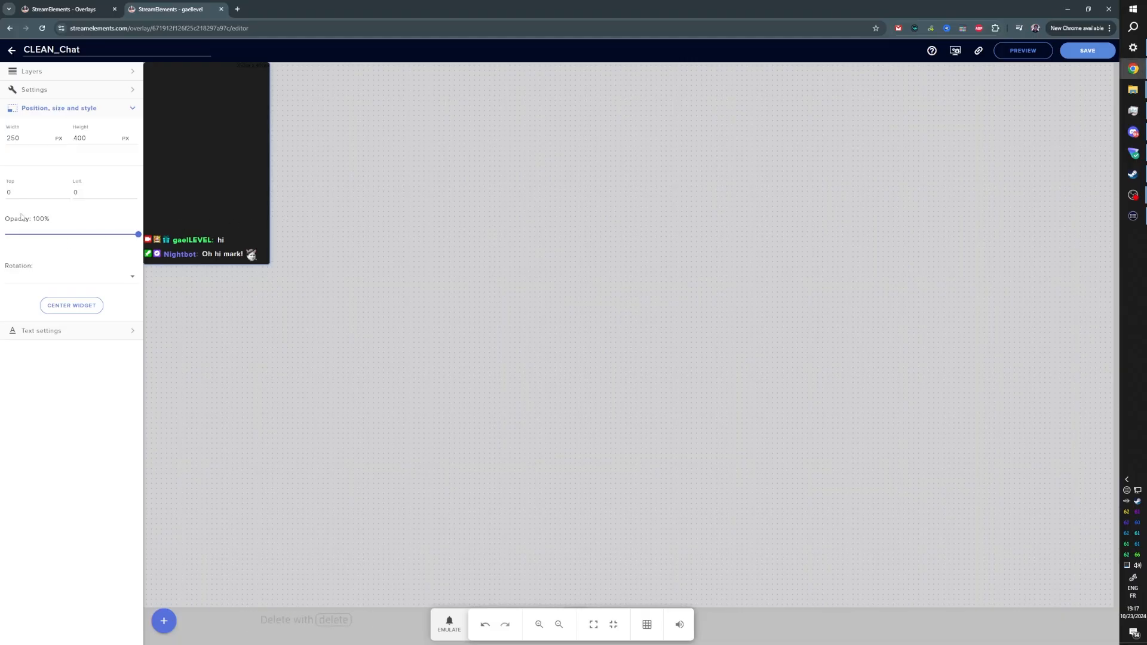
{"action": "key", "text": "alt+Tab"}
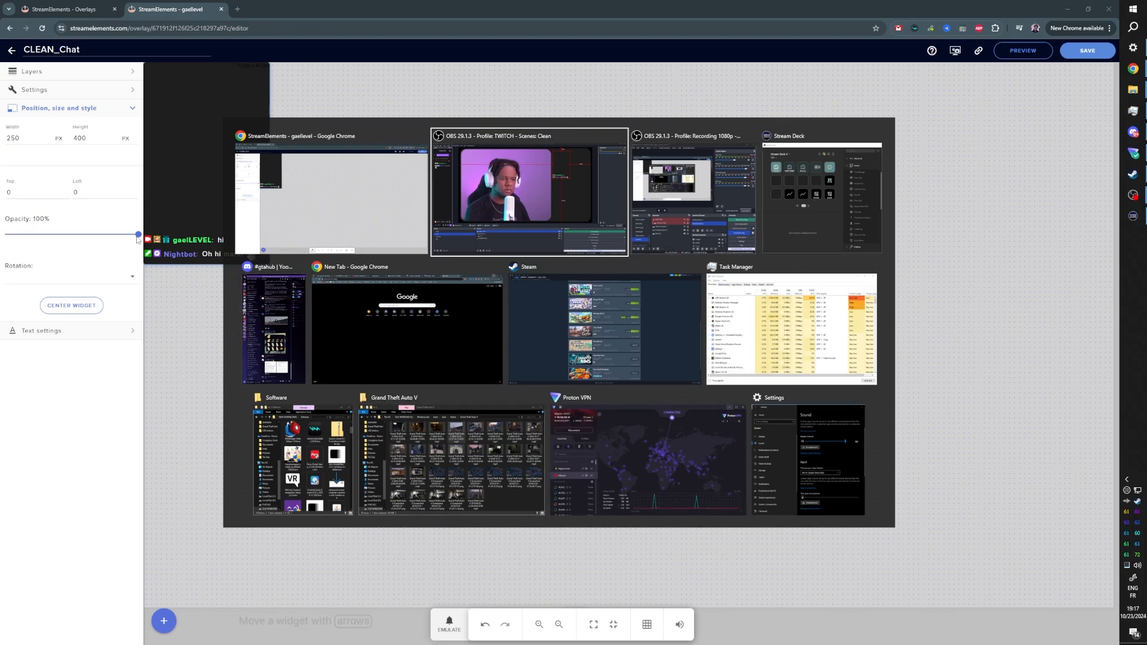
{"action": "key", "text": "alt+Tab"}
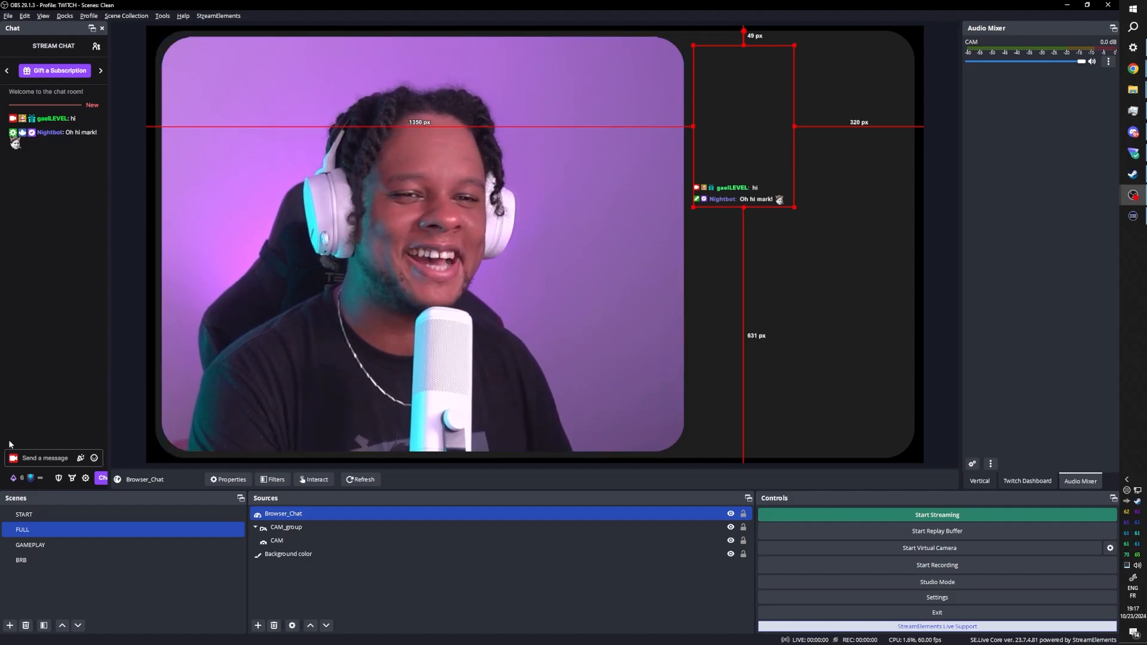
Step: Switch to the StreamElements overlay editor and resize the chat widget to 500 px wide and 800 px high
{"action": "key", "text": "alt+Tab"}
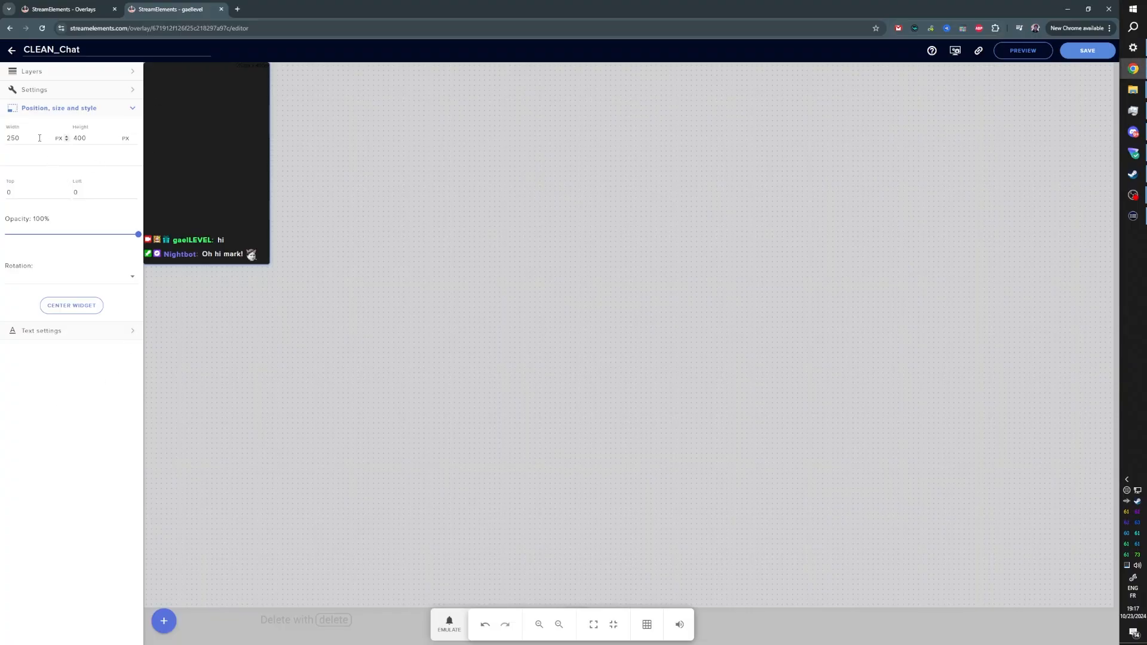
{"action": "type", "text": "500"}
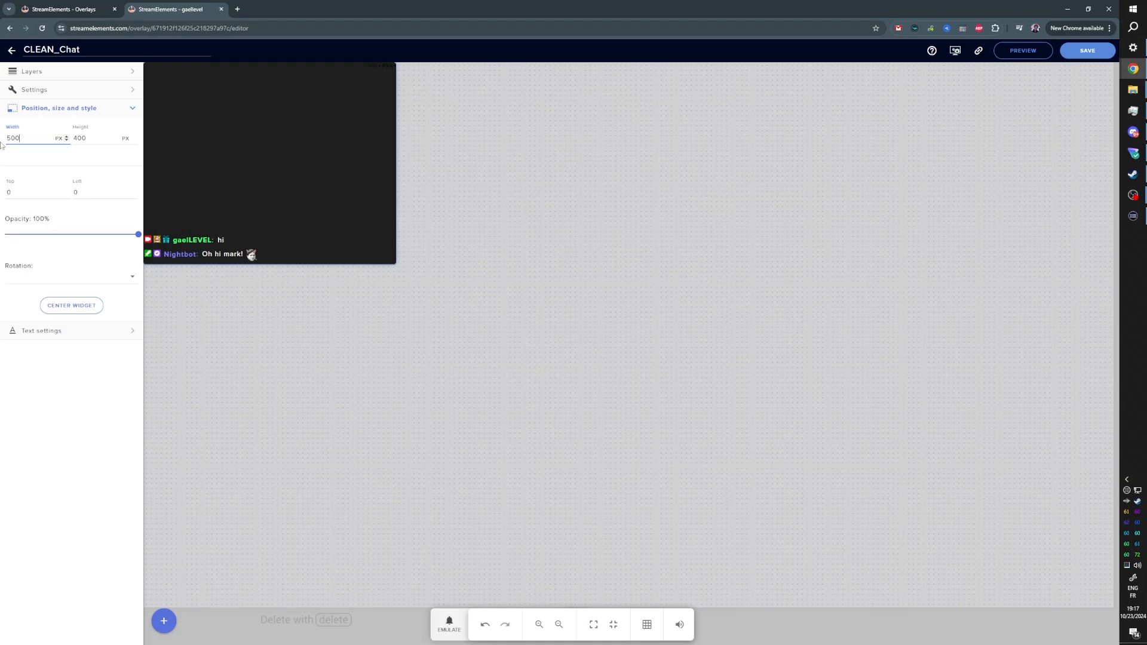
{"action": "left_click", "coordinate": [77, 138]}
{"action": "type", "text": "8"}
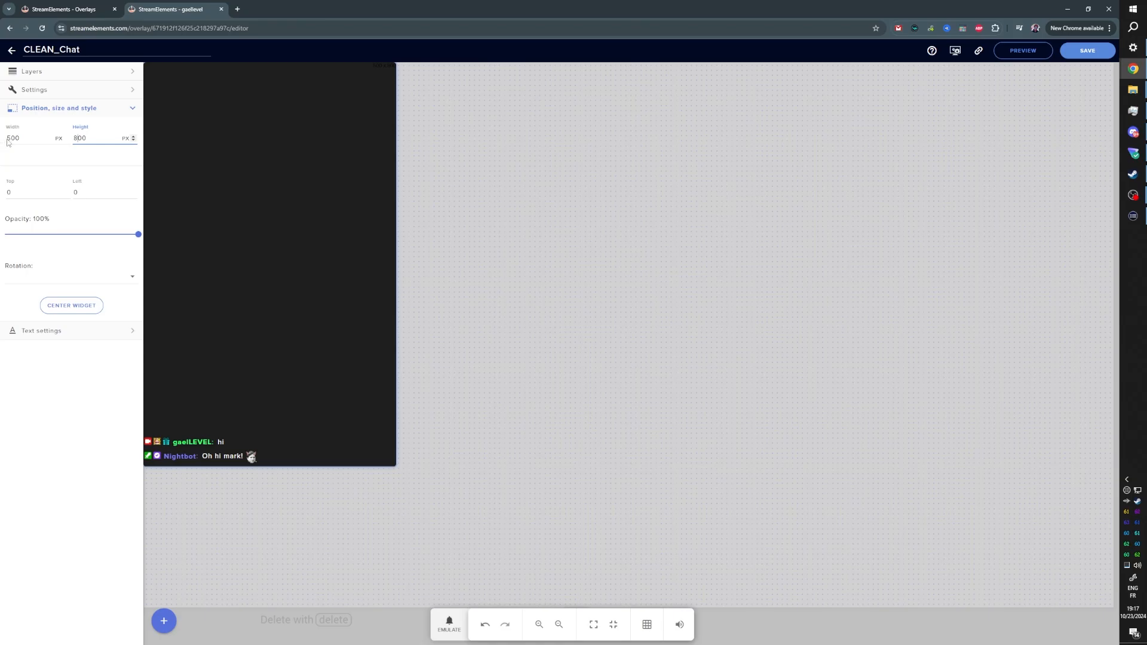
Step: Set the chat widget's text size to 17 and save the CLEAN_Chat overlay
{"action": "left_click", "coordinate": [60, 91]}
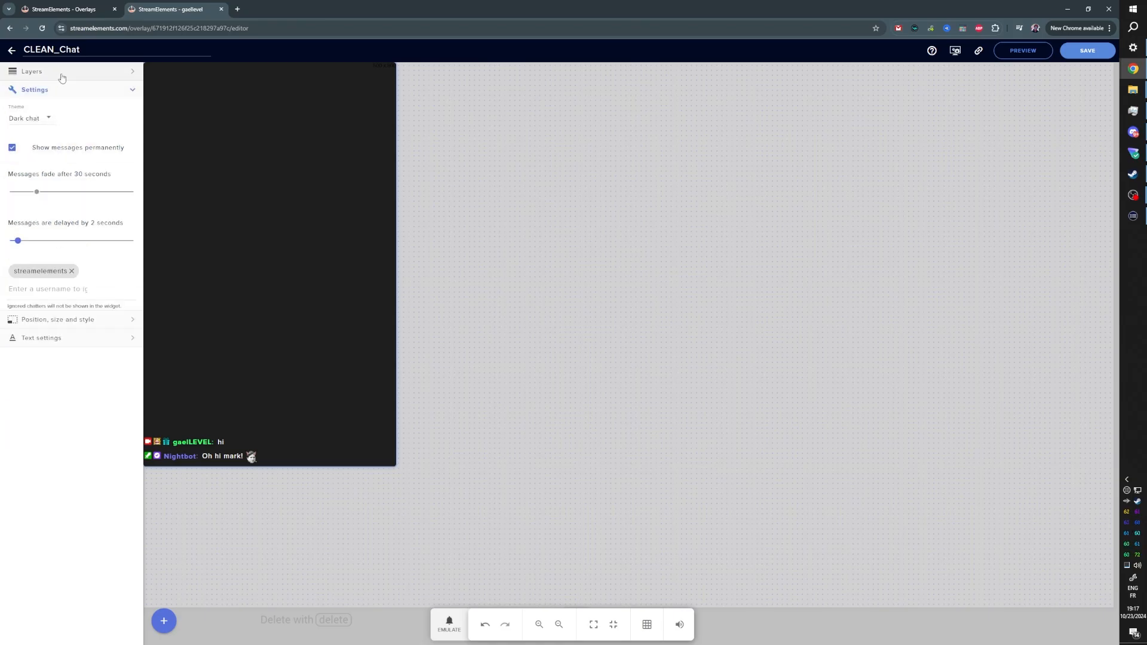
{"action": "left_click", "coordinate": [61, 75]}
{"action": "left_click", "coordinate": [50, 170]}
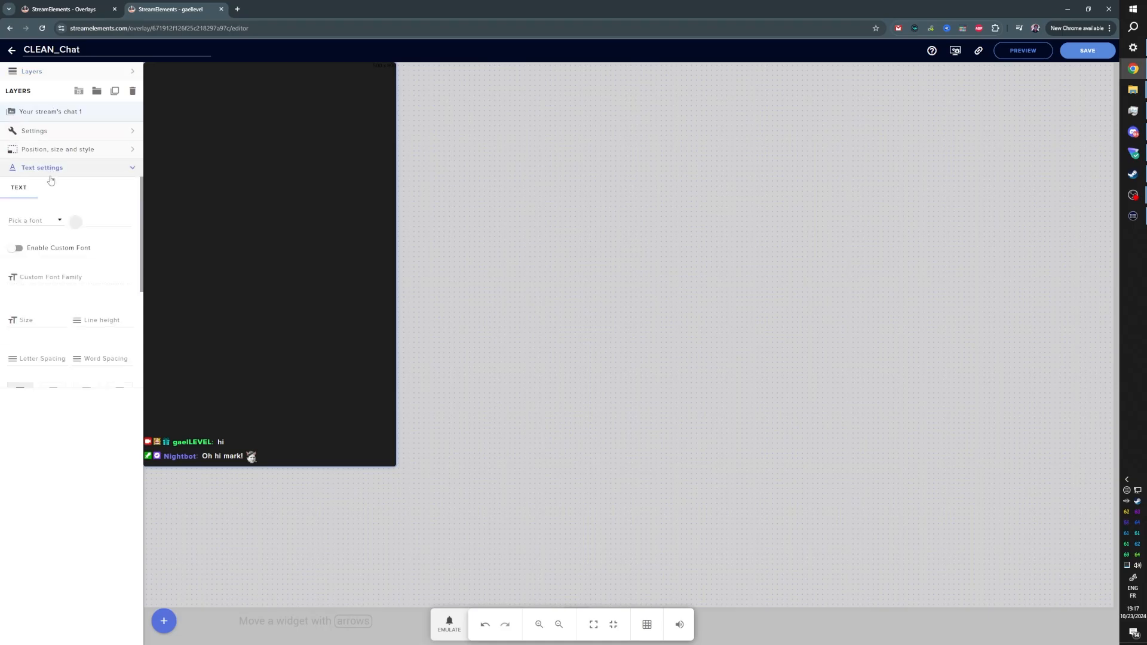
{"action": "left_click", "coordinate": [66, 279]}
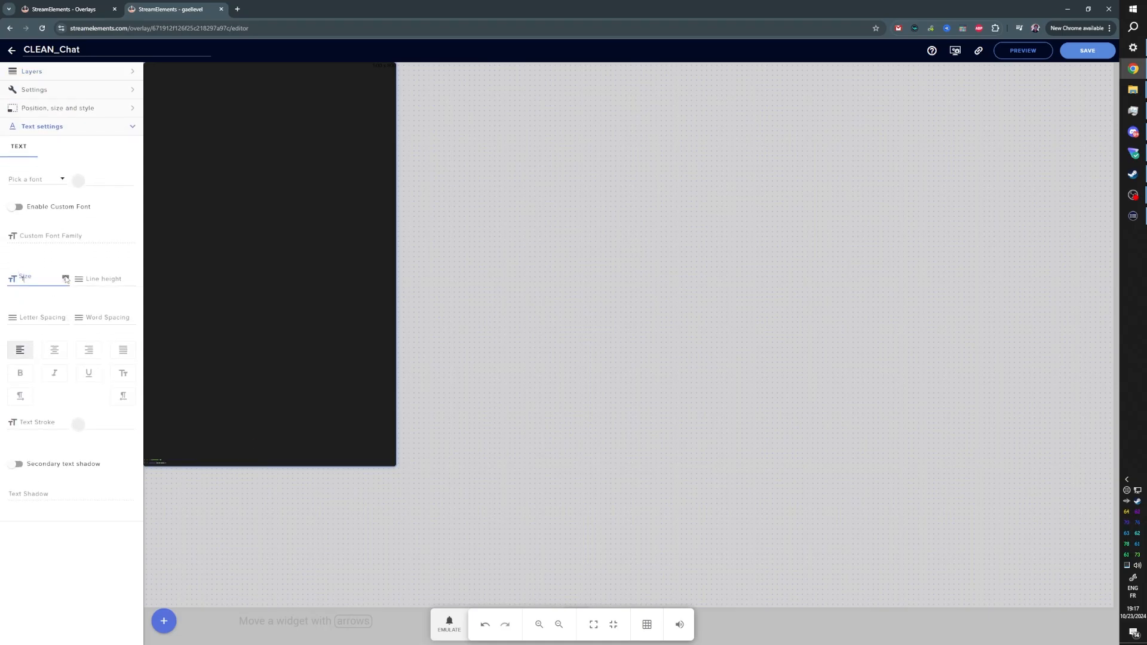
{"action": "scroll", "coordinate": [67, 281], "scroll_direction": "up", "scroll_amount": 19}
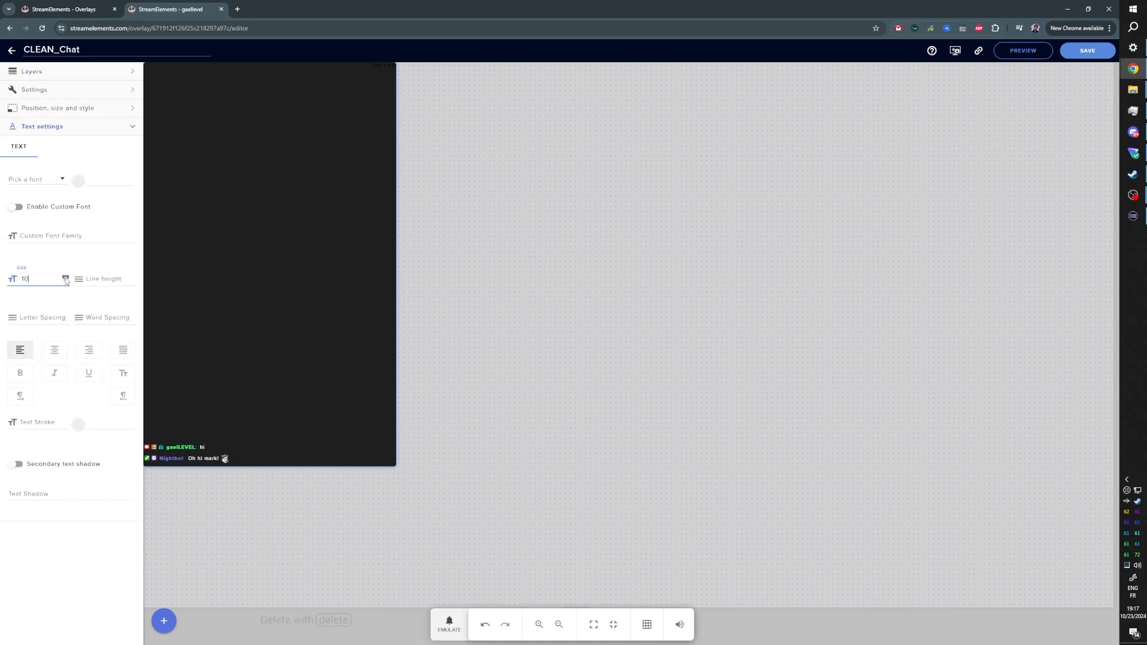
{"action": "scroll", "coordinate": [66, 282], "scroll_direction": "up", "scroll_amount": 5}
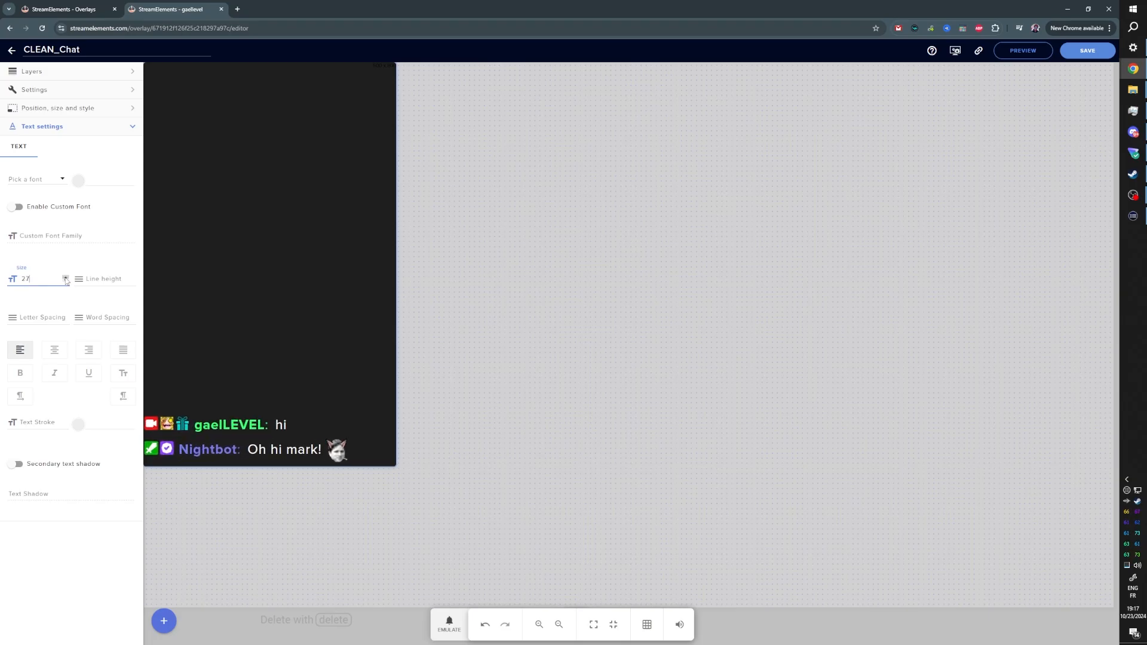
{"action": "scroll", "coordinate": [65, 285], "scroll_direction": "down", "scroll_amount": 8}
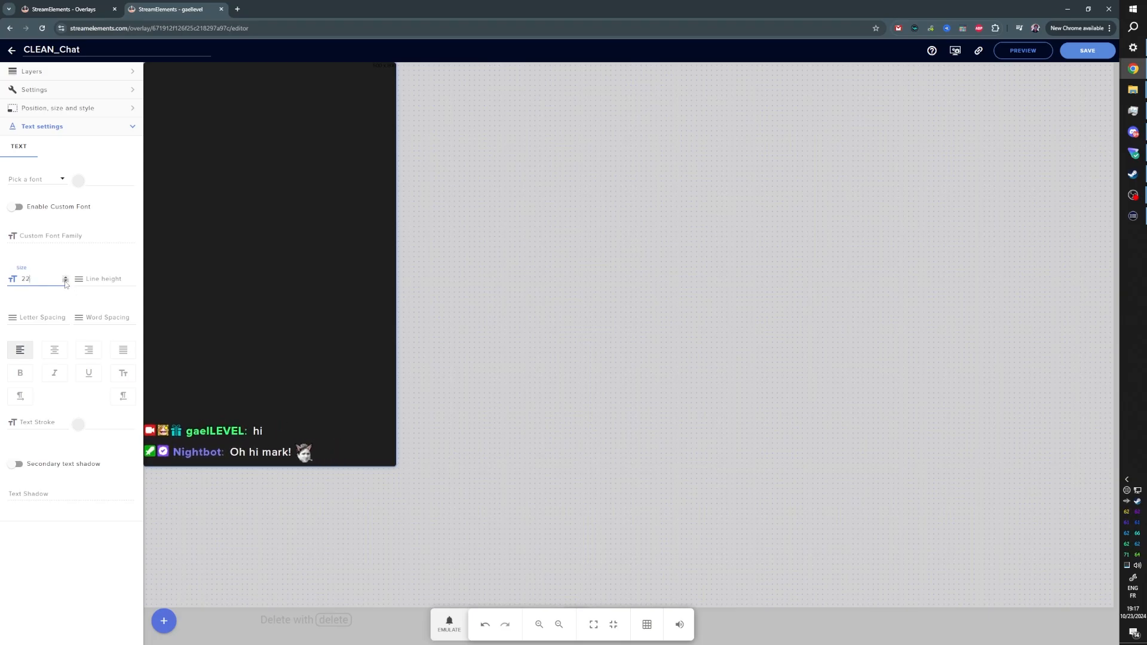
{"action": "scroll", "coordinate": [66, 284], "scroll_direction": "down", "scroll_amount": 2}
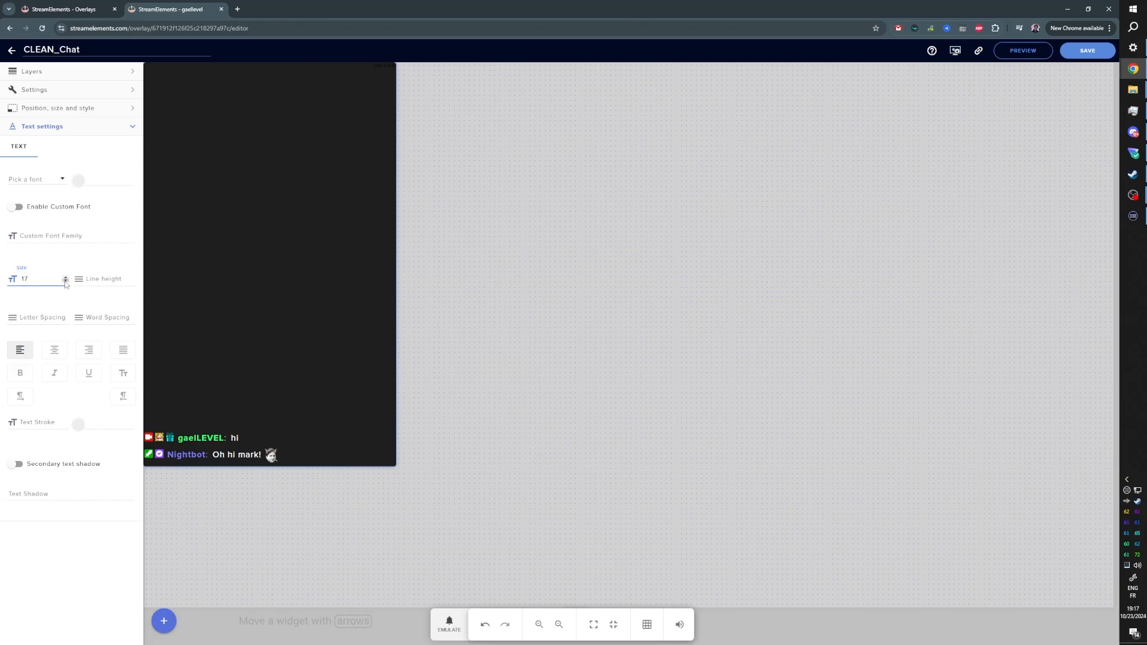
{"action": "left_click", "coordinate": [1086, 51]}
{"action": "mouse_move", "coordinate": [1118, 214]}
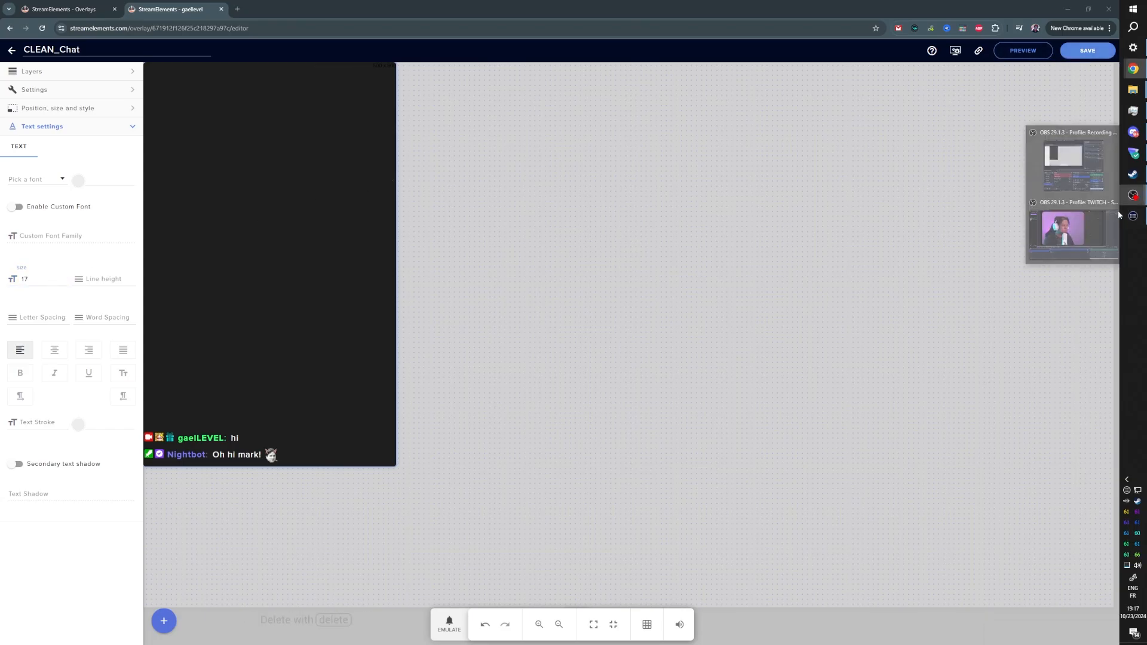
Step: Switch to OBS, set the Browser_Chat source to 500 px wide and 800 px high, and move it about 35 px below the canvas top
{"action": "left_click", "coordinate": [1062, 228]}
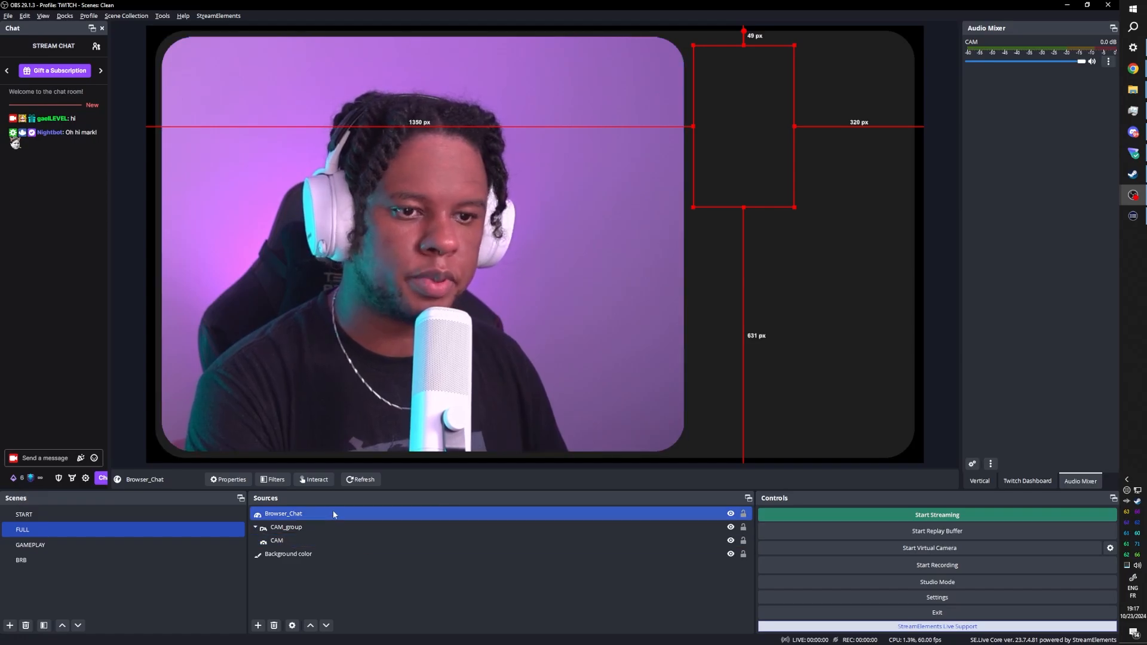
{"action": "double_click", "coordinate": [298, 518]}
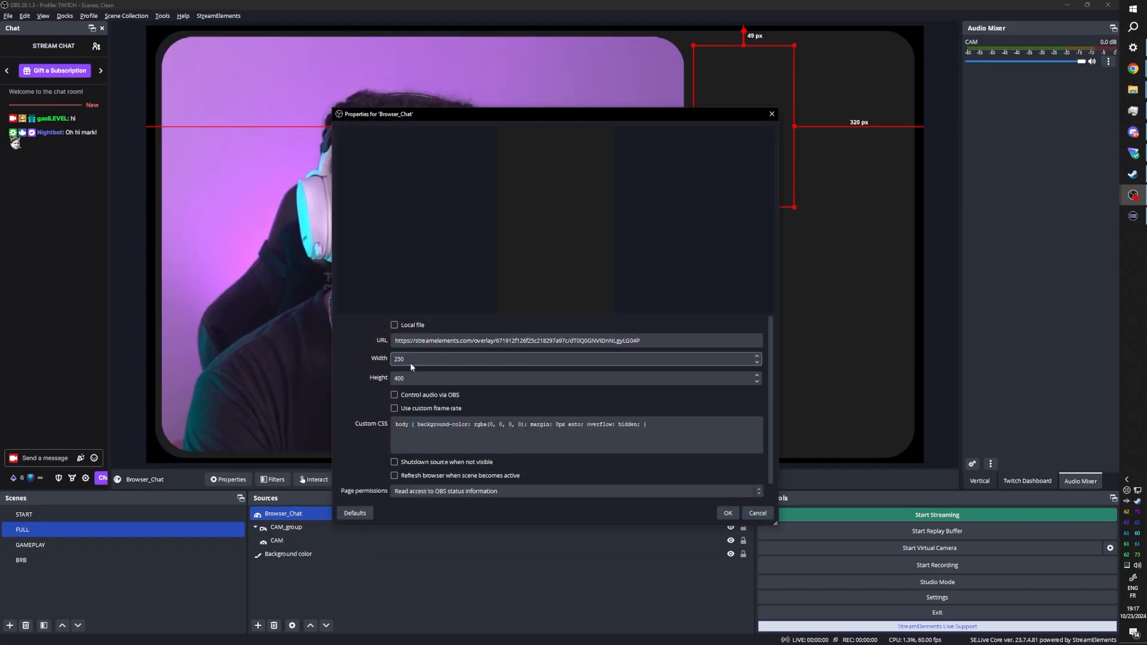
{"action": "double_click", "coordinate": [411, 363]}
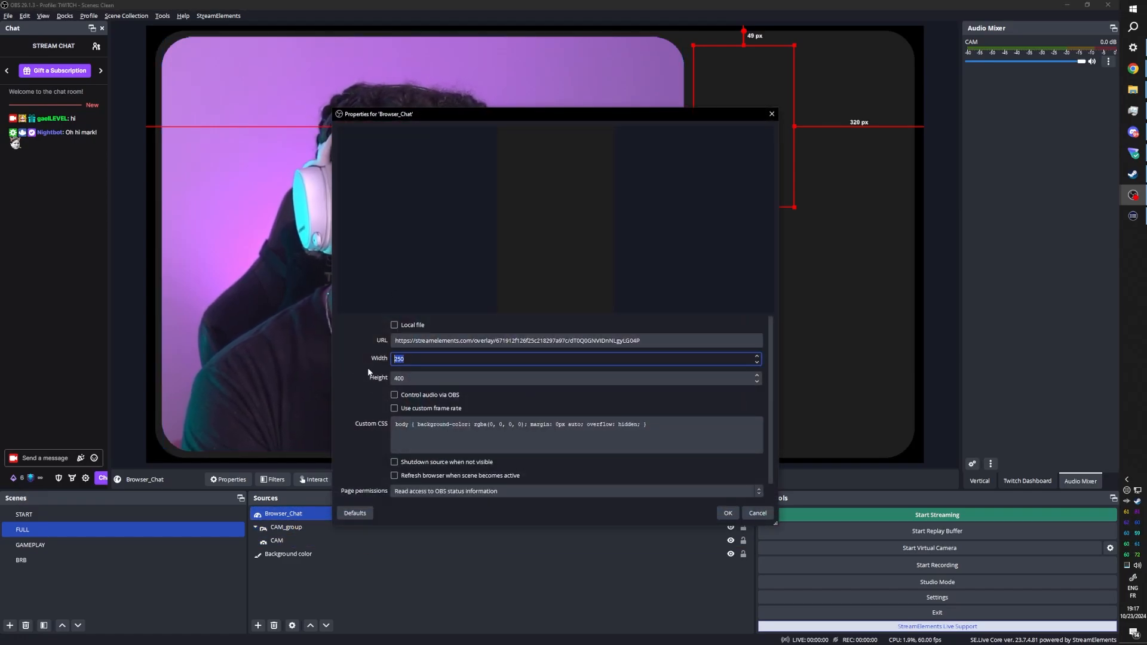
{"action": "type", "text": "500"}
{"action": "key", "text": "Tab"}
{"action": "type", "text": "800"}
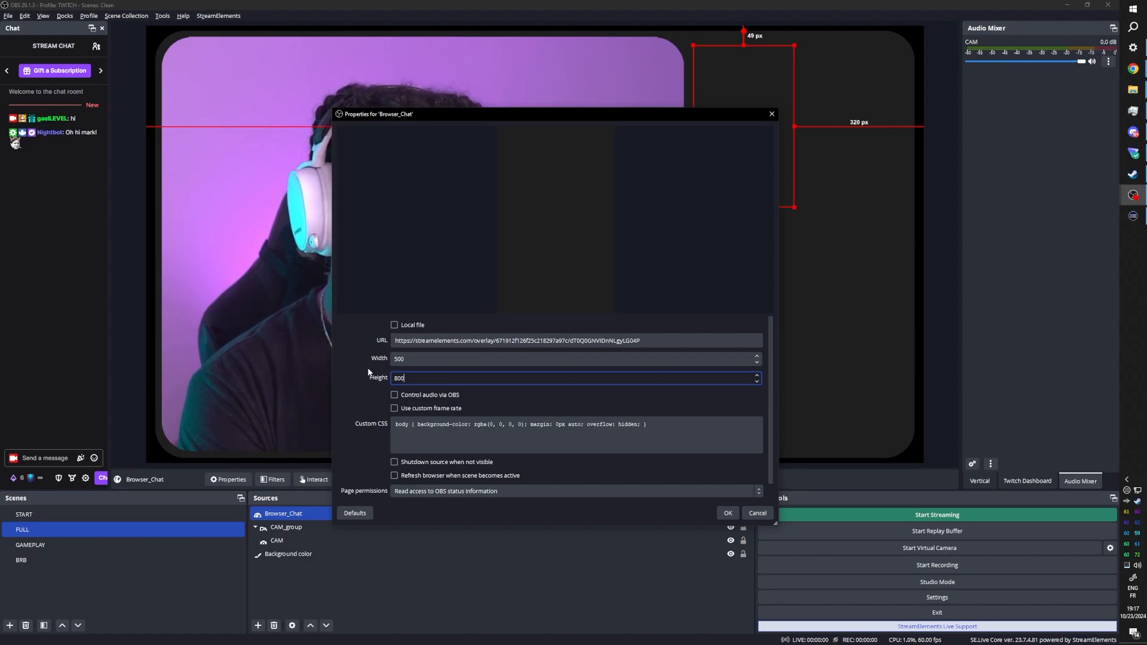
{"action": "key", "text": "Return"}
{"action": "left_click_drag", "start_coordinate": [778, 252], "coordinate": [750, 236]}
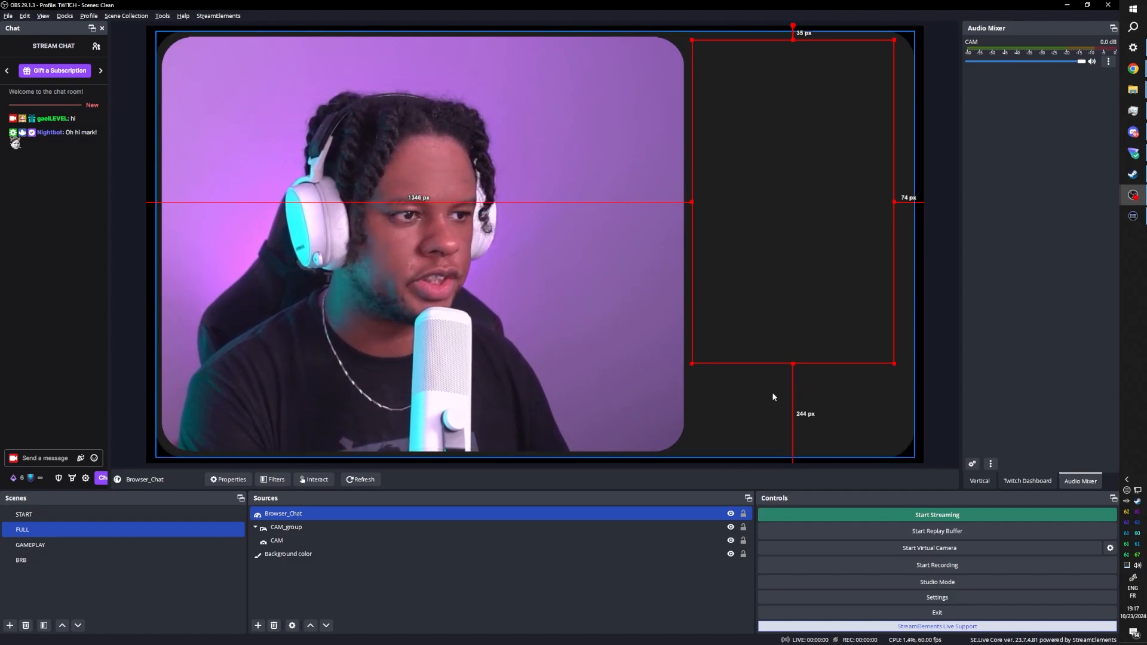
Step: Set the Browser_Chat source's height to 1000 px and enlarge it slightly to leave about 29 px above and 28 px below on the canvas
{"action": "double_click", "coordinate": [294, 514]}
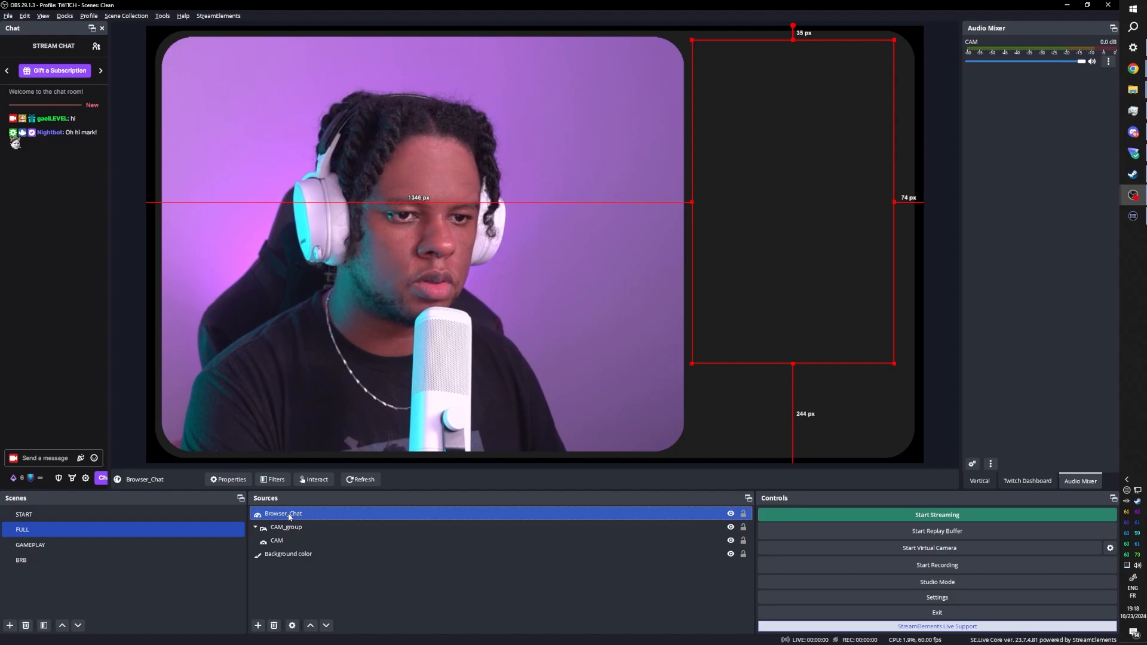
{"action": "left_click_drag", "start_coordinate": [516, 118], "coordinate": [310, 43]}
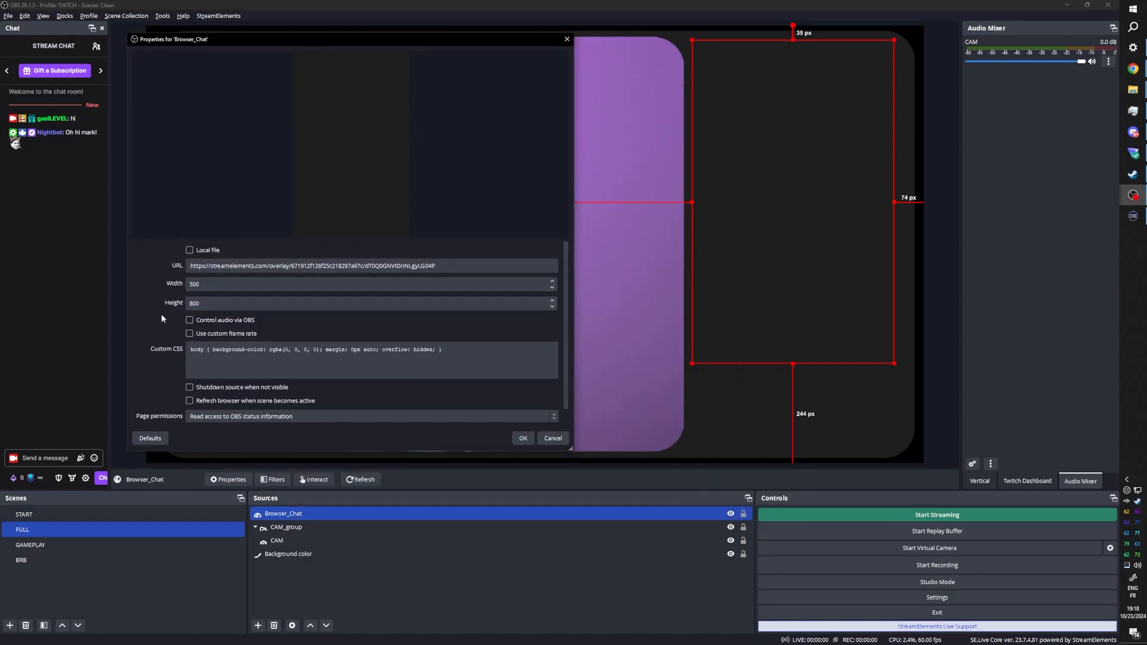
{"action": "left_click", "coordinate": [189, 305]}
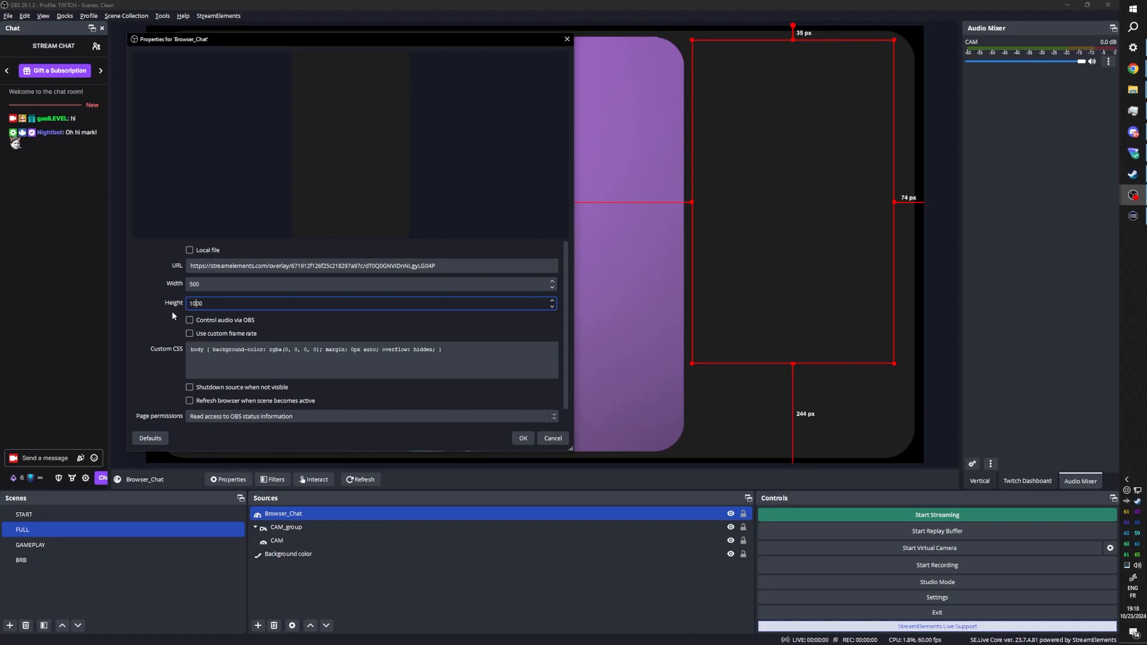
{"action": "left_click", "coordinate": [524, 439]}
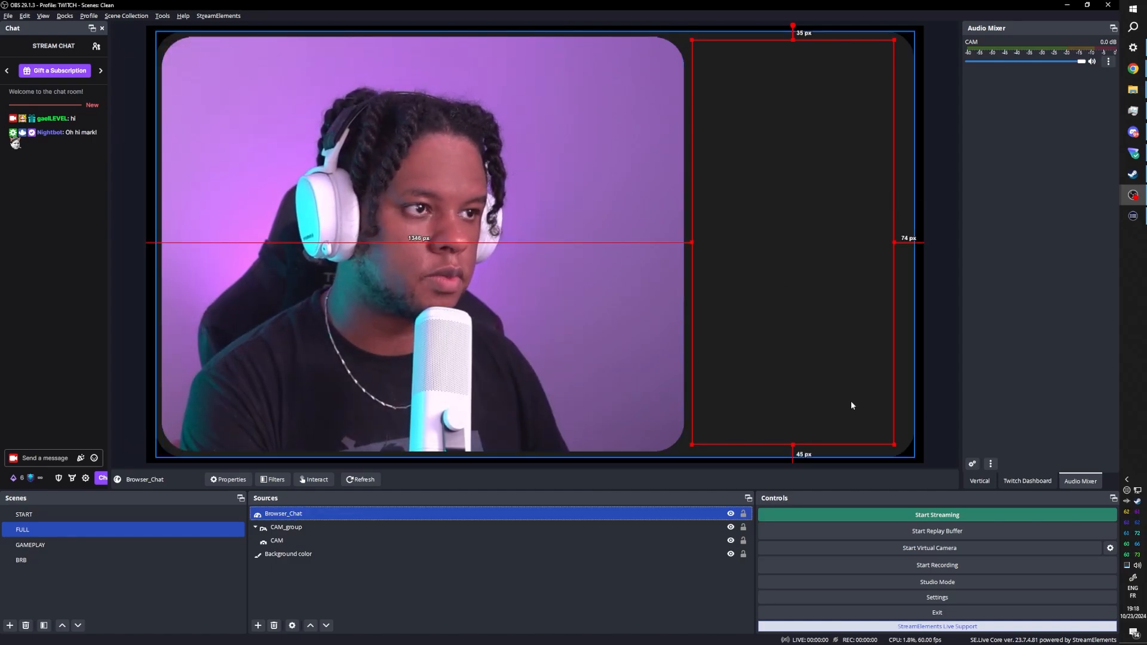
{"action": "left_click_drag", "start_coordinate": [894, 444], "coordinate": [898, 452]}
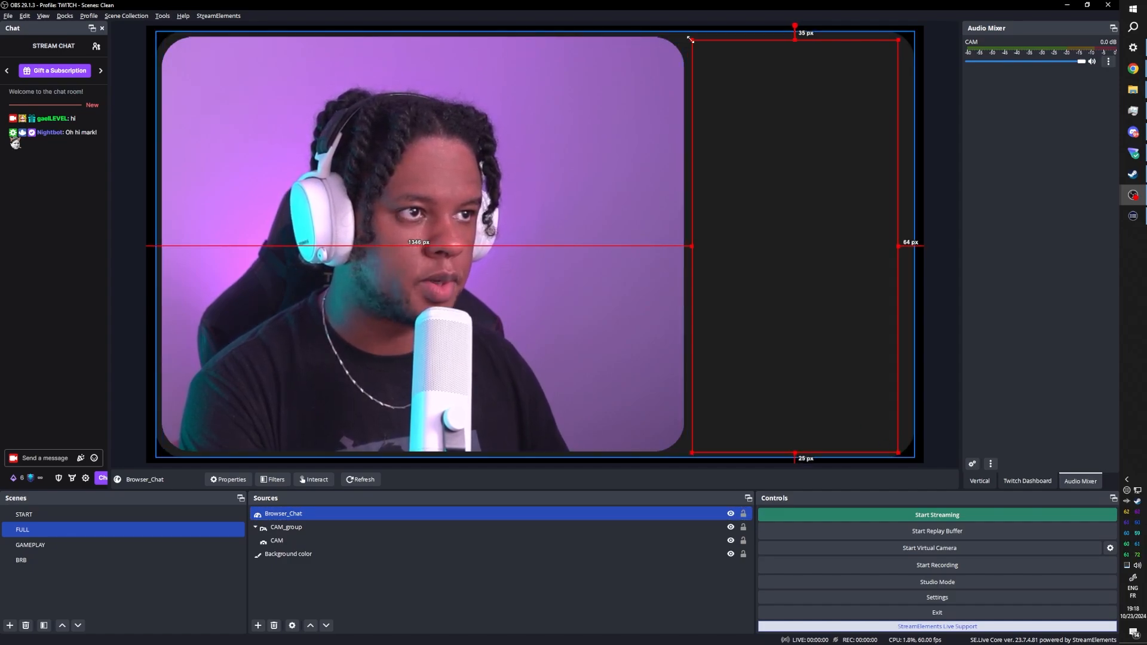
{"action": "left_click_drag", "start_coordinate": [692, 42], "coordinate": [690, 39]}
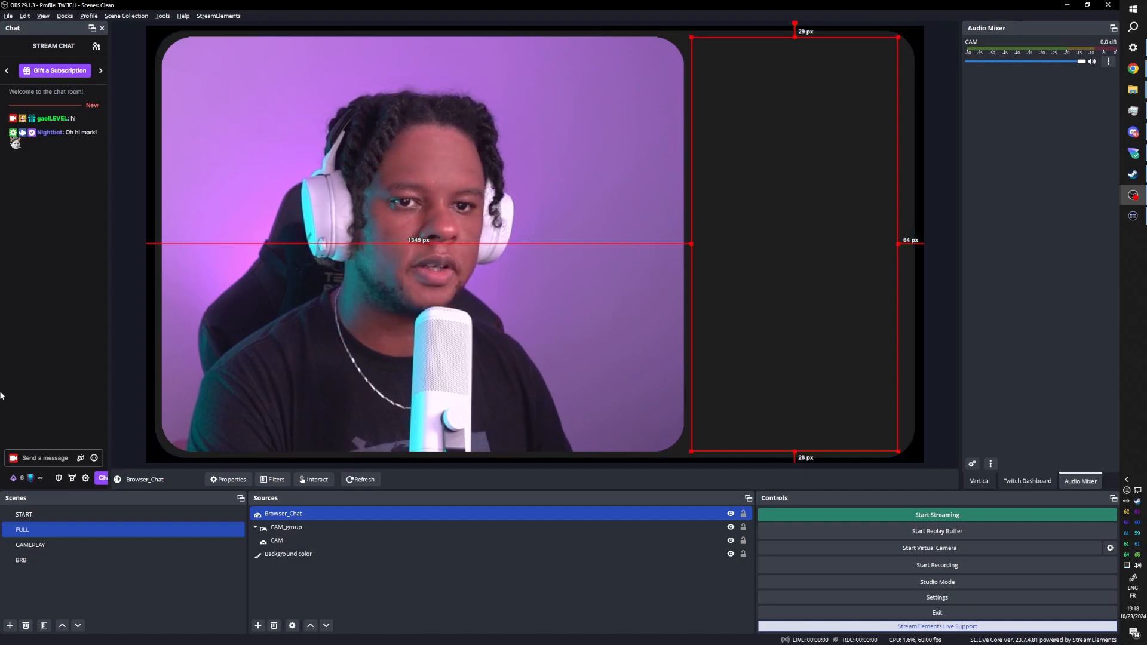
Step: Send the message "test" in the stream chat to check where it appears in the Browser_Chat source
{"action": "type", "text": "test"}
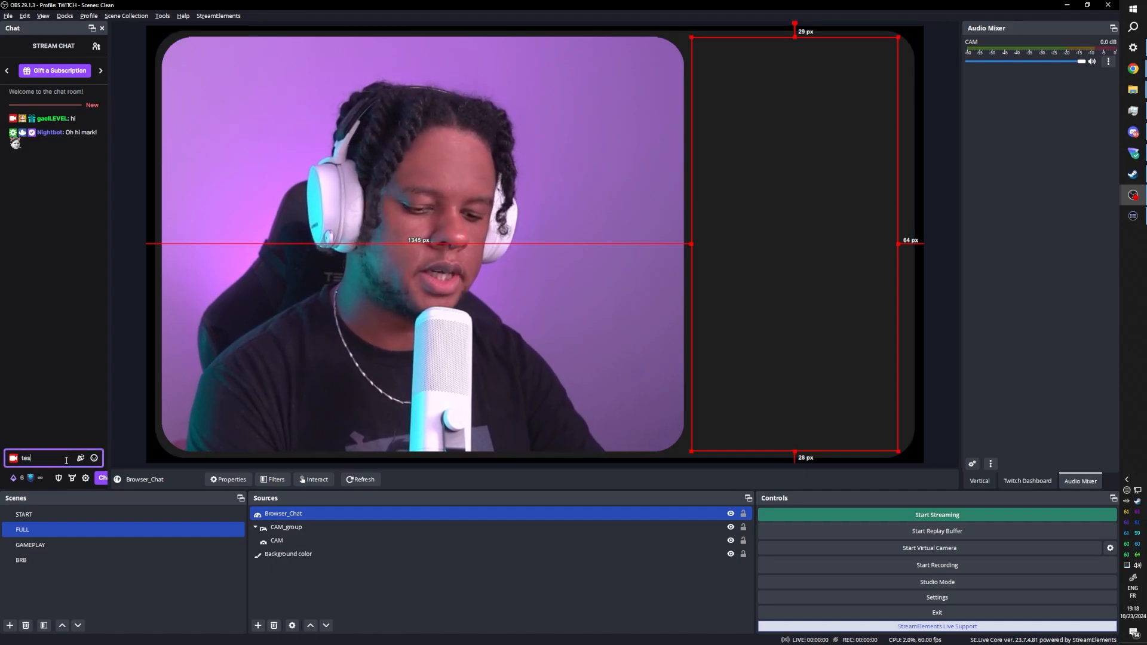
{"action": "key", "text": "Return"}
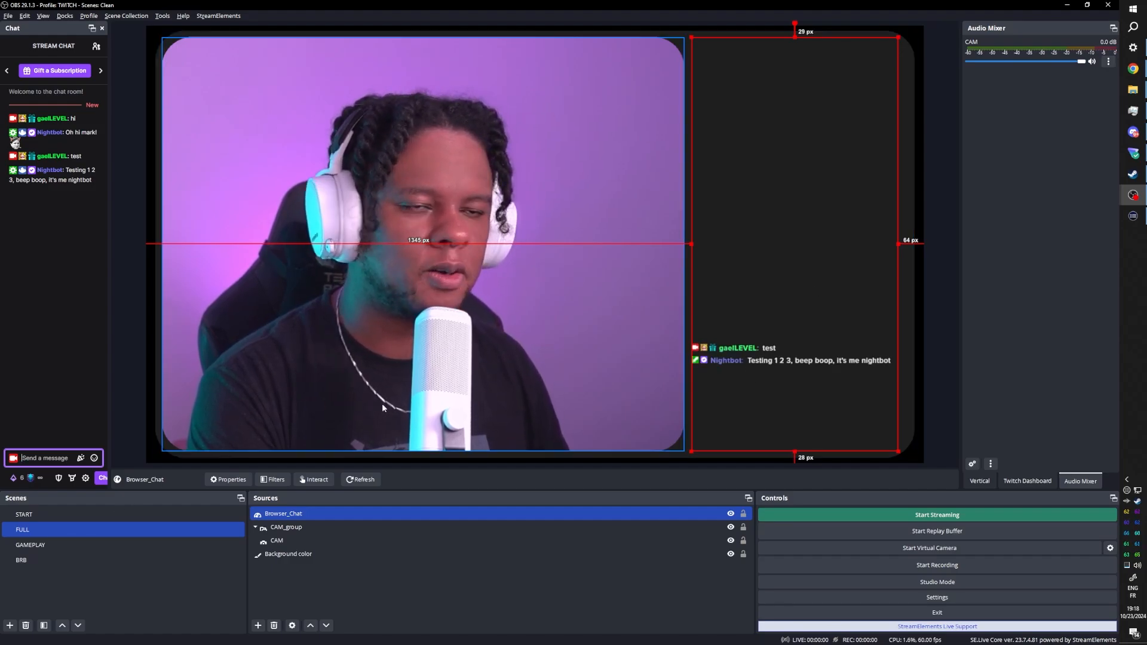
Step: Switch to the StreamElements overlay editor, set the chat widget's height to 1000 px and save the CLEAN_Chat overlay
{"action": "key", "text": "alt+Tab"}
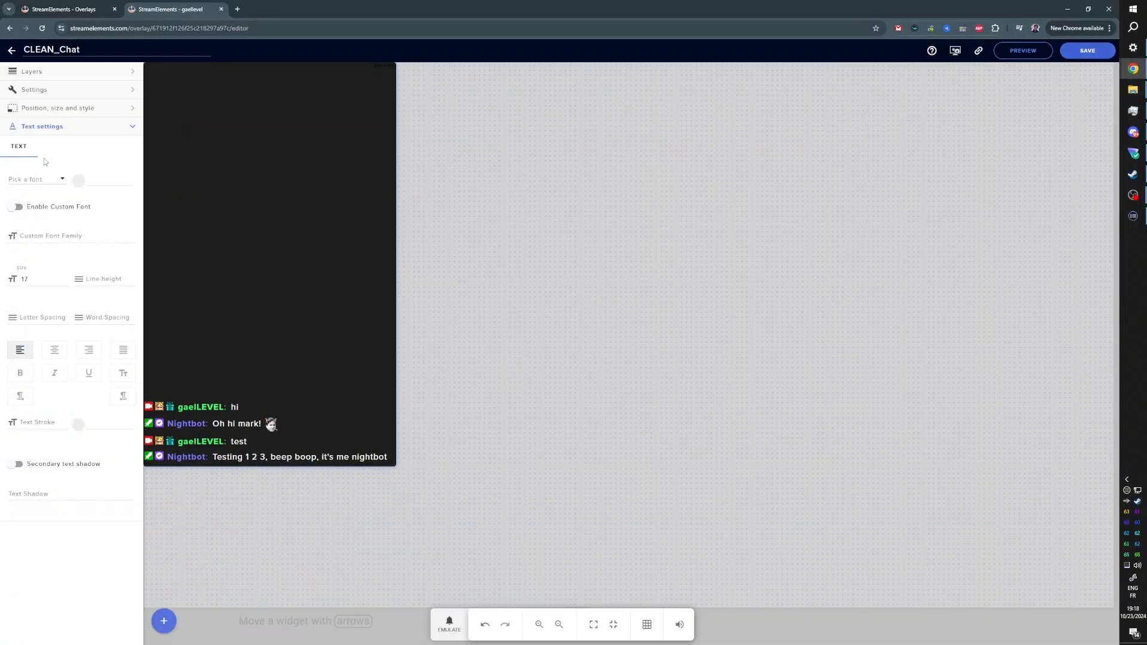
{"action": "left_click", "coordinate": [57, 109]}
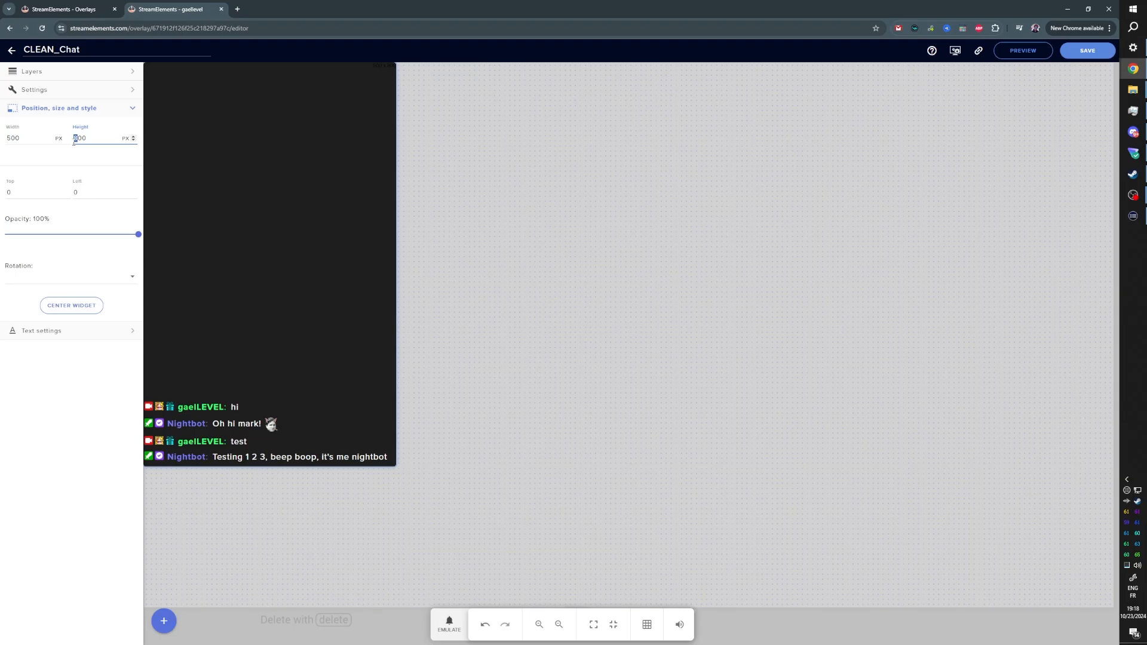
{"action": "type", "text": "10"}
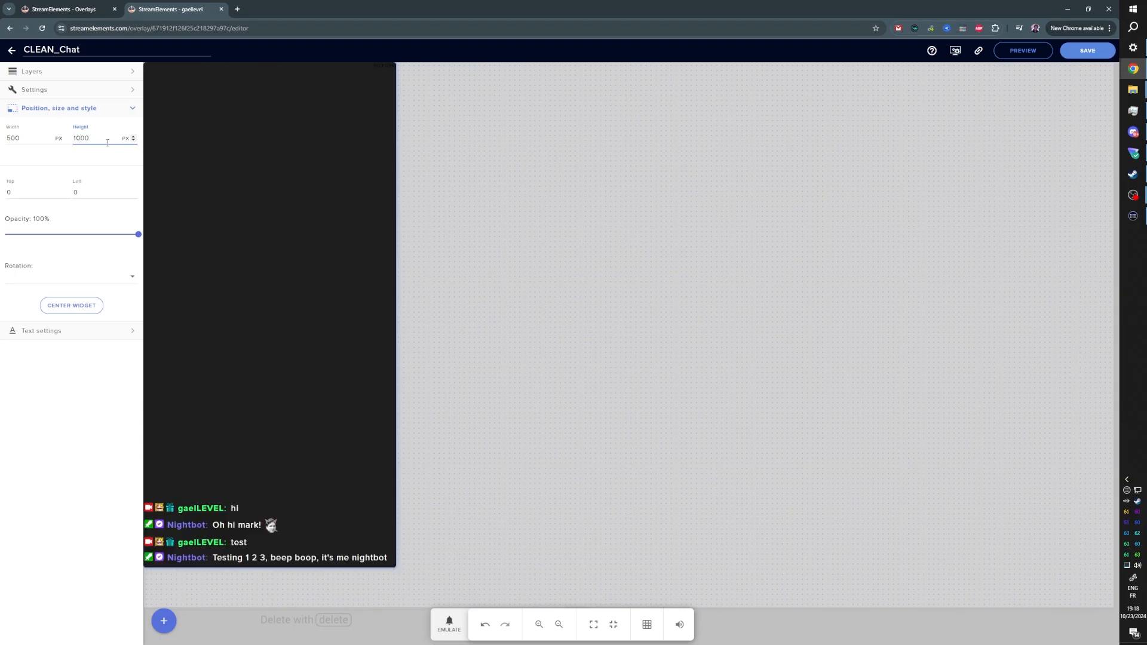
{"action": "left_click", "coordinate": [544, 179]}
{"action": "left_click", "coordinate": [1088, 56]}
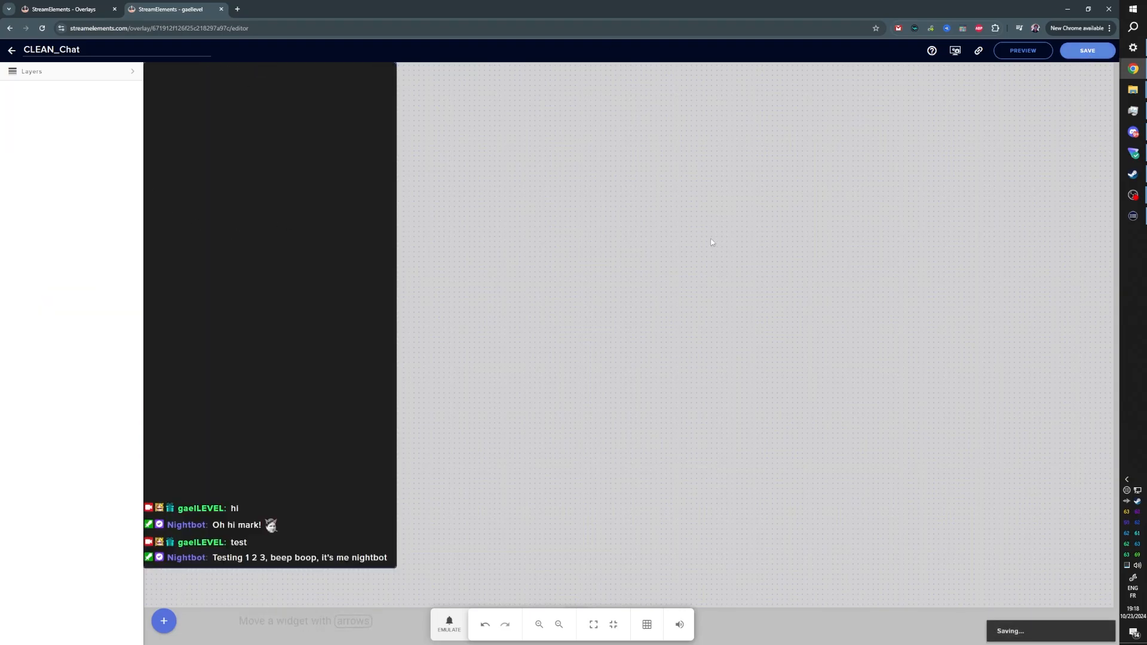
Step: Return to OBS, send the message "hello" in the stream chat and compare its placement with the StreamElements editor
{"action": "key", "text": "alt+Tab"}
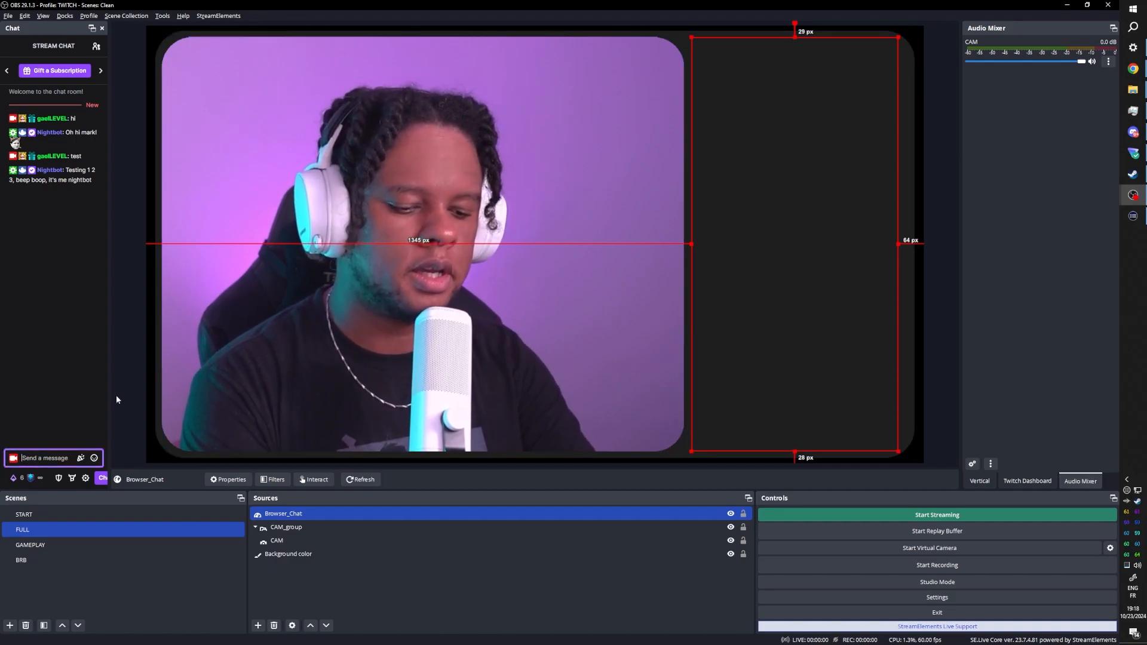
{"action": "type", "text": "hello"}
{"action": "key", "text": "Return"}
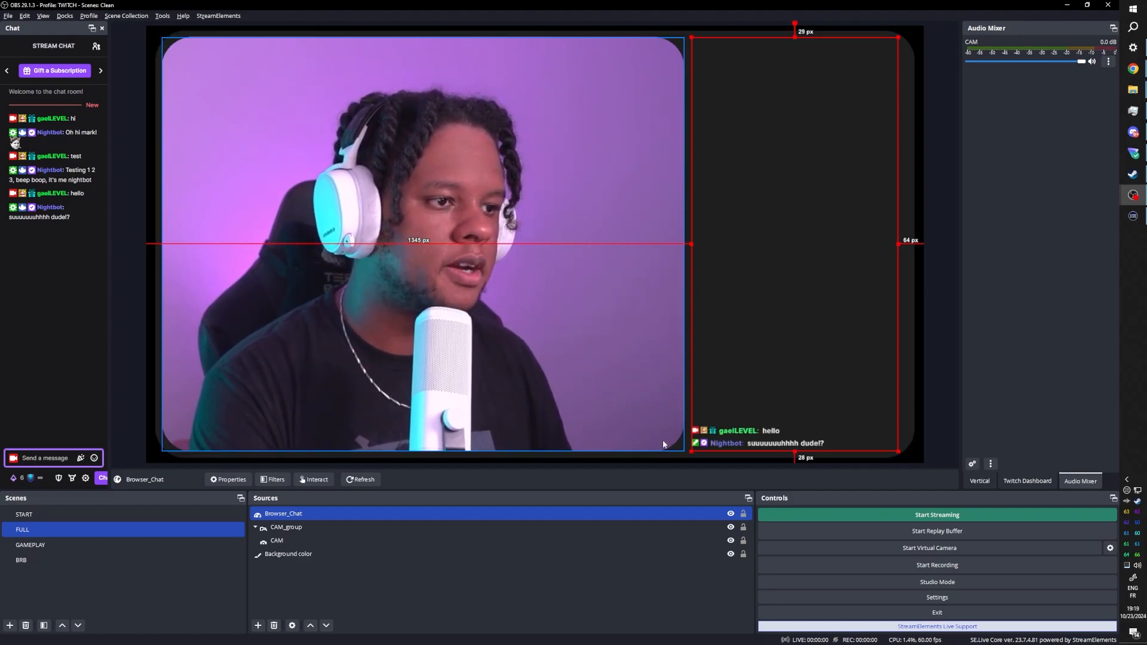
{"action": "left_click", "coordinate": [909, 408]}
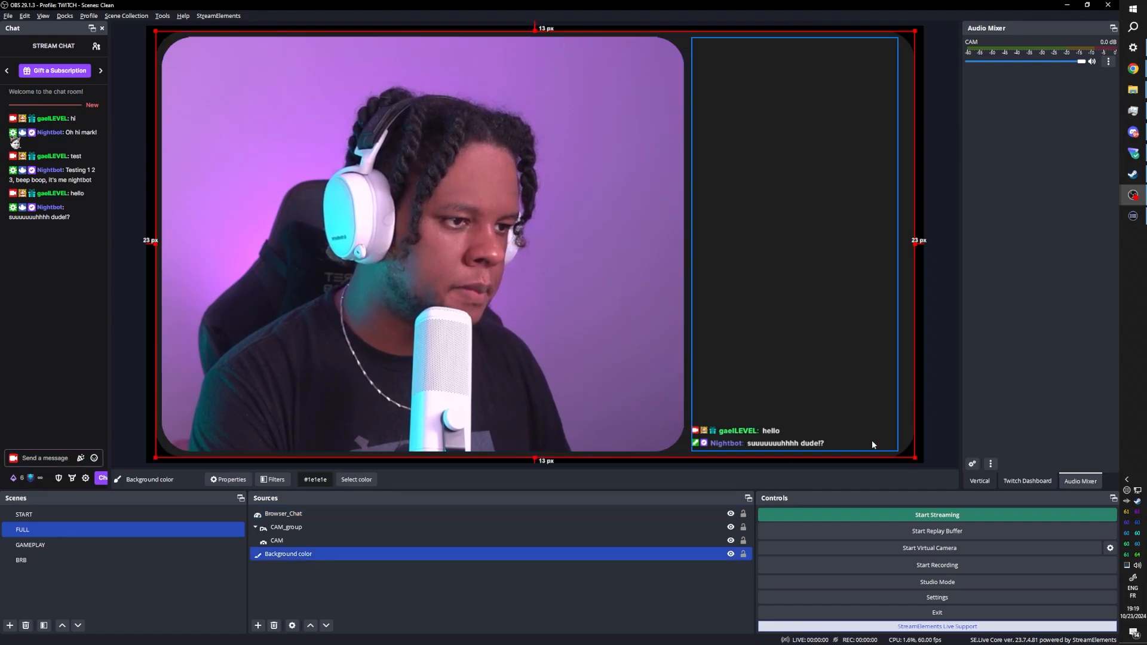
{"action": "key", "text": "alt+Tab"}
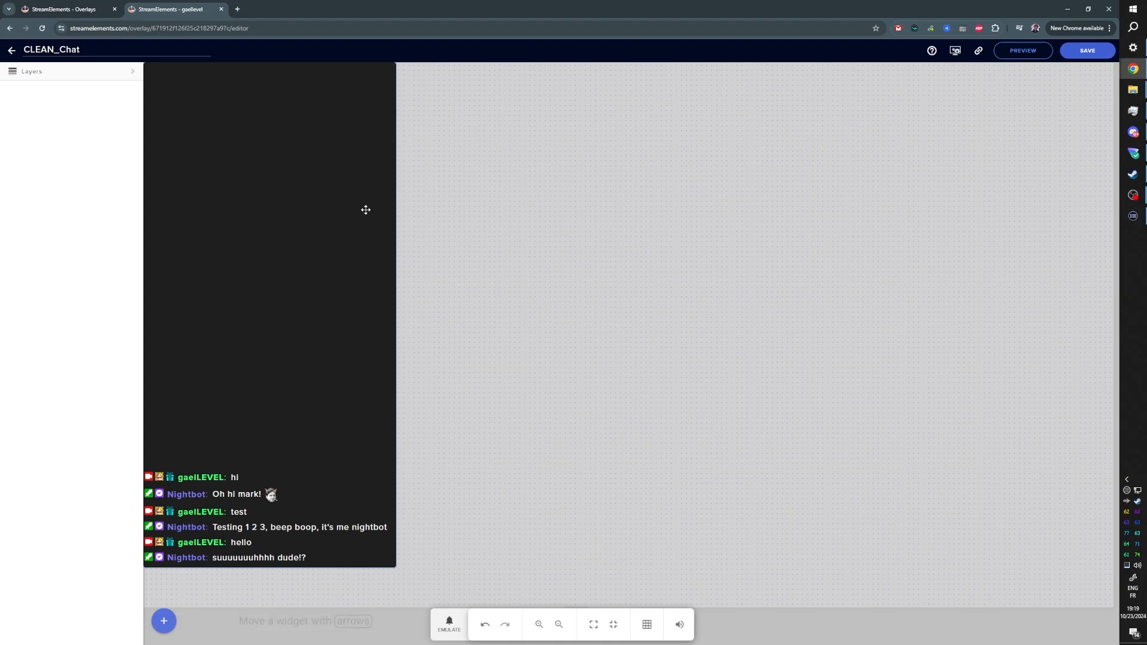
{"action": "key", "text": "alt+Tab"}
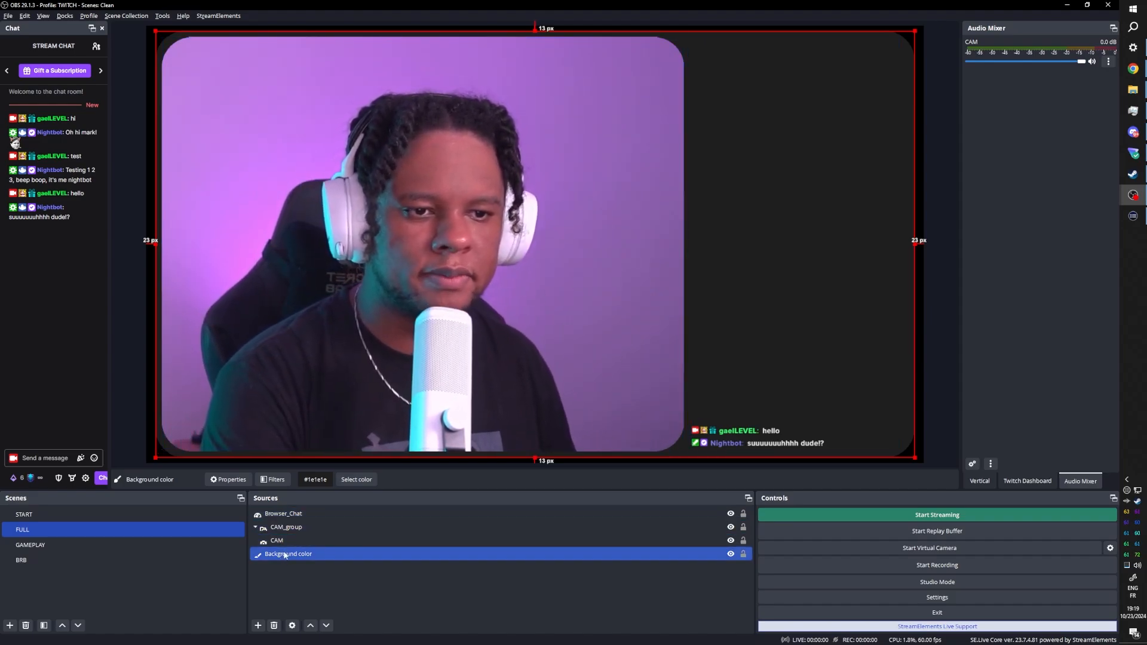
Step: Review the Browser_Chat source's properties and the User-defined shader filter on CAM_group without changing them
{"action": "double_click", "coordinate": [291, 513]}
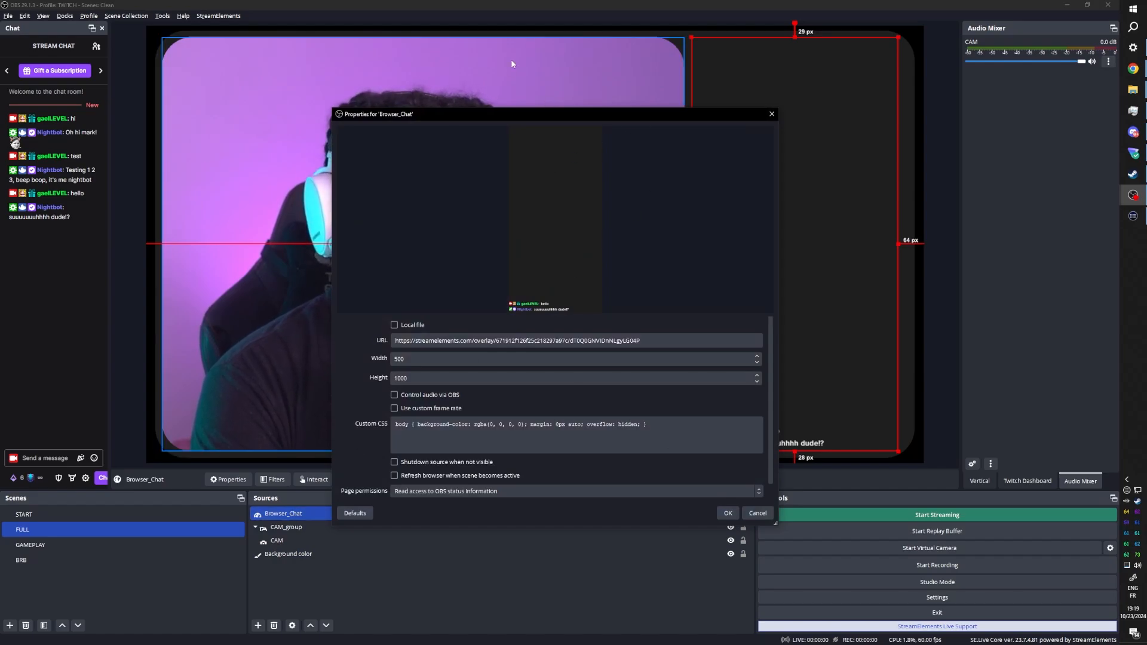
{"action": "left_click_drag", "start_coordinate": [483, 116], "coordinate": [426, 134]}
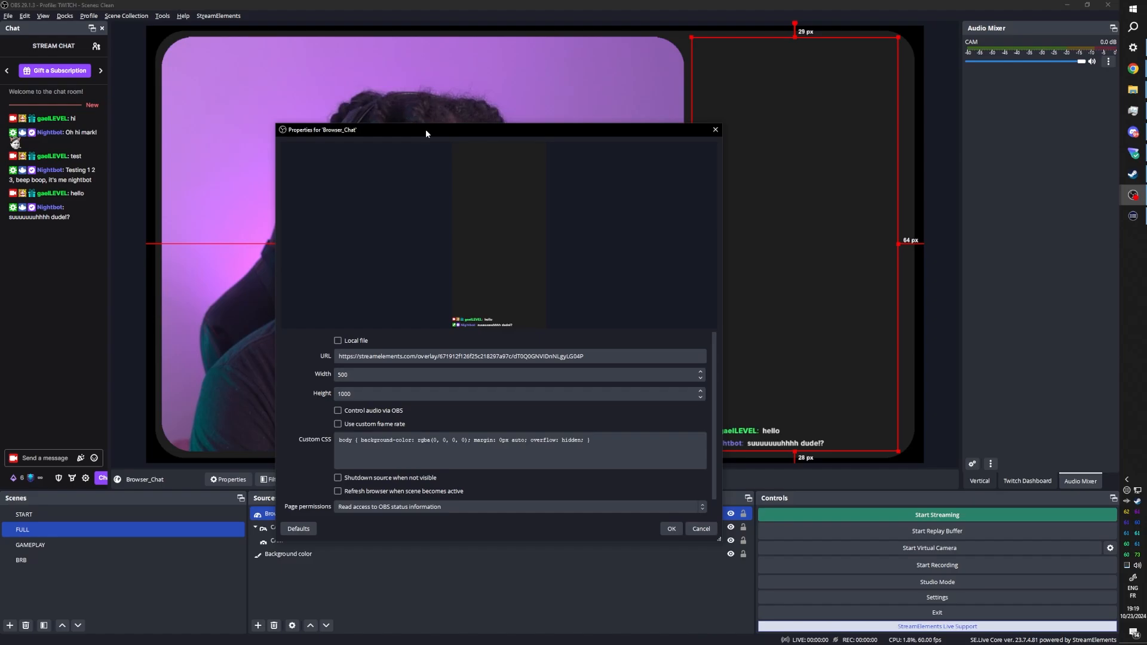
{"action": "left_click", "coordinate": [701, 528]}
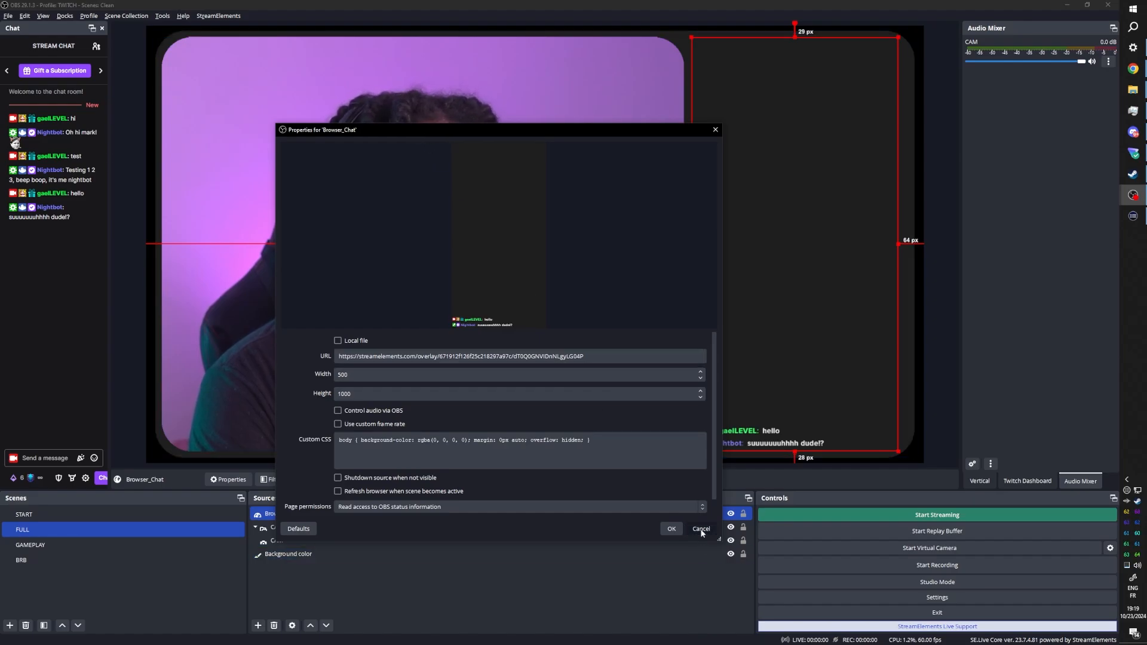
{"action": "left_click", "coordinate": [280, 527]}
{"action": "right_click", "coordinate": [286, 528]}
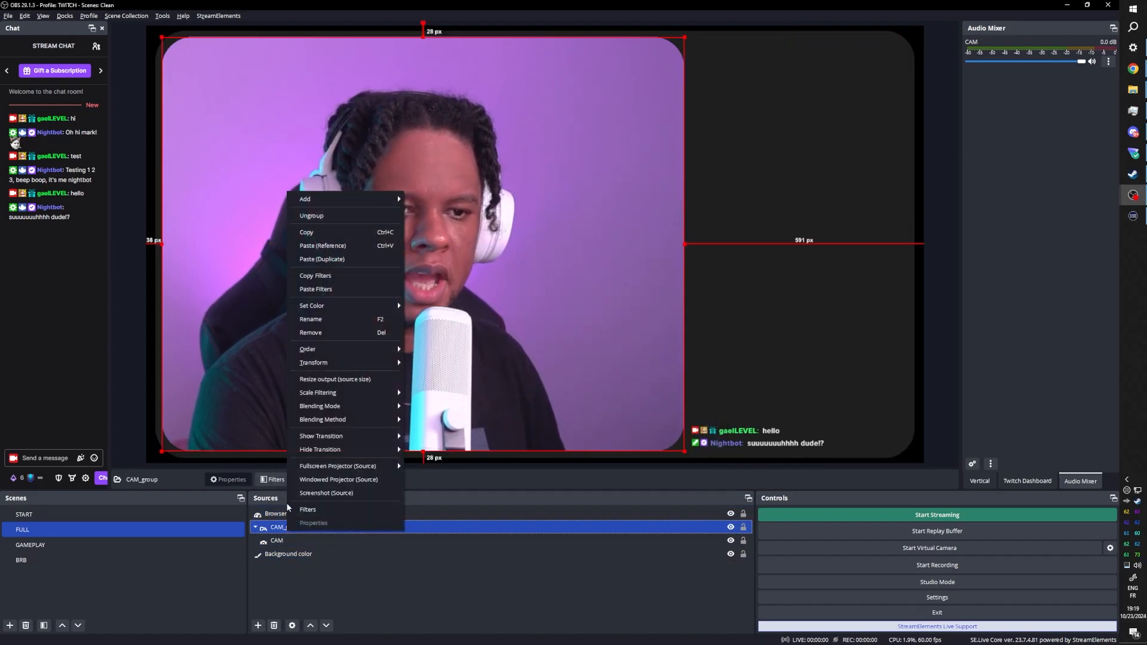
{"action": "left_click", "coordinate": [308, 510]}
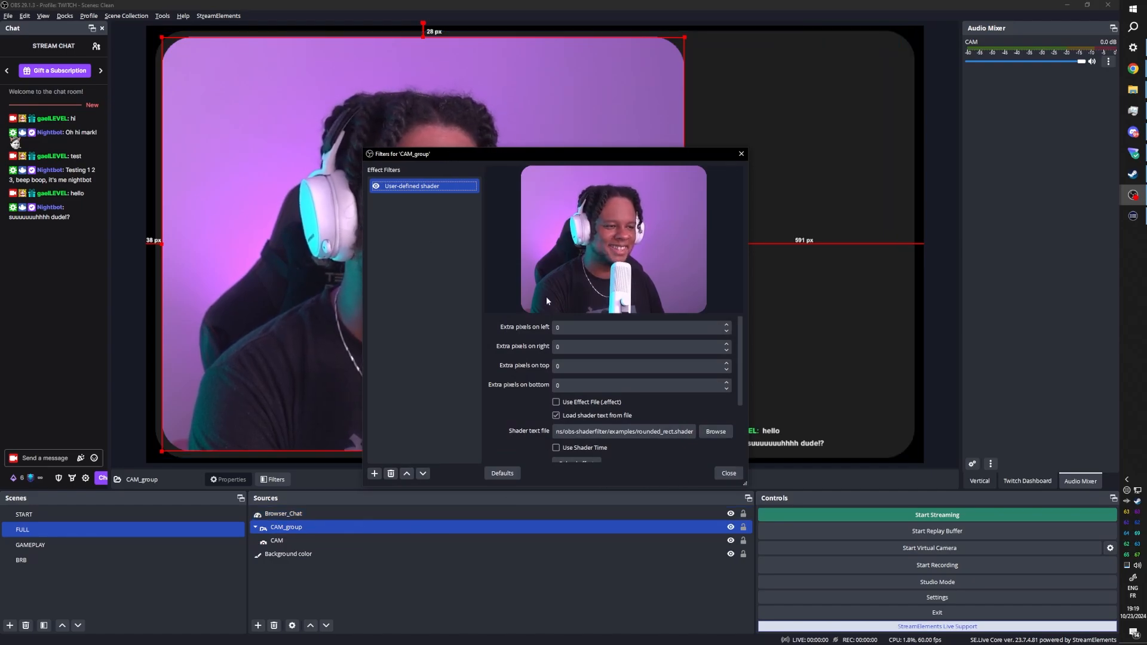
{"action": "left_click", "coordinate": [729, 473]}
Step: Copy the rounded-corner shader filter from CAM_group and paste it onto the Browser_Chat source
{"action": "left_click", "coordinate": [308, 554]}
{"action": "left_click", "coordinate": [296, 527]}
{"action": "right_click", "coordinate": [296, 527]}
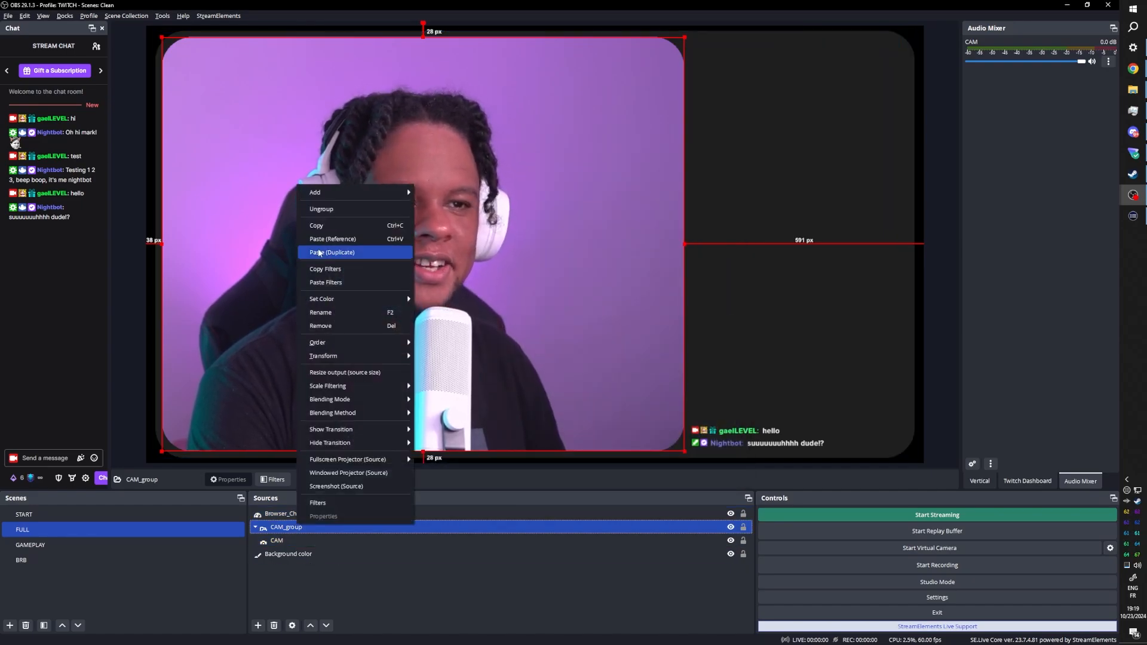
{"action": "left_click", "coordinate": [328, 280]}
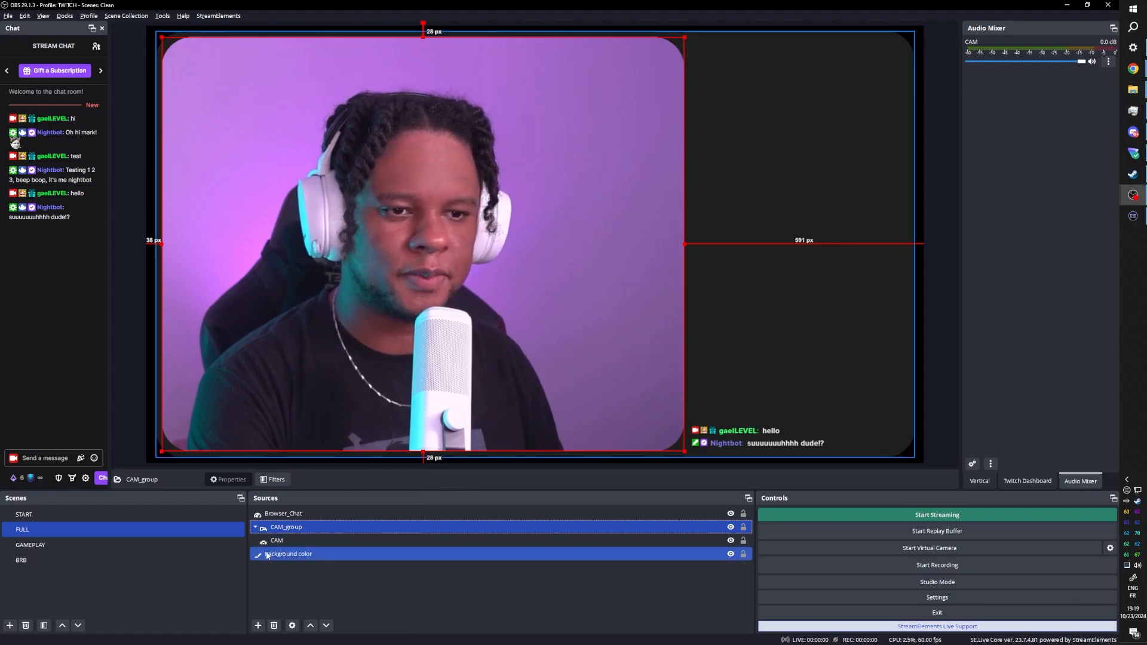
{"action": "left_click", "coordinate": [287, 513]}
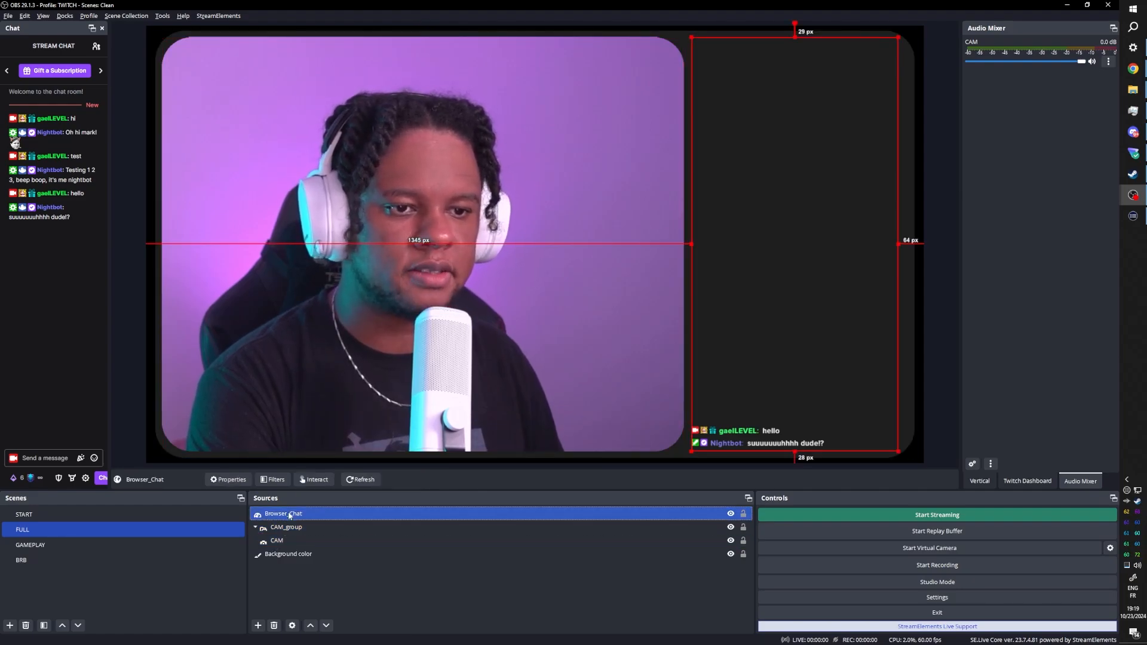
{"action": "right_click", "coordinate": [289, 513]}
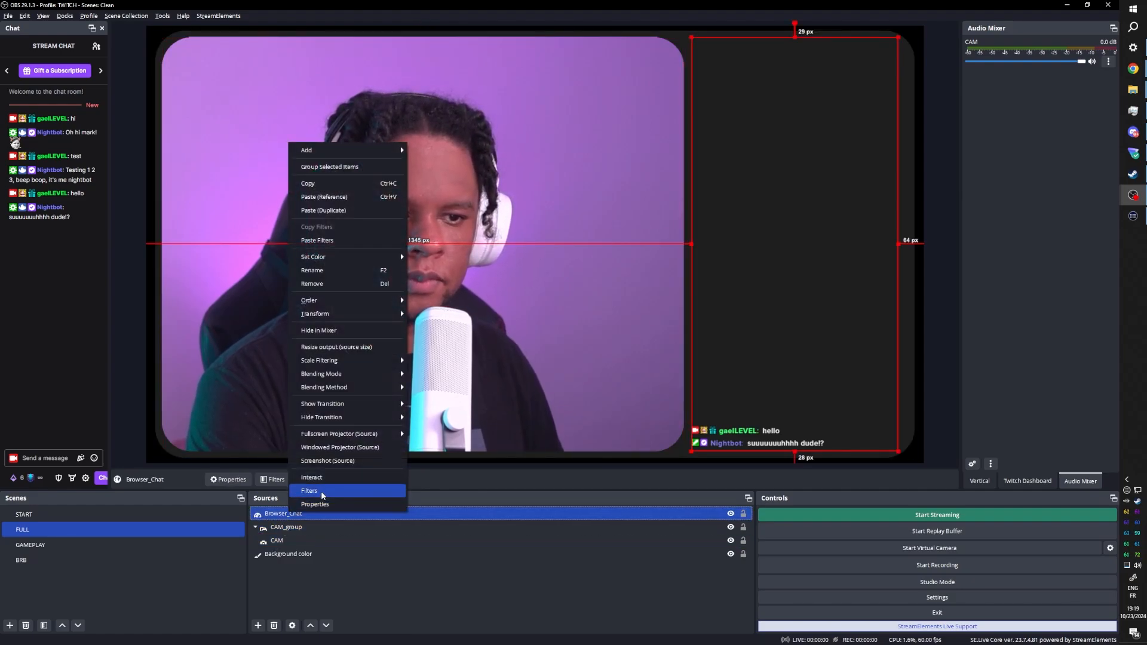
{"action": "left_click", "coordinate": [333, 242]}
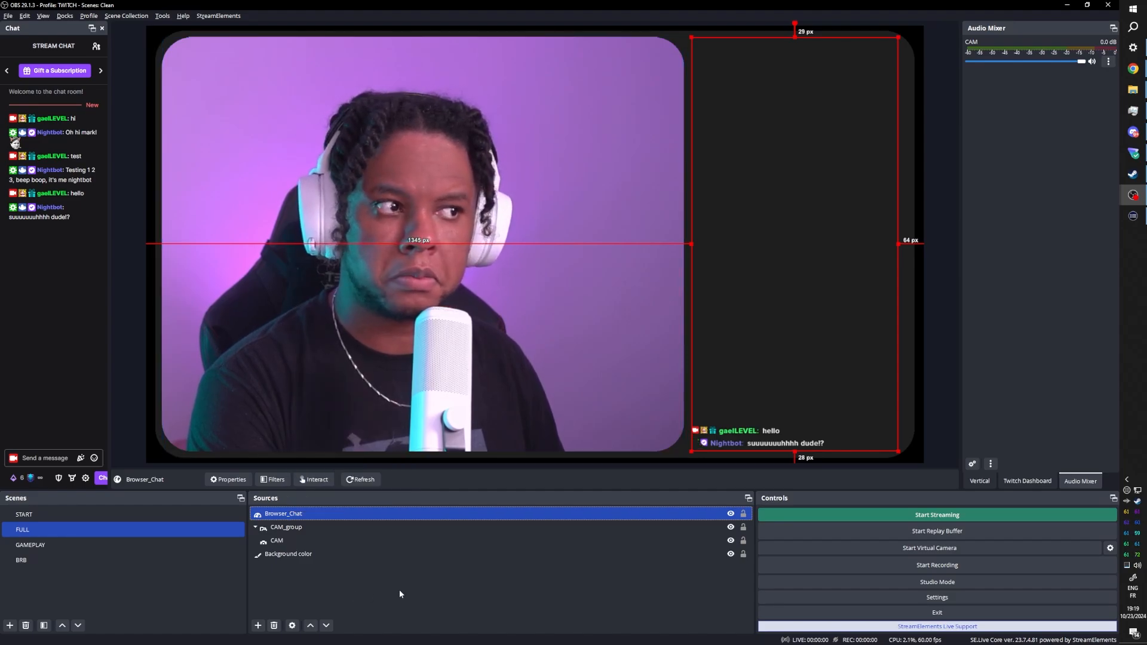
Step: Nudge the Browser_Chat source away from the camera until it sits about 1355 px from the canvas's left edge
{"action": "left_click", "coordinate": [762, 247]}
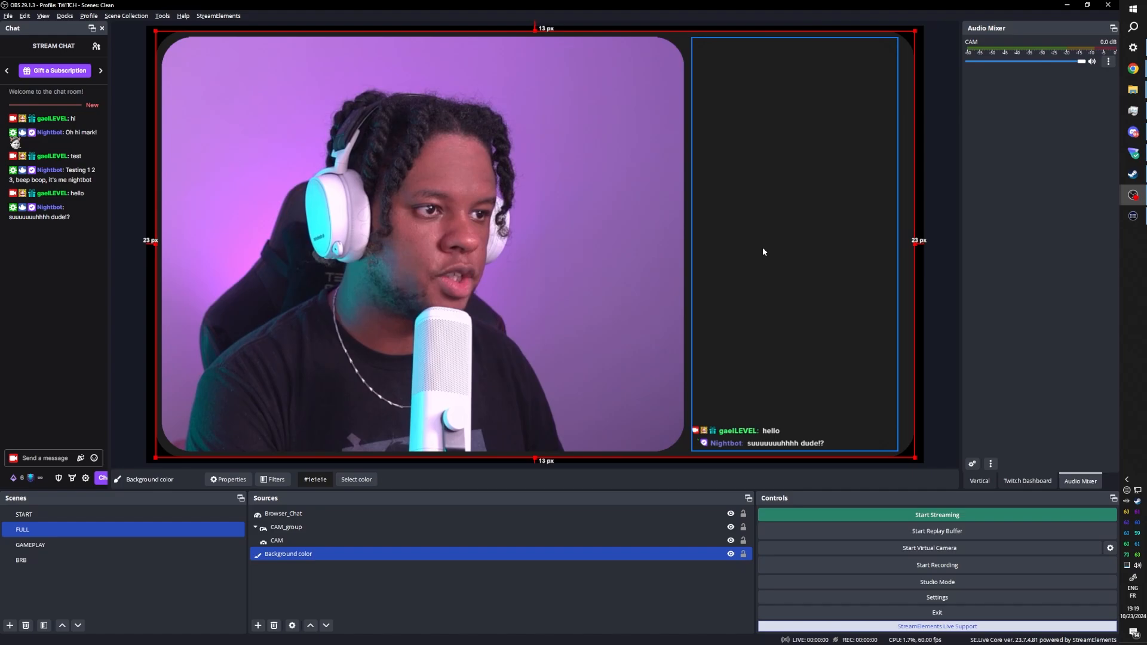
{"action": "left_click", "coordinate": [762, 246]}
{"action": "key", "text": "Right"}
{"action": "key", "text": "Right"}
{"action": "key", "text": "Right"}
{"action": "key", "text": "Right"}
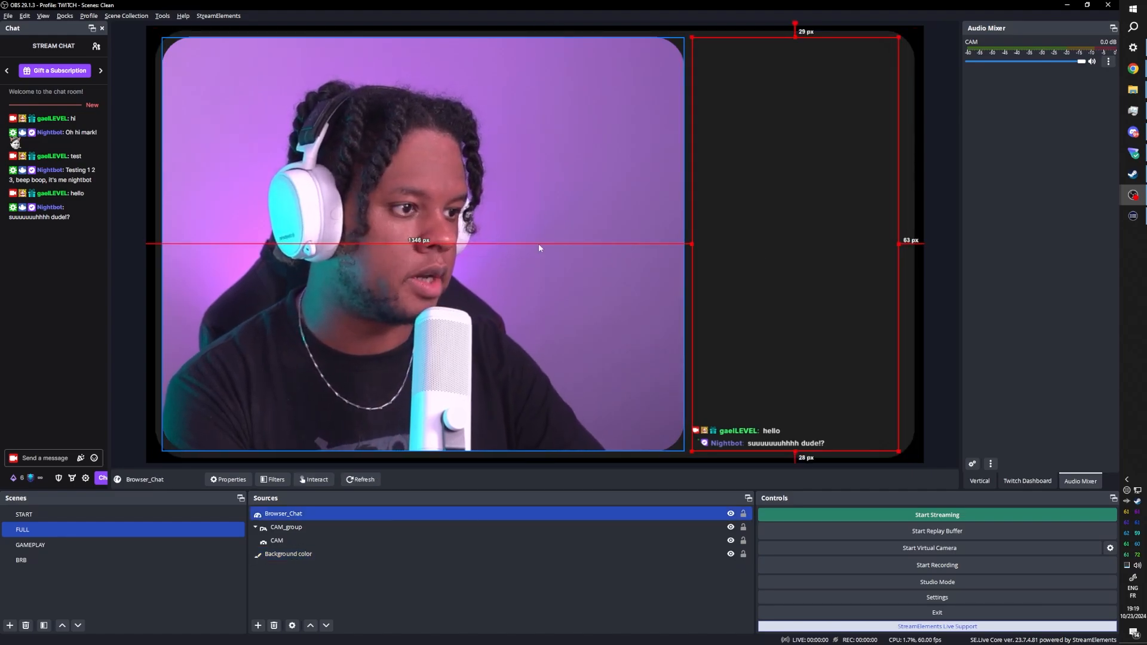
{"action": "key", "text": "Right"}
{"action": "key", "text": "Right"}
{"action": "key", "text": "Right"}
{"action": "key", "text": "Right"}
{"action": "key", "text": "Right"}
{"action": "key", "text": "Right"}
{"action": "key", "text": "Right"}
{"action": "key", "text": "Right"}
{"action": "key", "text": "Right"}
{"action": "key", "text": "Right"}
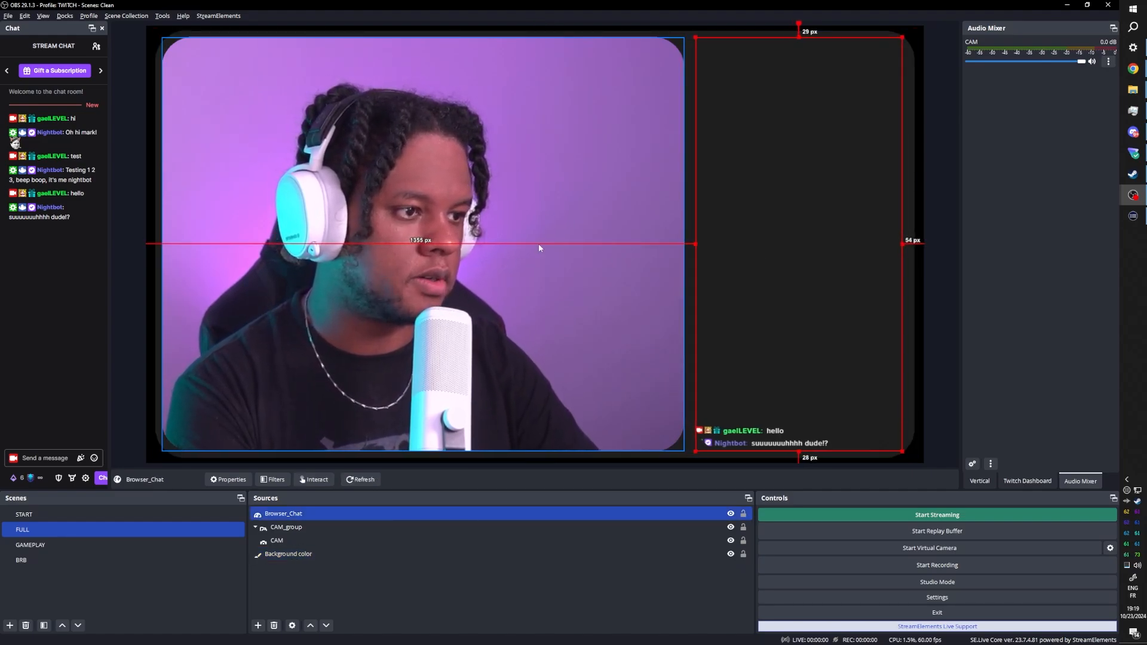
Step: Nudge the Browser_Chat source further from the camera until it sits about 1366 px from the canvas's left edge
{"action": "key", "text": "Right"}
{"action": "key", "text": "Right"}
{"action": "key", "text": "Right"}
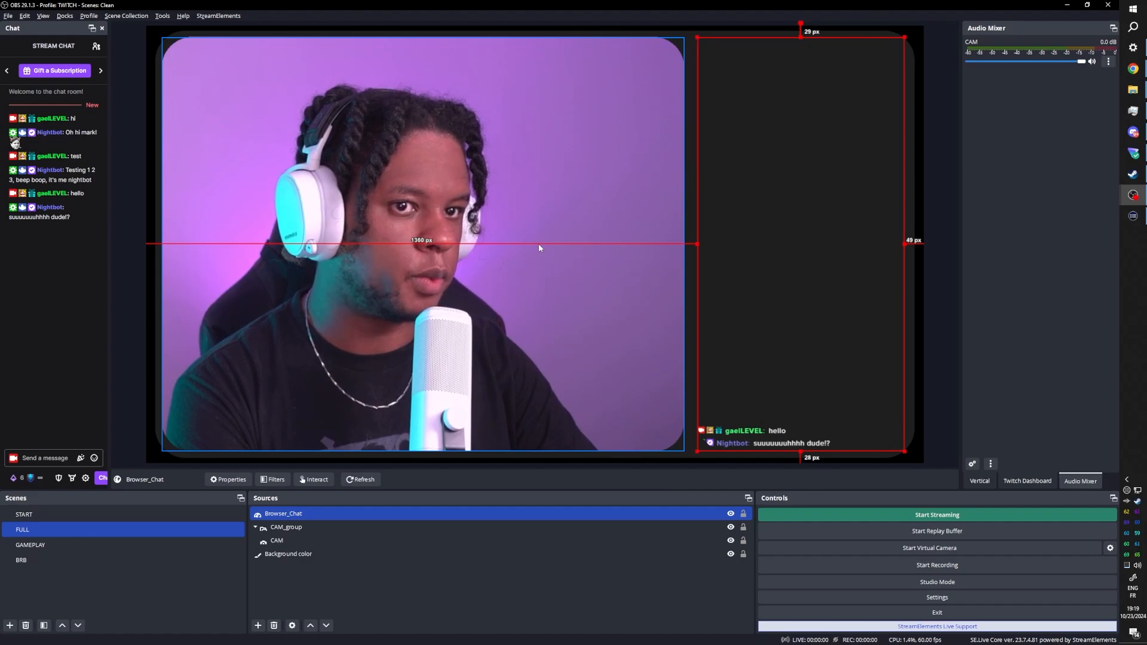
{"action": "key", "text": "Right"}
{"action": "key", "text": "Right"}
{"action": "key", "text": "Right"}
{"action": "key", "text": "Right"}
{"action": "key", "text": "Right"}
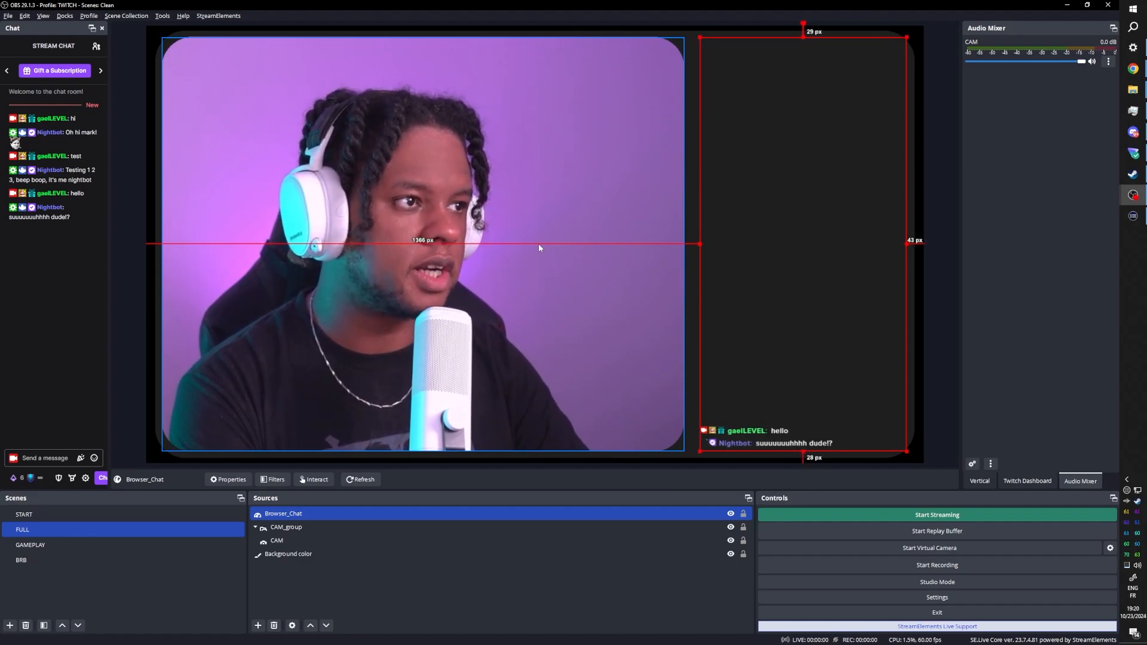
{"action": "key", "text": "Left"}
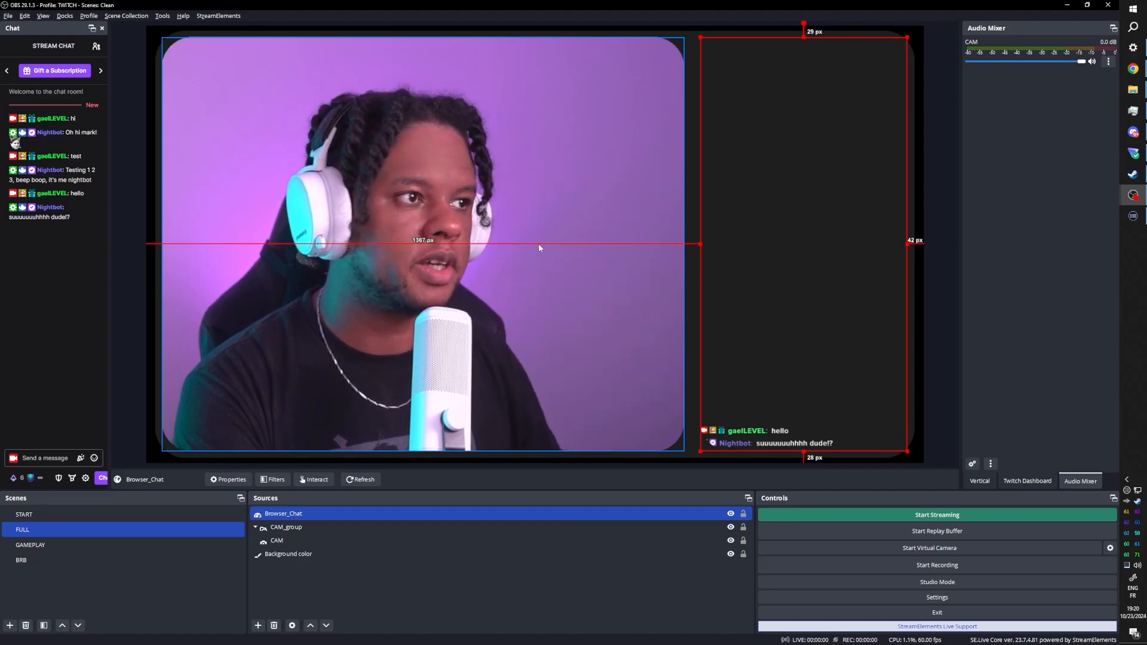
Step: Nudge CAM_group toward the chat until it sits about 47 px from the canvas's left edge, then deselect it
{"action": "left_click", "coordinate": [485, 192]}
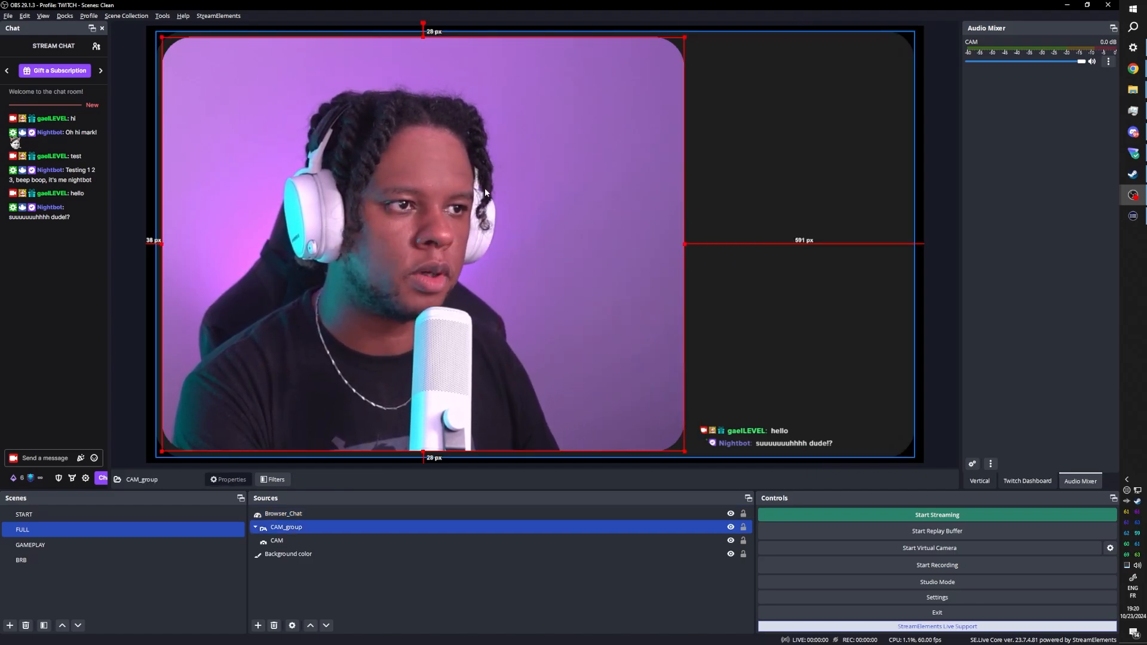
{"action": "key", "text": "Right"}
{"action": "key", "text": "Right"}
{"action": "key", "text": "Right"}
{"action": "key", "text": "Right"}
{"action": "key", "text": "Right"}
{"action": "key", "text": "Right"}
{"action": "key", "text": "Right"}
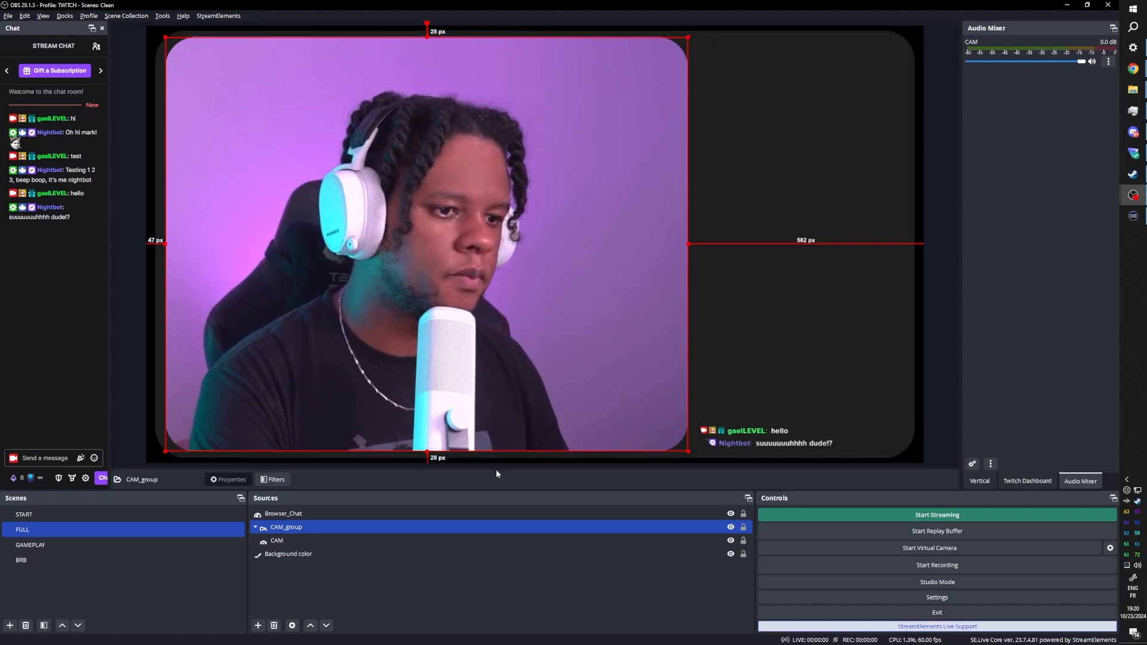
{"action": "left_click", "coordinate": [406, 596]}
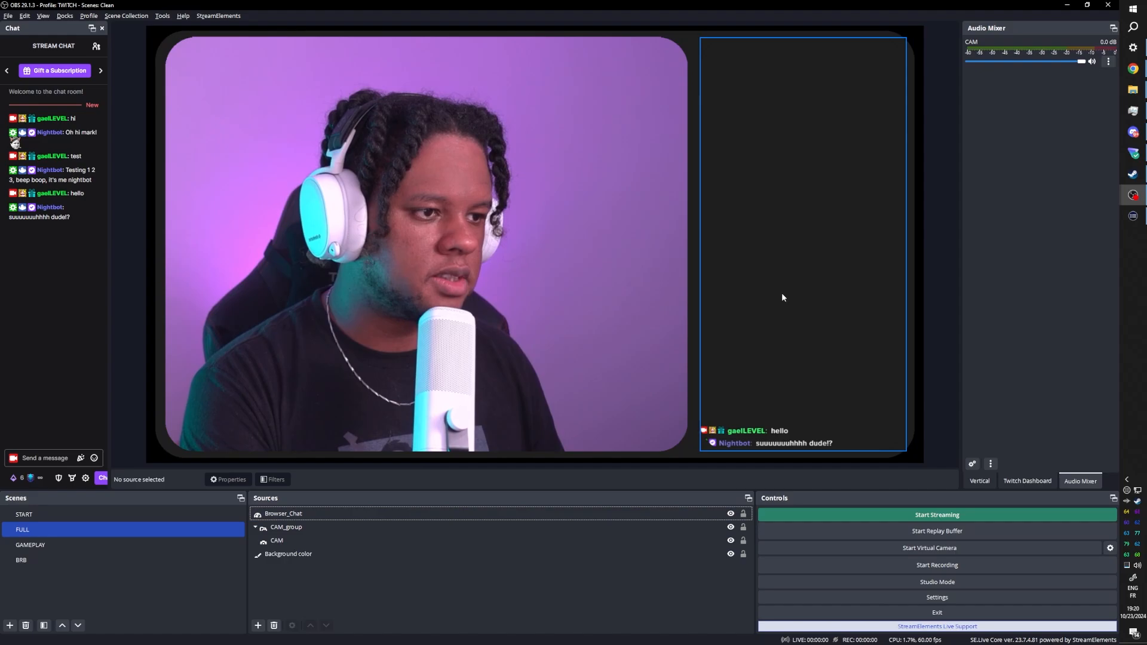
Step: Switch to the StreamElements editor, try the White chat theme on the stream chat widget and save the overlay
{"action": "key", "text": "alt+Tab"}
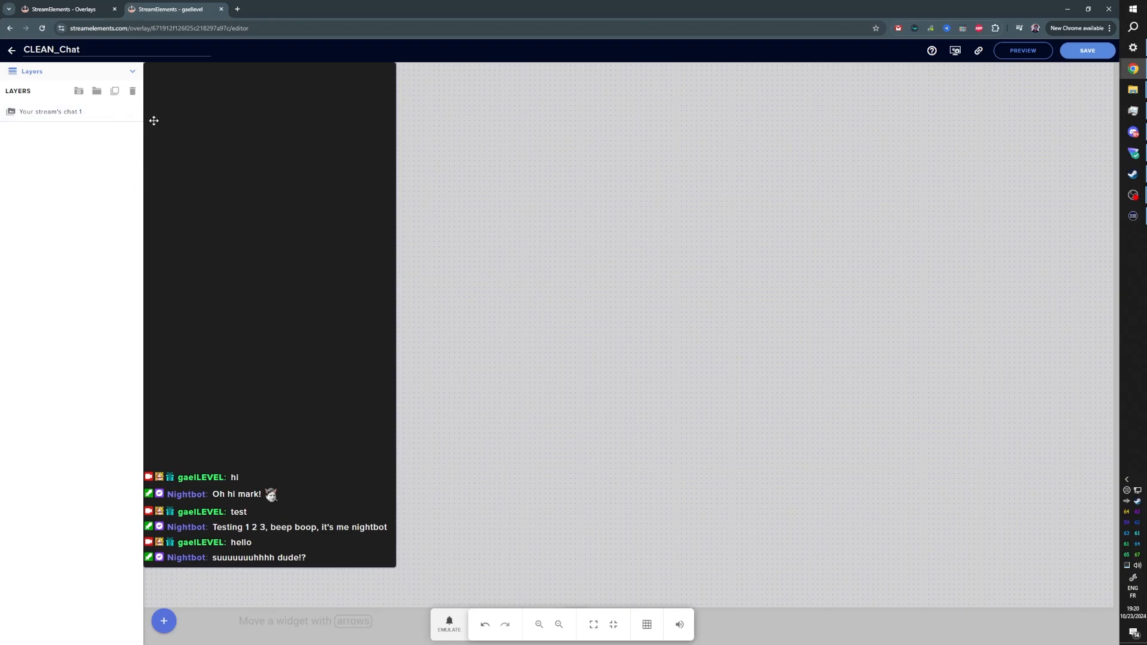
{"action": "left_click", "coordinate": [291, 245]}
{"action": "left_click", "coordinate": [36, 168]}
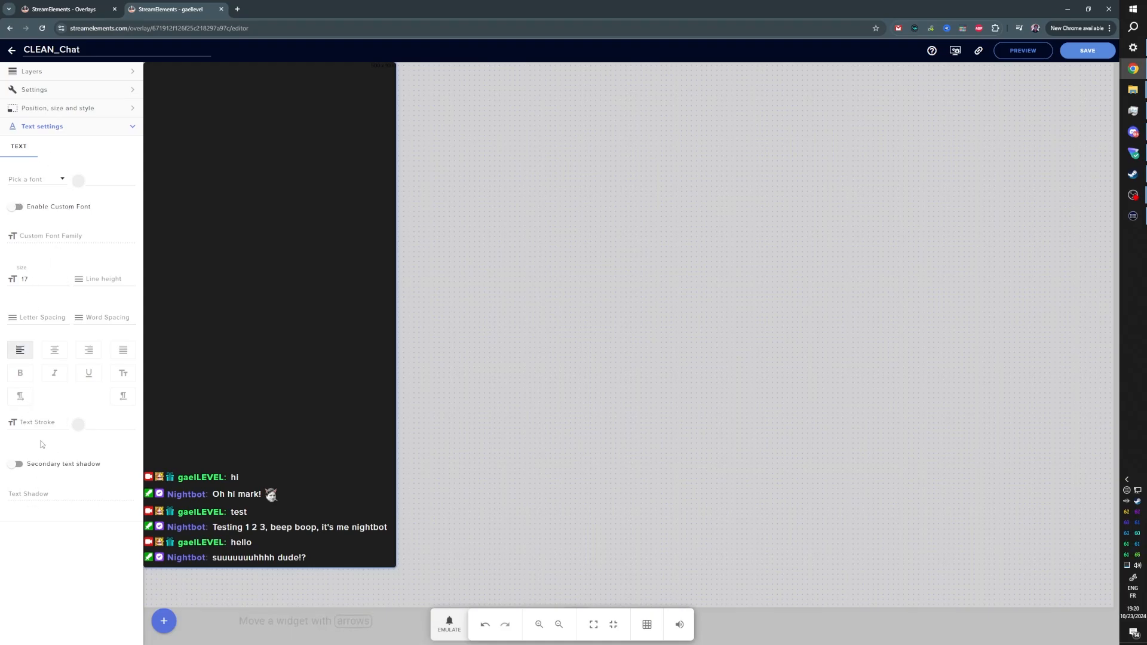
{"action": "left_click", "coordinate": [74, 113]}
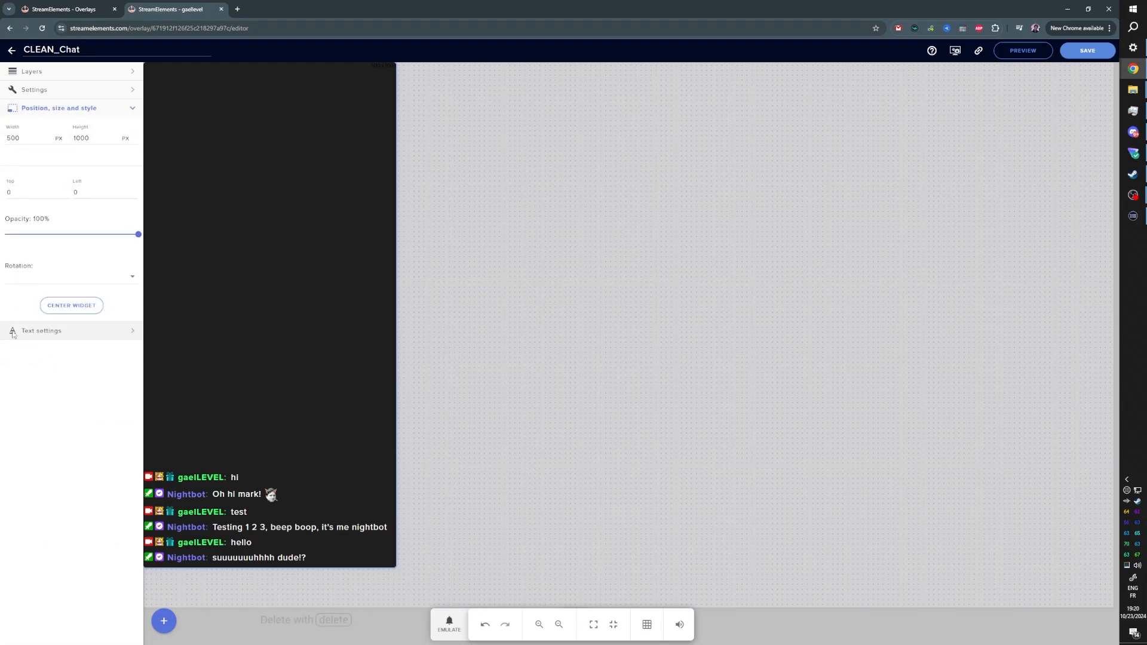
{"action": "left_click", "coordinate": [66, 94]}
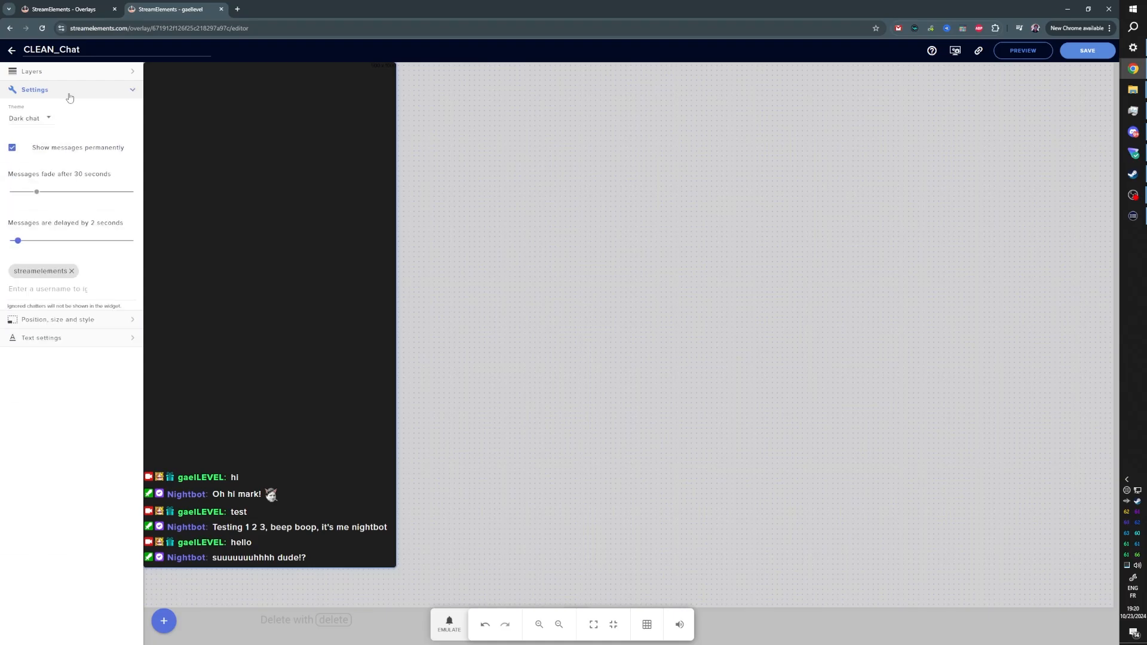
{"action": "left_click", "coordinate": [40, 122]}
{"action": "left_click", "coordinate": [30, 165]}
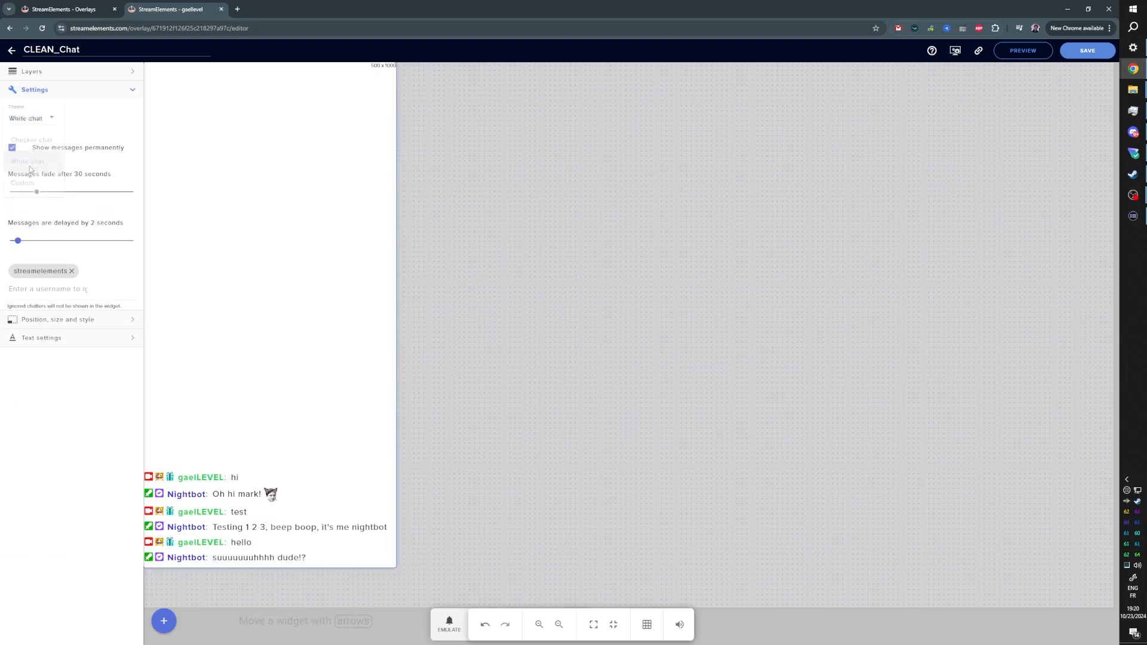
{"action": "left_click", "coordinate": [1087, 51]}
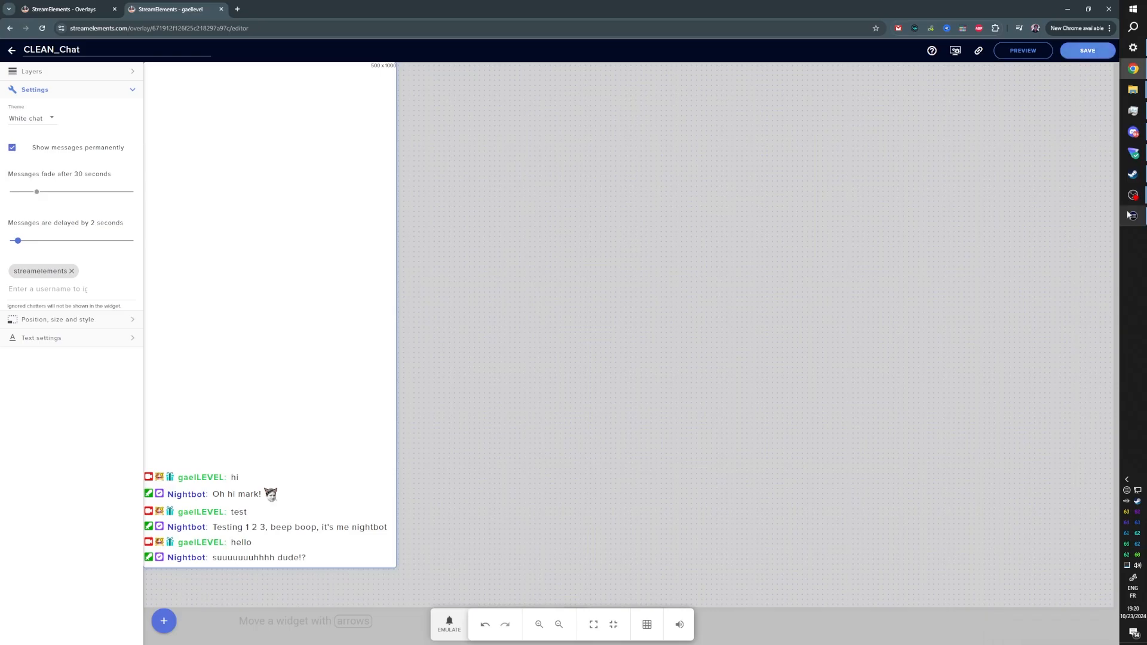
Step: Return to OBS, check the white chat overlay and send the message "hi" in the stream chat
{"action": "mouse_move", "coordinate": [1133, 195]}
{"action": "left_click", "coordinate": [1071, 241]}
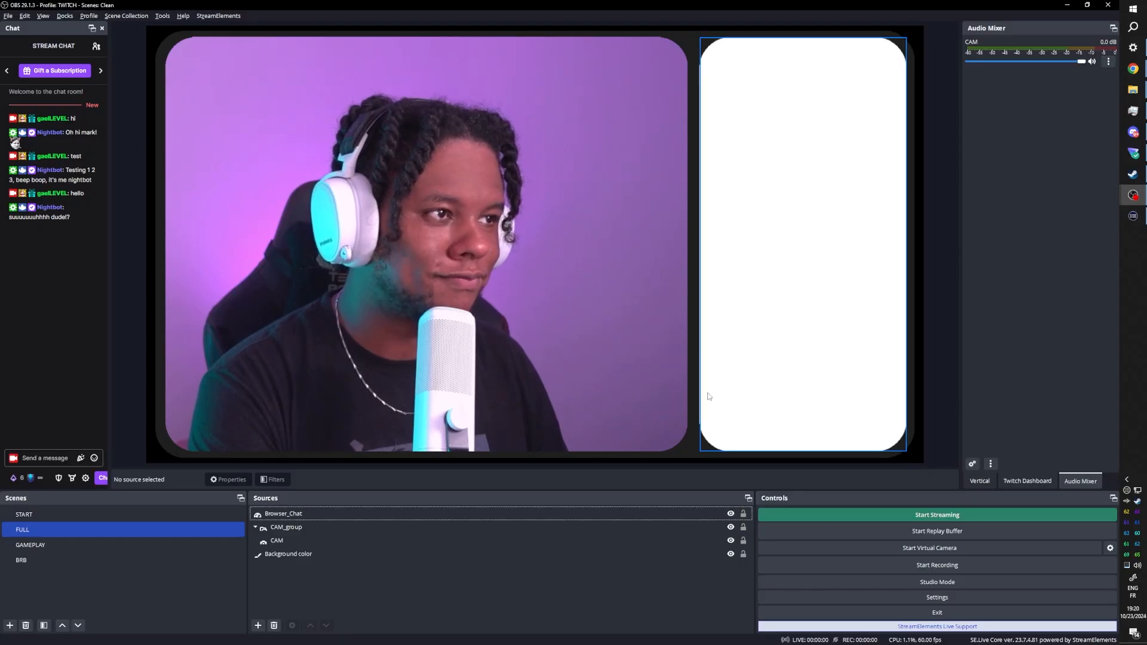
{"action": "left_click", "coordinate": [48, 459]}
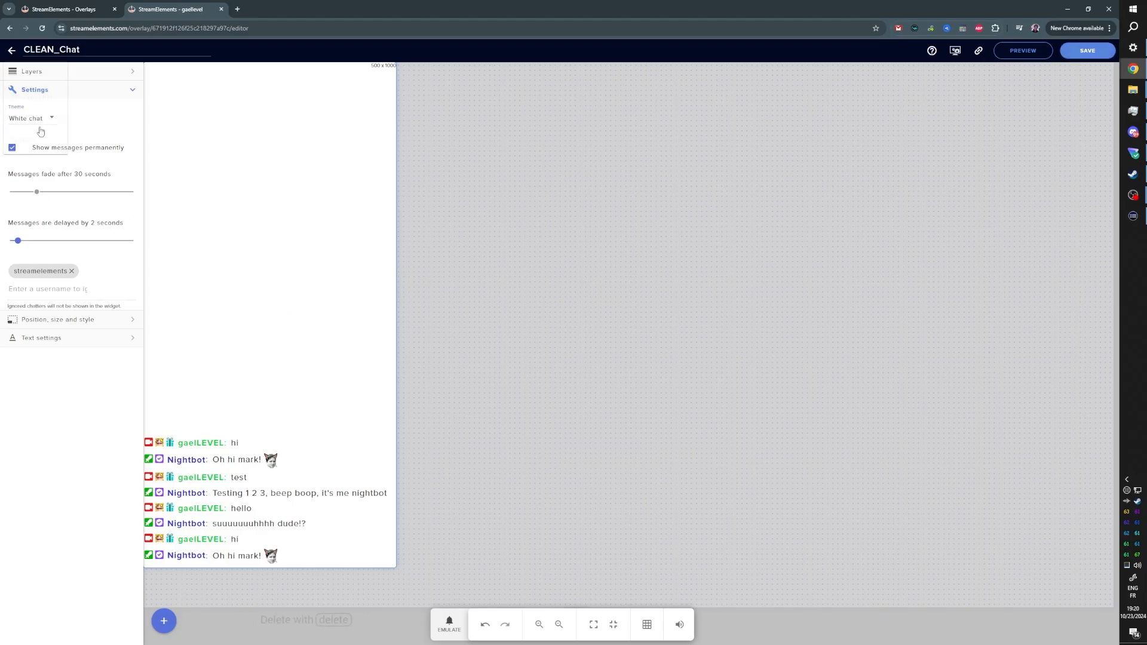
Step: Set the StreamElements chat widget back to the Dark chat theme, save the overlay and return to OBS
{"action": "left_click", "coordinate": [26, 76]}
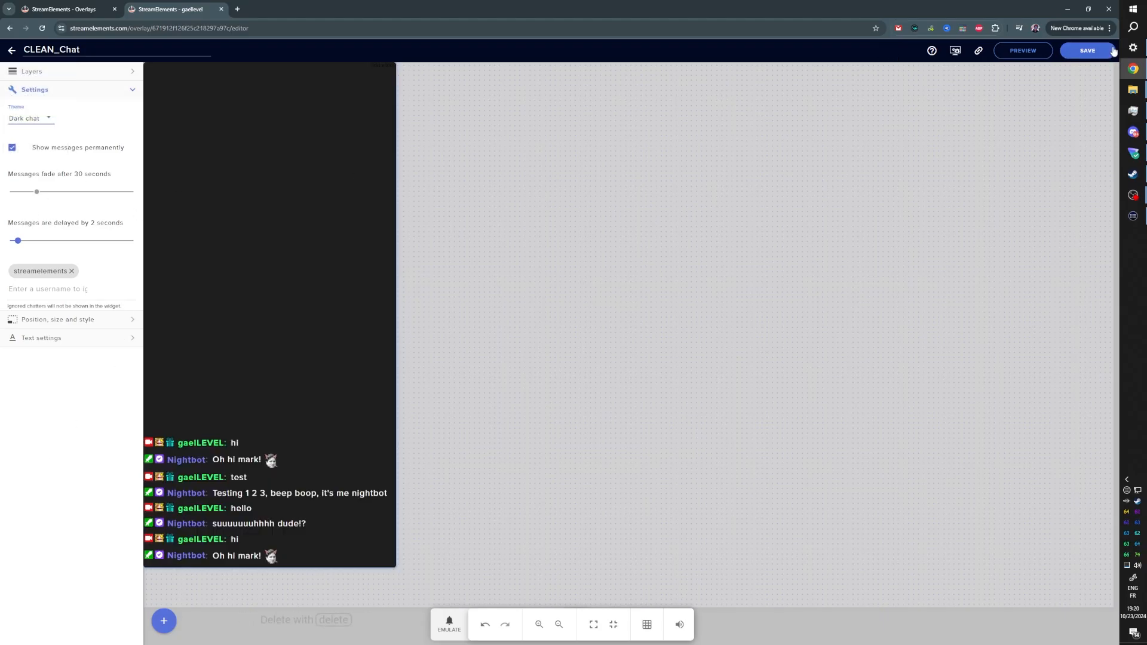
{"action": "left_click", "coordinate": [1088, 50]}
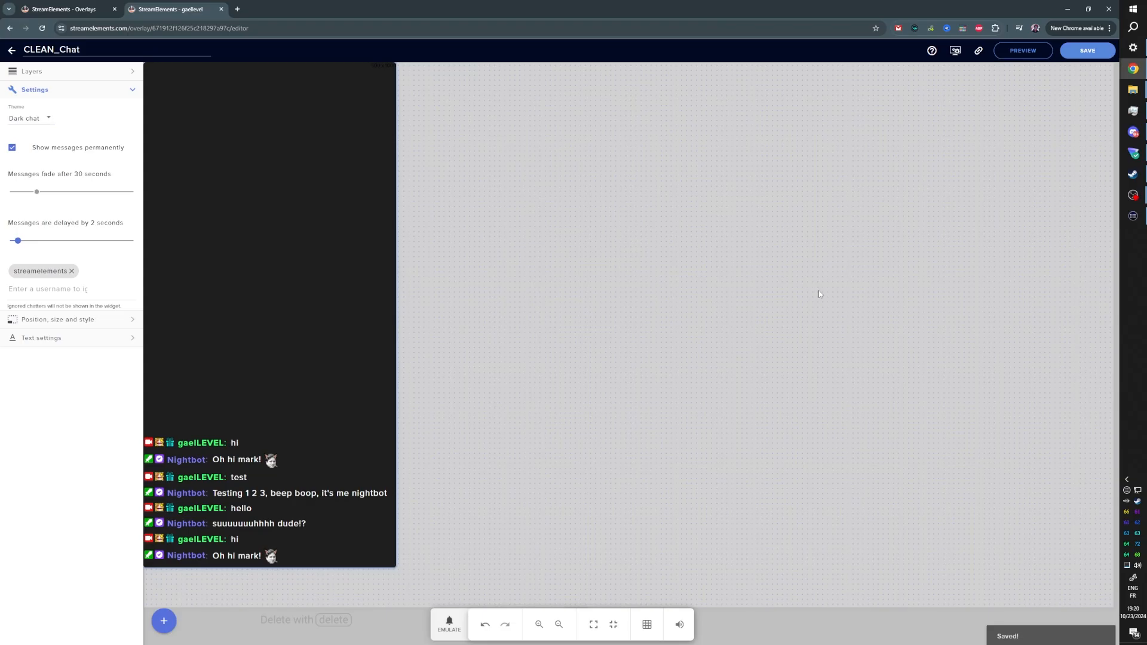
{"action": "mouse_move", "coordinate": [1133, 194]}
{"action": "left_click", "coordinate": [1074, 231]}
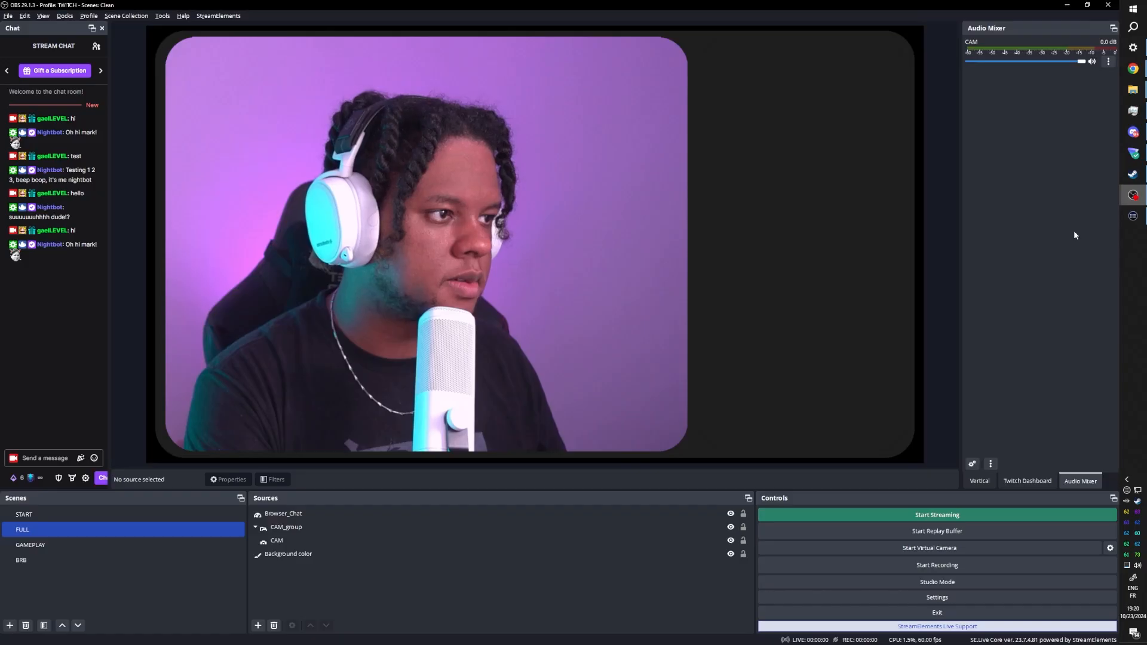
Step: Add a Color Correction effect filter with its default name to the Browser_Chat source
{"action": "left_click", "coordinate": [294, 516]}
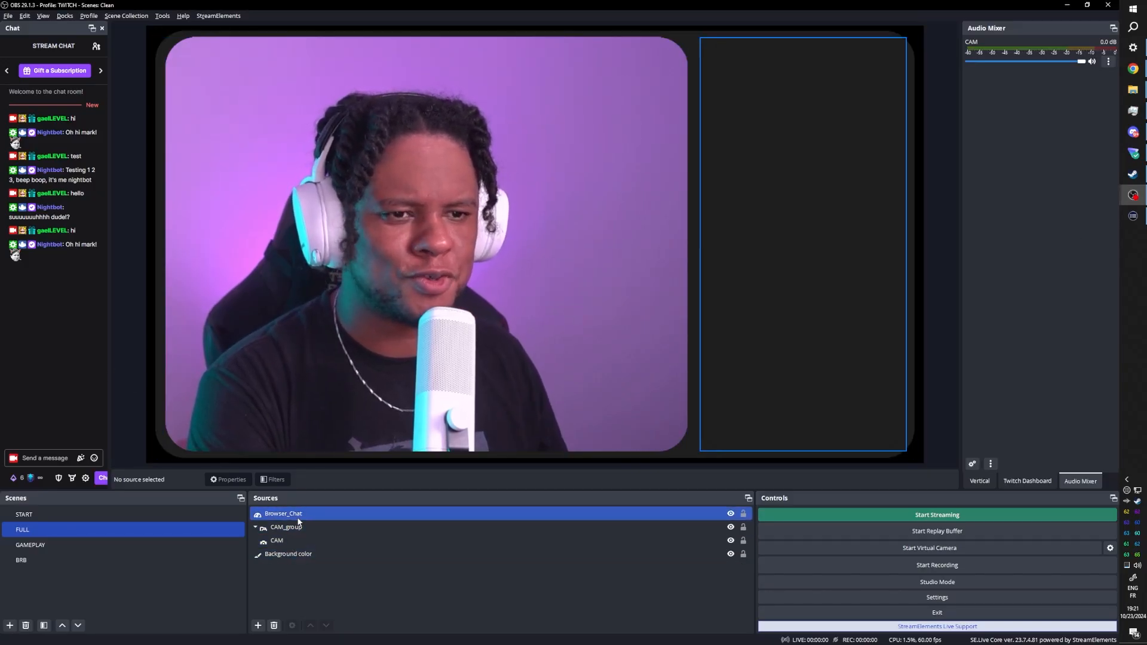
{"action": "right_click", "coordinate": [293, 517]}
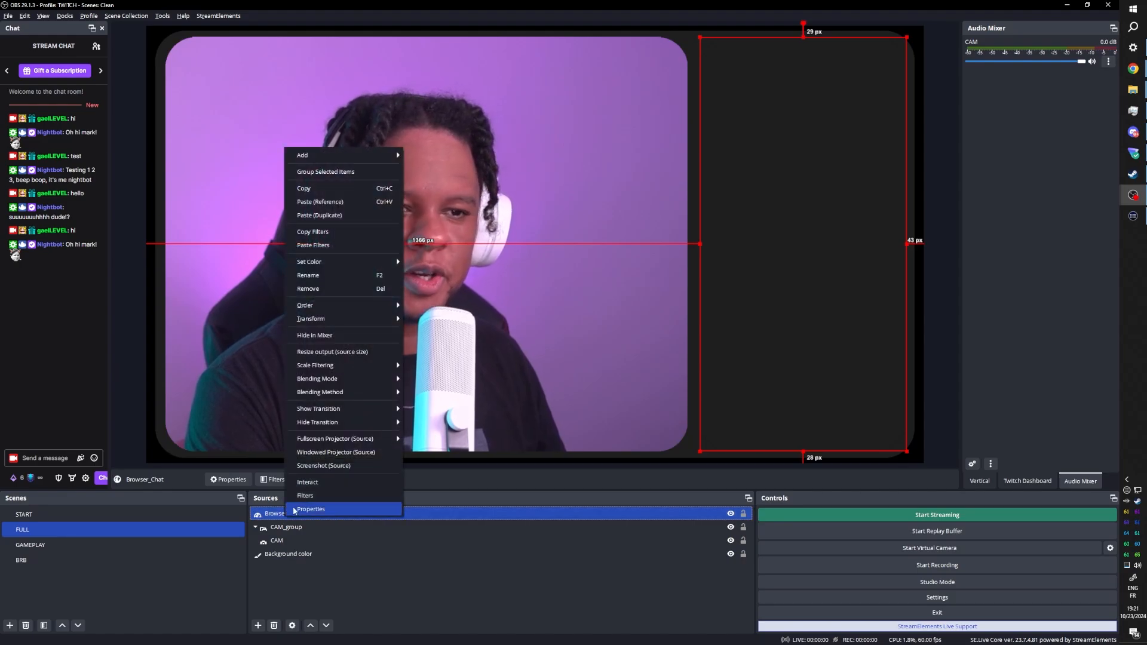
{"action": "left_click", "coordinate": [309, 496]}
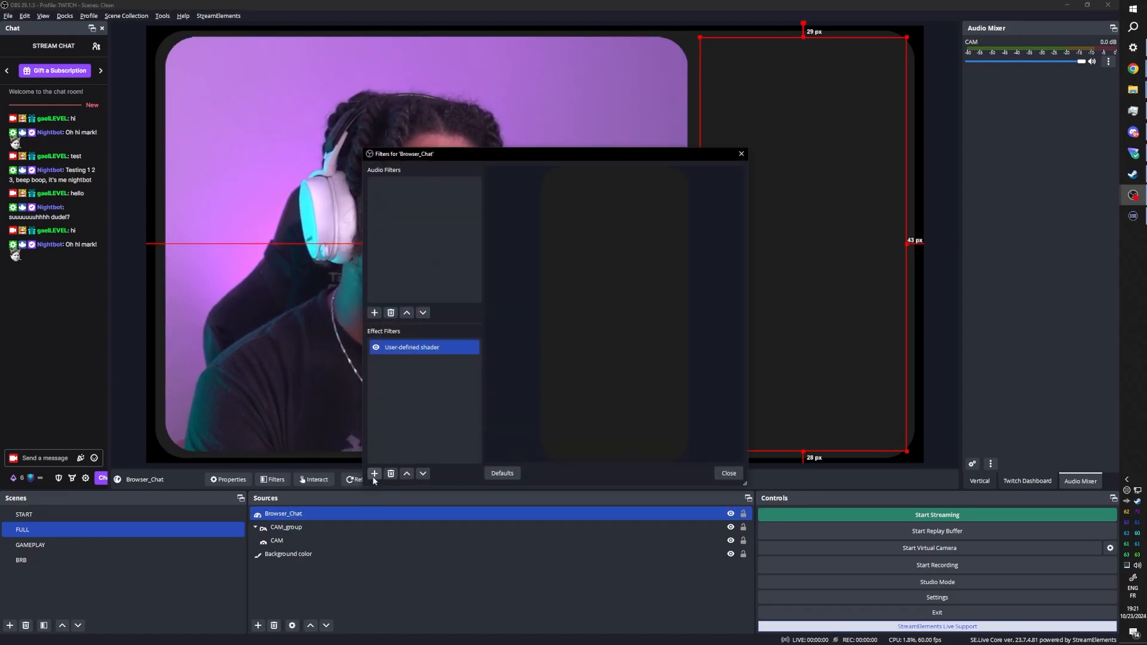
{"action": "left_click", "coordinate": [375, 472]}
{"action": "left_click", "coordinate": [424, 199]}
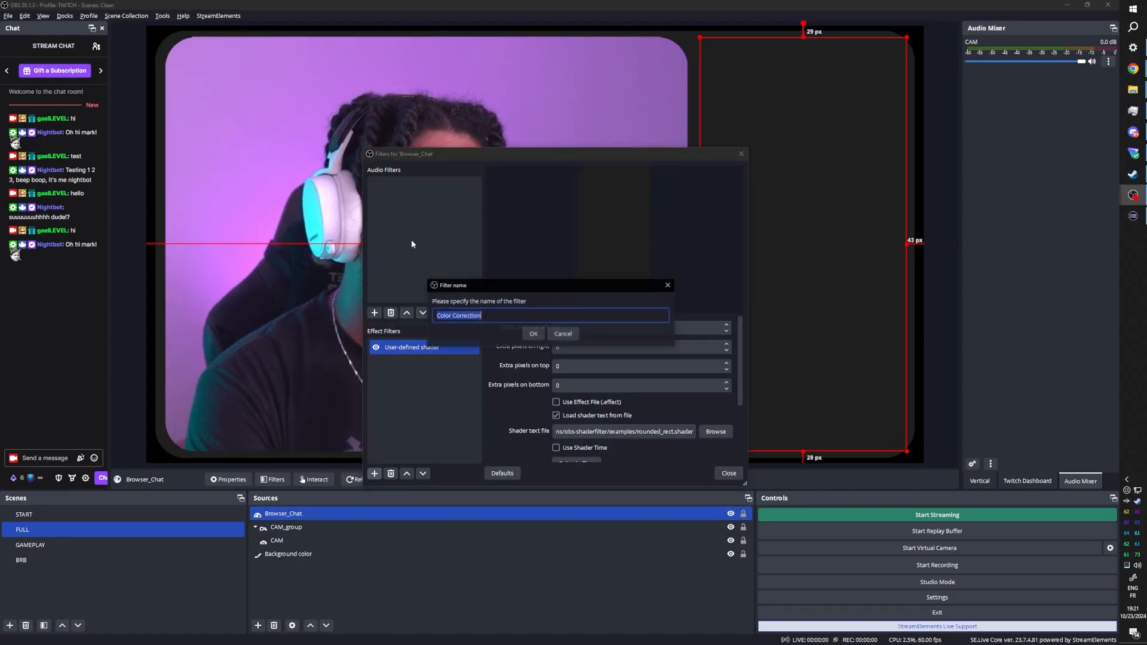
{"action": "left_click", "coordinate": [534, 335]}
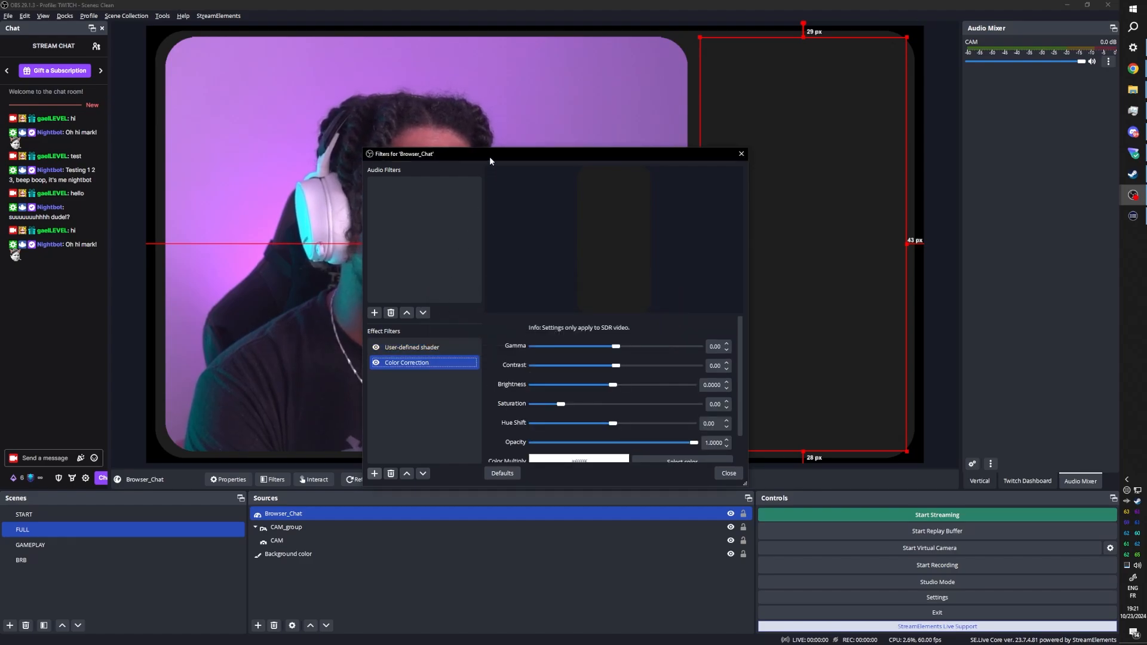
Step: Set the Color Correction filter's contrast to 1.09, close the filters and send "test" in the stream chat
{"action": "left_click_drag", "start_coordinate": [489, 157], "coordinate": [164, 126]}
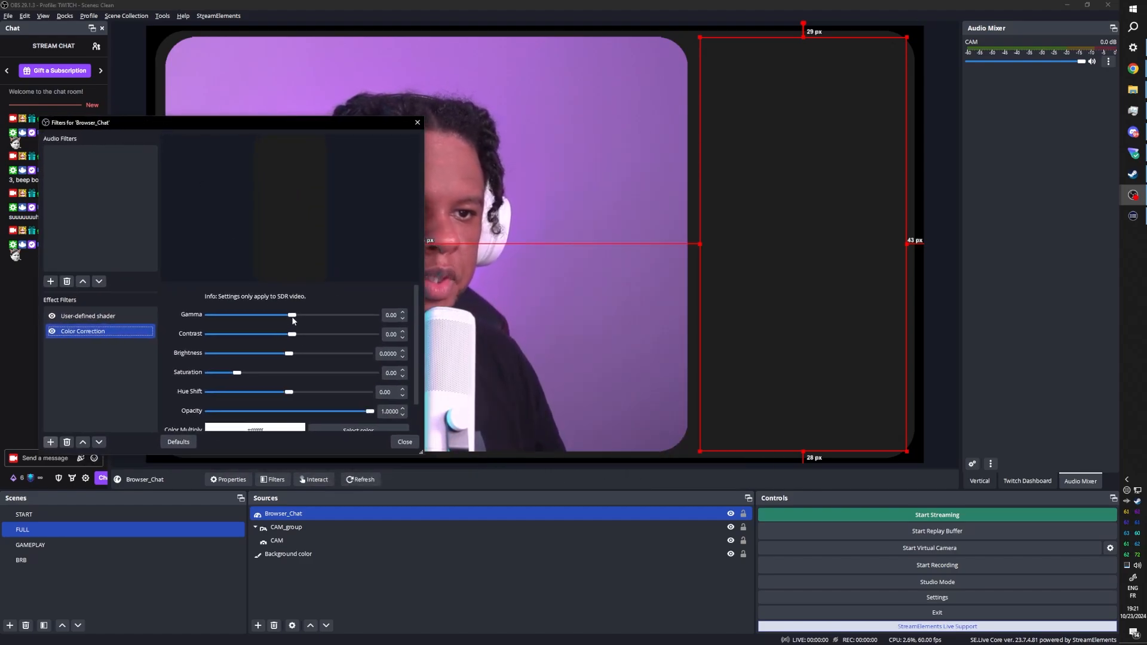
{"action": "left_click_drag", "start_coordinate": [292, 334], "coordinate": [301, 335]}
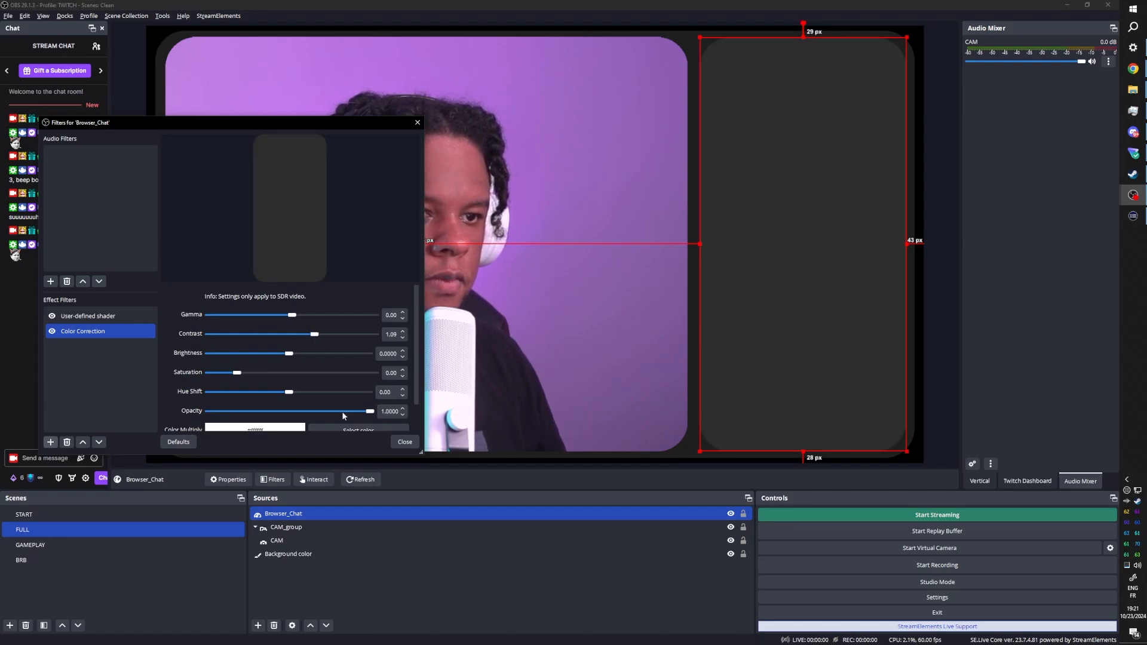
{"action": "left_click", "coordinate": [405, 442]}
{"action": "left_click", "coordinate": [40, 458]}
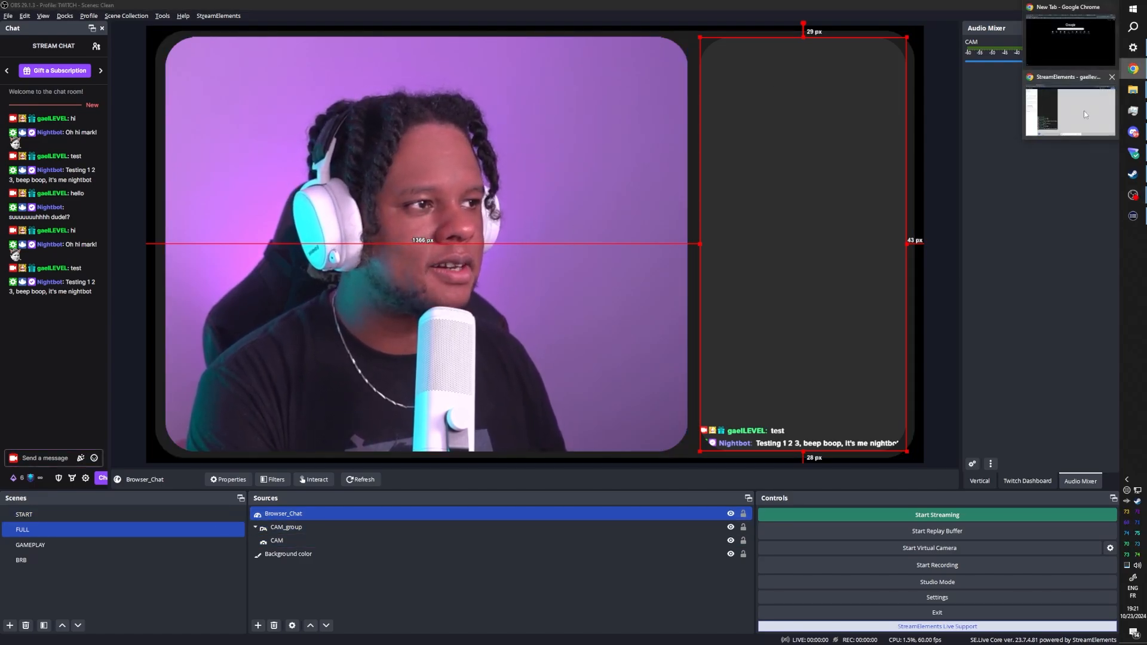
Step: Set the chat widget's height to 900 px in StreamElements, save the overlay and check the fit in OBS
{"action": "left_click", "coordinate": [1132, 69]}
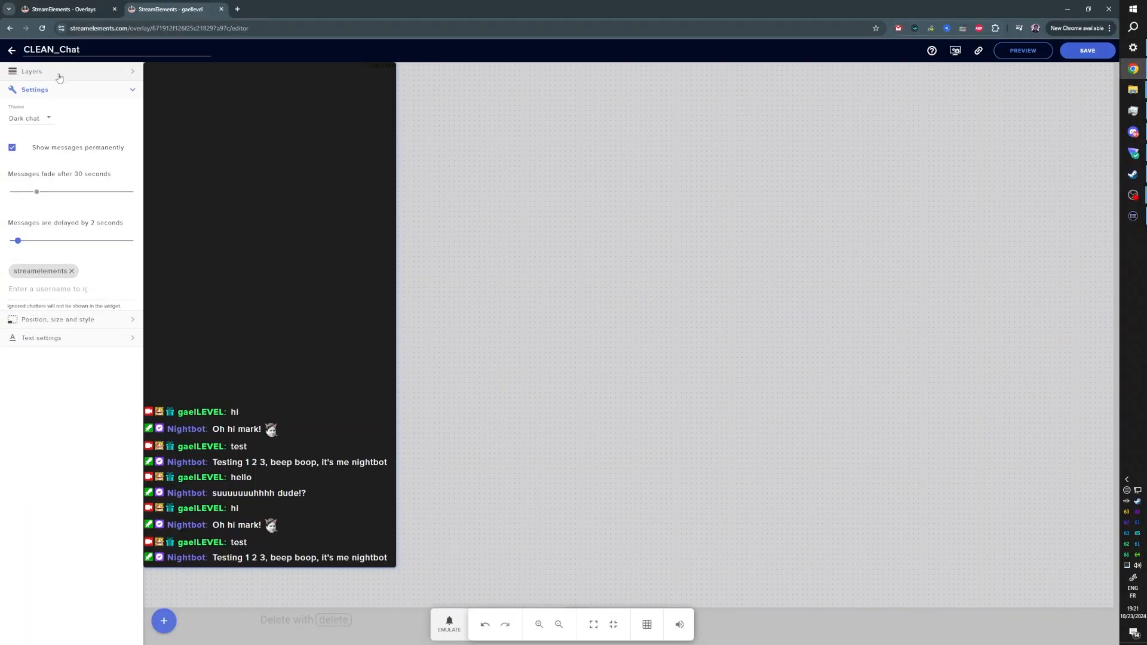
{"action": "left_click", "coordinate": [58, 72]}
{"action": "left_click", "coordinate": [52, 149]}
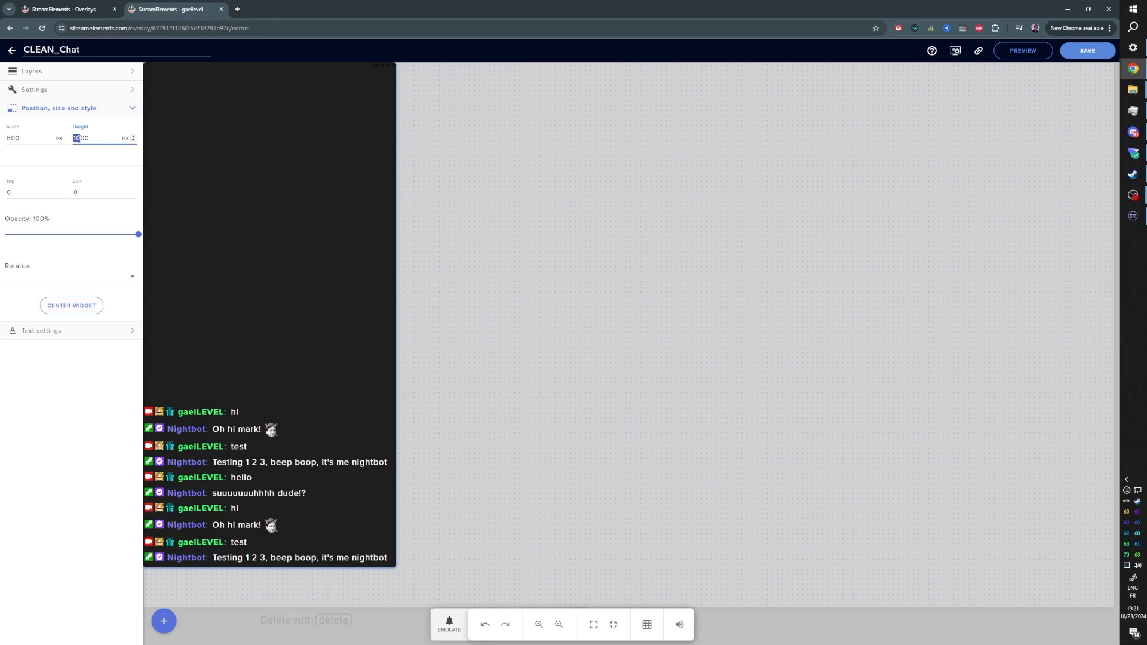
{"action": "type", "text": "9"}
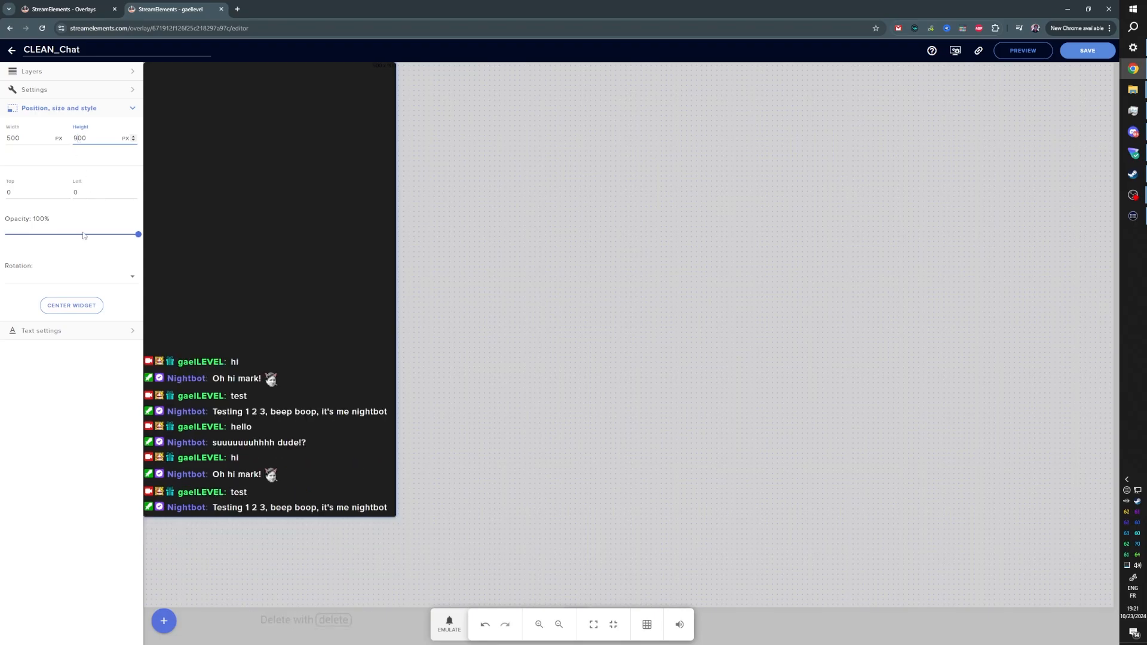
{"action": "left_click", "coordinate": [1086, 51]}
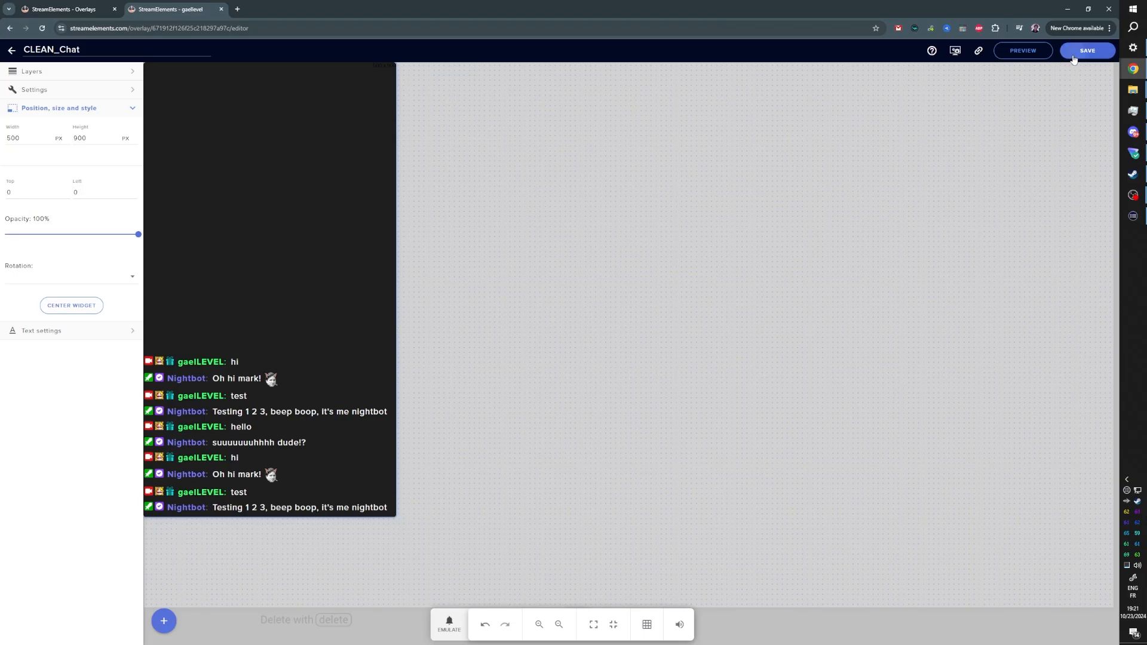
{"action": "mouse_move", "coordinate": [1125, 200]}
{"action": "left_click", "coordinate": [1083, 235]}
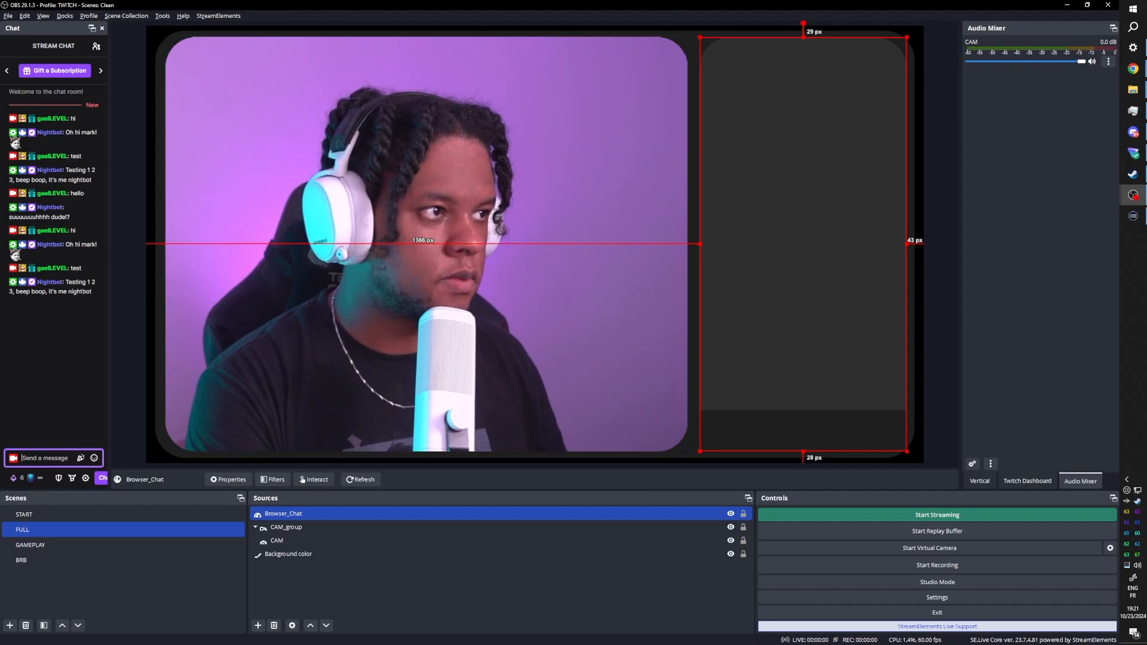
Step: Set the chat widget's height to 990 px in StreamElements, save the overlay and return to OBS
{"action": "mouse_move", "coordinate": [1131, 71]}
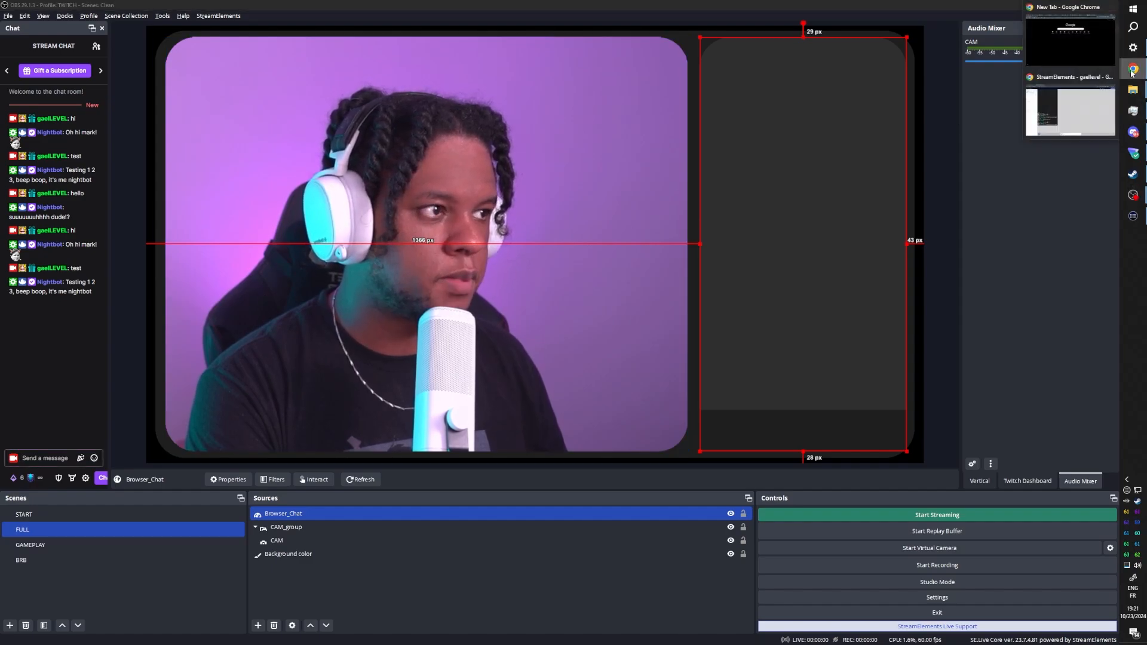
{"action": "left_click", "coordinate": [1047, 106]}
{"action": "left_click", "coordinate": [75, 138]}
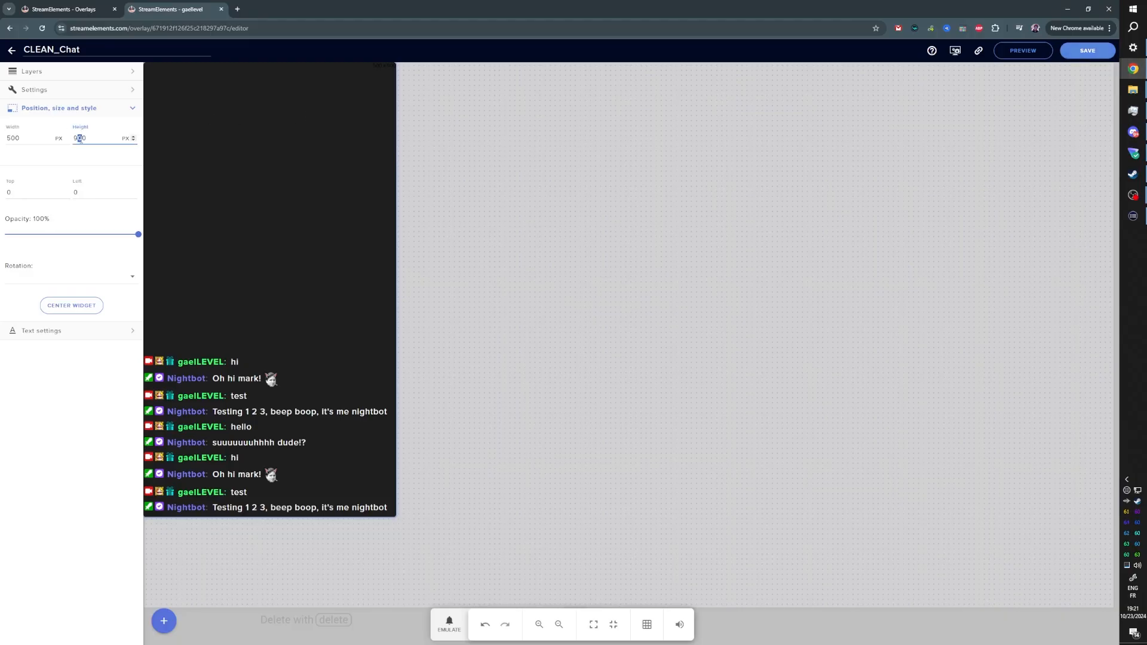
{"action": "type", "text": "9"}
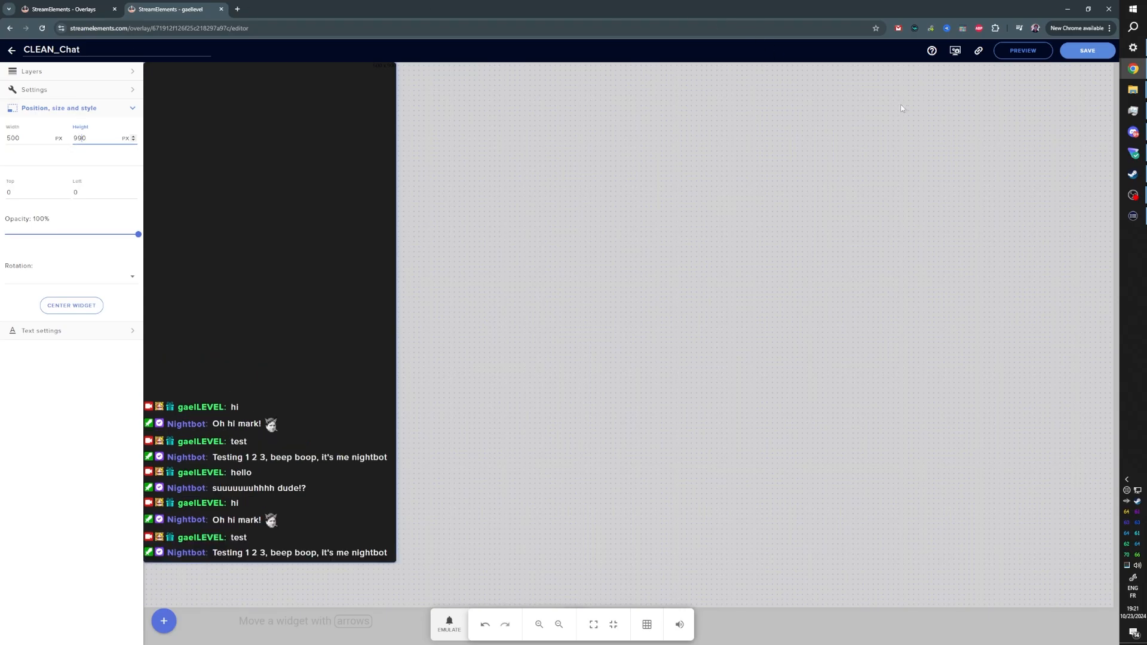
{"action": "left_click", "coordinate": [1096, 52]}
{"action": "mouse_move", "coordinate": [1133, 194]}
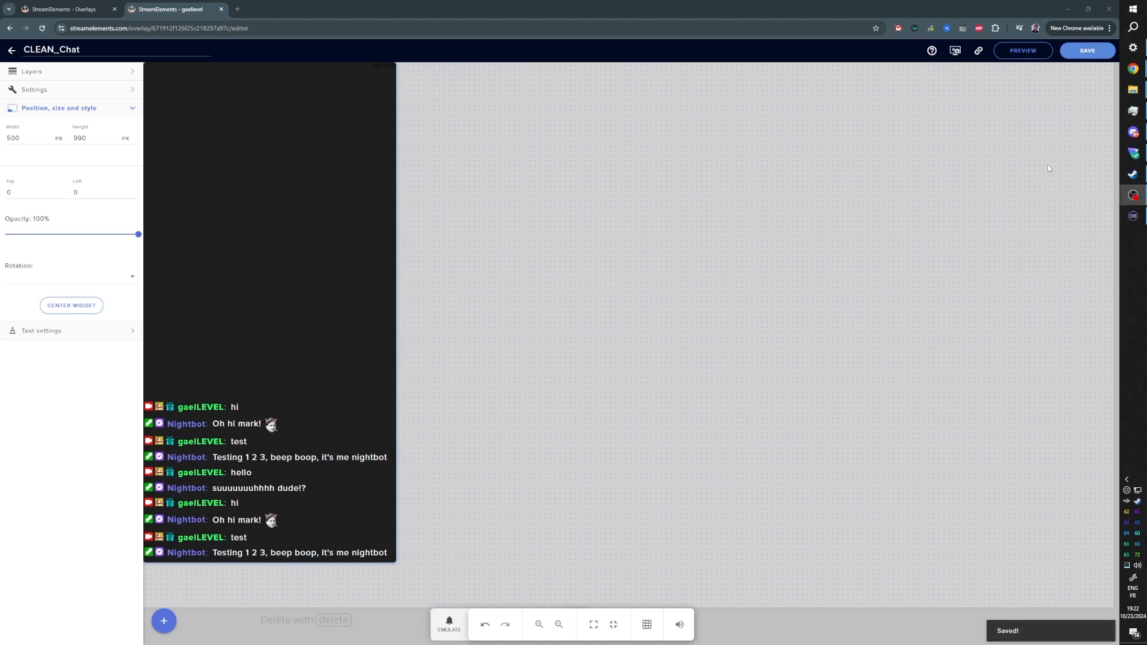
{"action": "left_click", "coordinate": [1061, 231]}
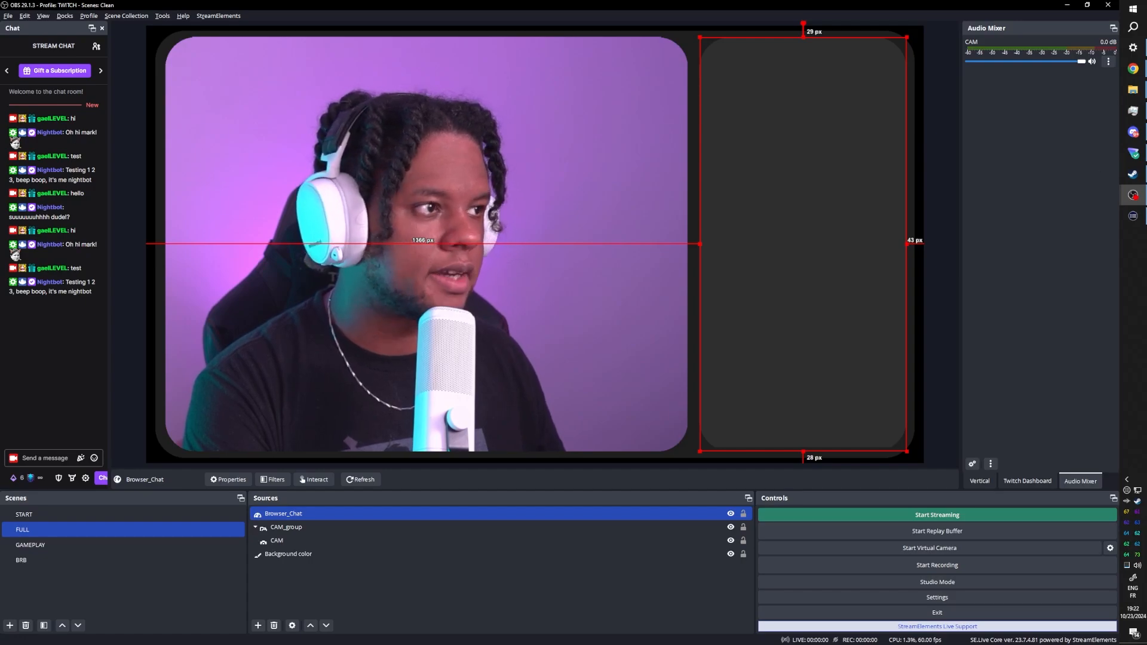
Step: Set the chat widget's height to 1000 px in StreamElements, save the overlay and return to the OBS streaming window
{"action": "mouse_move", "coordinate": [1132, 69]}
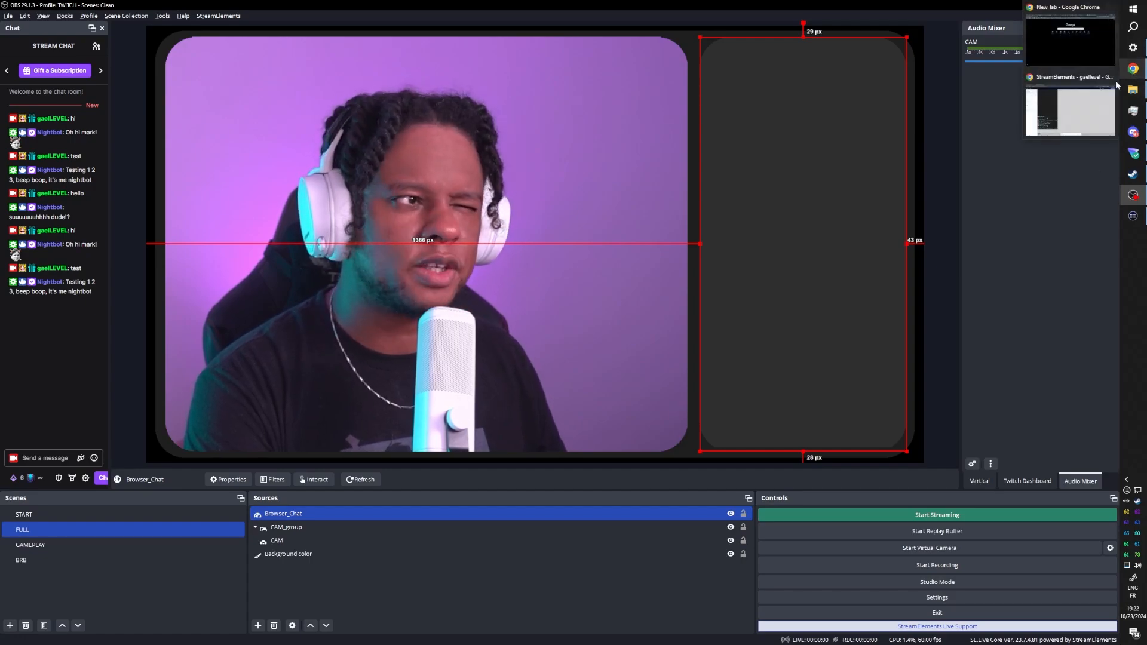
{"action": "left_click", "coordinate": [1054, 112]}
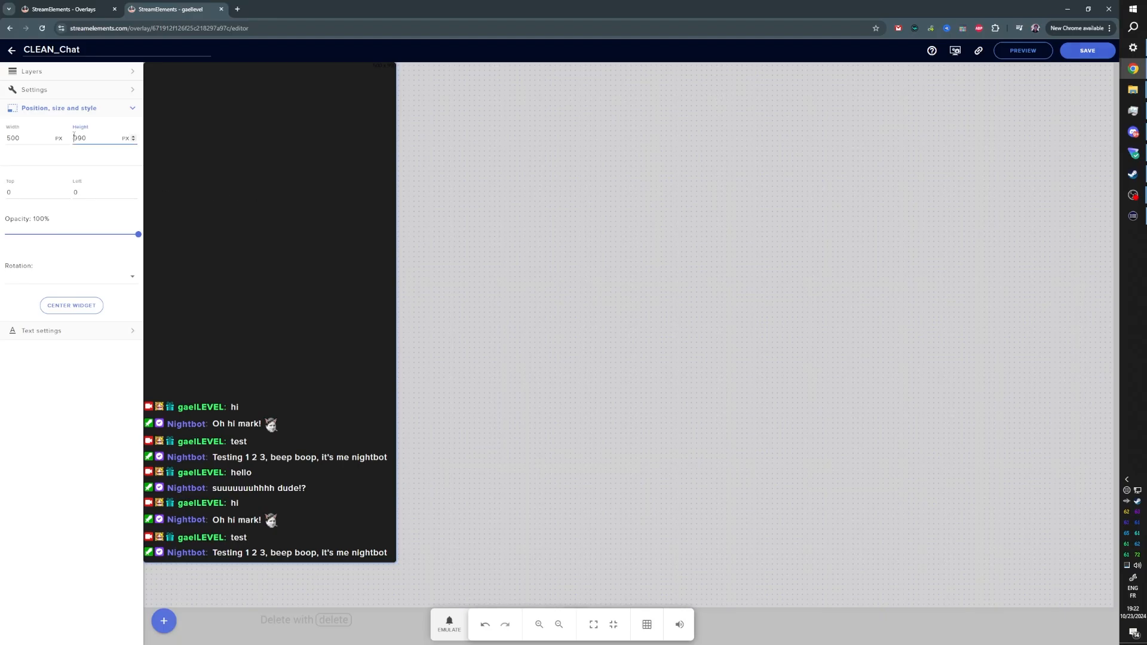
{"action": "left_click_drag", "start_coordinate": [74, 137], "coordinate": [81, 136]}
{"action": "type", "text": "1000"}
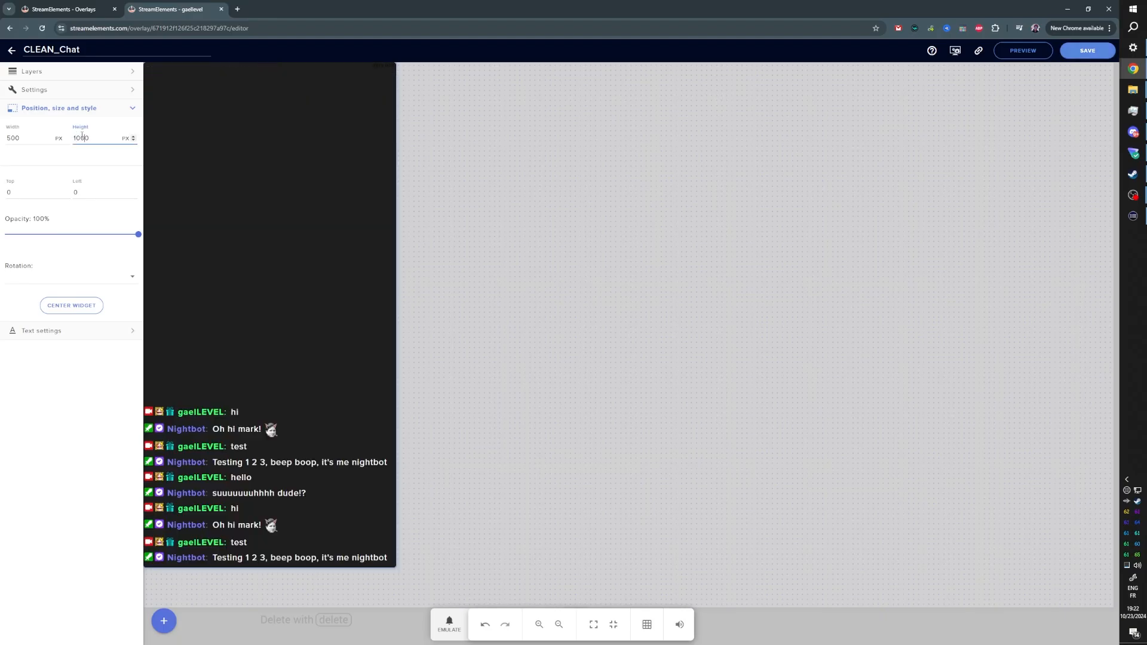
{"action": "left_click", "coordinate": [1087, 50]}
{"action": "mouse_move", "coordinate": [1130, 203]}
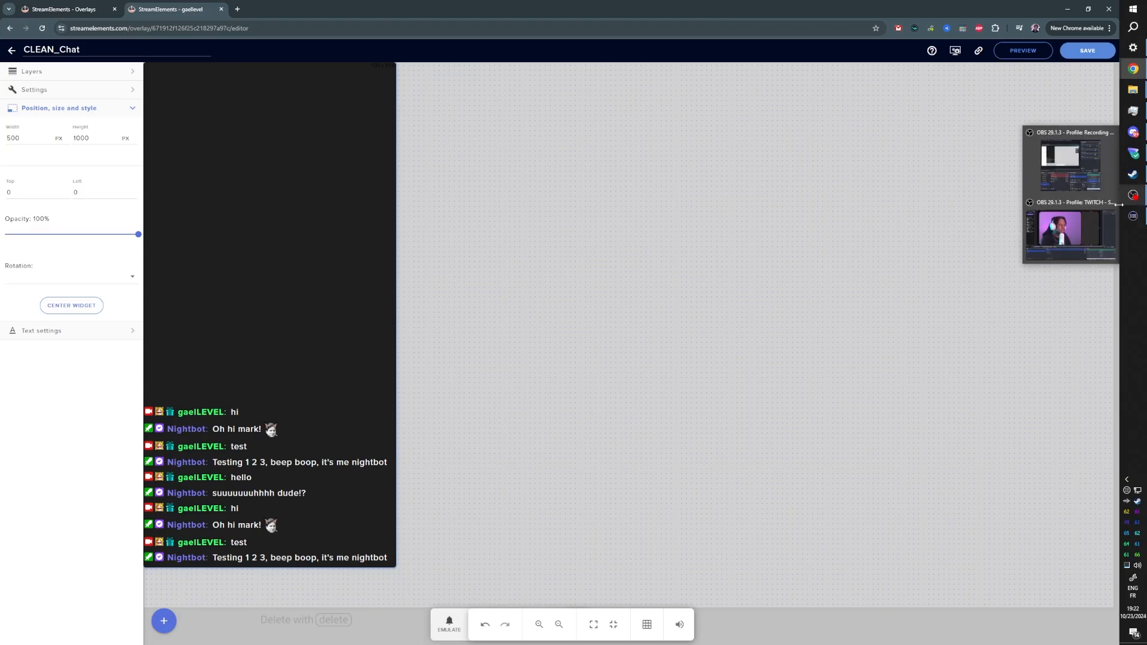
{"action": "left_click", "coordinate": [1074, 234]}
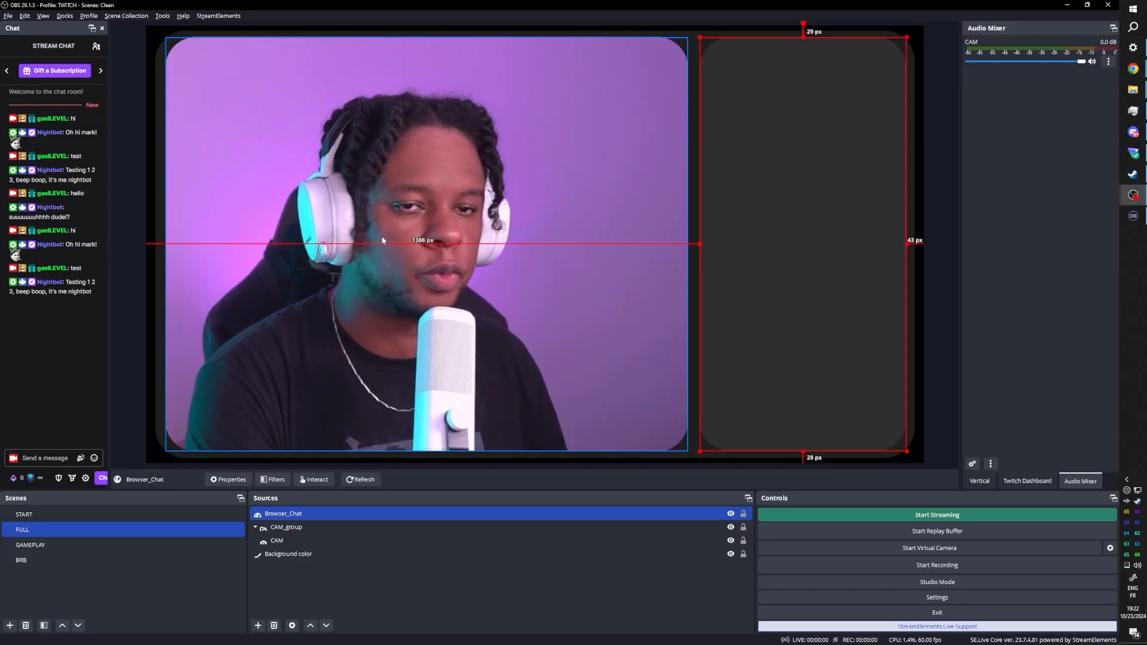
Step: Deselect the Browser_Chat source and widen the docked stream chat
{"action": "left_click", "coordinate": [135, 285]}
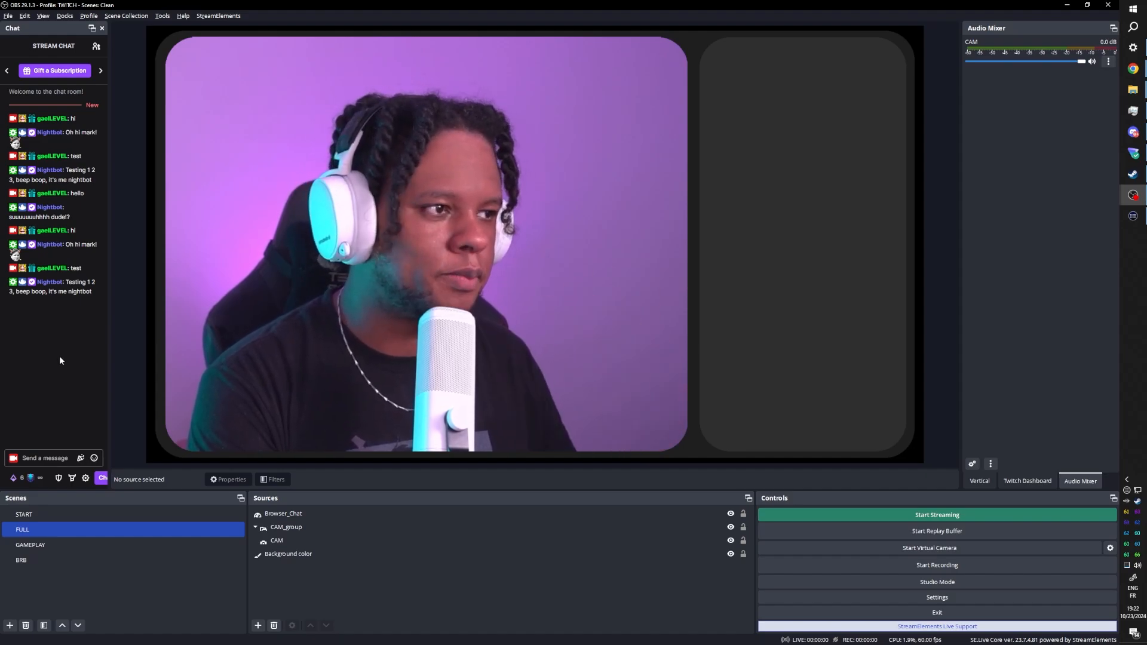
{"action": "left_click_drag", "start_coordinate": [108, 350], "coordinate": [157, 351]}
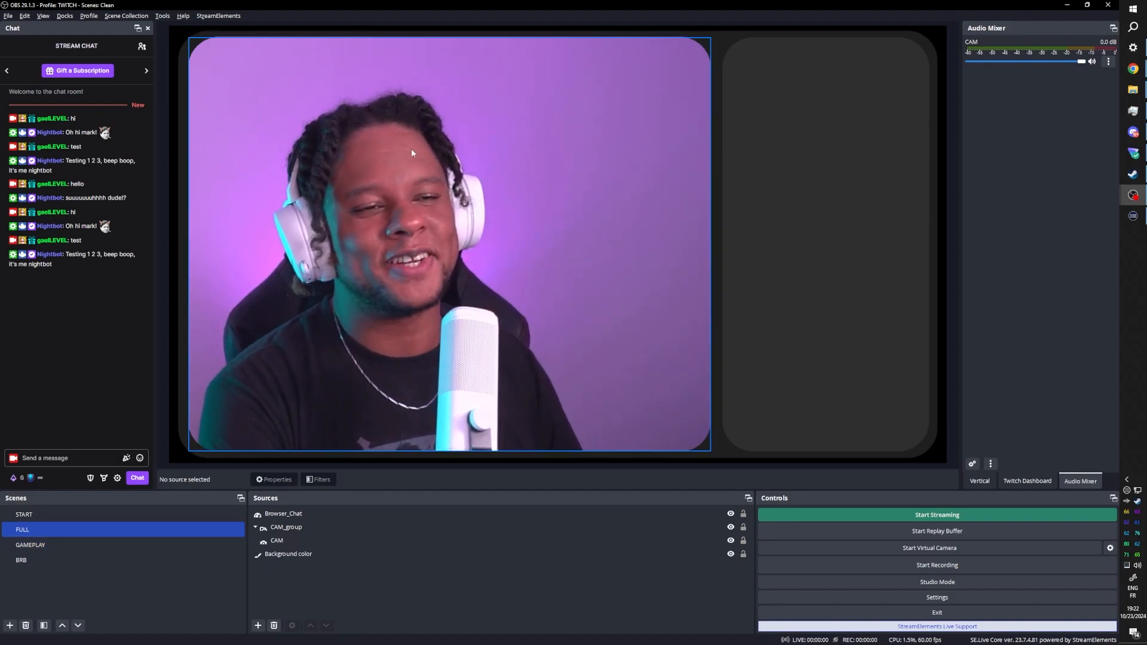
Step: Group all four sources of the START scene and name the group Intermission_START
{"action": "left_click", "coordinate": [73, 513]}
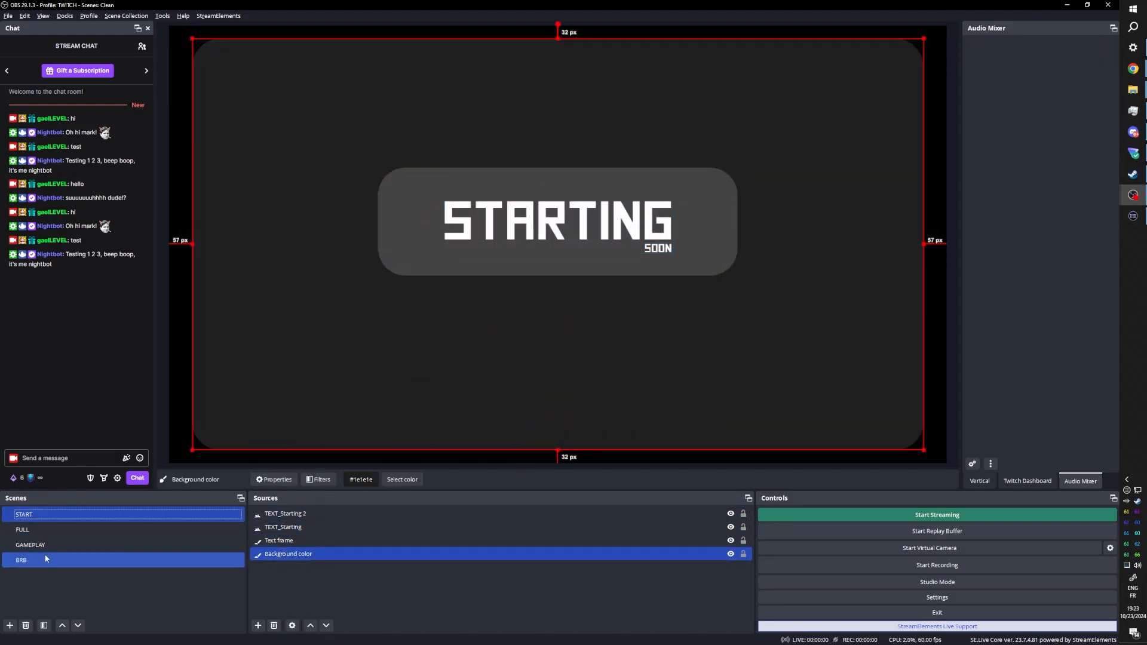
{"action": "left_click", "coordinate": [310, 514]}
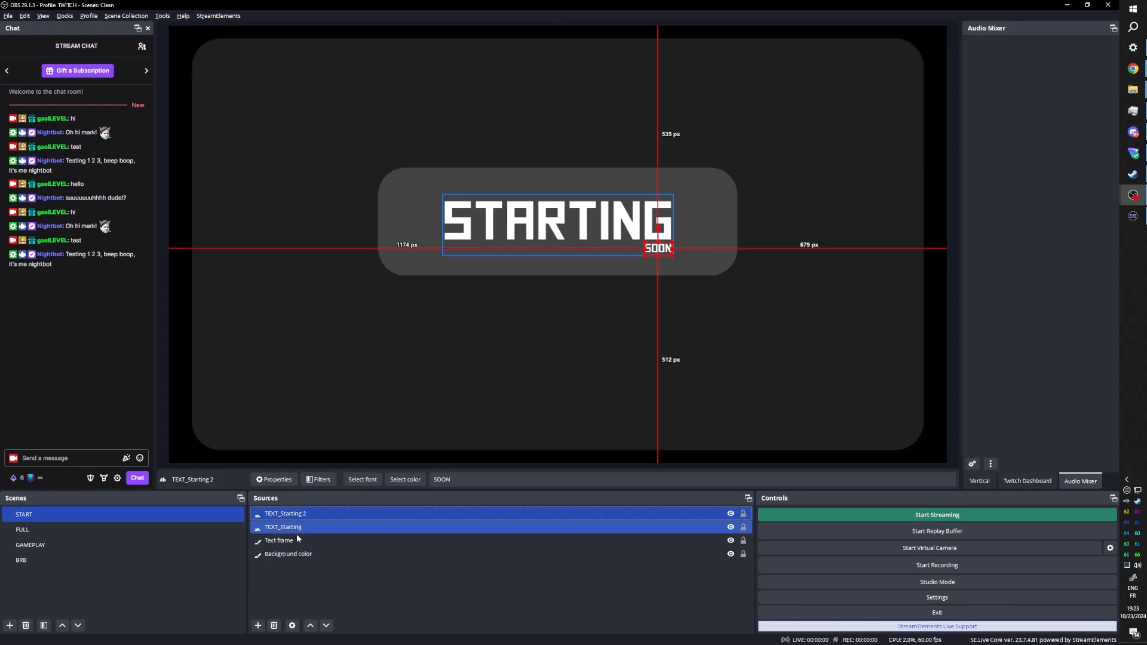
{"action": "left_click", "coordinate": [290, 555], "text": "shift"}
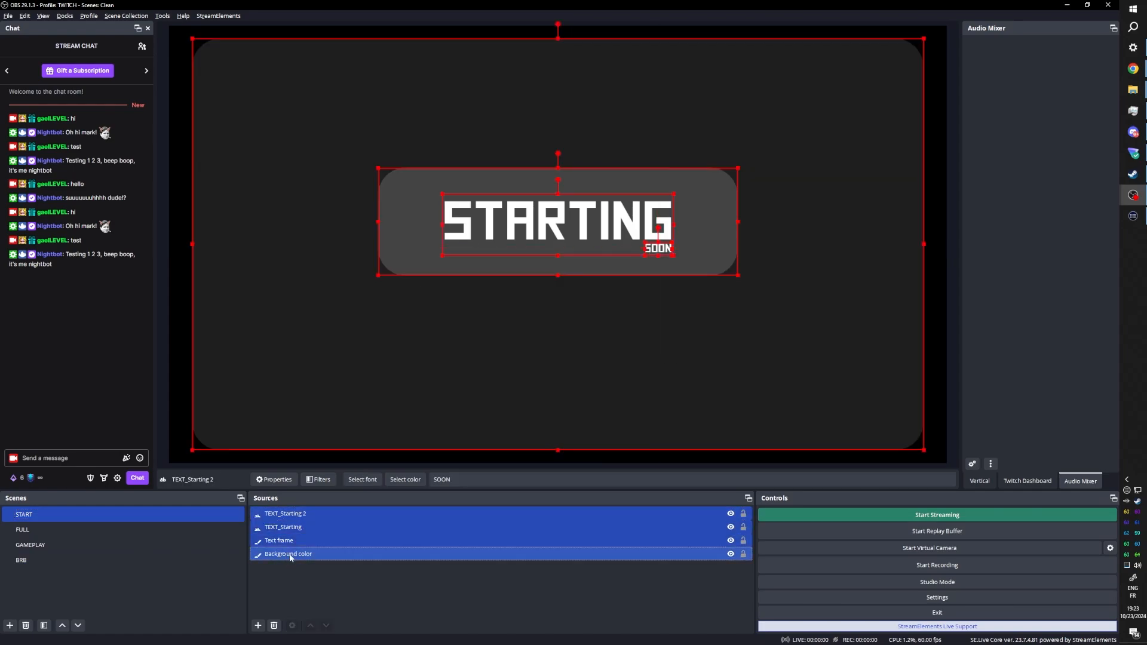
{"action": "right_click", "coordinate": [293, 525]}
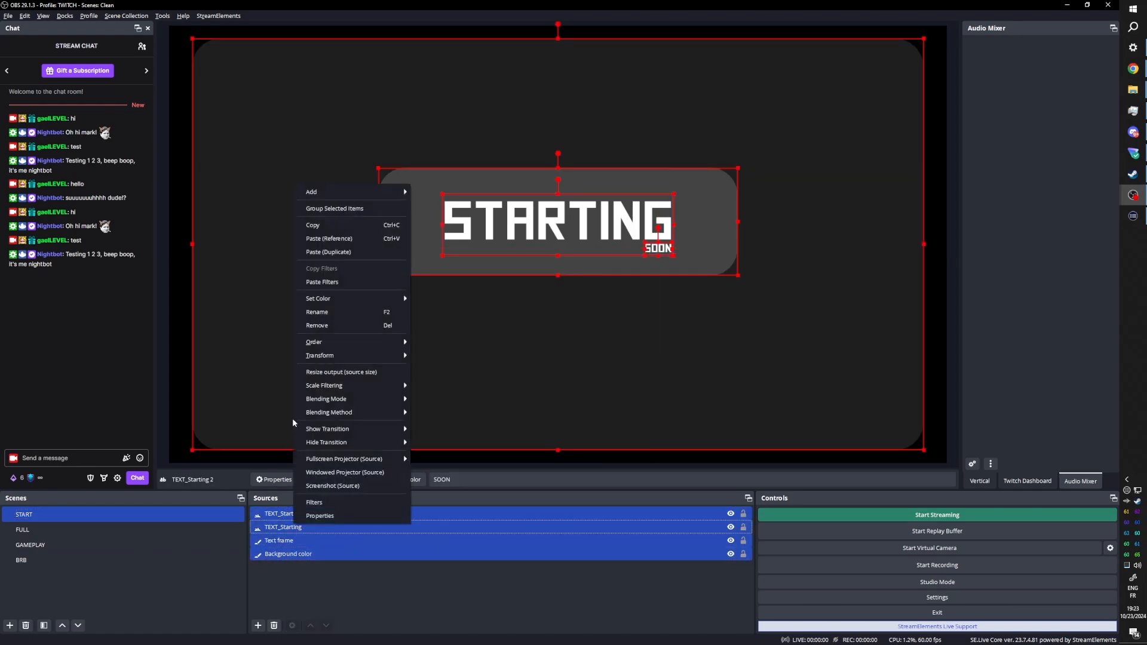
{"action": "left_click", "coordinate": [330, 208]}
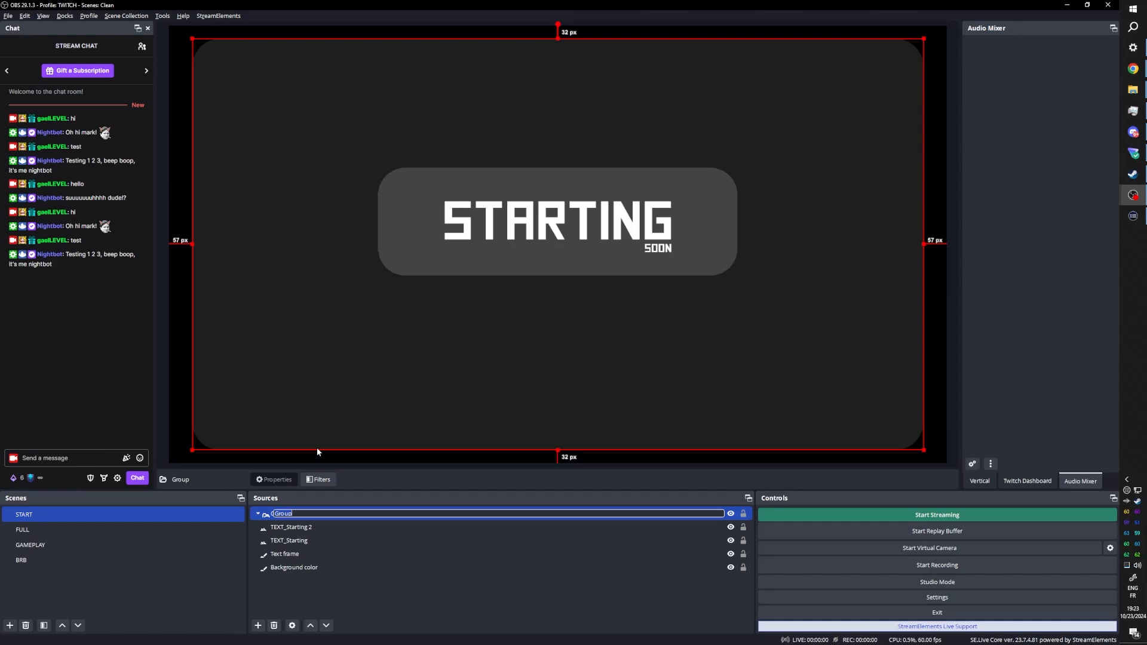
{"action": "key", "text": "BackSpace"}
{"action": "type", "text": "Intermissio"}
{"action": "type", "text": "n_START"}
{"action": "key", "text": "Return"}
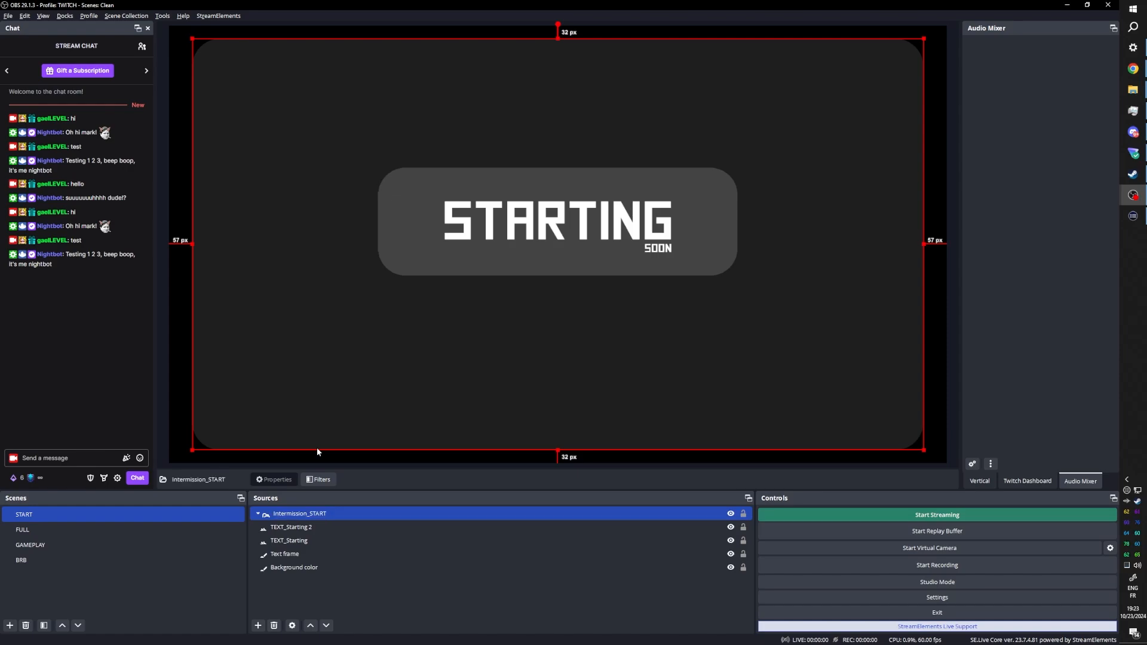
Step: Copy the Intermission_START group and paste it into the BRB scene as a duplicate
{"action": "right_click", "coordinate": [300, 513]}
{"action": "left_click", "coordinate": [321, 214]}
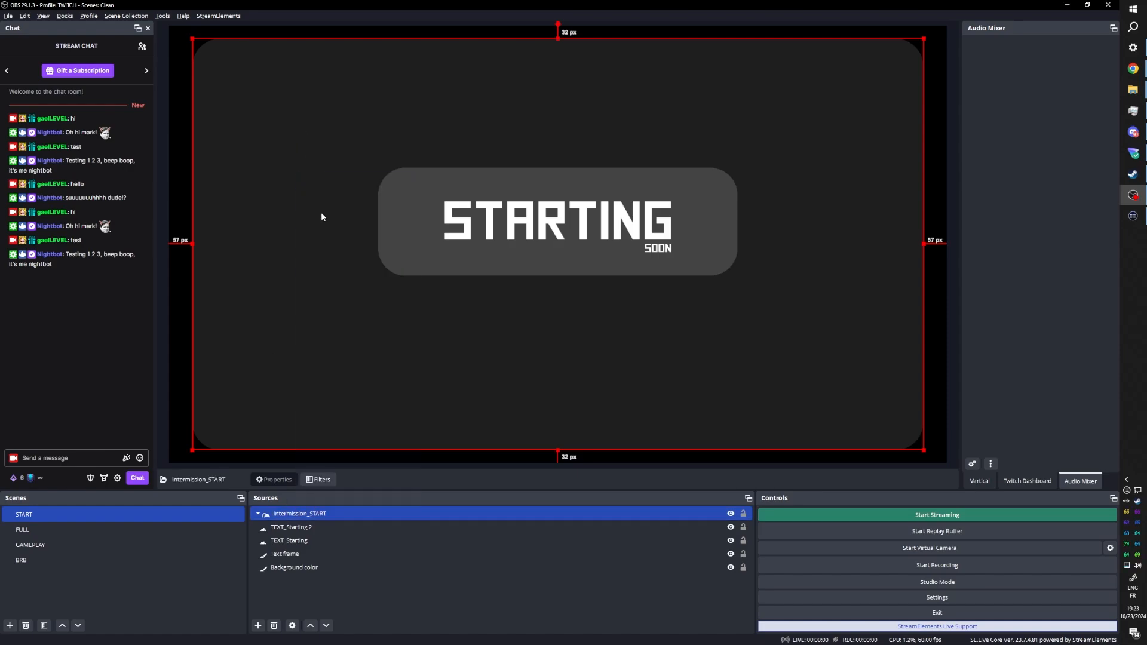
{"action": "left_click", "coordinate": [21, 561]}
{"action": "right_click", "coordinate": [292, 531]}
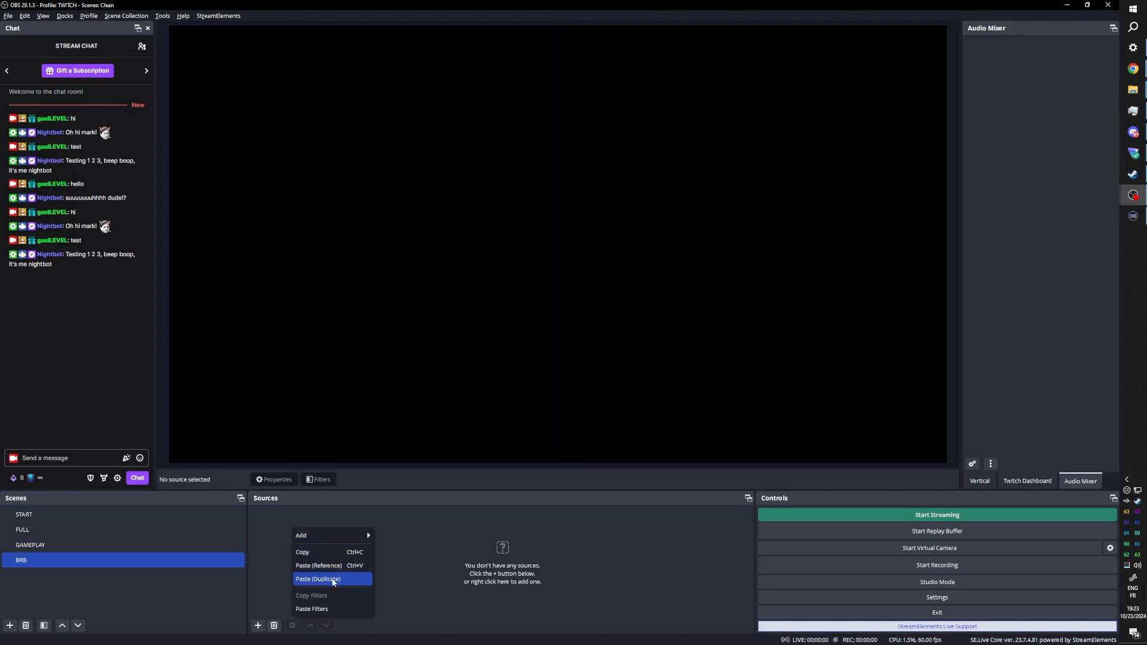
{"action": "left_click", "coordinate": [333, 580]}
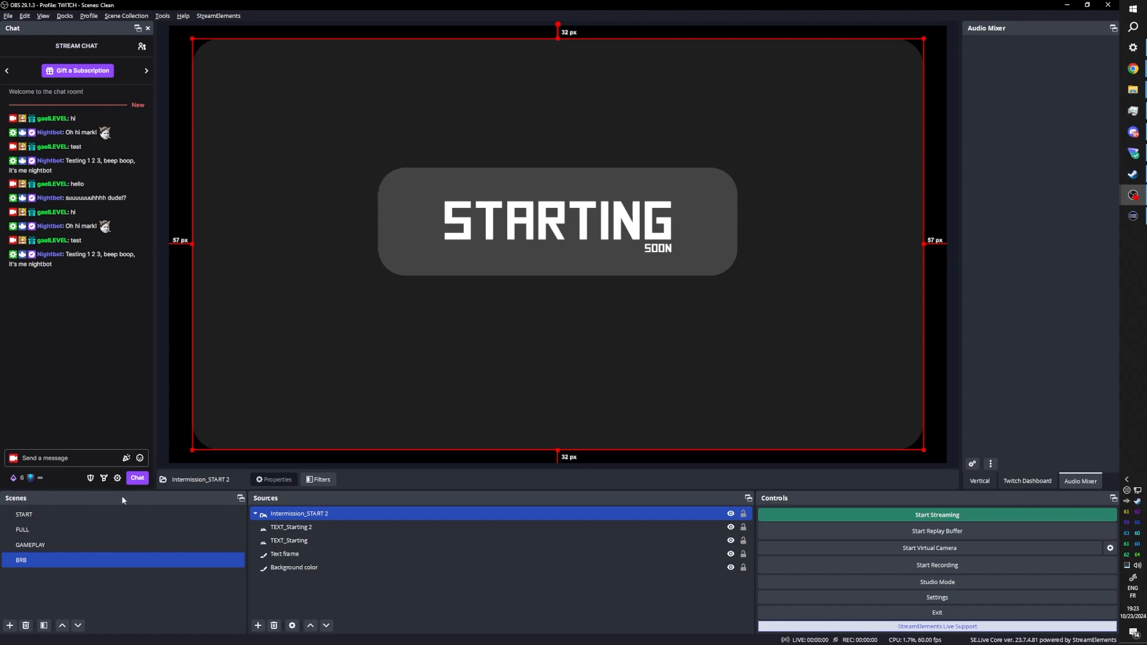
Step: Change the text of TEXT_Starting in the BRB scene to "BE RIGHT BACK"
{"action": "left_click", "coordinate": [314, 527]}
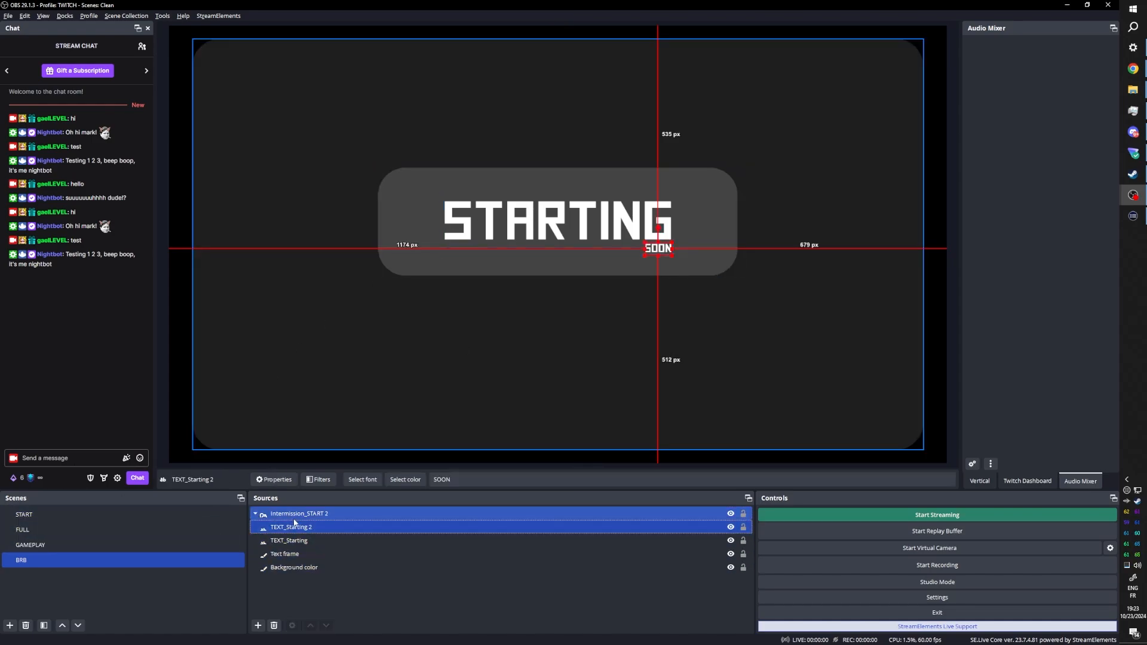
{"action": "double_click", "coordinate": [293, 539]}
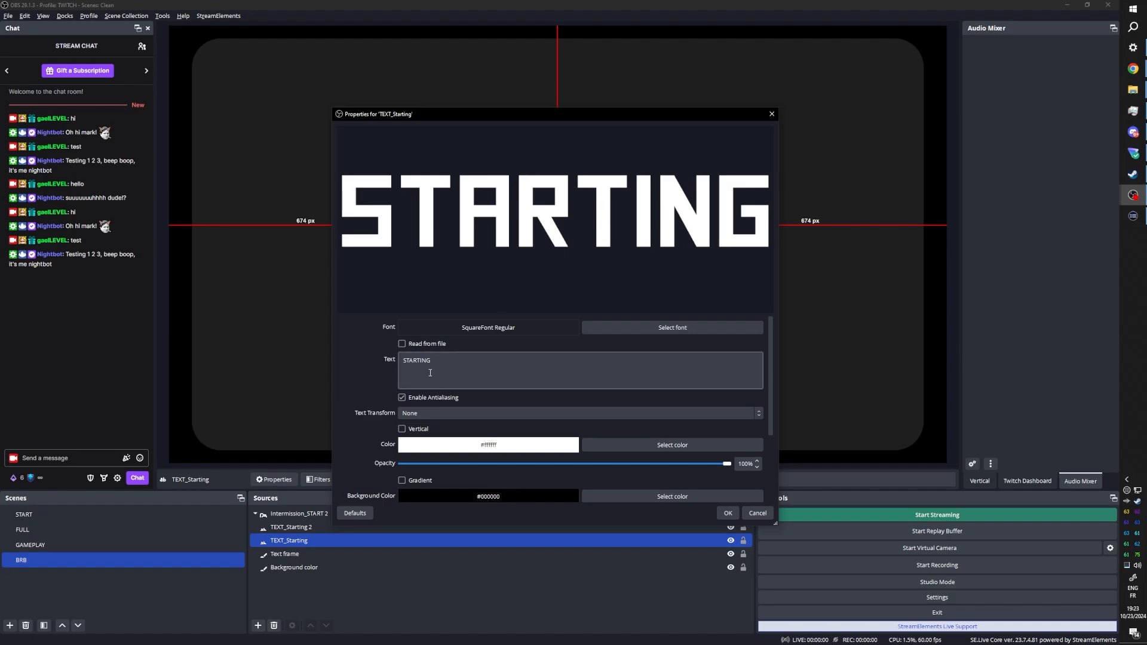
{"action": "left_click", "coordinate": [430, 372]}
{"action": "key", "text": "ctrl+a"}
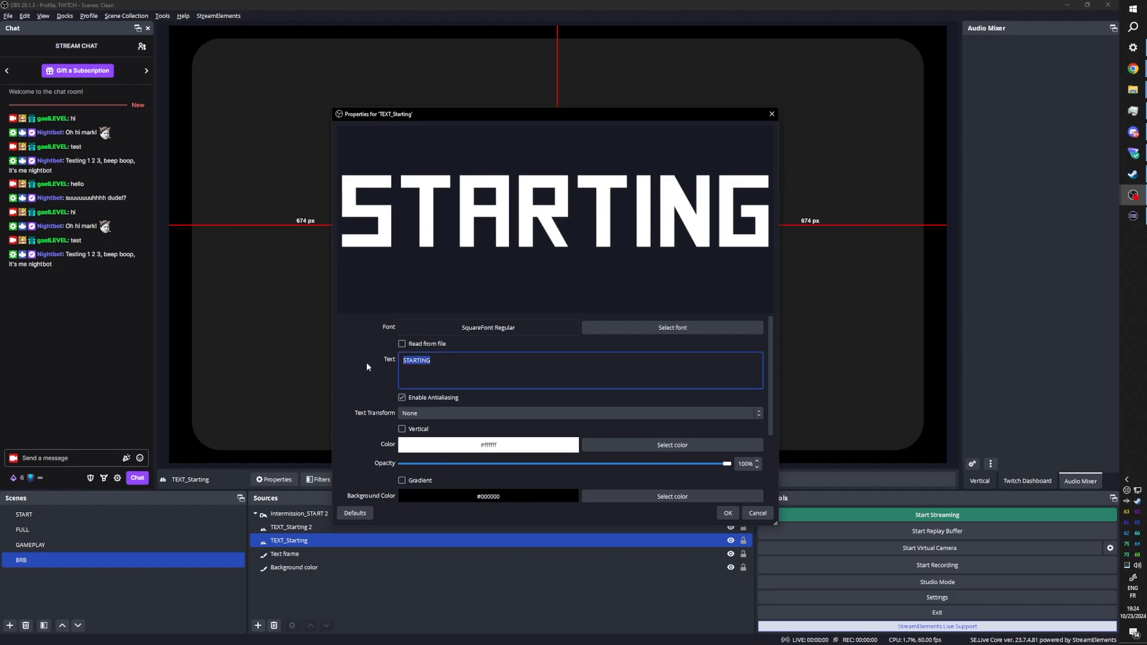
{"action": "type", "text": "BE"}
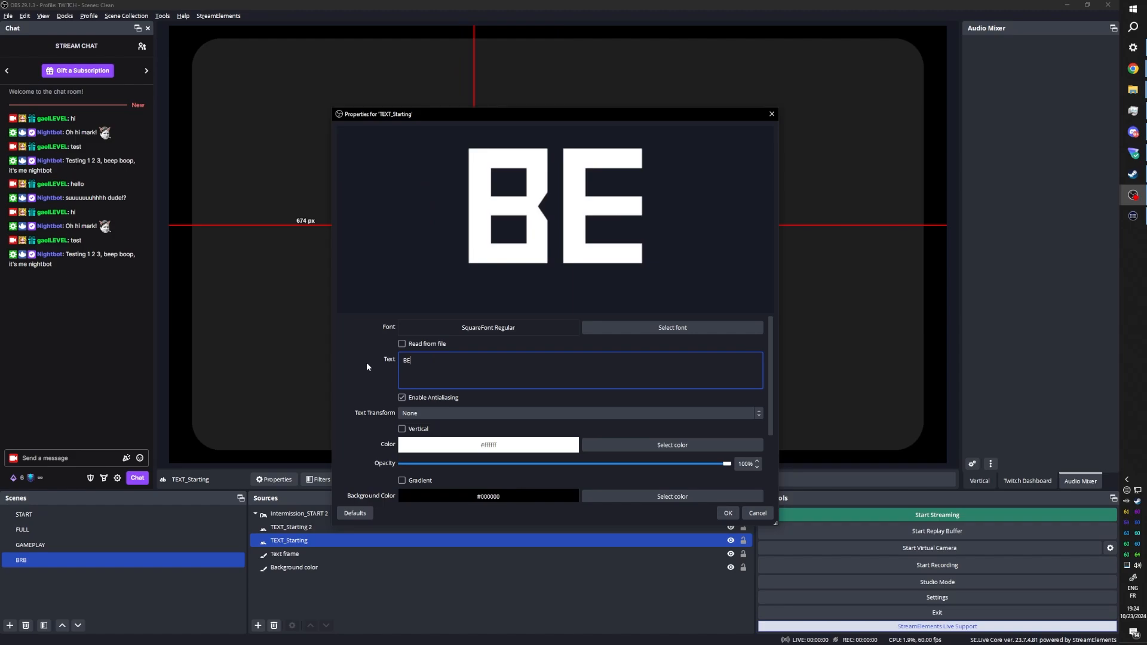
{"action": "type", "text": "RIGHT"}
{"action": "key", "text": "BackSpace"}
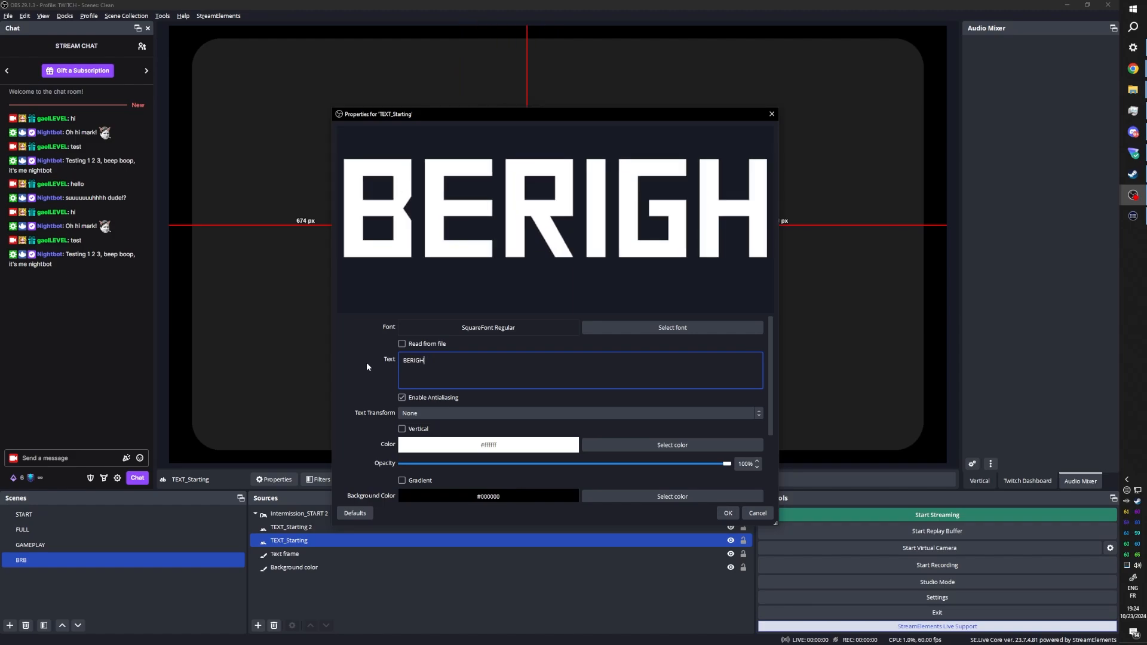
{"action": "key", "text": "BackSpace"}
{"action": "key", "text": "BackSpace"}
{"action": "key", "text": "BackSpace"}
{"action": "key", "text": "BackSpace"}
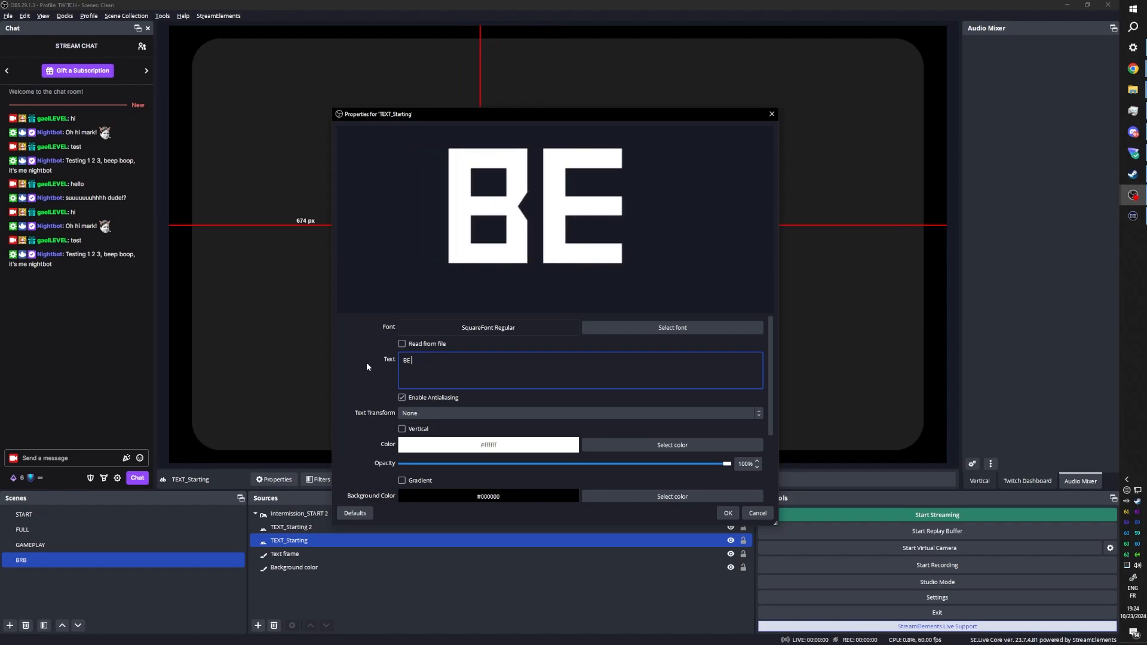
{"action": "type", "text": "RIGHHT"}
{"action": "key", "text": "BackSpace"}
{"action": "key", "text": "BackSpace"}
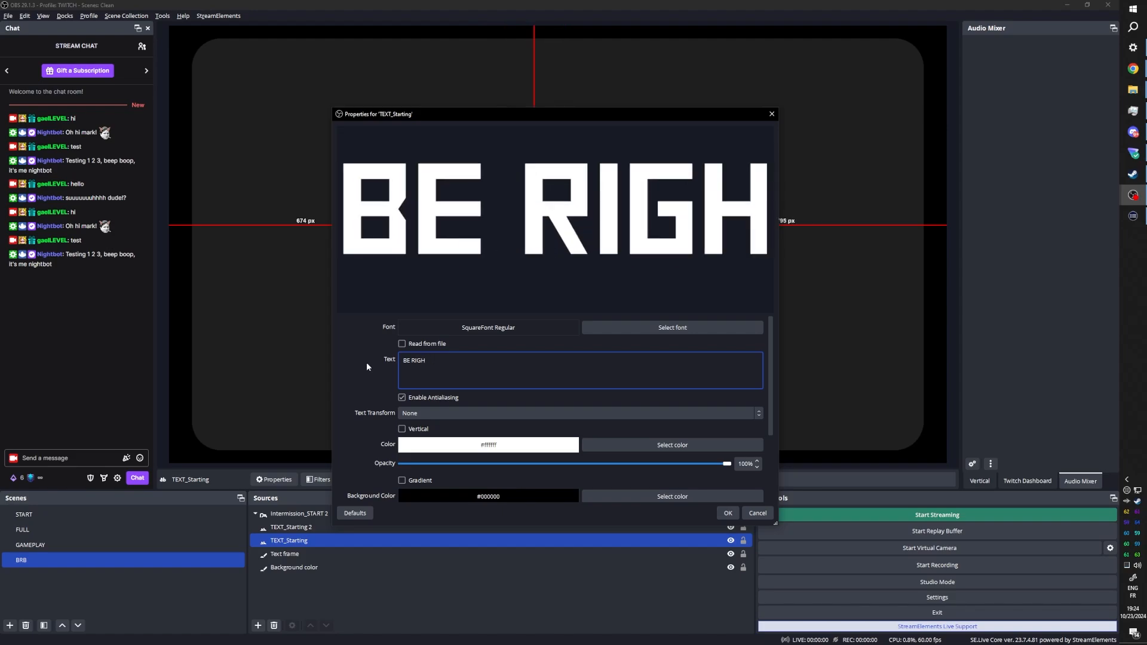
{"action": "type", "text": "T BACK"}
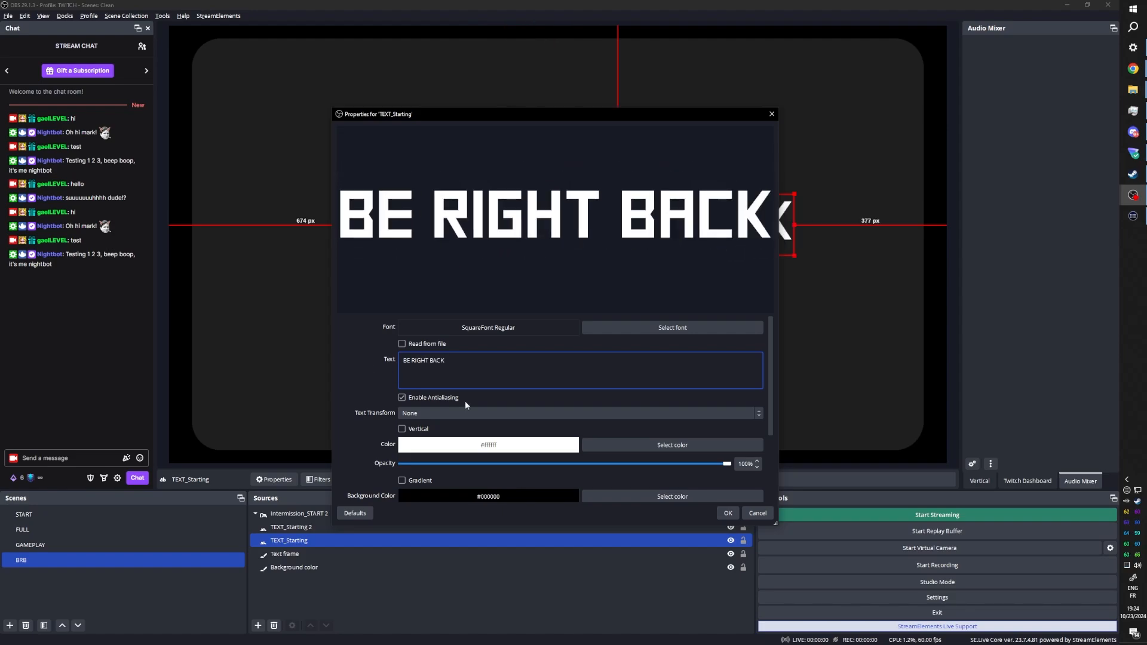
{"action": "left_click", "coordinate": [727, 514]}
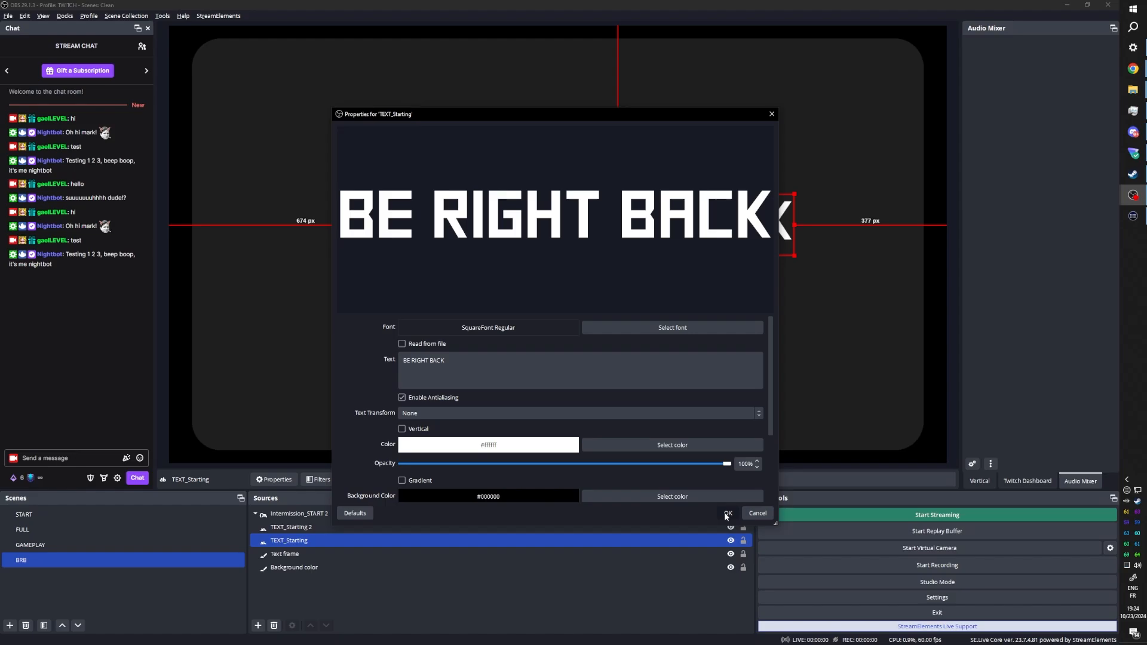
Step: Center the BE RIGHT BACK text and its Text frame to the screen
{"action": "key", "text": "ctrl+d"}
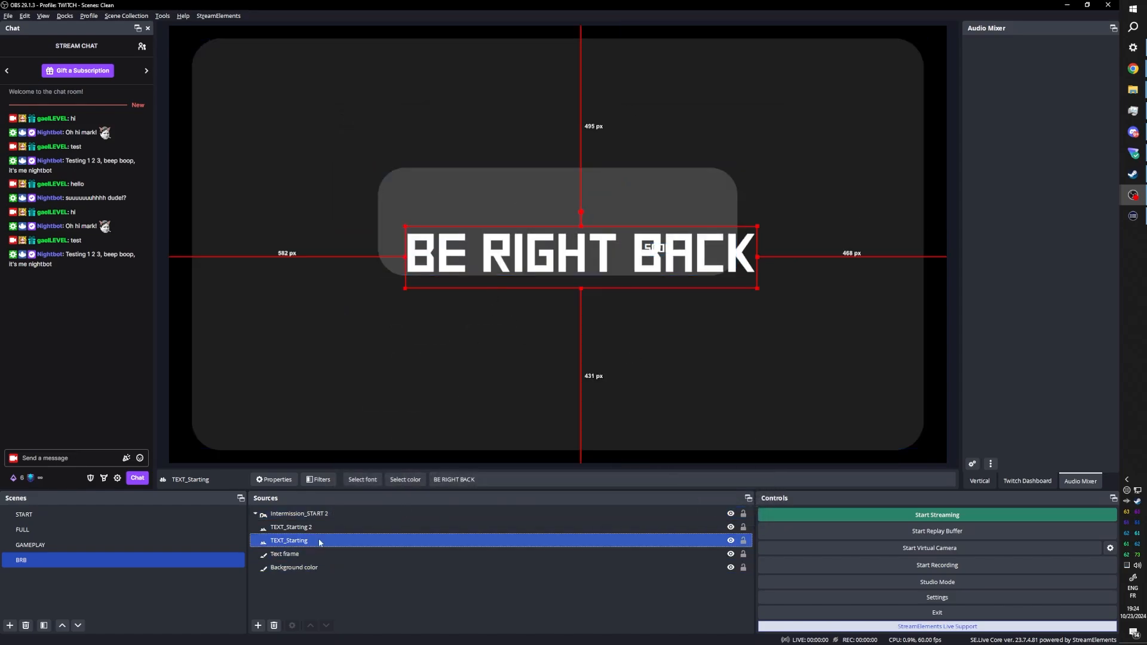
{"action": "left_click", "coordinate": [305, 554]}
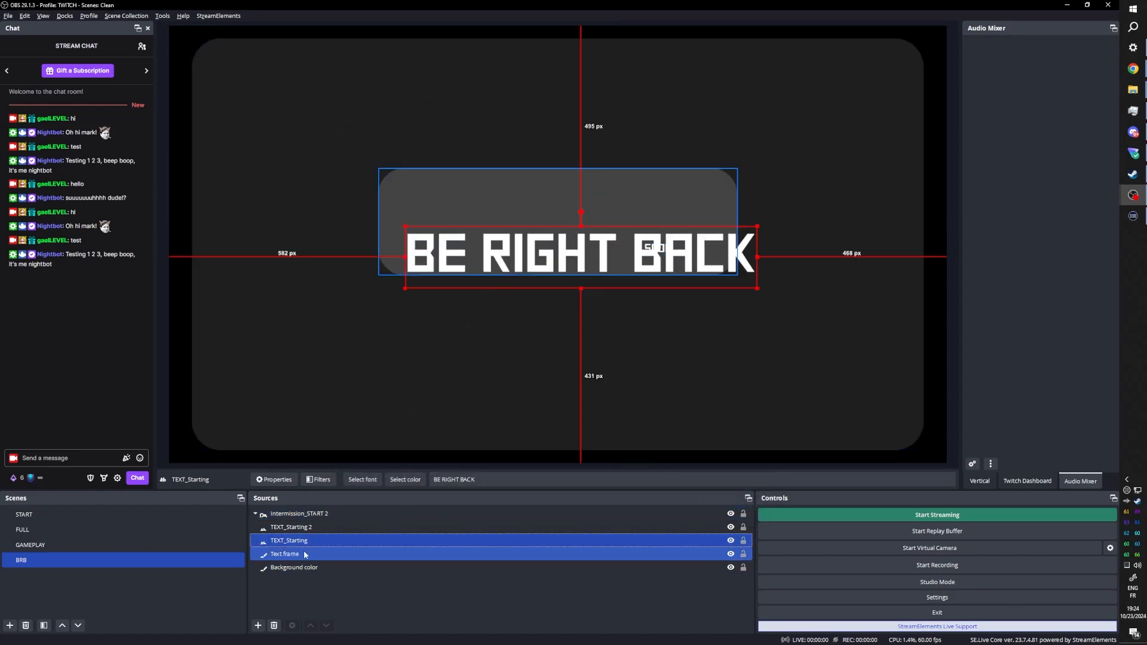
{"action": "key", "text": "ctrl+d"}
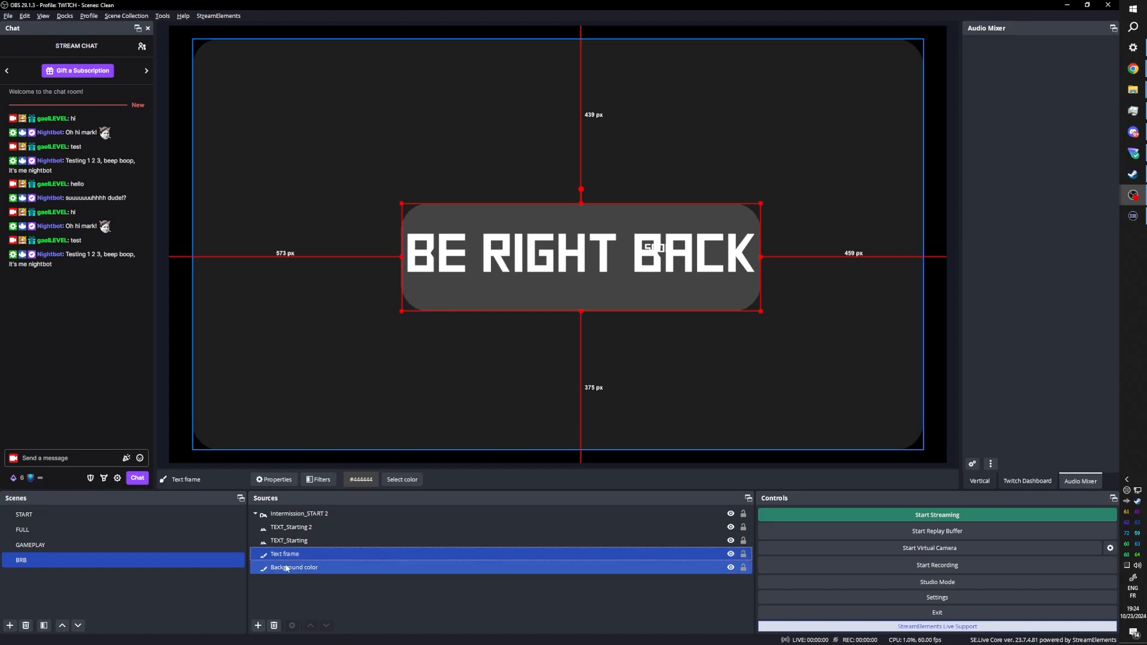
Step: Delete the TEXT_Starting 2 source holding the word SOON from the BRB group
{"action": "left_click", "coordinate": [297, 542], "text": "ctrl"}
{"action": "left_click", "coordinate": [297, 541]}
{"action": "left_click", "coordinate": [294, 529]}
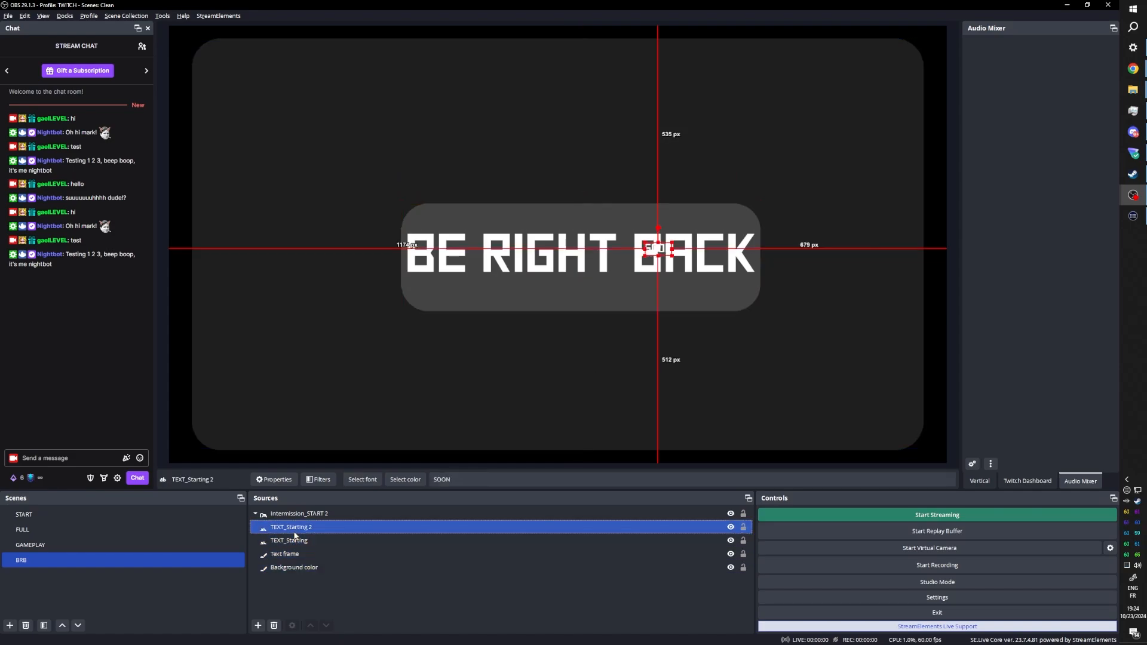
{"action": "key", "text": "Delete"}
{"action": "key", "text": "Return"}
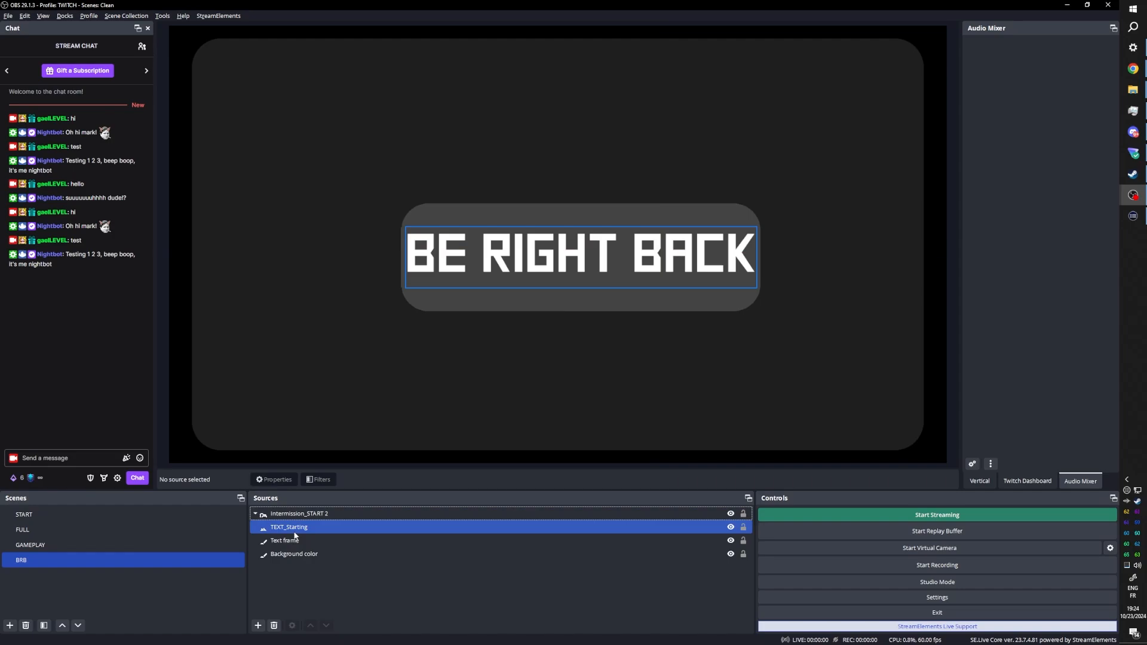
{"action": "left_click", "coordinate": [327, 594]}
Step: Enlarge the Text frame from its upper-left corner until it is about 426 px from the canvas's left edge and 395 px from its top
{"action": "left_click", "coordinate": [323, 539]}
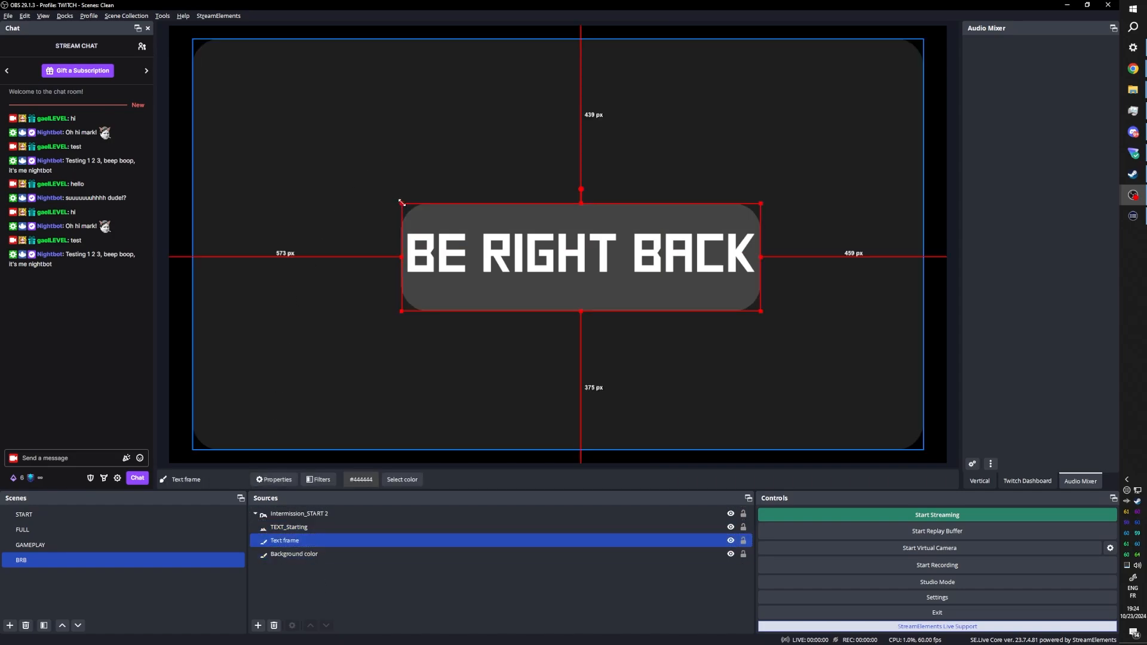
{"action": "left_click_drag", "start_coordinate": [399, 203], "coordinate": [342, 193]}
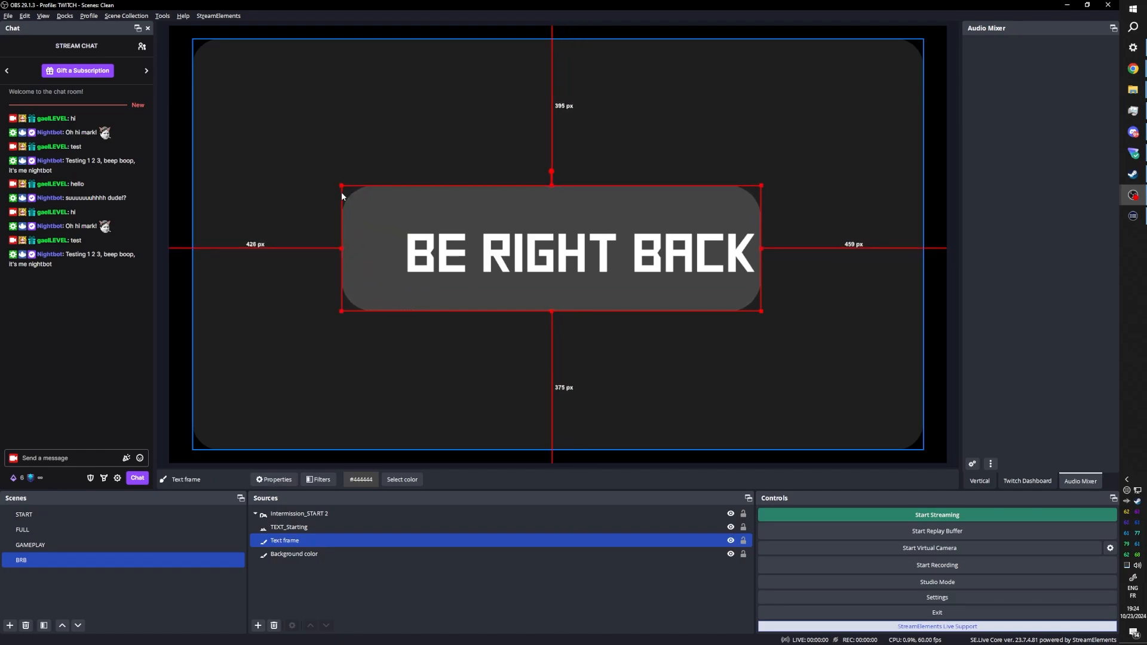
Step: Centre the grey text frame behind the BE RIGHT BACK text in the BRB scene and clear the selection
{"action": "key", "text": "ctrl+d"}
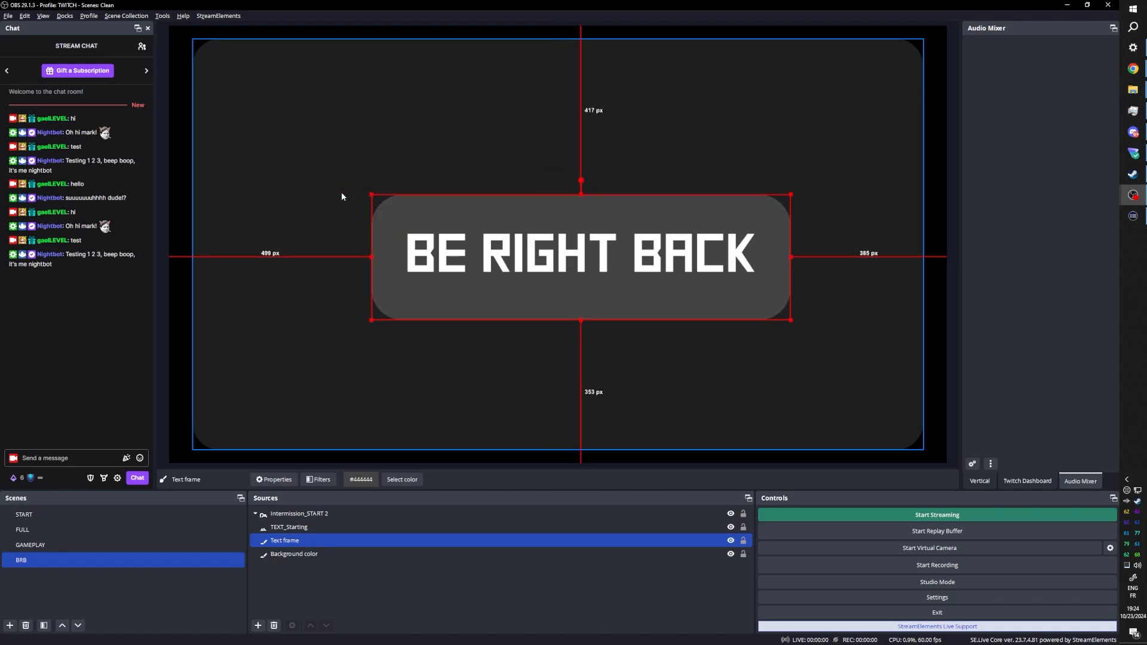
{"action": "left_click", "coordinate": [186, 307]}
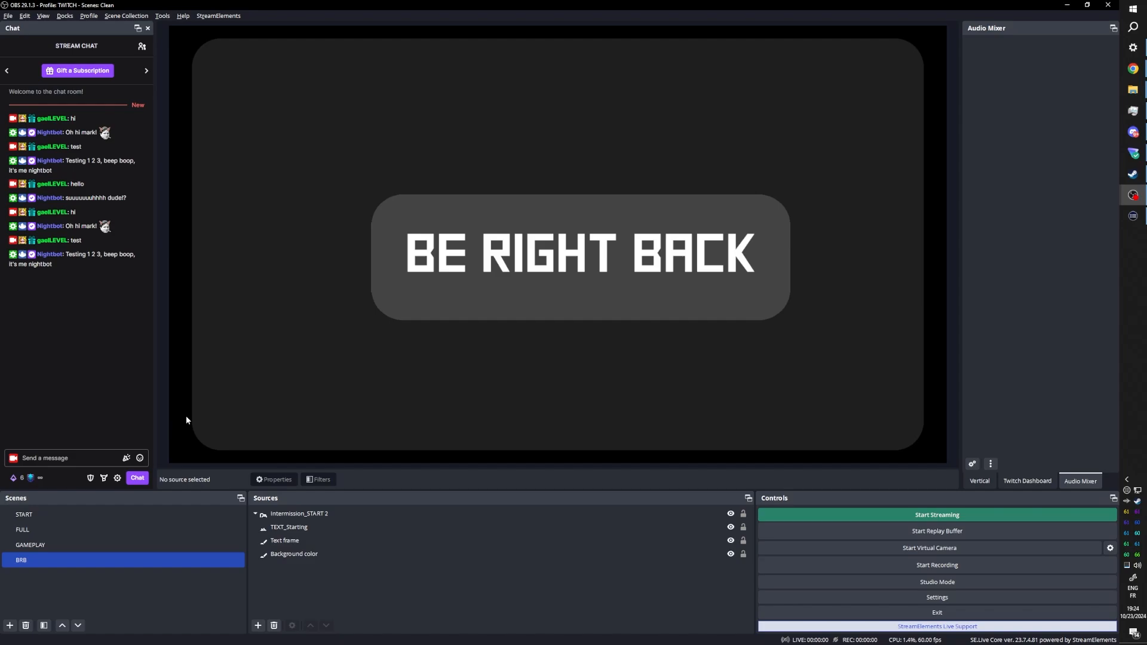
{"action": "left_click", "coordinate": [268, 372]}
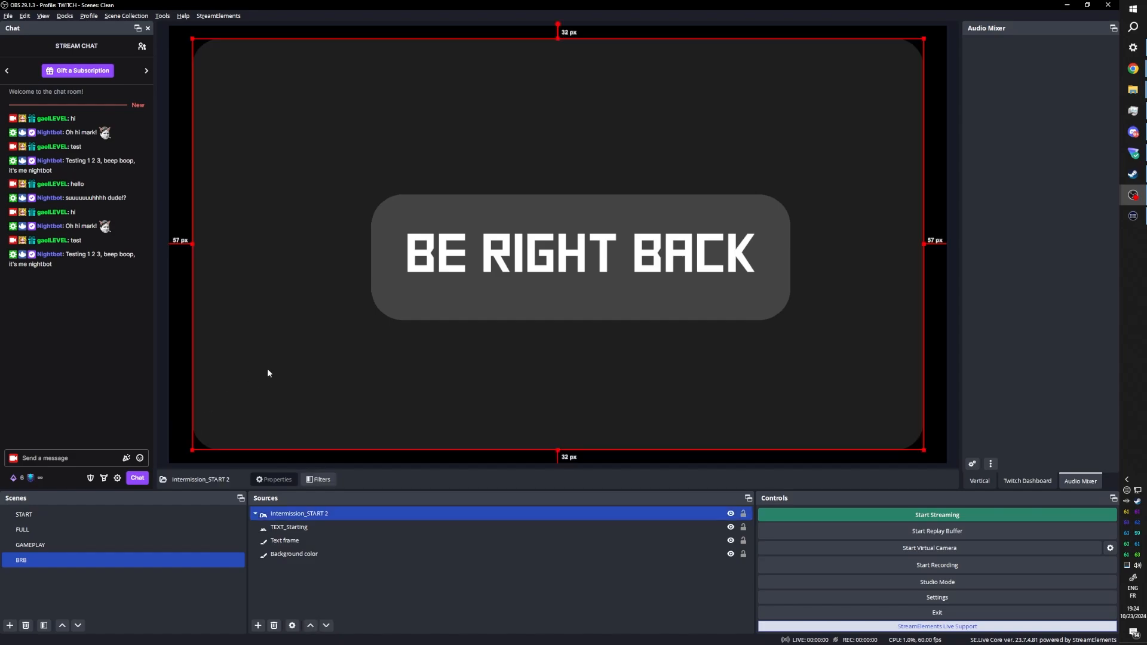
{"action": "left_click", "coordinate": [174, 351]}
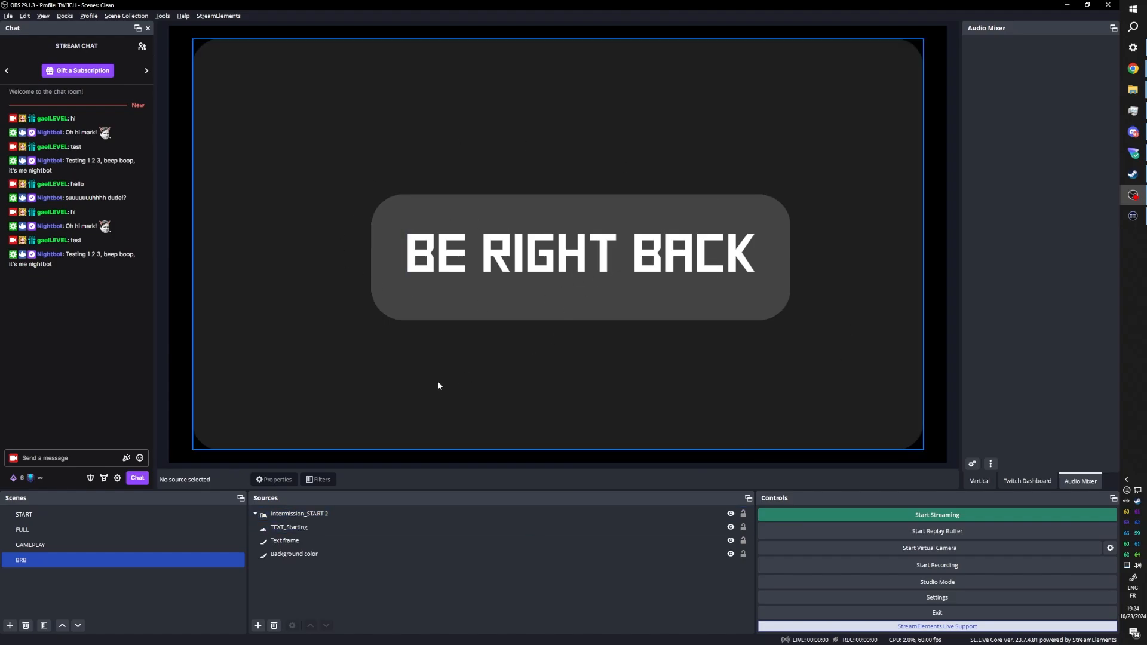
Step: Show the FULL scene, look at the CLEAN_Chat overlay in the StreamElements editor in Chrome, and return to OBS
{"action": "left_click", "coordinate": [34, 533]}
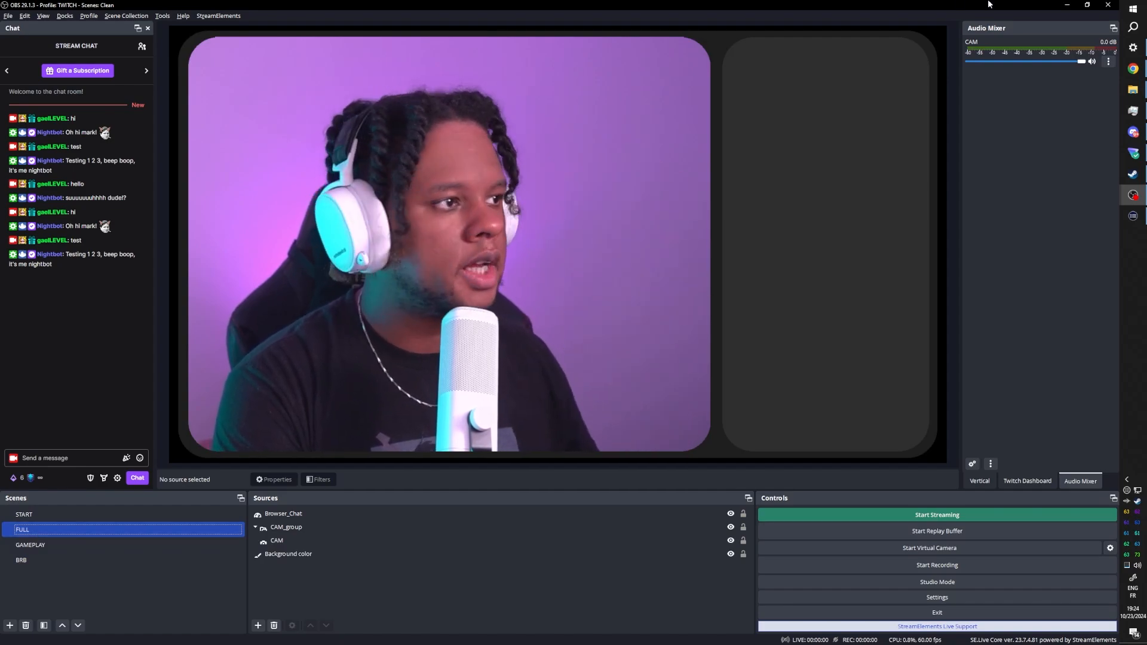
{"action": "left_click", "coordinate": [1132, 69]}
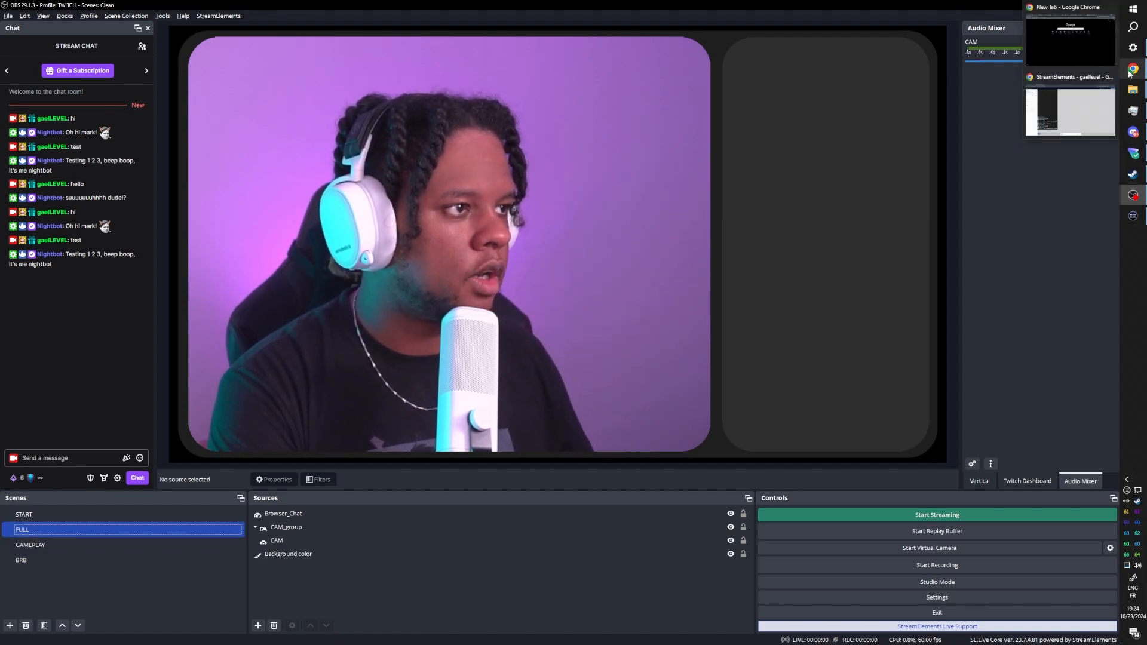
{"action": "left_click", "coordinate": [1064, 114]}
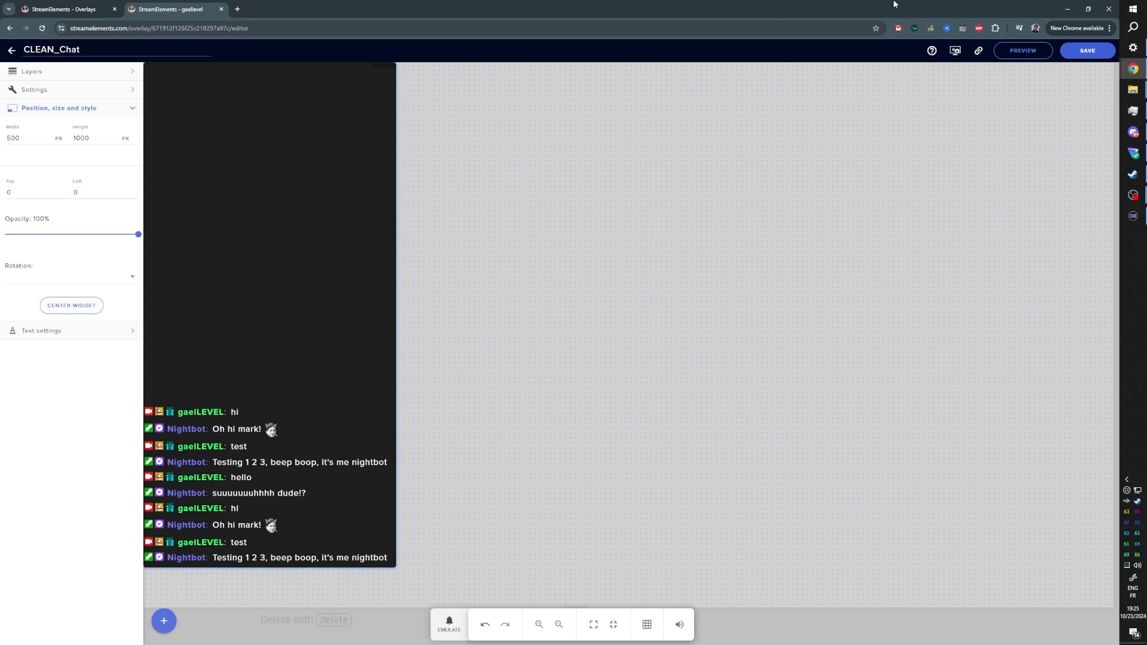
{"action": "left_click", "coordinate": [1066, 10]}
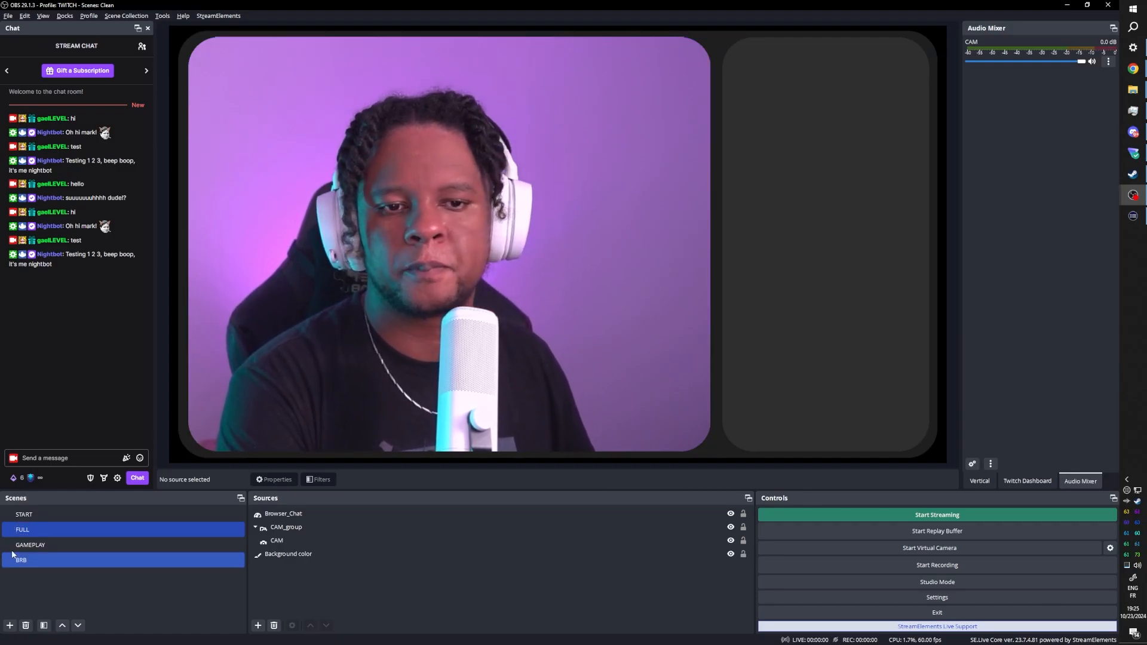
Step: Copy CAM_group from the FULL scene and paste it into the empty GAMEPLAY scene
{"action": "left_click", "coordinate": [33, 545], "text": "ctrl"}
{"action": "left_click", "coordinate": [31, 541]}
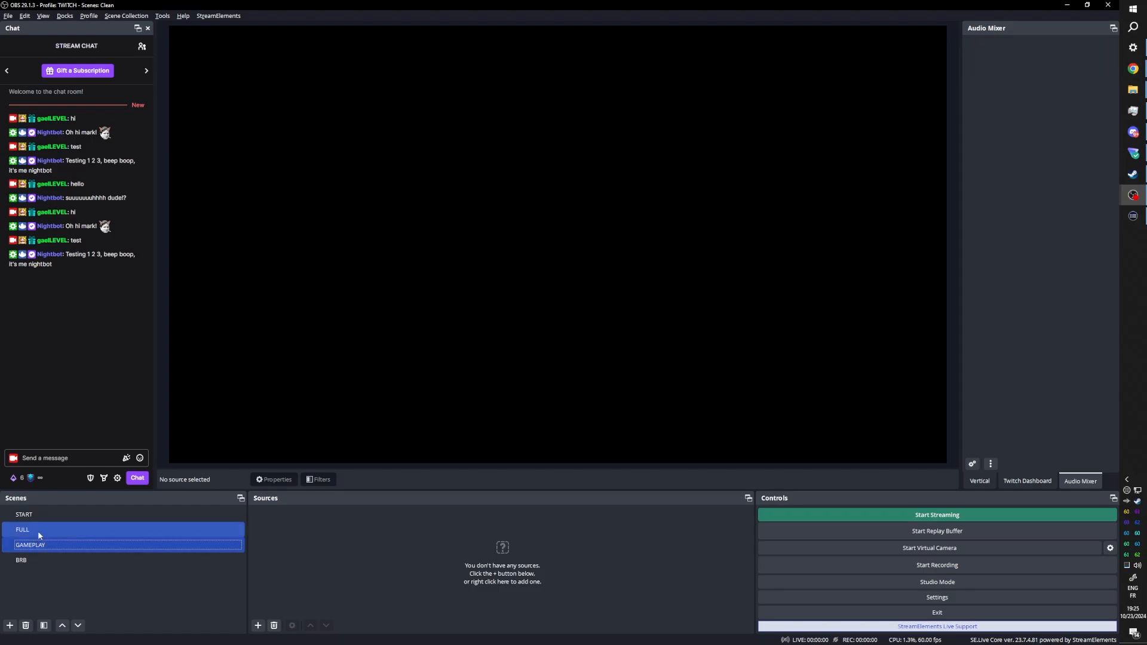
{"action": "left_click", "coordinate": [37, 530]}
{"action": "left_click", "coordinate": [286, 528]}
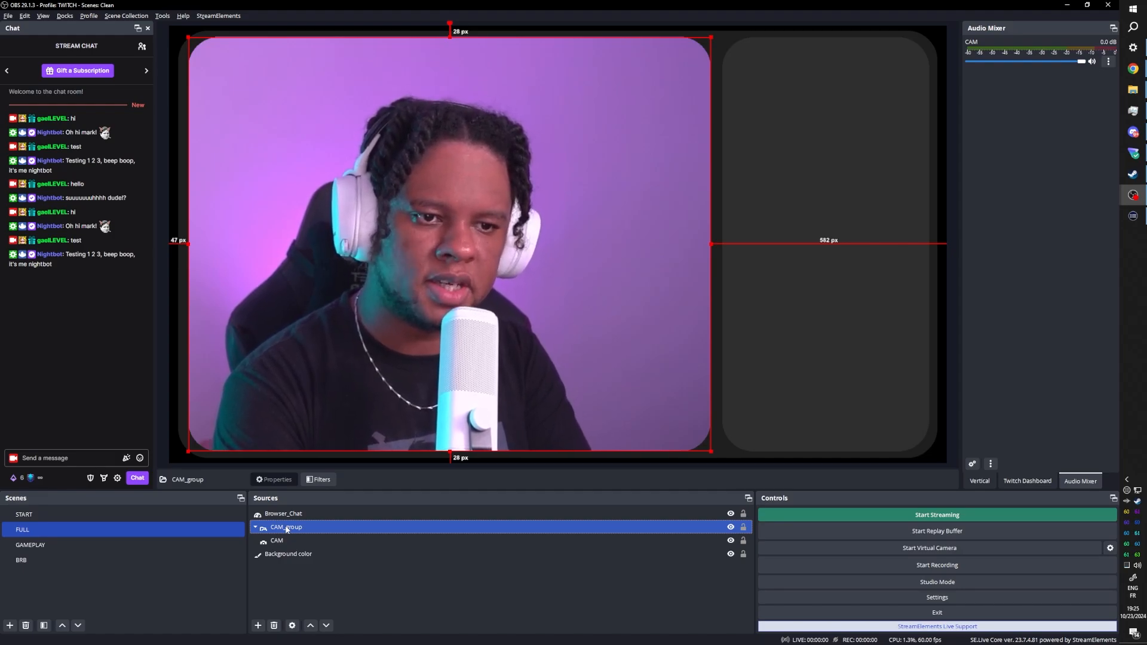
{"action": "right_click", "coordinate": [286, 528]}
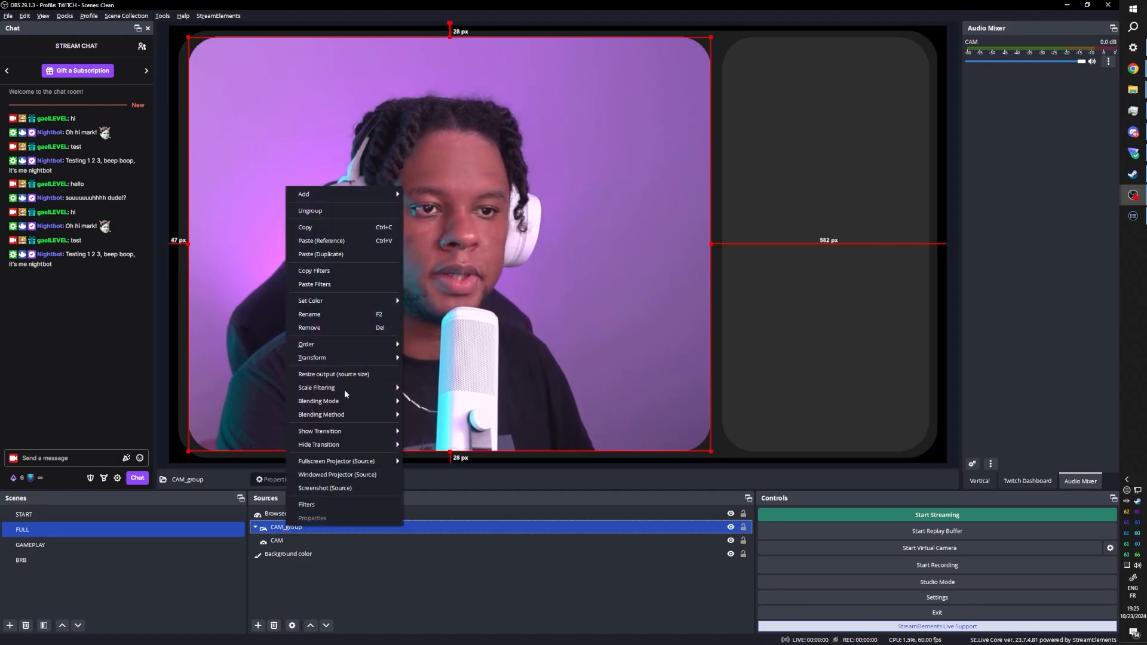
{"action": "left_click", "coordinate": [307, 229]}
{"action": "left_click", "coordinate": [66, 546]}
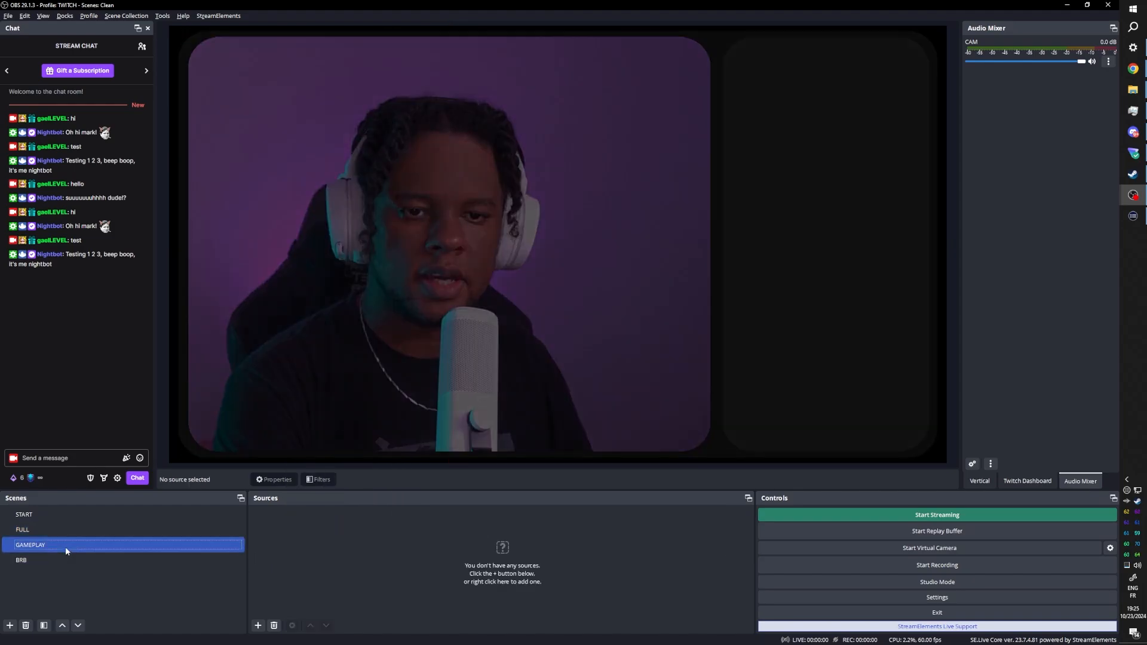
{"action": "right_click", "coordinate": [312, 528]}
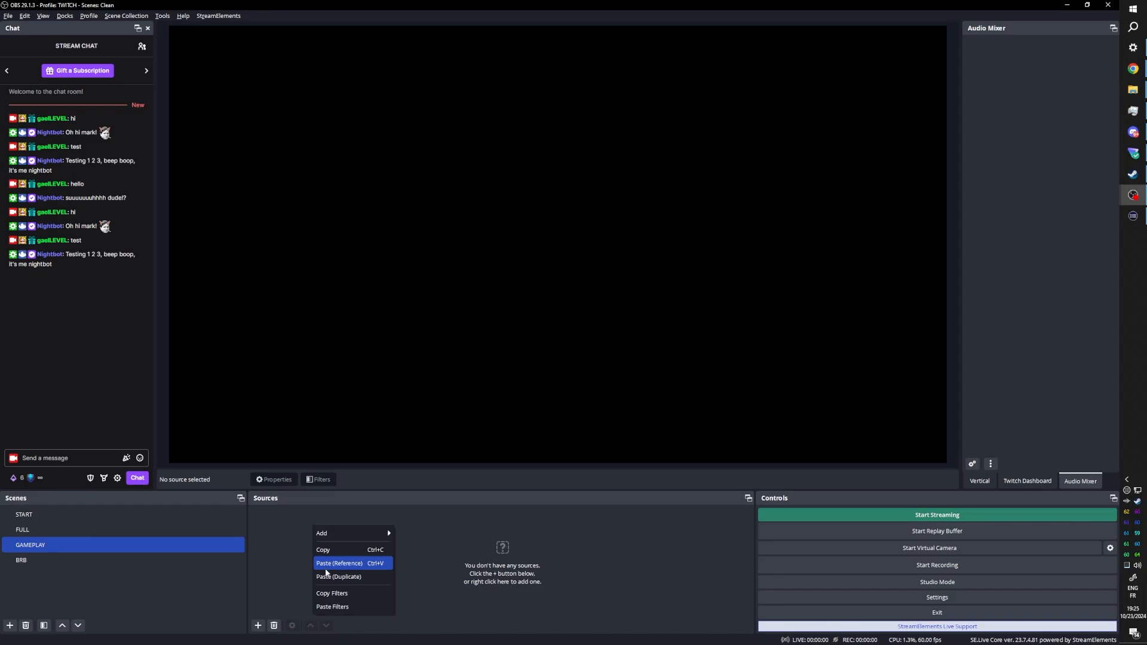
{"action": "left_click", "coordinate": [326, 569]}
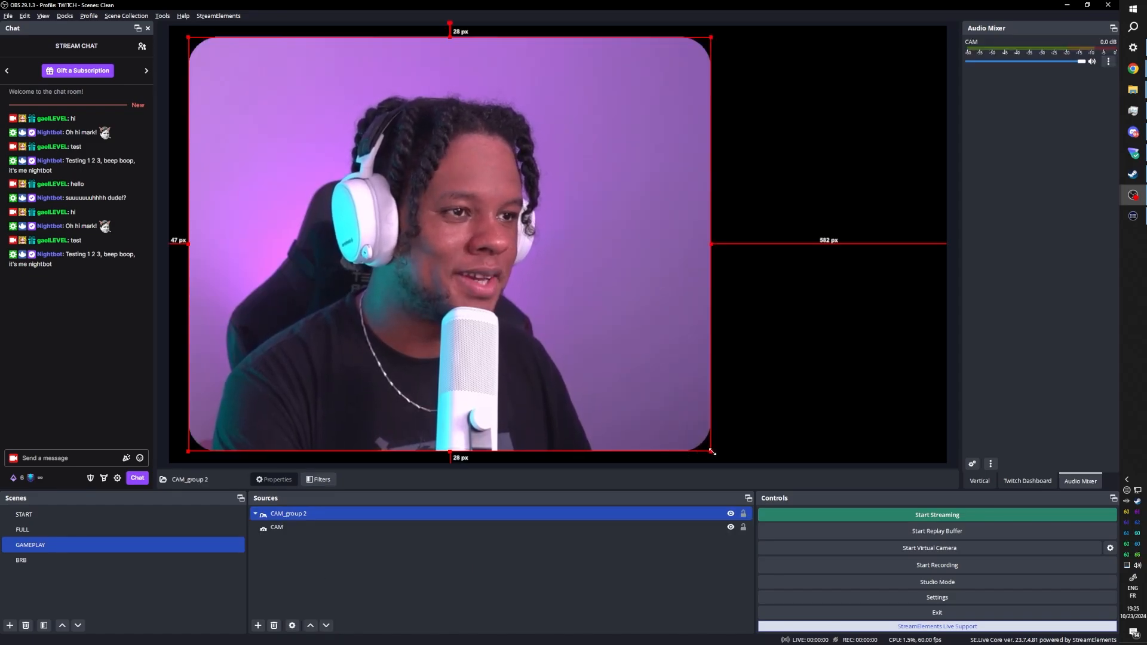
Step: Scale down the pasted camera group and crop its CAM source on the right, left and top sides into a portrait frame
{"action": "left_click_drag", "start_coordinate": [712, 451], "coordinate": [468, 300]}
{"action": "left_click", "coordinate": [288, 528]}
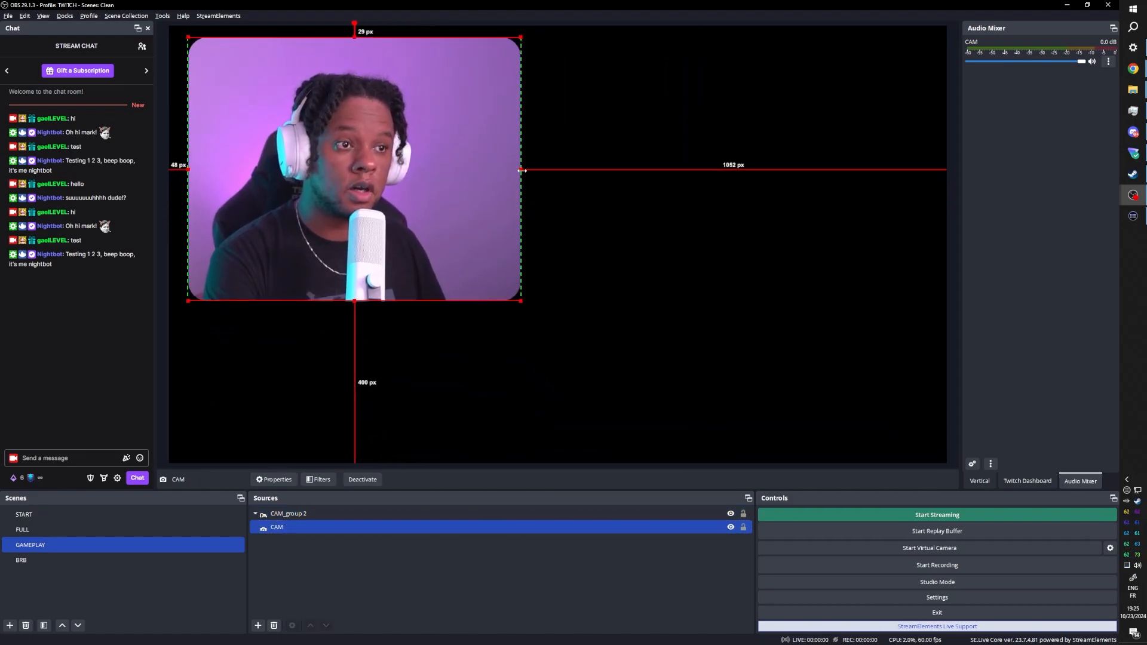
{"action": "left_click_drag", "start_coordinate": [521, 171], "coordinate": [420, 175]}
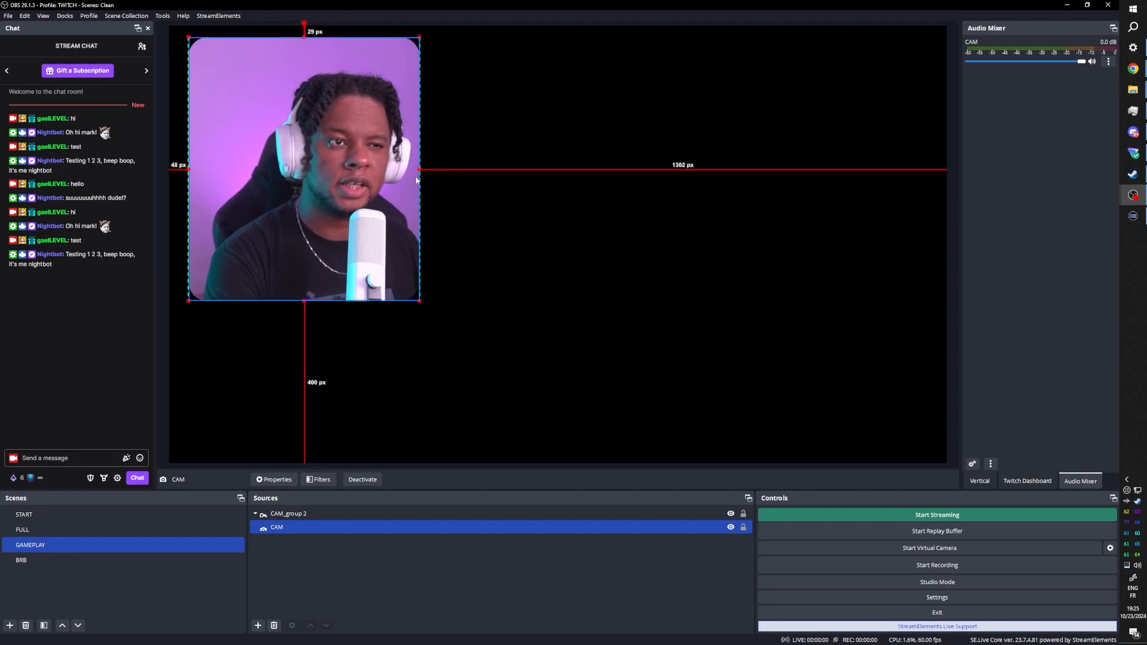
{"action": "left_click_drag", "start_coordinate": [190, 170], "coordinate": [239, 171]}
{"action": "left_click_drag", "start_coordinate": [329, 37], "coordinate": [329, 59]}
Step: Move the cropped CAM source to the lower-left area of the canvas and shrink it slightly
{"action": "left_click_drag", "start_coordinate": [327, 161], "coordinate": [285, 300]}
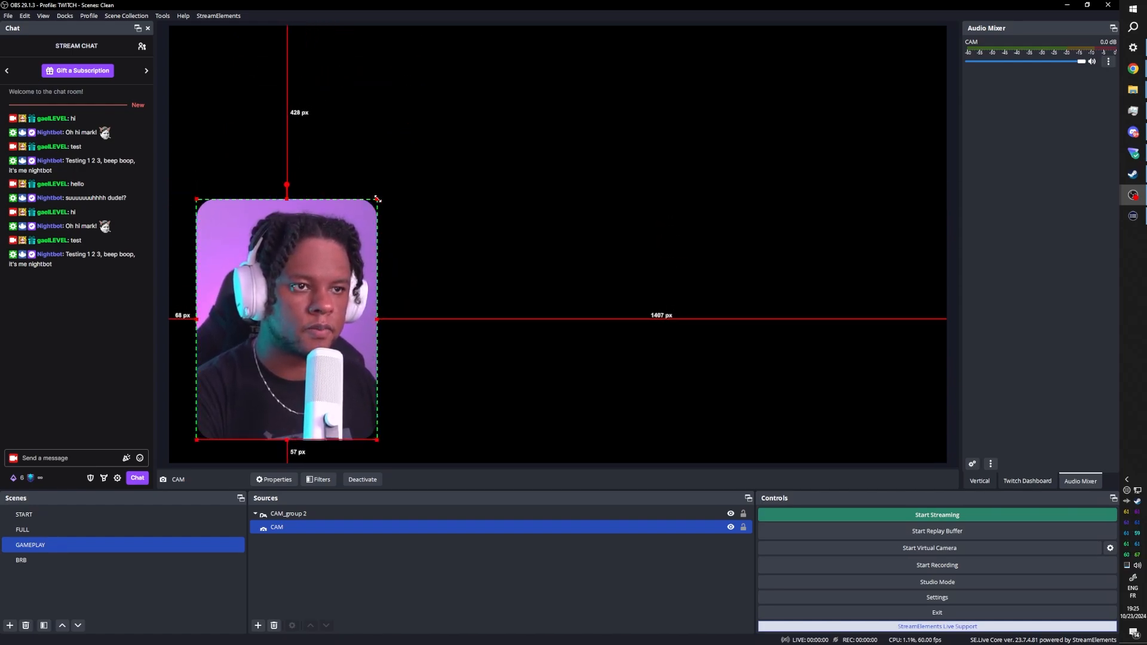
{"action": "left_click_drag", "start_coordinate": [375, 200], "coordinate": [353, 211]}
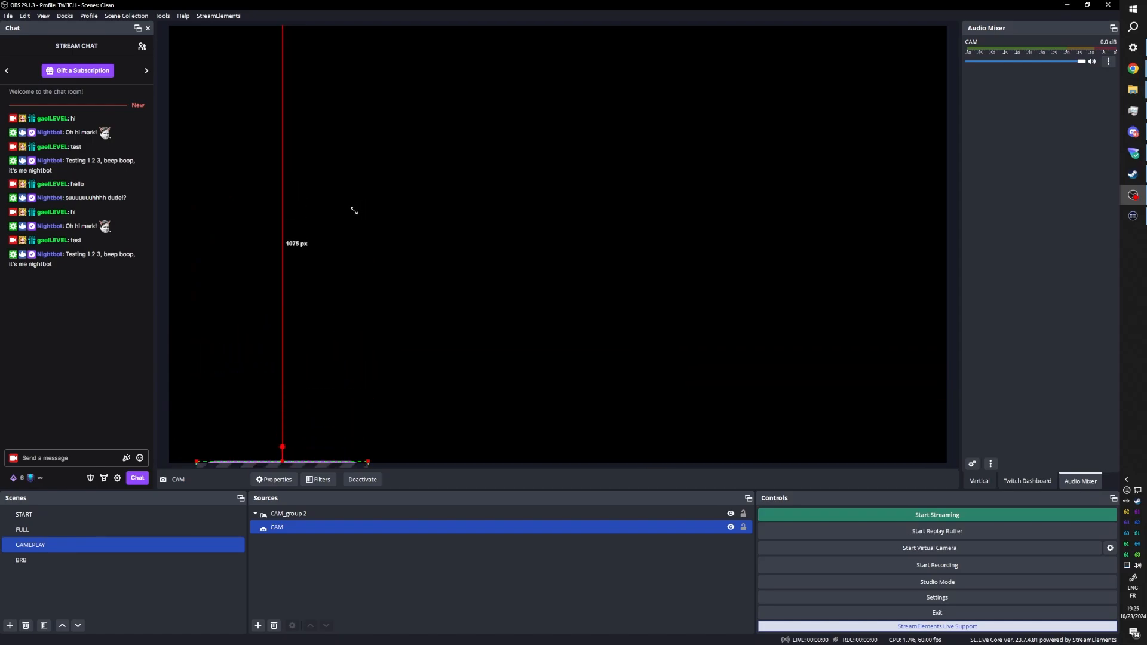
Step: Bring the off-canvas camera back by centring CAM_group 2 on the canvas
{"action": "left_click", "coordinate": [252, 388]}
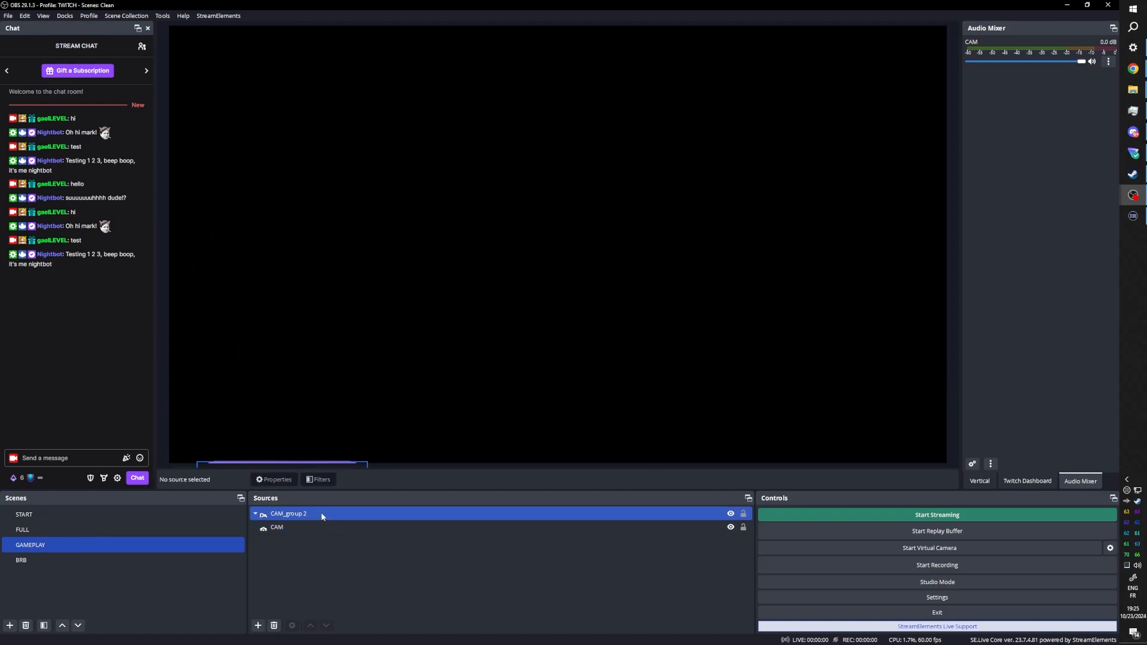
{"action": "left_click", "coordinate": [301, 527]}
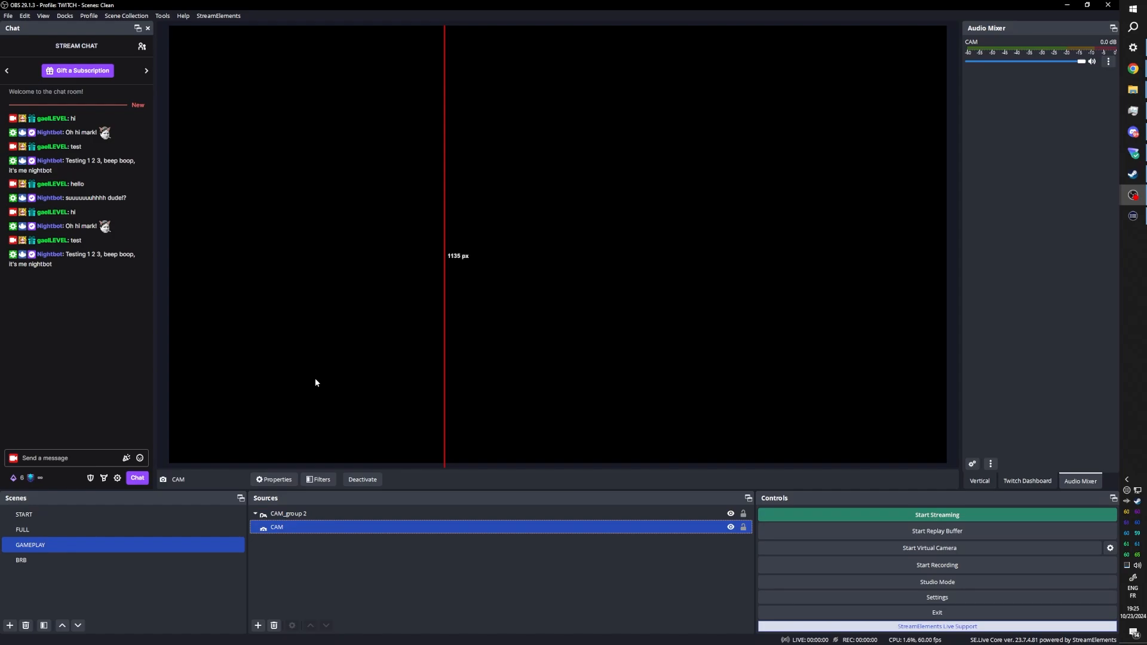
{"action": "key", "text": "Up"}
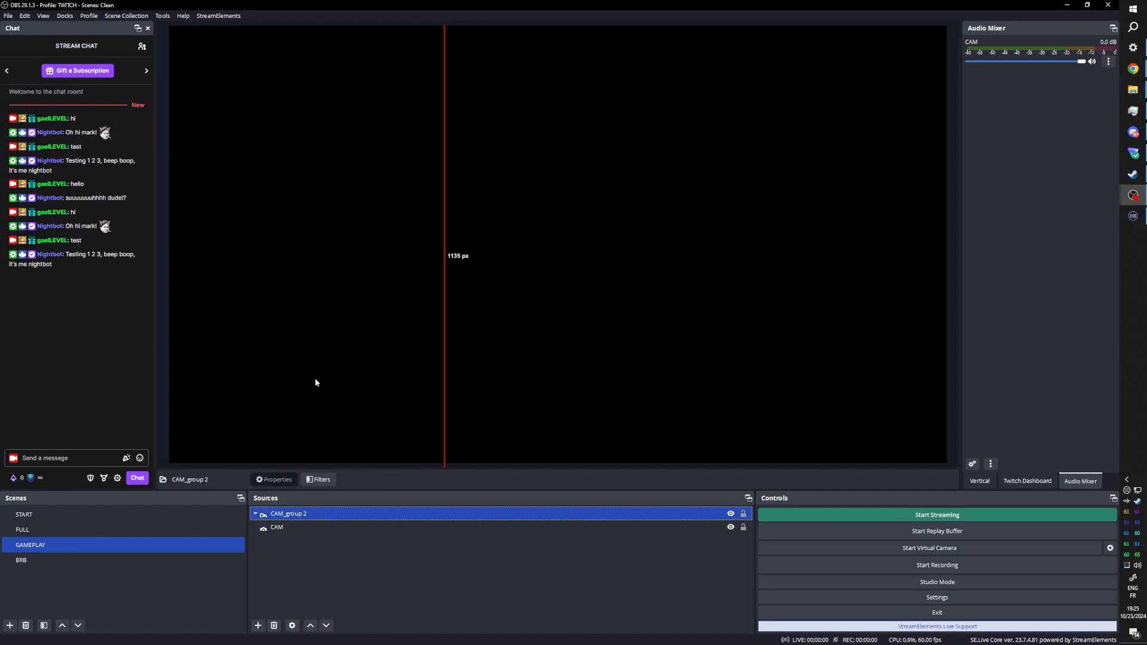
{"action": "left_click", "coordinate": [279, 528]}
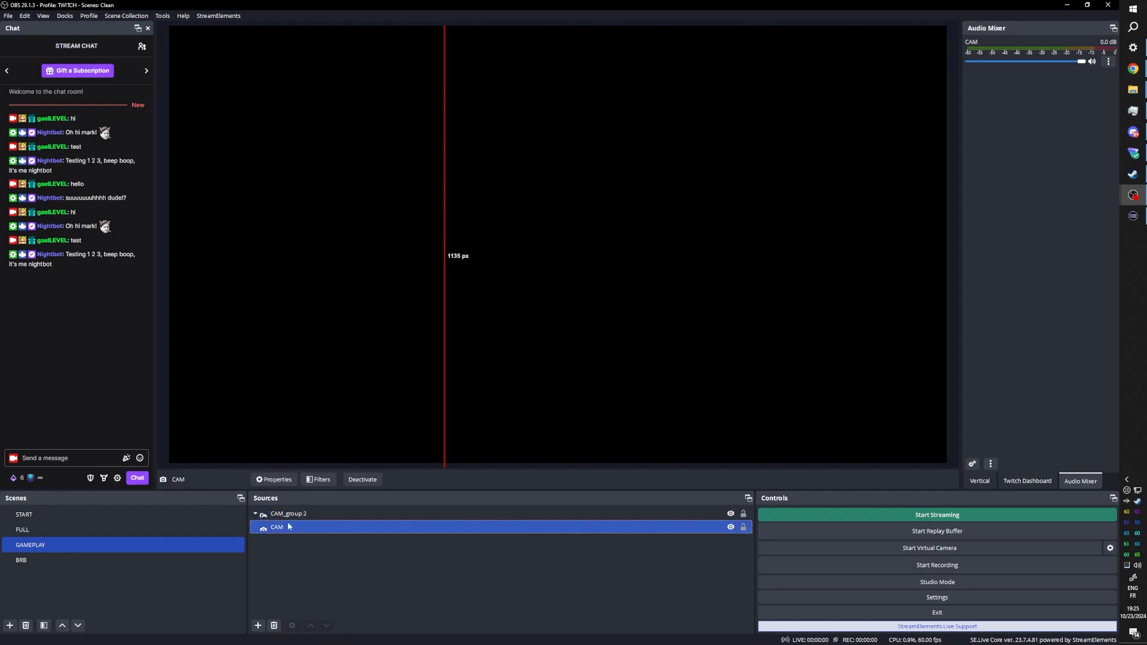
{"action": "left_click", "coordinate": [438, 396]}
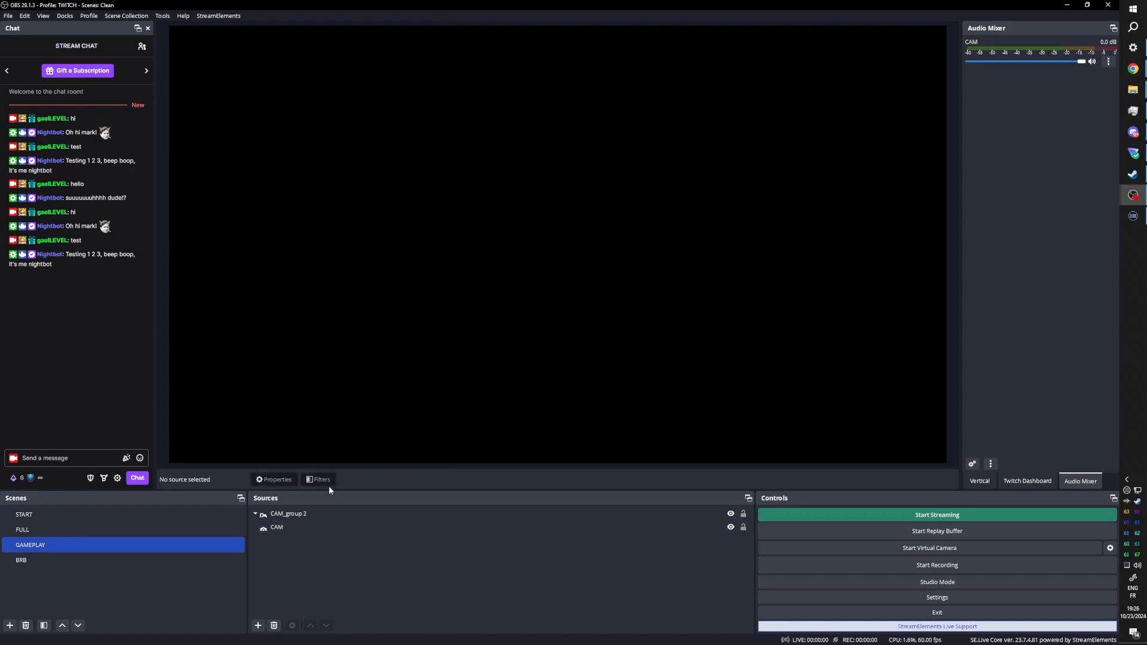
{"action": "left_click", "coordinate": [288, 525]}
{"action": "left_click", "coordinate": [300, 512], "text": "ctrl"}
{"action": "left_click", "coordinate": [300, 512], "text": "ctrl"}
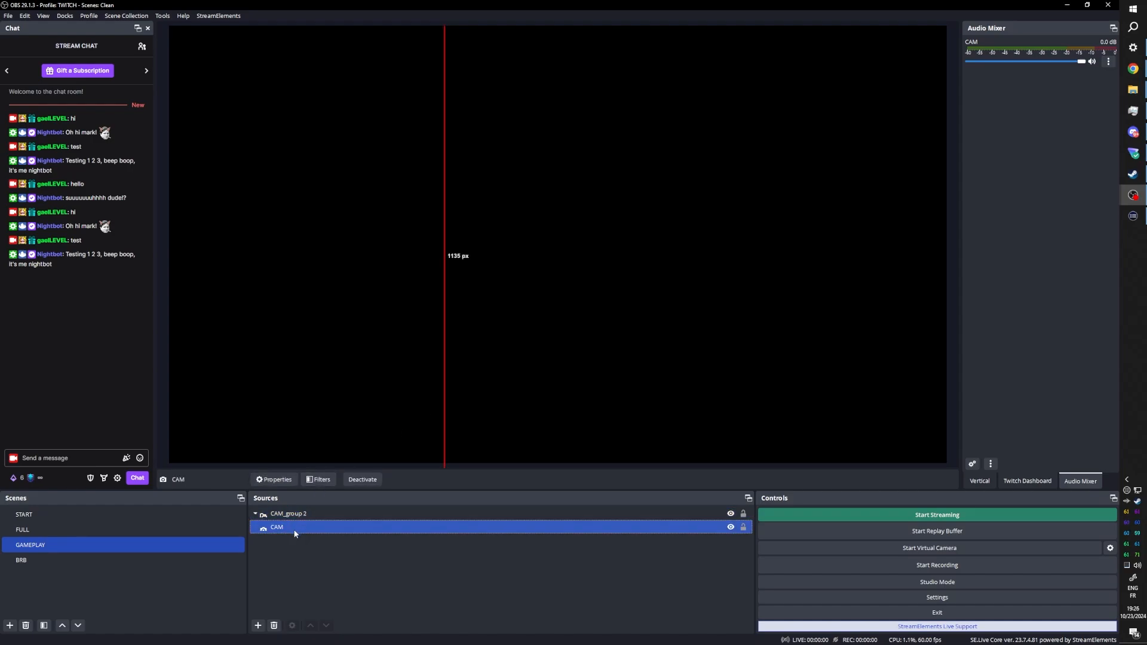
{"action": "right_click", "coordinate": [294, 533]}
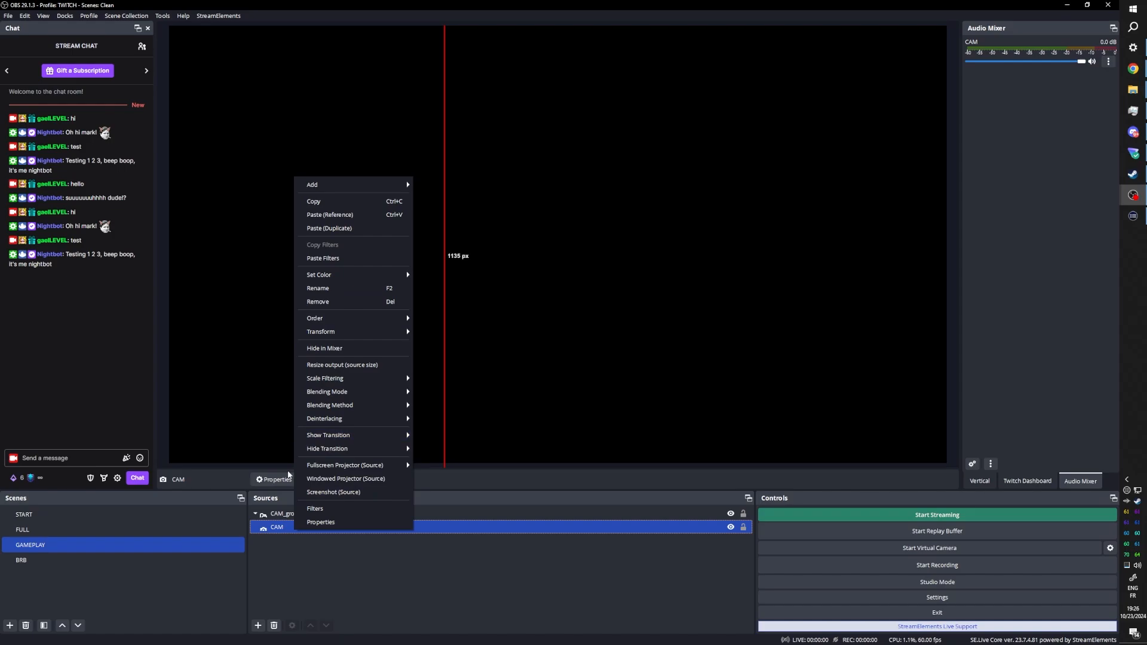
{"action": "left_click", "coordinate": [271, 516]}
{"action": "key", "text": "ctrl+d"}
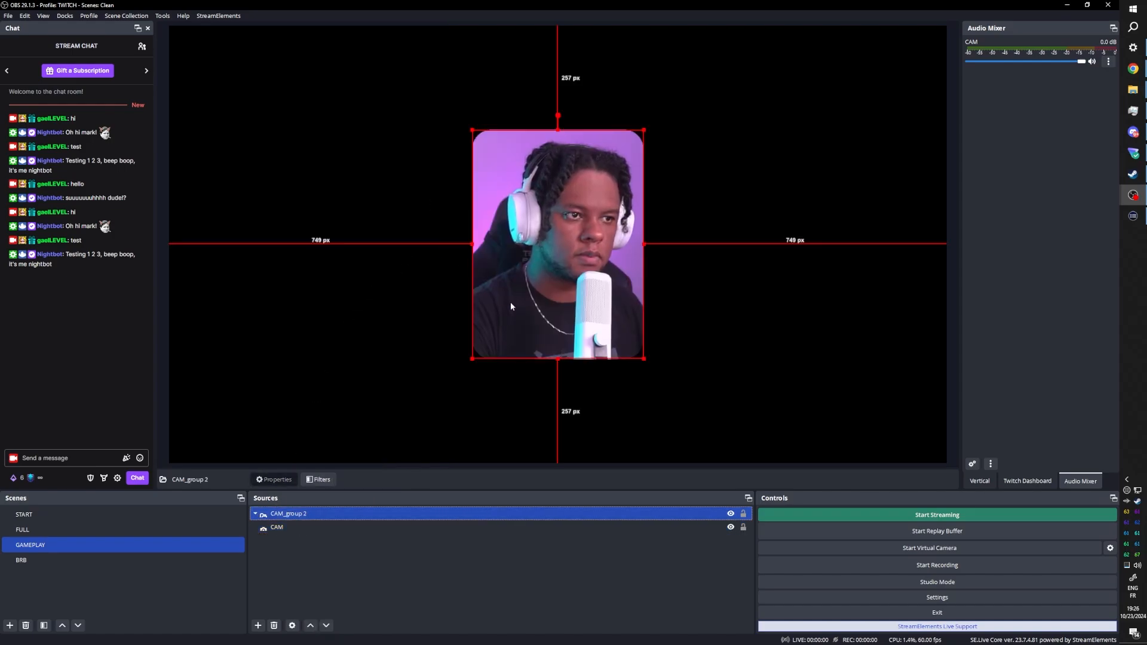
Step: Place the CAM source at the canvas's lower left, about 48 px from the left edge and 76 px above the bottom
{"action": "left_click", "coordinate": [266, 529]}
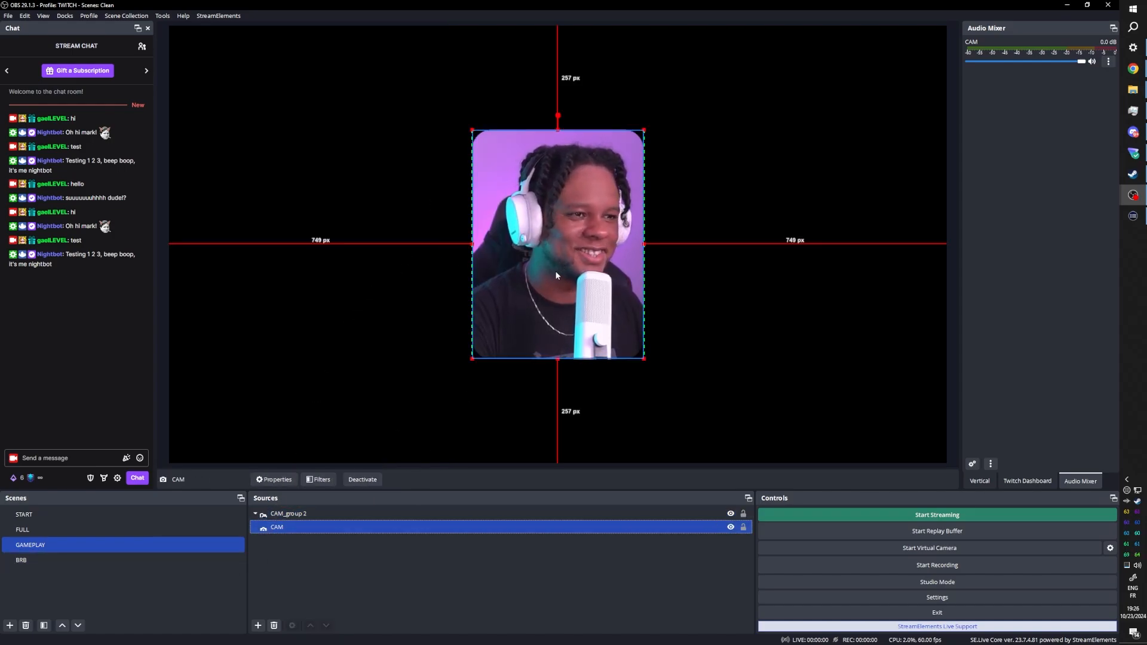
{"action": "left_click_drag", "start_coordinate": [555, 275], "coordinate": [269, 351]}
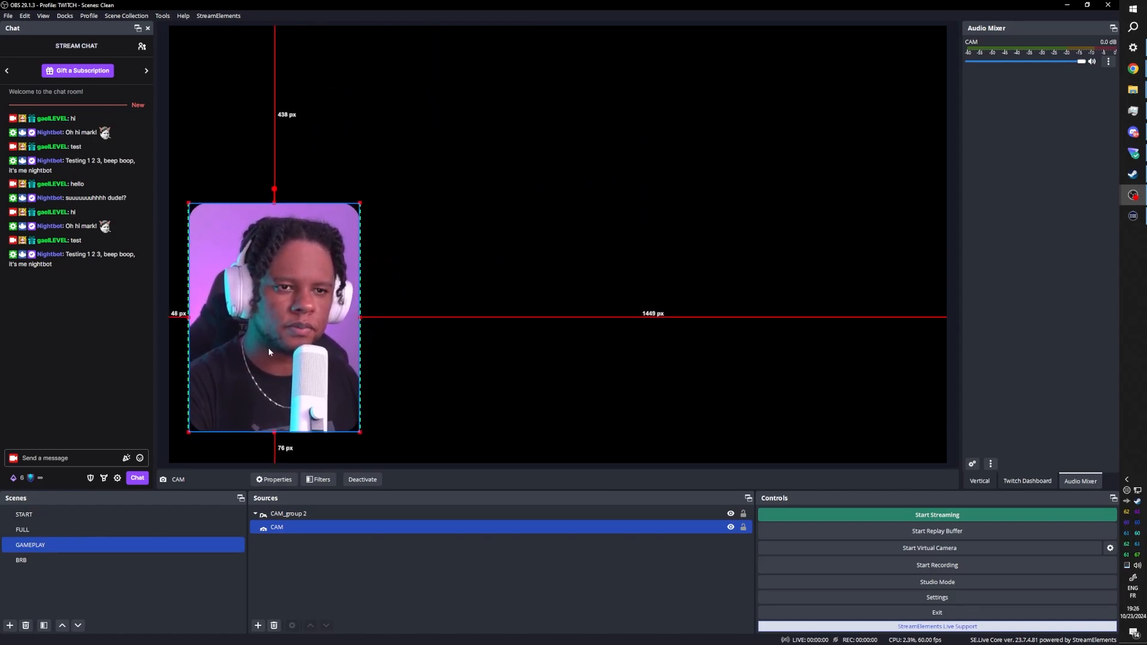
{"action": "left_click", "coordinate": [163, 345]}
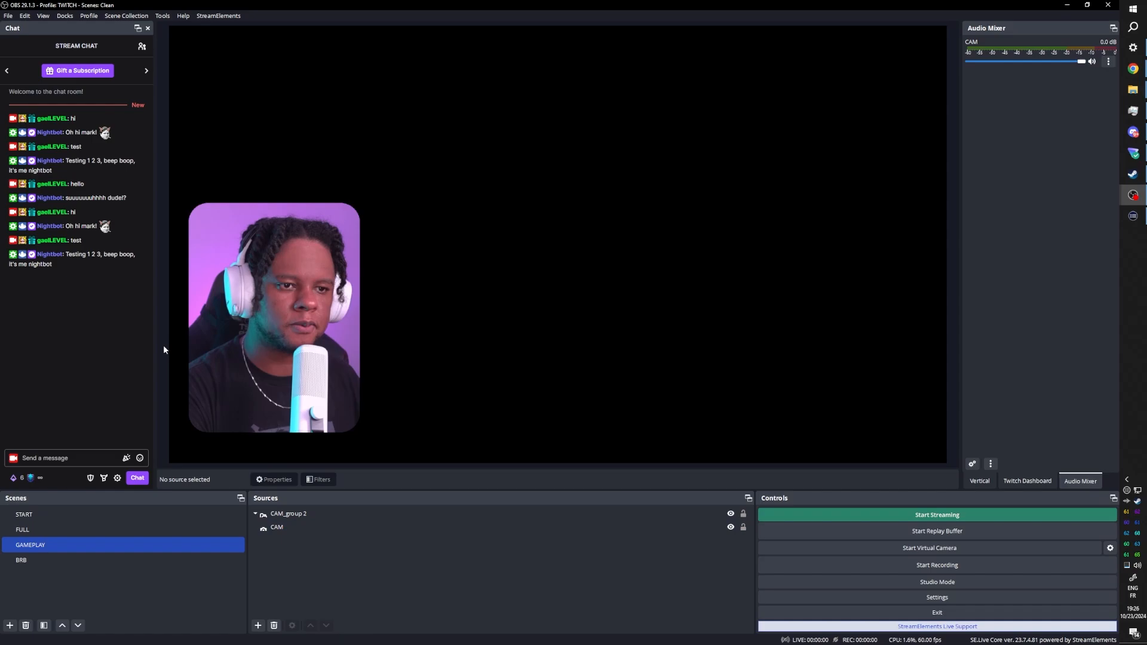
Step: Add a Game Capture source to the GAMEPLAY scene with the default name
{"action": "left_click", "coordinate": [55, 535], "text": "ctrl"}
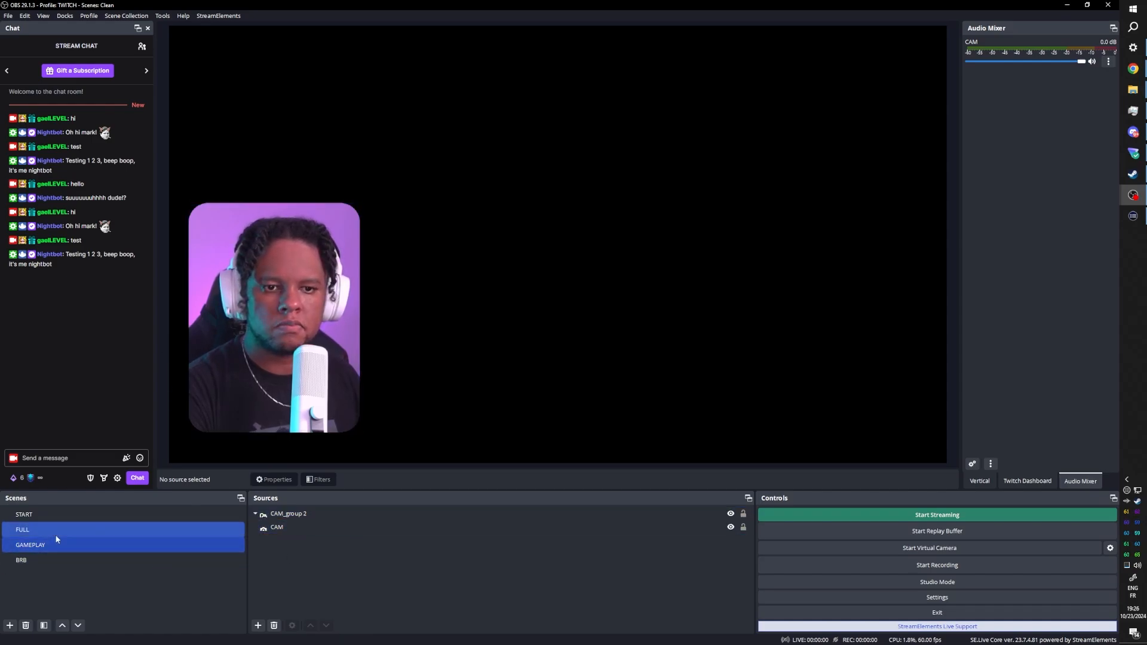
{"action": "left_click", "coordinate": [57, 541]}
{"action": "left_click", "coordinate": [258, 625]}
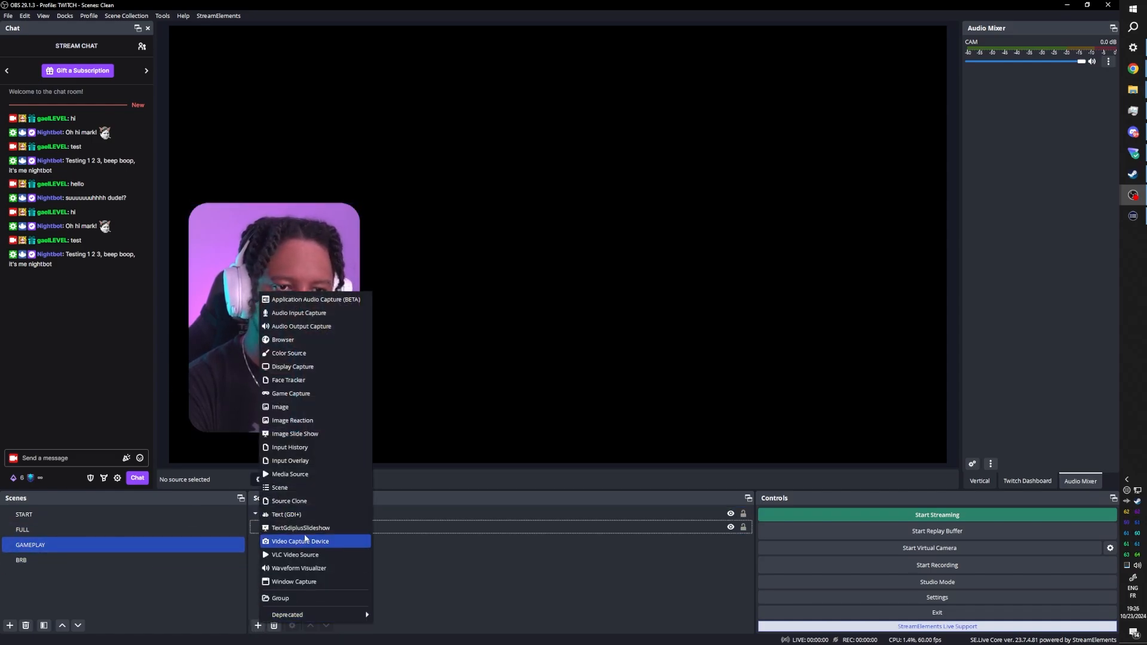
{"action": "left_click", "coordinate": [300, 394]}
{"action": "left_click", "coordinate": [585, 380]}
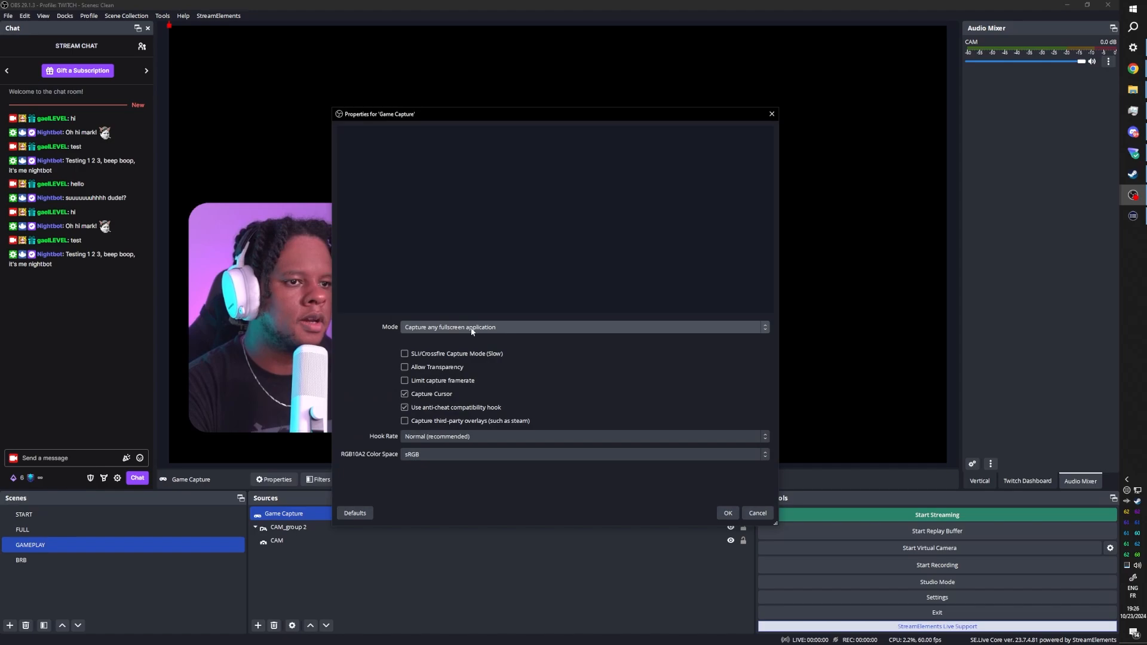
Step: Set the Game Capture source's mode to Capture specific window
{"action": "left_click", "coordinate": [525, 327]}
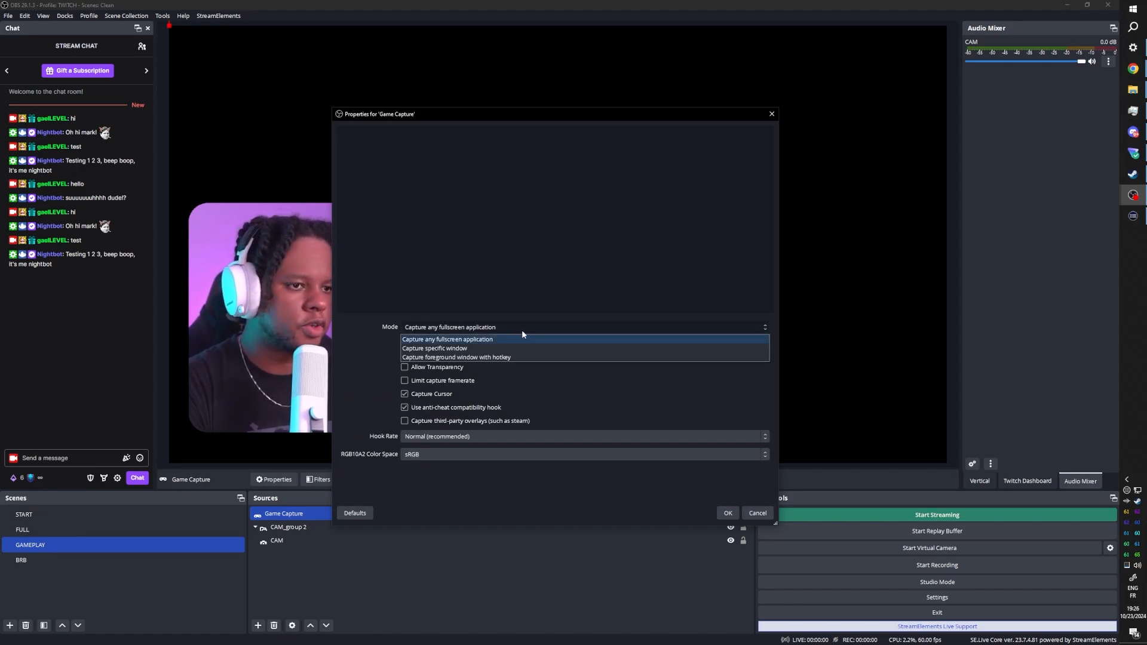
{"action": "left_click", "coordinate": [364, 339]}
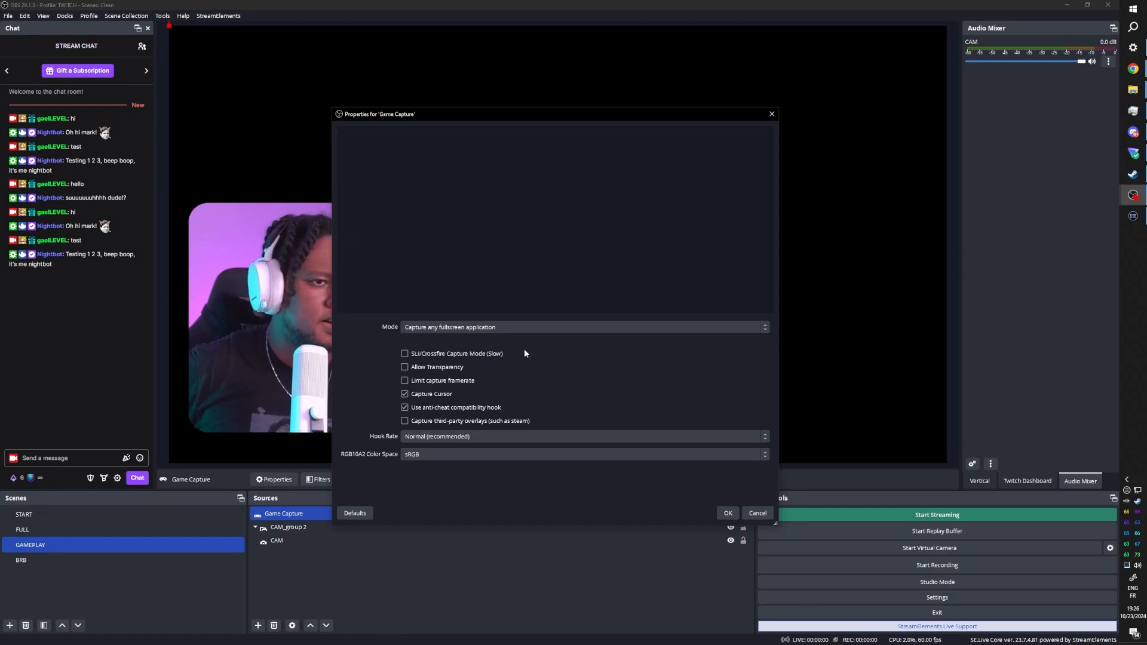
{"action": "left_click", "coordinate": [524, 328]}
{"action": "left_click", "coordinate": [509, 338]}
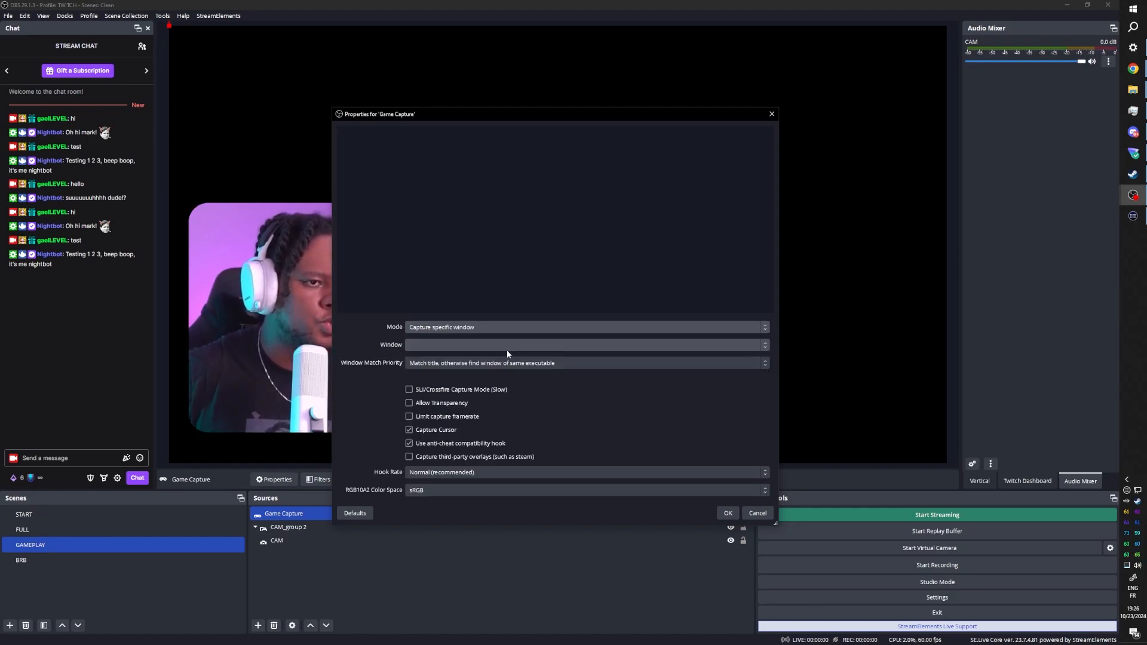
Step: Accept the Game Capture properties and launch PowerWash Simulator from Steam
{"action": "left_click", "coordinate": [727, 514]}
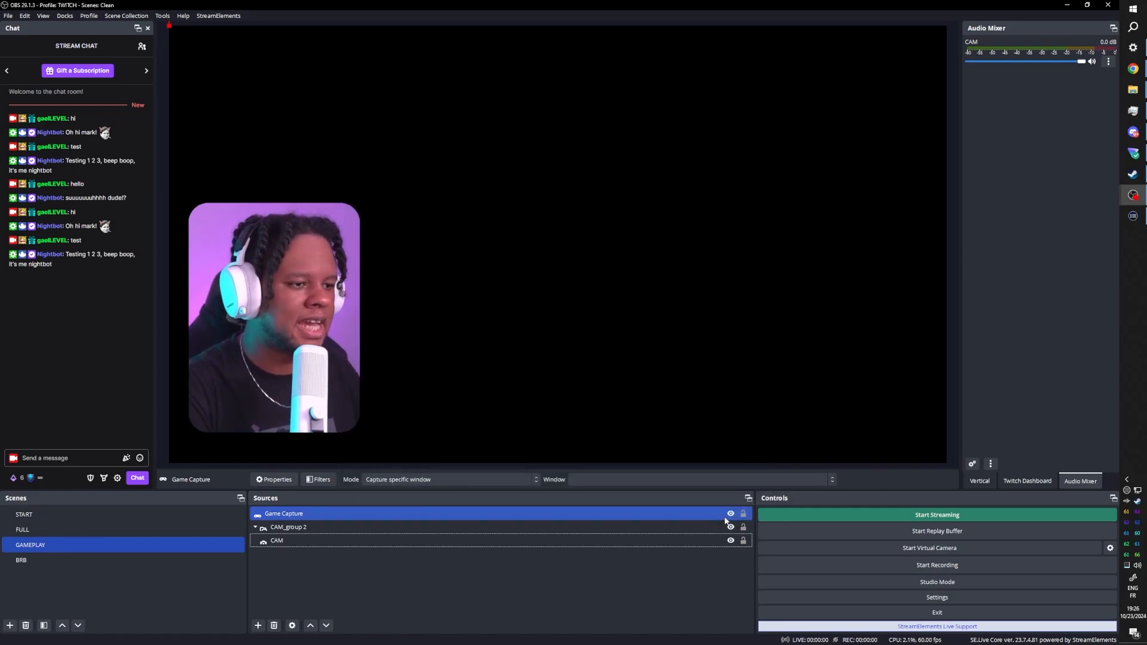
{"action": "left_click", "coordinate": [454, 588]}
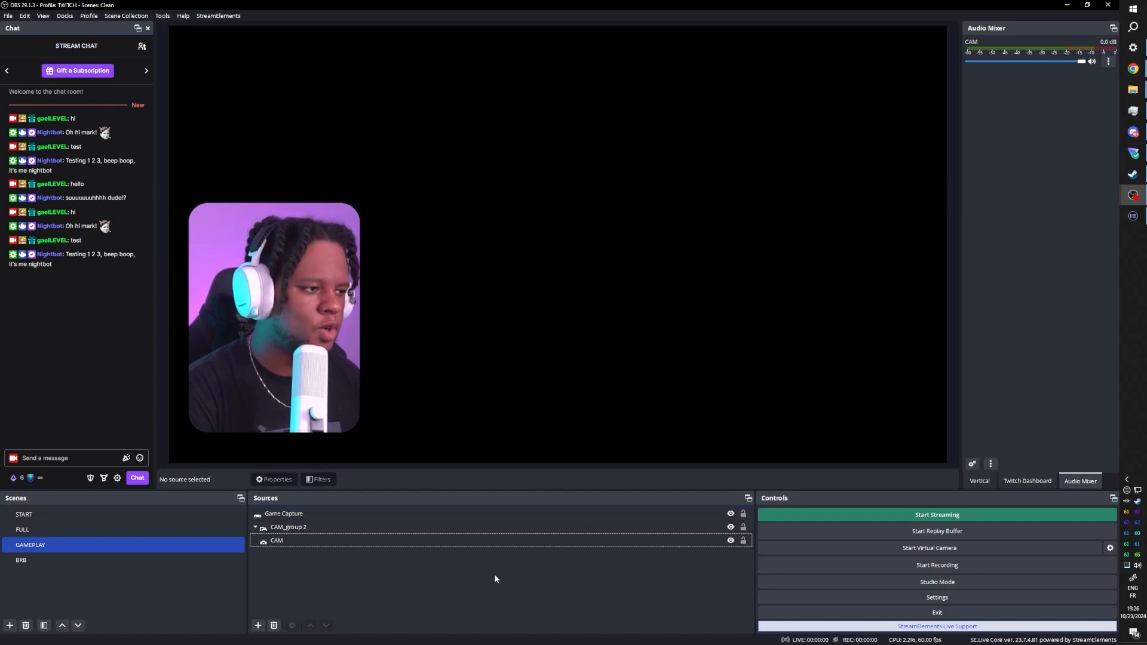
{"action": "left_click", "coordinate": [1138, 507]}
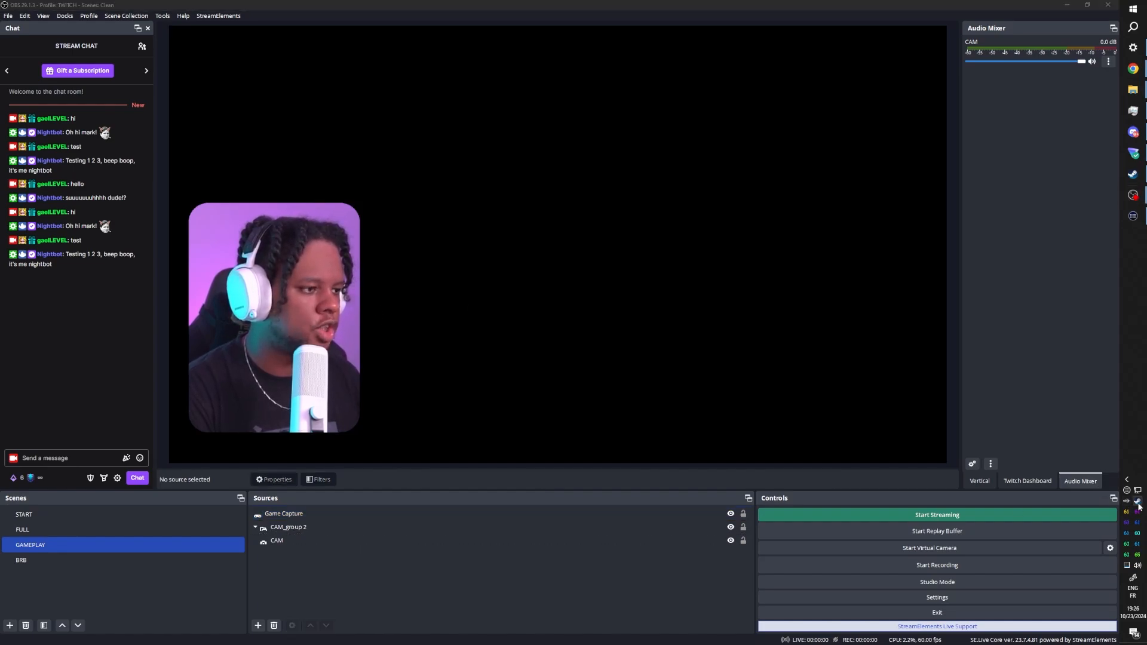
{"action": "right_click", "coordinate": [1138, 507]}
{"action": "left_click", "coordinate": [1082, 309]}
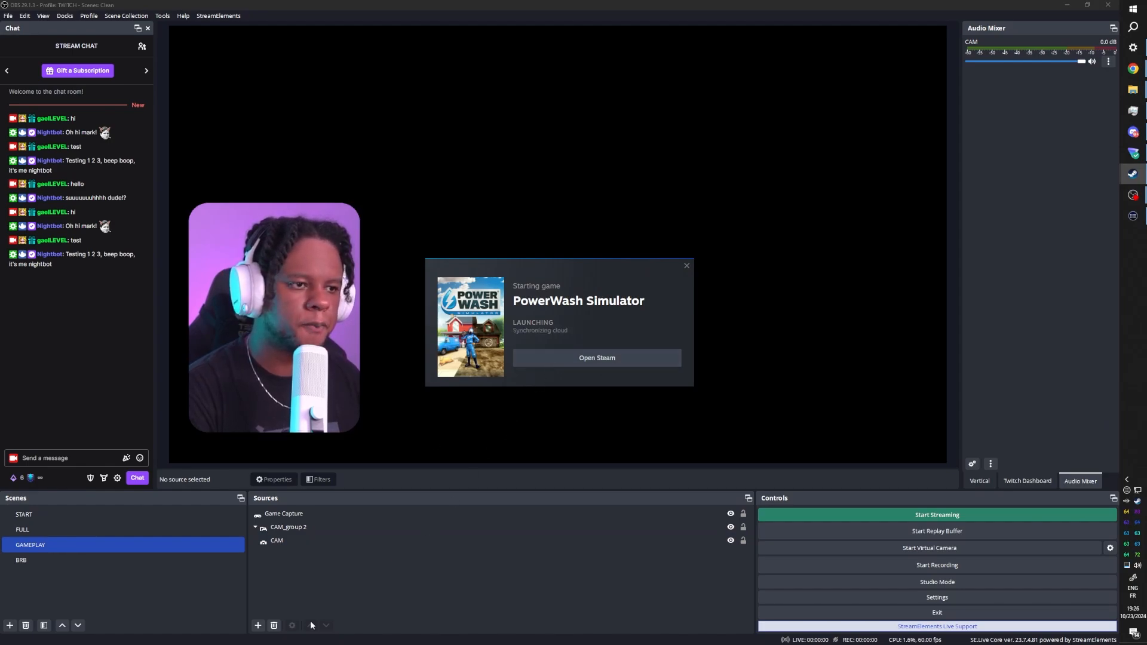
{"action": "left_click", "coordinate": [269, 578]}
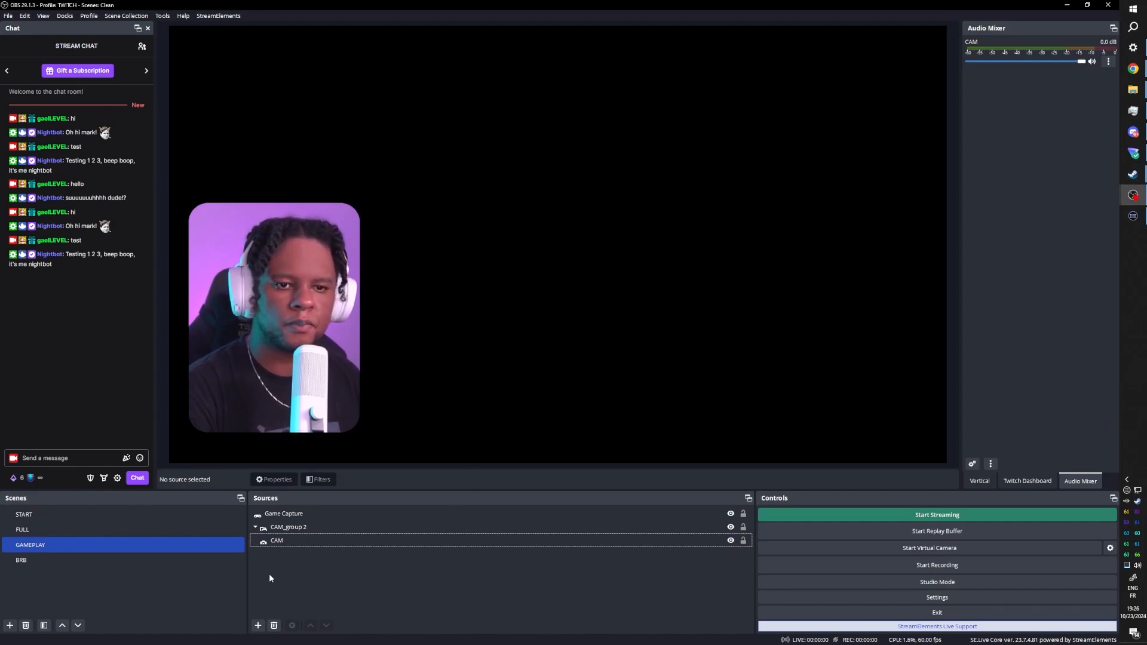
Step: Set the text of TEXT_Starting in the START scene to "STARTING"
{"action": "left_click", "coordinate": [23, 559]}
{"action": "left_click", "coordinate": [30, 530]}
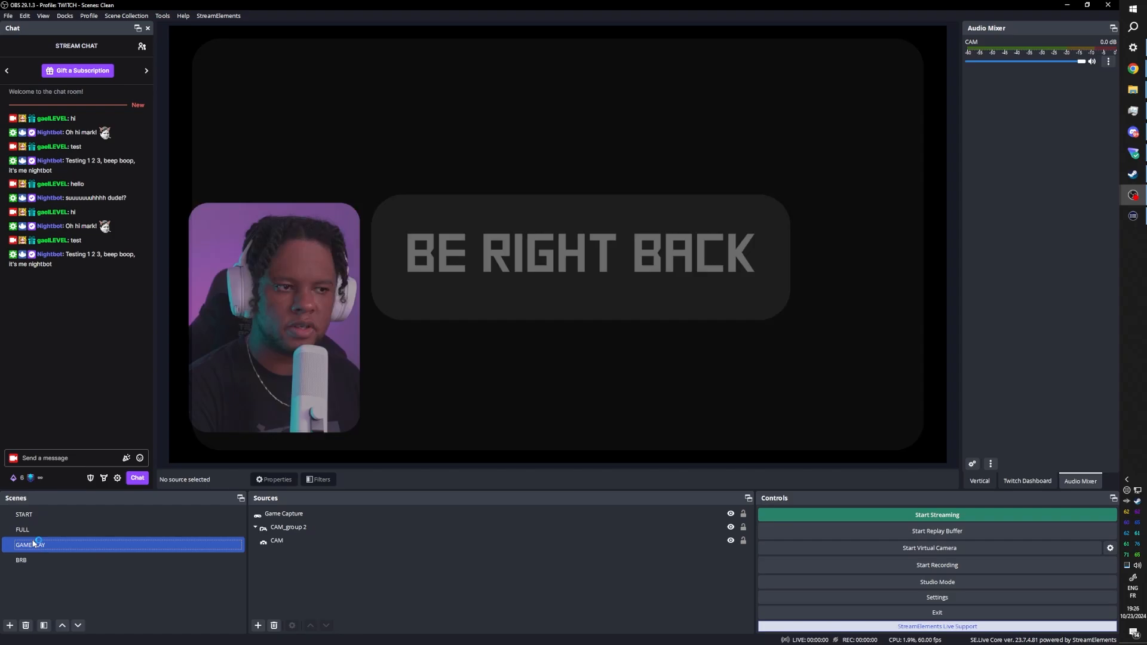
{"action": "left_click", "coordinate": [30, 514]}
{"action": "left_click", "coordinate": [32, 531]}
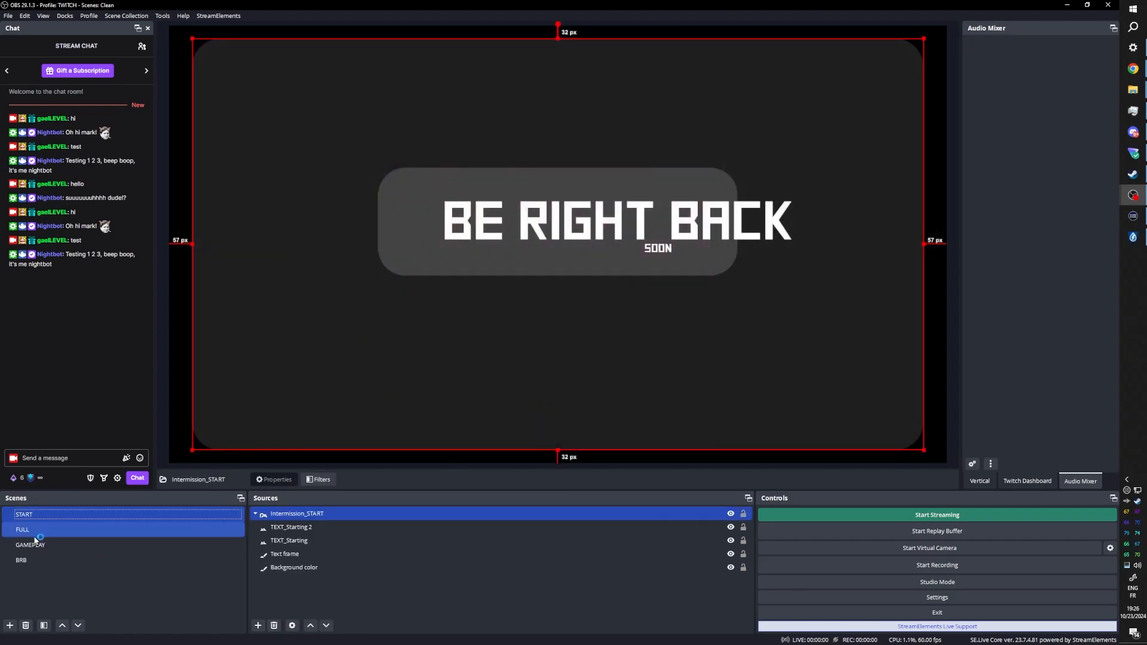
{"action": "left_click", "coordinate": [32, 560]}
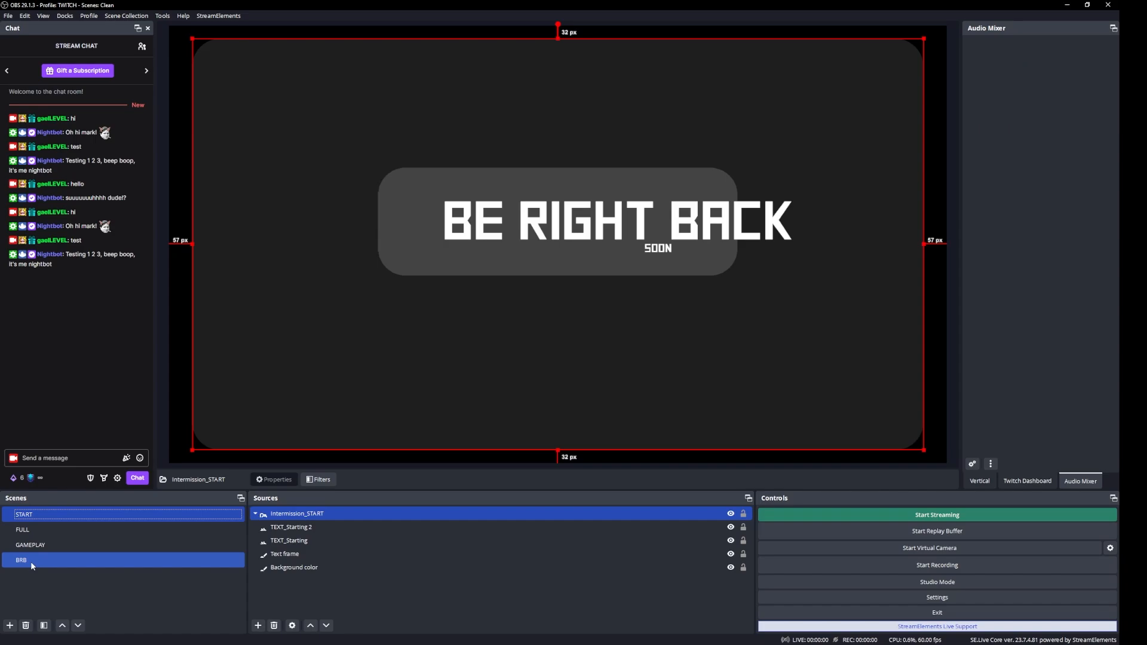
{"action": "left_click", "coordinate": [306, 527]}
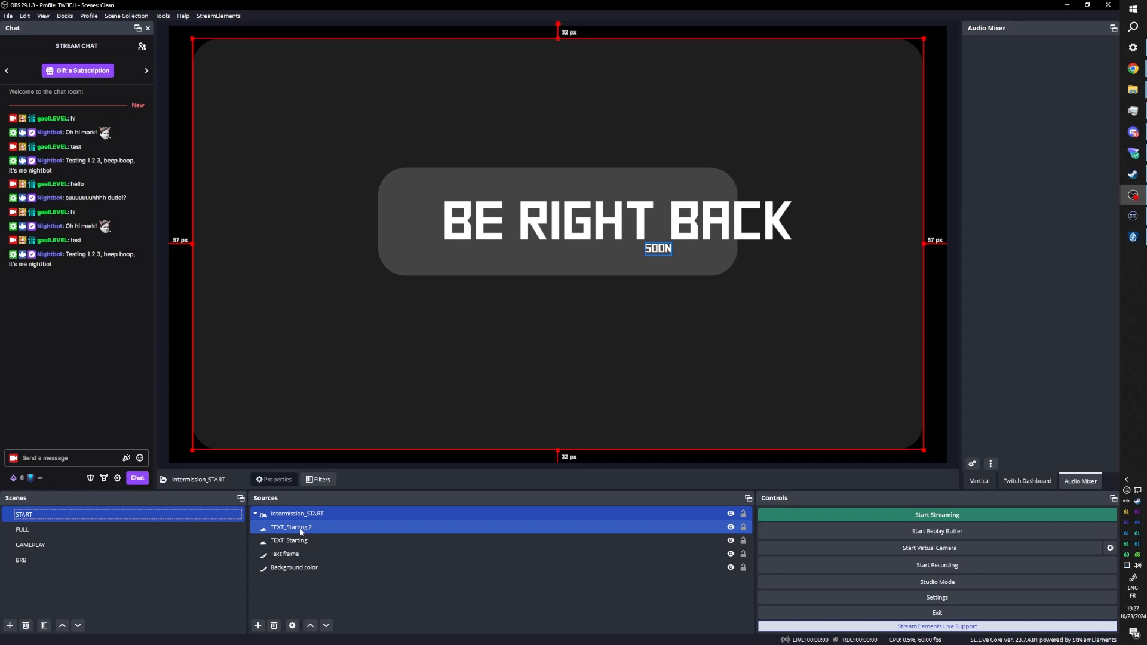
{"action": "left_click", "coordinate": [293, 540]}
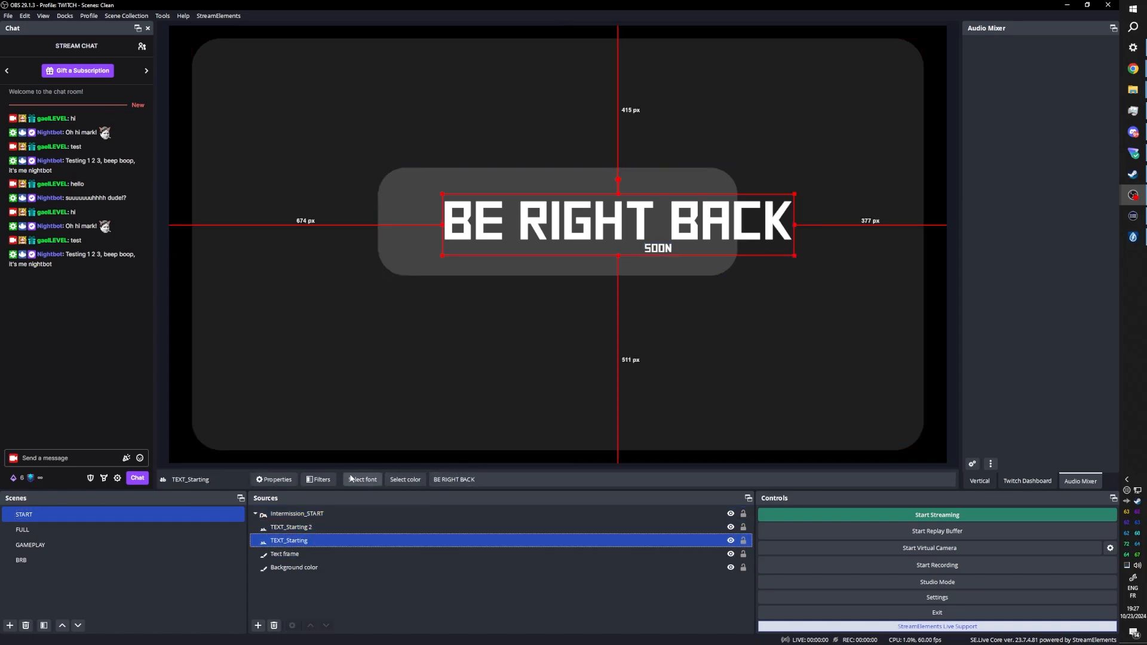
{"action": "left_click", "coordinate": [483, 479]}
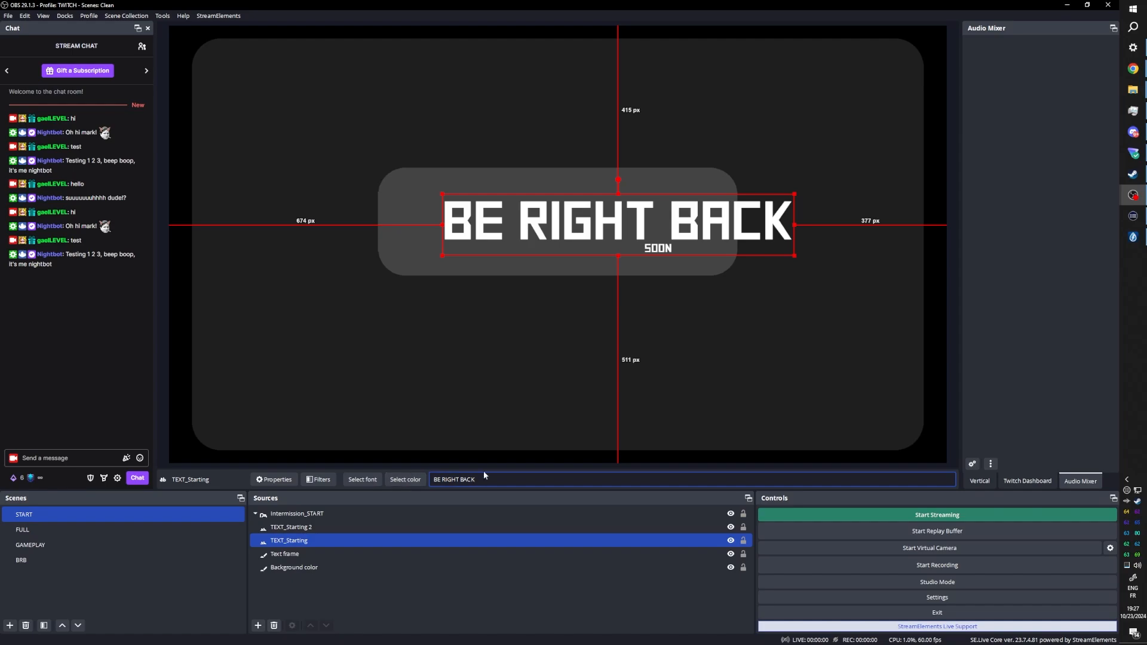
{"action": "type", "text": "STARTING"}
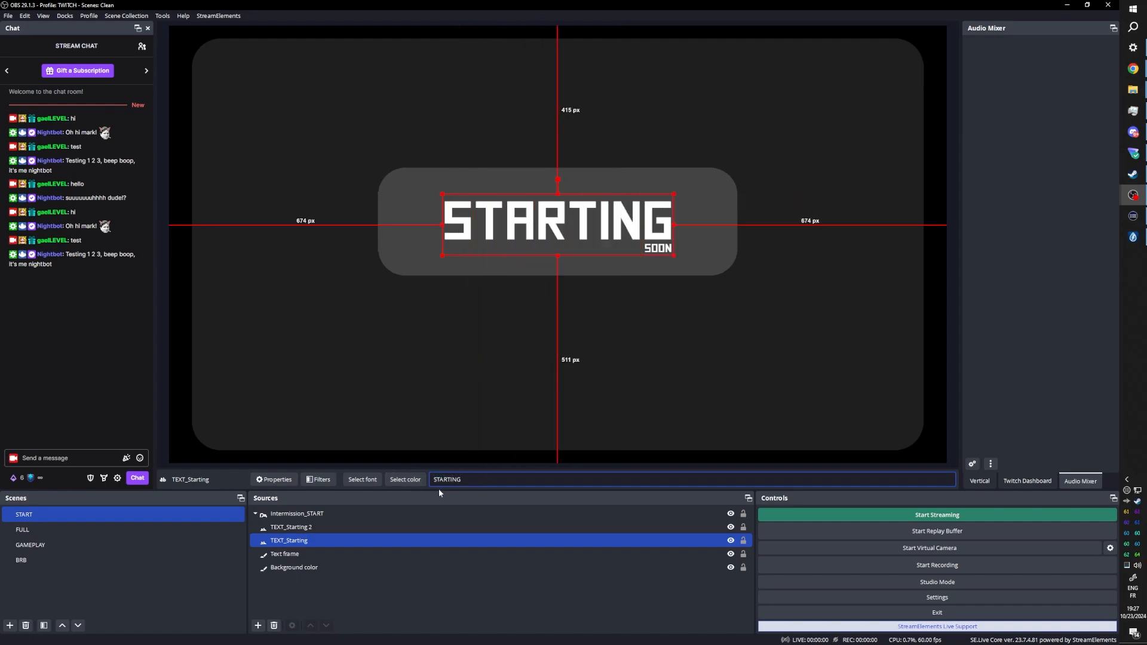
{"action": "left_click", "coordinate": [281, 586]}
Step: Paste an independent duplicate of the TEXT_Starting source into the BRB scene
{"action": "left_click", "coordinate": [60, 560]}
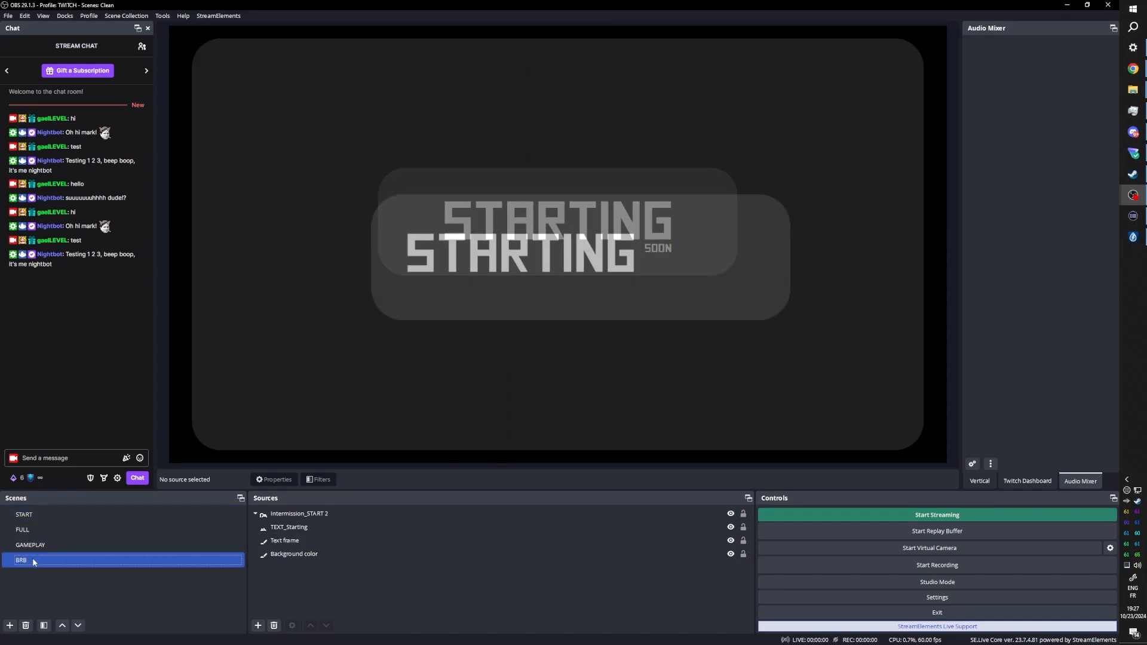
{"action": "left_click", "coordinate": [284, 528]}
{"action": "left_click", "coordinate": [285, 541], "text": "ctrl"}
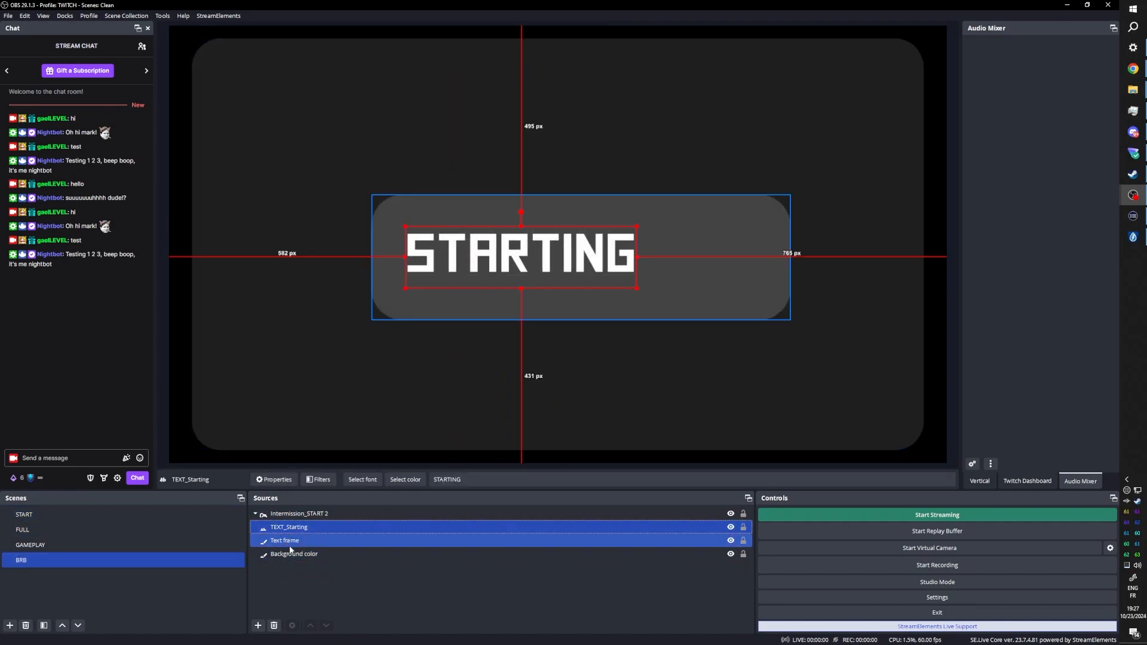
{"action": "left_click", "coordinate": [289, 543], "text": "ctrl"}
{"action": "right_click", "coordinate": [292, 526]}
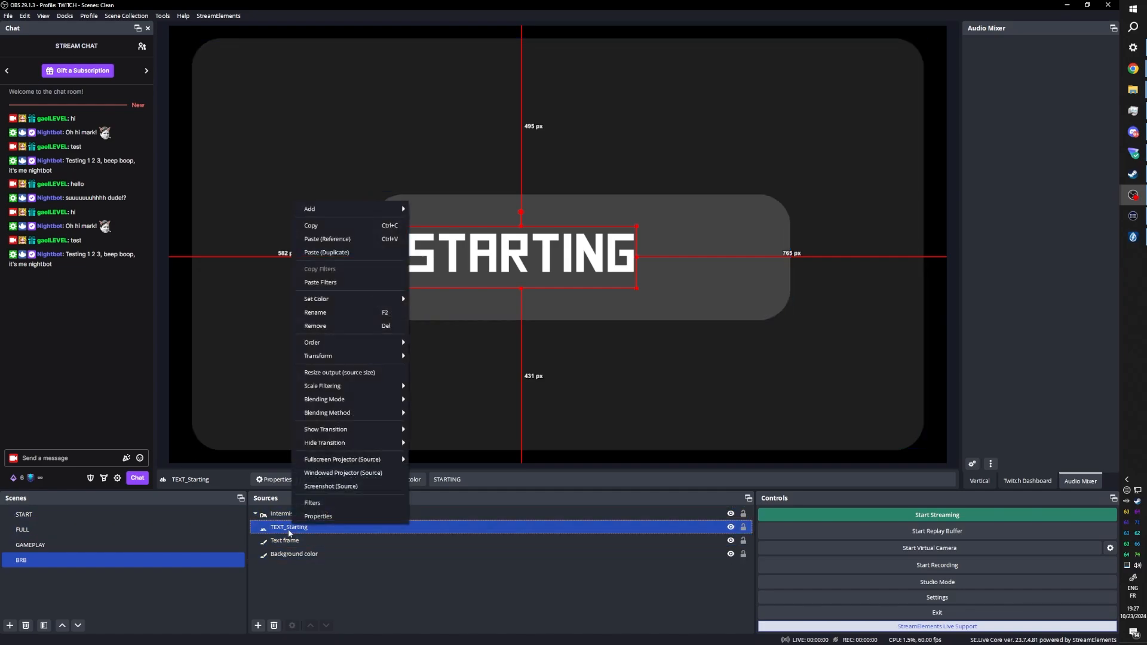
{"action": "left_click", "coordinate": [294, 526]}
{"action": "right_click", "coordinate": [295, 528]}
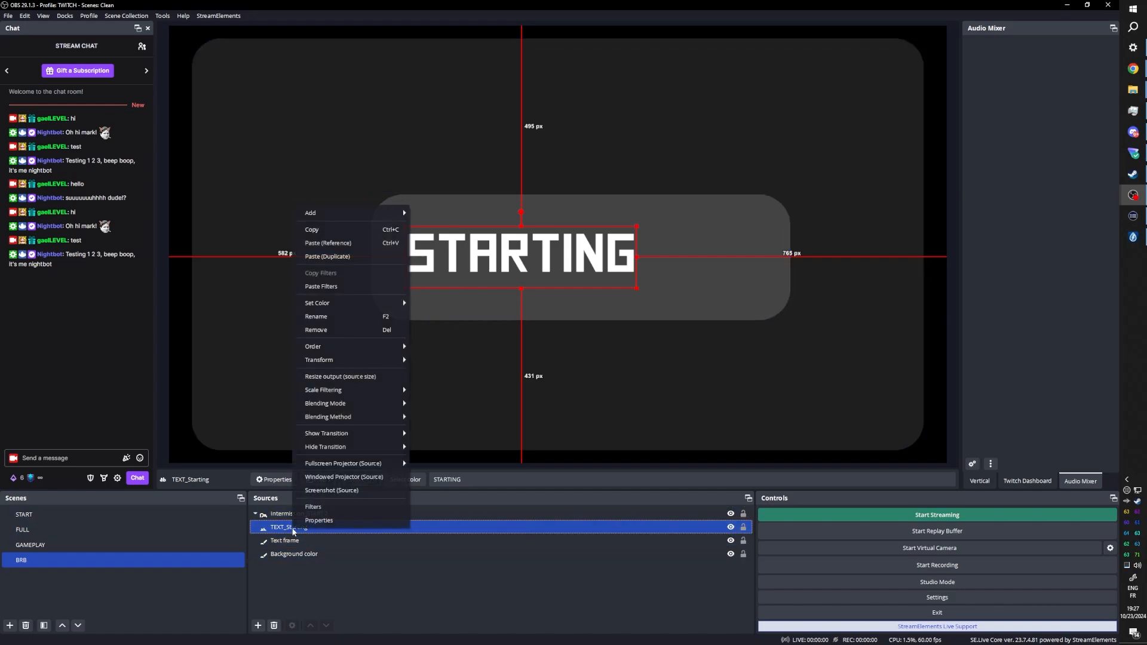
{"action": "left_click", "coordinate": [326, 255]}
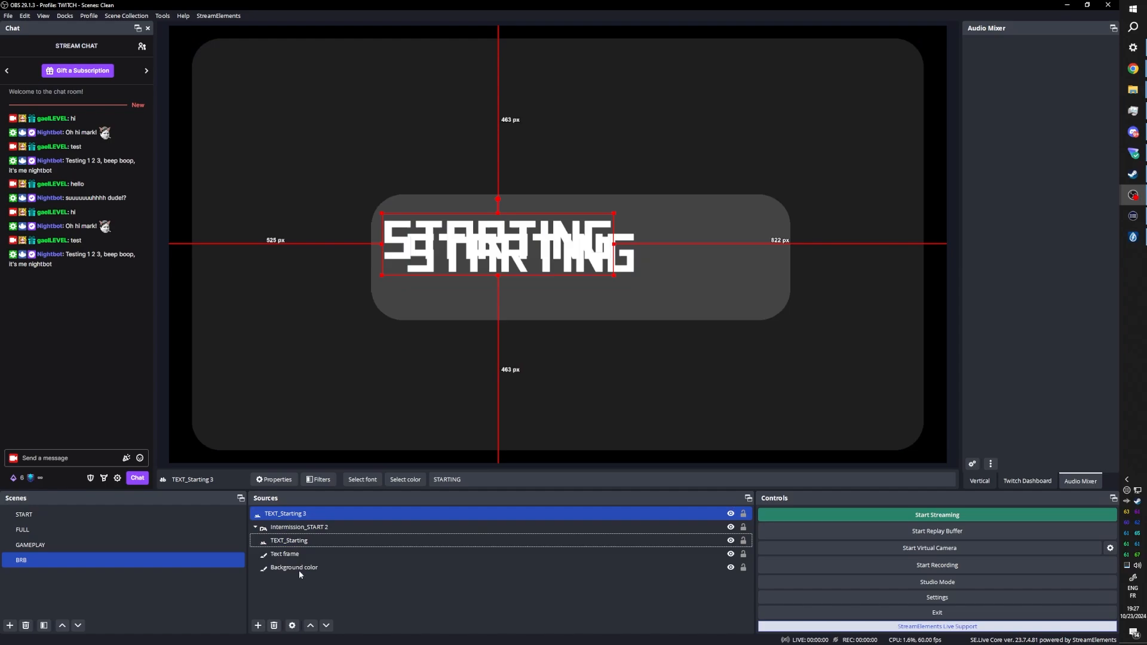
Step: Set the duplicated text source's text to "BE RIGHT BACK"
{"action": "double_click", "coordinate": [433, 480]}
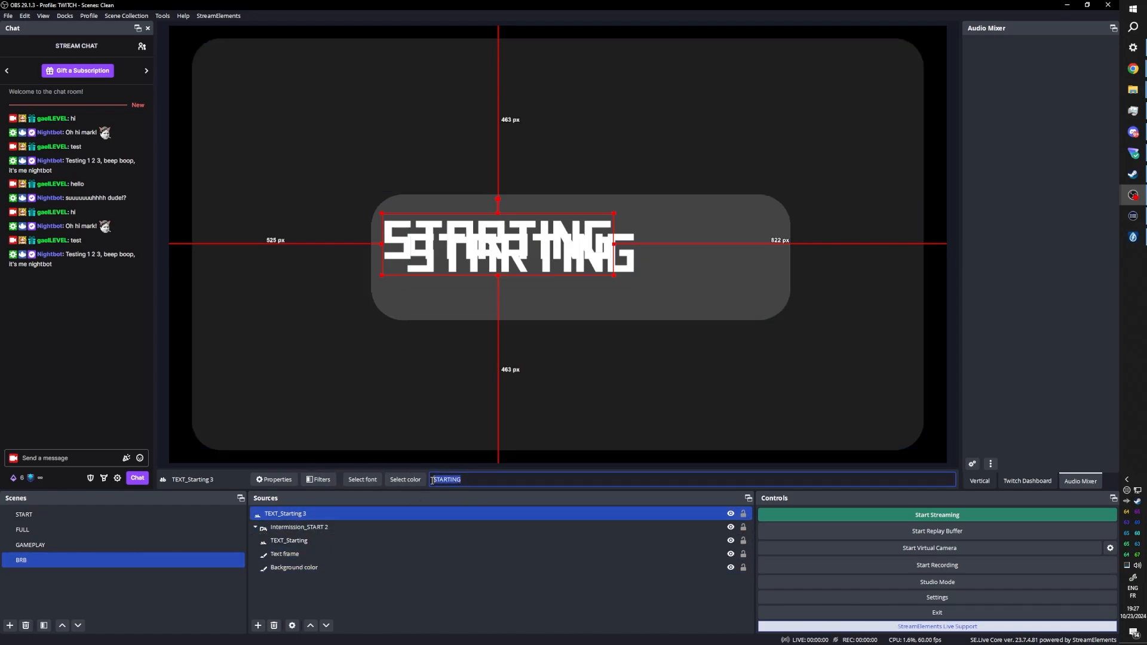
{"action": "type", "text": "BE"}
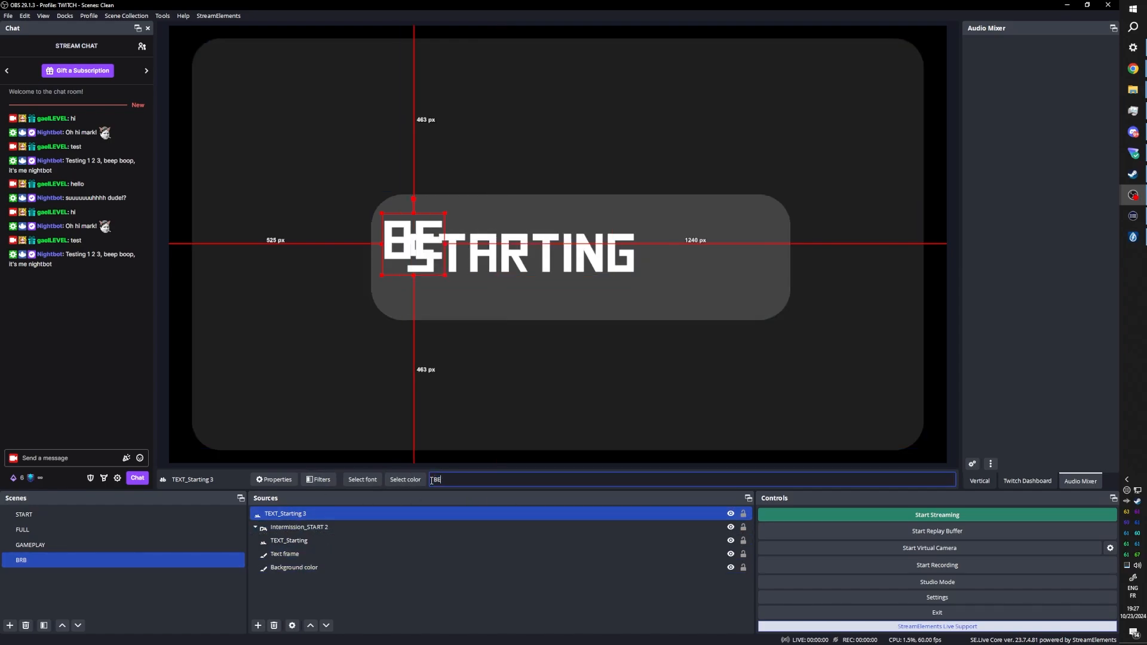
{"action": "type", "text": " RIGHT BACK"}
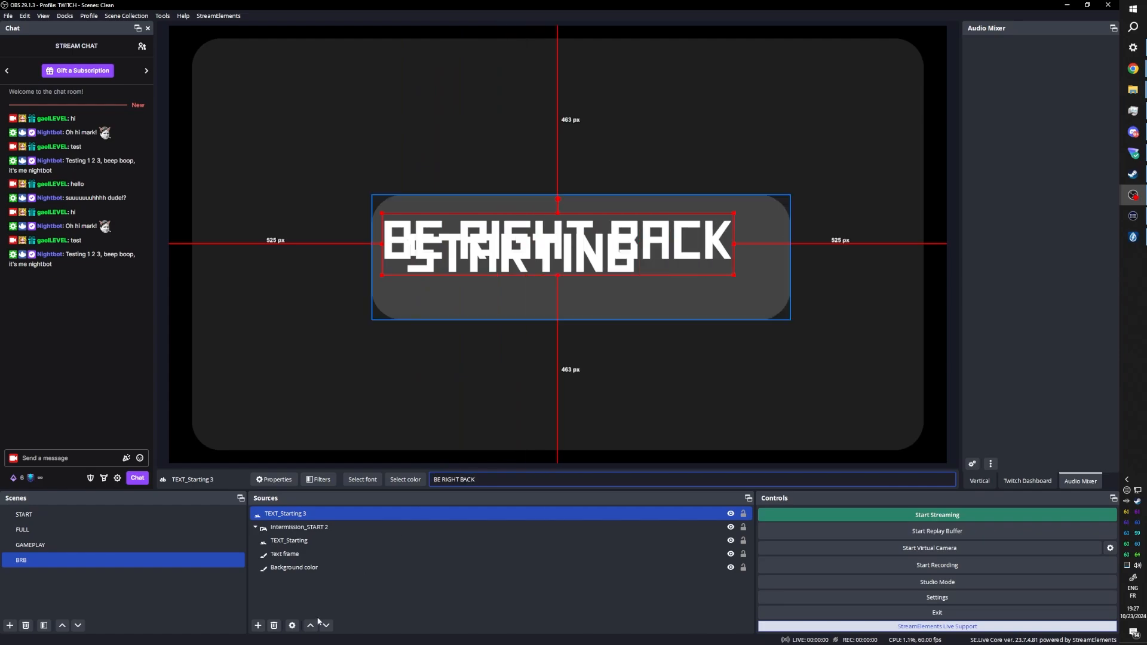
Step: Remove the shared TEXT_Starting source from the BRB scene's Intermission_START 2 group
{"action": "left_click", "coordinate": [285, 541]}
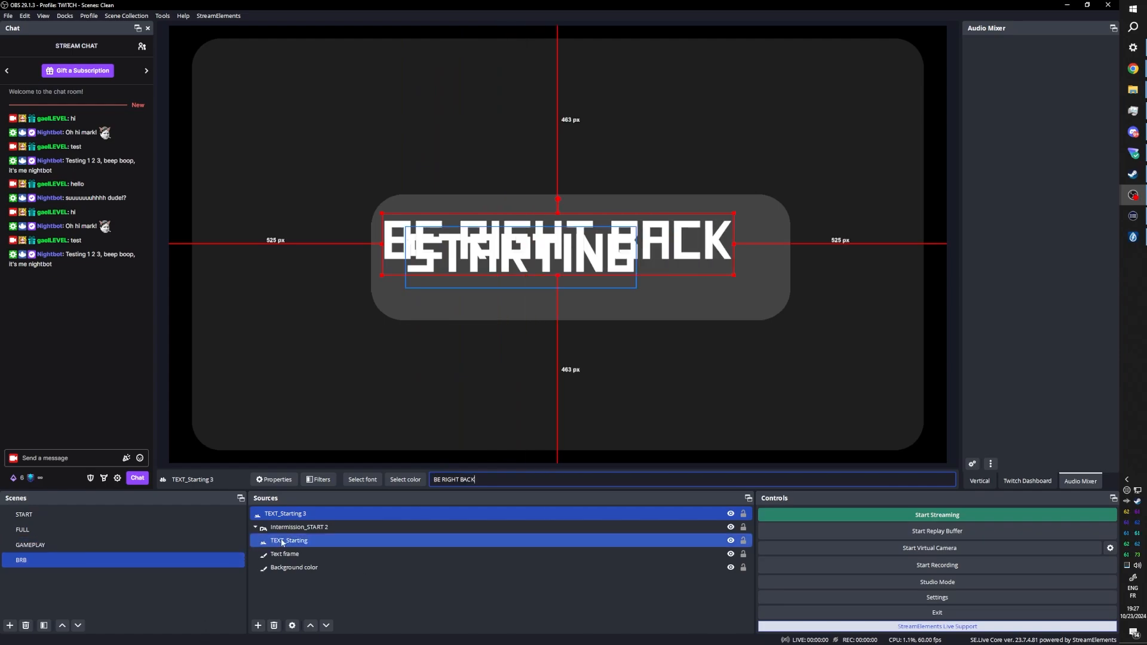
{"action": "key", "text": "Delete"}
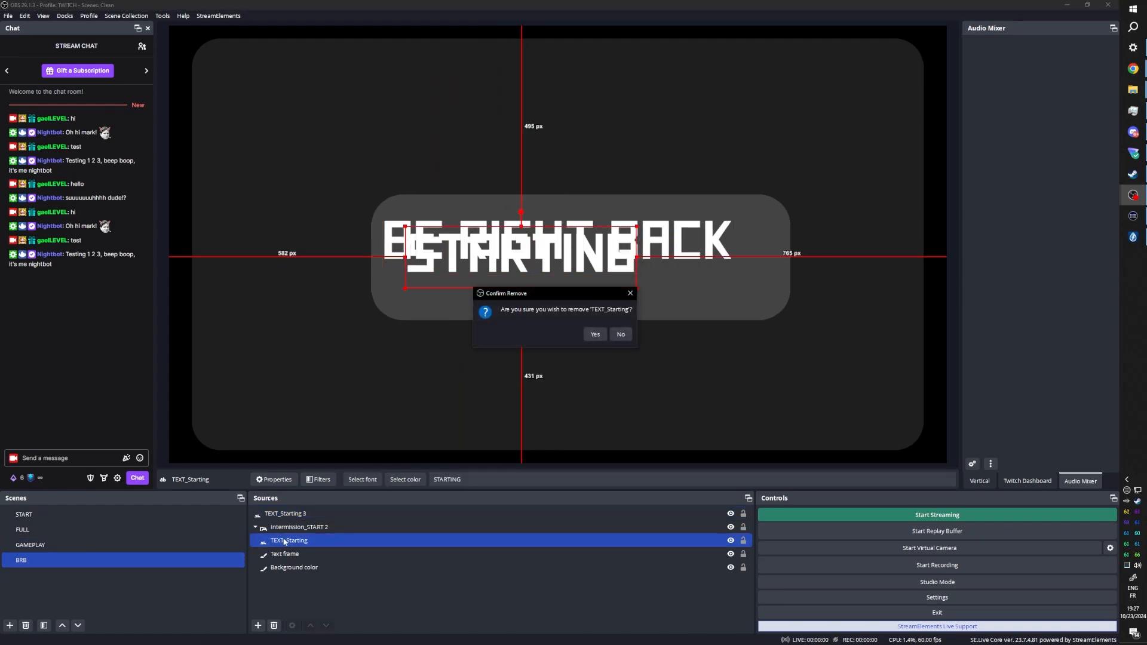
{"action": "key", "text": "Return"}
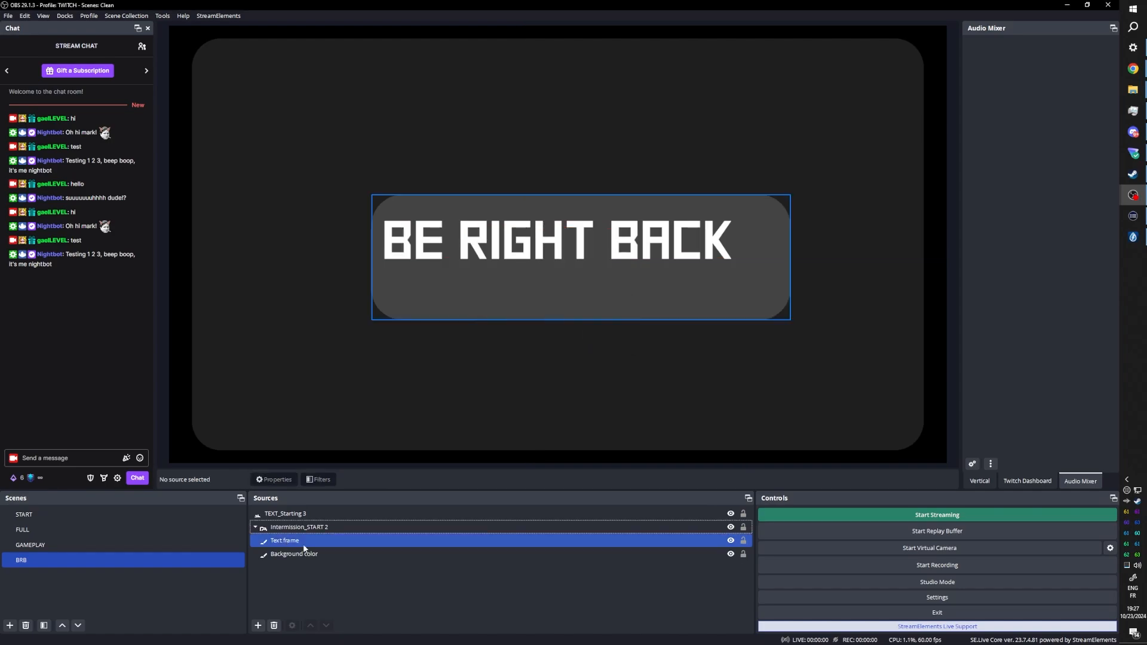
Step: Try to realign the text frame behind the BE RIGHT BACK text
{"action": "left_click", "coordinate": [292, 553]}
{"action": "left_click", "coordinate": [287, 515]}
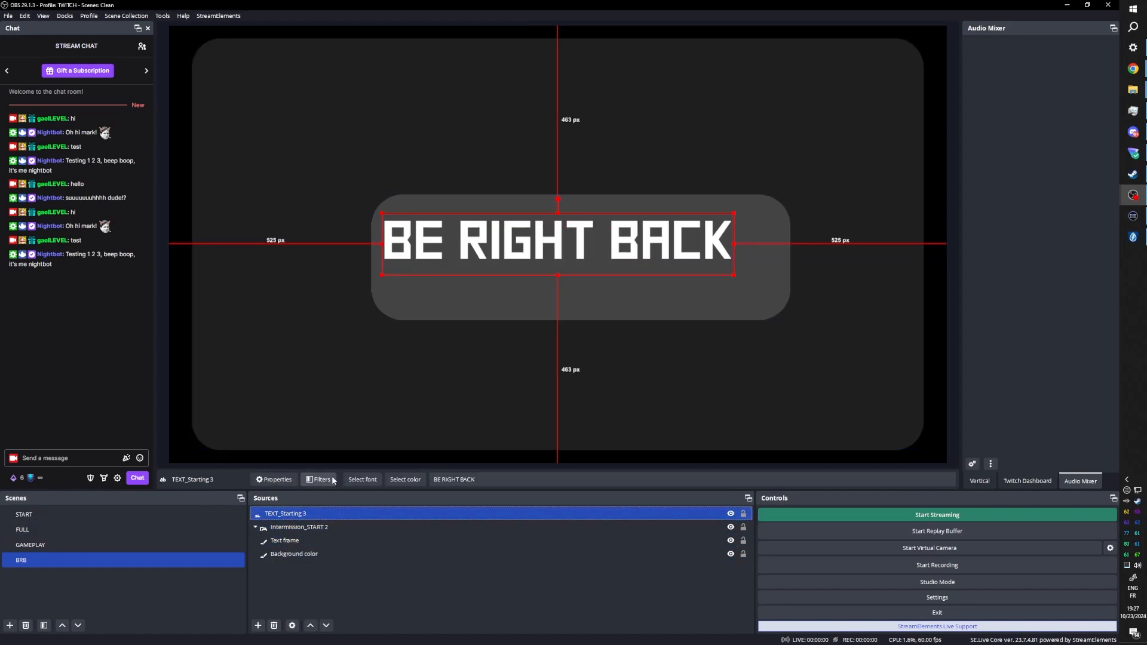
{"action": "left_click", "coordinate": [494, 233]}
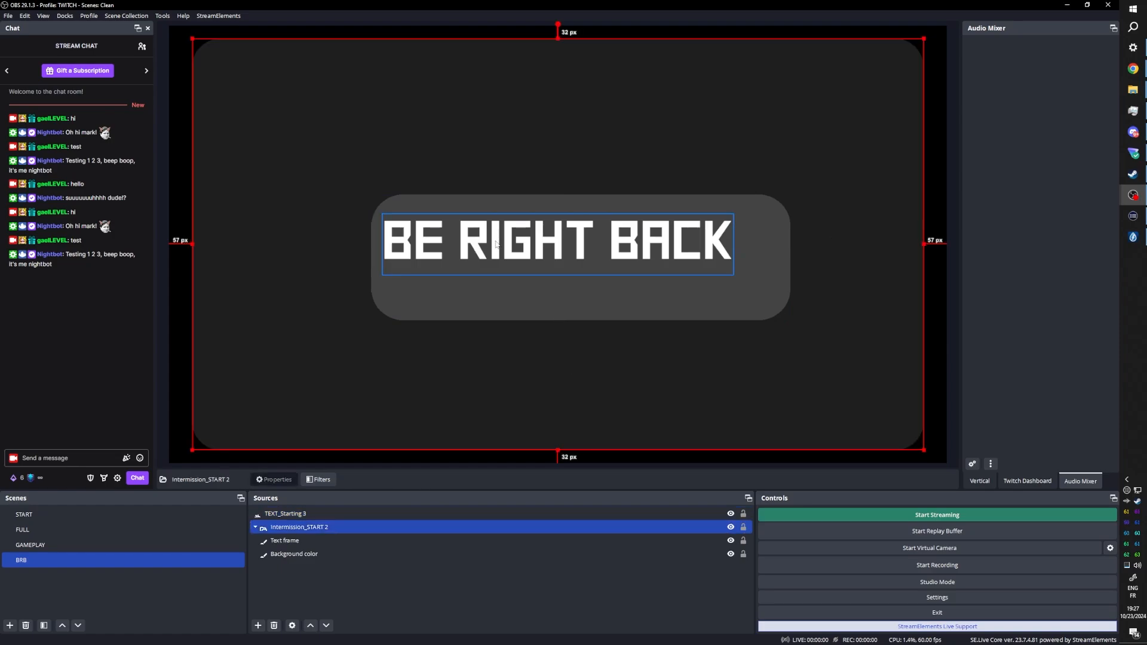
{"action": "left_click", "coordinate": [495, 243]}
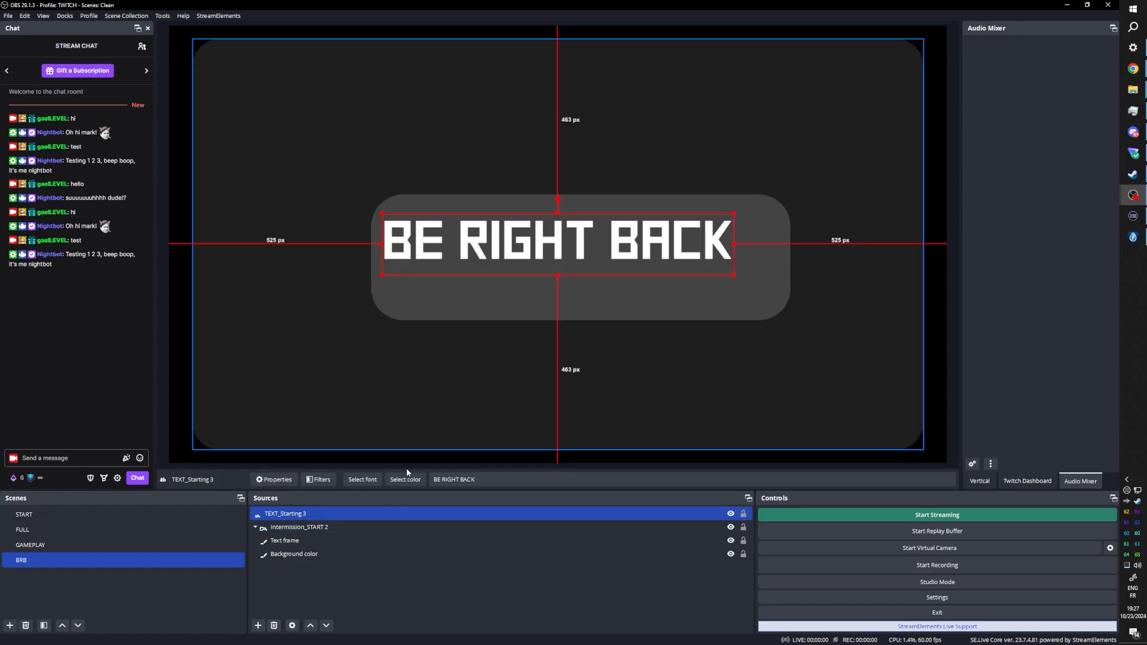
{"action": "left_click", "coordinate": [362, 554], "text": "ctrl"}
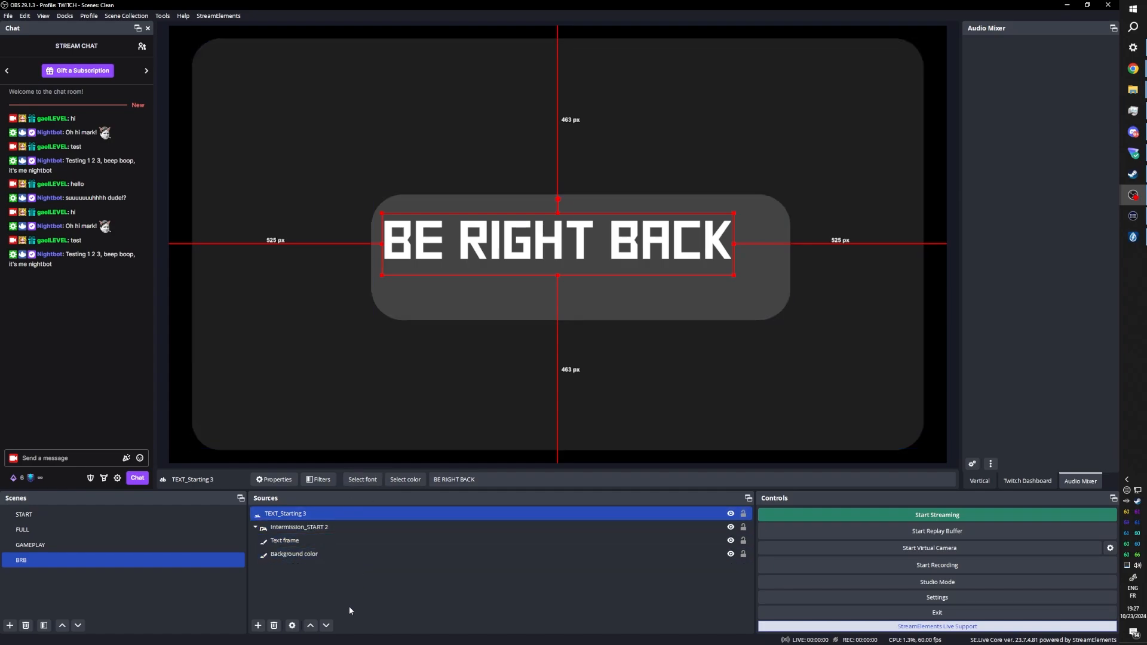
{"action": "left_click", "coordinate": [314, 541]}
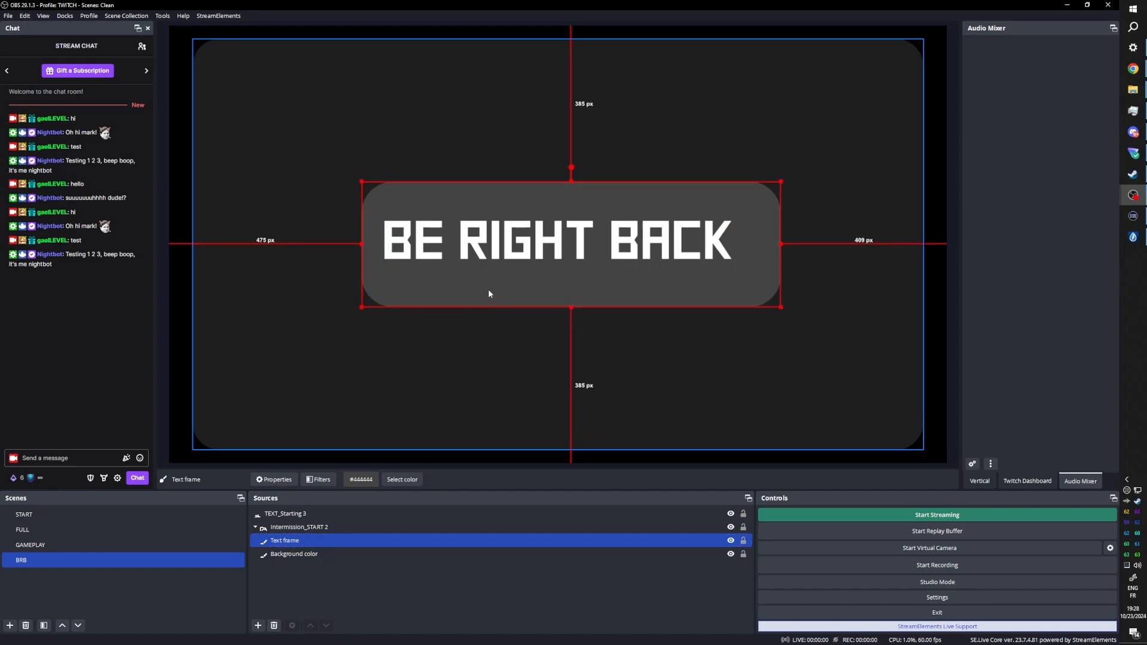
Step: Move TEXT_Starting 3 into the Intermission_START 2 group above Text frame and place its text centrally in the frame
{"action": "left_click", "coordinate": [293, 515], "text": "ctrl"}
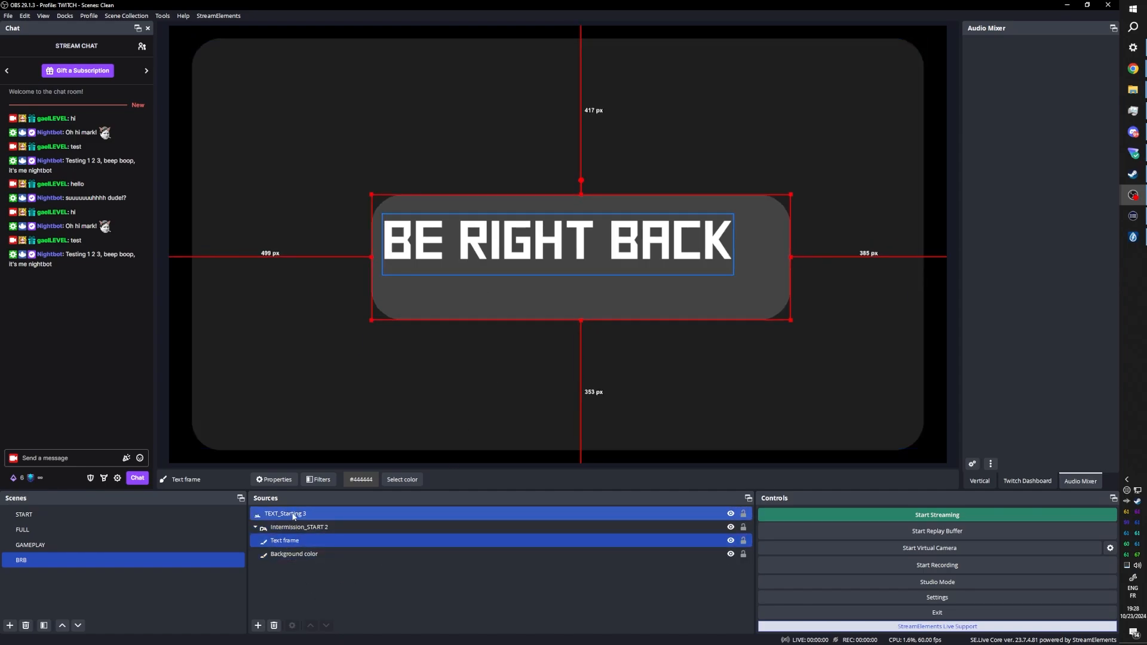
{"action": "left_click_drag", "start_coordinate": [291, 515], "coordinate": [299, 540]}
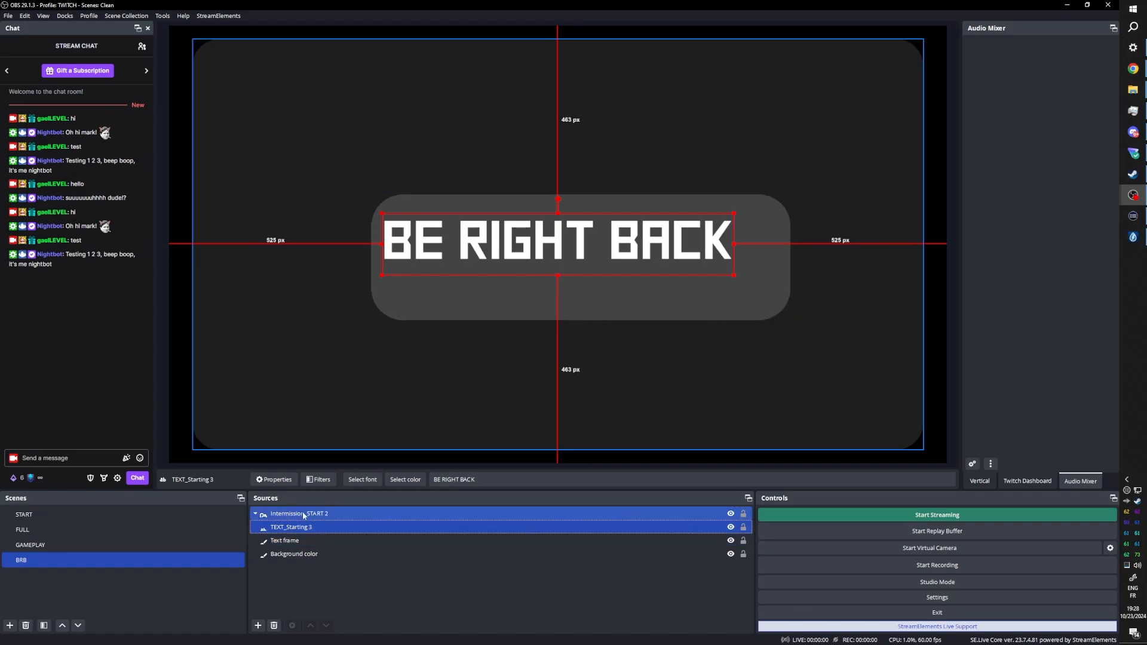
{"action": "left_click", "coordinate": [284, 541]}
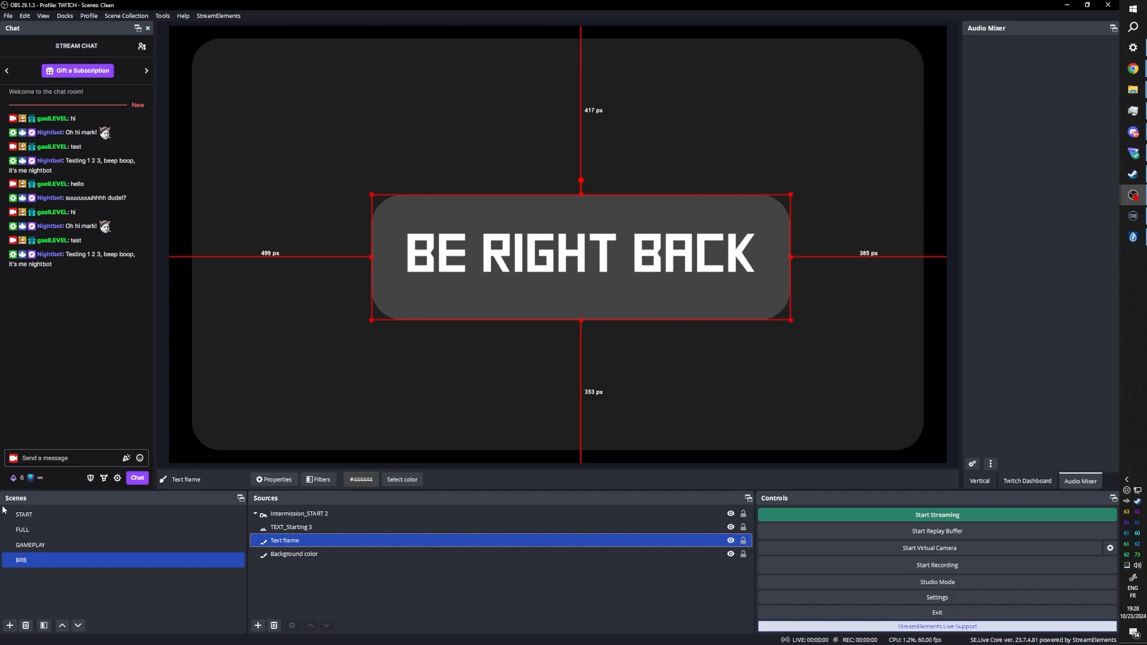
Step: Compare the text of the START and BRB scenes and return to the GAMEPLAY scene
{"action": "left_click", "coordinate": [25, 520]}
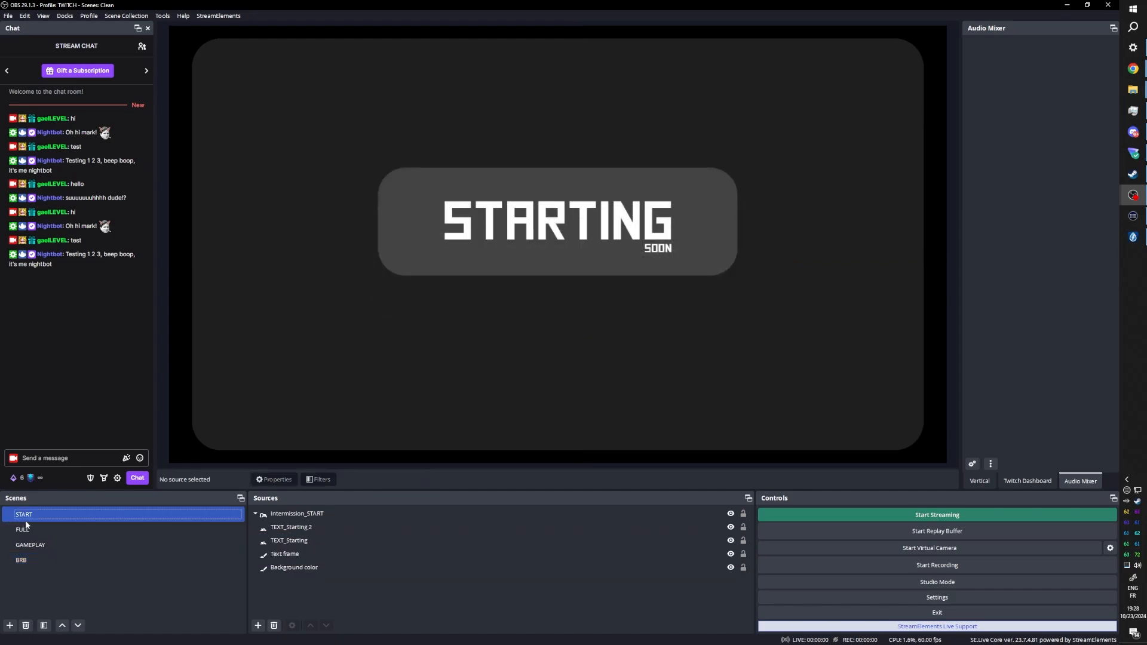
{"action": "left_click", "coordinate": [27, 559]}
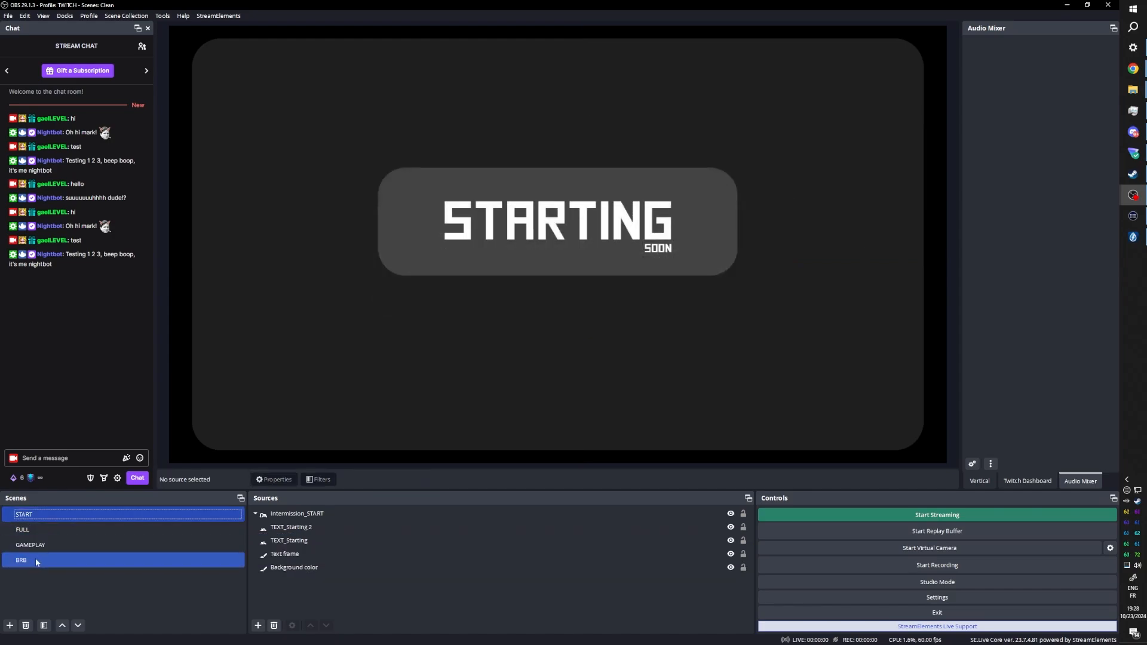
{"action": "left_click", "coordinate": [321, 577]}
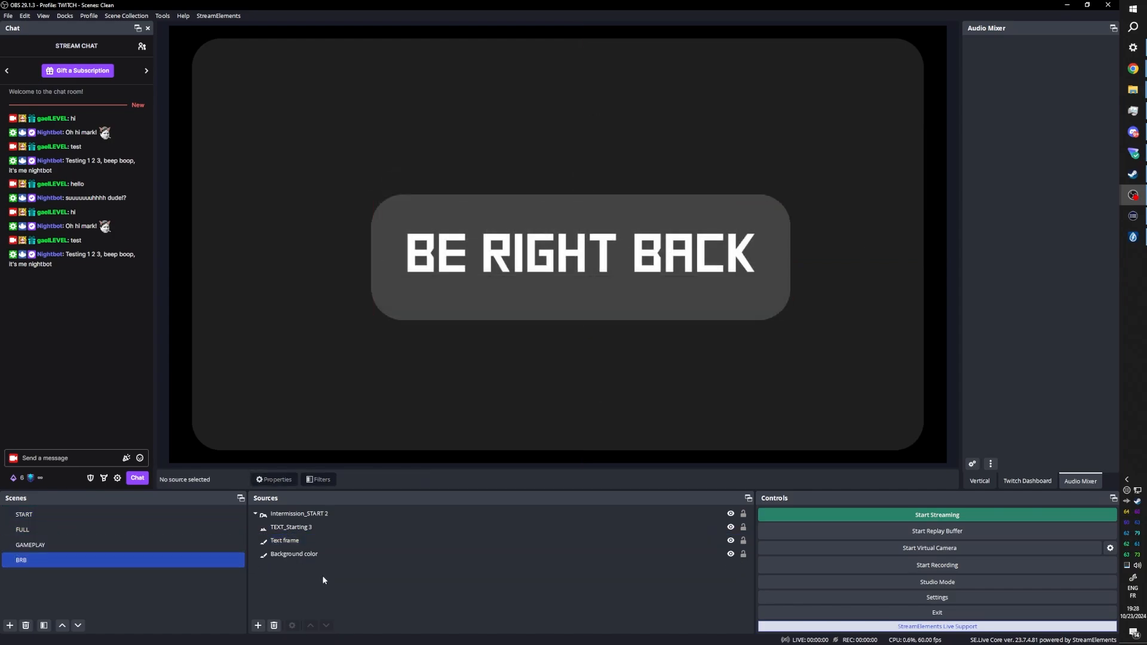
{"action": "left_click", "coordinate": [20, 547]}
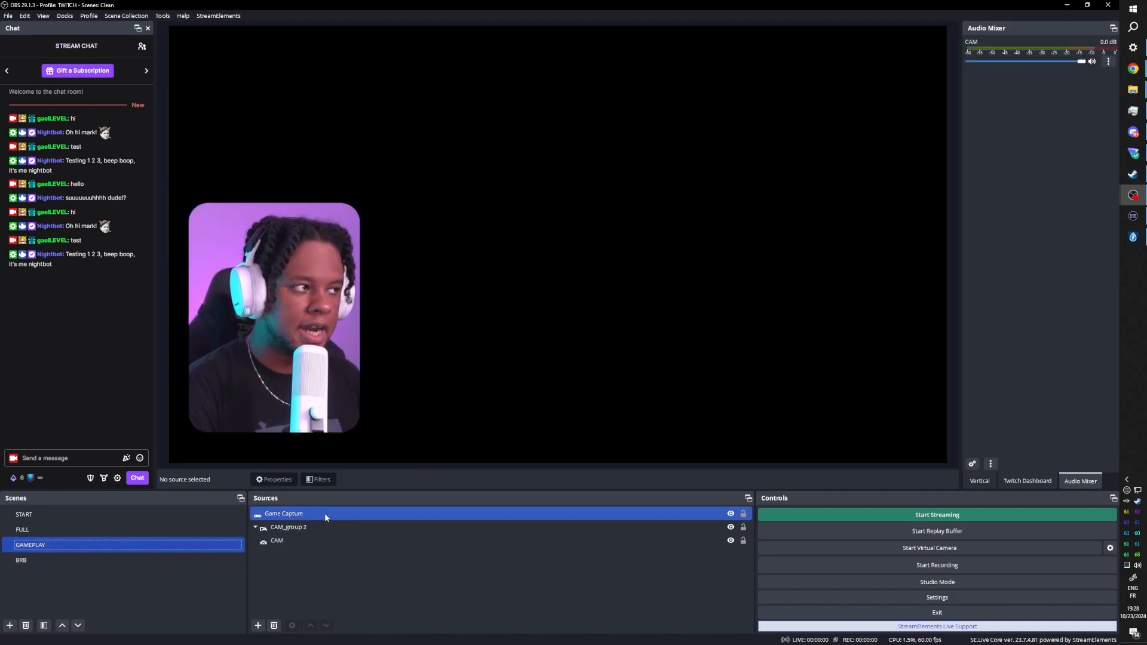
Step: Set the Game Capture source in the GAMEPLAY scene to capture the PowerWash Simulator window
{"action": "left_click", "coordinate": [325, 515]}
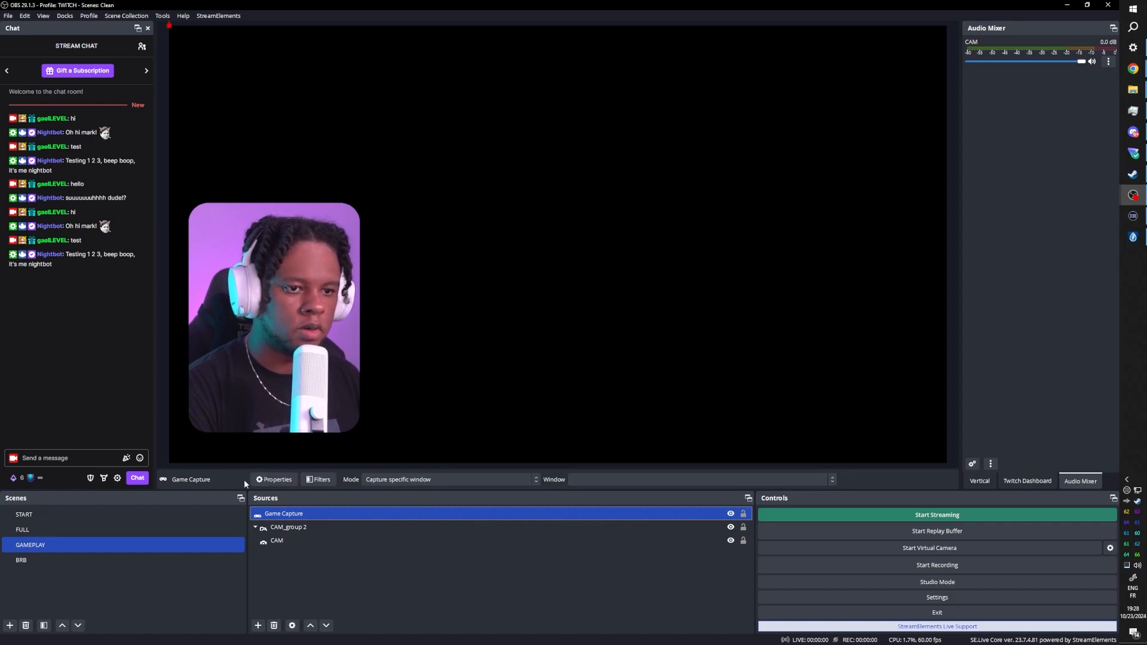
{"action": "left_click", "coordinate": [833, 478]}
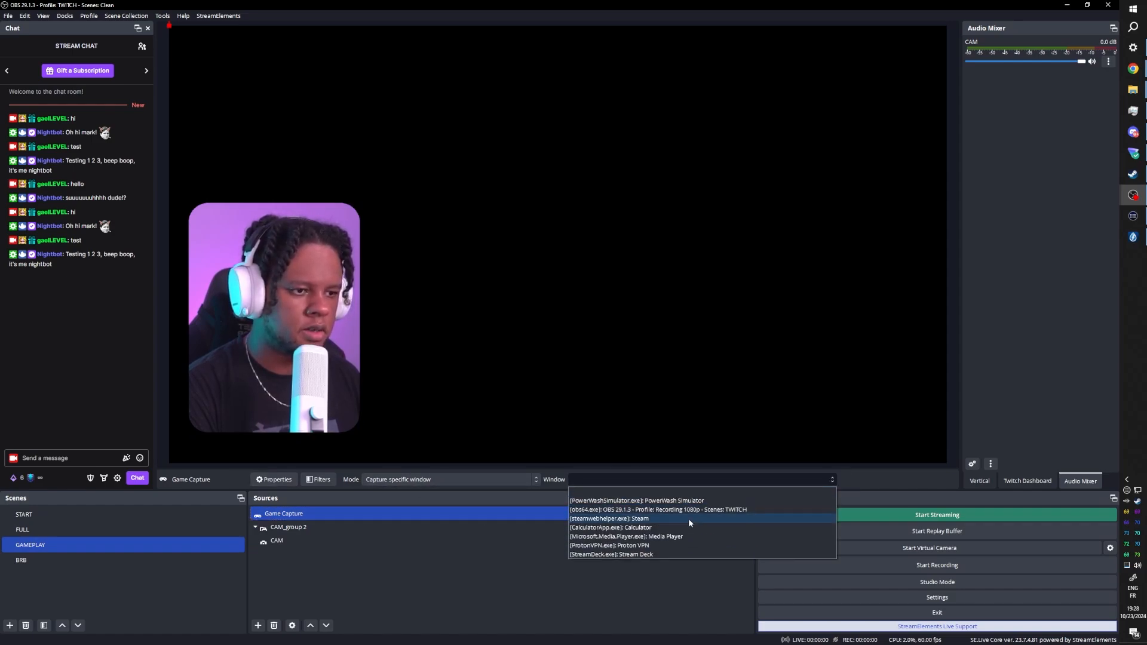
{"action": "left_click", "coordinate": [667, 503]}
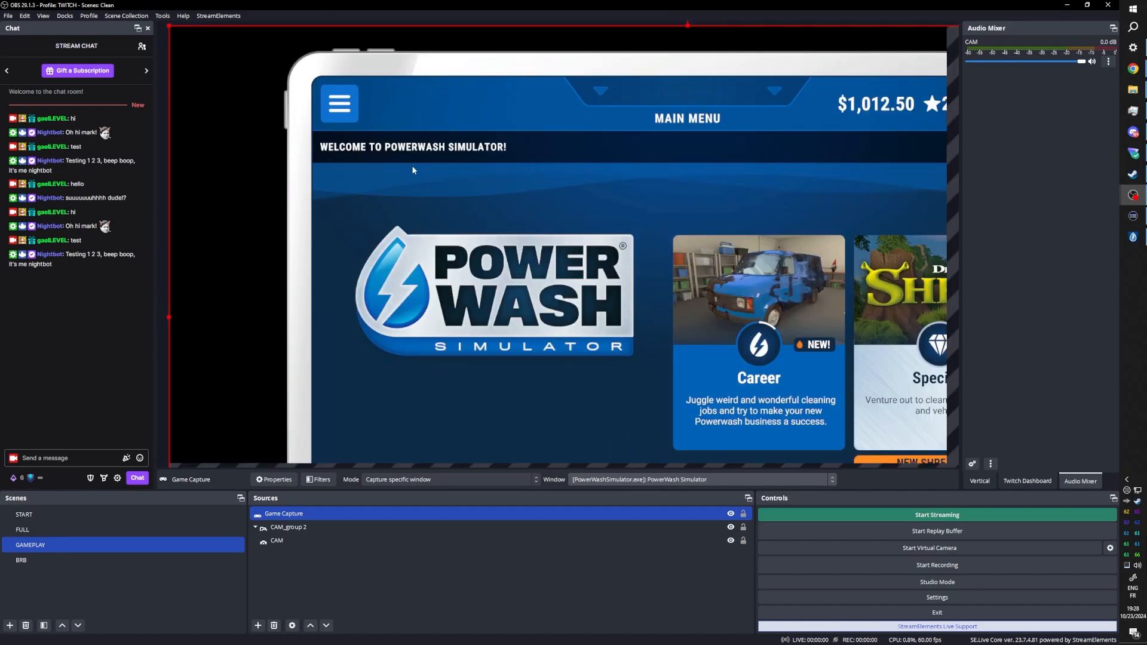
Step: Fit the Game Capture source to the screen and move it below CAM_group 2 in the source order
{"action": "right_click", "coordinate": [313, 511]}
{"action": "mouse_move", "coordinate": [409, 344]}
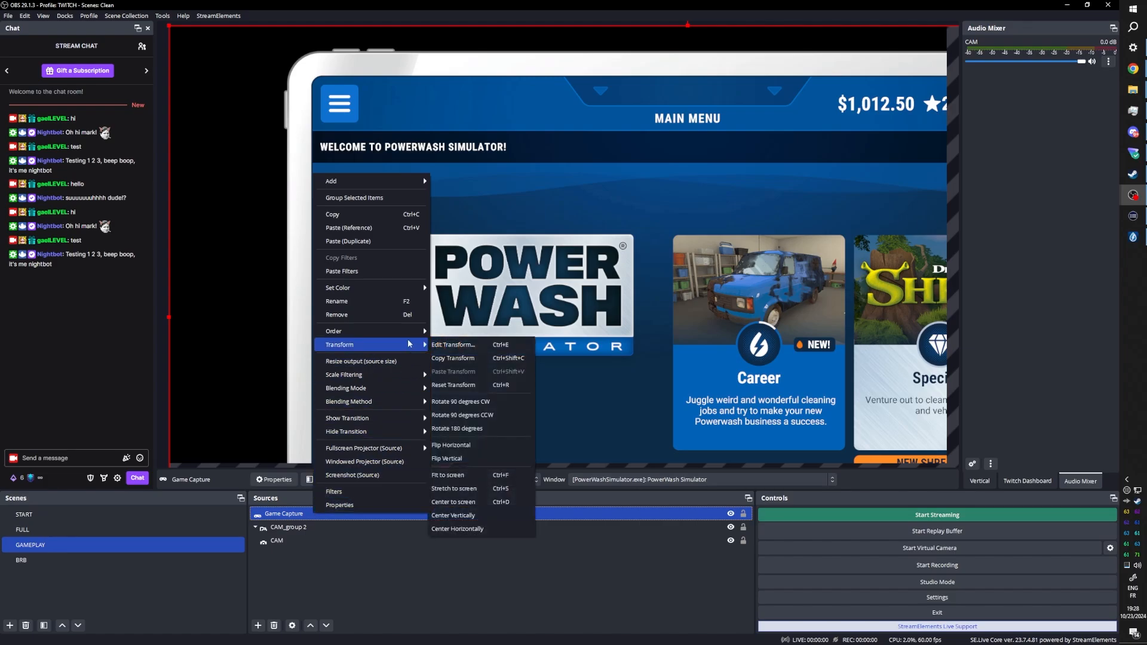
{"action": "left_click", "coordinate": [471, 475]}
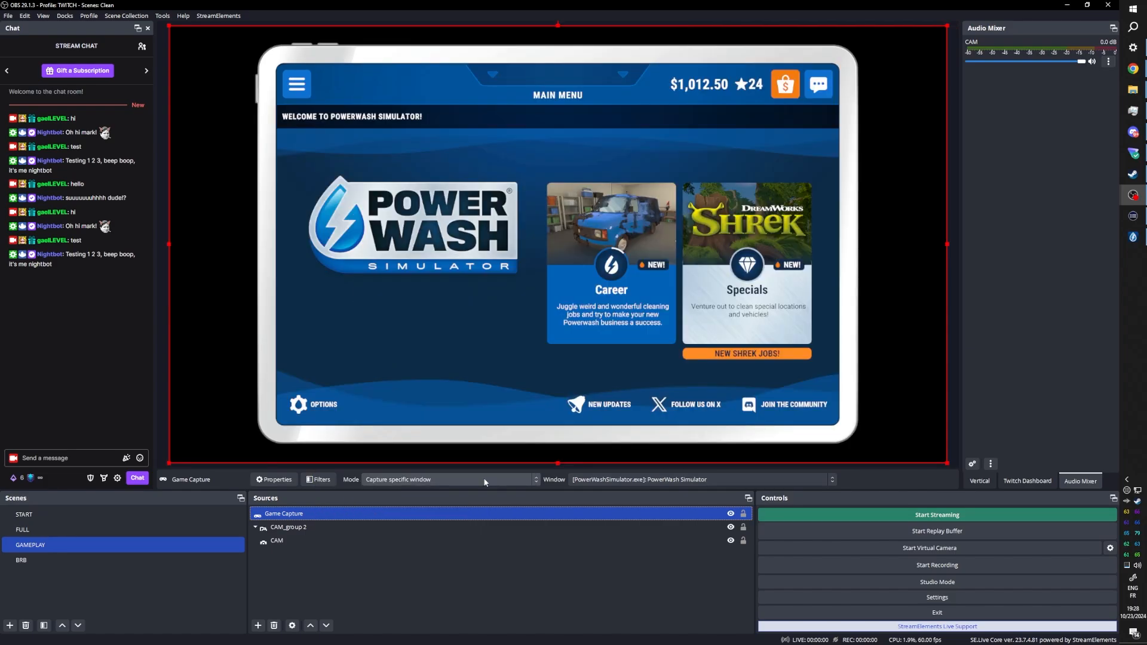
{"action": "left_click", "coordinate": [440, 614]}
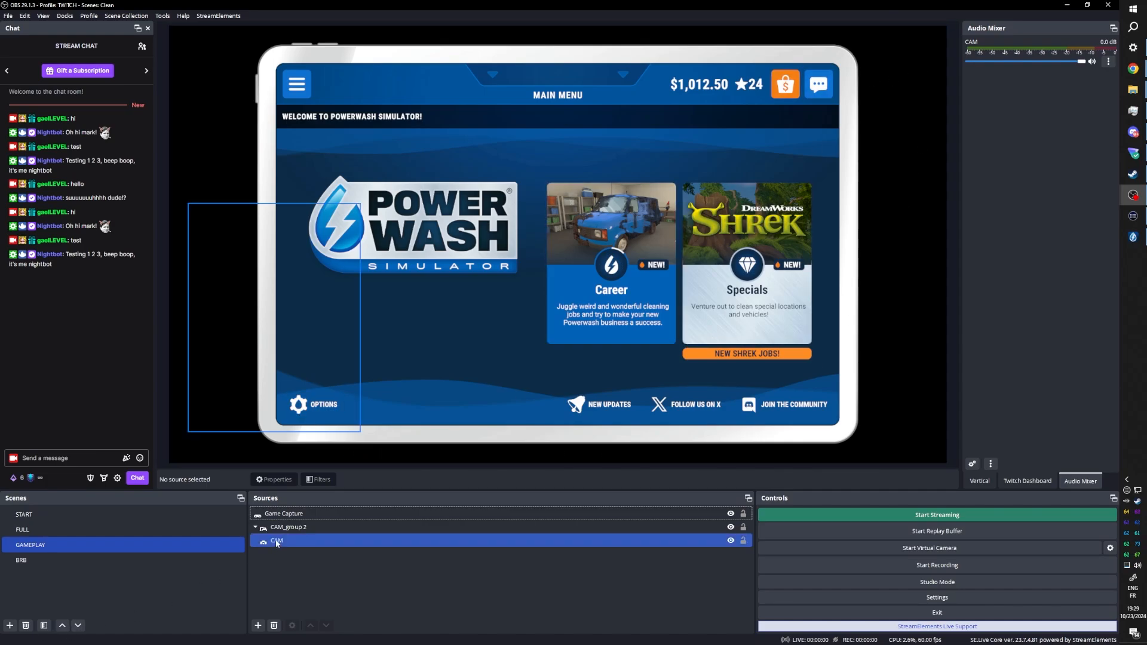
{"action": "left_click", "coordinate": [291, 517]}
{"action": "left_click_drag", "start_coordinate": [291, 518], "coordinate": [289, 579]}
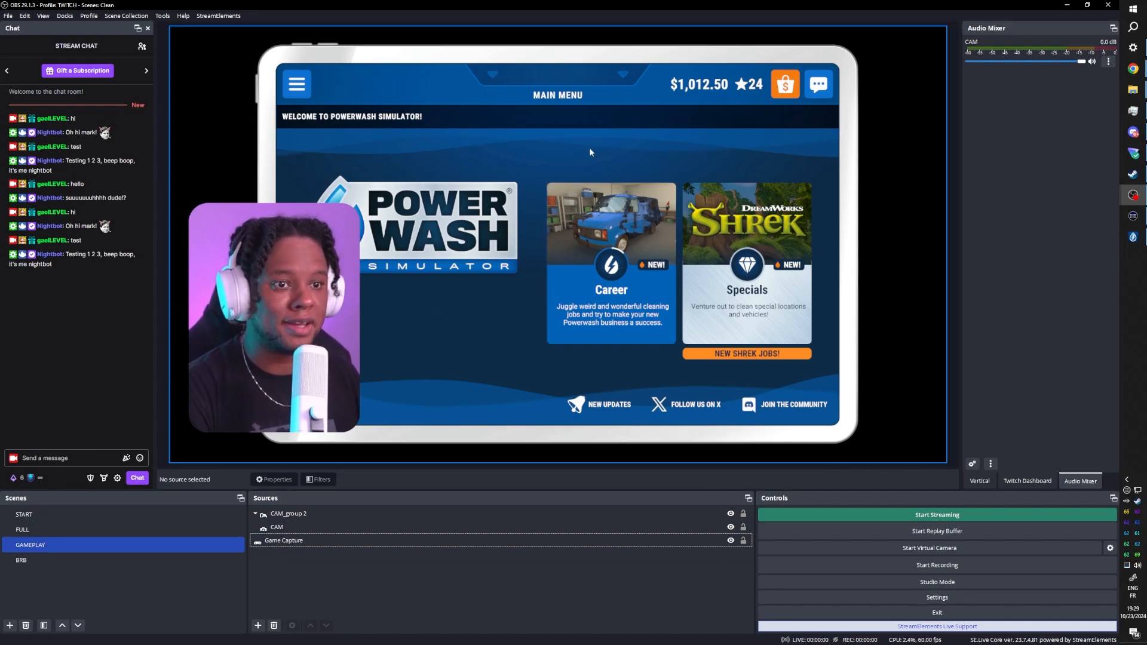
Step: Switch to PowerWash Simulator and resume the in-progress career job Clean the Playground
{"action": "left_click", "coordinate": [1131, 241]}
{"action": "left_click", "coordinate": [614, 341]}
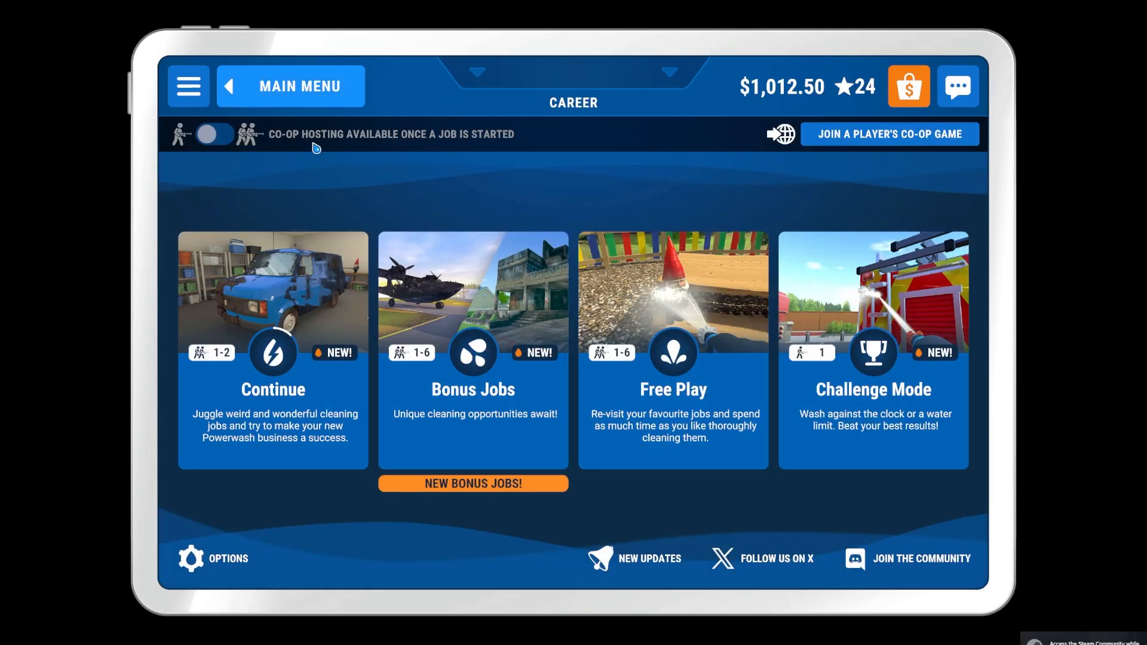
{"action": "left_click", "coordinate": [330, 358]}
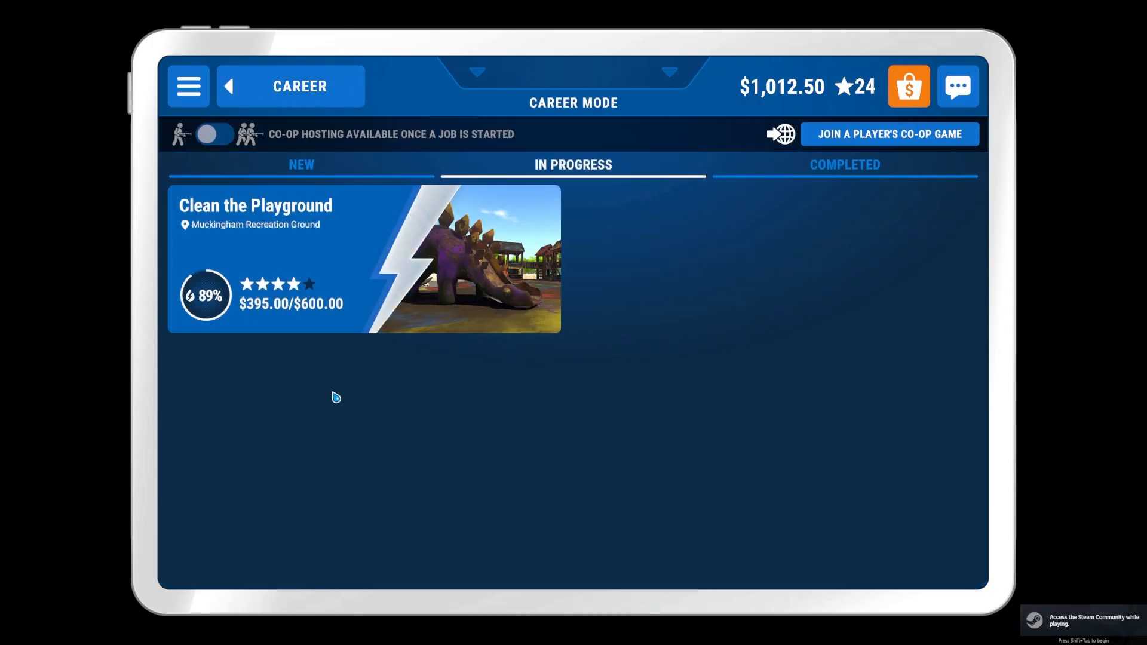
{"action": "left_click", "coordinate": [366, 250]}
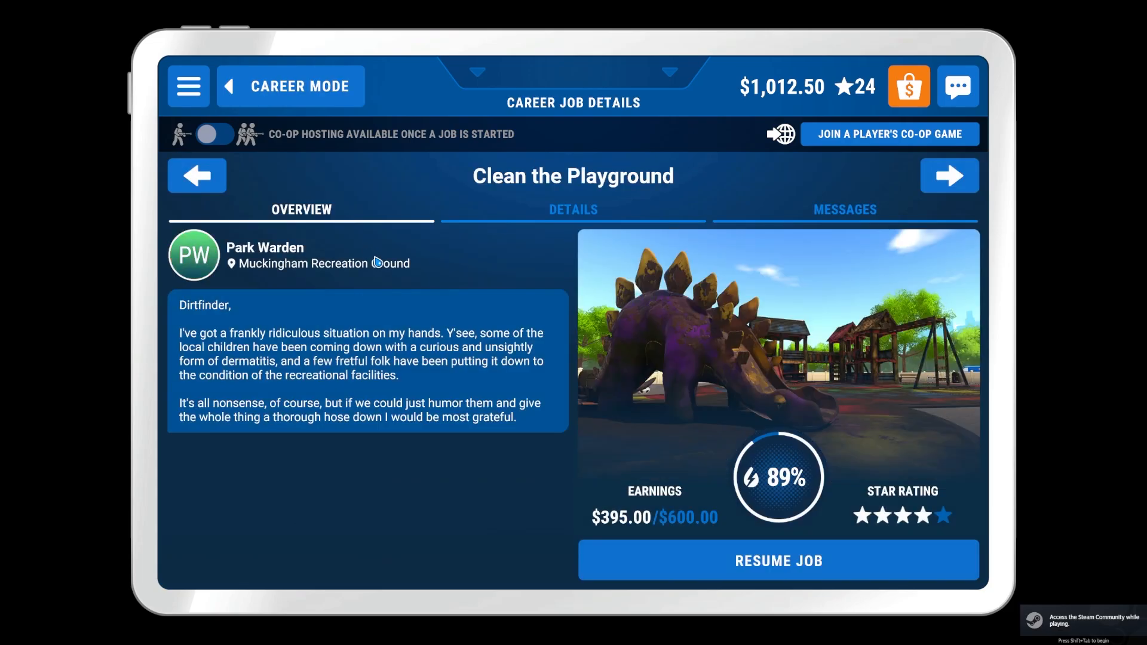
{"action": "left_click", "coordinate": [743, 559]}
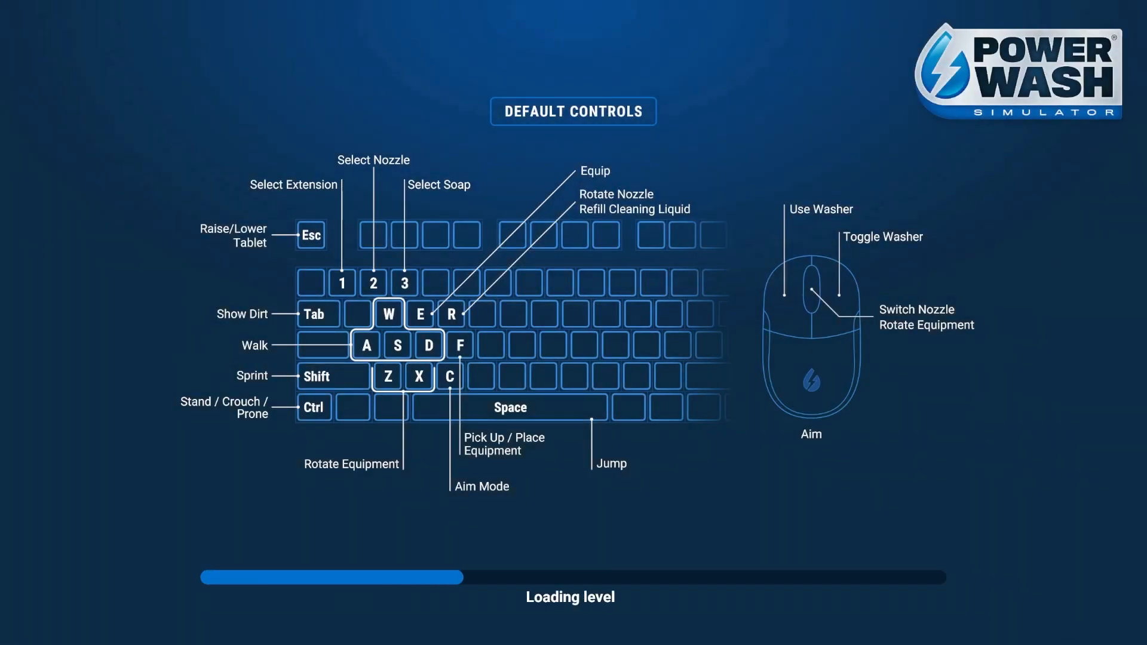
Step: Switch back to OBS and copy the filters of CAM_group 2 onto the Game Capture source
{"action": "key", "text": "alt+Tab"}
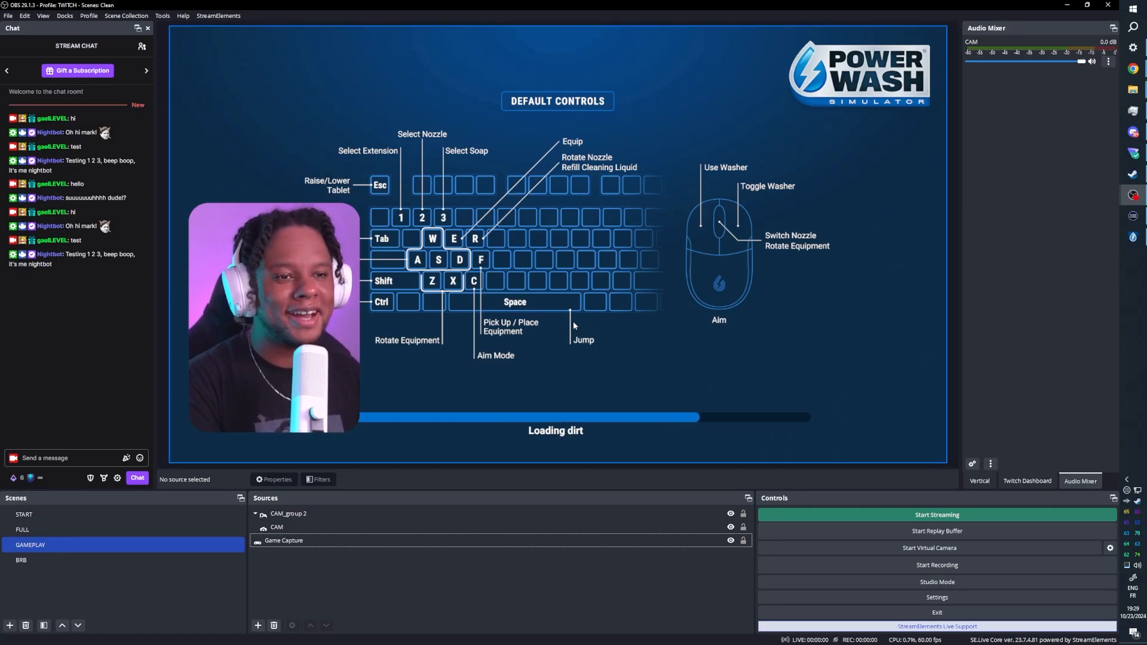
{"action": "right_click", "coordinate": [281, 514]}
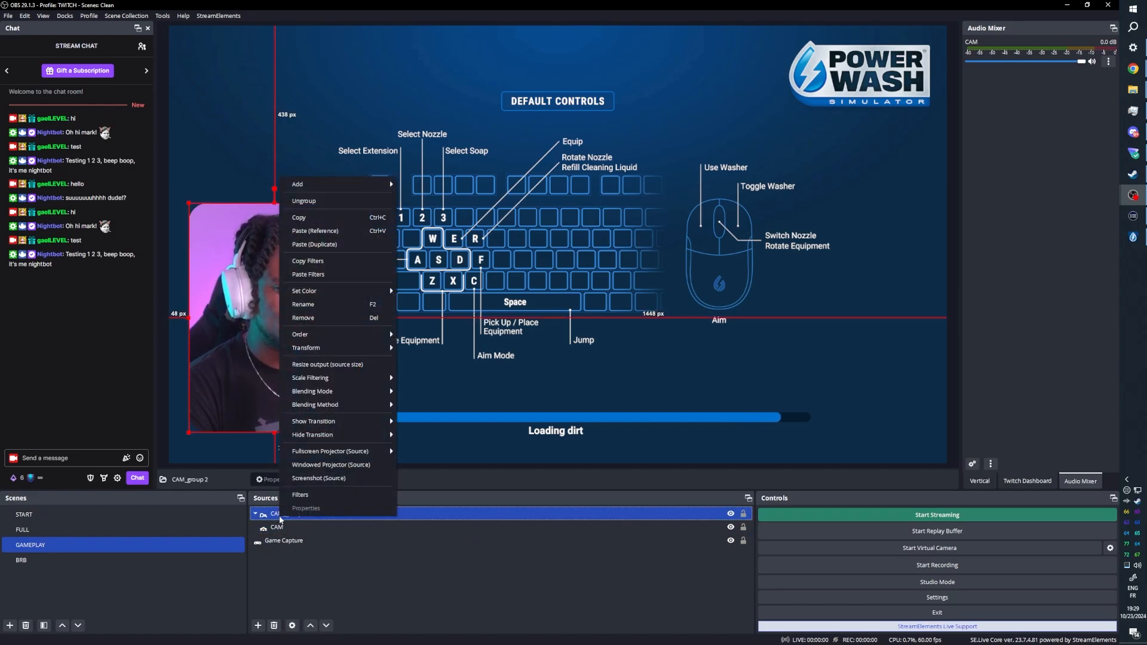
{"action": "left_click", "coordinate": [321, 261]}
{"action": "left_click", "coordinate": [283, 541]}
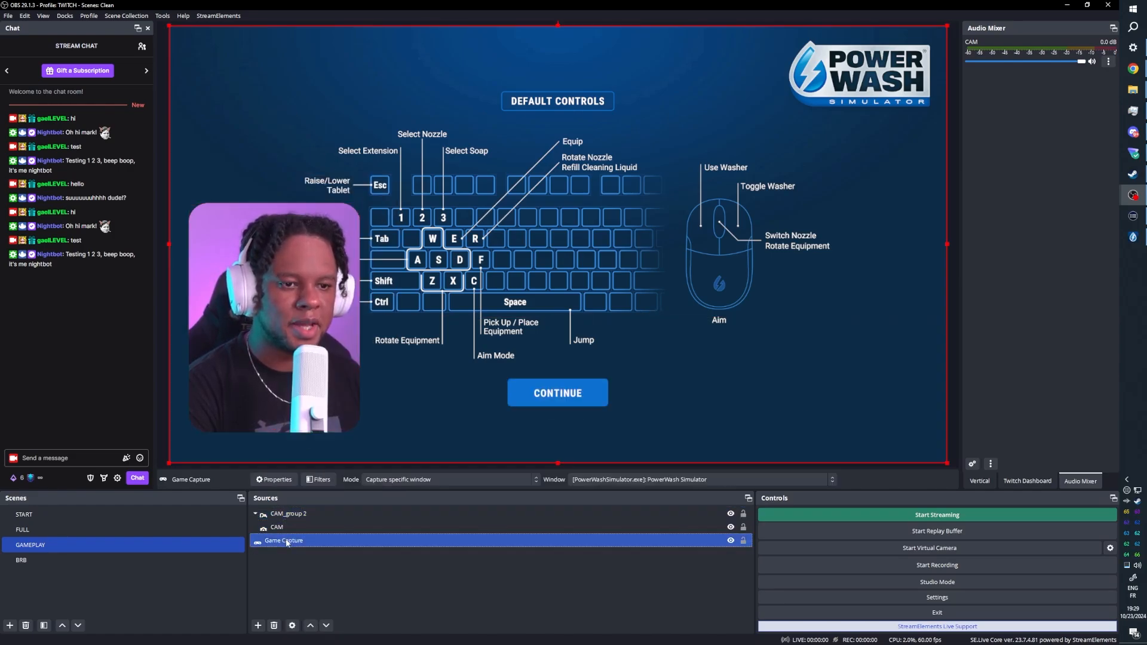
{"action": "right_click", "coordinate": [287, 541]}
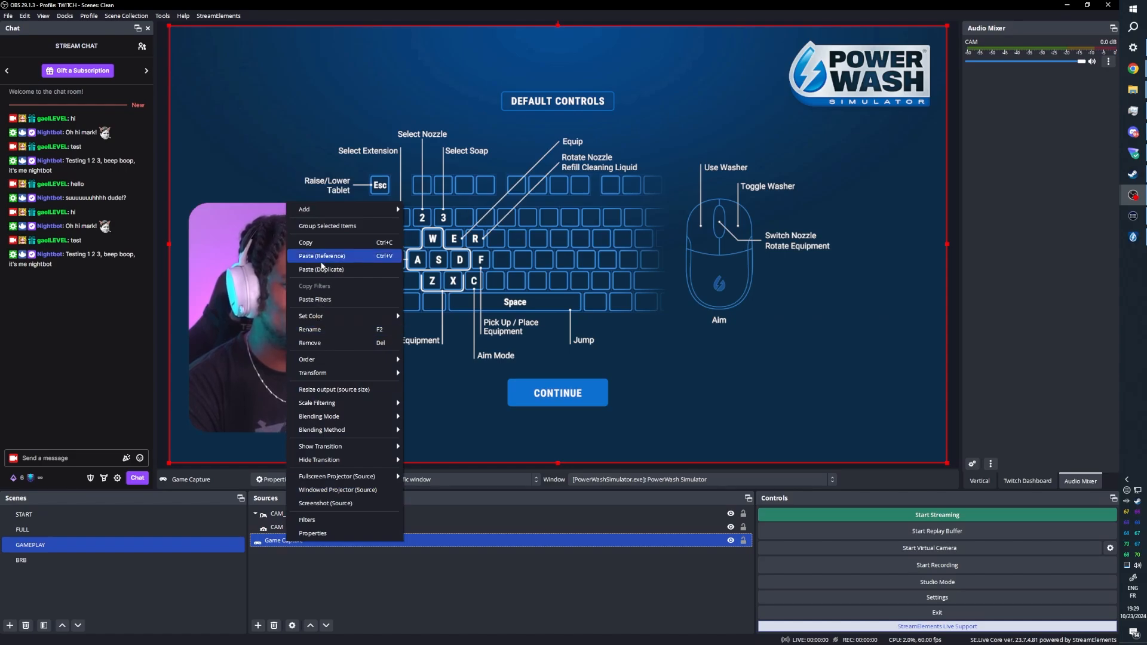
{"action": "left_click", "coordinate": [322, 298]}
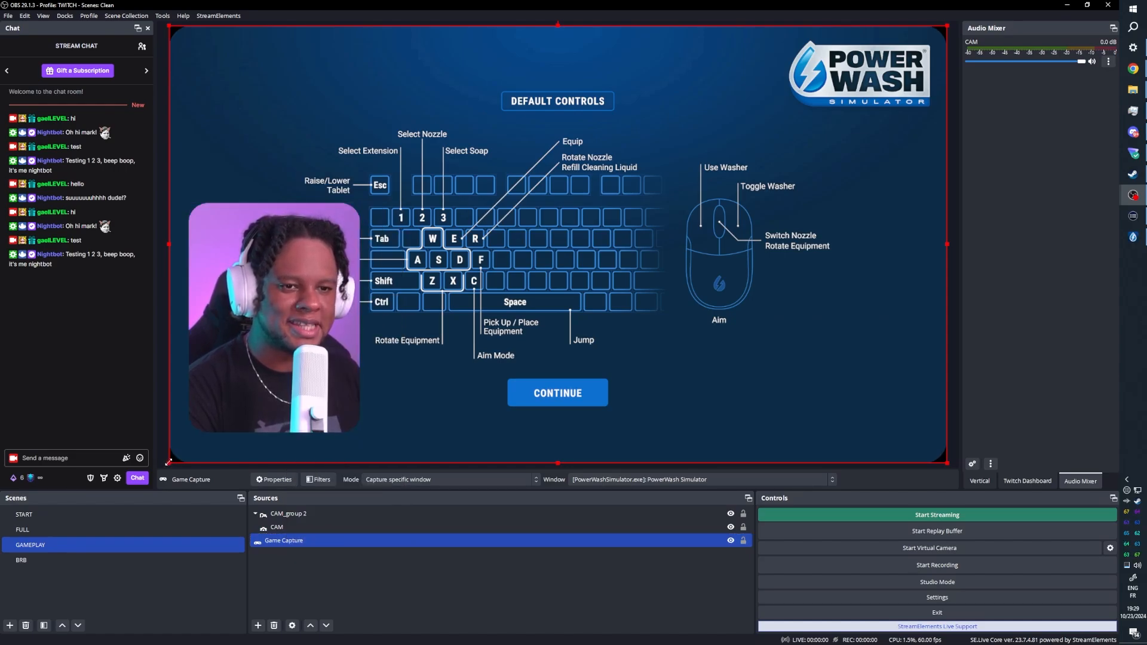
Step: Shrink the Game Capture by about 23 px in height and center it on the canvas
{"action": "left_click_drag", "start_coordinate": [172, 460], "coordinate": [177, 453]}
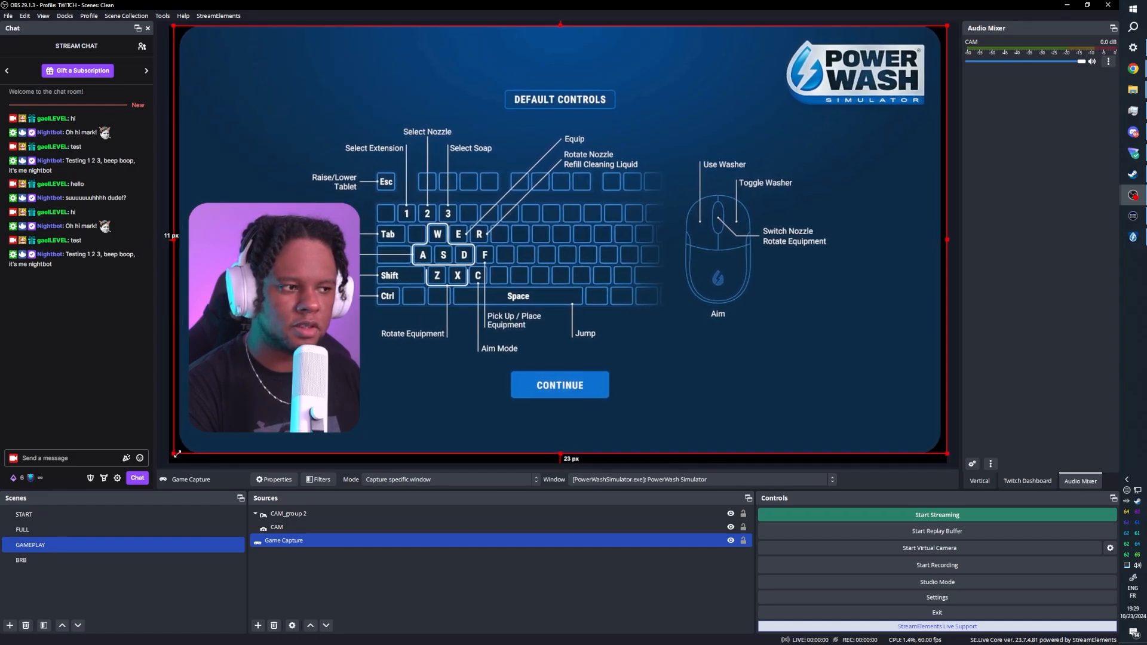
{"action": "key", "text": "ctrl+d"}
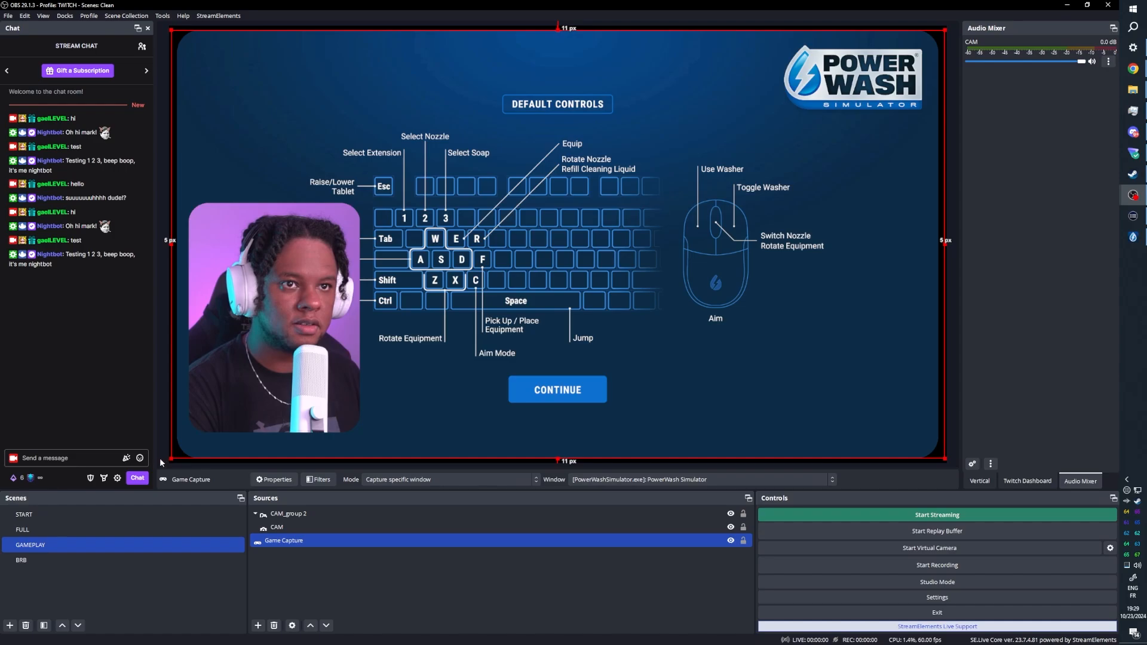
{"action": "left_click", "coordinate": [164, 350]}
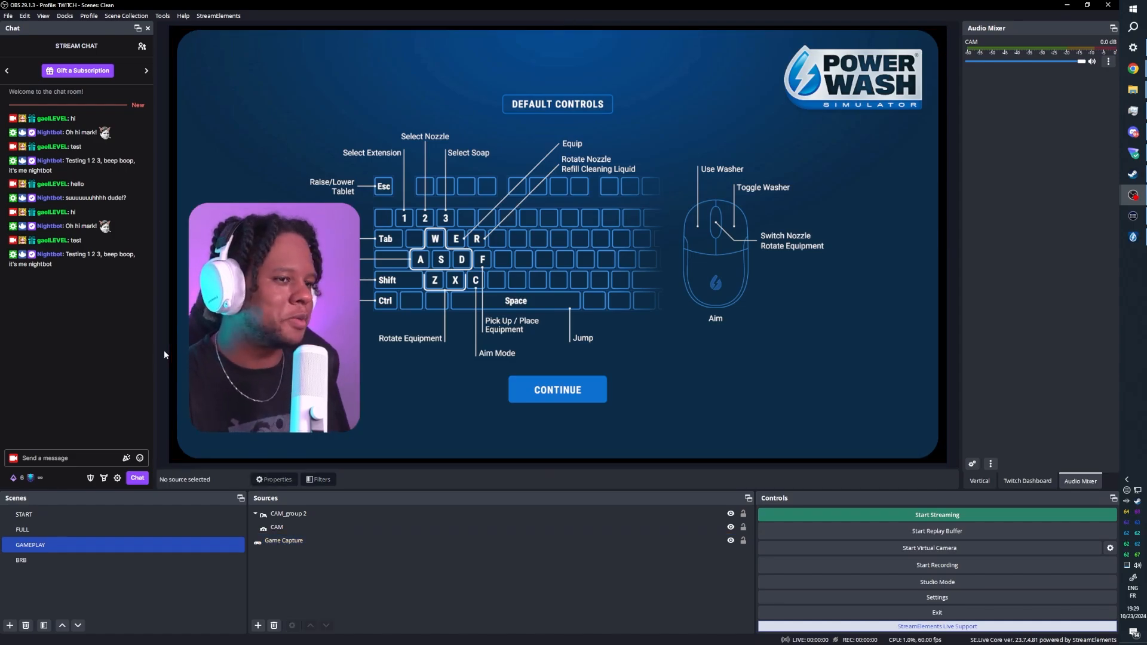
Step: Switch to PowerWash Simulator, continue into the playground level and face the two play towers
{"action": "key", "text": "alt+Tab"}
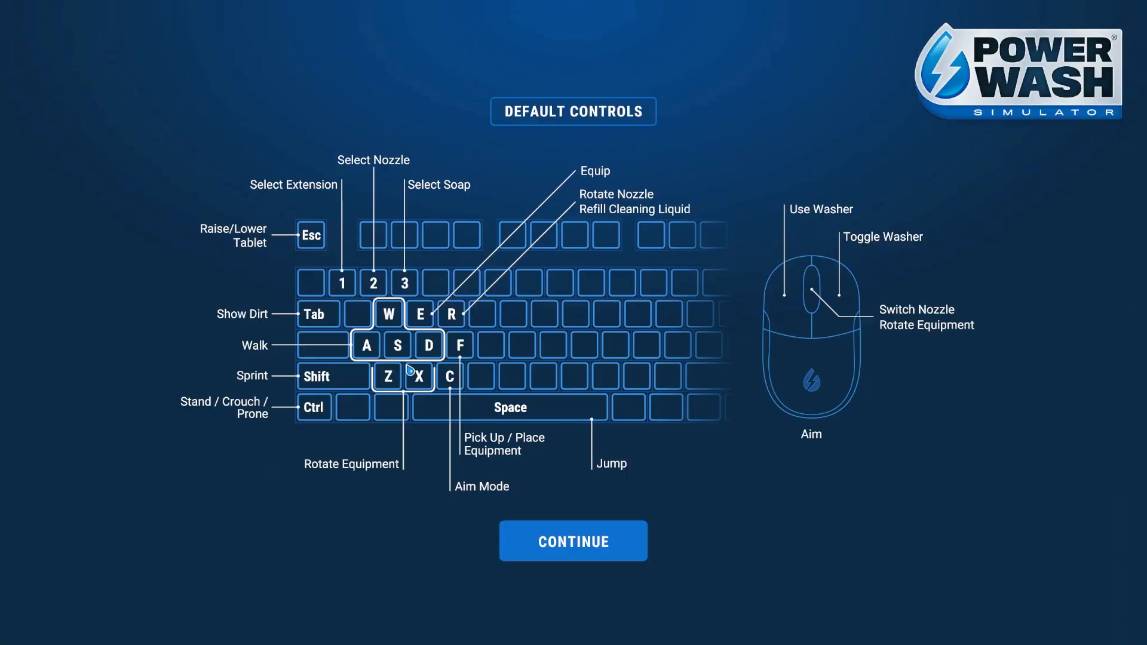
{"action": "left_click", "coordinate": [545, 540]}
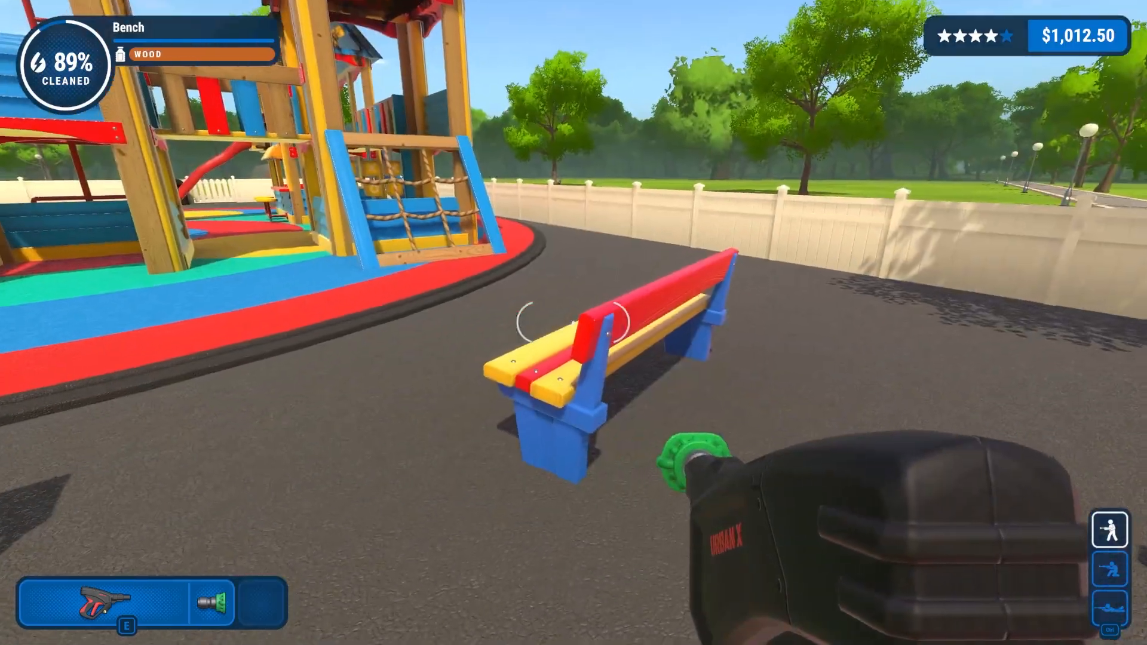
{"action": "left_click", "coordinate": [573, 322]}
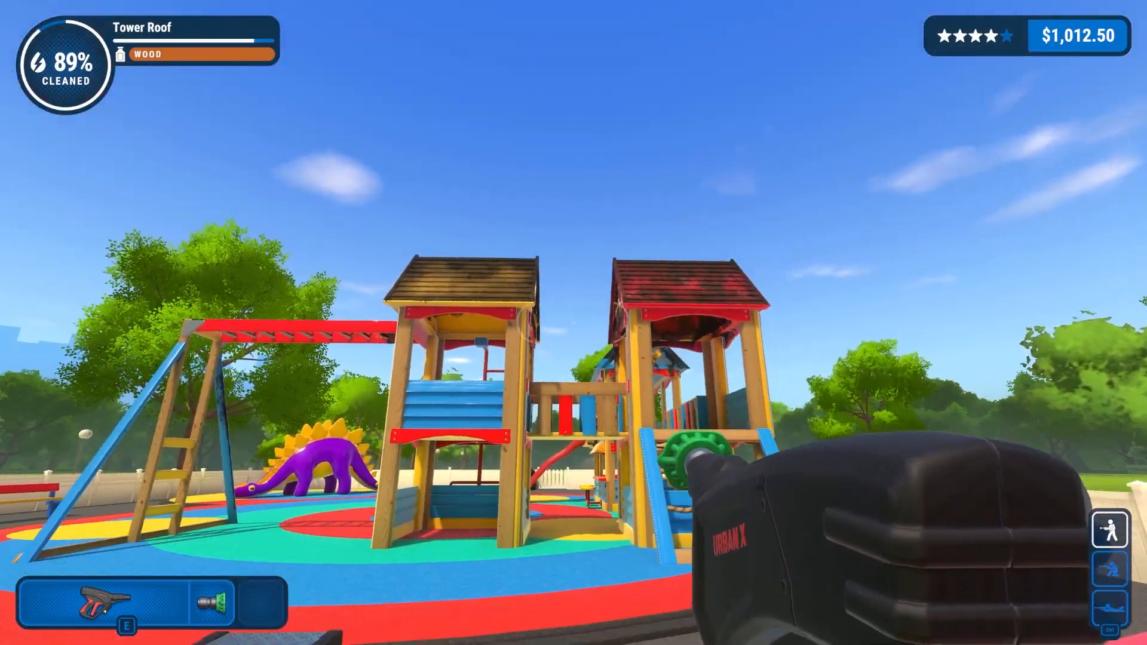
Step: Switch back to OBS and move CAM_group 2 above the game's equipment bar, about 56 px from the canvas's left edge and 148 px from its bottom
{"action": "key", "text": "alt+Tab"}
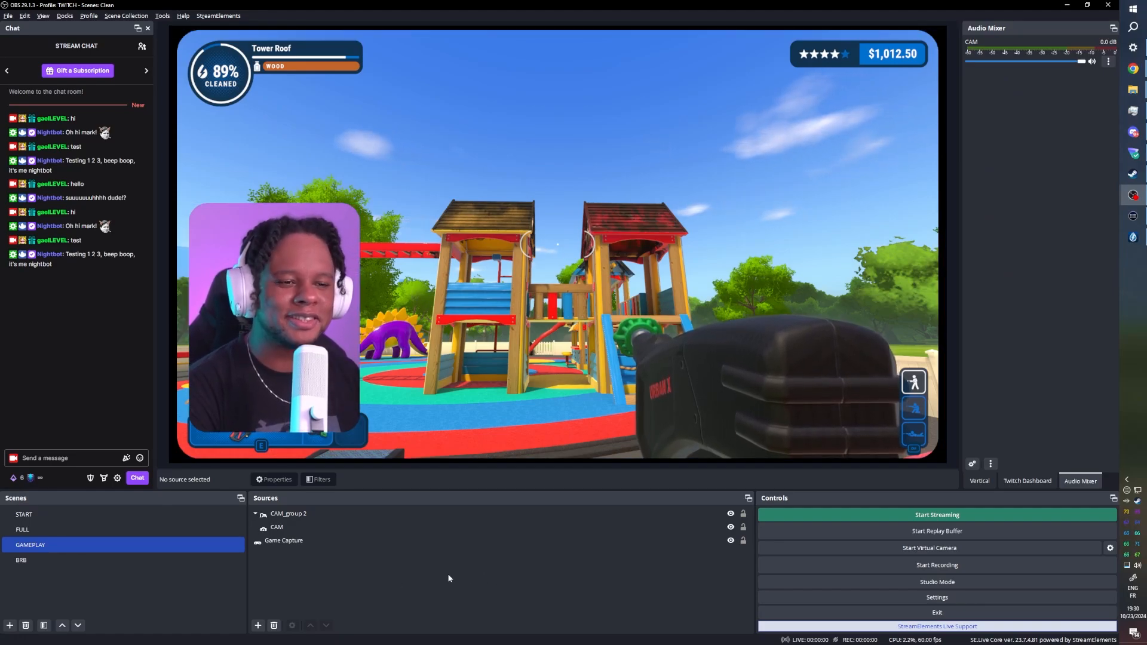
{"action": "left_click", "coordinate": [279, 528]}
{"action": "left_click", "coordinate": [297, 324]}
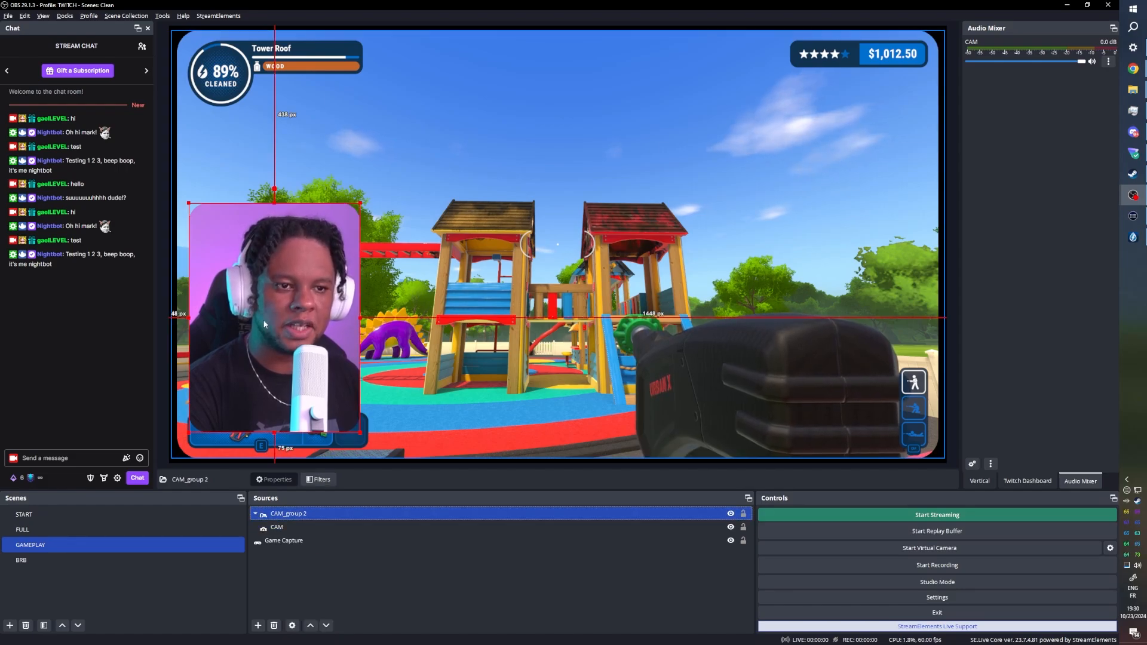
{"action": "left_click_drag", "start_coordinate": [262, 322], "coordinate": [266, 291]}
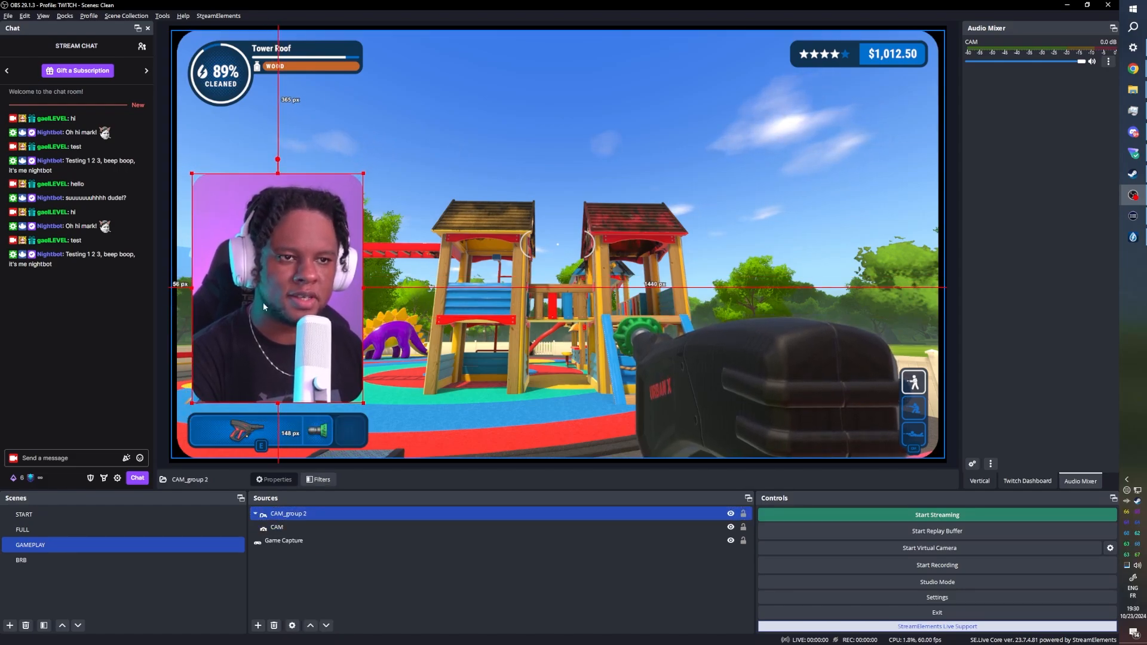
{"action": "left_click", "coordinate": [353, 581]}
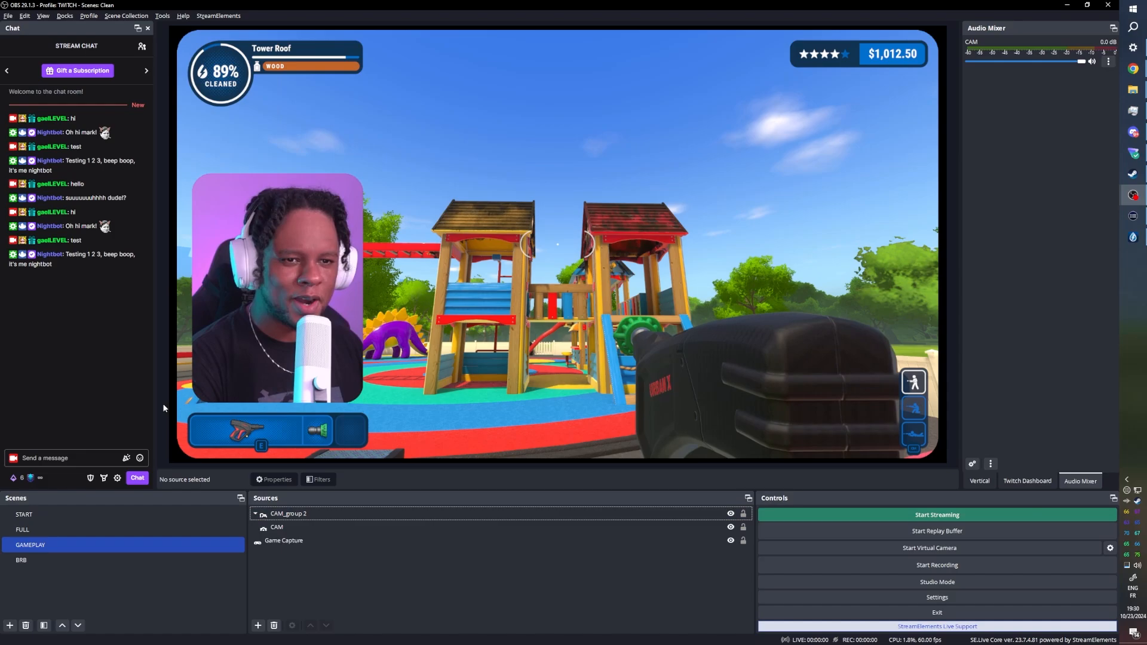
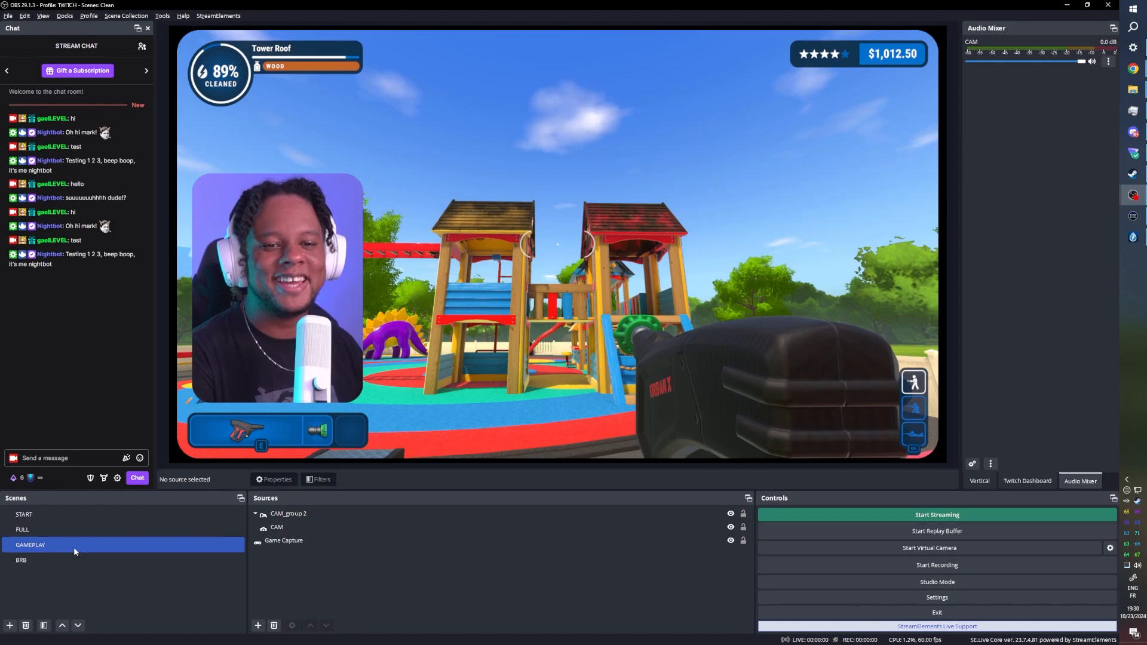
Step: Open the FULL scene and send the test message "hi" in the stream chat
{"action": "left_click", "coordinate": [77, 529]}
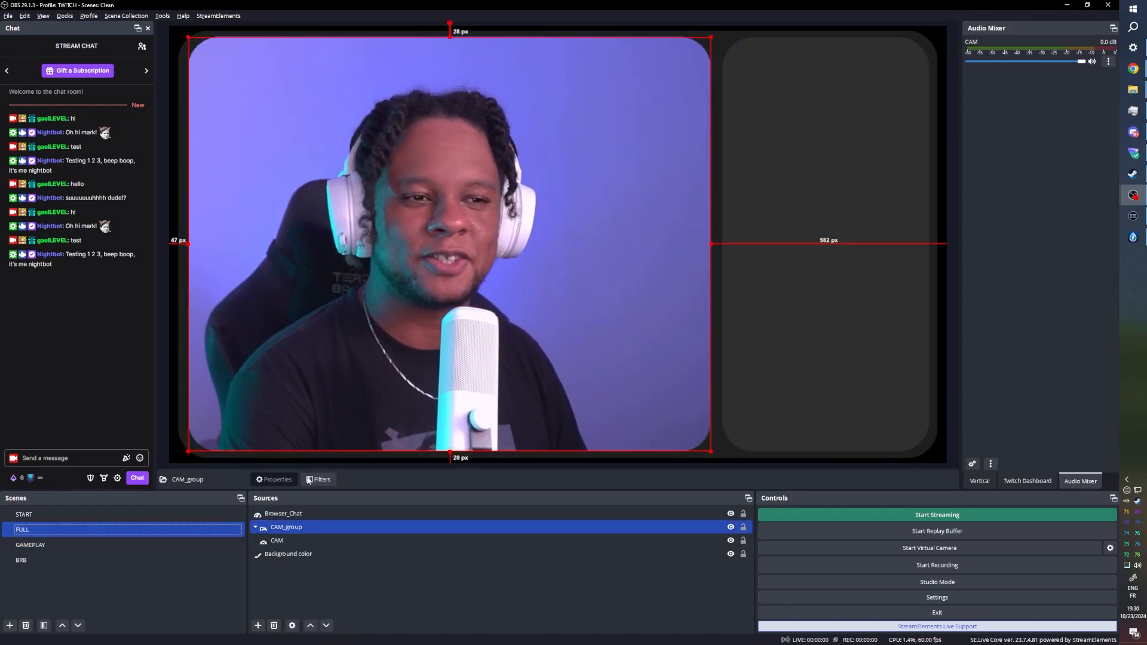
{"action": "left_click", "coordinate": [69, 458]}
{"action": "type", "text": "hi"}
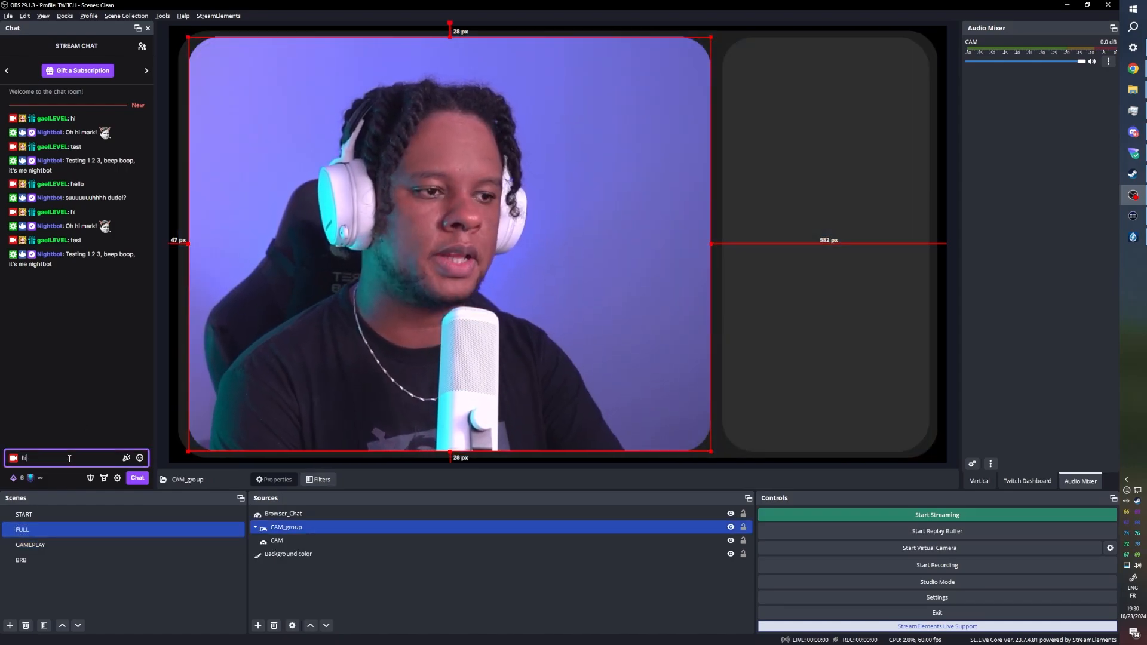
{"action": "key", "text": "Return"}
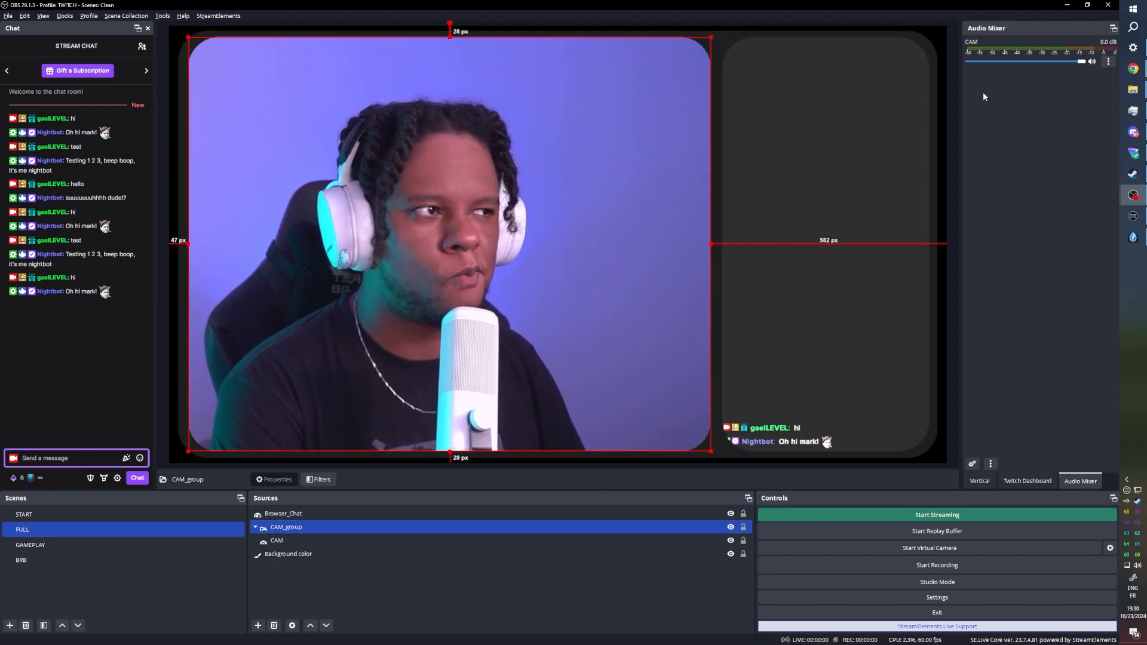
Step: Switch to Chrome, copy the private URL of the CLEAN_Chat overlay and open it in a new tab
{"action": "left_click", "coordinate": [1133, 70]}
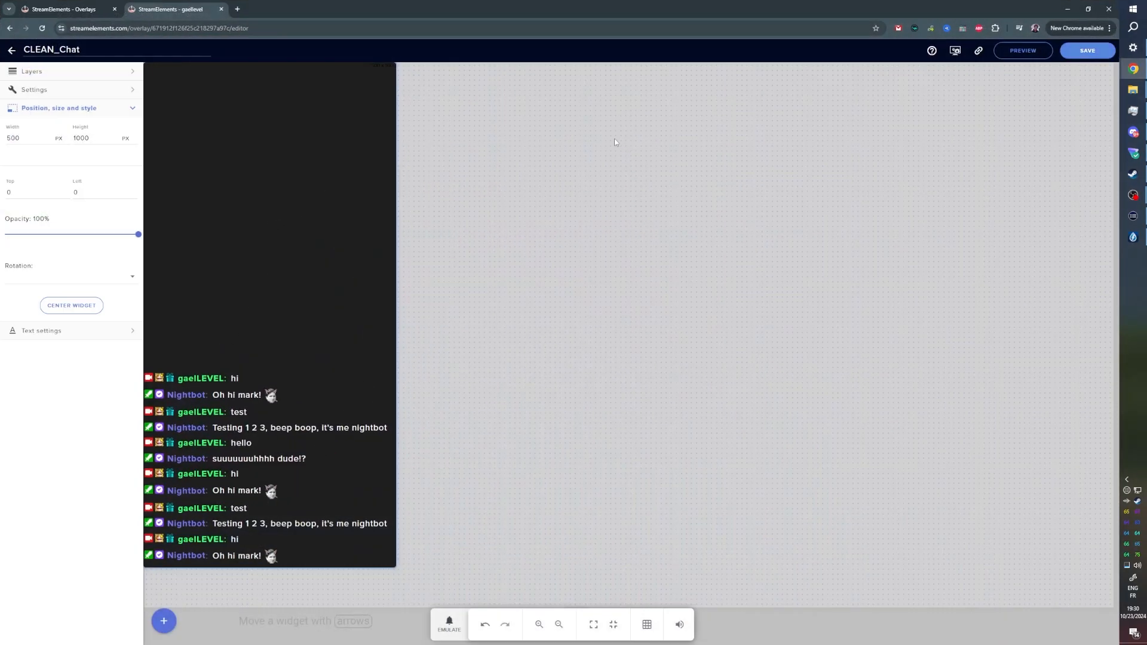
{"action": "left_click", "coordinate": [978, 53]}
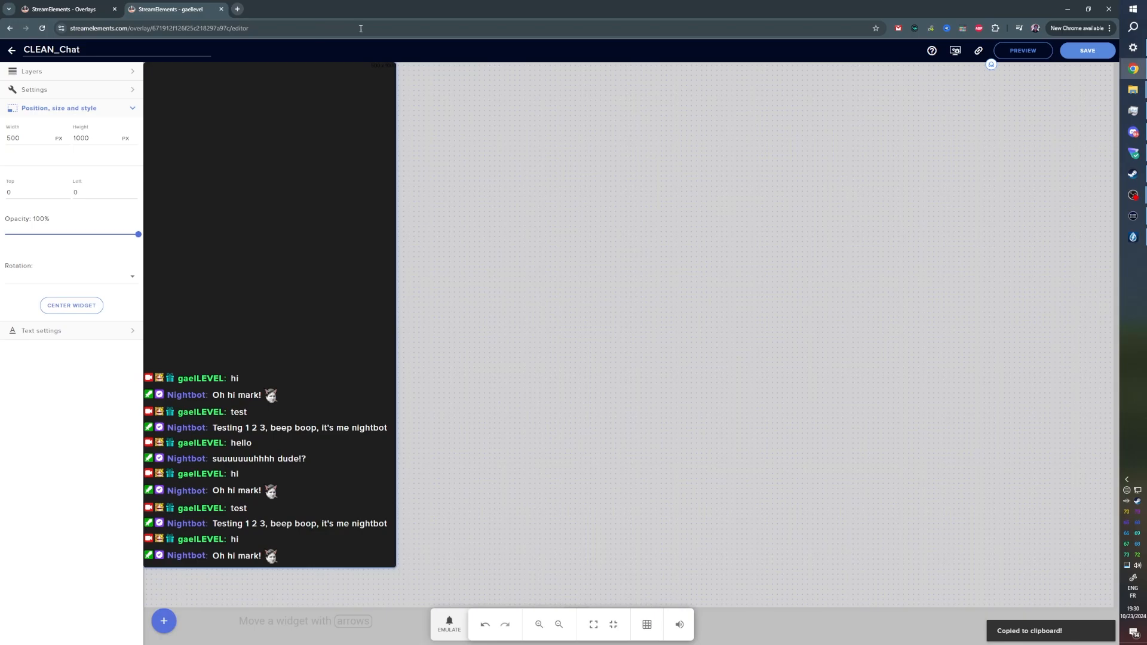
{"action": "left_click", "coordinate": [238, 10]}
{"action": "key", "text": "ctrl+v"}
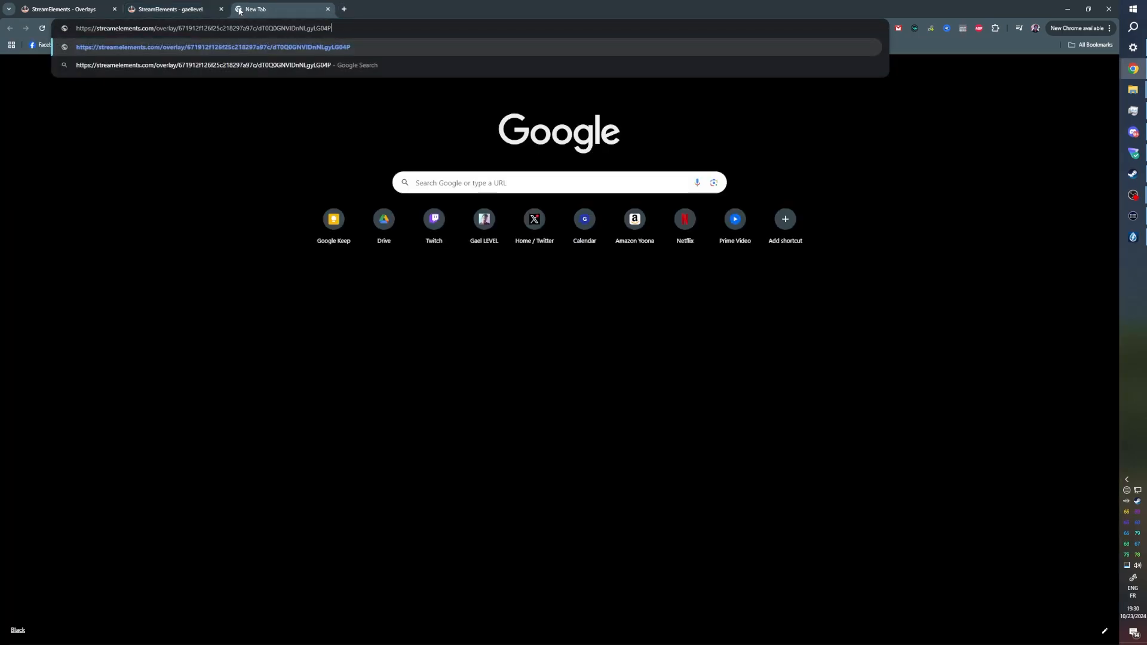
{"action": "key", "text": "Return"}
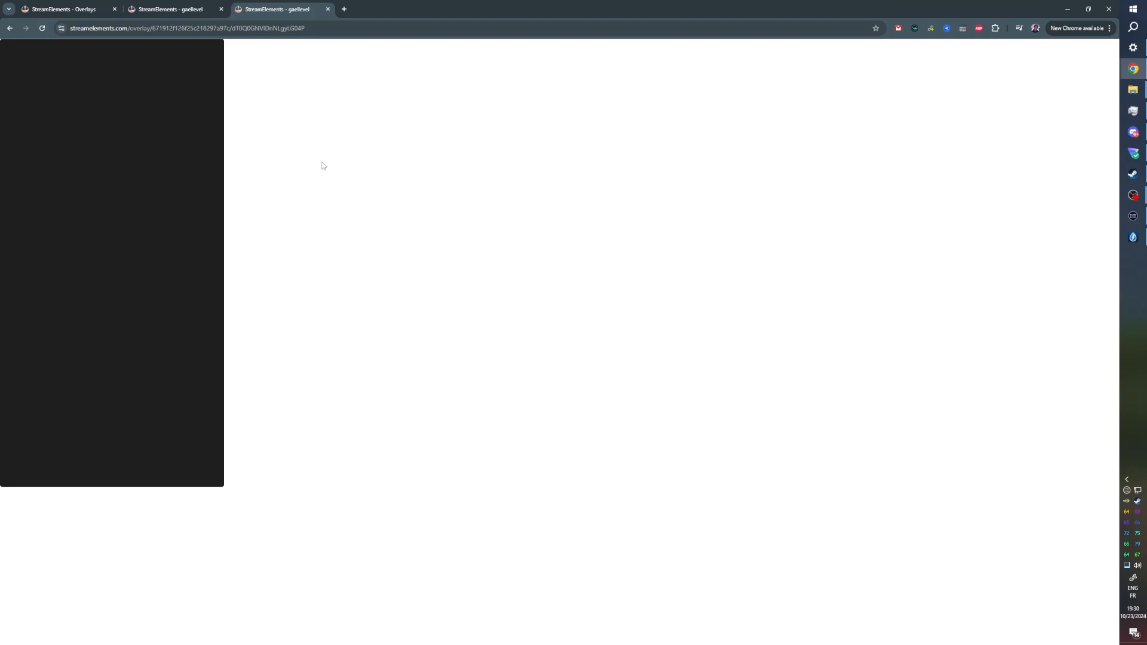
Step: Inspect the chat overlay page in the developer tools, select the twitch-chat element and copy its .twitch-chat height rule
{"action": "key", "text": "ctrl+shift+i"}
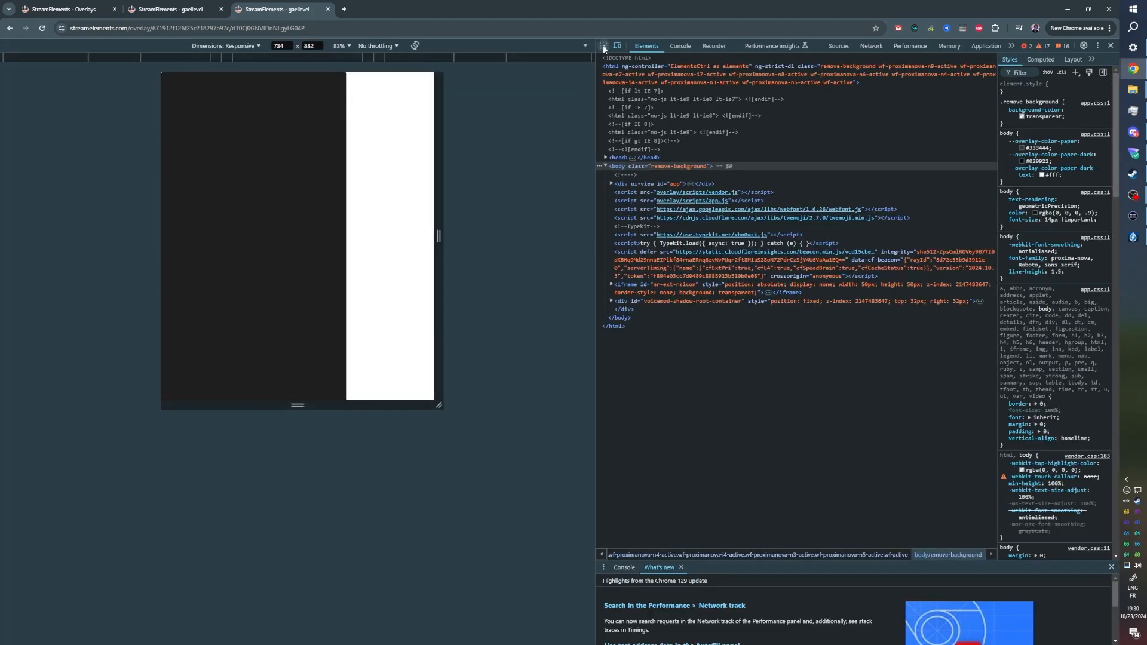
{"action": "left_click", "coordinate": [603, 46]}
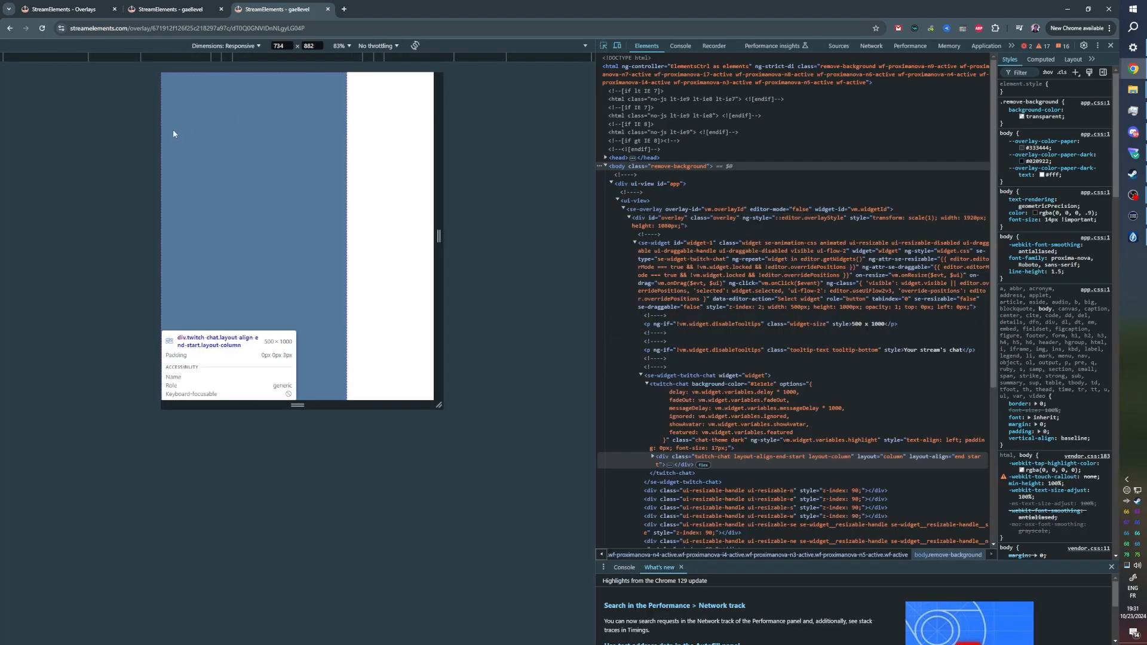
{"action": "left_click", "coordinate": [173, 130]}
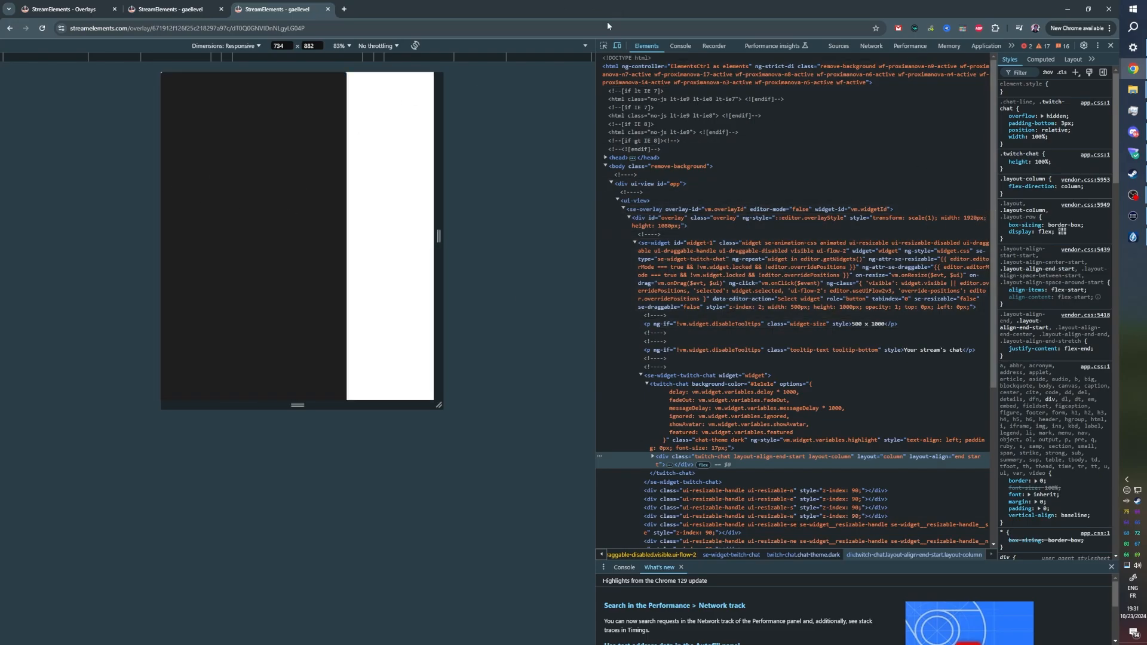
{"action": "left_click", "coordinate": [603, 46]}
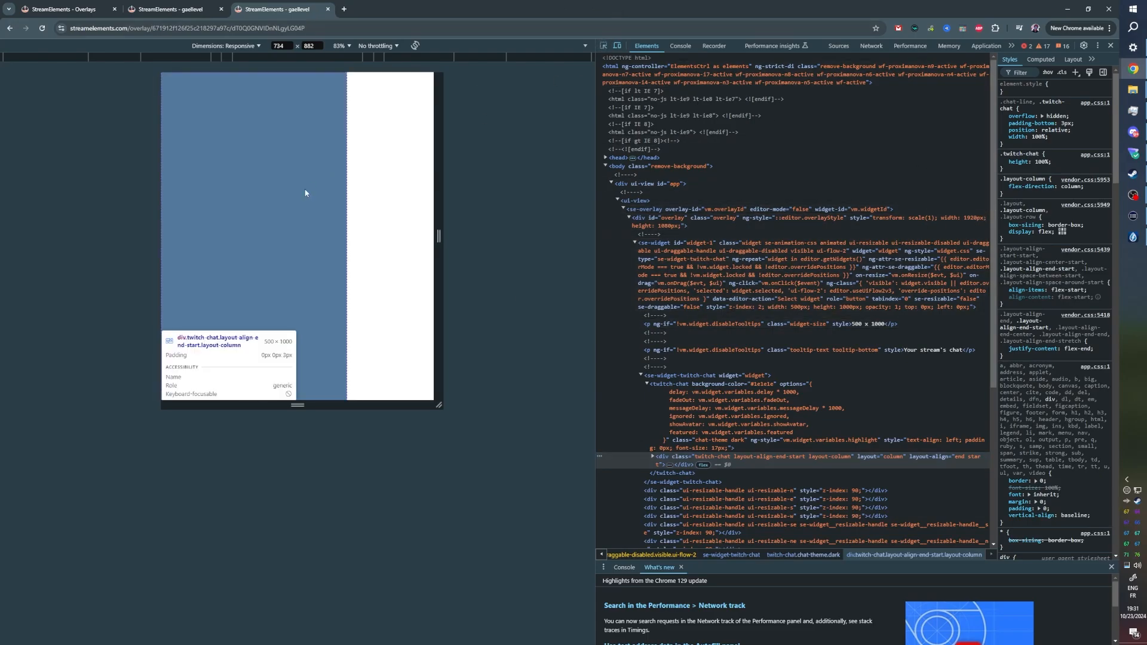
{"action": "left_click", "coordinate": [331, 126]}
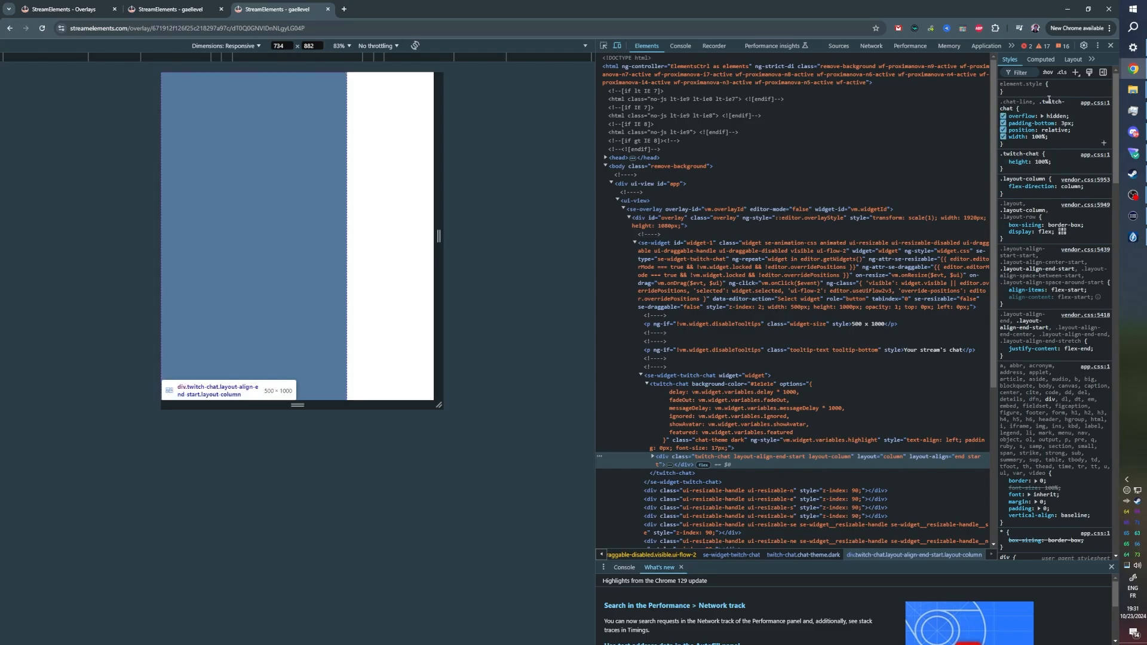
{"action": "left_click_drag", "start_coordinate": [596, 148], "coordinate": [467, 156]}
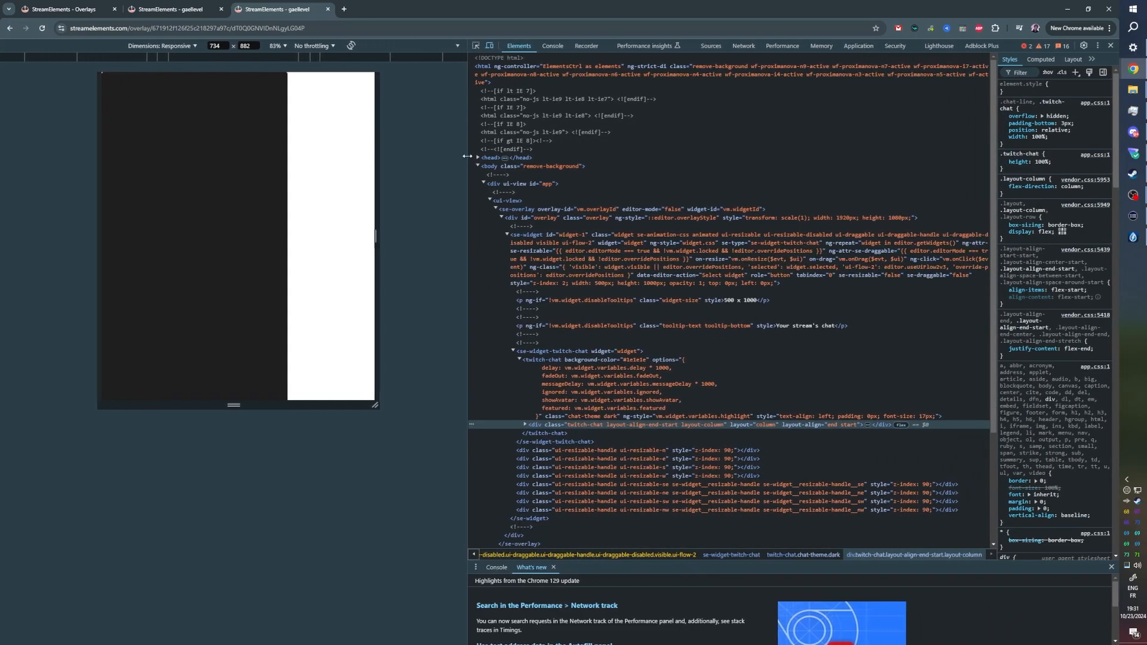
{"action": "left_click_drag", "start_coordinate": [993, 179], "coordinate": [772, 182]}
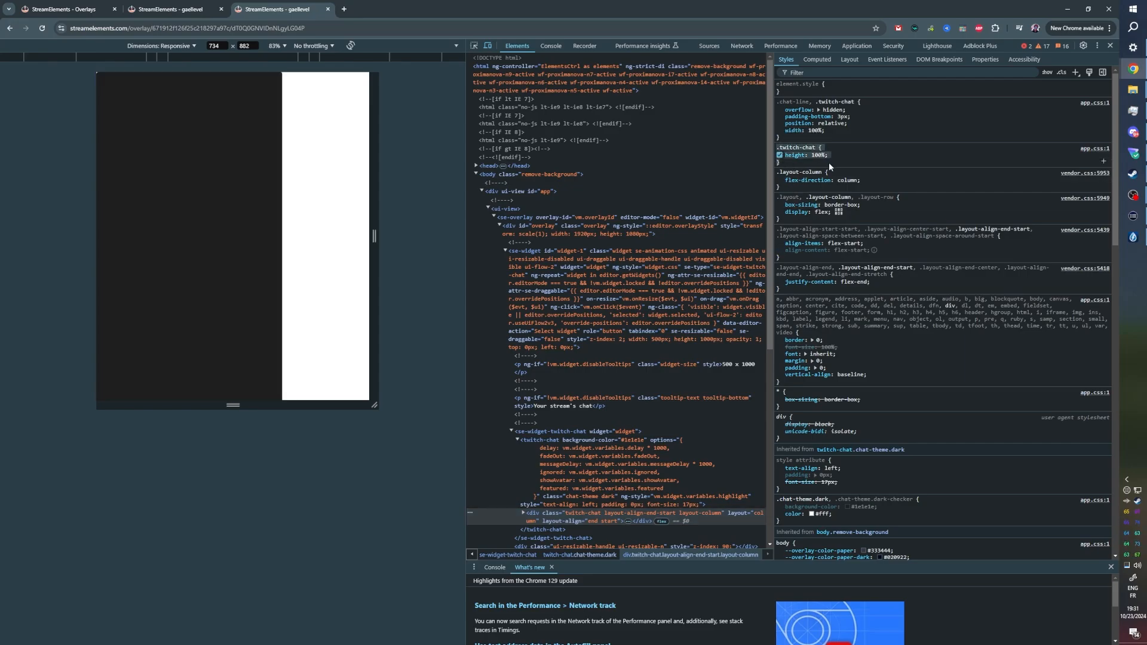
Step: Switch to OBS, paste the .twitch-chat rule into Browser_Chat's custom CSS and set its height to 50%
{"action": "mouse_move", "coordinate": [1133, 196]}
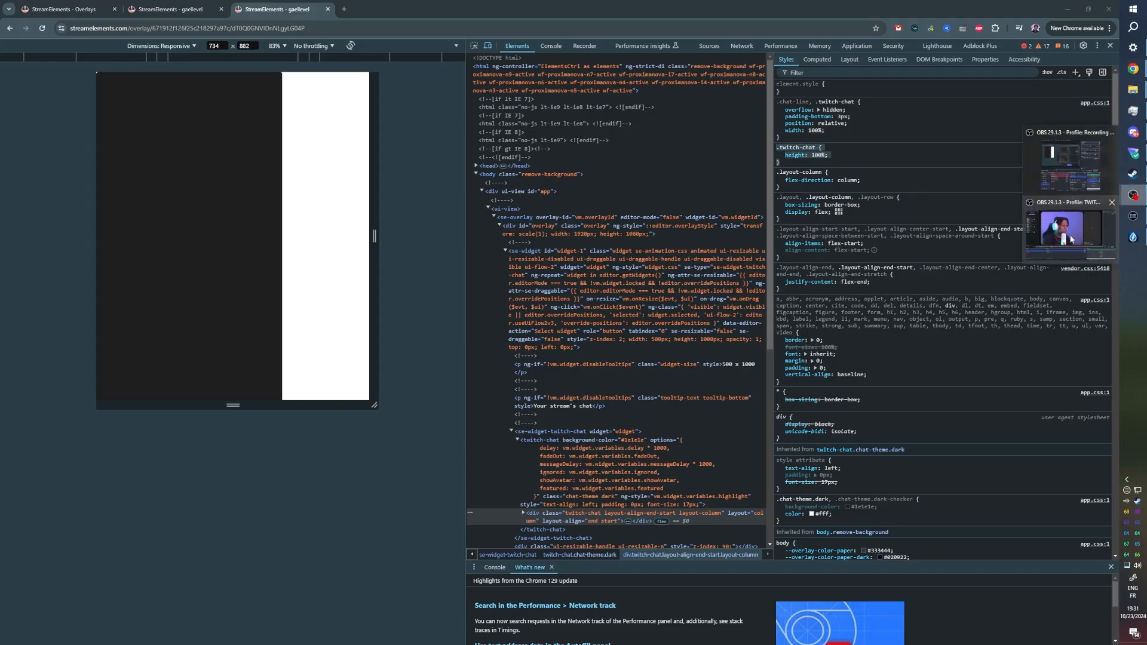
{"action": "left_click", "coordinate": [1071, 239]}
{"action": "double_click", "coordinate": [293, 516]}
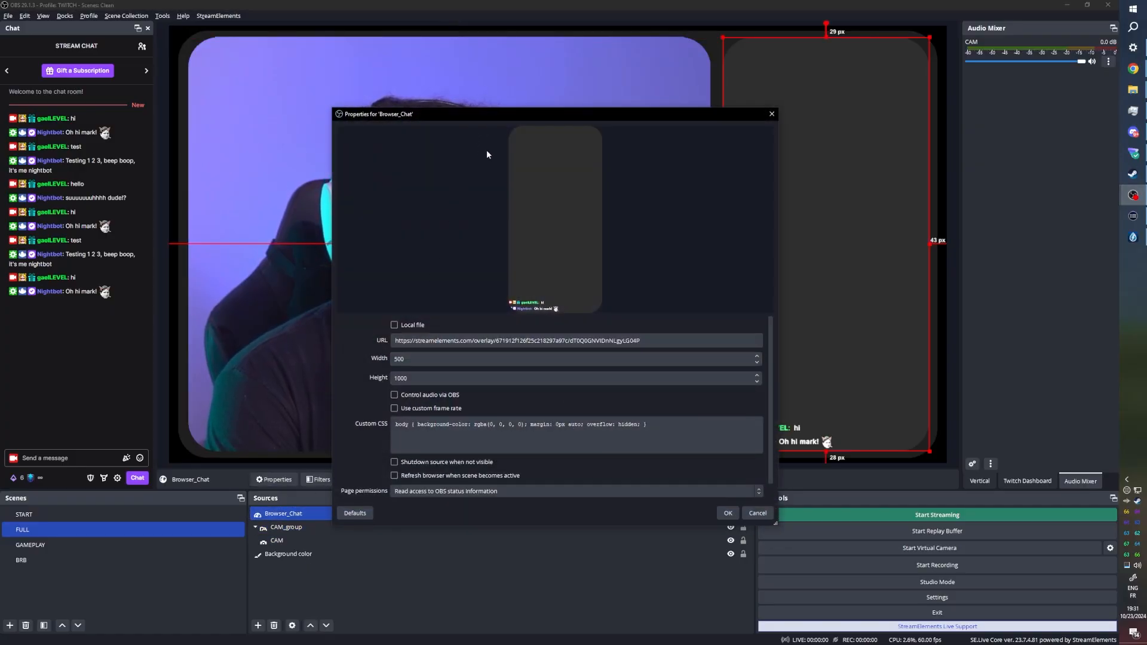
{"action": "left_click_drag", "start_coordinate": [454, 314], "coordinate": [471, 167]}
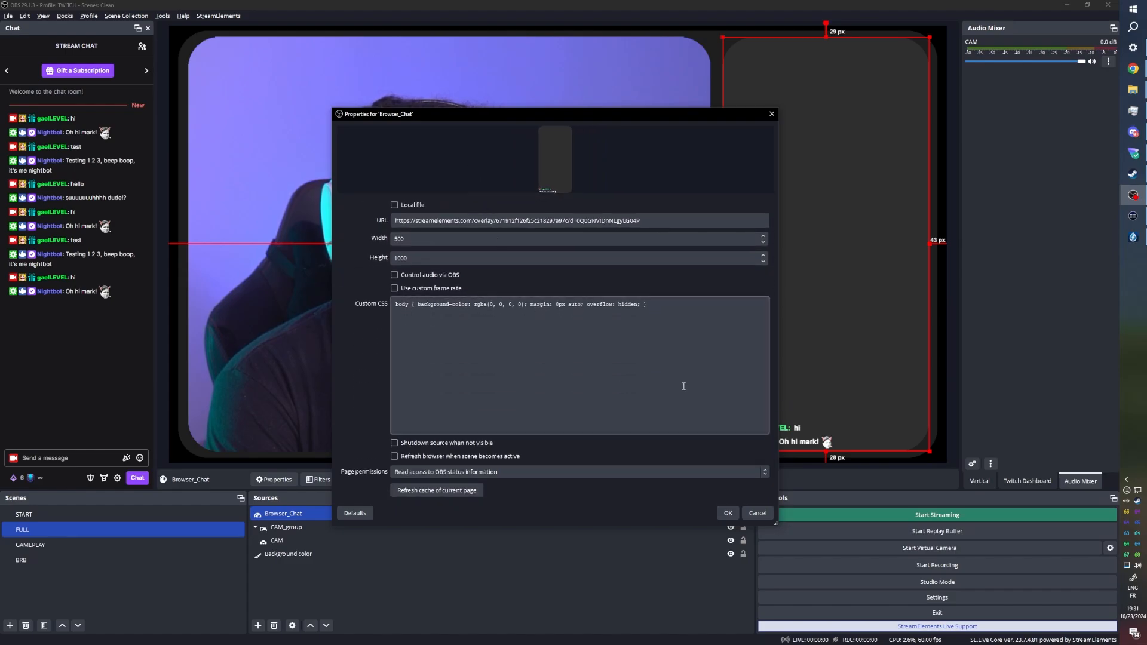
{"action": "left_click", "coordinate": [636, 347]}
{"action": "key", "text": "ctrl+v"}
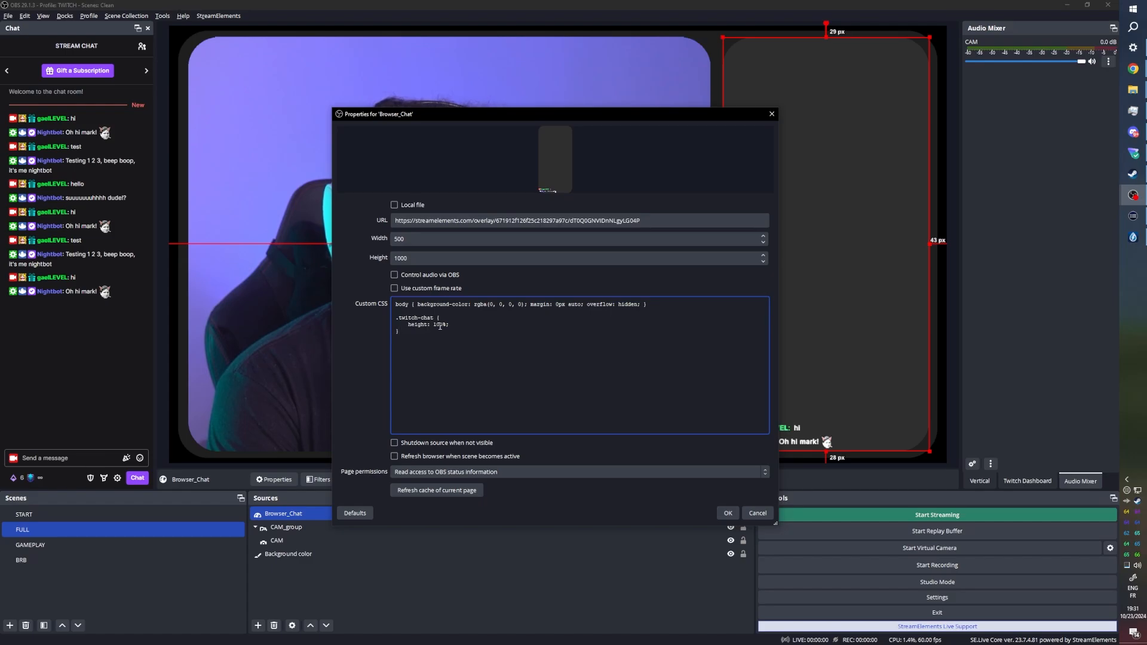
{"action": "type", "text": "5"}
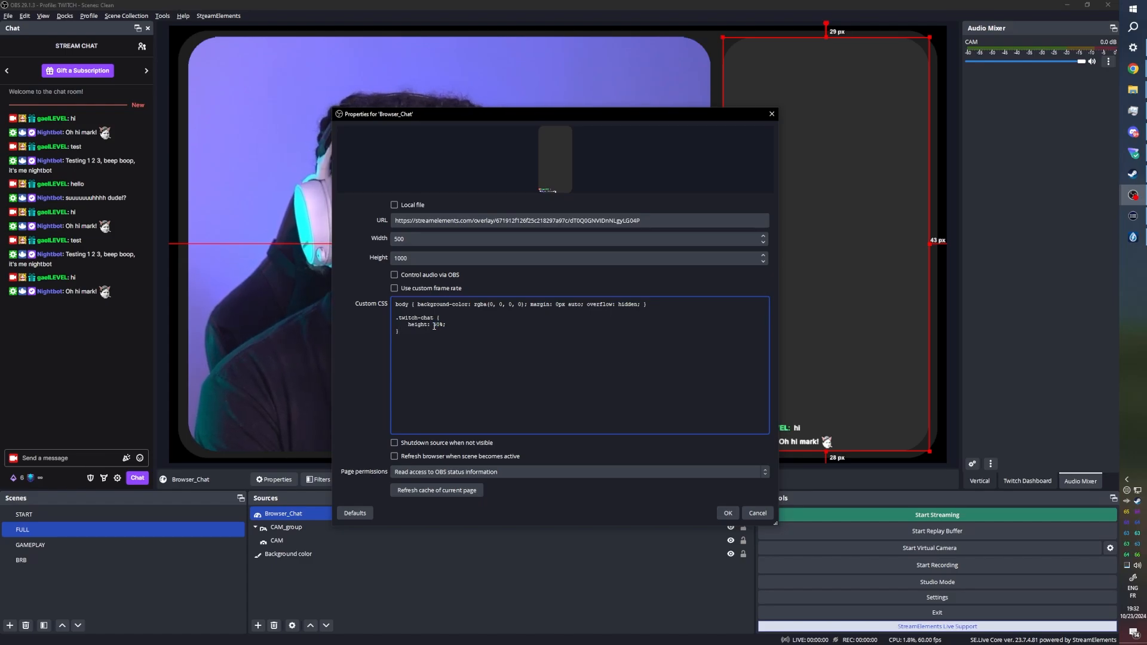
{"action": "left_click", "coordinate": [728, 513]}
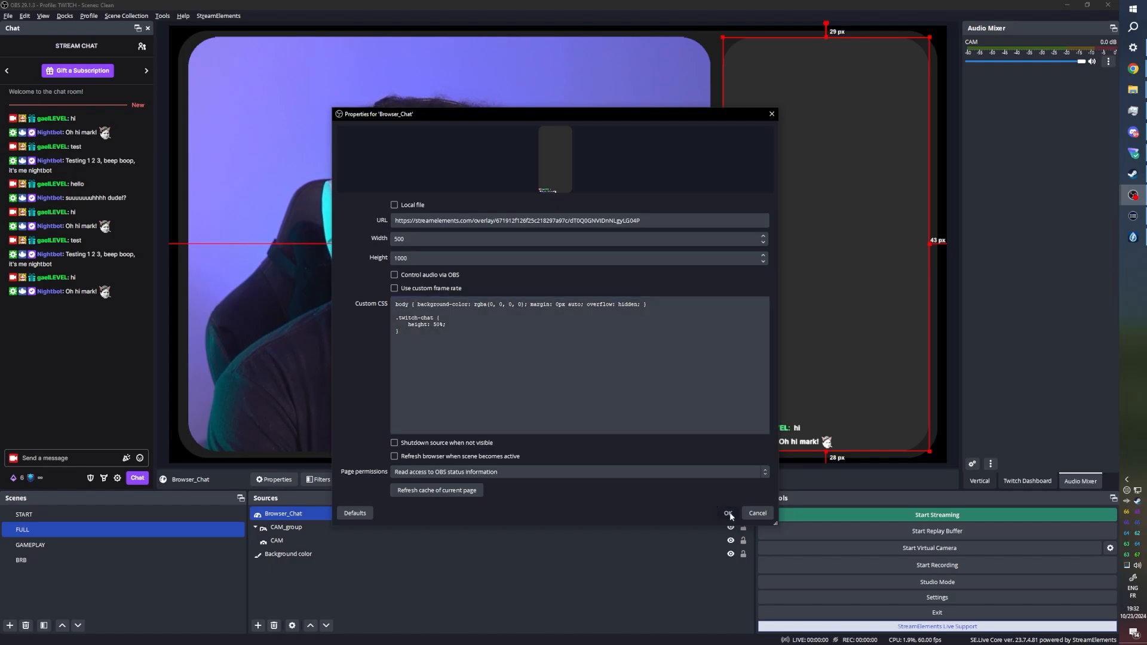
Step: Send the test messages "hi" and "test" in the stream chat to check the overlay's message position
{"action": "left_click", "coordinate": [52, 457]}
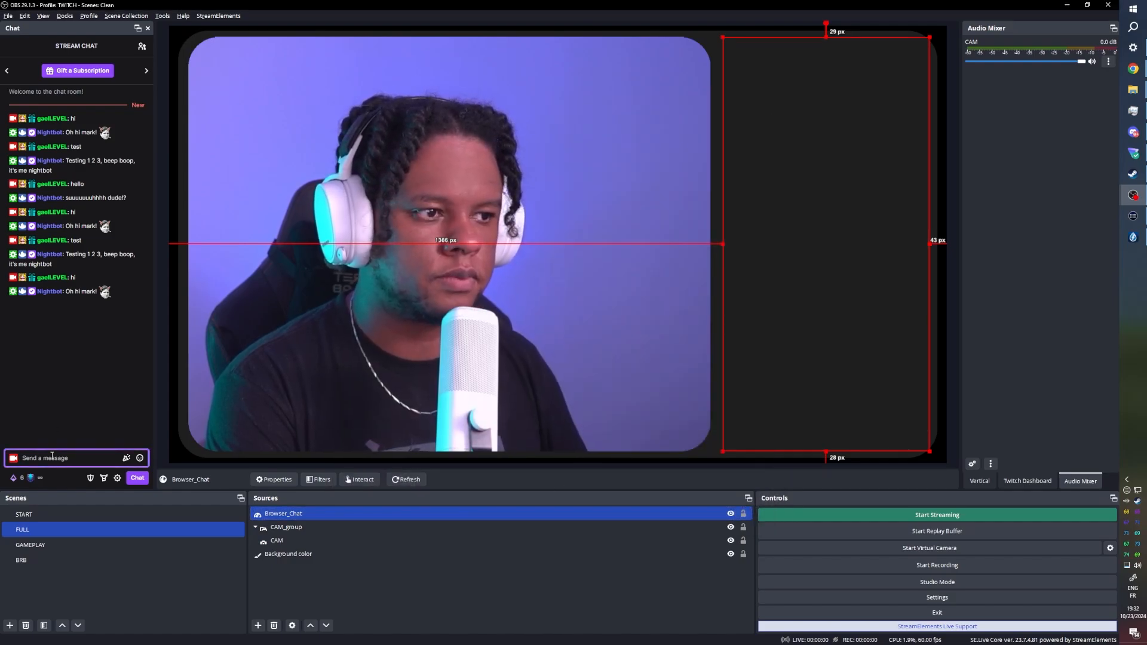
{"action": "type", "text": "hi"}
{"action": "key", "text": "Return"}
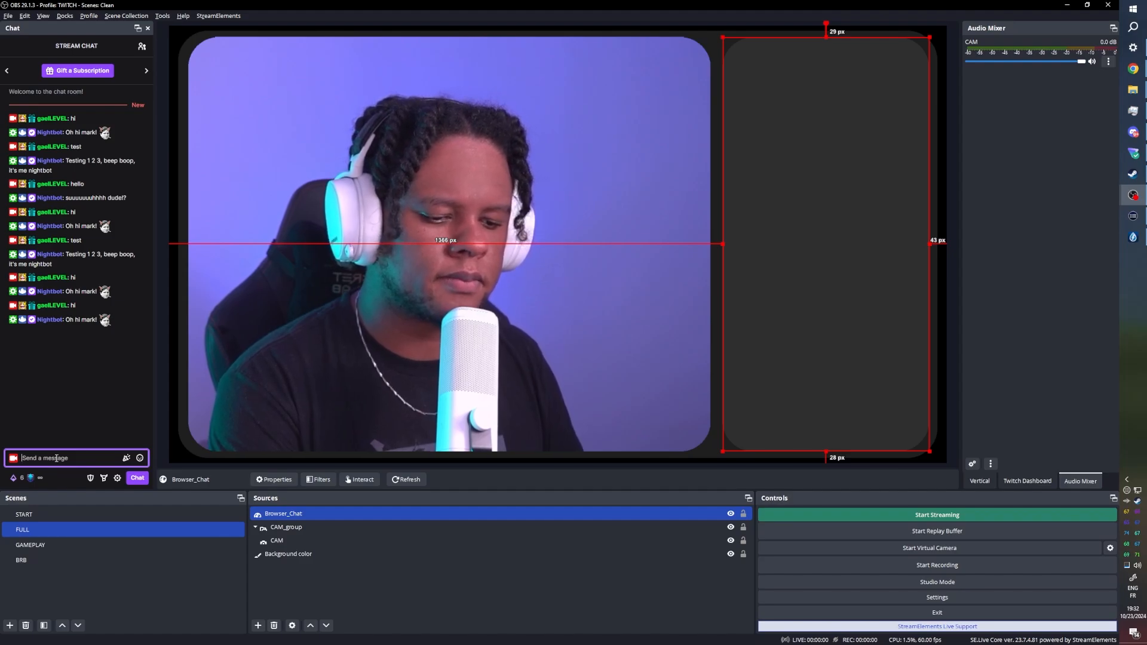
{"action": "type", "text": "test"}
{"action": "key", "text": "Return"}
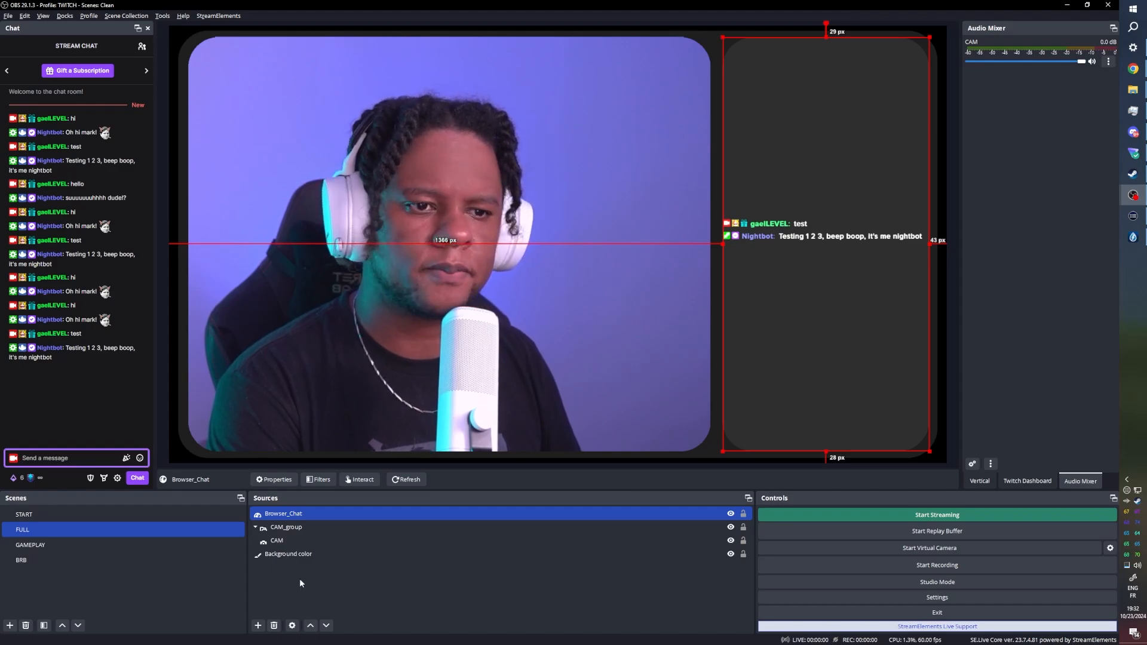
Step: Set the .twitch-chat height to 95% in Browser_Chat's custom CSS and apply it
{"action": "double_click", "coordinate": [294, 515]}
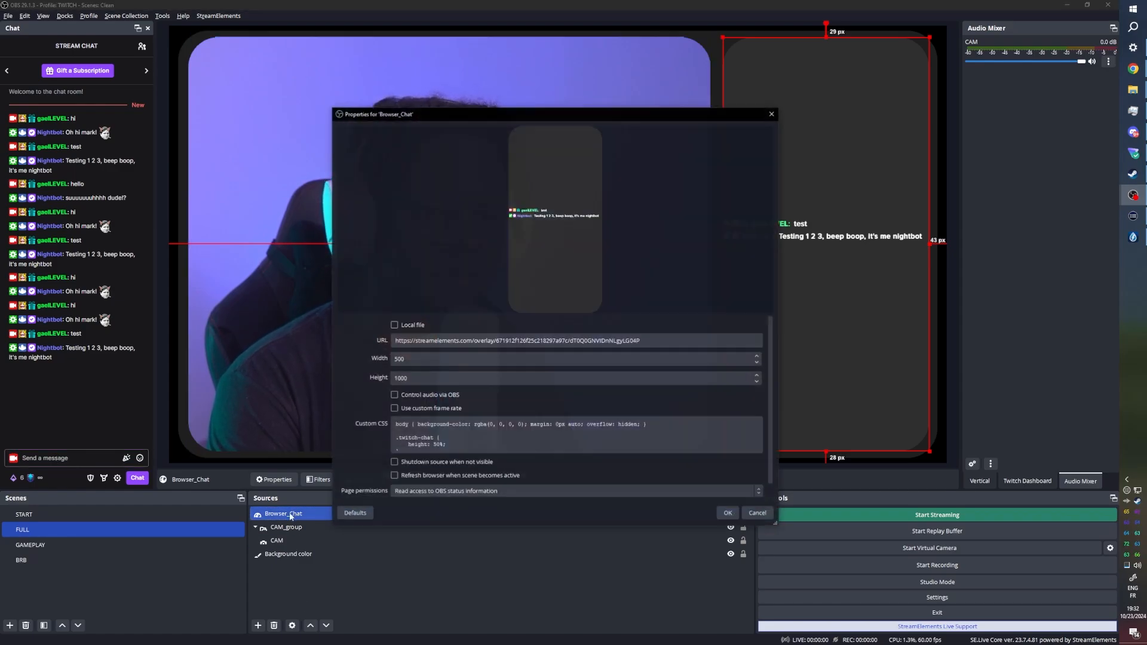
{"action": "left_click", "coordinate": [436, 446]}
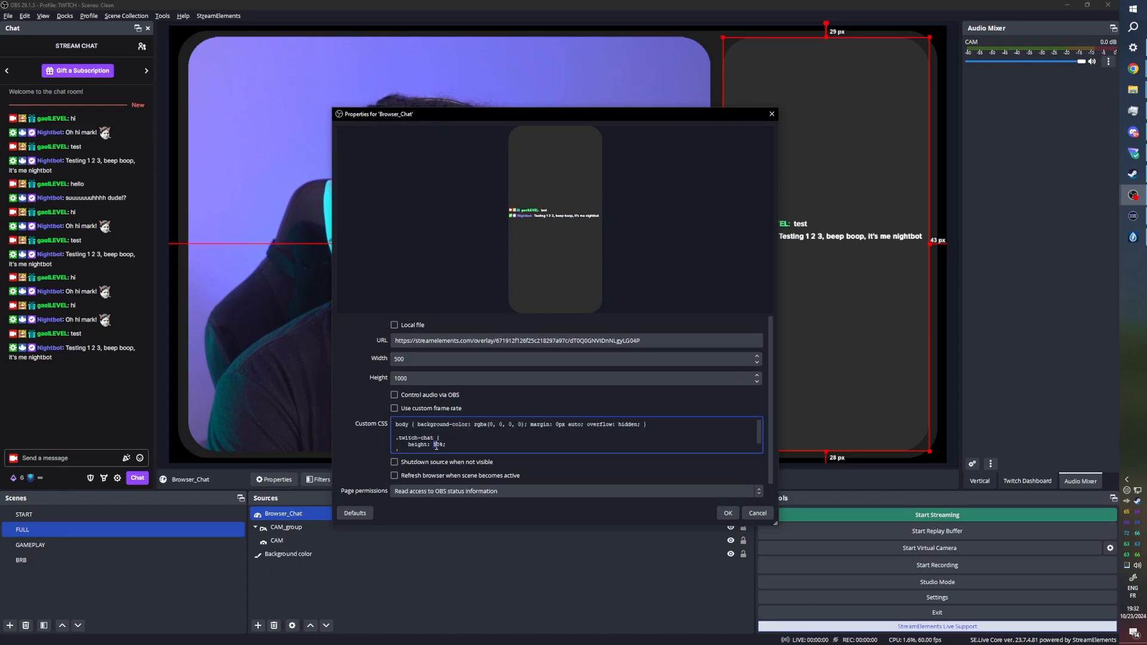
{"action": "type", "text": "9"}
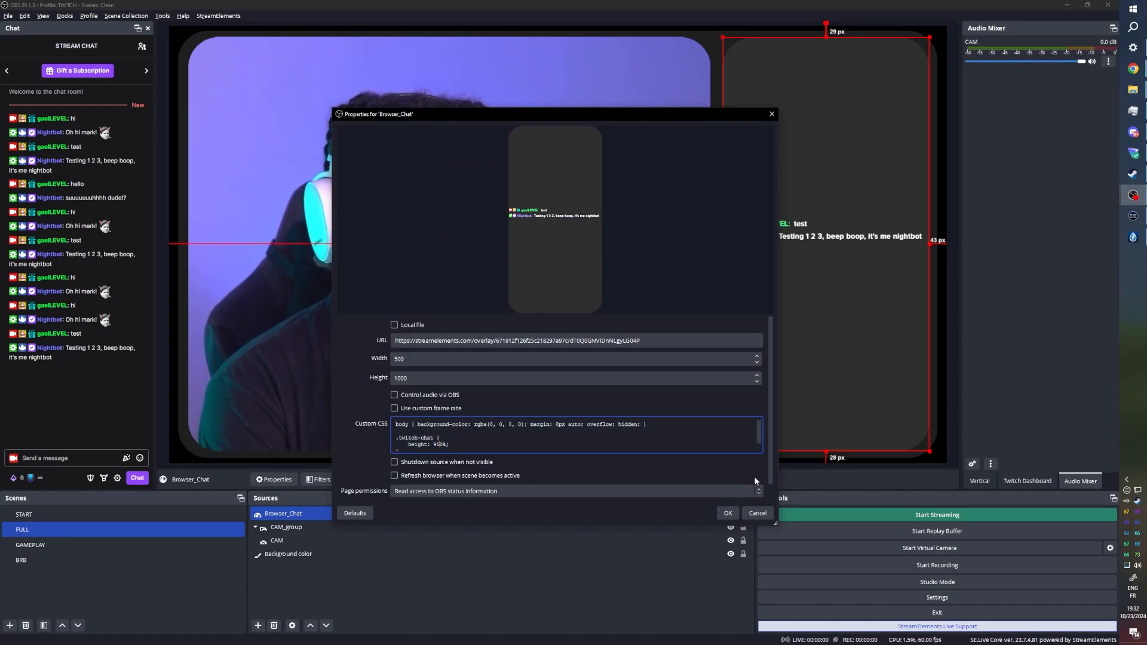
{"action": "key", "text": "Delete"}
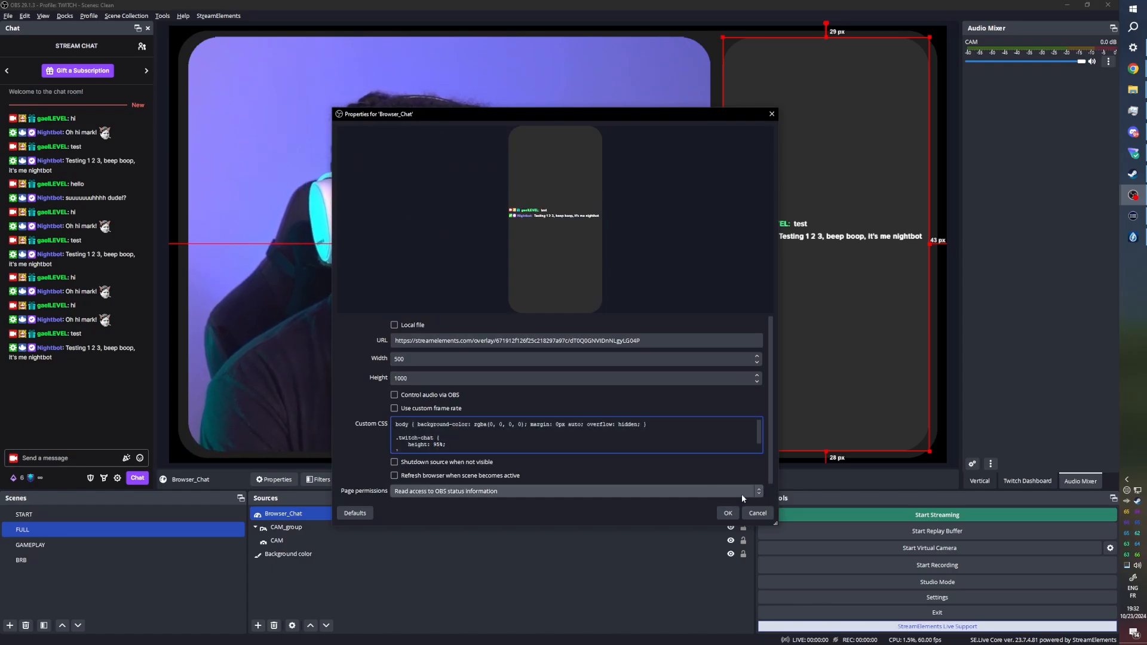
{"action": "left_click", "coordinate": [729, 513]}
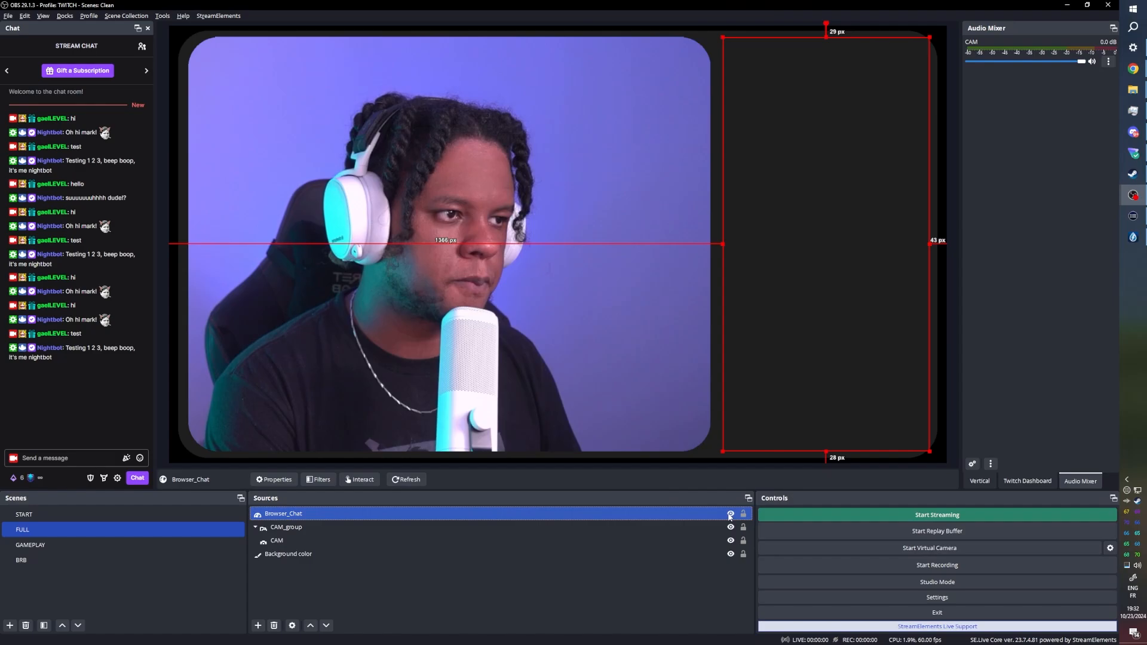
Step: Send the test messages "test", "hi" and "hello" in the stream chat to check the adjusted overlay
{"action": "left_click", "coordinate": [55, 458]}
{"action": "type", "text": "t"}
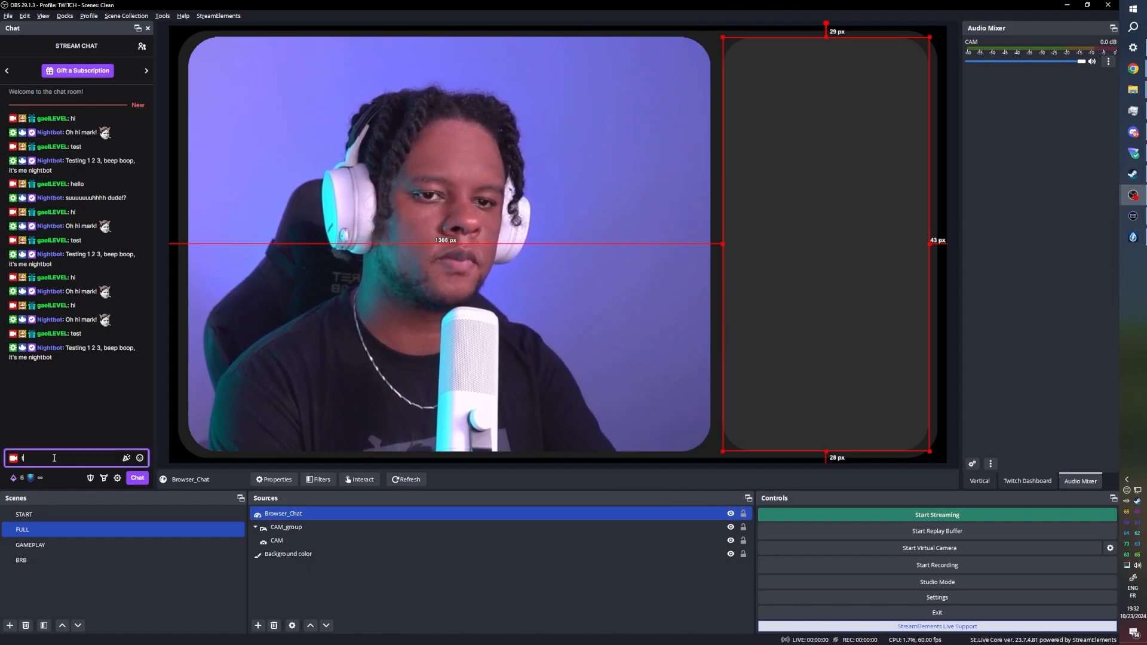
{"action": "type", "text": "est"}
{"action": "key", "text": "Return"}
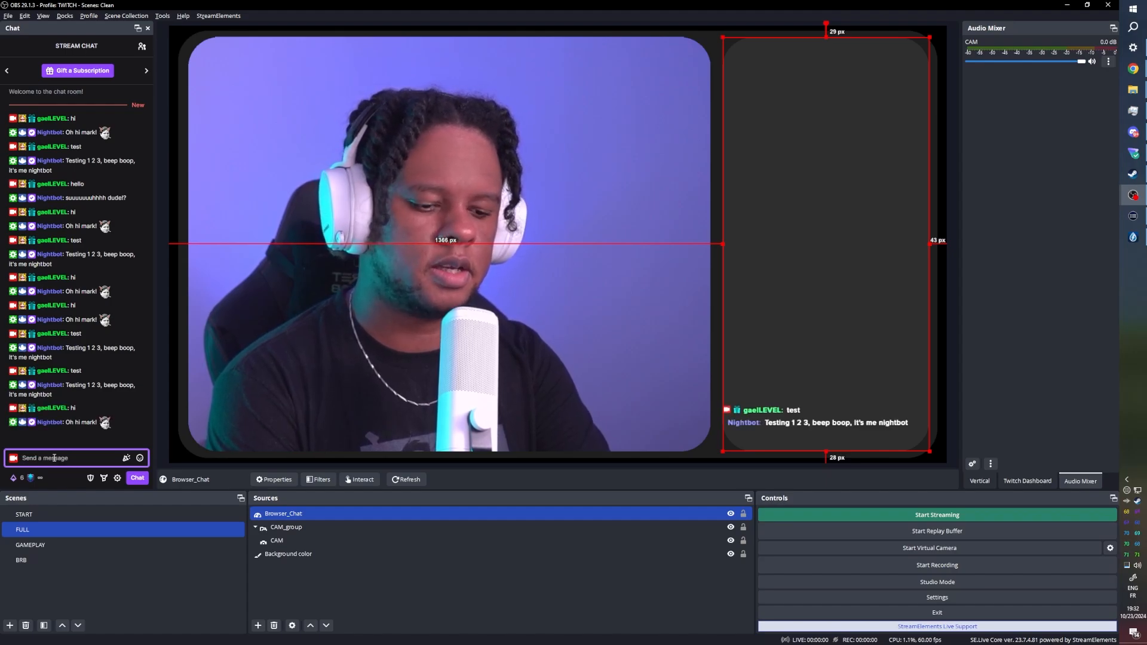
{"action": "type", "text": "hello"}
{"action": "key", "text": "Return"}
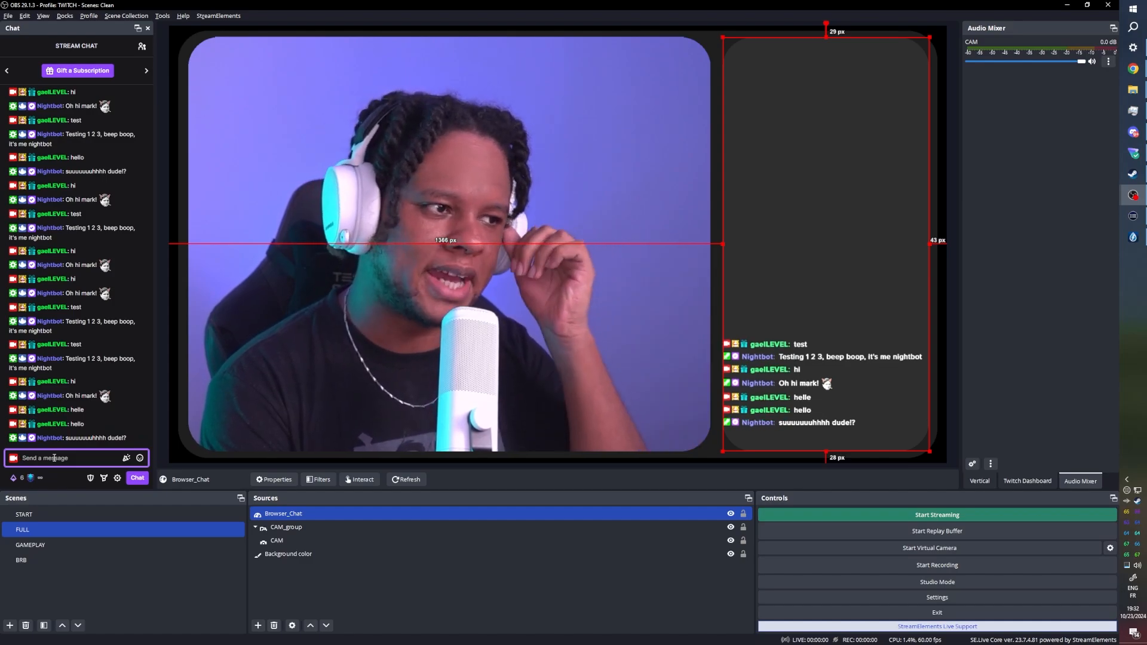
Step: Set Browser_Chat's Color Correction filter to gamma -0.40, contrast 0.08 and brightness 0.0197 to match the background color
{"action": "left_click", "coordinate": [318, 480]}
{"action": "left_click_drag", "start_coordinate": [498, 155], "coordinate": [402, 74]}
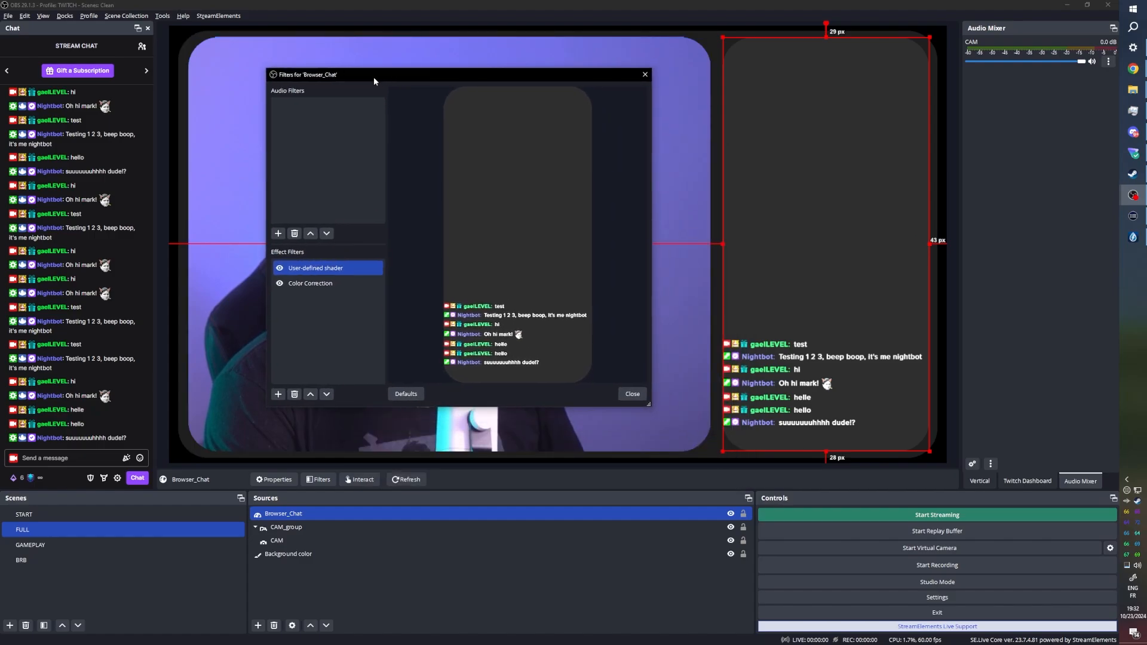
{"action": "left_click", "coordinate": [301, 285]}
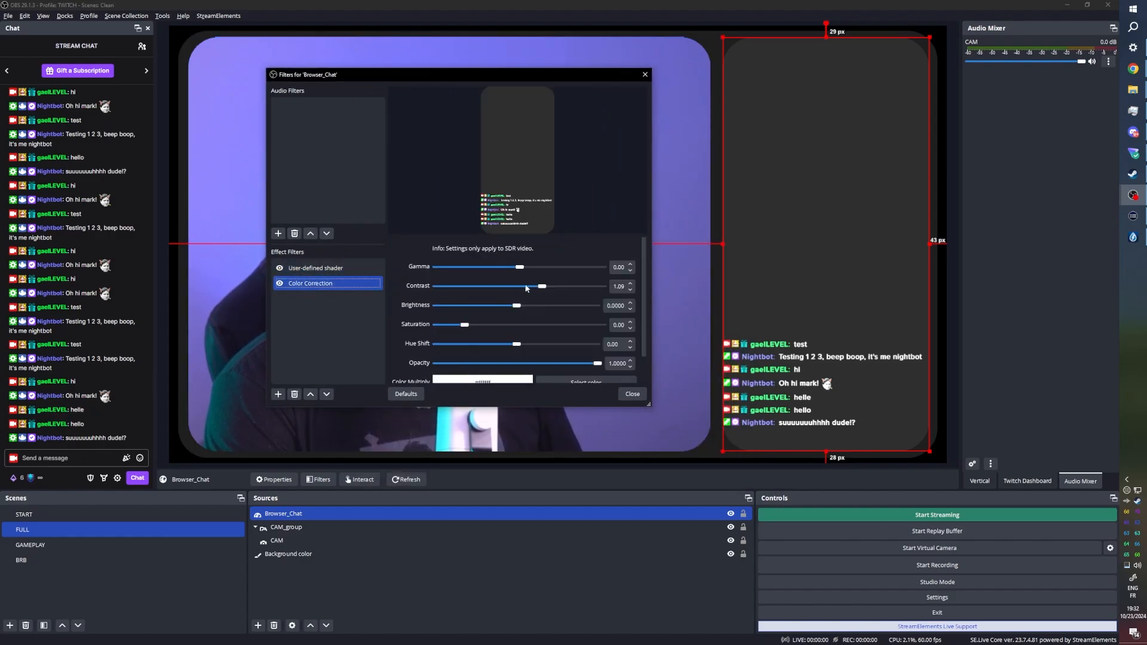
{"action": "left_click_drag", "start_coordinate": [544, 287], "coordinate": [518, 310]}
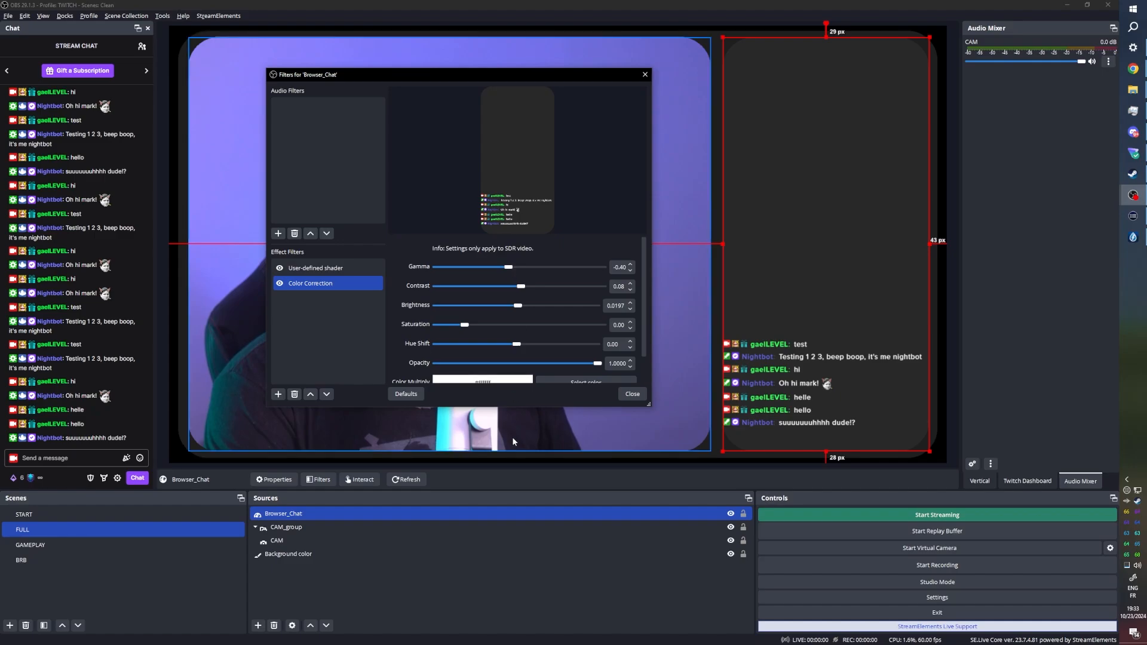
{"action": "left_click", "coordinate": [633, 394]}
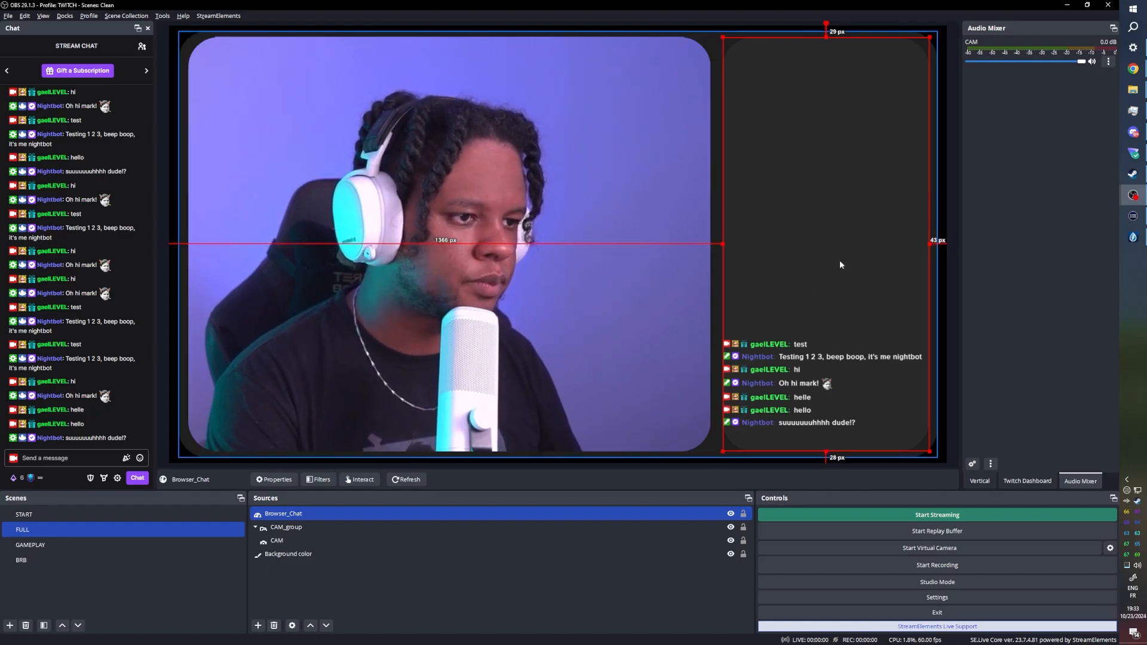
{"action": "left_click", "coordinate": [273, 554]}
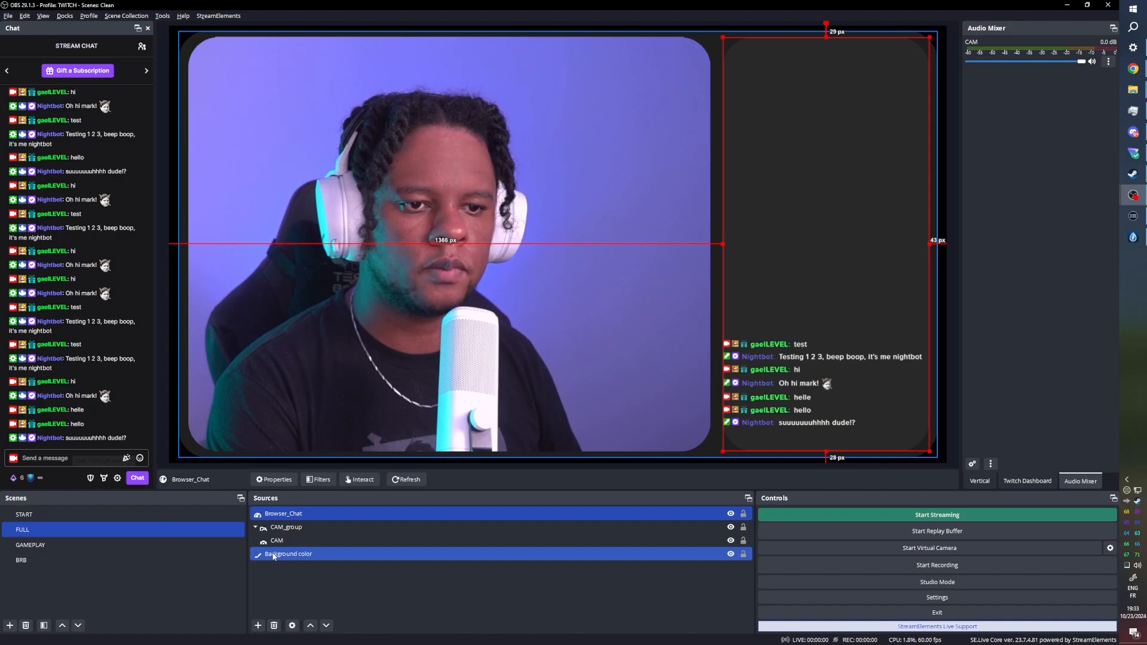
Step: Add "padding: 10px;" to the .twitch-chat rule in Browser_Chat's custom CSS and apply it
{"action": "double_click", "coordinate": [307, 517]}
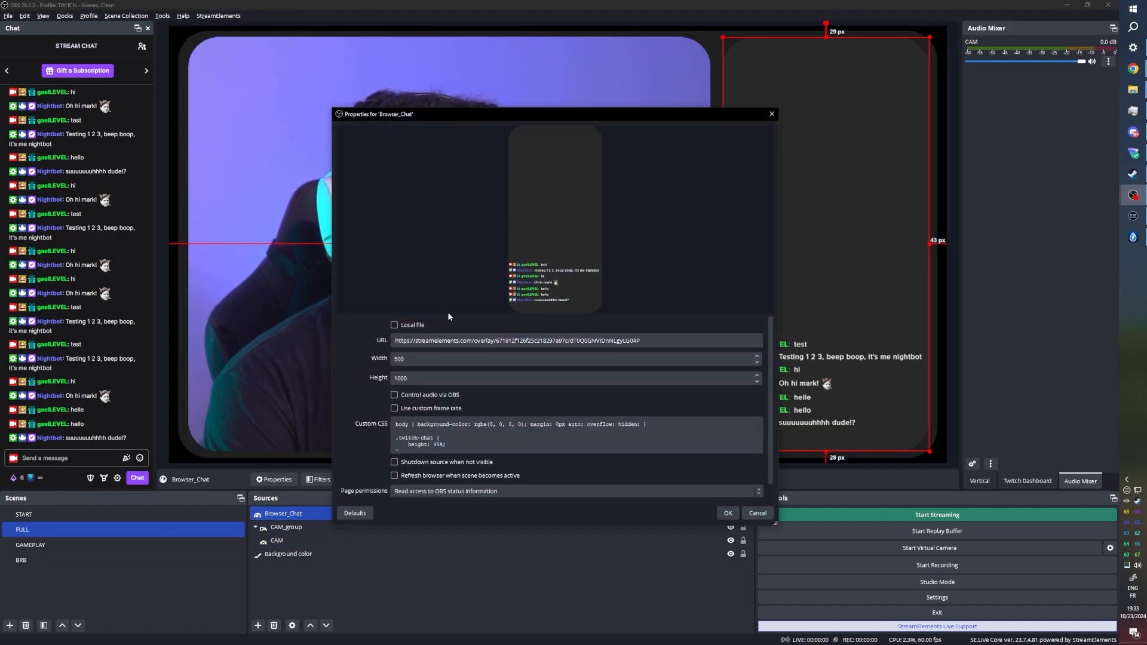
{"action": "left_click_drag", "start_coordinate": [447, 311], "coordinate": [452, 231]}
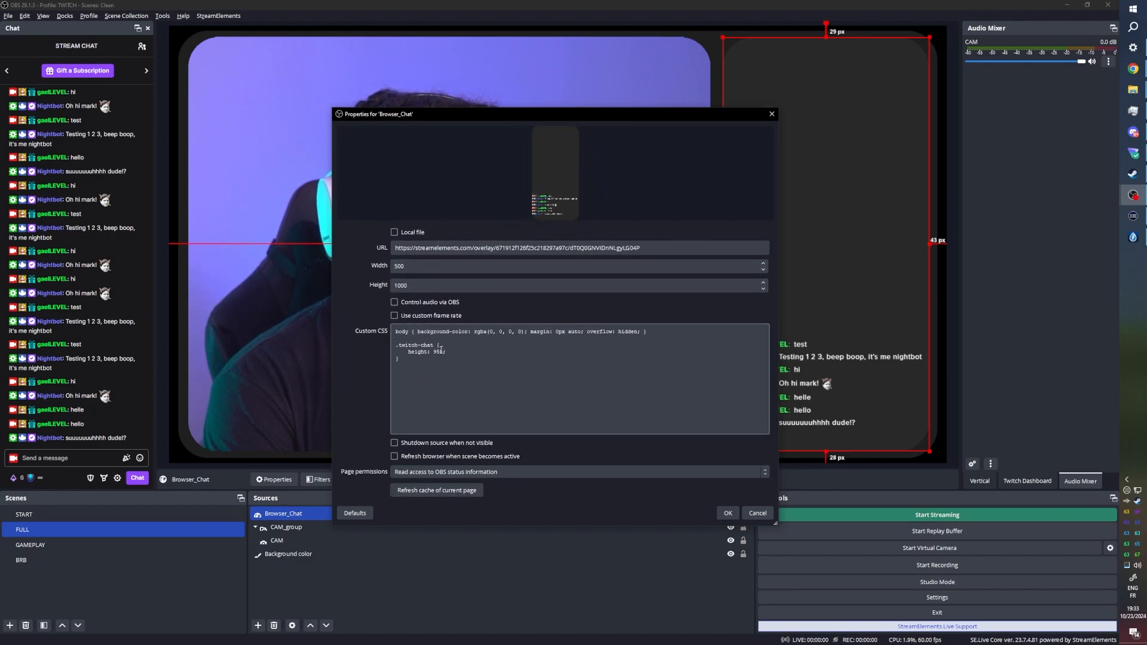
{"action": "left_click", "coordinate": [461, 346]}
{"action": "key", "text": "Return"}
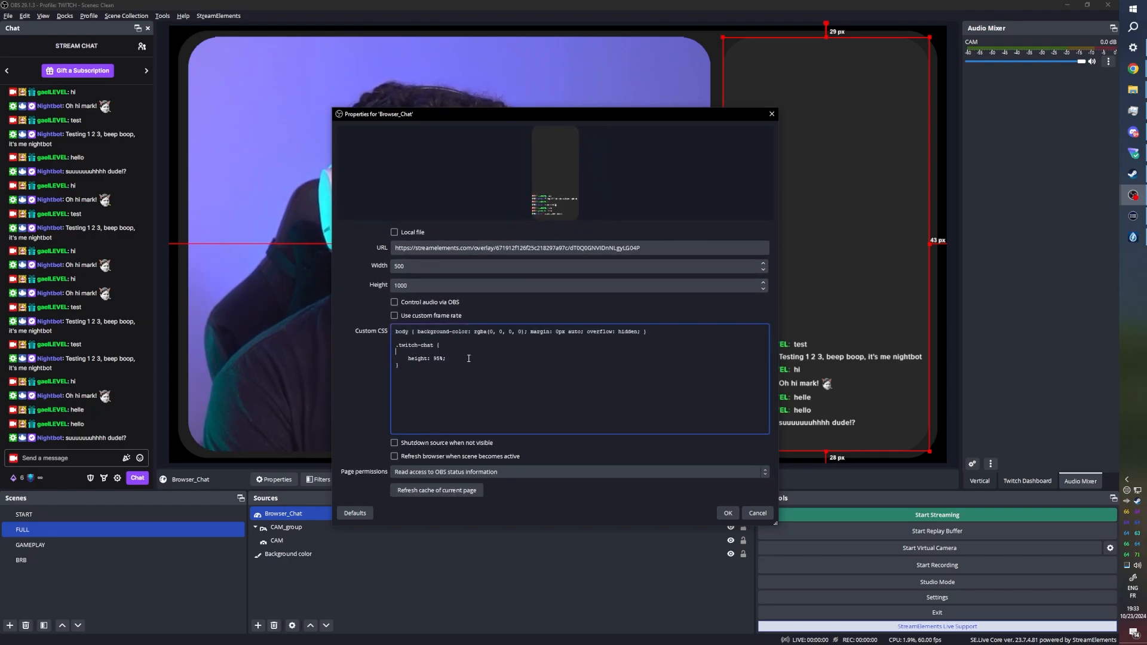
{"action": "type", "text": "padding: 10px;"}
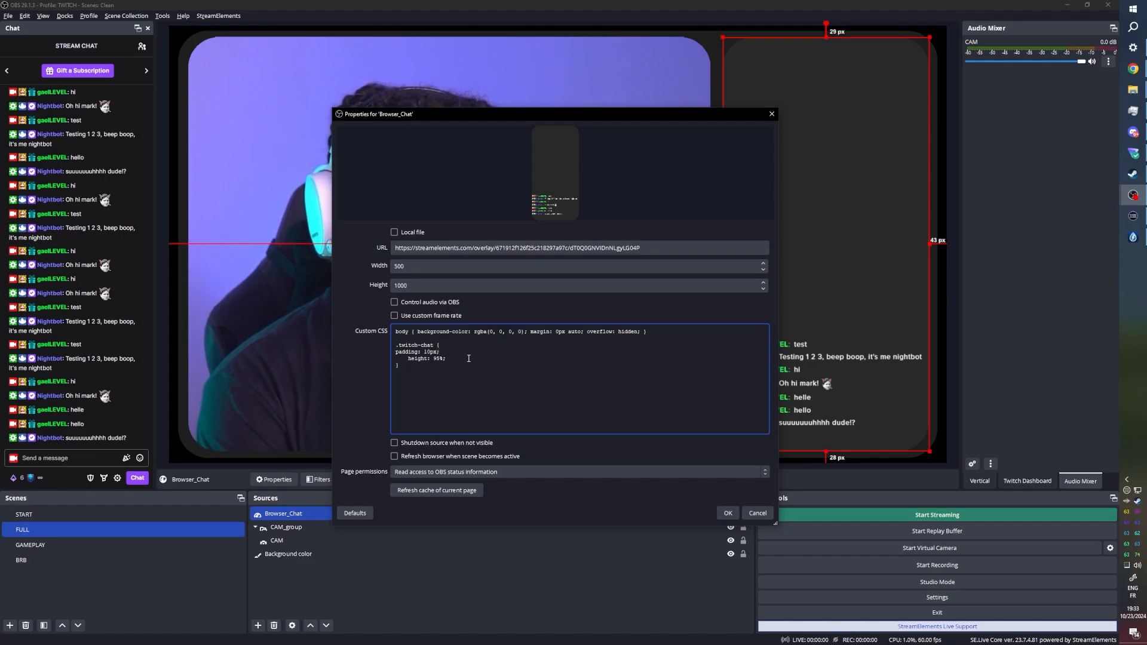
{"action": "left_click", "coordinate": [726, 513]}
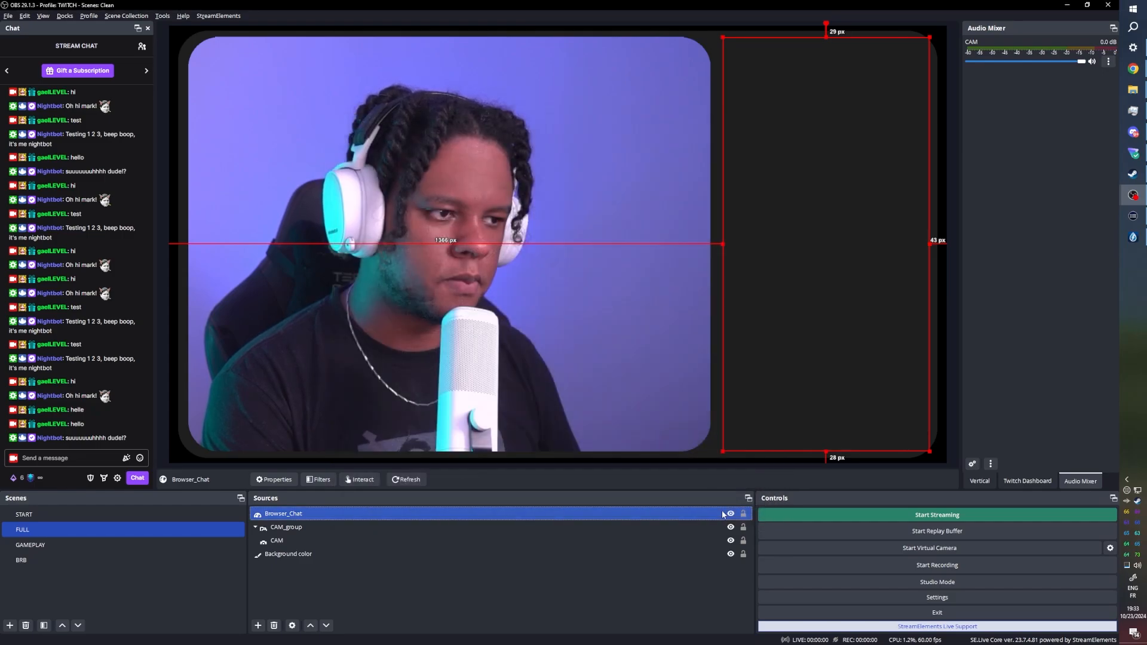
Step: Send the command "!8ball" in the stream chat to check the padded chat overlay
{"action": "left_click", "coordinate": [55, 462]}
{"action": "type", "text": "!"}
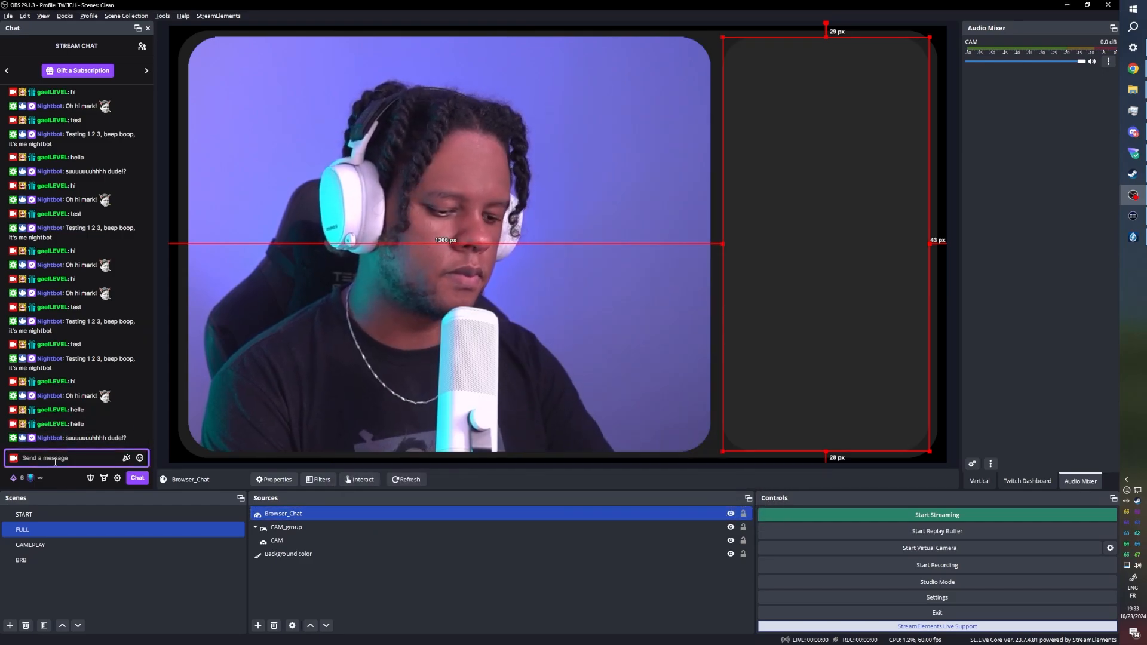
{"action": "type", "text": "8bal"}
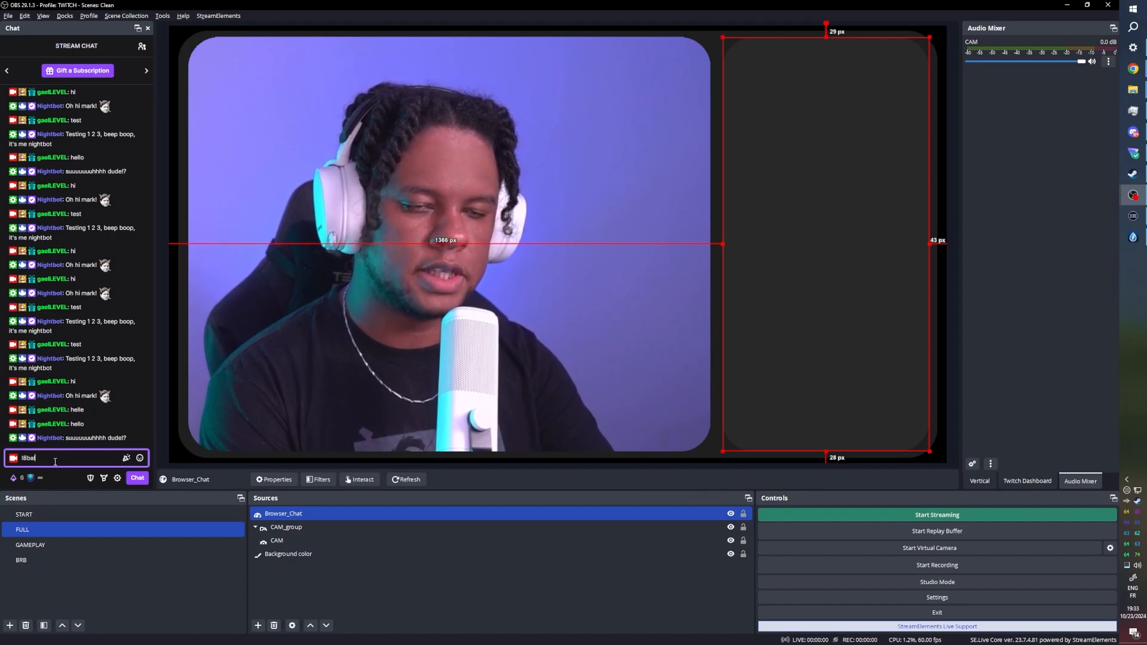
{"action": "type", "text": "l"}
{"action": "key", "text": "Return"}
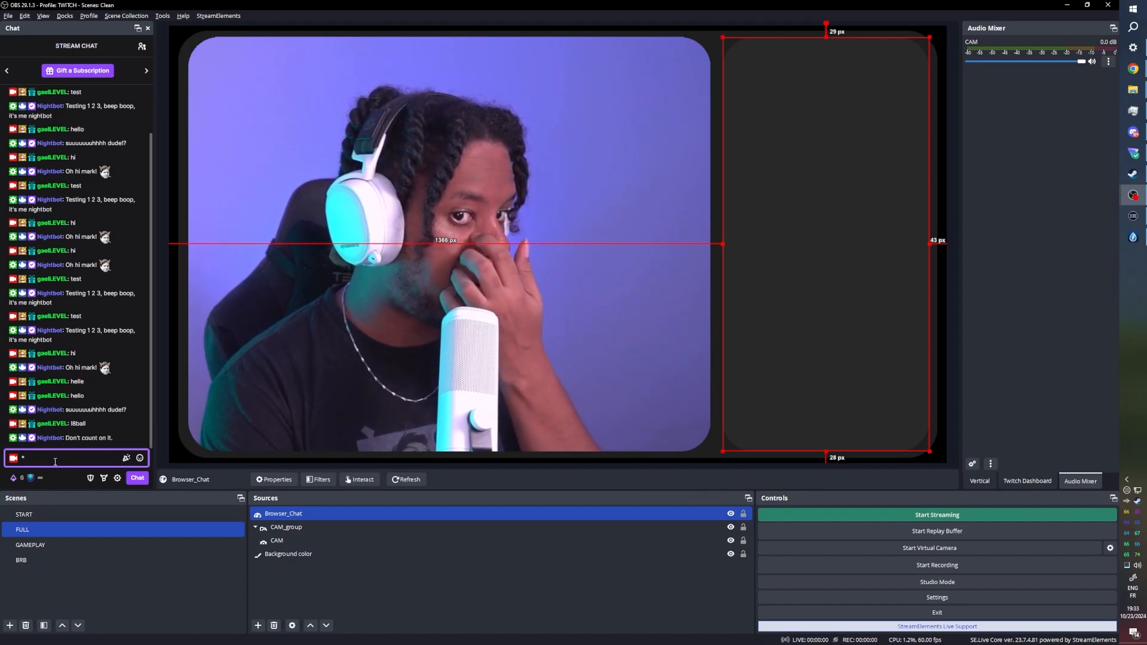
{"action": "type", "text": "!"}
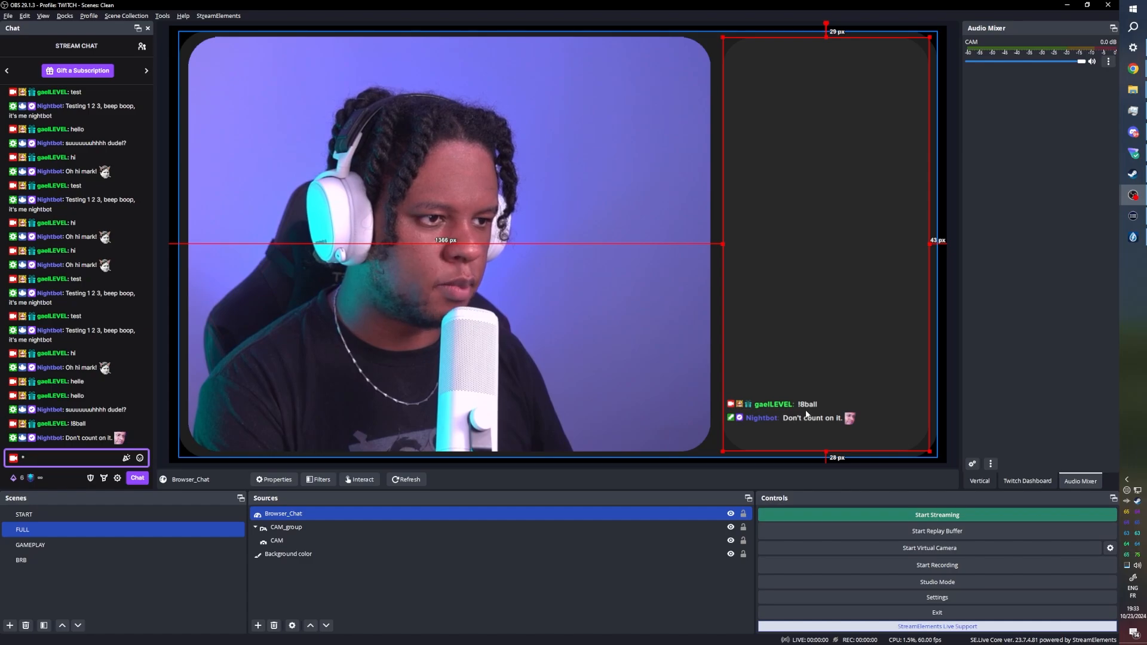
Step: Adjust the padding value of the .twitch-chat rule in Browser_Chat's custom CSS and apply it
{"action": "double_click", "coordinate": [292, 514]}
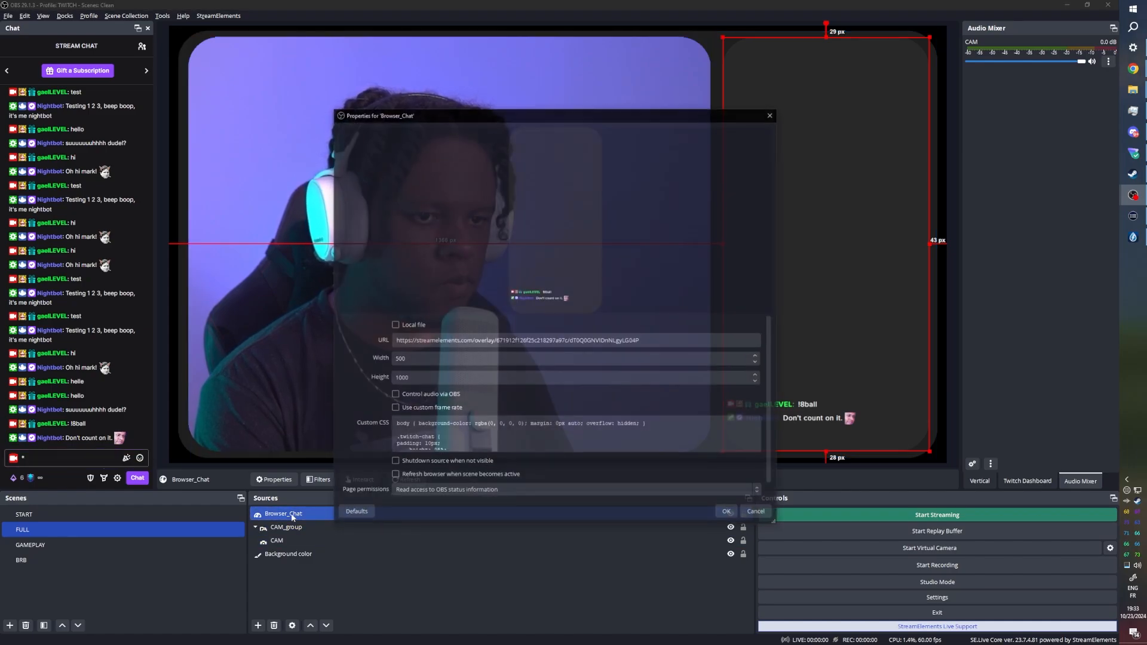
{"action": "scroll", "coordinate": [412, 424], "scroll_direction": "down", "scroll_amount": 1}
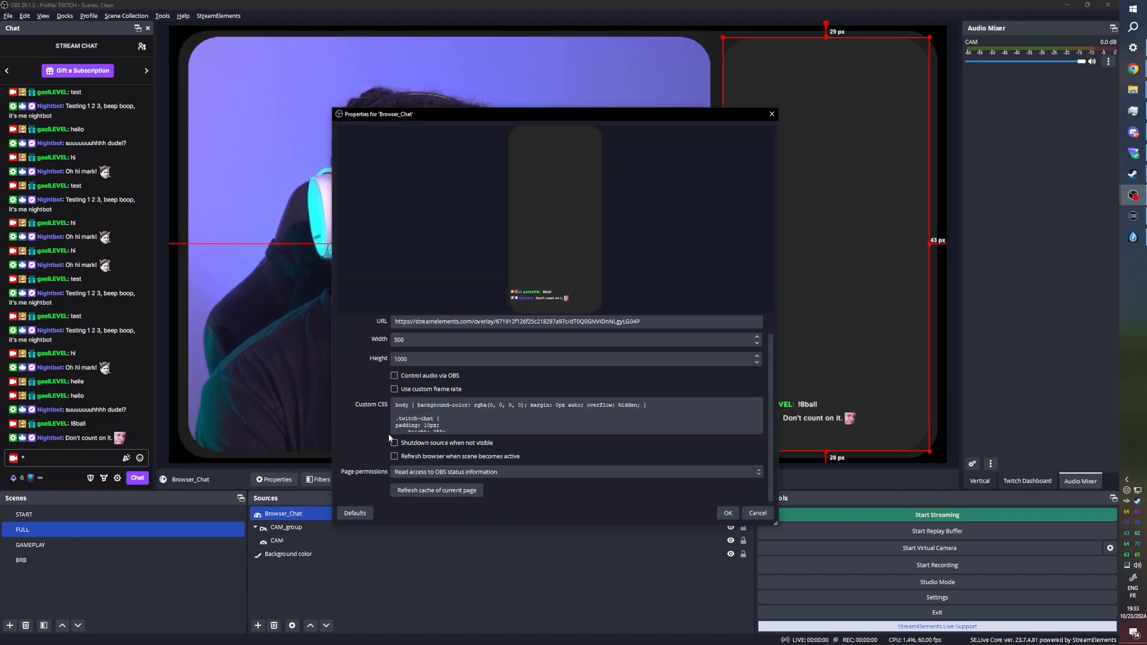
{"action": "left_click", "coordinate": [428, 426]}
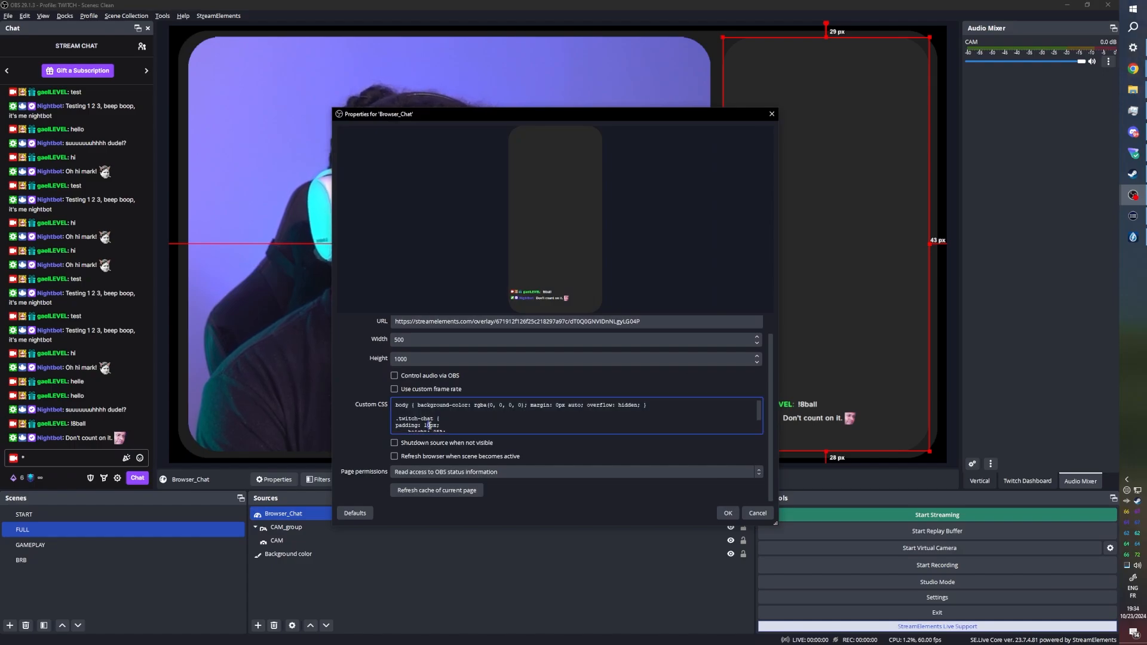
{"action": "left_click", "coordinate": [729, 513]}
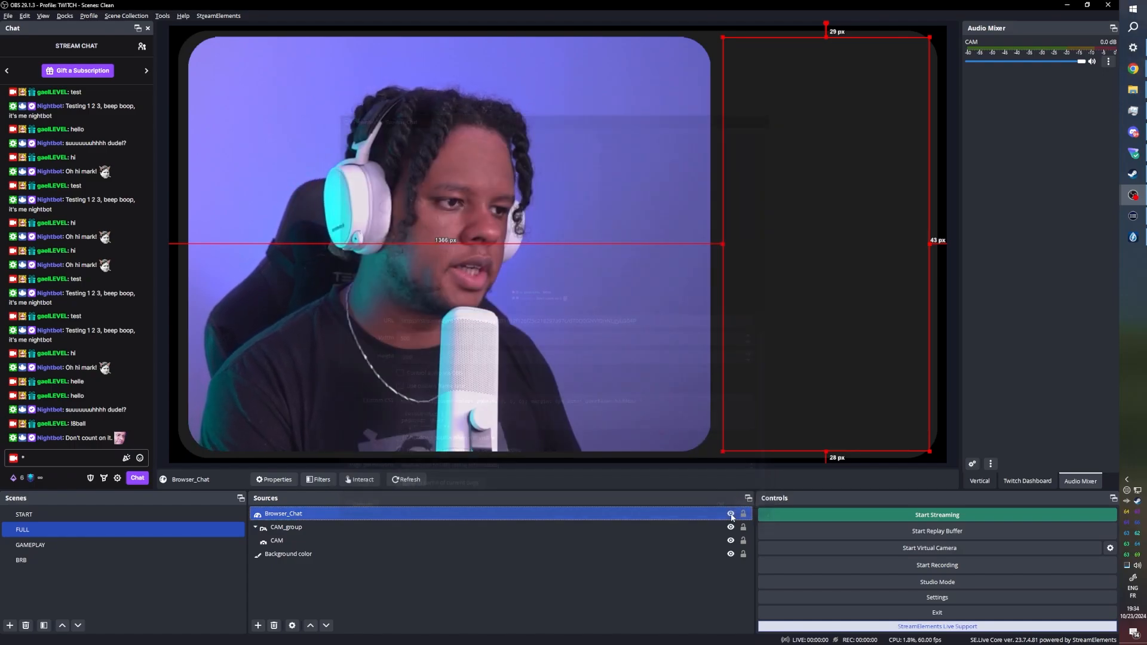
Step: Clear the draft chat message and send "test", "!socials" and "!social" in the stream chat to check the new padding
{"action": "left_click_drag", "start_coordinate": [43, 459], "coordinate": [6, 470]}
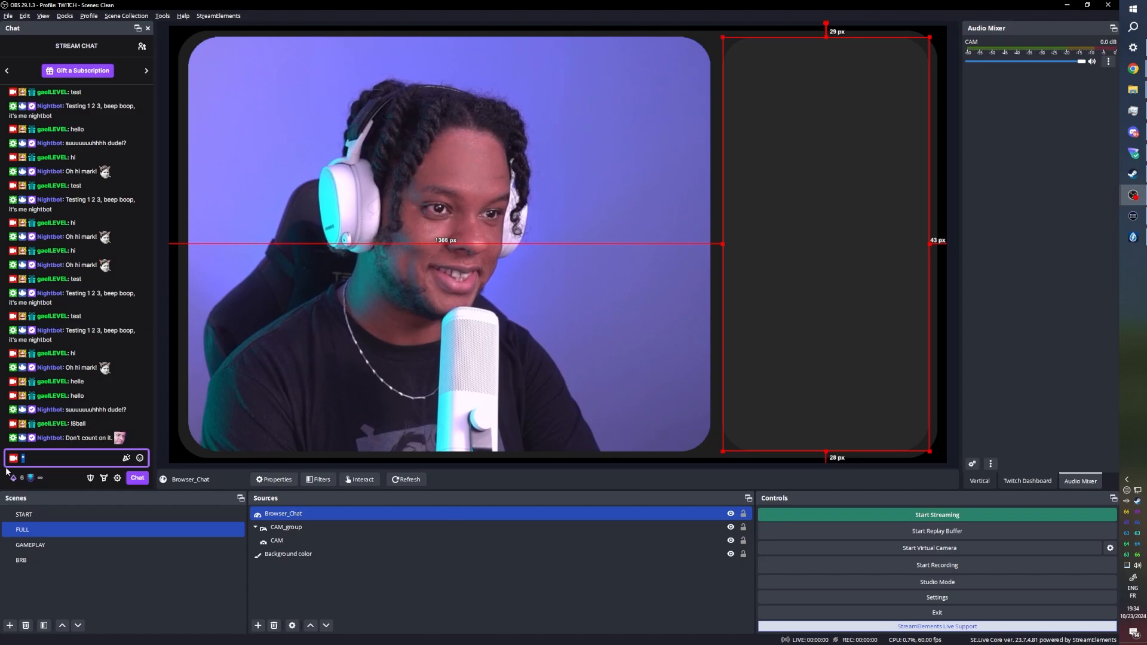
{"action": "key", "text": "BackSpace"}
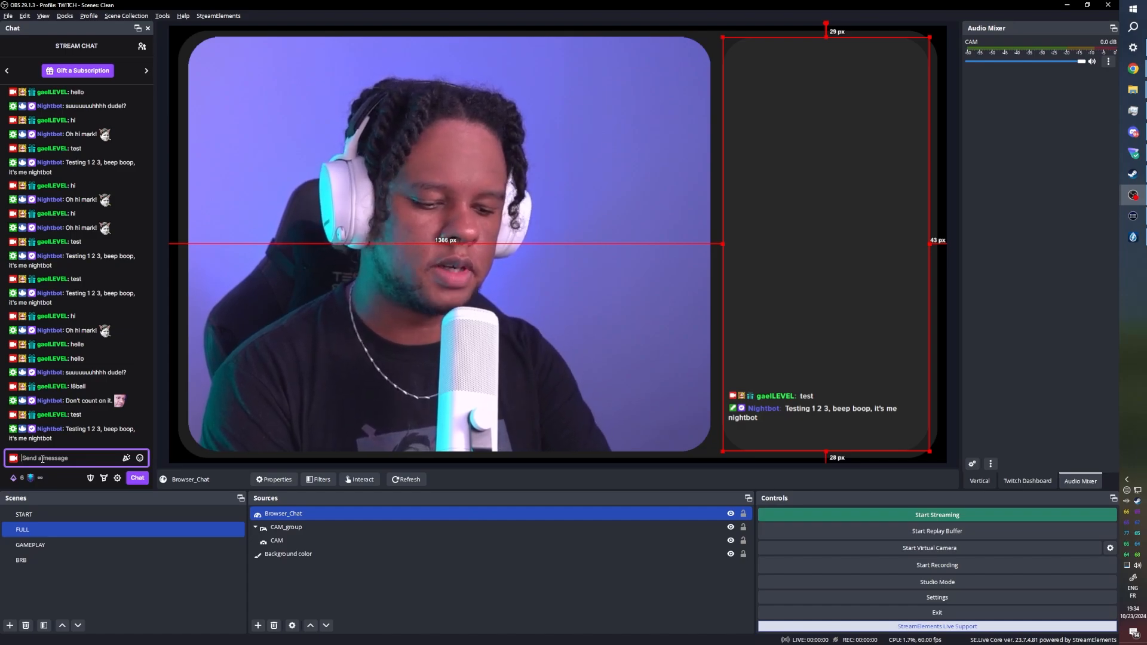
{"action": "type", "text": "!socials"}
{"action": "key", "text": "Return"}
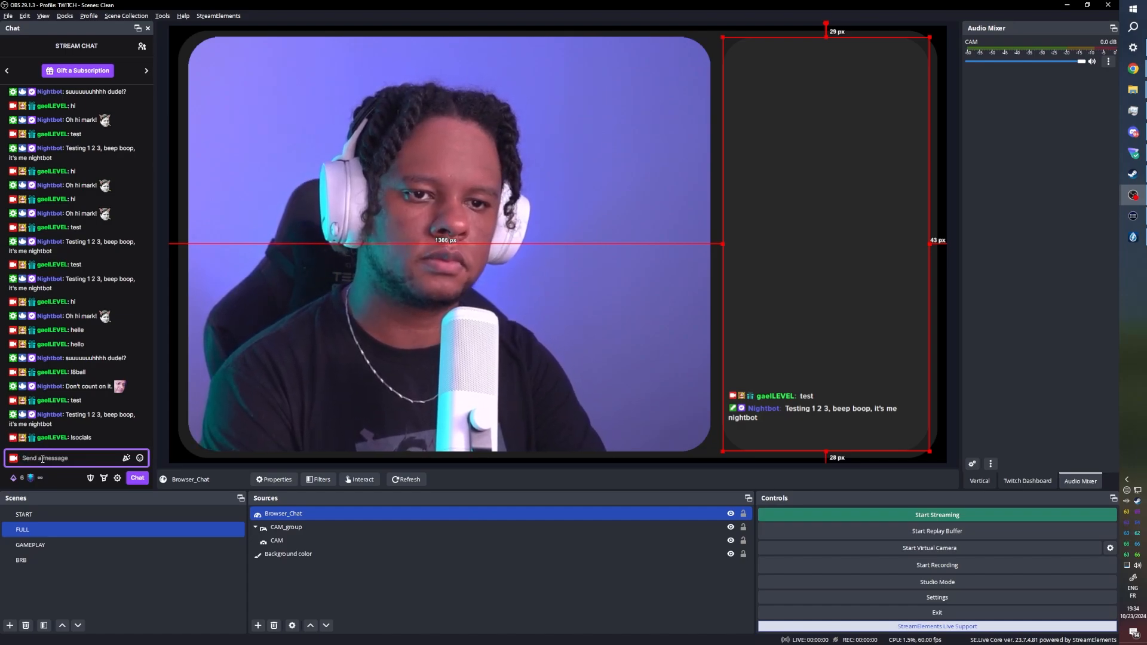
{"action": "type", "text": "!socia"}
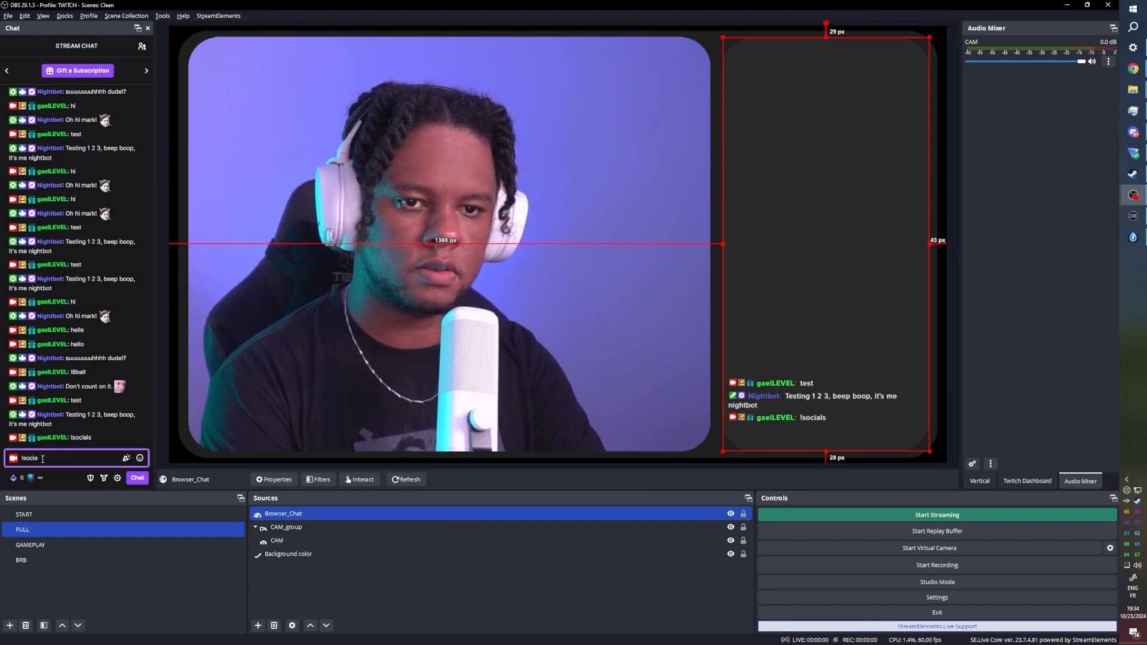
{"action": "type", "text": "l"}
{"action": "key", "text": "Return"}
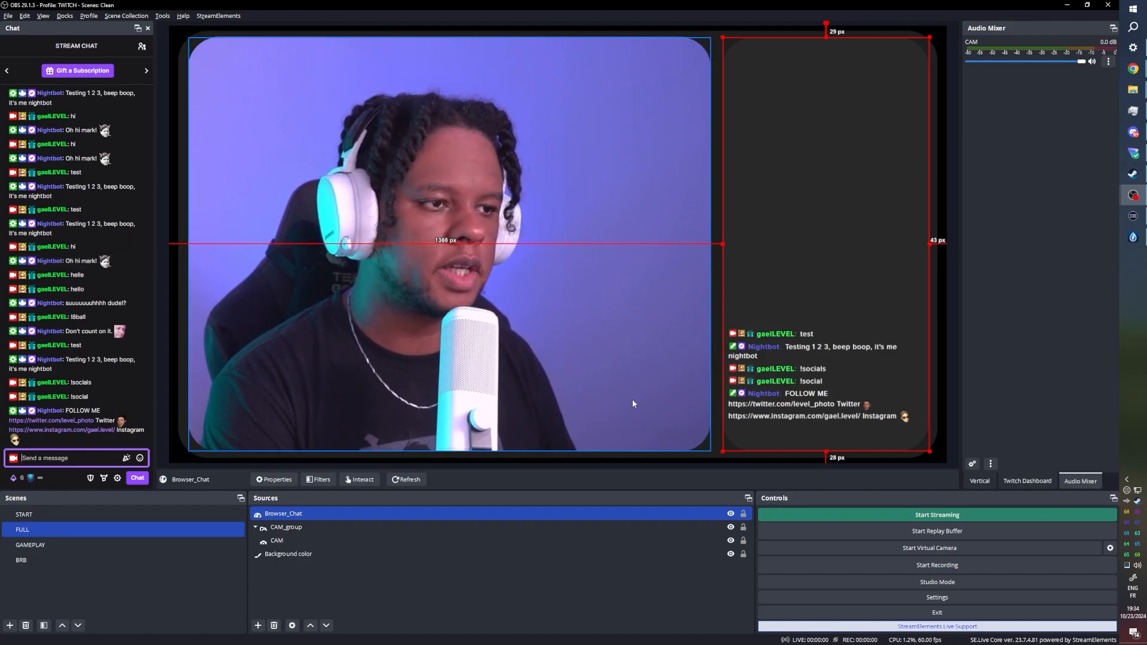
Step: Switch through the START, FULL, GAMEPLAY and BRB scenes to review their layouts, ending on START
{"action": "left_click", "coordinate": [625, 367]}
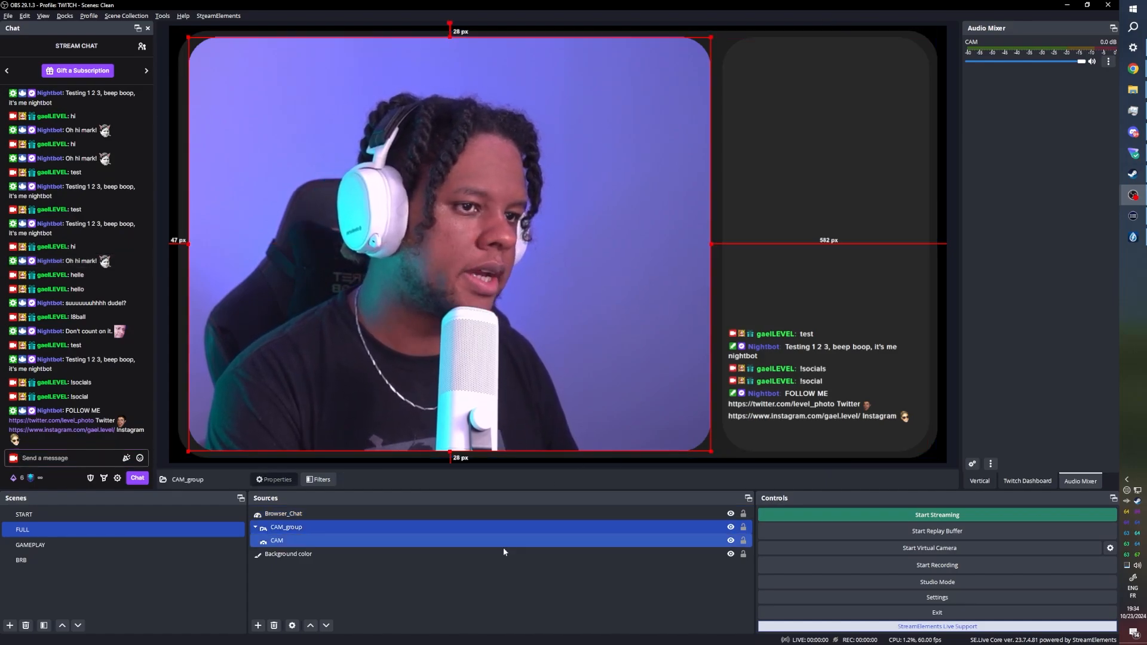
{"action": "left_click", "coordinate": [78, 531]}
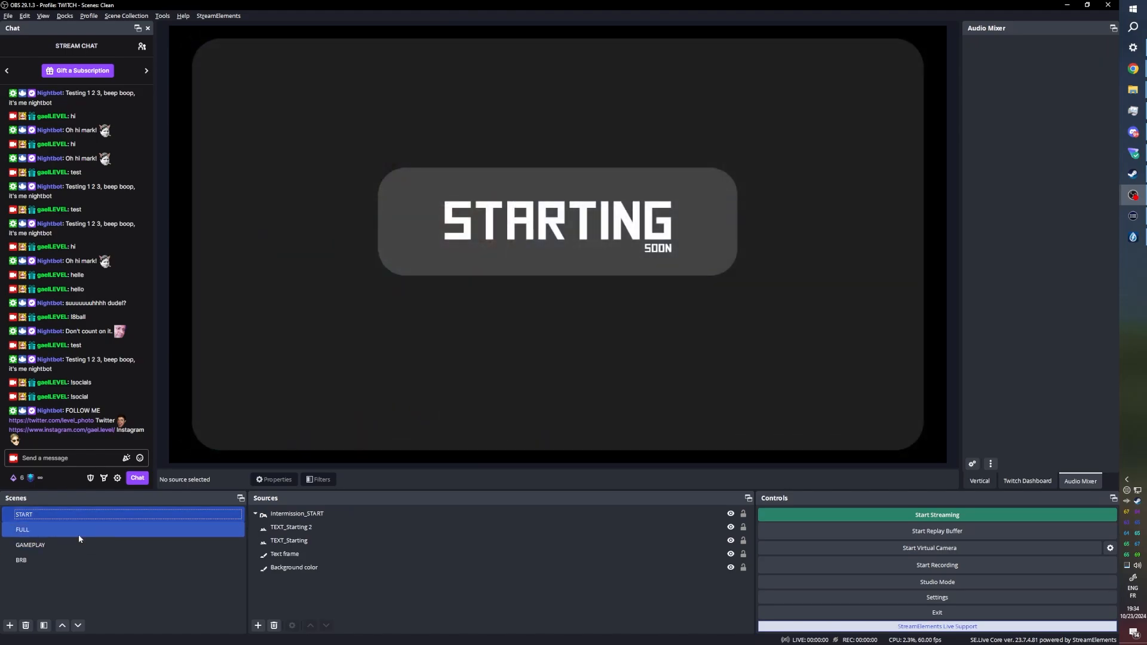
{"action": "left_click", "coordinate": [78, 545]}
{"action": "left_click", "coordinate": [72, 560]}
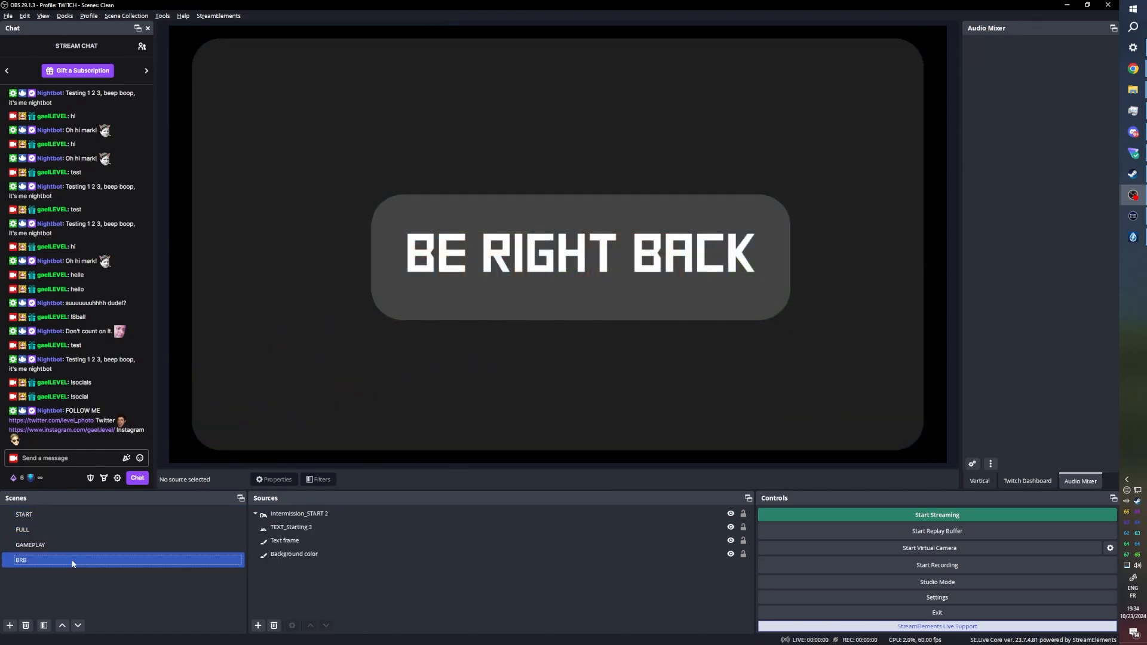
{"action": "left_click", "coordinate": [72, 546]}
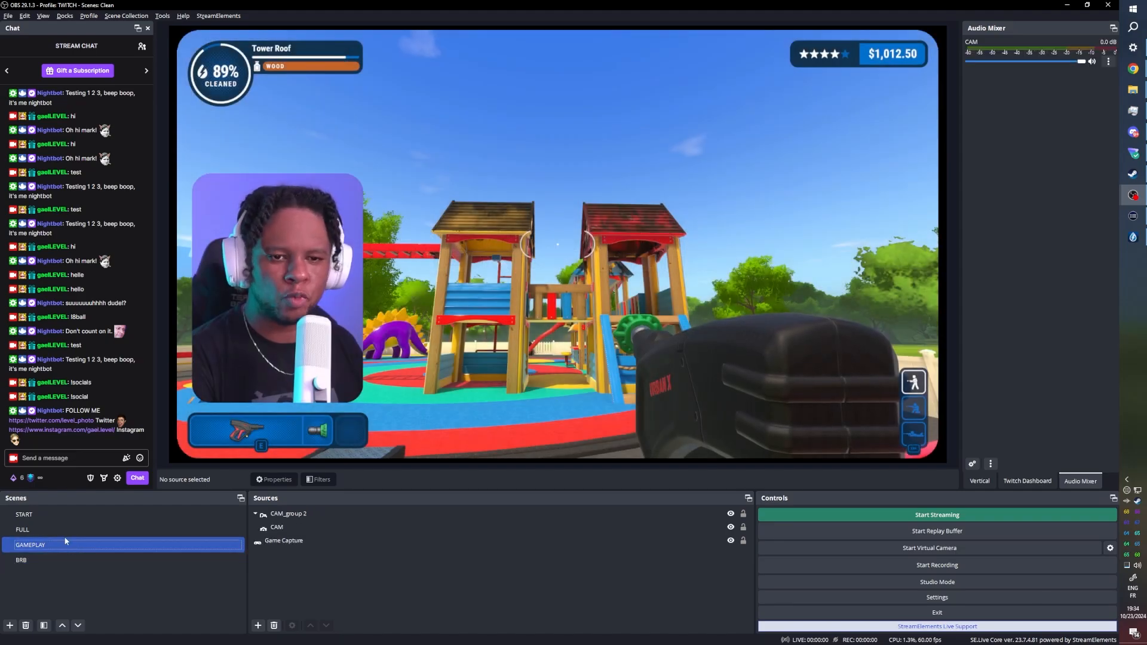
{"action": "left_click", "coordinate": [63, 531]}
{"action": "left_click", "coordinate": [55, 518]}
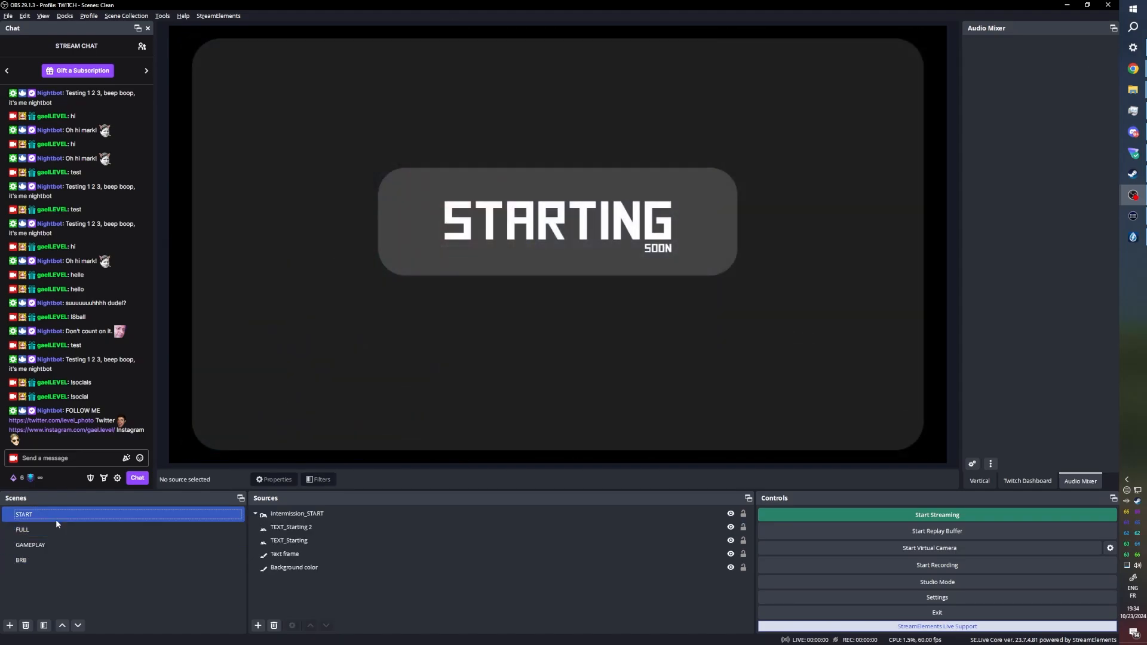
{"action": "left_click", "coordinate": [285, 564]}
{"action": "left_click", "coordinate": [389, 526]}
{"action": "left_click", "coordinate": [198, 515]}
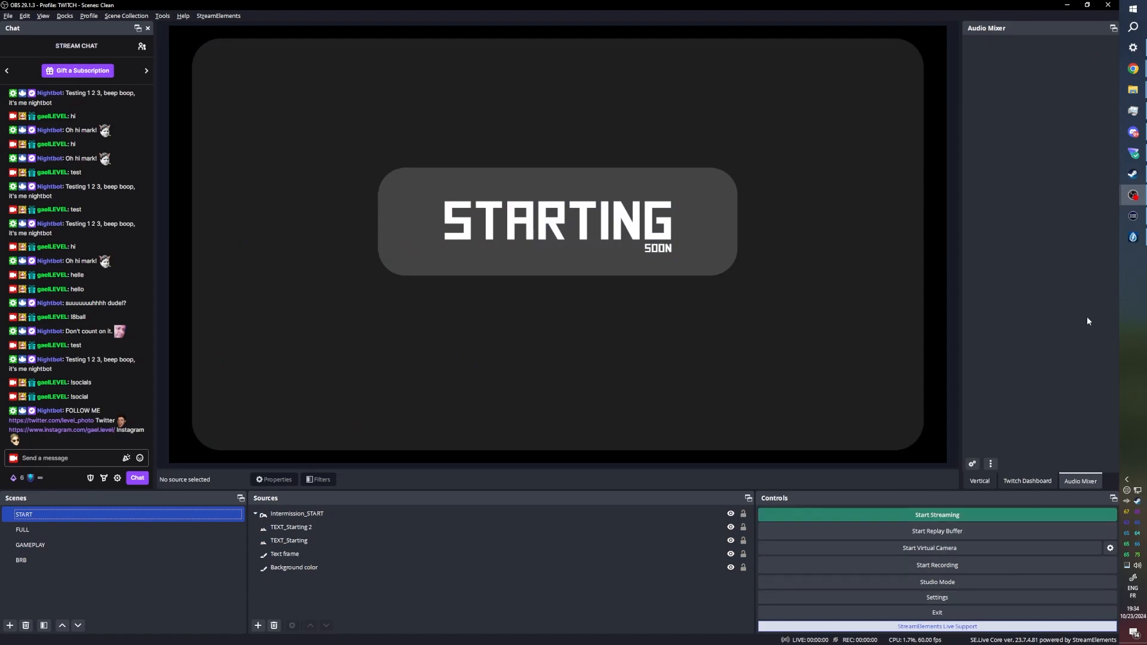
Step: Show the Scene Transitions dock and set the scene transition to Cut
{"action": "left_click", "coordinate": [60, 18]}
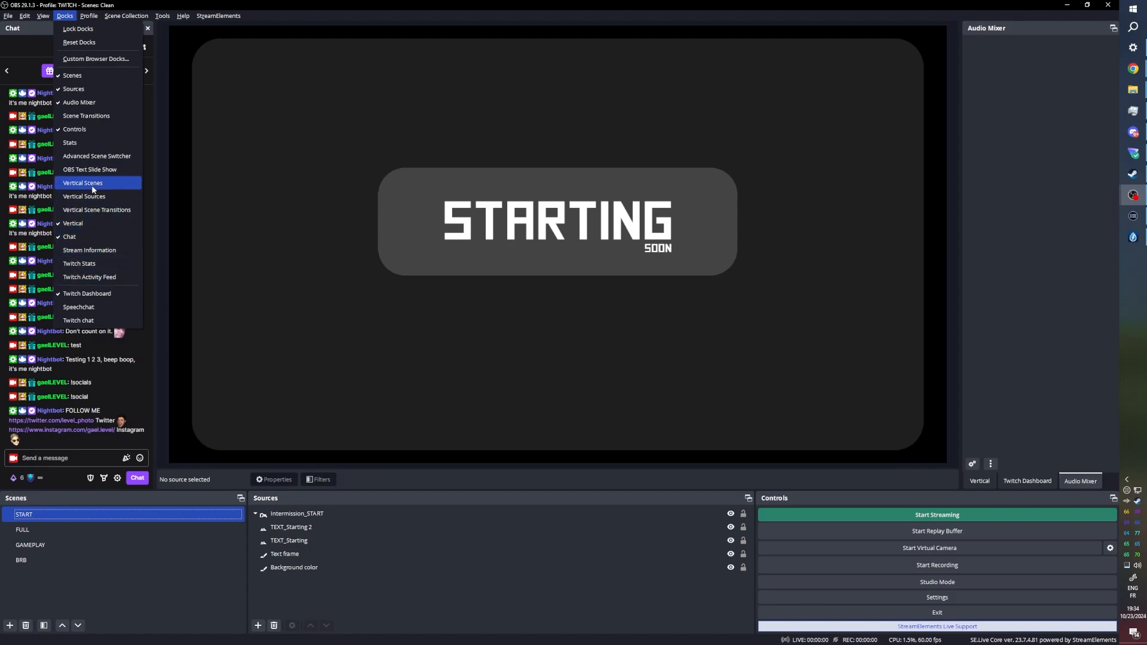
{"action": "left_click", "coordinate": [91, 116]}
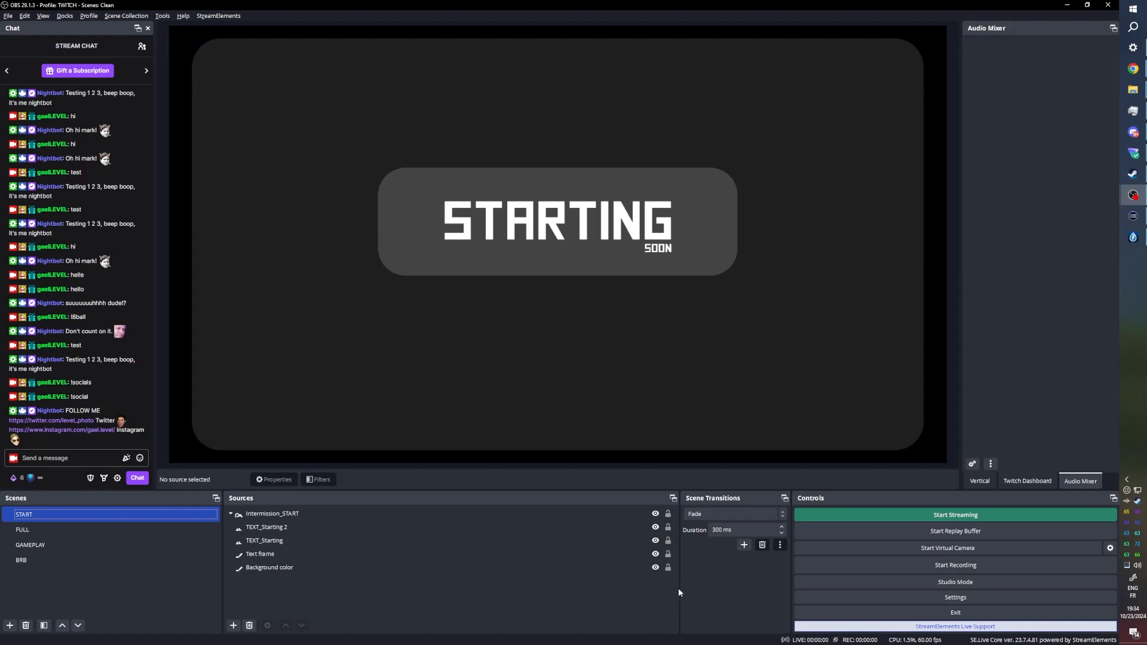
{"action": "left_click", "coordinate": [761, 512]}
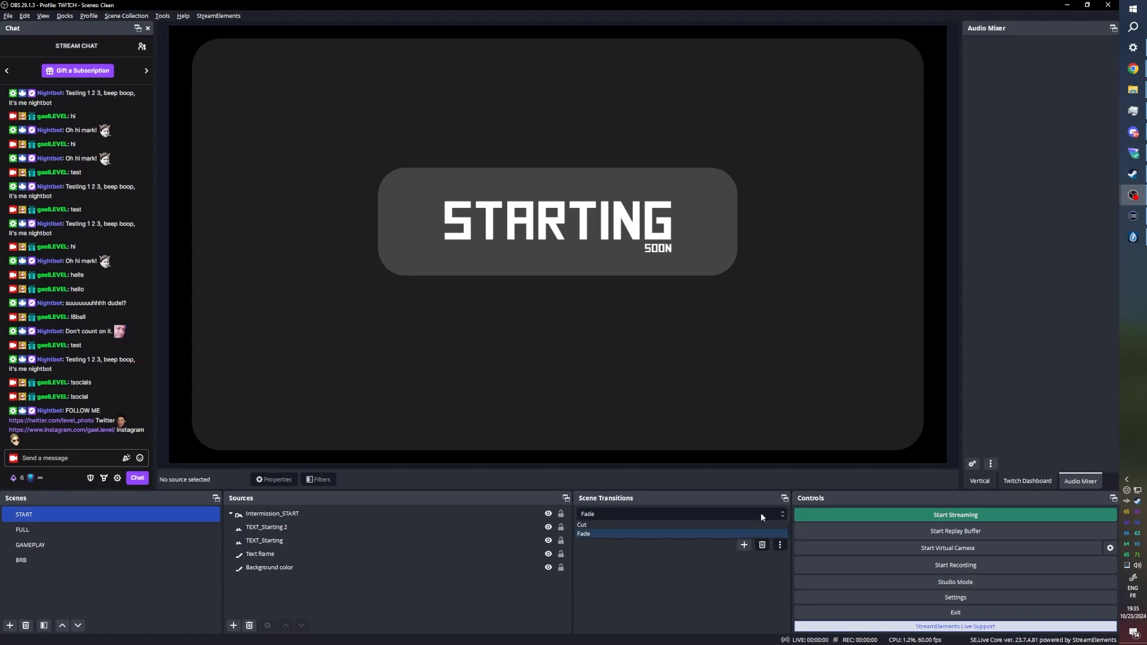
{"action": "left_click", "coordinate": [715, 524]}
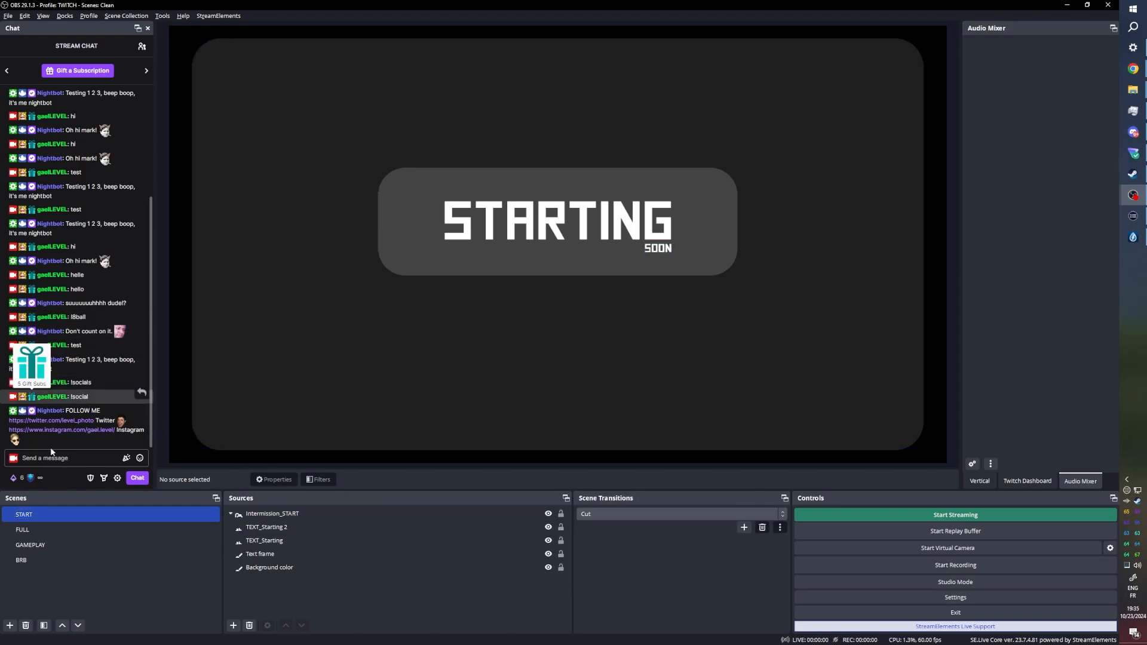
Step: Switch between the FULL, GAMEPLAY and BRB scenes to test the Cut transition
{"action": "left_click", "coordinate": [82, 529]}
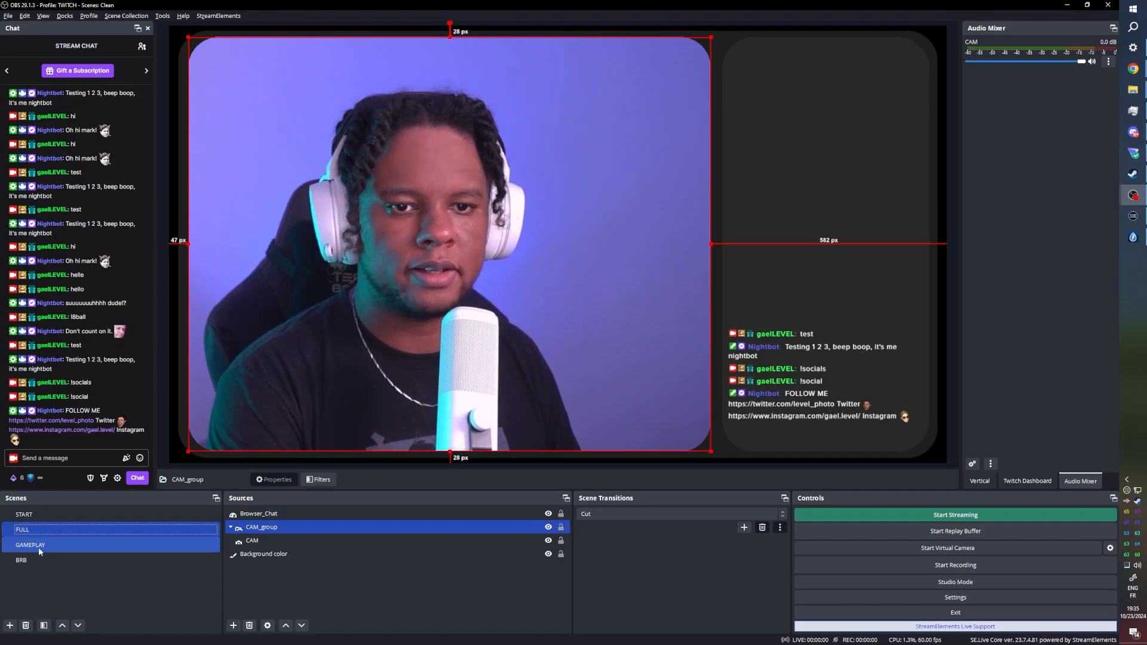
{"action": "left_click", "coordinate": [38, 546]}
{"action": "left_click", "coordinate": [42, 562]}
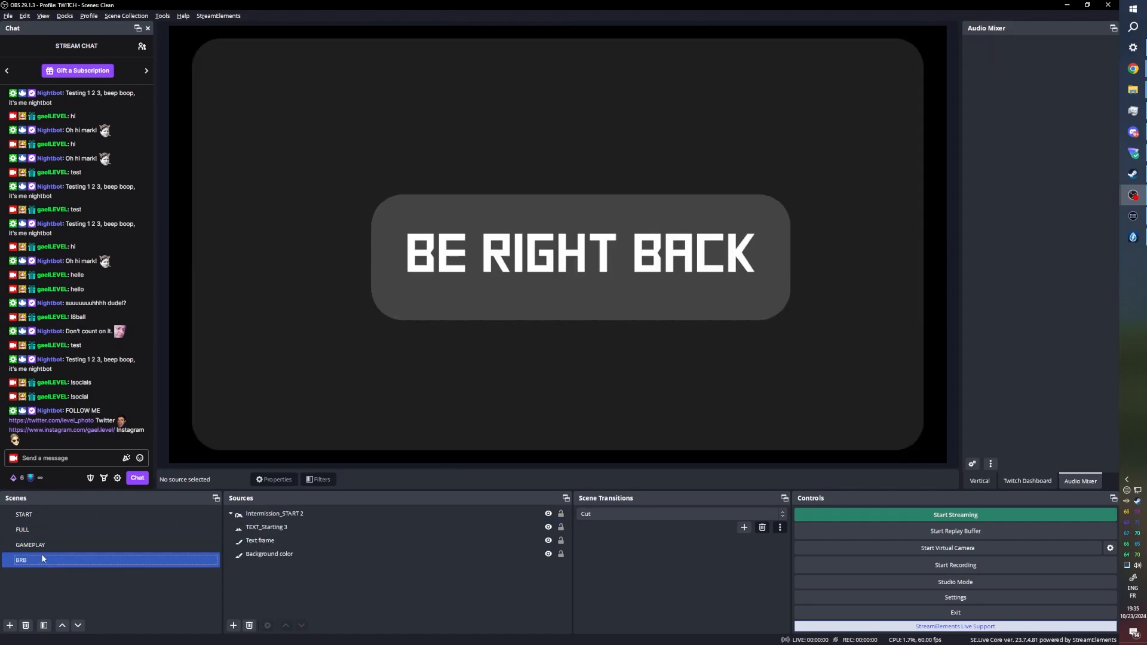
{"action": "left_click", "coordinate": [41, 531]}
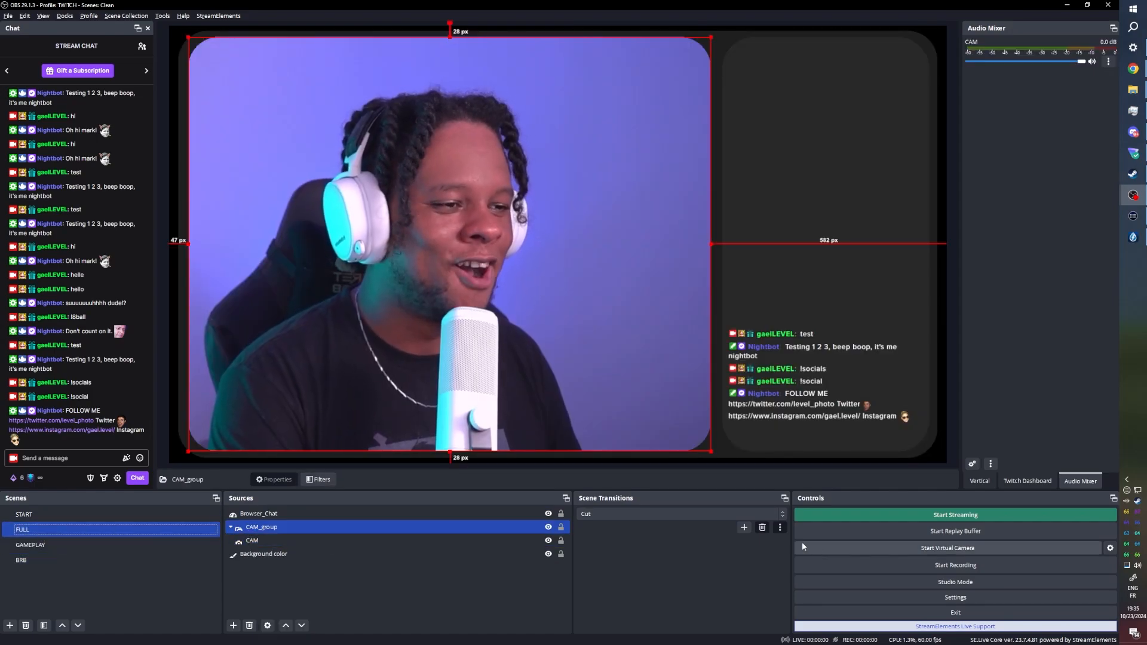
Step: Add a Luma Wipe scene transition with its default name, using the Sinus 9 image, and preview it
{"action": "left_click", "coordinate": [743, 527]}
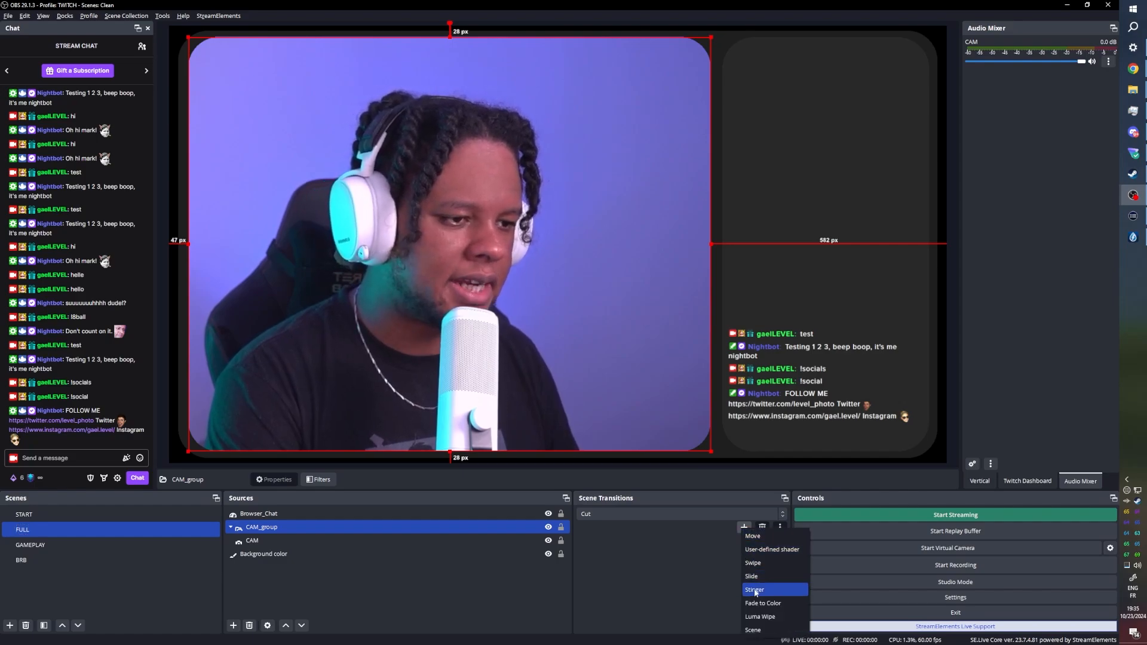
{"action": "left_click", "coordinate": [760, 616]}
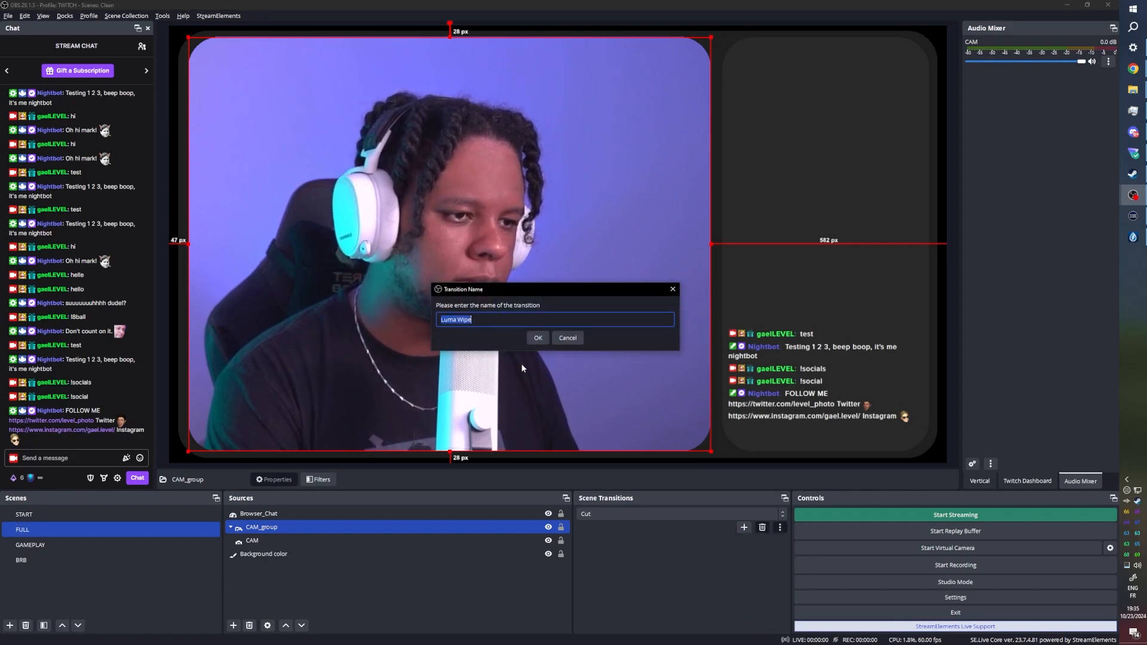
{"action": "left_click", "coordinate": [544, 340]}
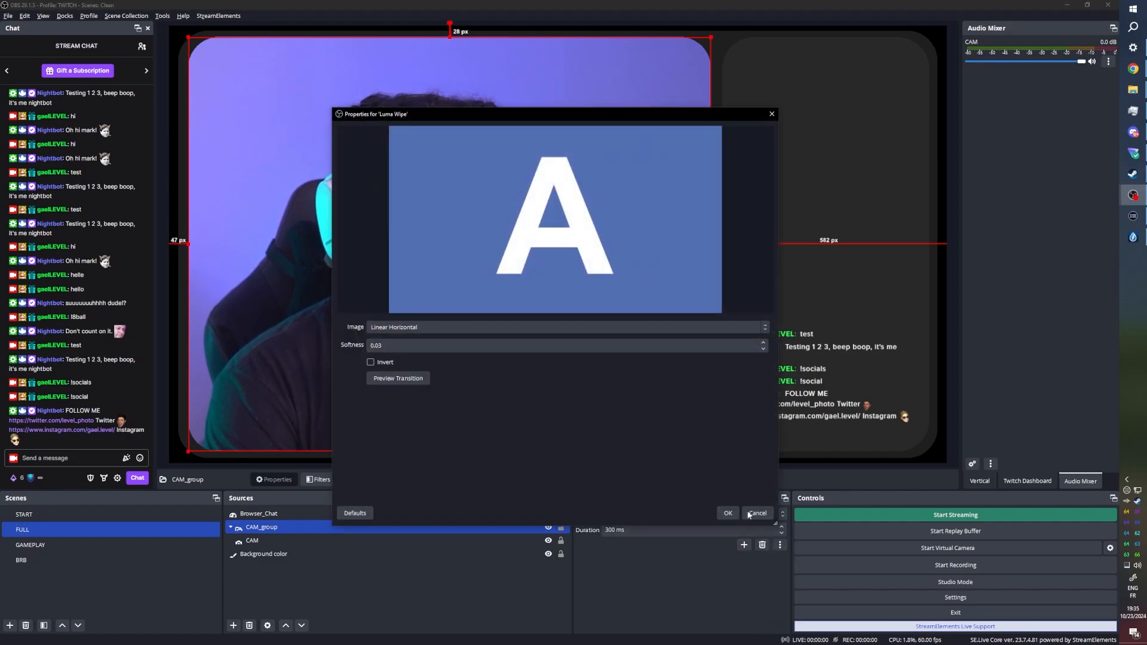
{"action": "left_click", "coordinate": [741, 327]}
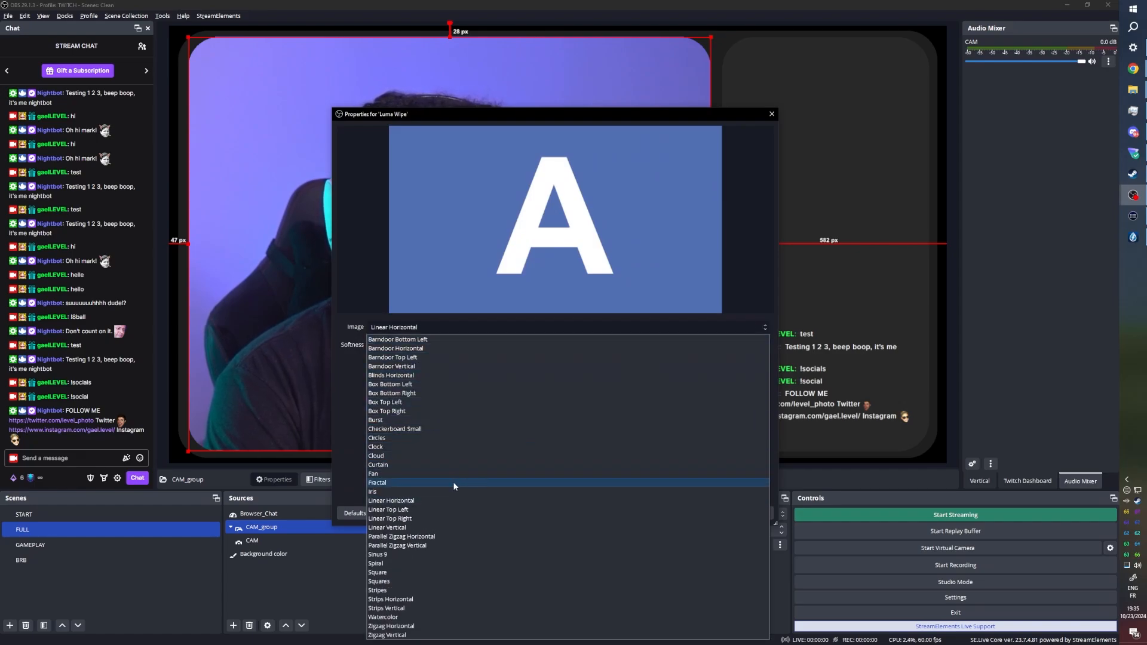
{"action": "left_click", "coordinate": [403, 555]}
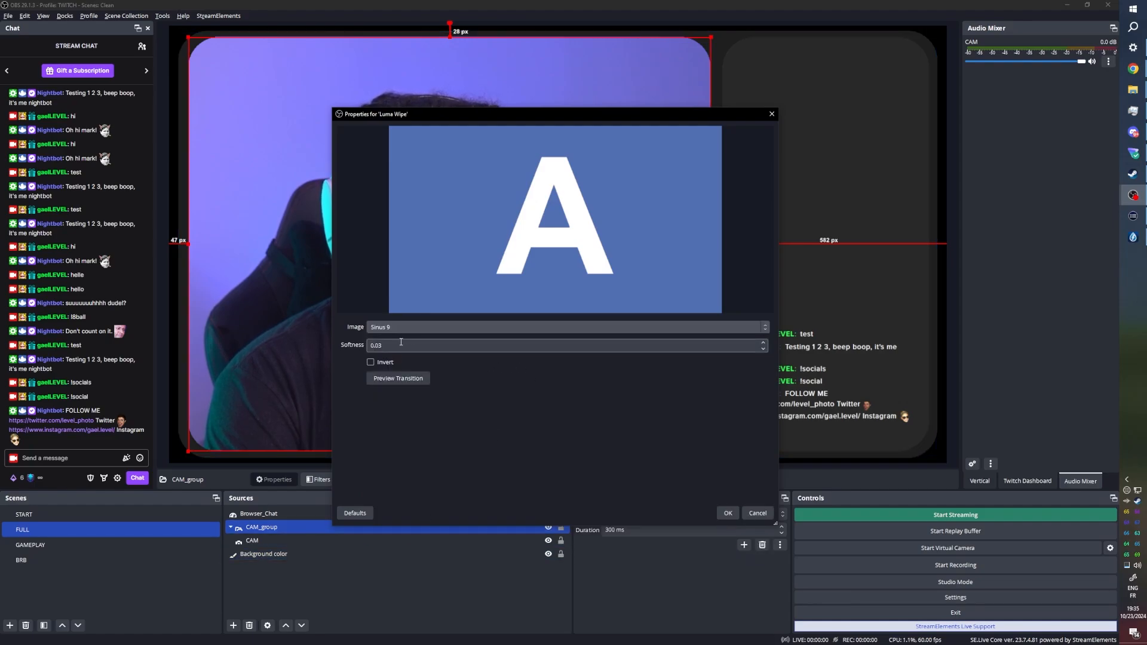
{"action": "left_click", "coordinate": [368, 383]}
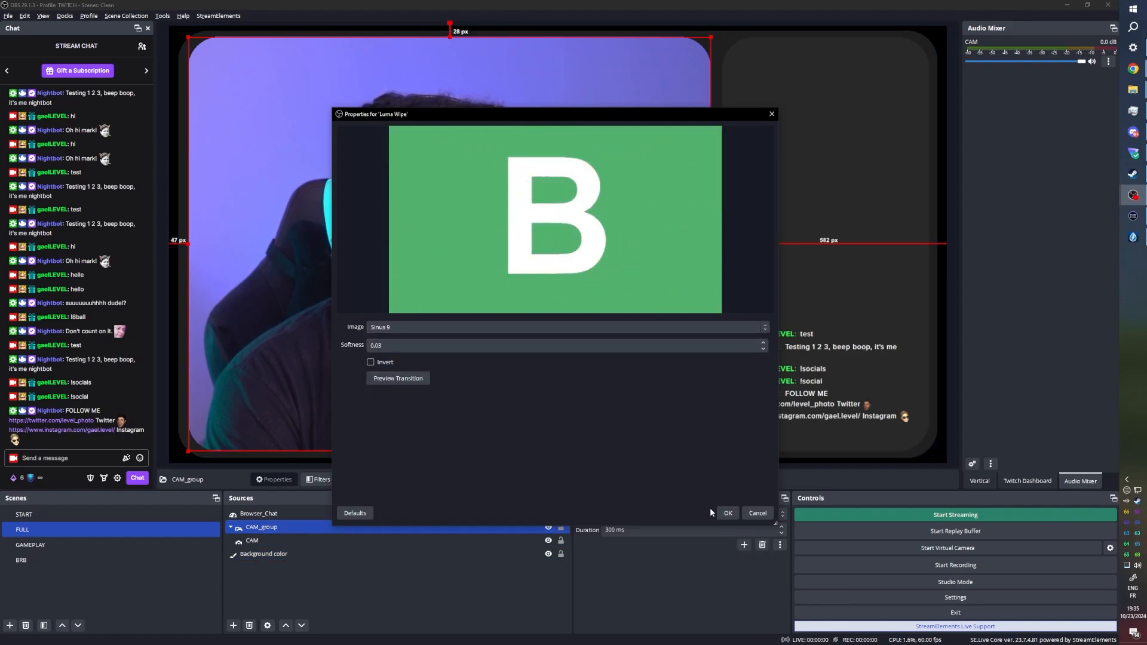
{"action": "left_click", "coordinate": [727, 514]}
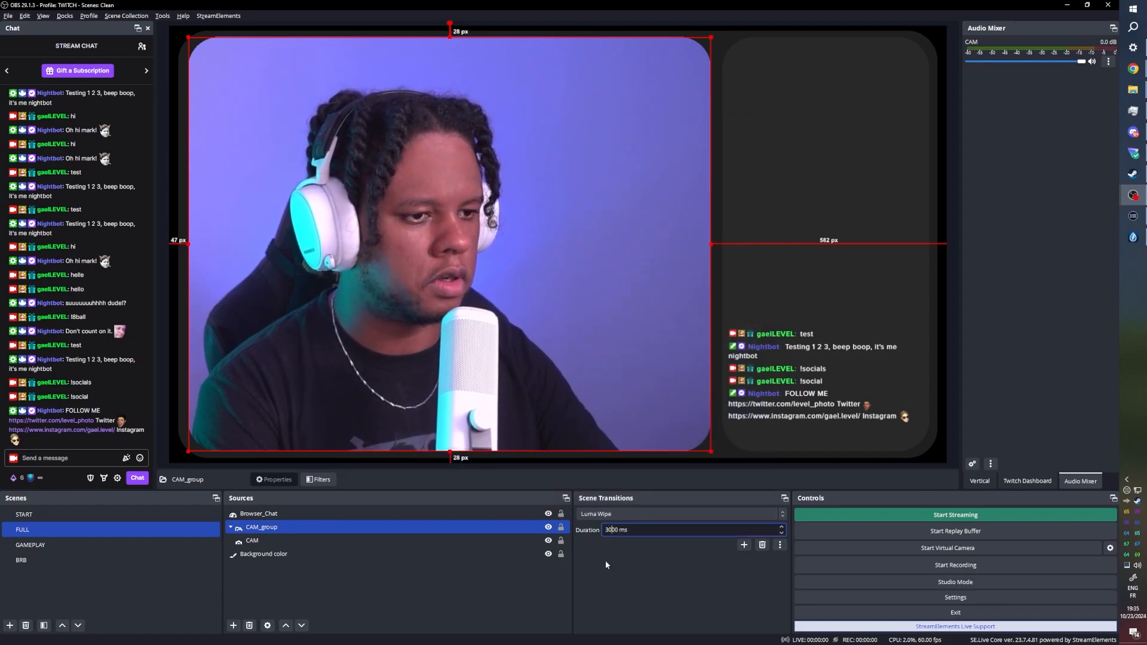
Step: Set the Luma Wipe duration to 3000 ms and switch to the START scene to test it
{"action": "type", "text": "0"}
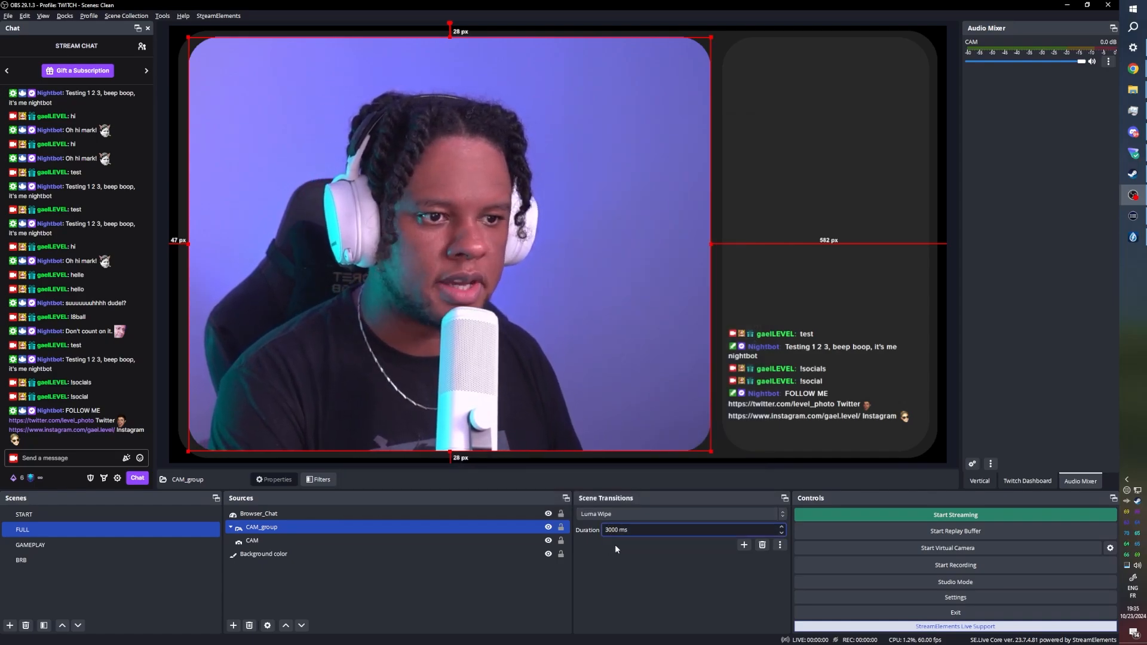
{"action": "left_click", "coordinate": [32, 515]}
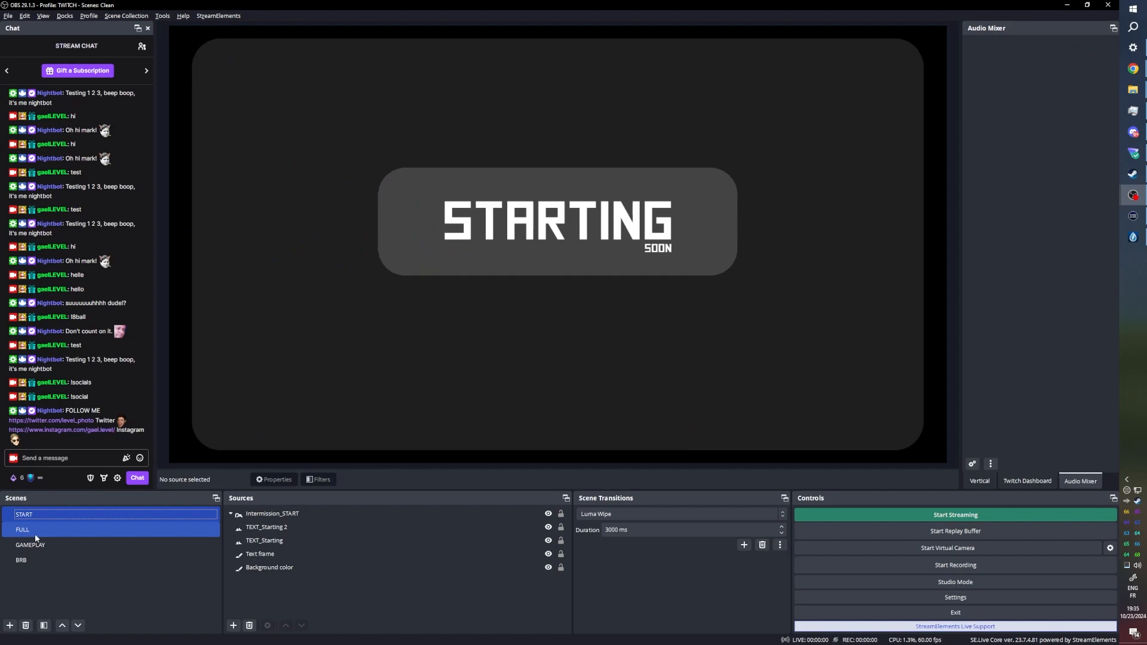
Step: Set the Luma Wipe duration to 2000 ms, testing the transition by switching between the FULL, BRB and GAMEPLAY scenes
{"action": "left_click", "coordinate": [35, 536]}
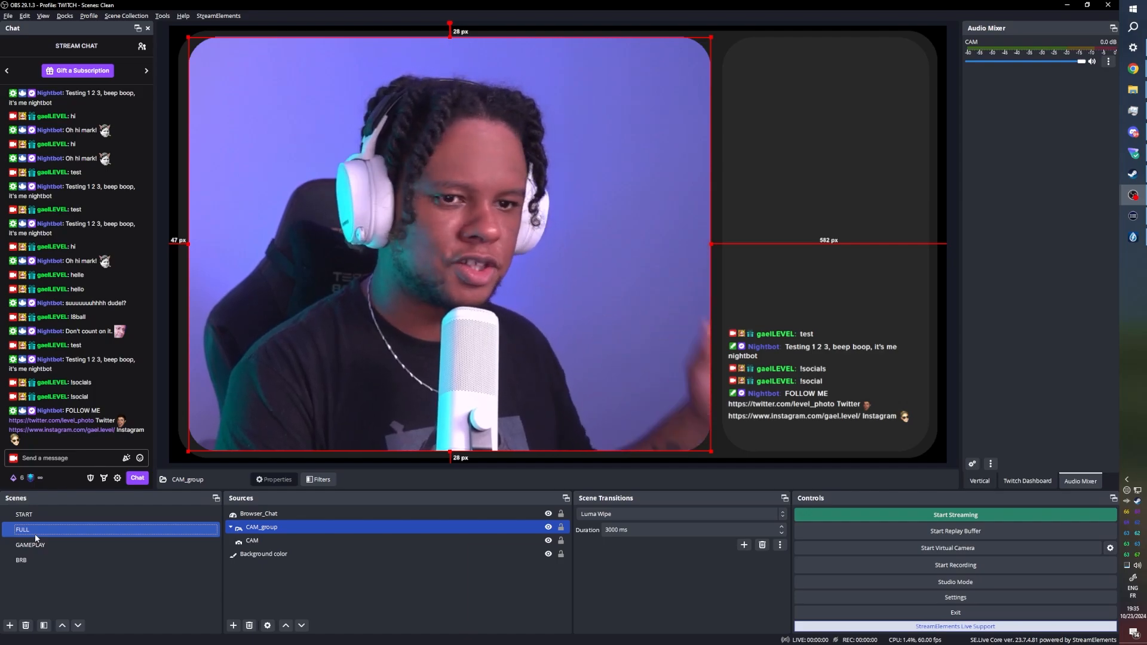
{"action": "left_click", "coordinate": [34, 560]}
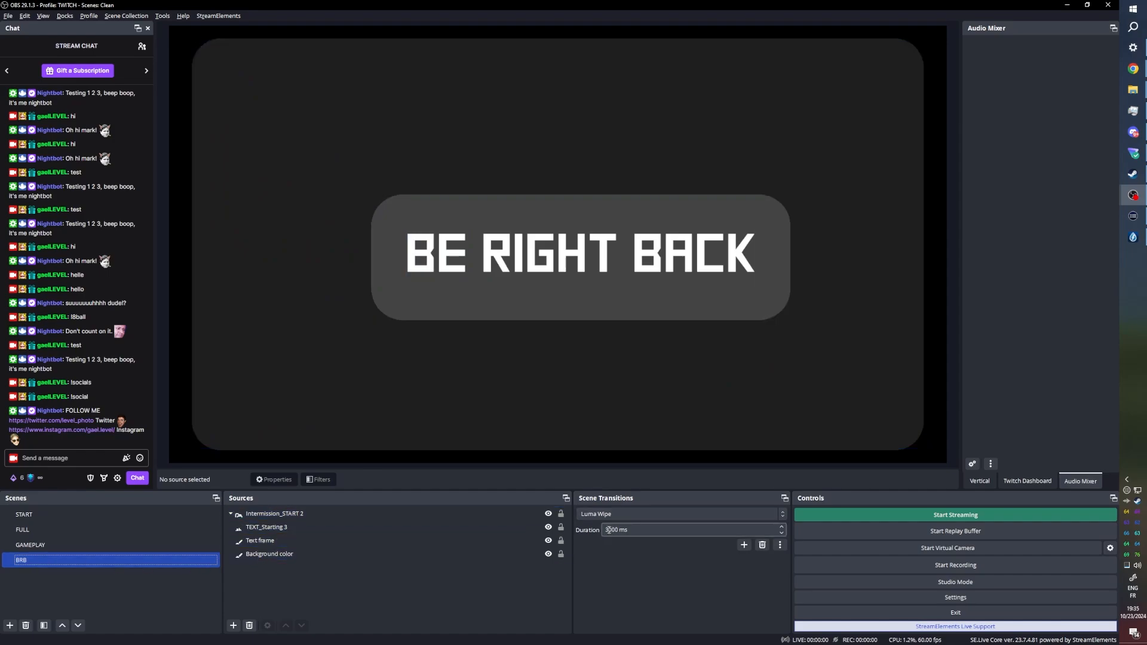
{"action": "type", "text": "2"}
{"action": "left_click", "coordinate": [98, 543]}
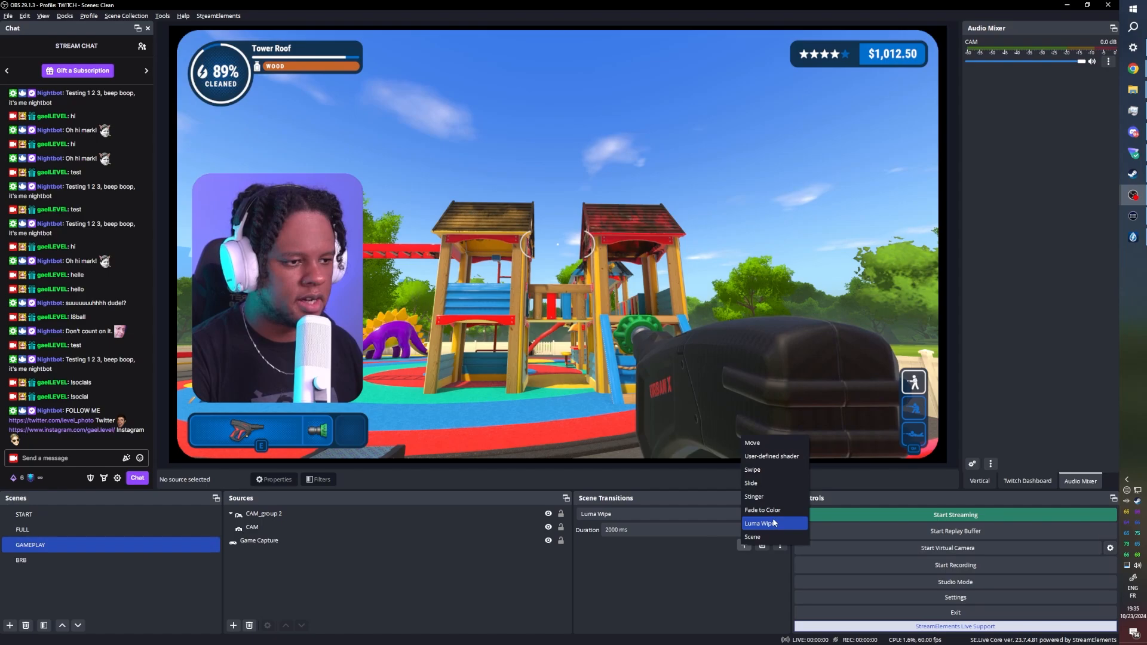
Step: Add a Move scene transition with its default name and settings, and preview it
{"action": "left_click", "coordinate": [760, 445]}
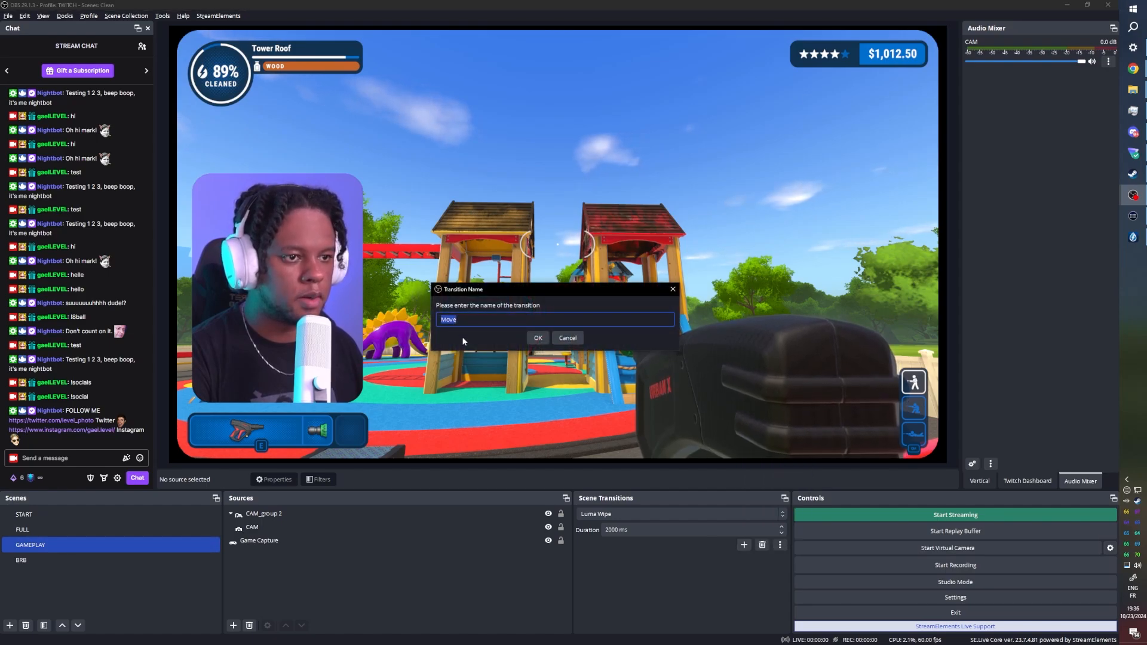
{"action": "left_click", "coordinate": [537, 339]}
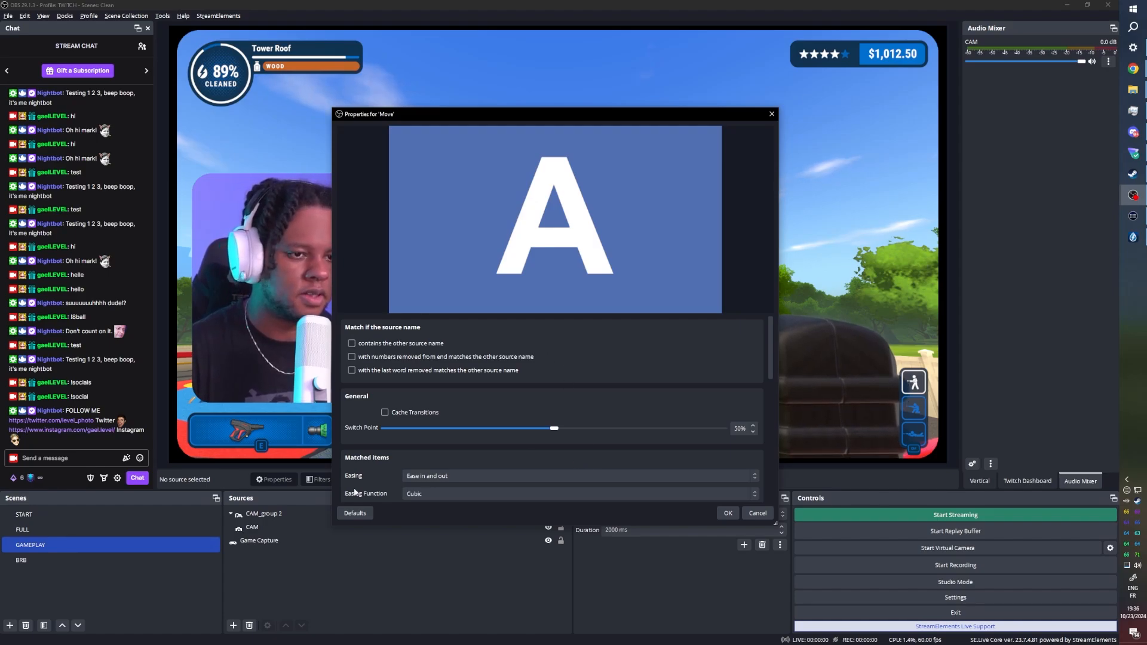
{"action": "scroll", "coordinate": [358, 461], "scroll_direction": "down", "scroll_amount": 10}
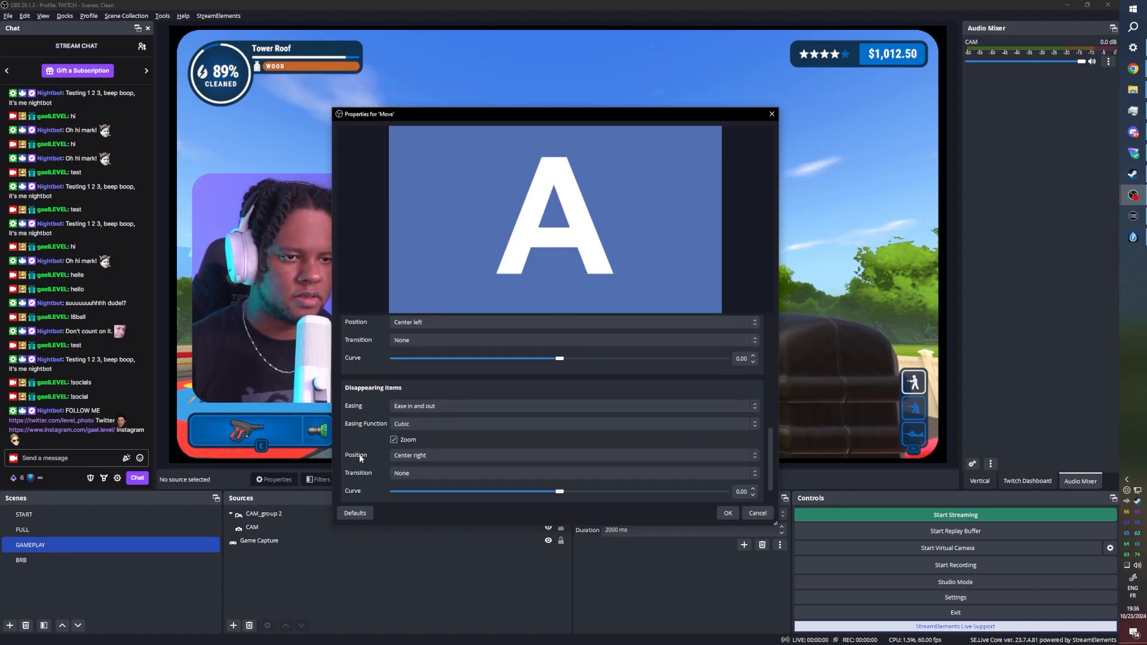
{"action": "left_click", "coordinate": [375, 491]}
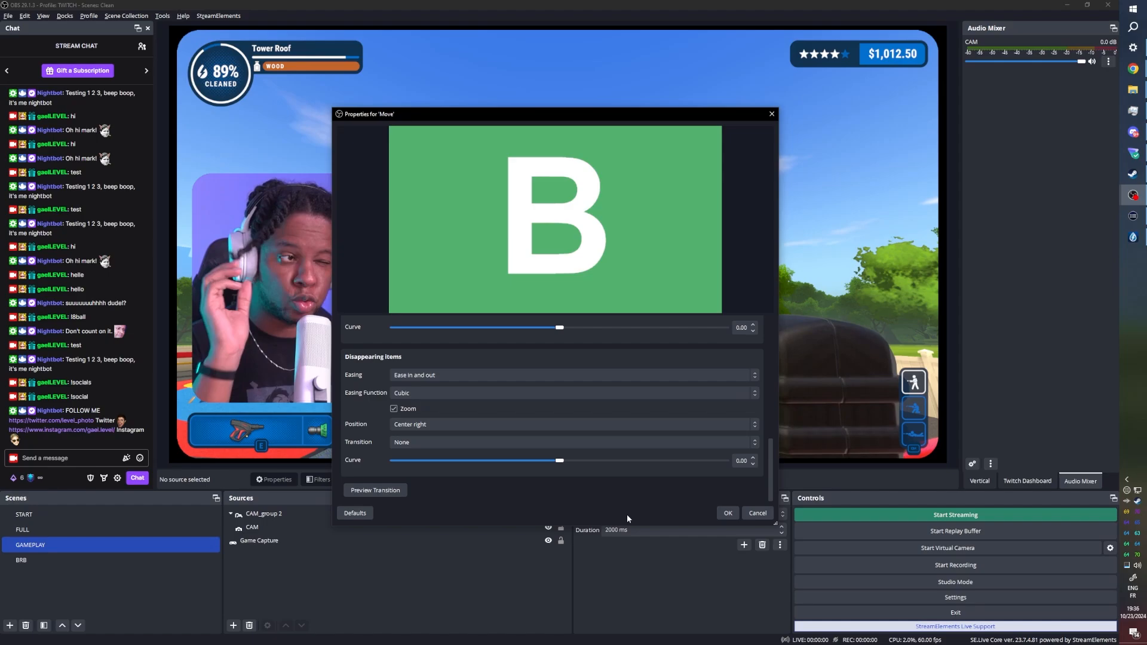
{"action": "scroll", "coordinate": [367, 396], "scroll_direction": "up", "scroll_amount": 5}
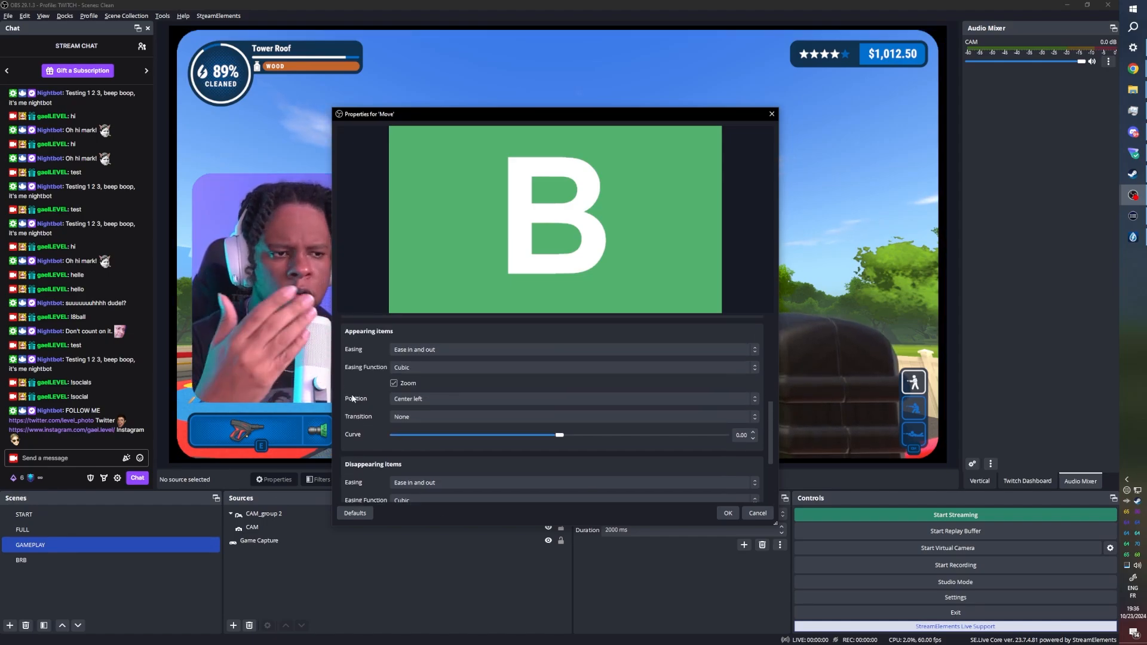
{"action": "scroll", "coordinate": [367, 396], "scroll_direction": "up", "scroll_amount": 5}
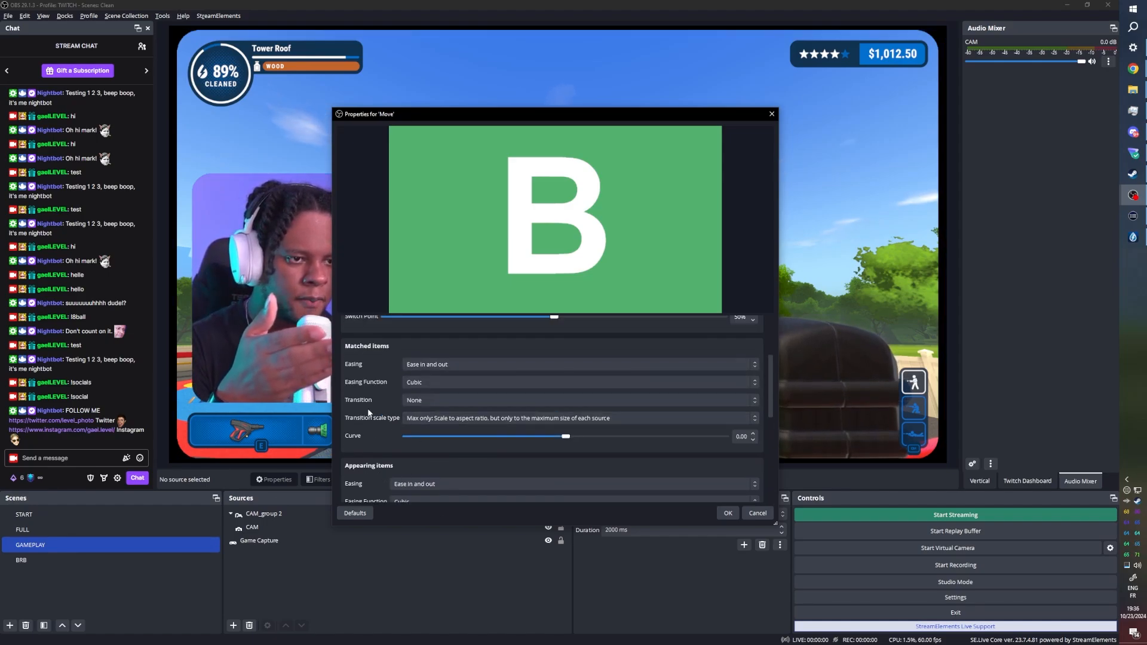
{"action": "scroll", "coordinate": [341, 425], "scroll_direction": "up", "scroll_amount": 1}
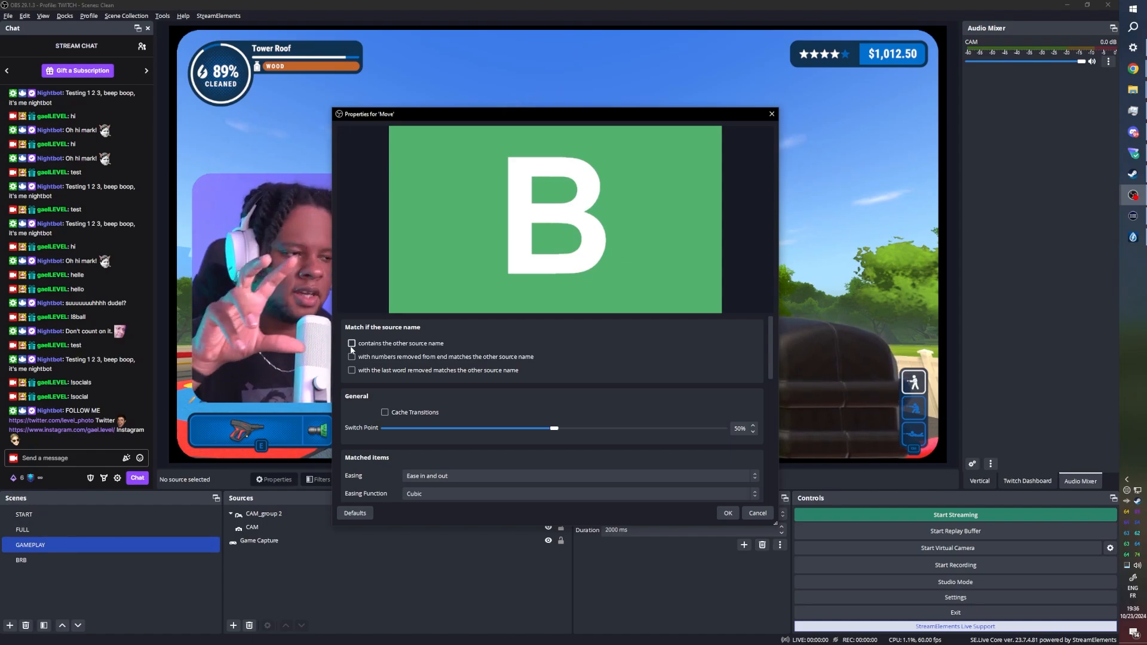
{"action": "left_click", "coordinate": [727, 513]}
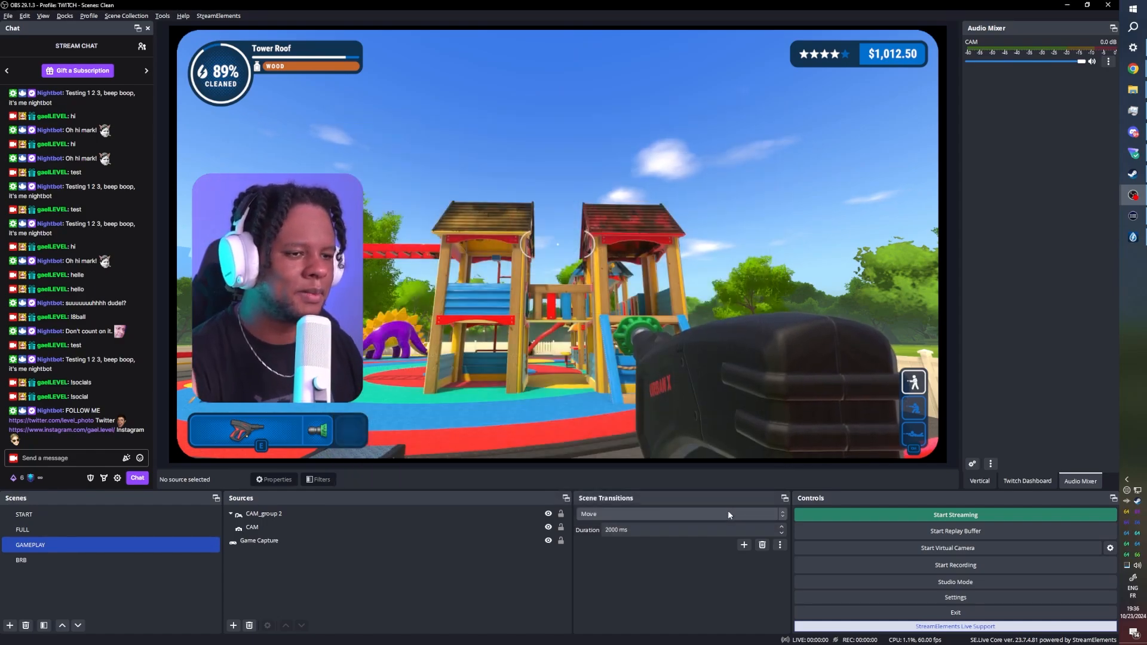
Step: Switch to the FULL scene to test the Move transition and review its matched, appearing and disappearing item properties
{"action": "left_click", "coordinate": [78, 530]}
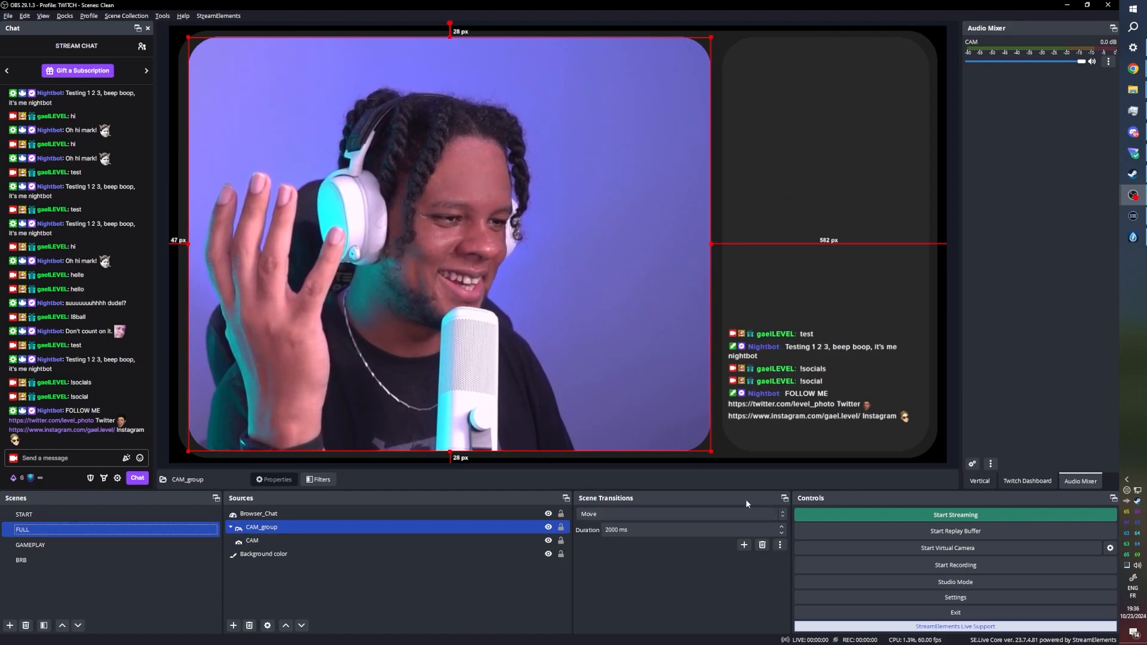
{"action": "left_click", "coordinate": [780, 546]}
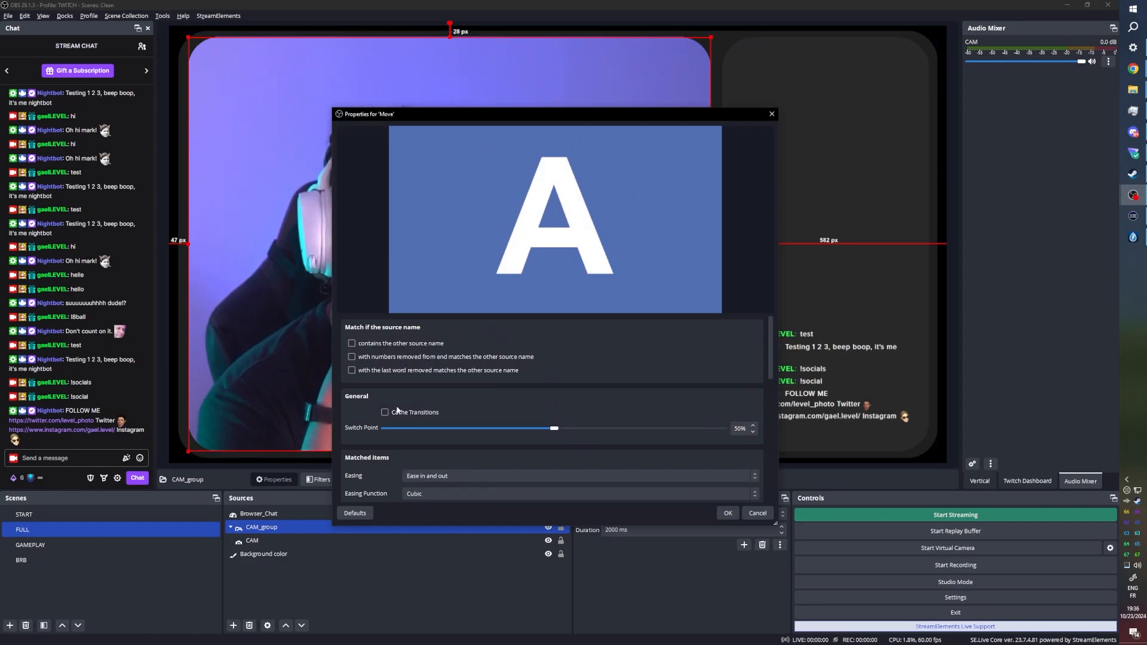
{"action": "scroll", "coordinate": [341, 394], "scroll_direction": "down", "scroll_amount": 3}
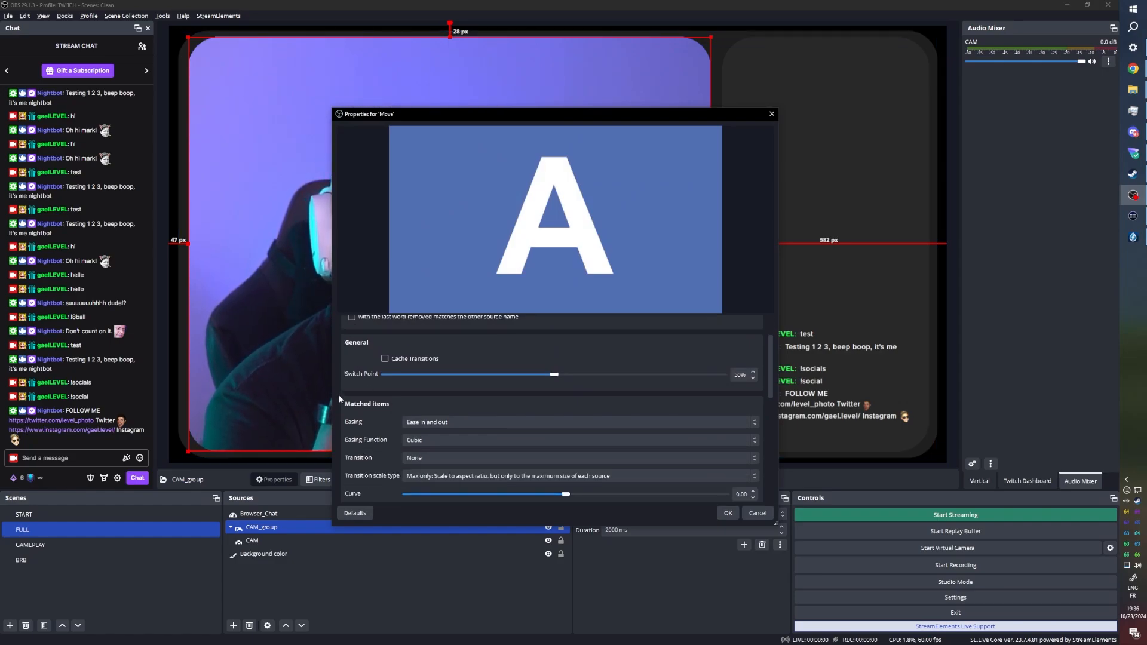
{"action": "scroll", "coordinate": [338, 394], "scroll_direction": "down", "scroll_amount": 1}
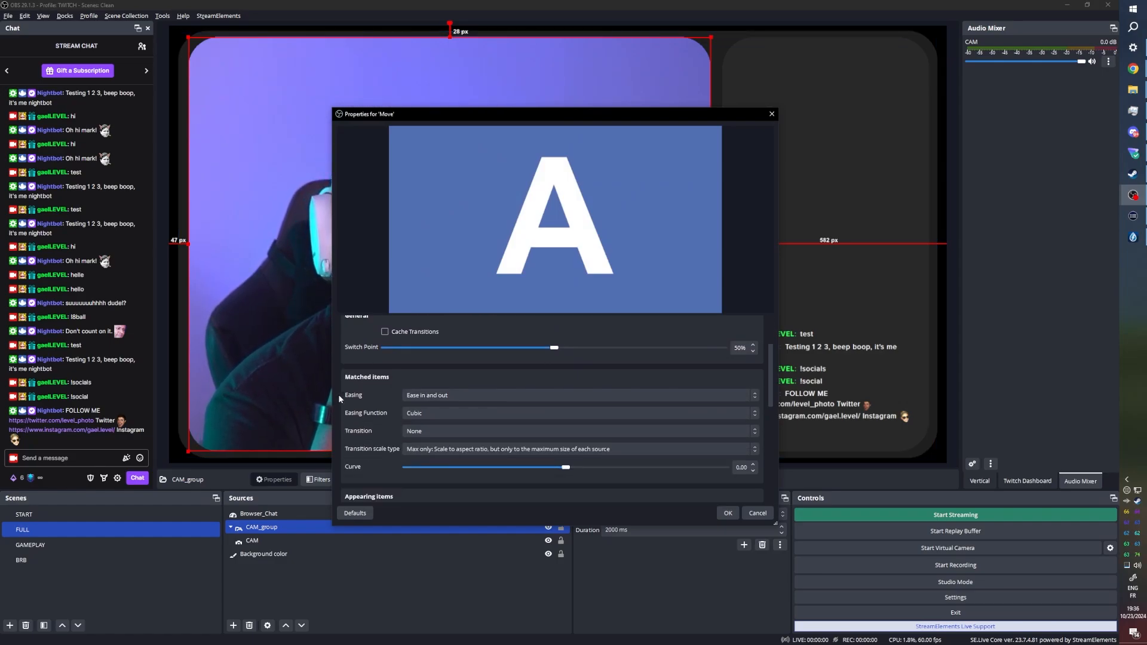
{"action": "scroll", "coordinate": [338, 394], "scroll_direction": "down", "scroll_amount": 1}
{"action": "scroll", "coordinate": [338, 394], "scroll_direction": "down", "scroll_amount": 1}
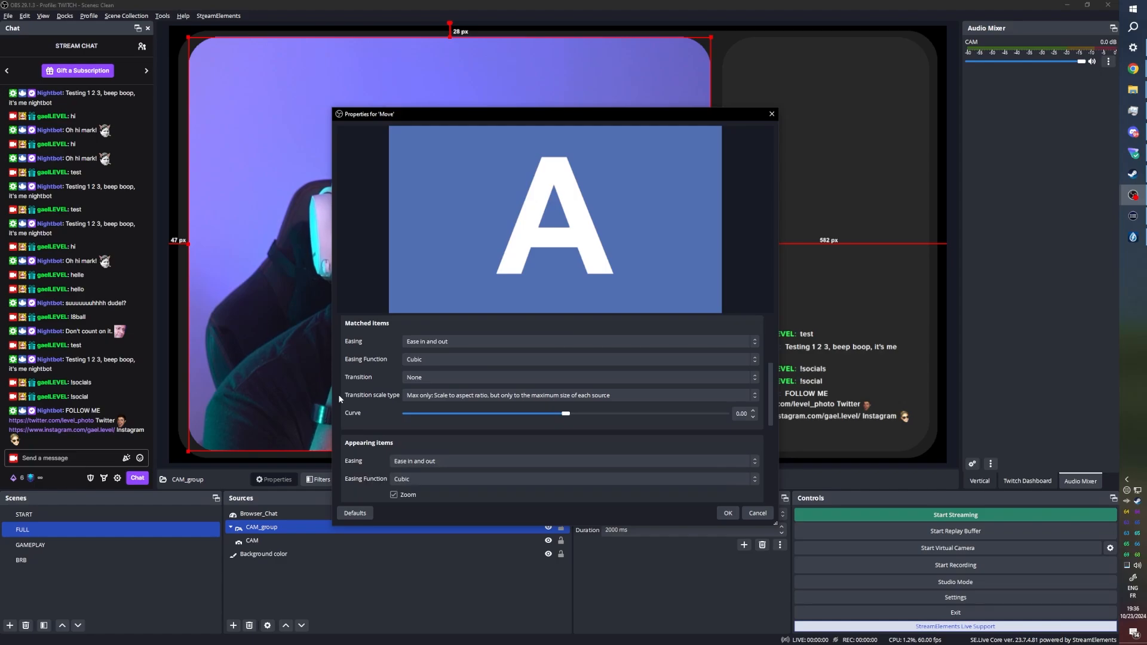
{"action": "scroll", "coordinate": [338, 394], "scroll_direction": "down", "scroll_amount": 4}
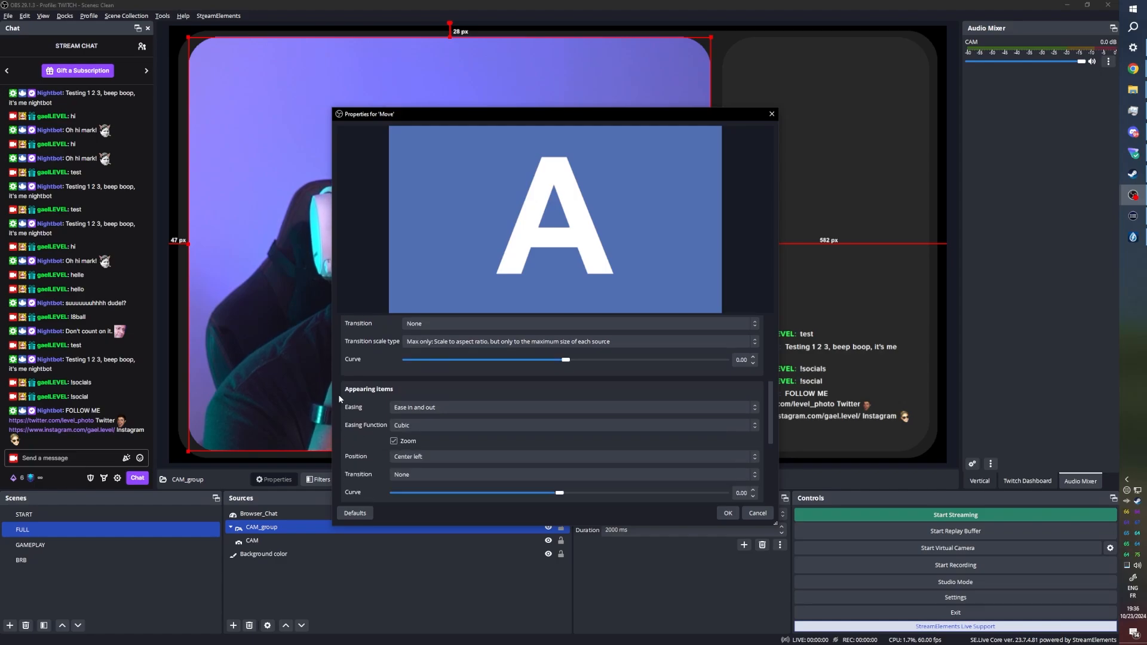
{"action": "scroll", "coordinate": [338, 394], "scroll_direction": "down", "scroll_amount": 4}
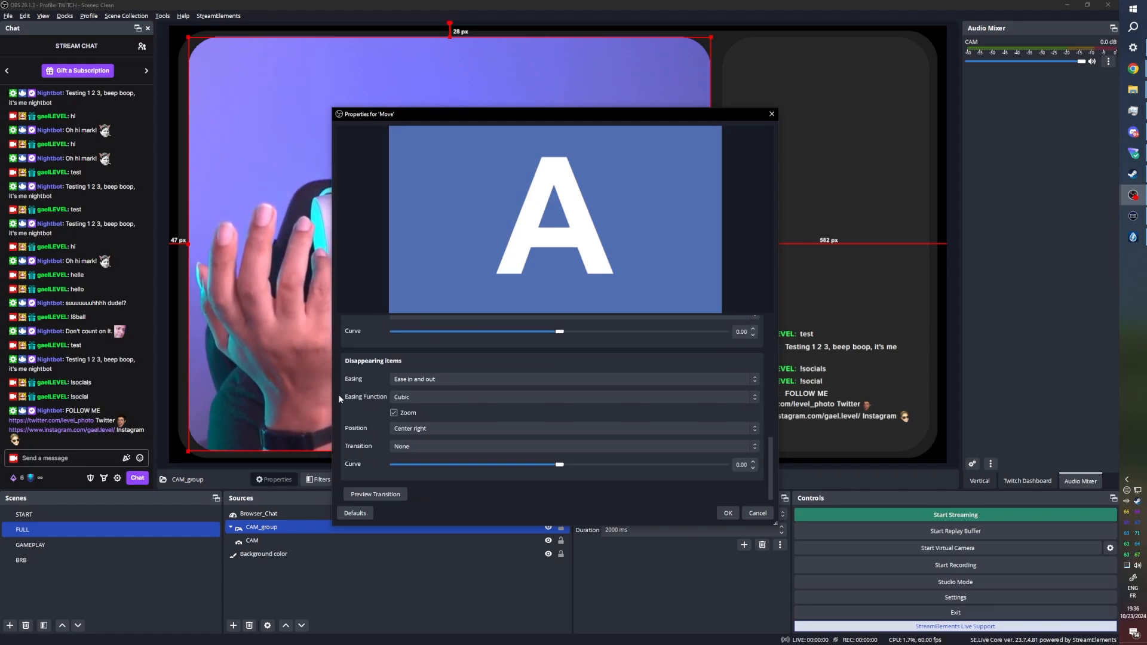
{"action": "left_click", "coordinate": [757, 513]}
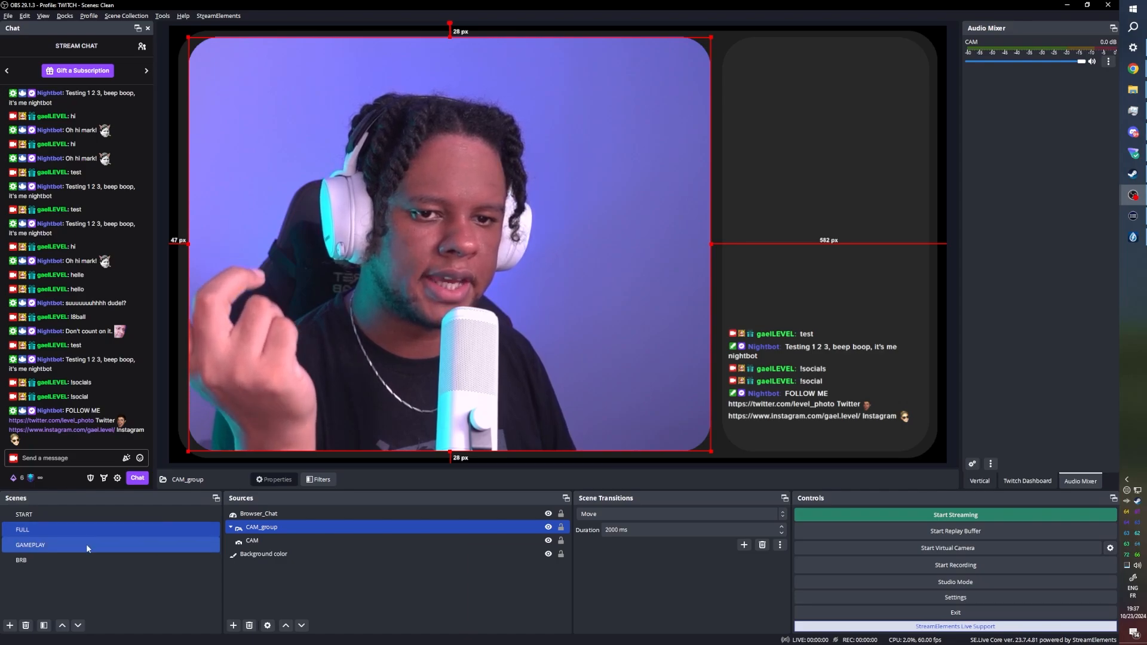
Step: Switch to the GAMEPLAY scene and set the Move transition to match when the source name contains the other source name
{"action": "left_click", "coordinate": [114, 546]}
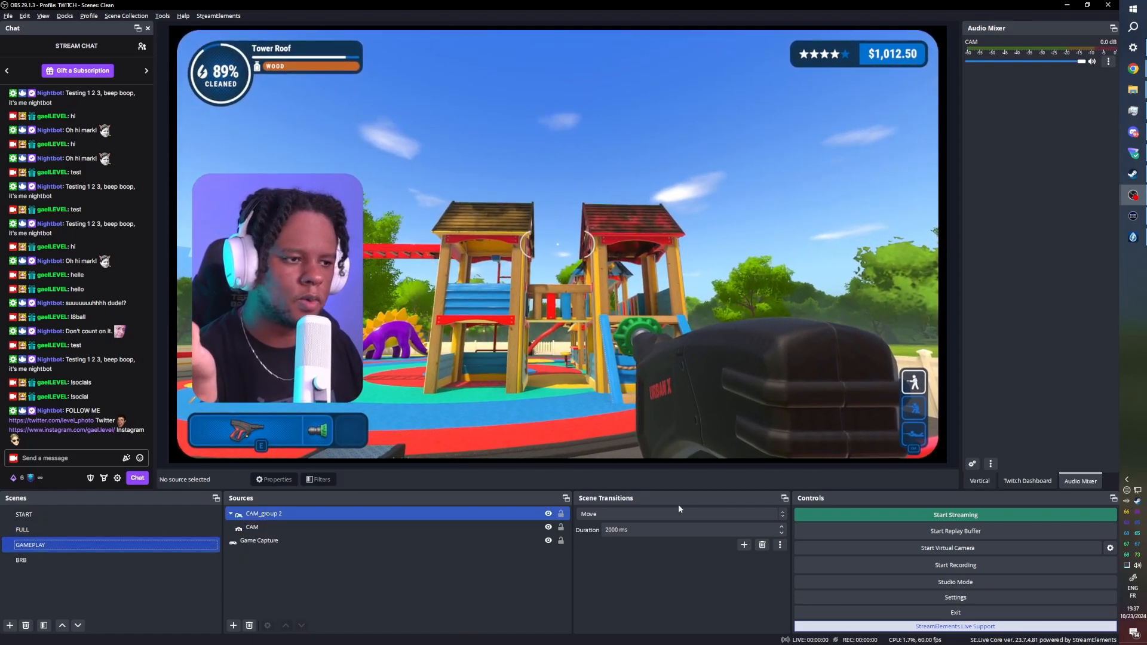
{"action": "left_click", "coordinate": [779, 545]}
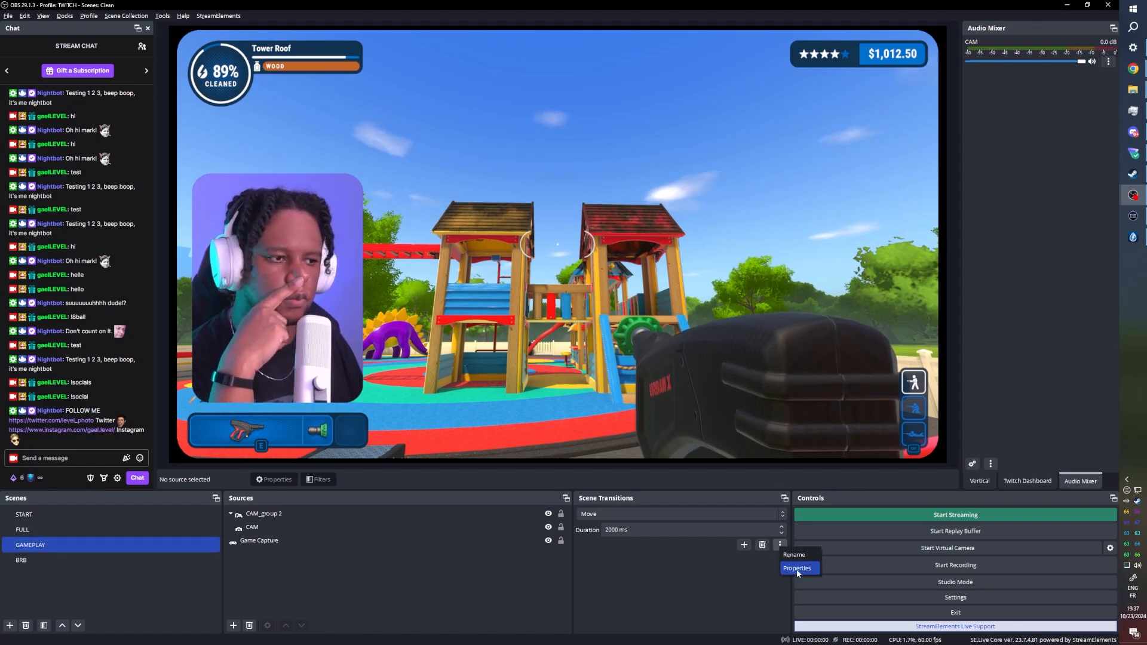
{"action": "left_click", "coordinate": [794, 568]}
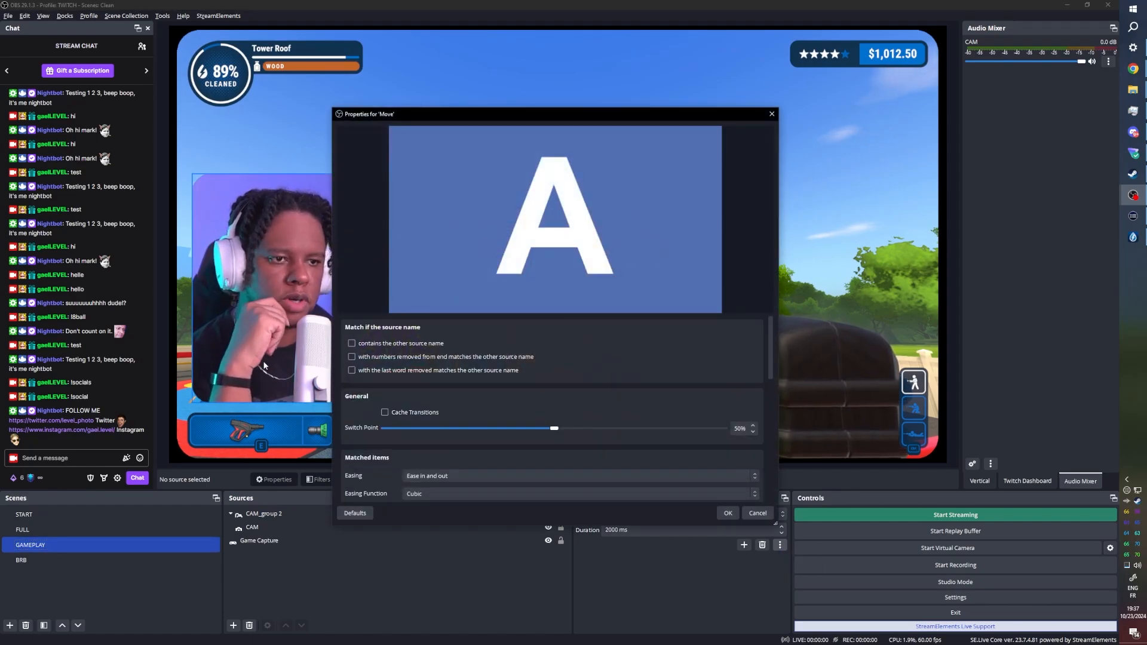
{"action": "left_click", "coordinate": [351, 344]}
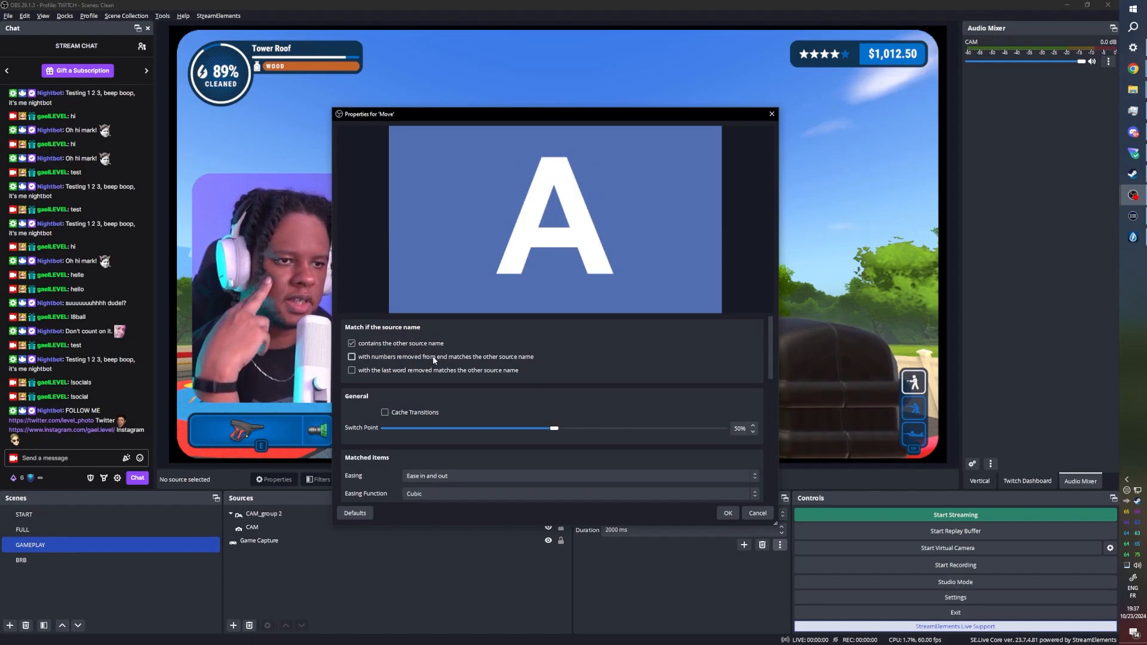
{"action": "left_click", "coordinate": [727, 516]}
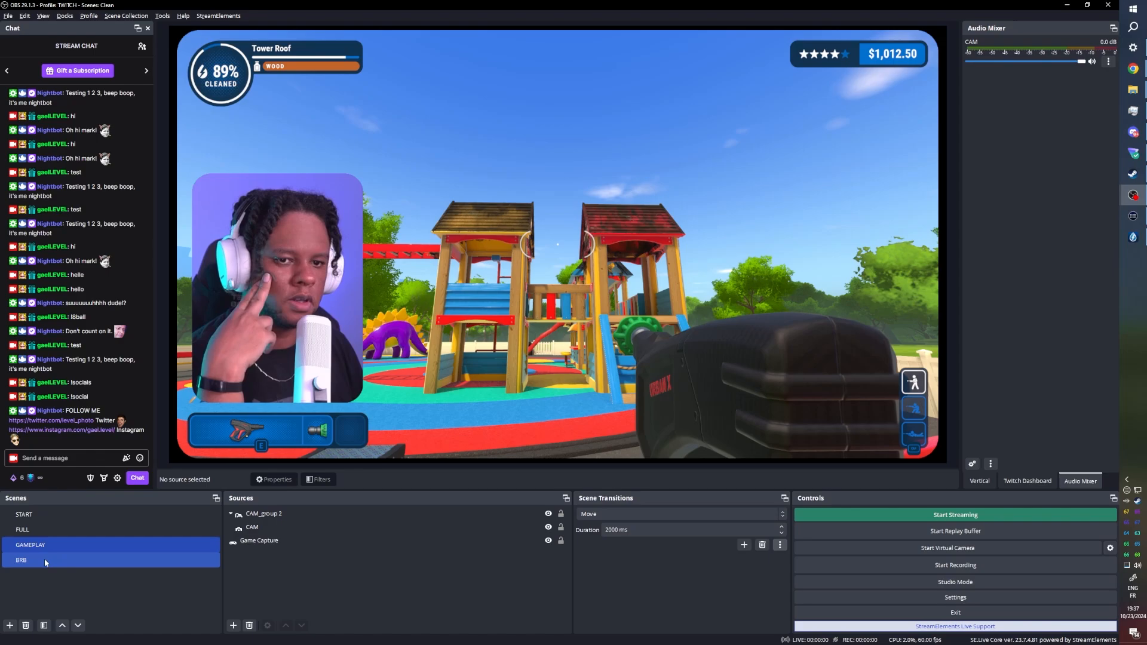
Step: Set the Move transition duration to 3000 ms and test it by switching between the FULL and GAMEPLAY scenes
{"action": "left_click", "coordinate": [31, 525]}
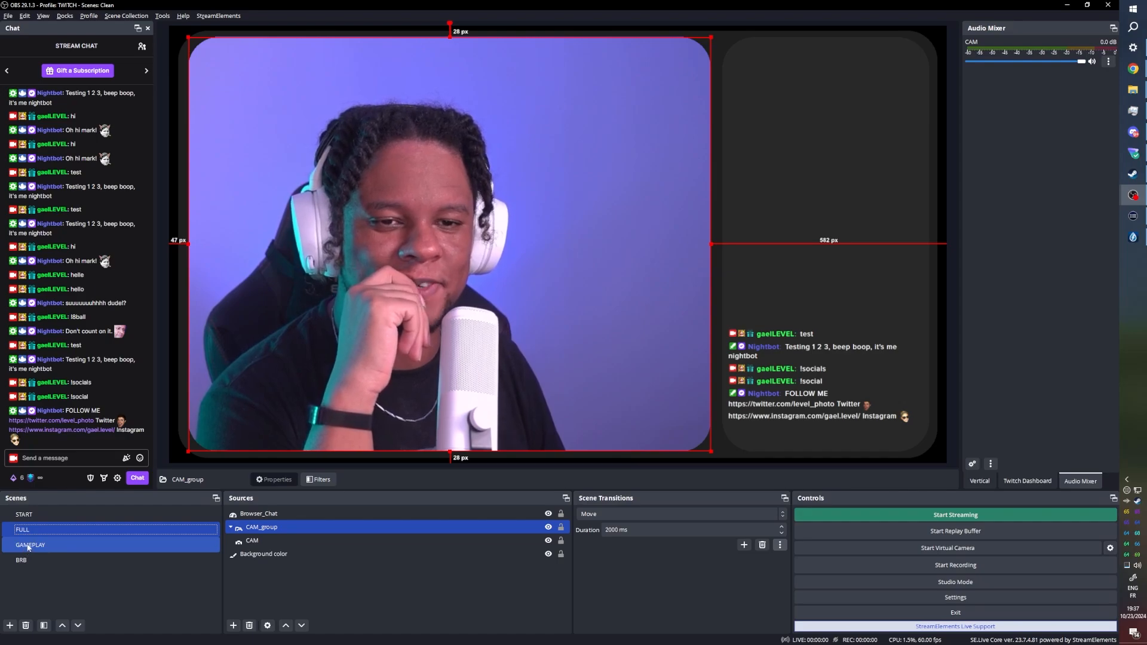
{"action": "left_click", "coordinate": [29, 545]}
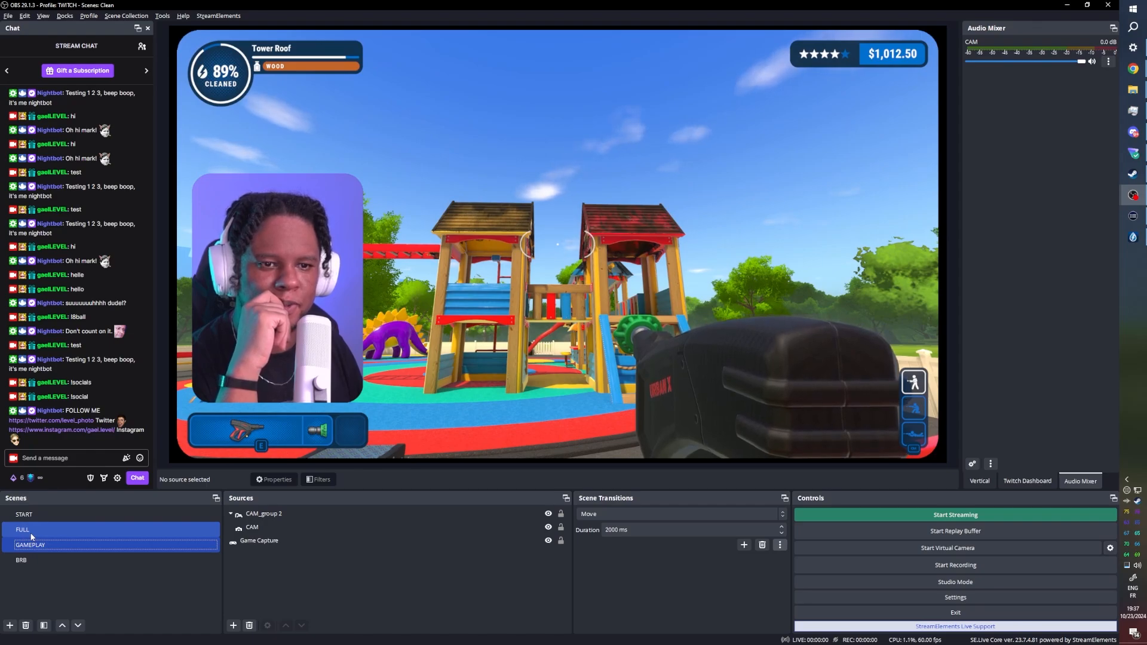
{"action": "left_click", "coordinate": [32, 536]}
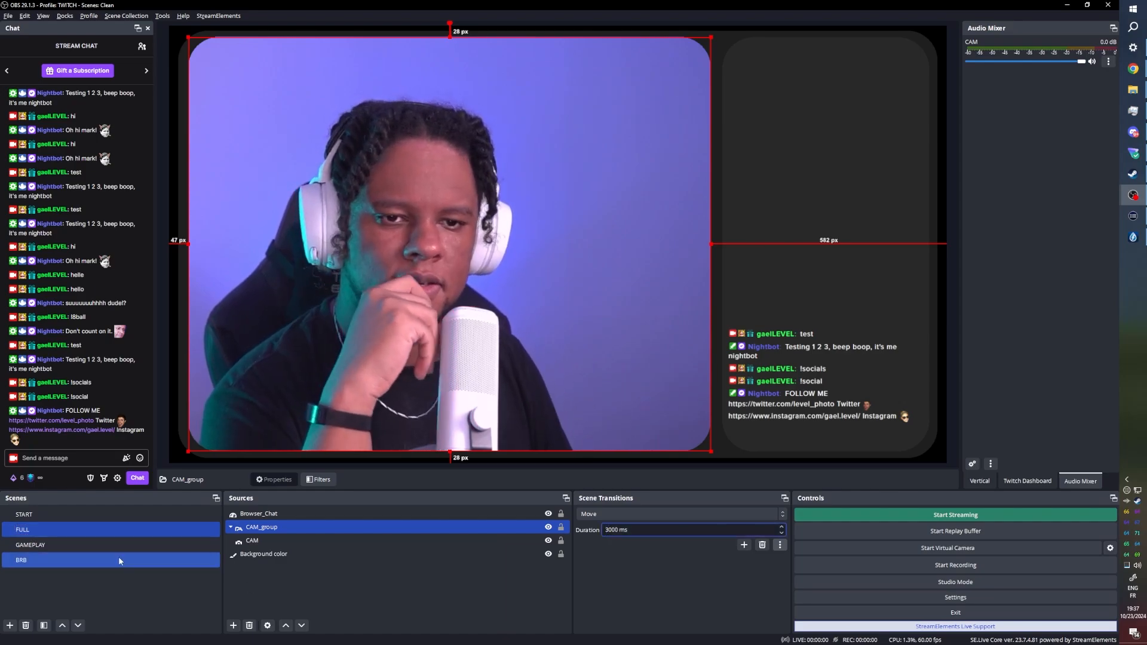
{"action": "left_click", "coordinate": [98, 547]}
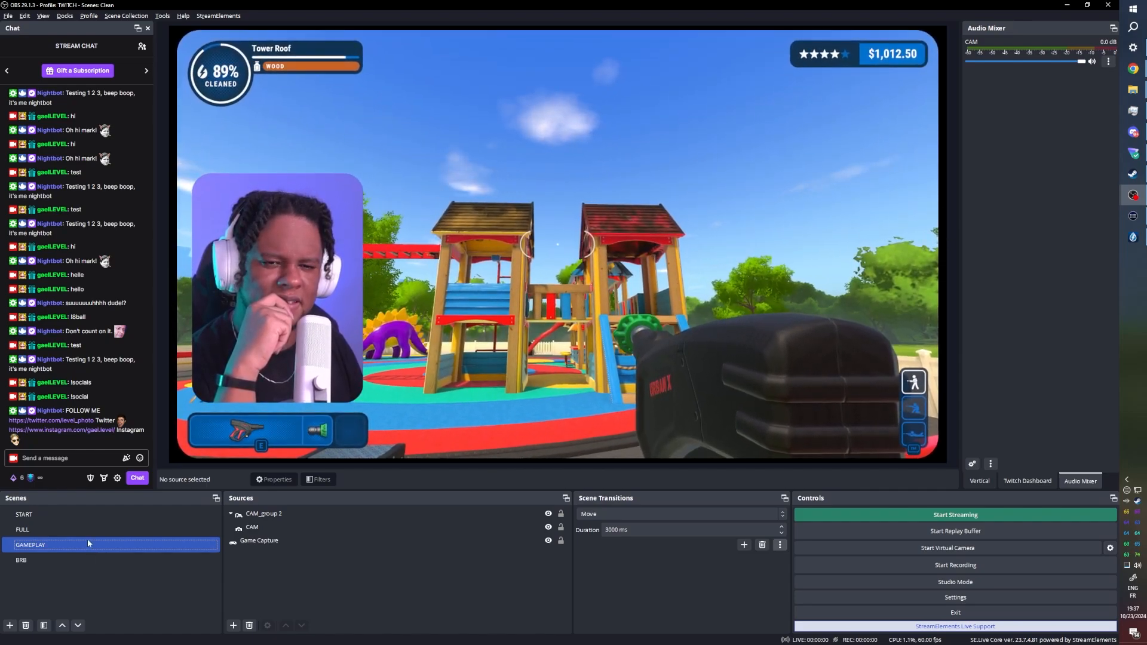
{"action": "left_click", "coordinate": [88, 535]}
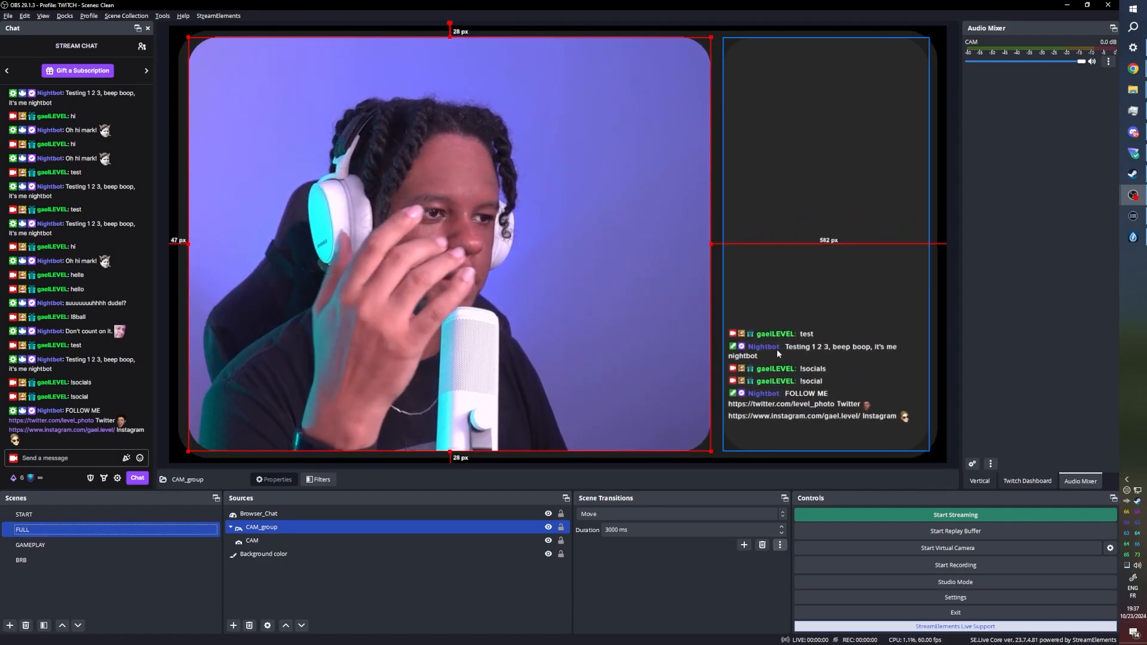
Step: Copy the Browser_Chat source from the FULL scene and paste it as a reference into the START scene, with the Intermission_START group collapsed
{"action": "left_click", "coordinate": [777, 352]}
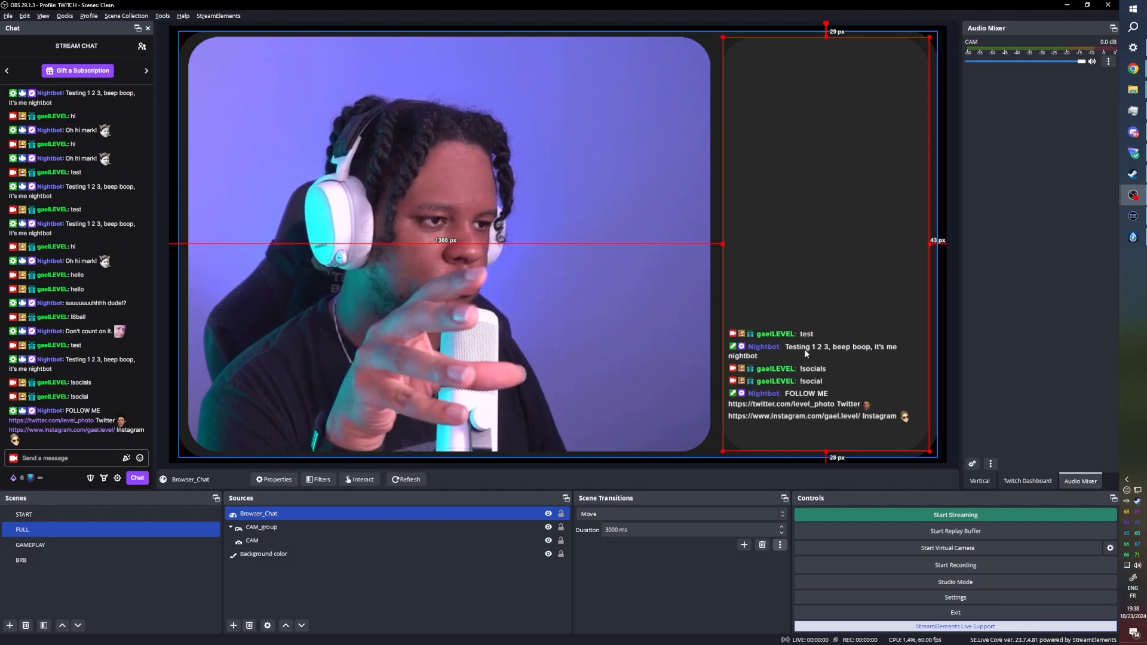
{"action": "right_click", "coordinate": [260, 142]}
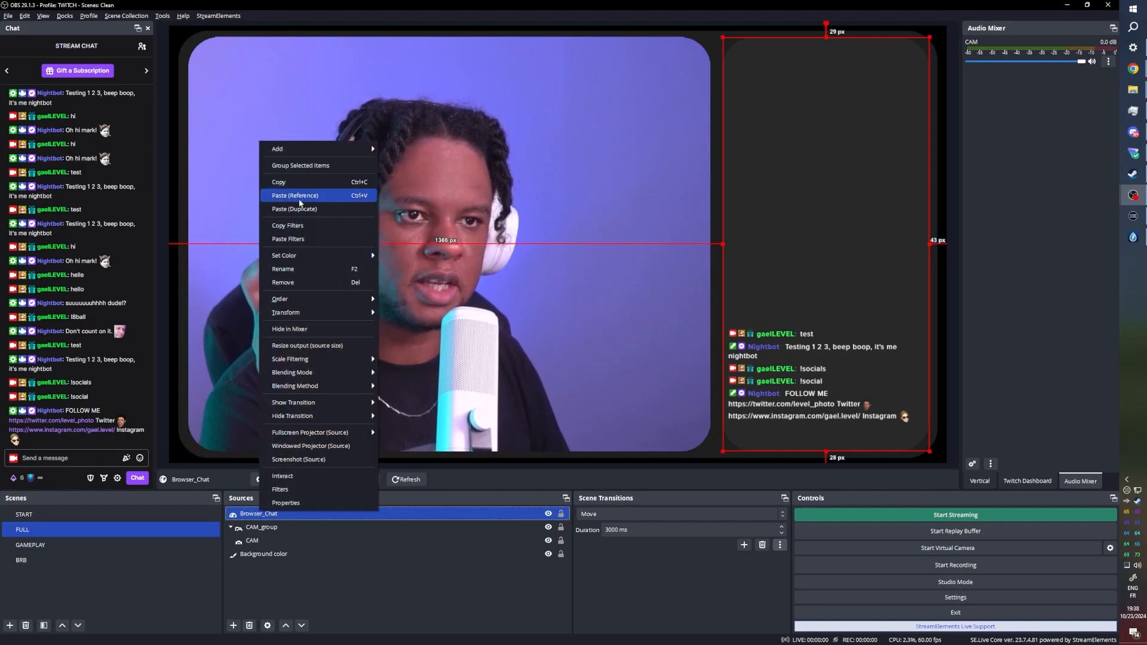
{"action": "left_click", "coordinate": [292, 181]}
{"action": "left_click", "coordinate": [106, 515]}
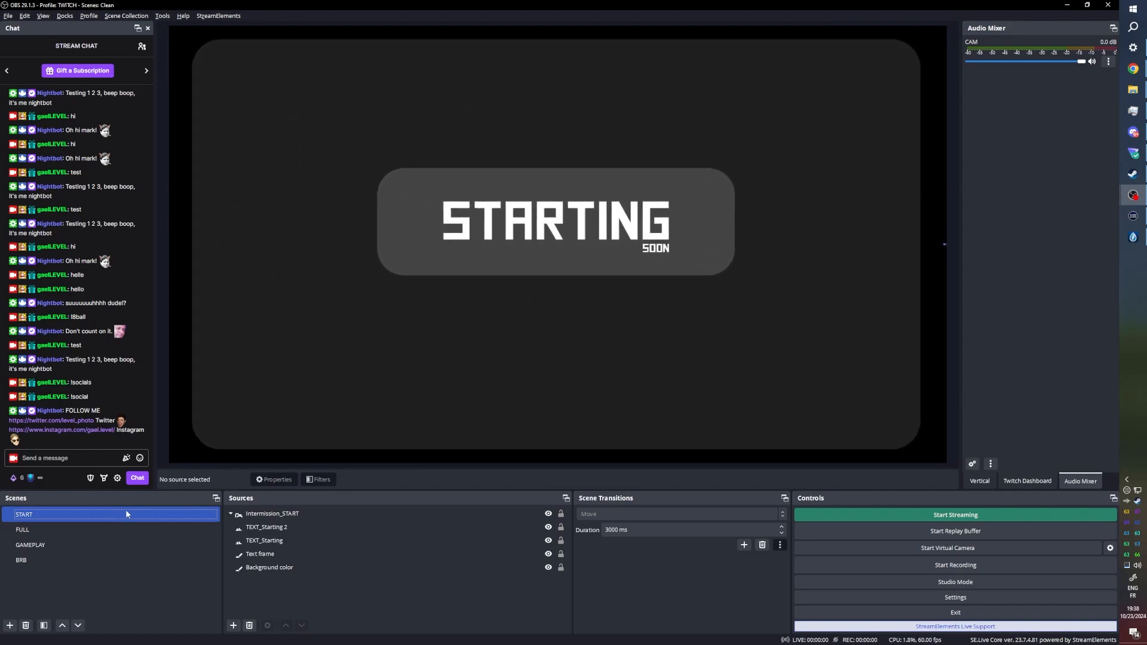
{"action": "left_click", "coordinate": [355, 566]}
{"action": "left_click", "coordinate": [306, 595]}
{"action": "left_click", "coordinate": [236, 508]}
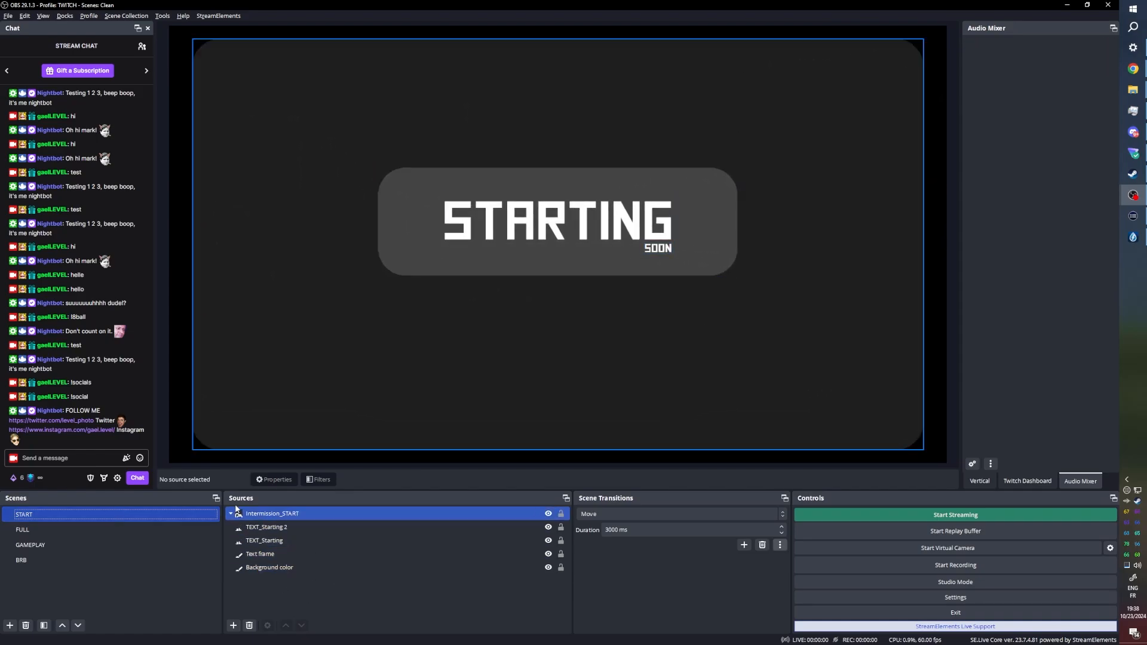
{"action": "left_click", "coordinate": [230, 513]}
{"action": "right_click", "coordinate": [283, 537]}
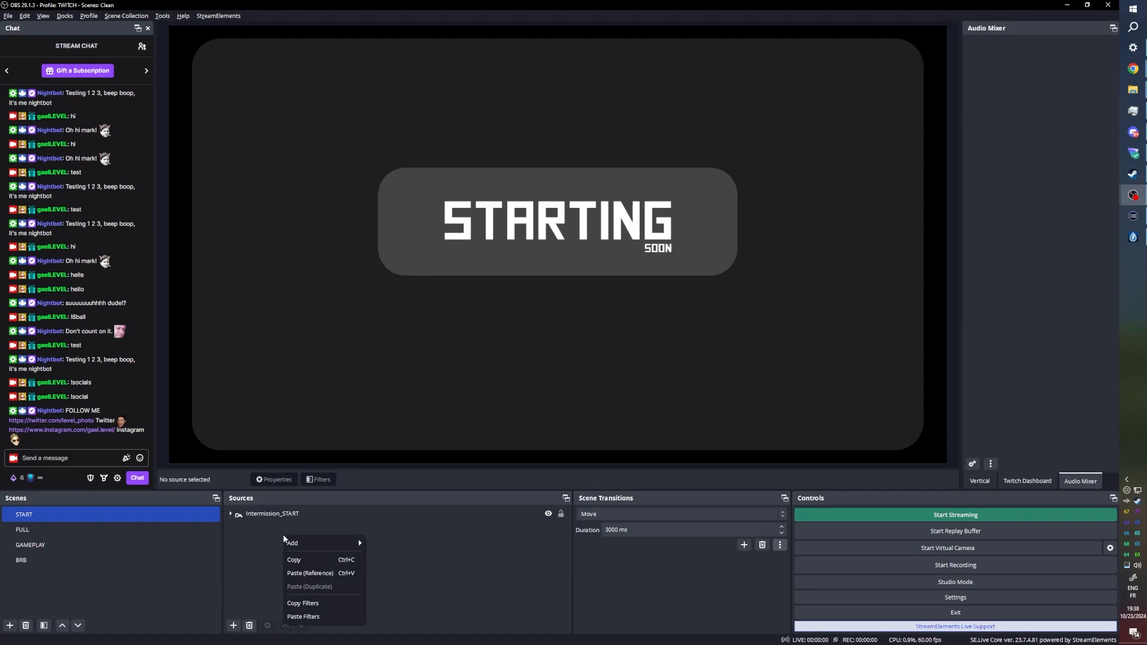
{"action": "left_click", "coordinate": [316, 573]}
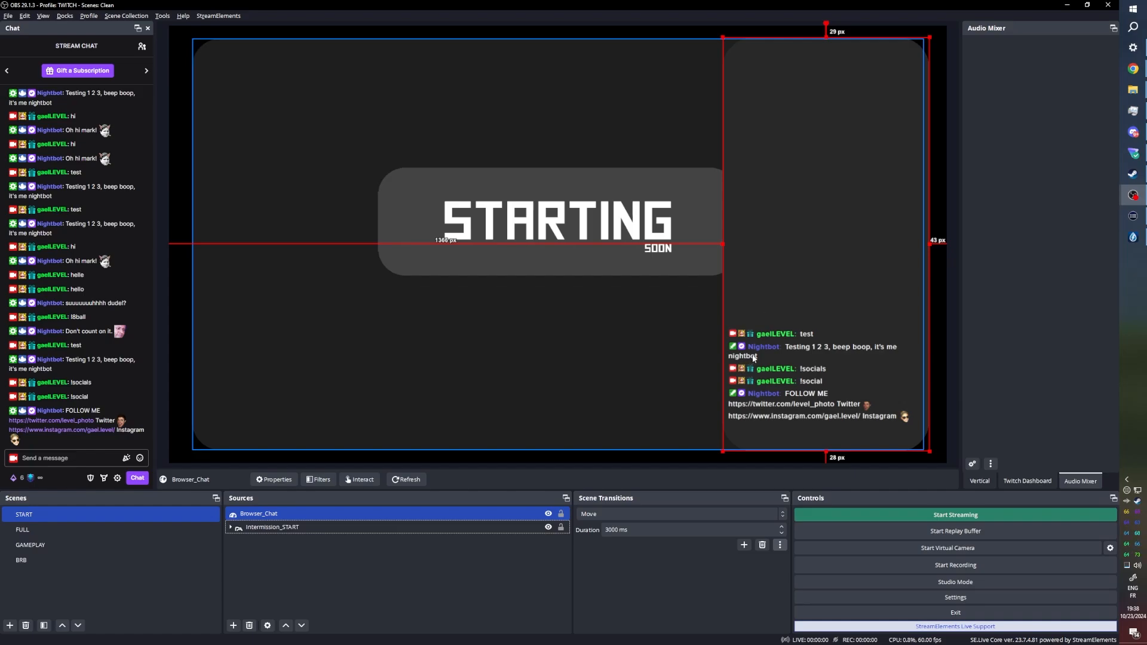
Step: Move the START scene's Browser_Chat source beyond the canvas's right edge and test the Move transition to FULL
{"action": "left_click_drag", "start_coordinate": [754, 354], "coordinate": [981, 358]}
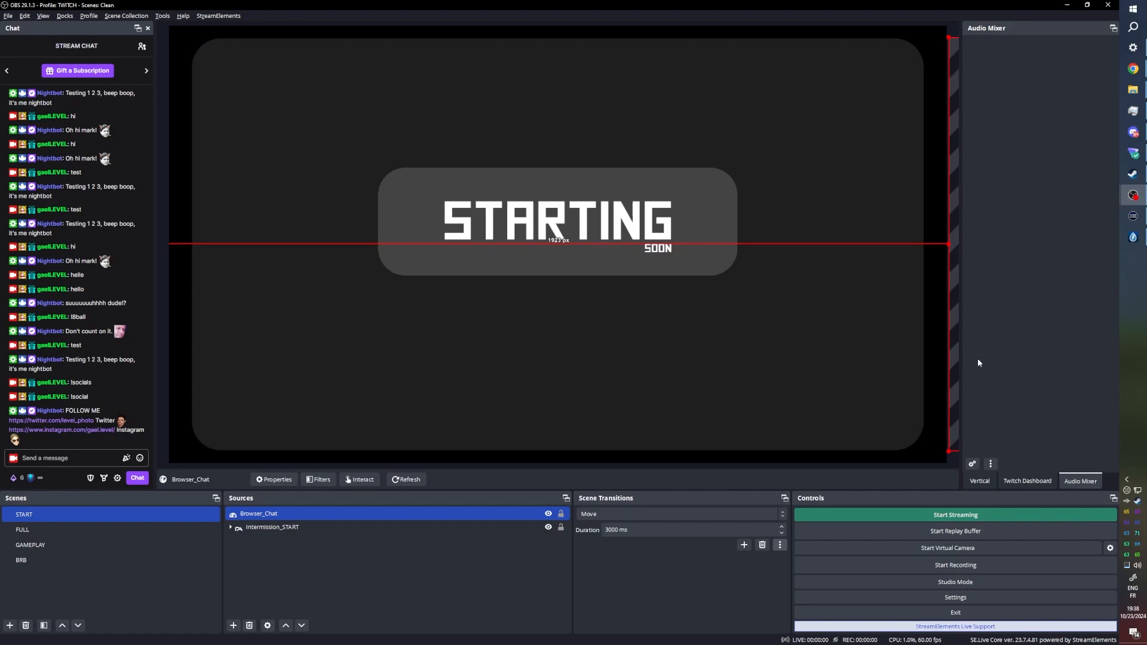
{"action": "left_click", "coordinate": [38, 529]}
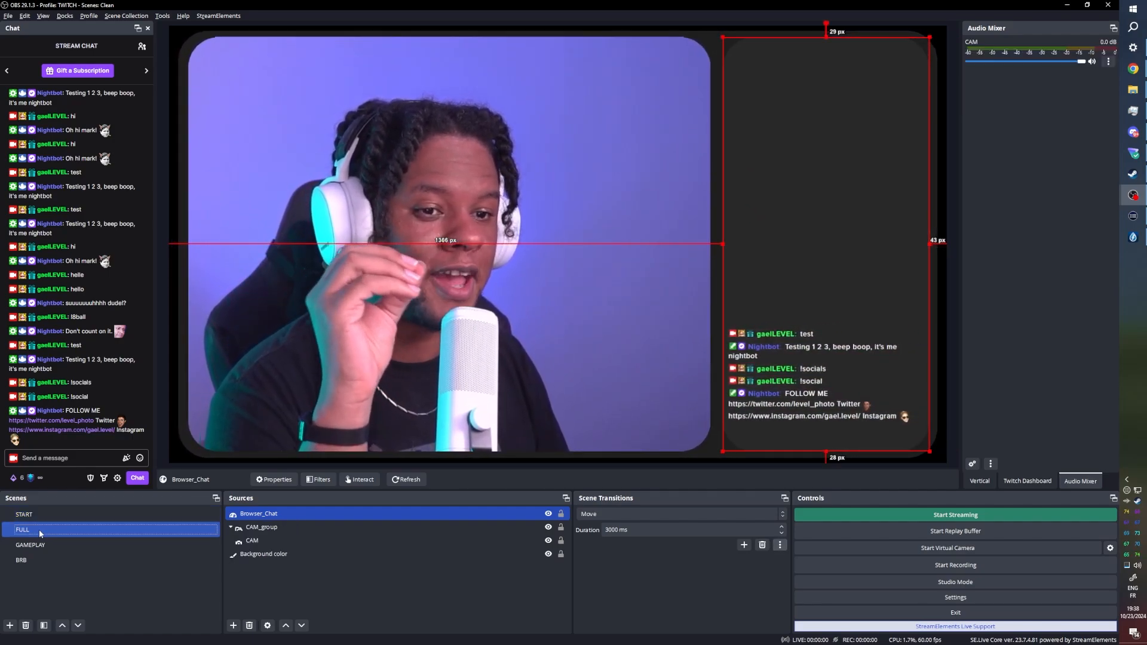
Step: Copy CAM_group from the FULL scene and paste it as a reference into the START scene
{"action": "left_click", "coordinate": [271, 528]}
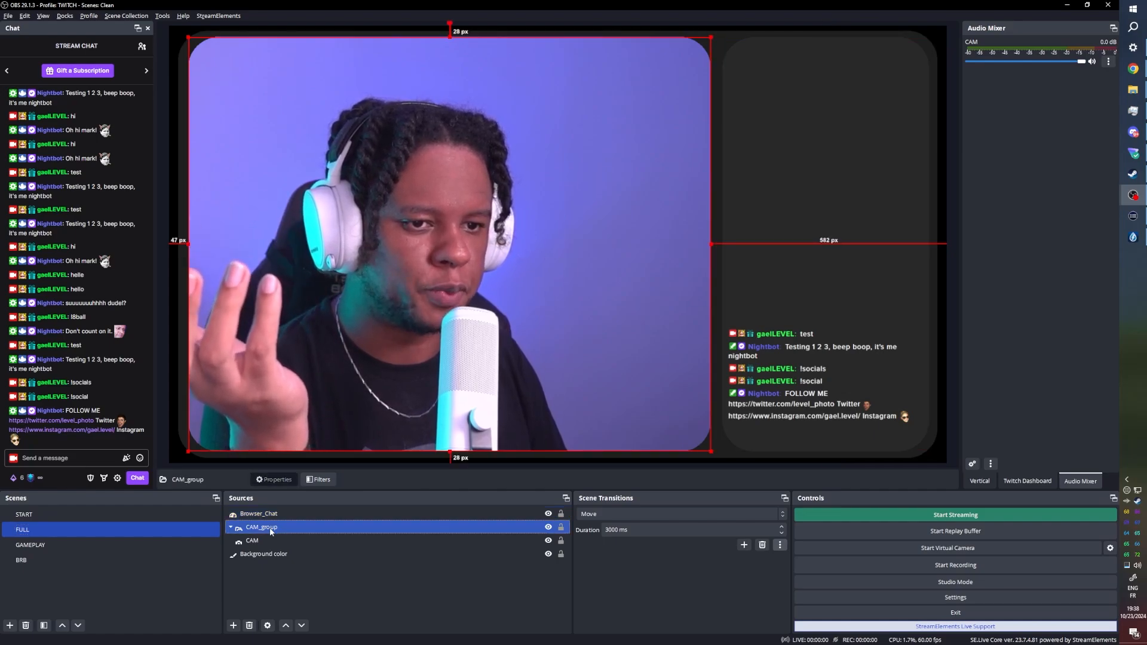
{"action": "right_click", "coordinate": [271, 528]}
{"action": "left_click", "coordinate": [308, 234]}
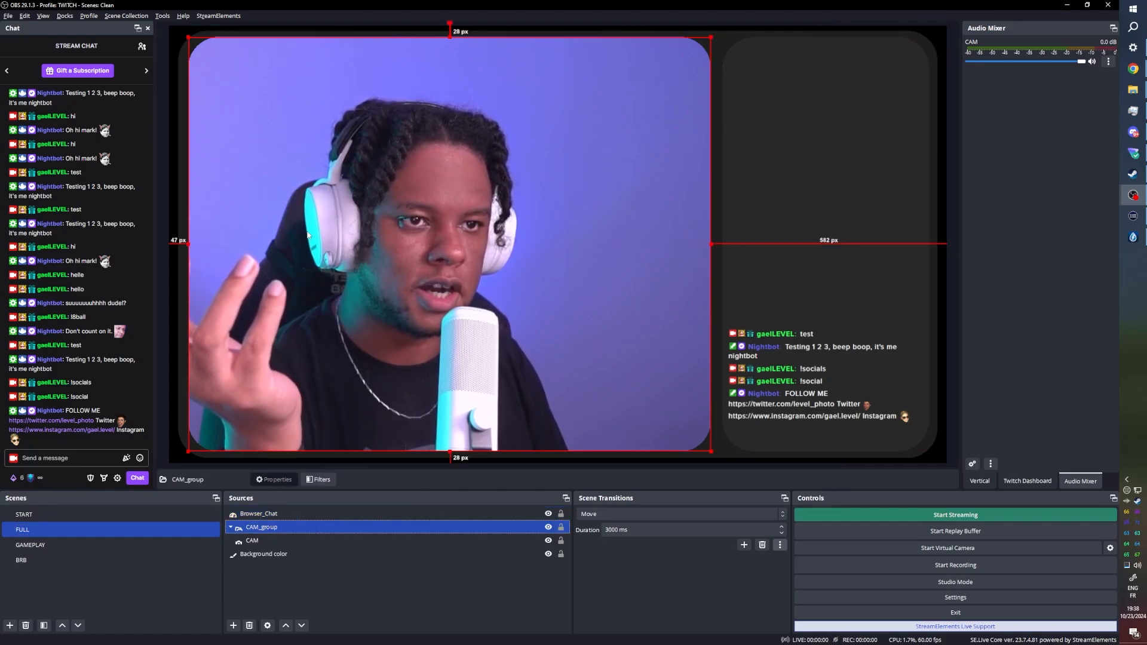
{"action": "left_click", "coordinate": [58, 512]}
{"action": "right_click", "coordinate": [287, 559]}
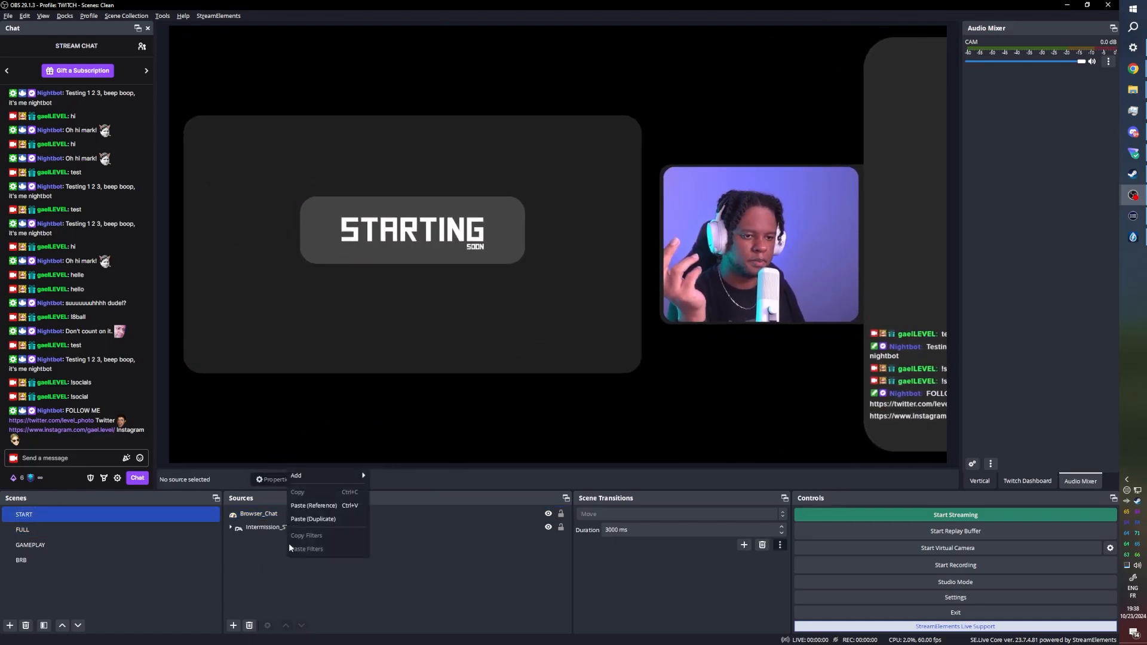
{"action": "left_click", "coordinate": [300, 506]}
Step: Move CAM_group beyond the canvas's left edge in START and test the transition to FULL and back
{"action": "left_click_drag", "start_coordinate": [668, 328], "coordinate": [121, 332]}
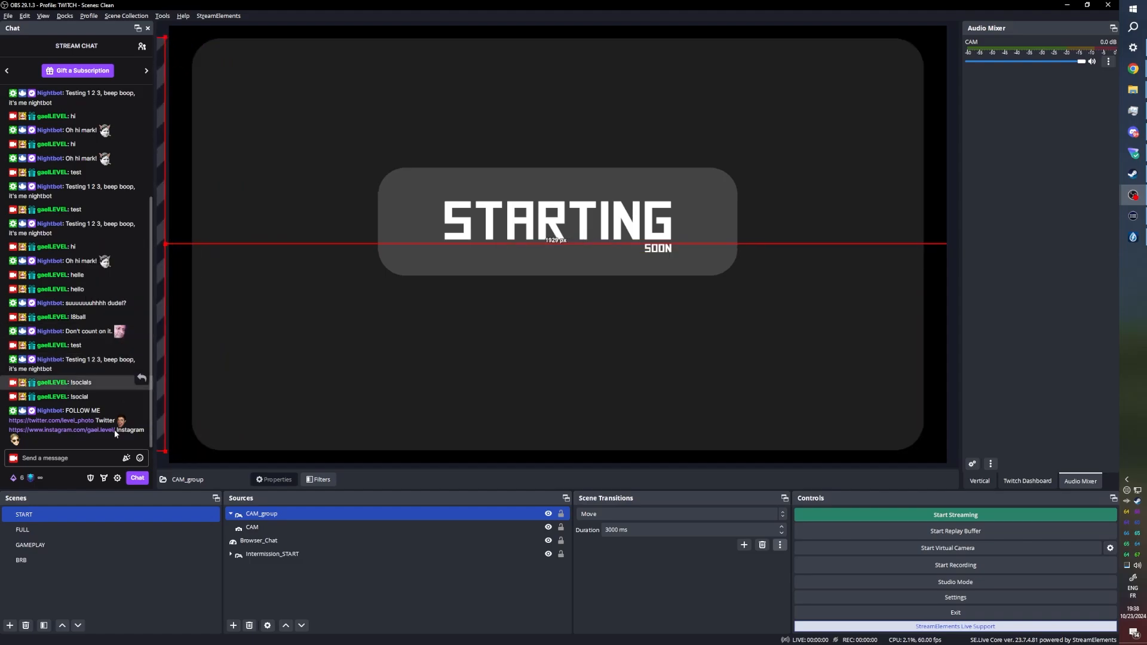
{"action": "left_click", "coordinate": [70, 529]}
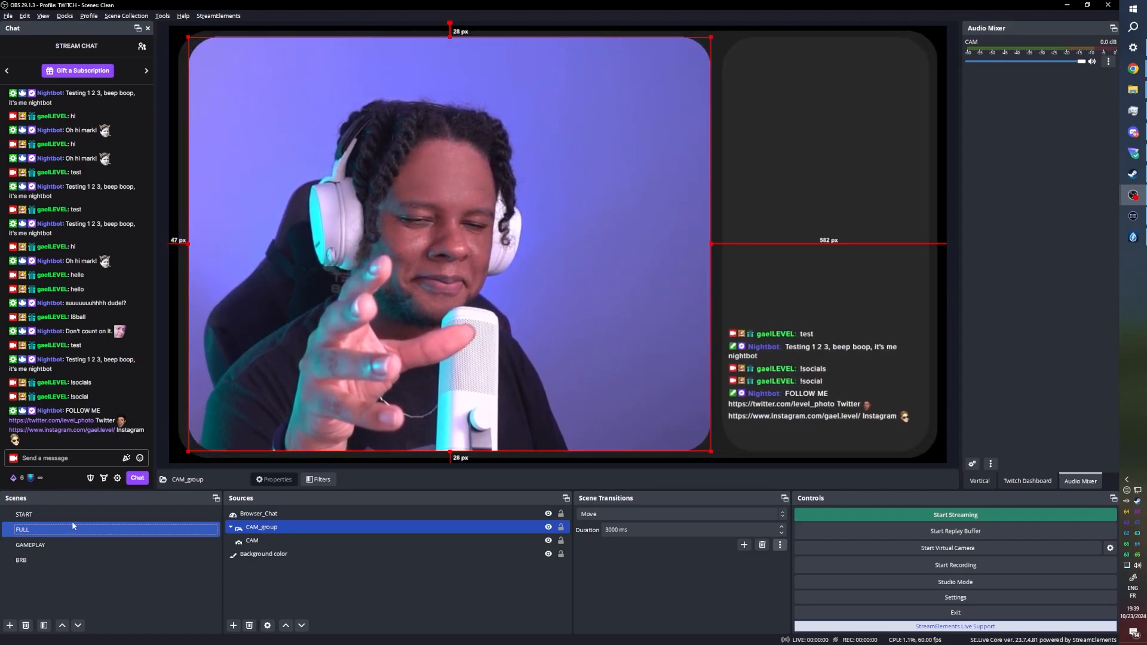
{"action": "left_click", "coordinate": [75, 515]}
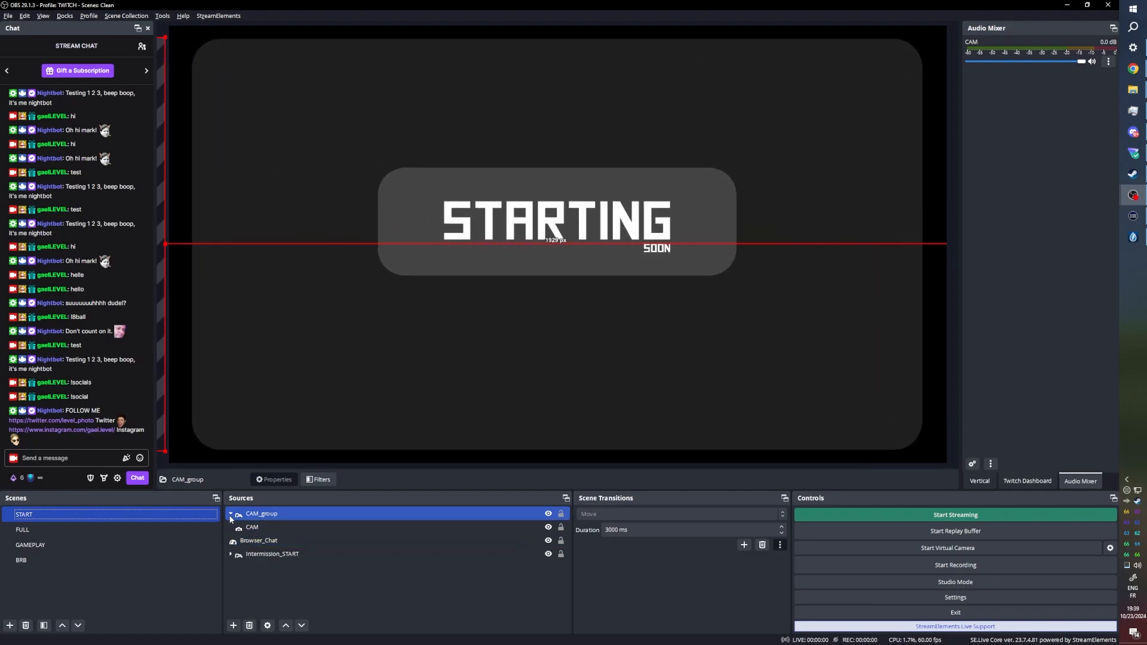
Step: Take Background color out of the Intermission_START group in START, placing it below the group, and test the transition with FULL
{"action": "left_click", "coordinate": [226, 553], "text": "ctrl"}
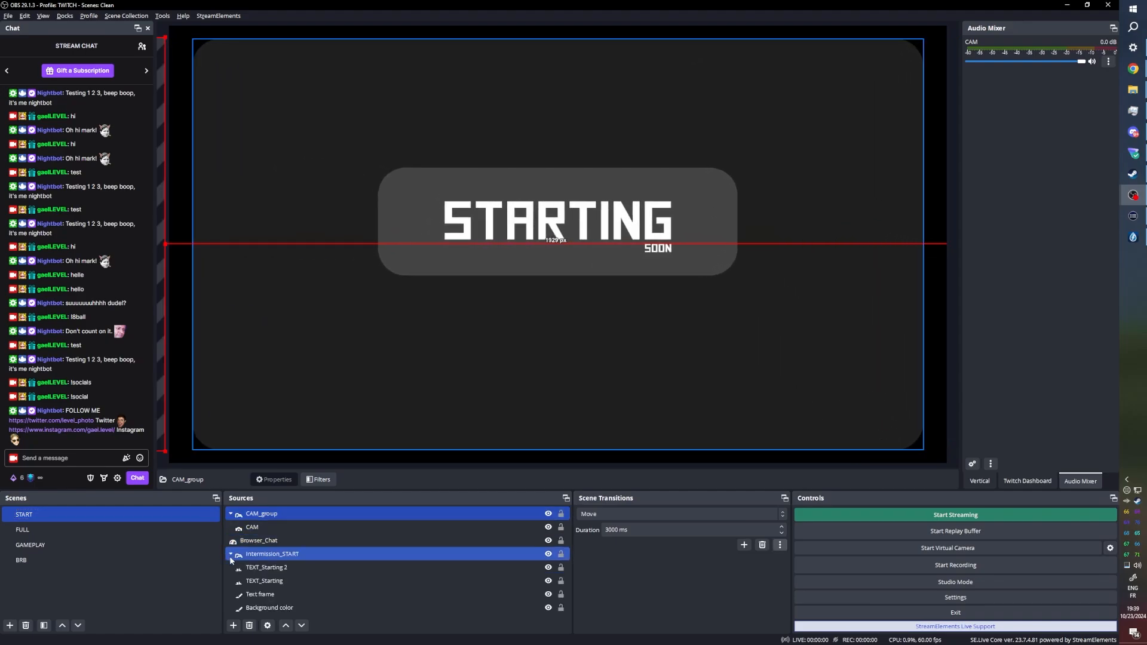
{"action": "left_click", "coordinate": [266, 608]}
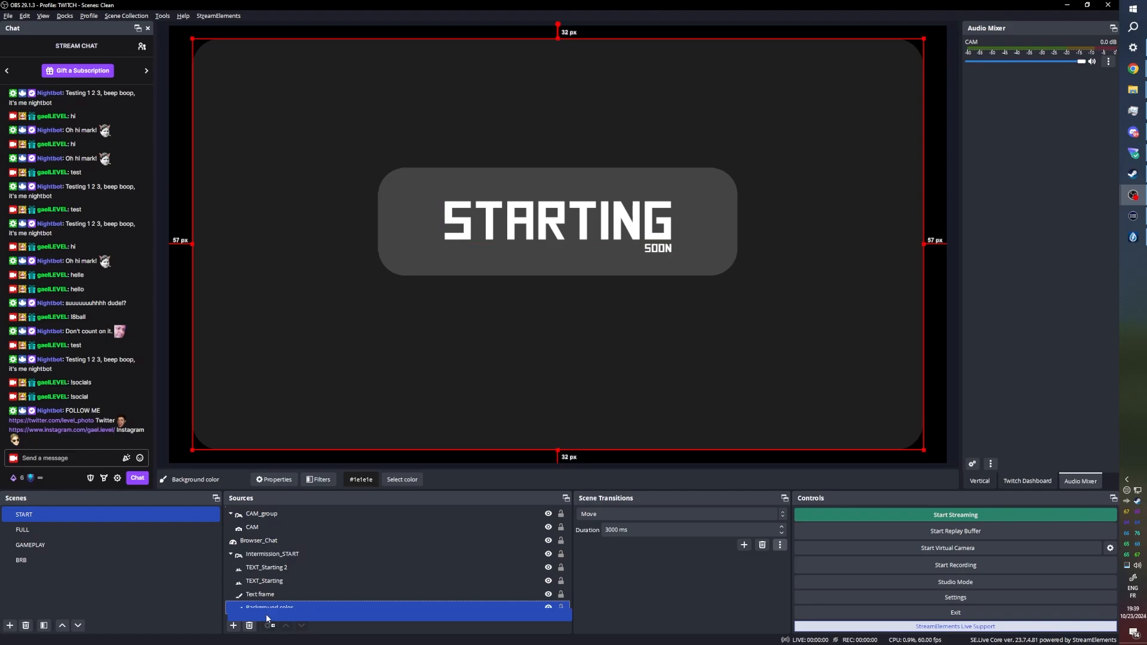
{"action": "left_click", "coordinate": [13, 530]}
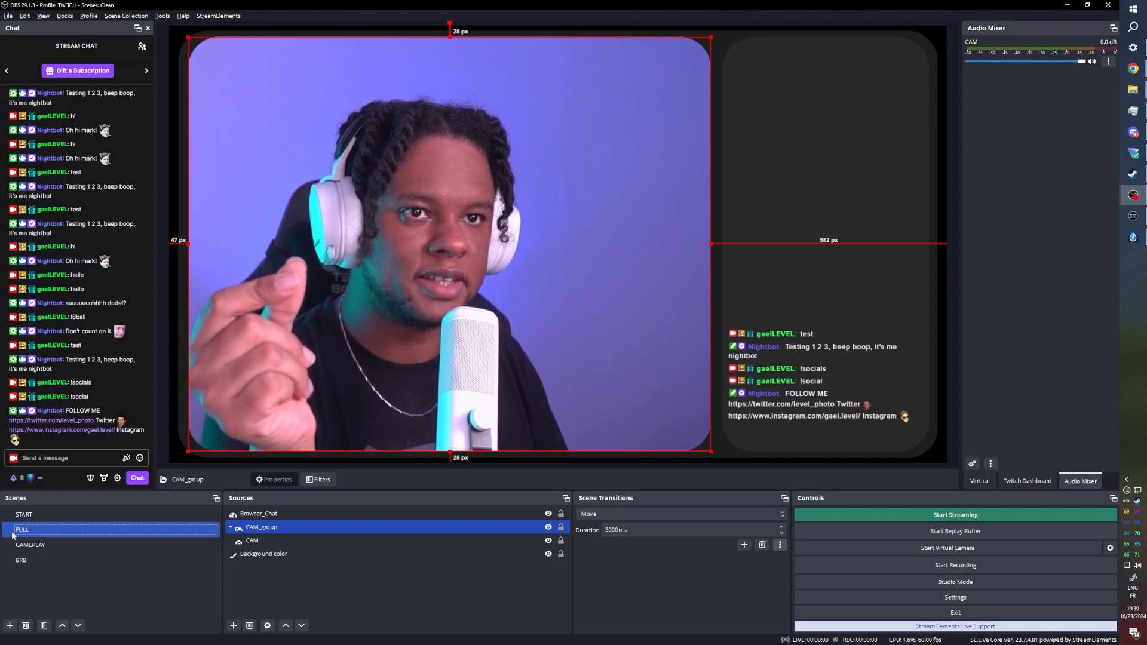
{"action": "left_click", "coordinate": [28, 516]}
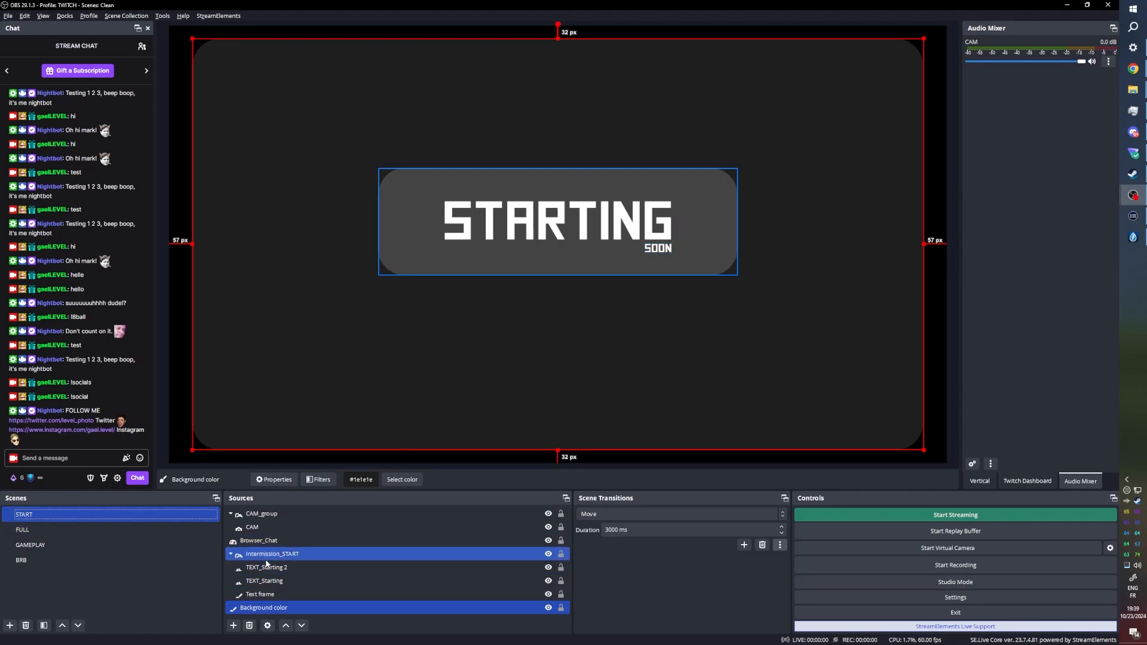
{"action": "left_click", "coordinate": [231, 555]}
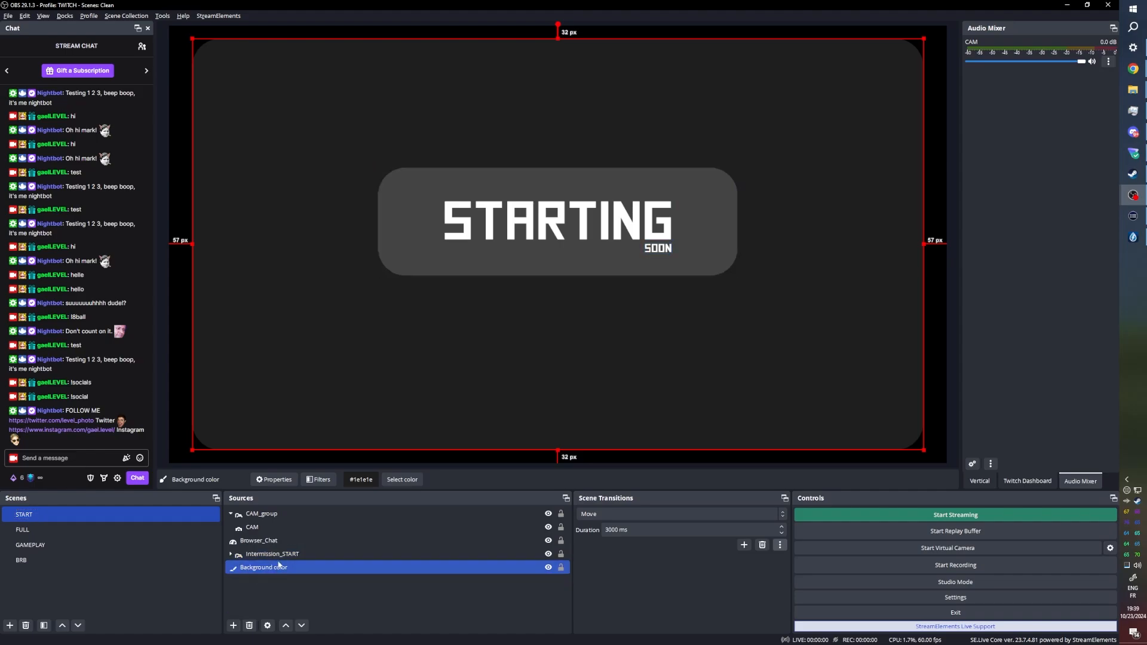
Step: Copy the Intermission_START group from START and paste it as a reference into the FULL scene
{"action": "left_click", "coordinate": [283, 554]}
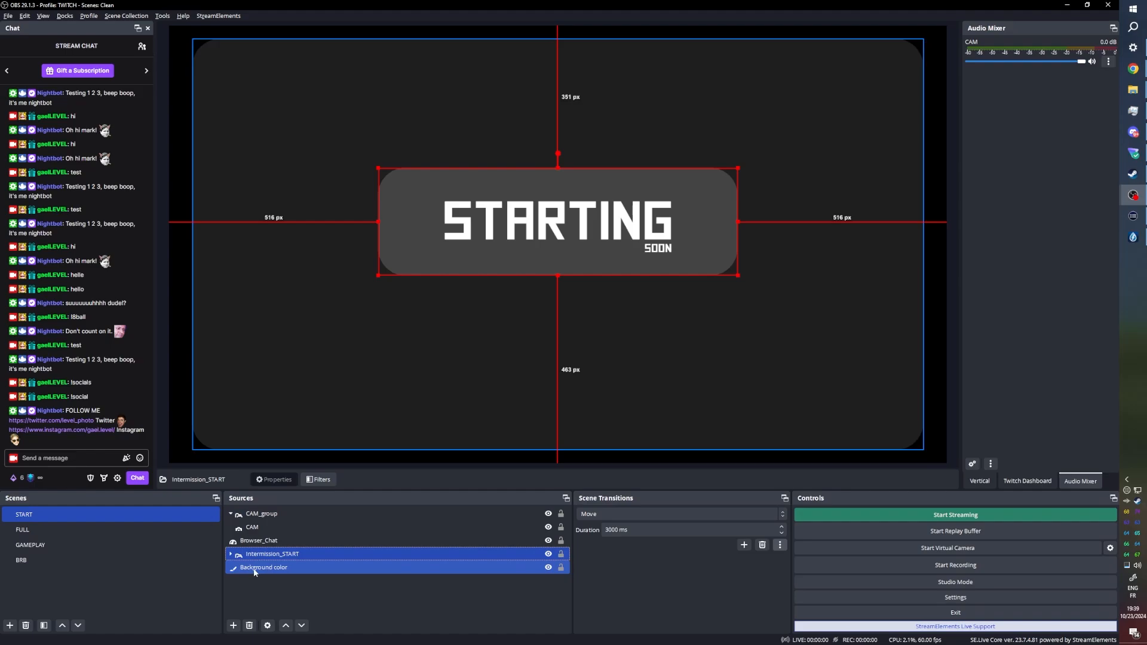
{"action": "right_click", "coordinate": [270, 553]}
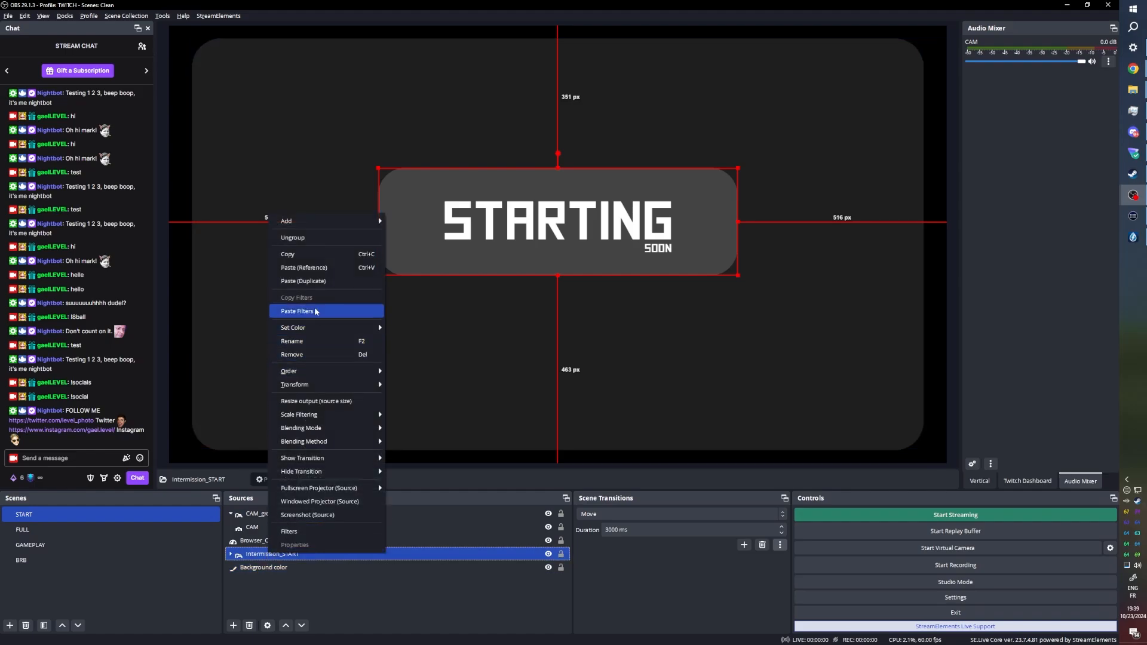
{"action": "left_click", "coordinate": [315, 256]}
{"action": "left_click", "coordinate": [69, 525]}
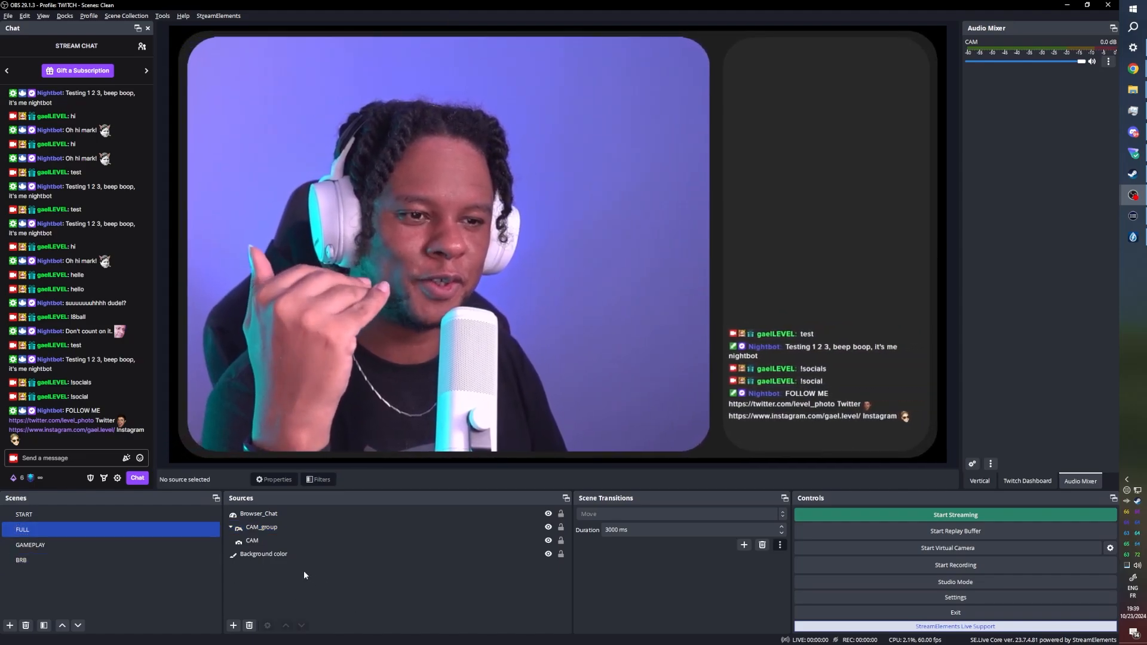
{"action": "right_click", "coordinate": [280, 572]}
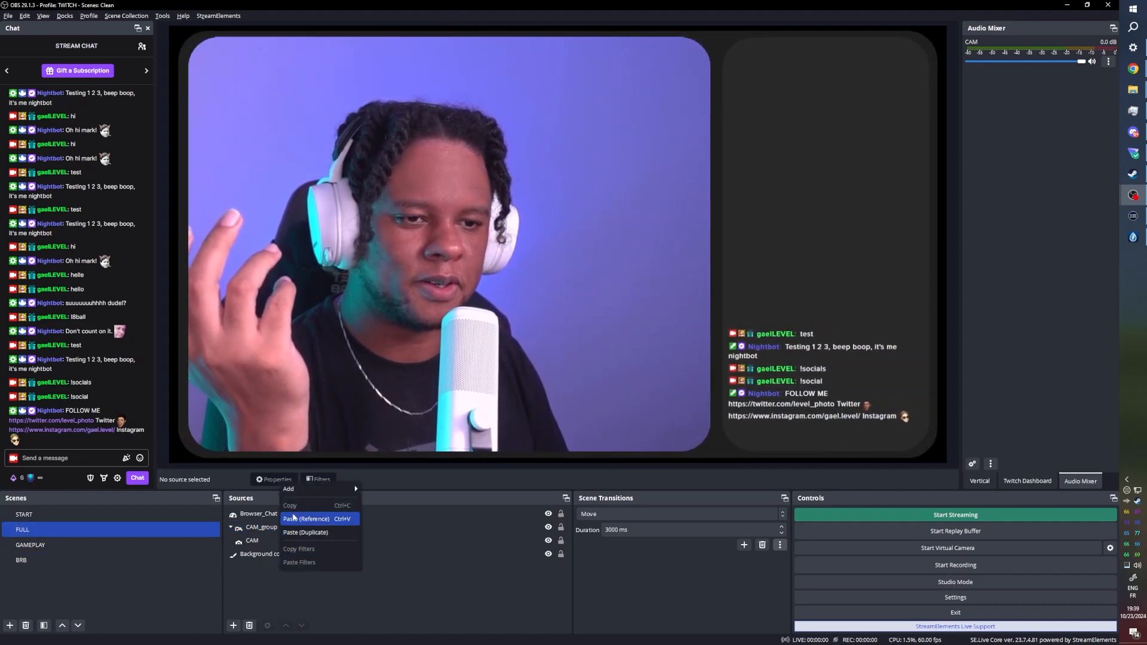
{"action": "left_click", "coordinate": [306, 519]}
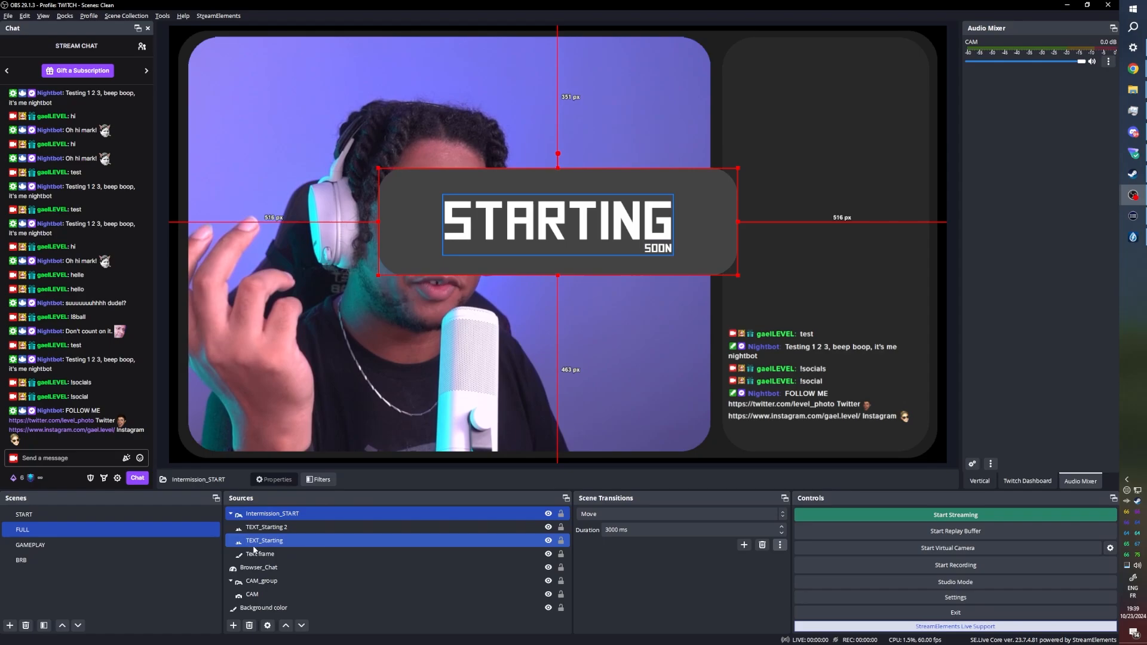
Step: Send Intermission_START below Background color in FULL's source order and move it beyond the canvas's upper edge
{"action": "left_click", "coordinate": [231, 514]}
{"action": "left_click_drag", "start_coordinate": [263, 513], "coordinate": [268, 570]}
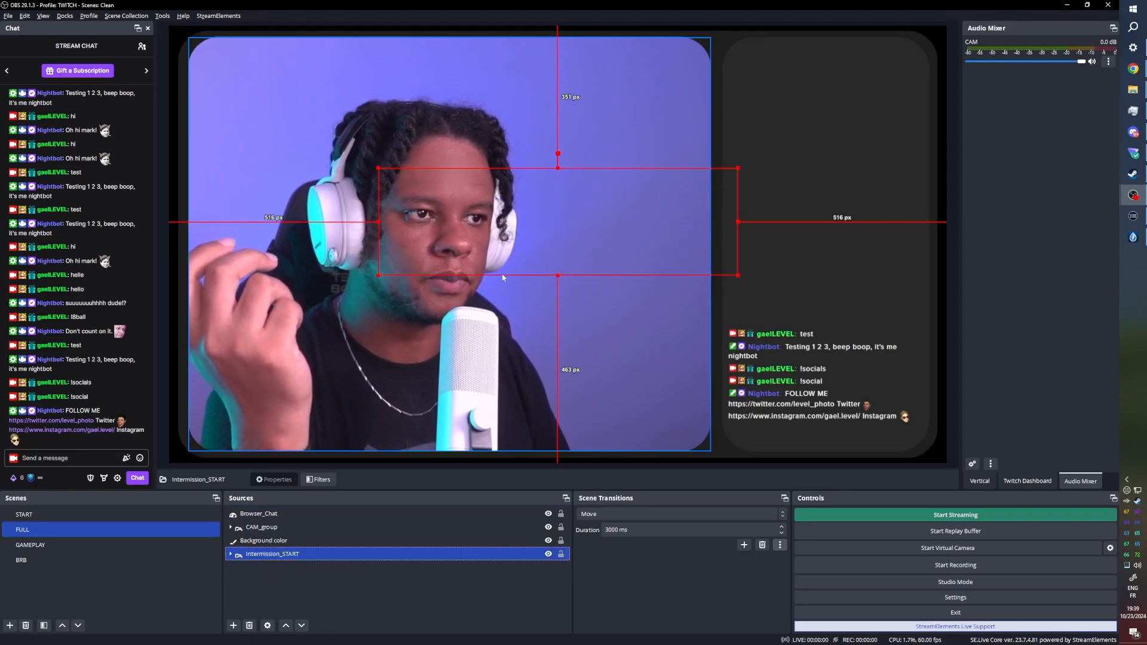
{"action": "left_click_drag", "start_coordinate": [553, 228], "coordinate": [555, 3]}
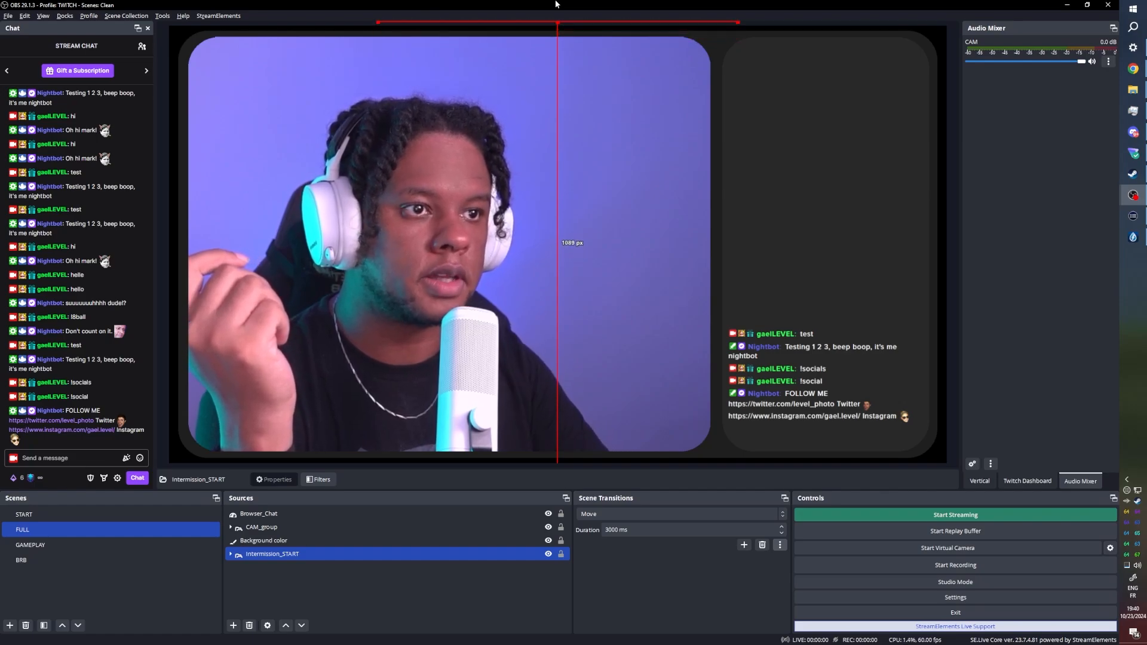
Step: Reorder Intermission_START directly above Background color in FULL, testing the transition with START before and after the change
{"action": "double_click", "coordinate": [82, 521]}
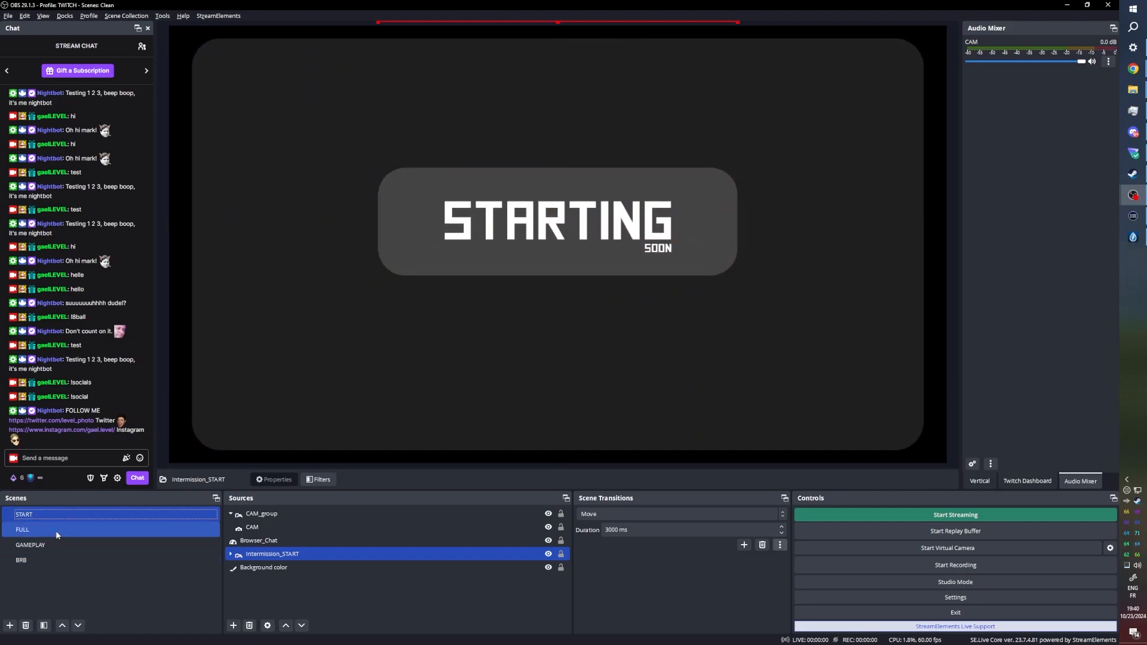
{"action": "double_click", "coordinate": [56, 531]}
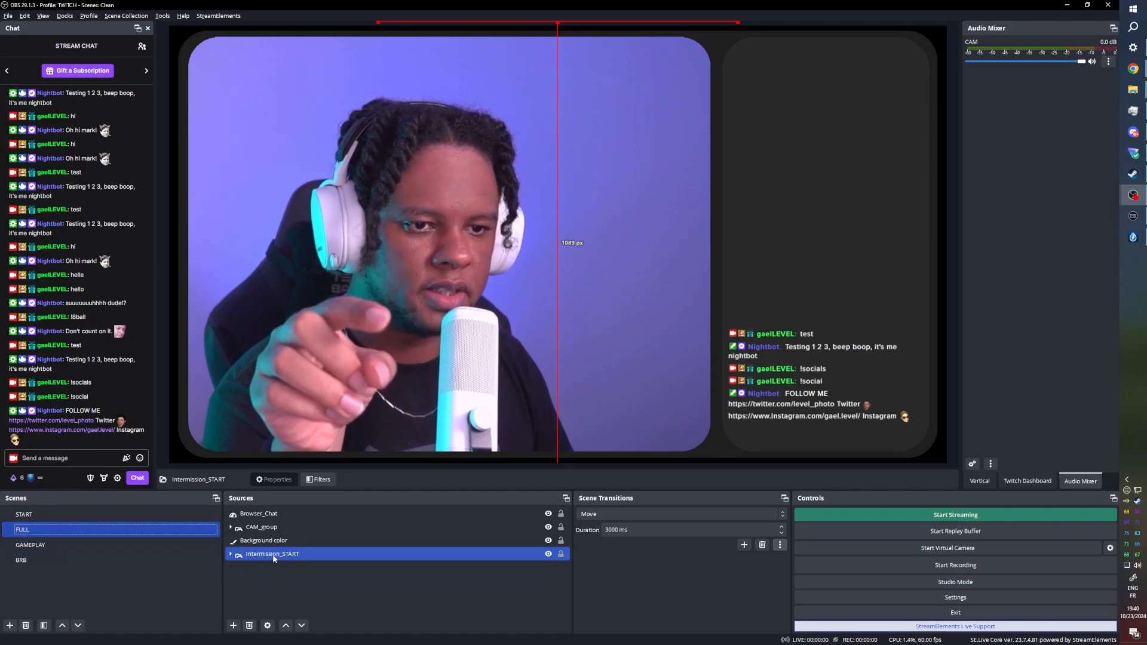
{"action": "left_click_drag", "start_coordinate": [273, 558], "coordinate": [273, 541]}
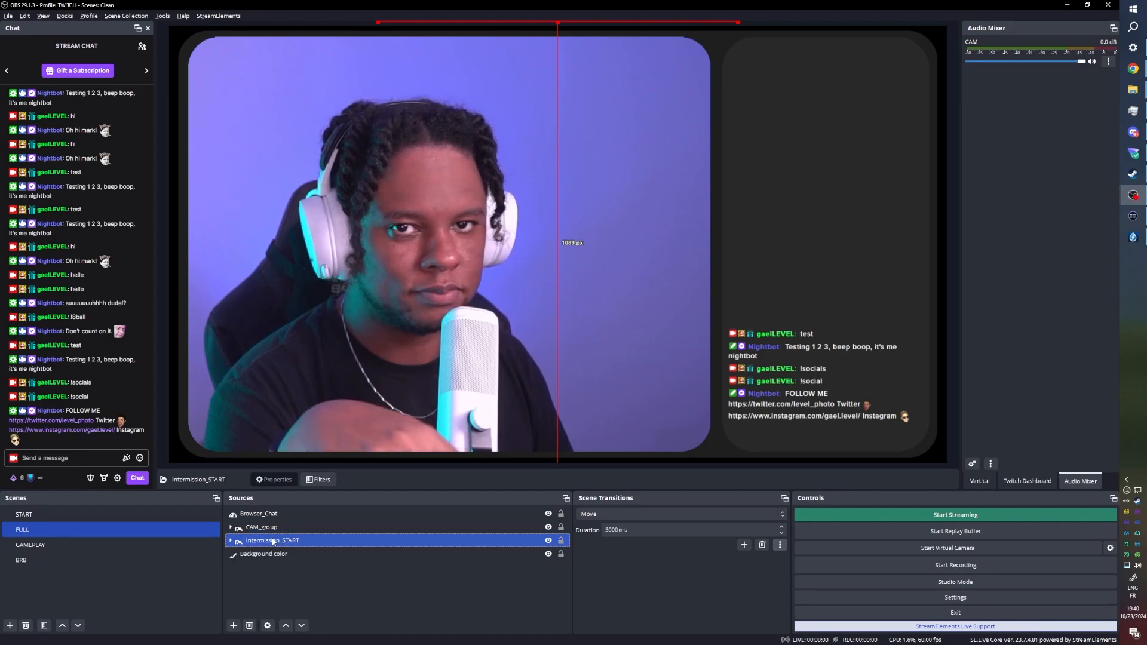
{"action": "left_click", "coordinate": [48, 514]}
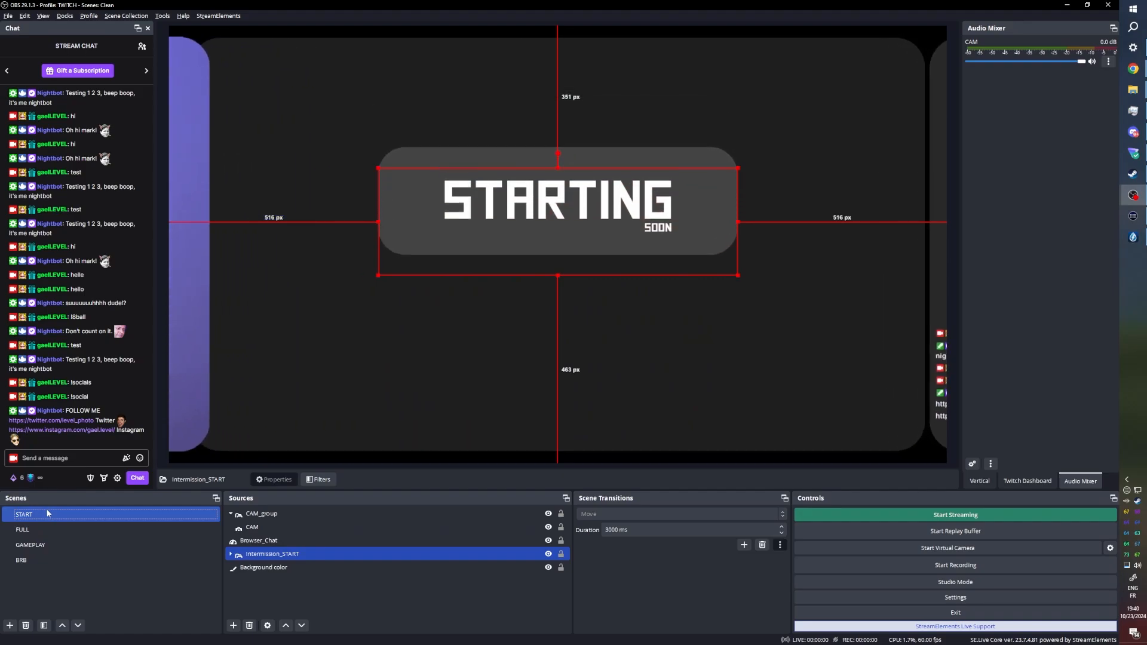
{"action": "left_click", "coordinate": [46, 529]}
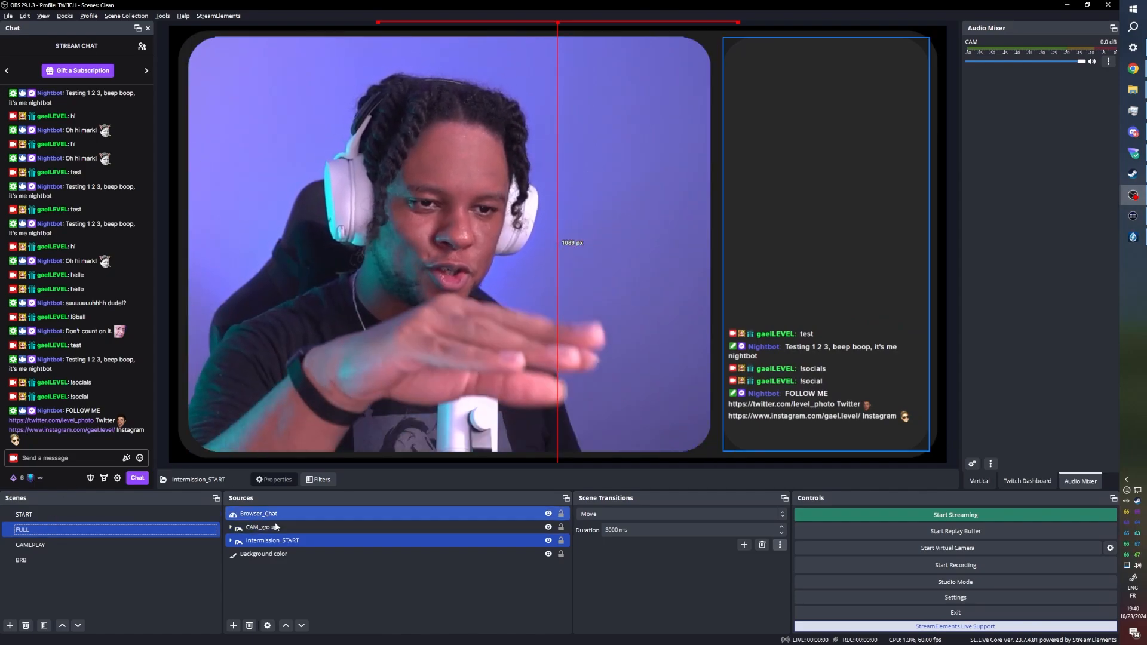
Step: Examine the source layering in FULL and replay the Move transitions among the START, FULL and GAMEPLAY scenes
{"action": "left_click", "coordinate": [284, 554], "text": "ctrl"}
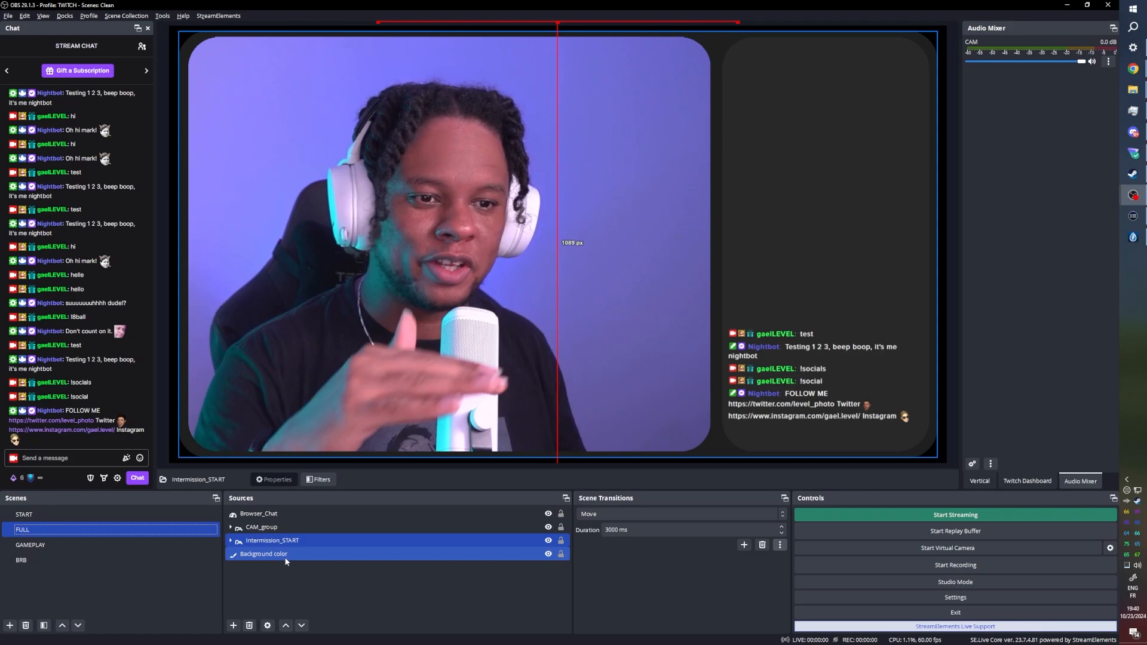
{"action": "left_click", "coordinate": [287, 552], "text": "ctrl"}
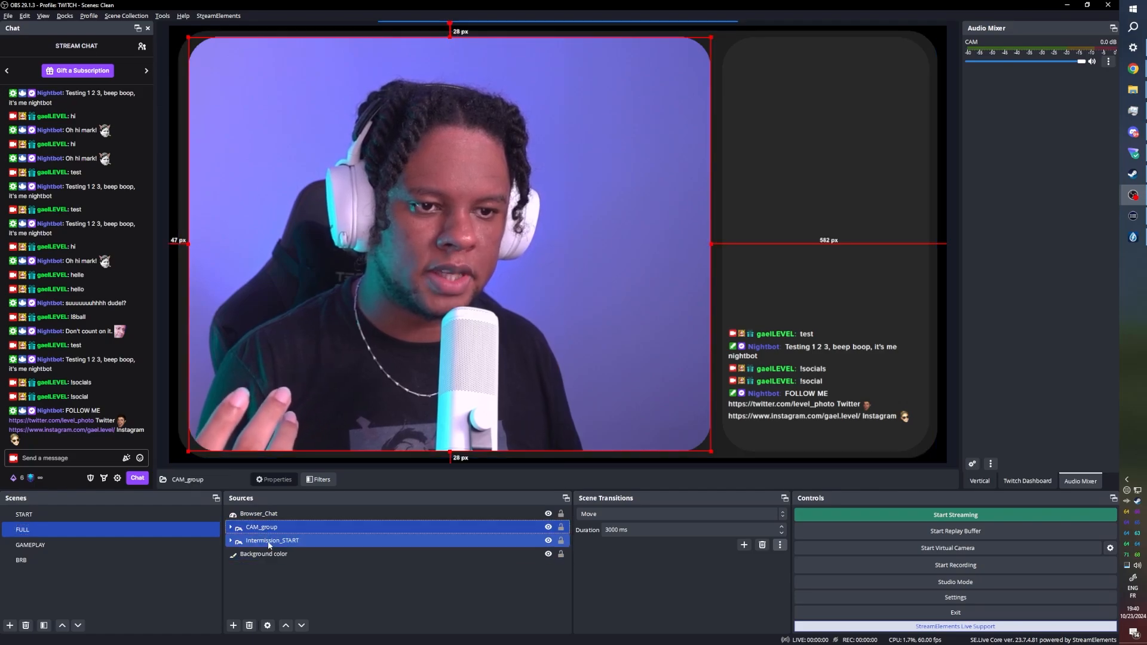
{"action": "left_click", "coordinate": [38, 551]}
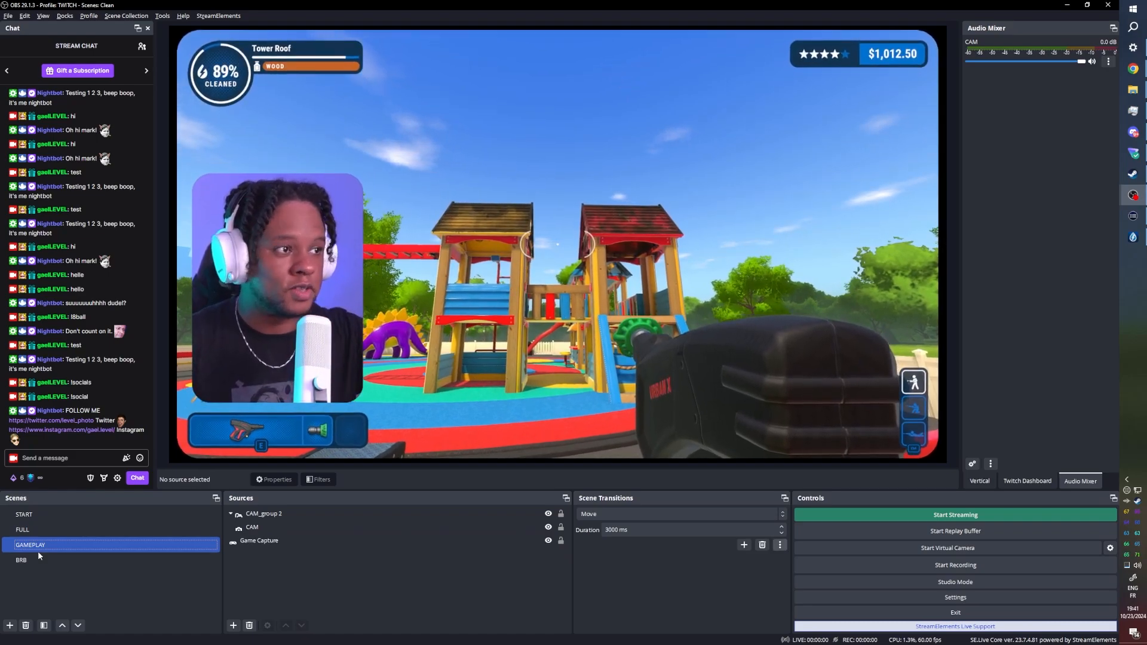
{"action": "left_click", "coordinate": [48, 533]}
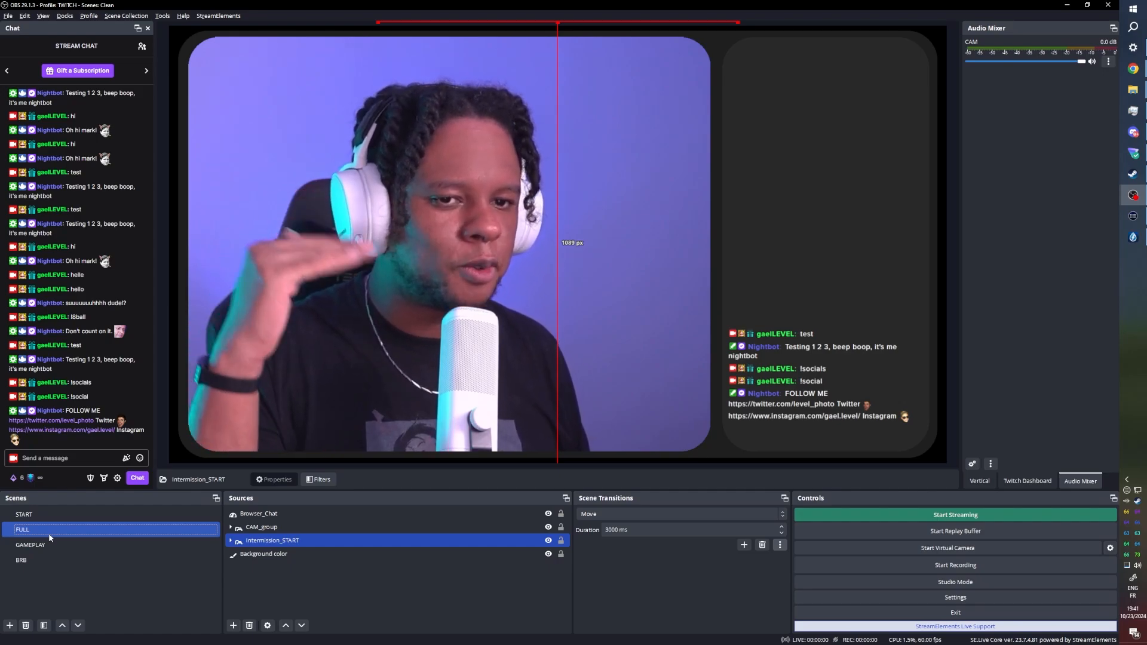
{"action": "left_click", "coordinate": [45, 518]}
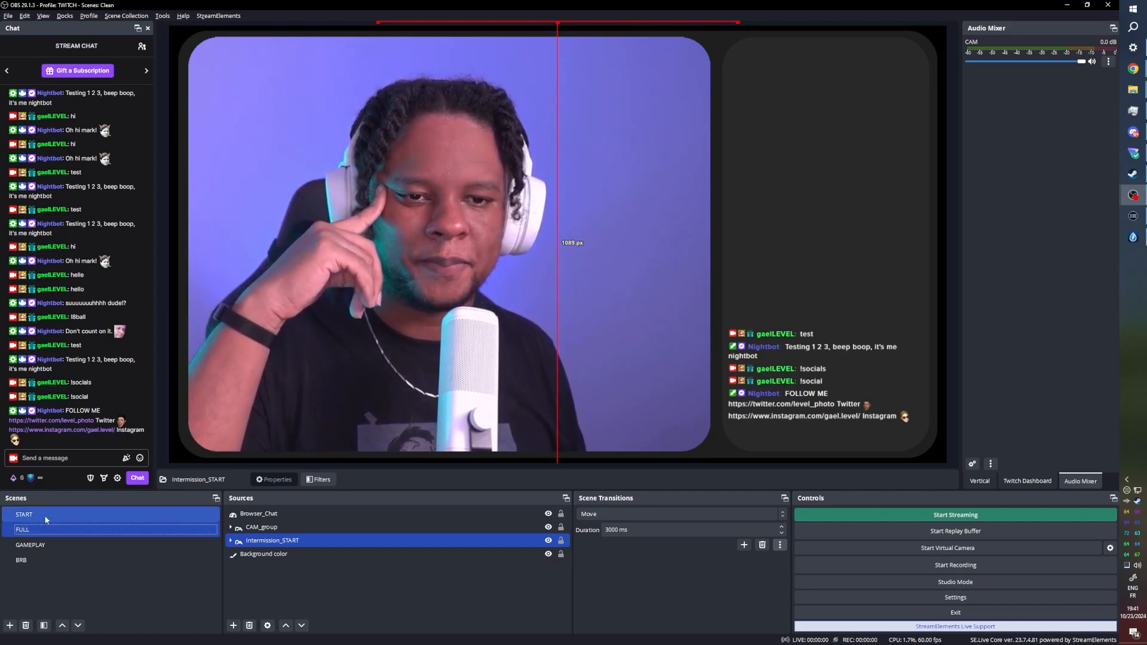
{"action": "left_click", "coordinate": [44, 529]}
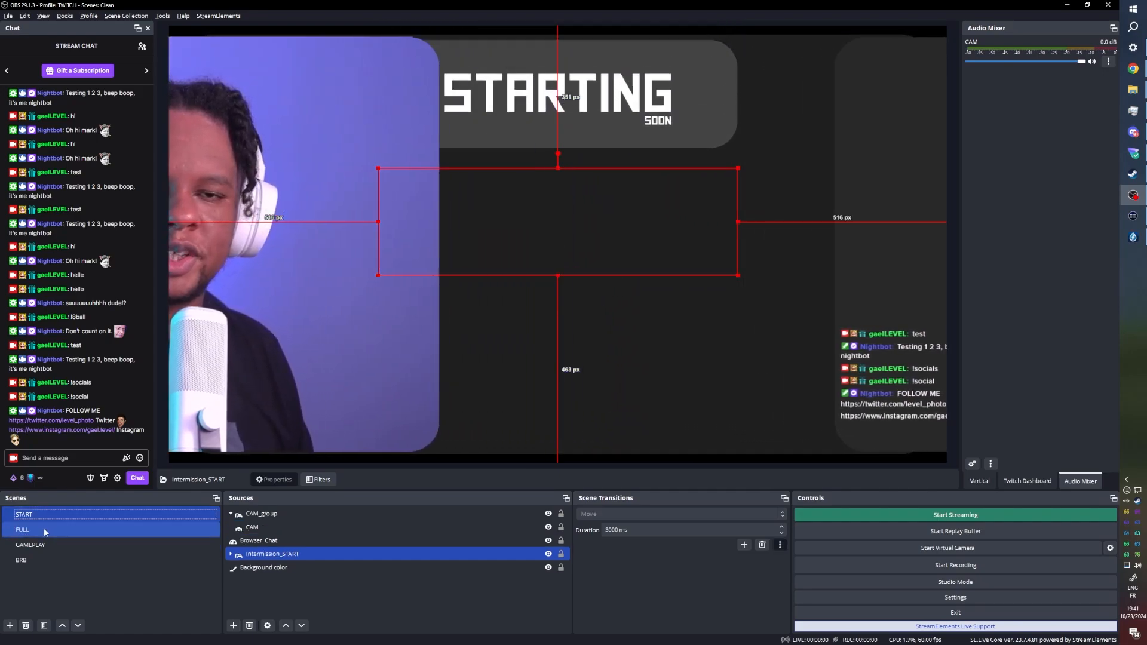
{"action": "left_click", "coordinate": [45, 519]}
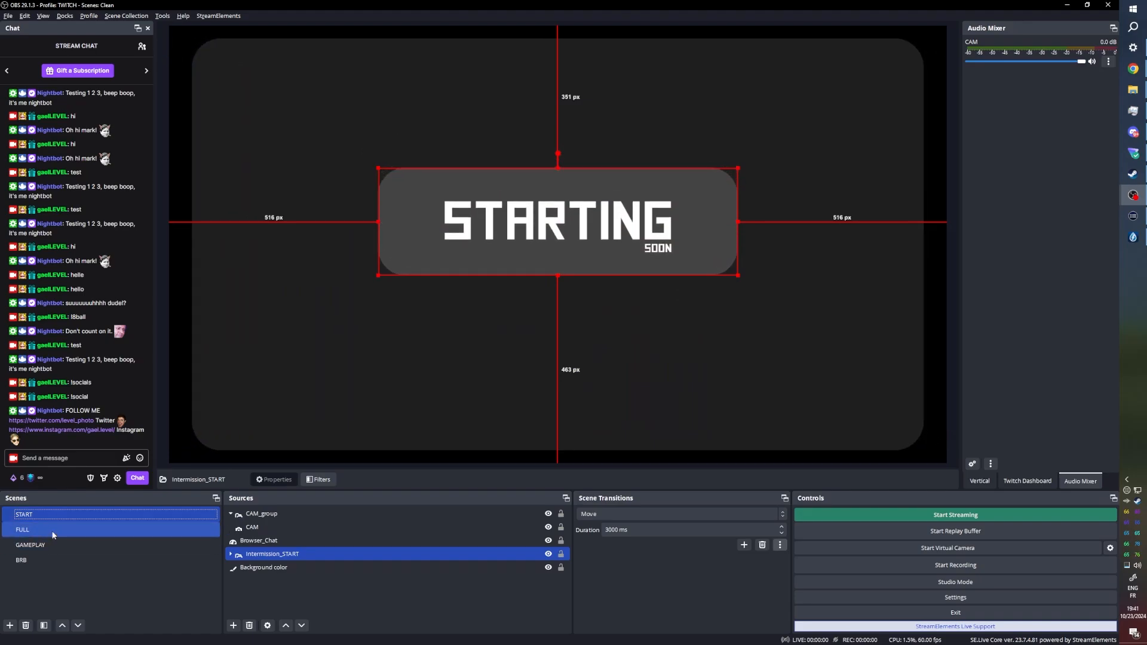
{"action": "left_click", "coordinate": [52, 530]}
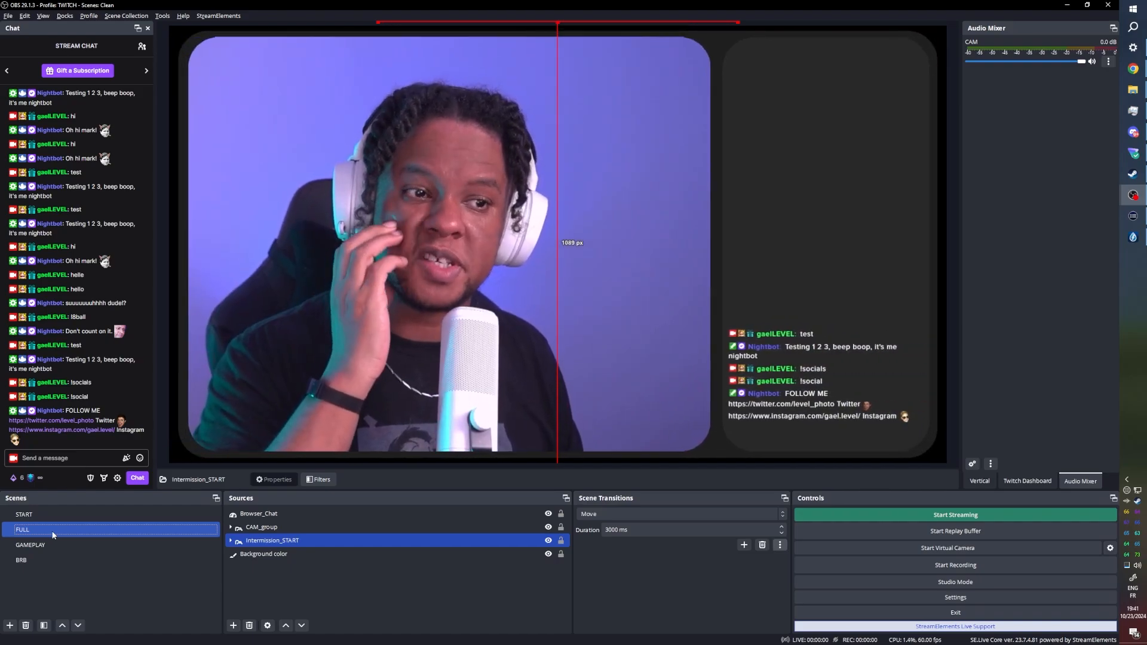
{"action": "left_click", "coordinate": [50, 546]}
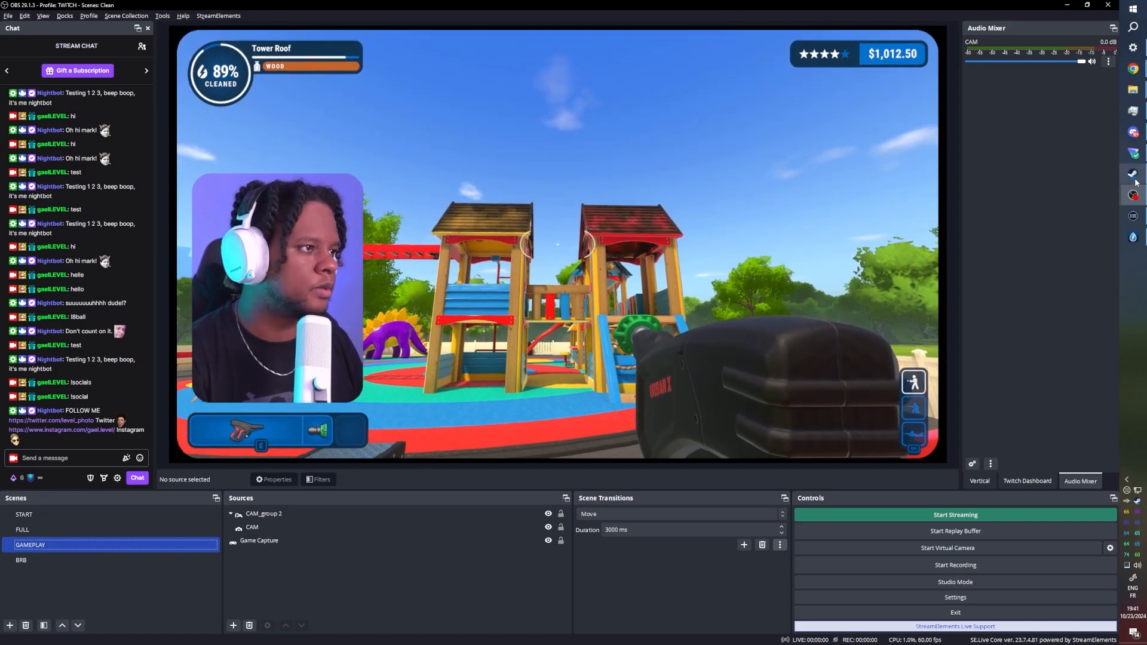
Step: Switch to StreamElements in Chrome, save the CLEAN_Chat overlay and return to the My Overlays list
{"action": "mouse_move", "coordinate": [1132, 68]}
{"action": "left_click", "coordinate": [1075, 117]}
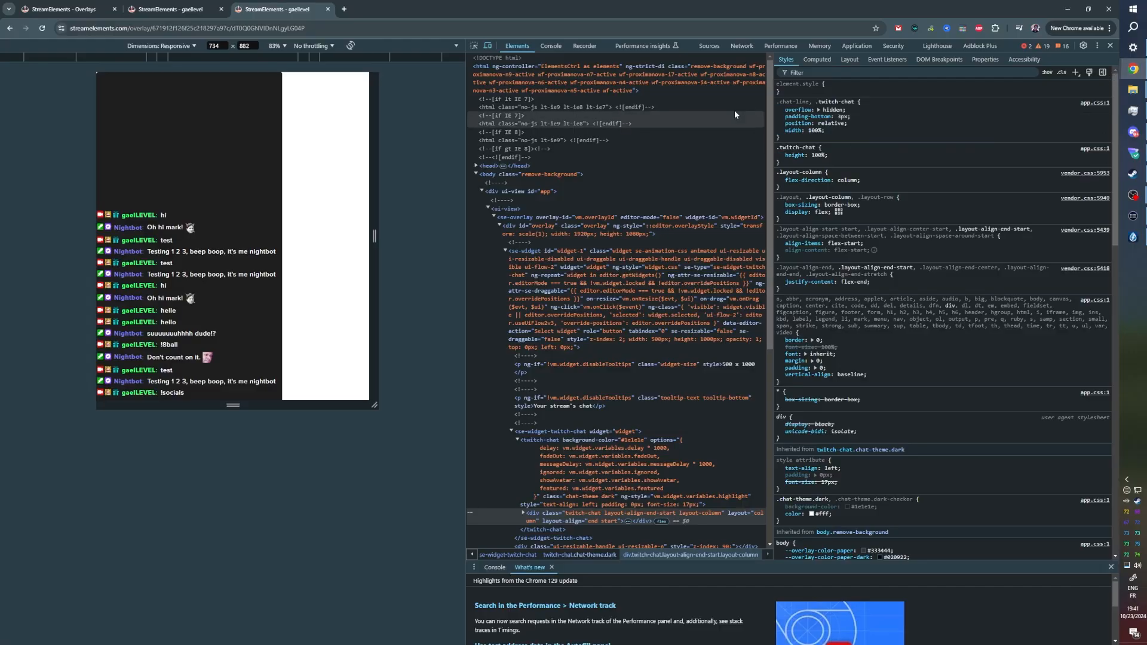
{"action": "left_click", "coordinate": [172, 8]}
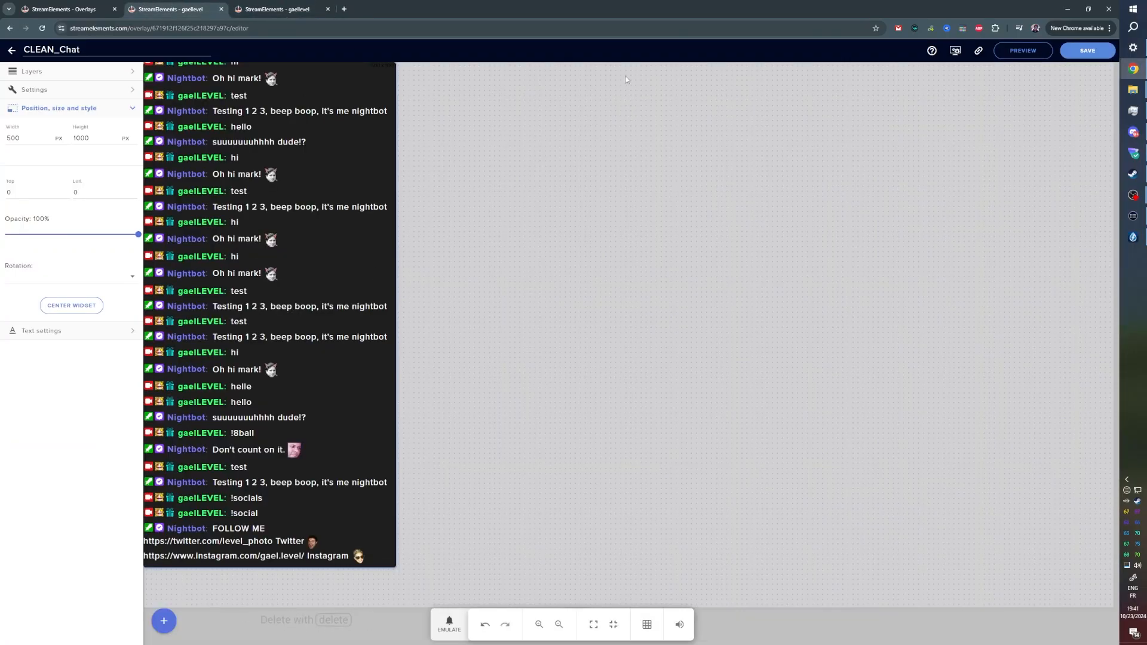
{"action": "left_click", "coordinate": [675, 190]}
{"action": "left_click", "coordinate": [1081, 53]}
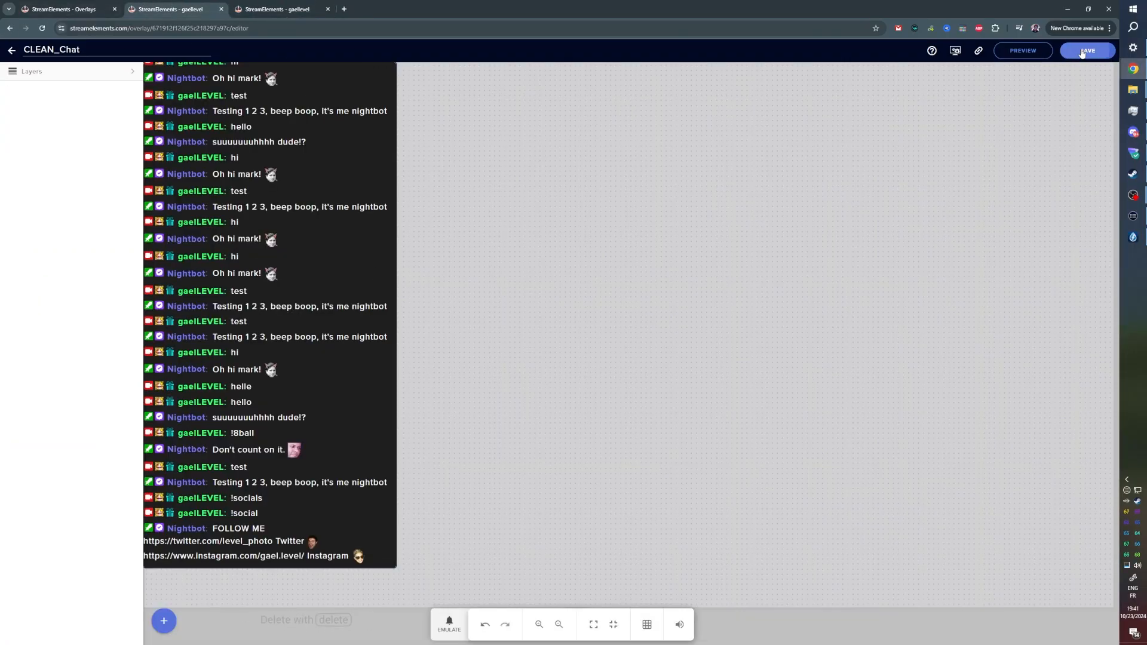
{"action": "left_click", "coordinate": [11, 52]}
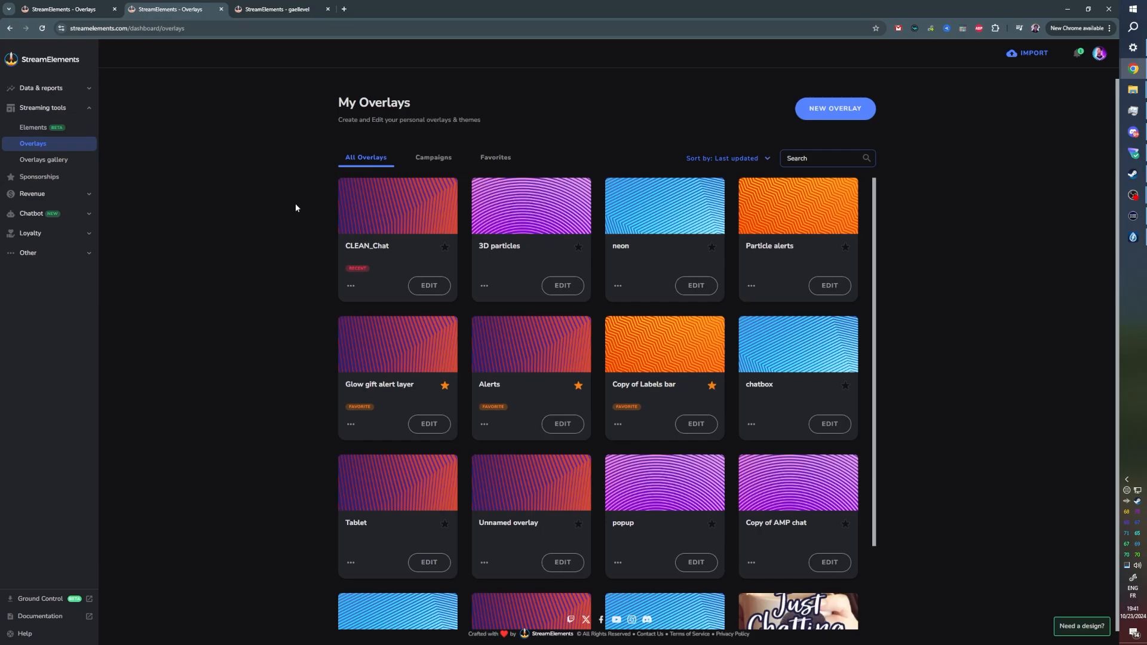
Step: Browse the themes in the StreamElements overlays gallery, including the Featured, Brand New, Most Popular and All sections
{"action": "left_click", "coordinate": [34, 160]}
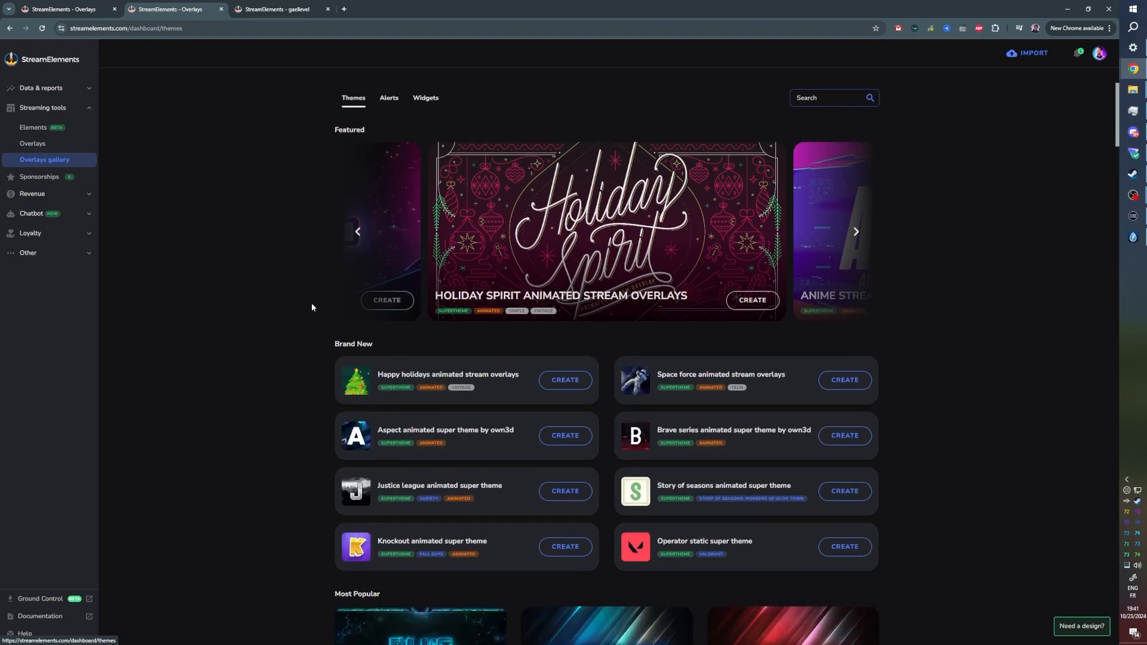
{"action": "scroll", "coordinate": [311, 303], "scroll_direction": "down", "scroll_amount": 4}
{"action": "scroll", "coordinate": [319, 336], "scroll_direction": "down", "scroll_amount": 5}
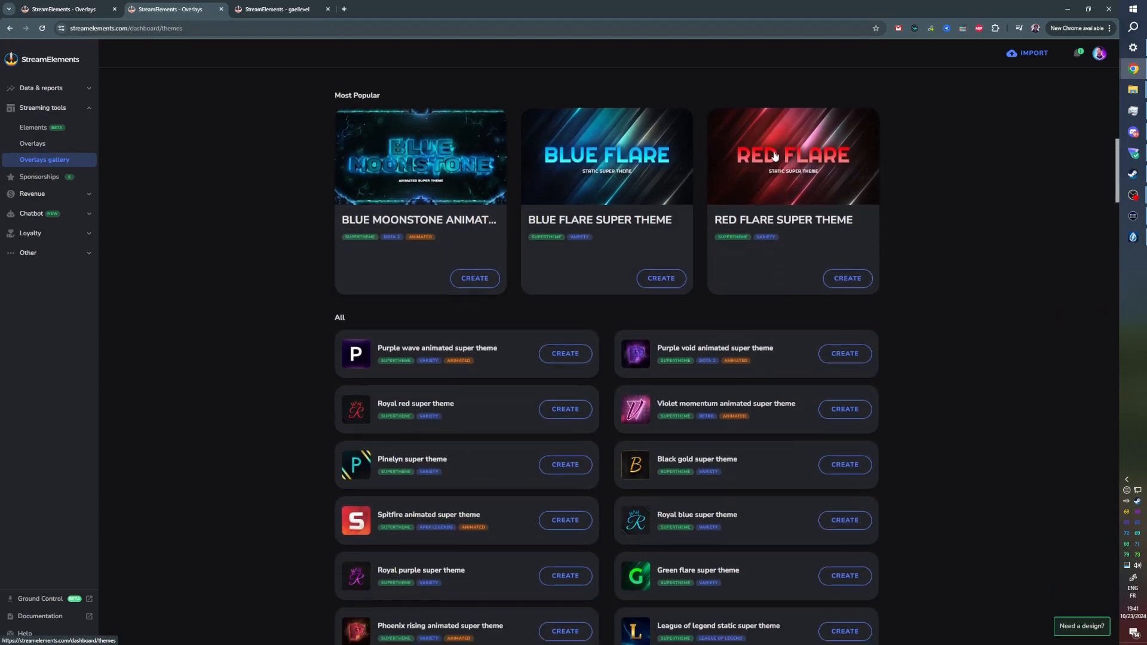
{"action": "scroll", "coordinate": [472, 225], "scroll_direction": "down", "scroll_amount": 2}
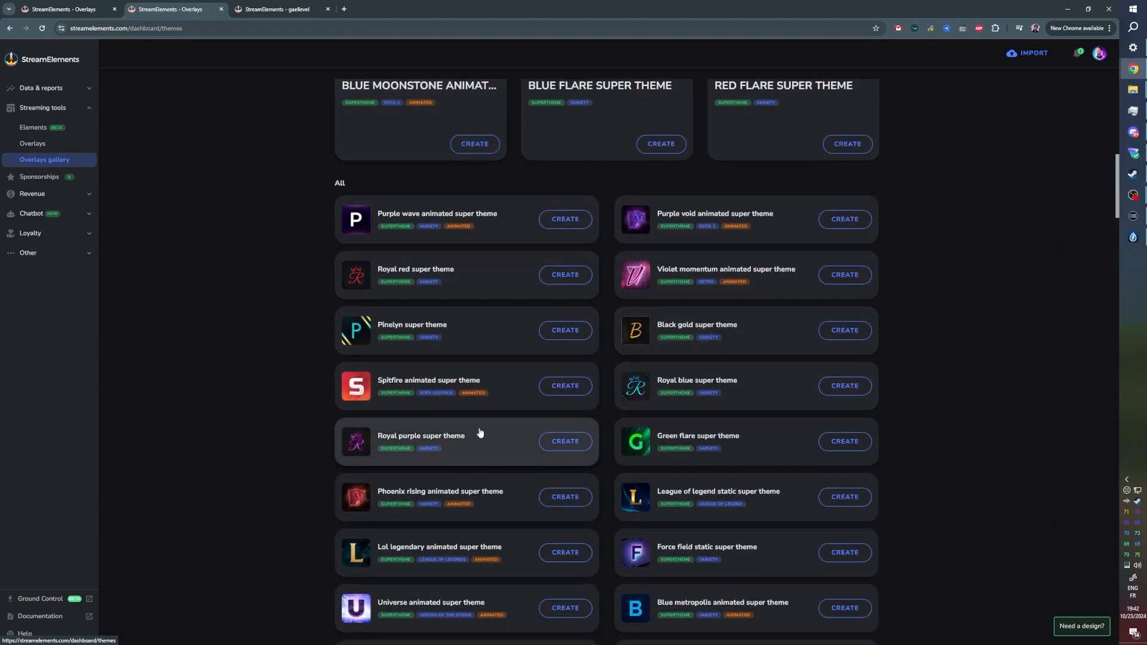
{"action": "scroll", "coordinate": [477, 436], "scroll_direction": "down", "scroll_amount": 2}
{"action": "scroll", "coordinate": [909, 301], "scroll_direction": "down", "scroll_amount": 3}
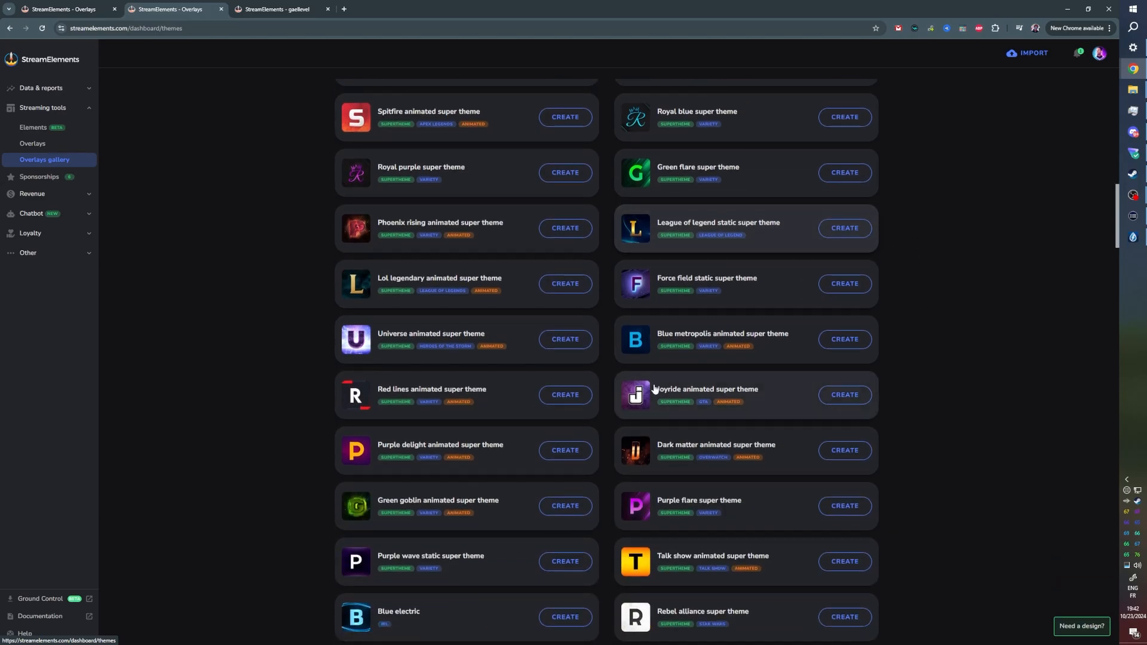
{"action": "scroll", "coordinate": [652, 389], "scroll_direction": "up", "scroll_amount": 2}
{"action": "scroll", "coordinate": [478, 317], "scroll_direction": "down", "scroll_amount": 4}
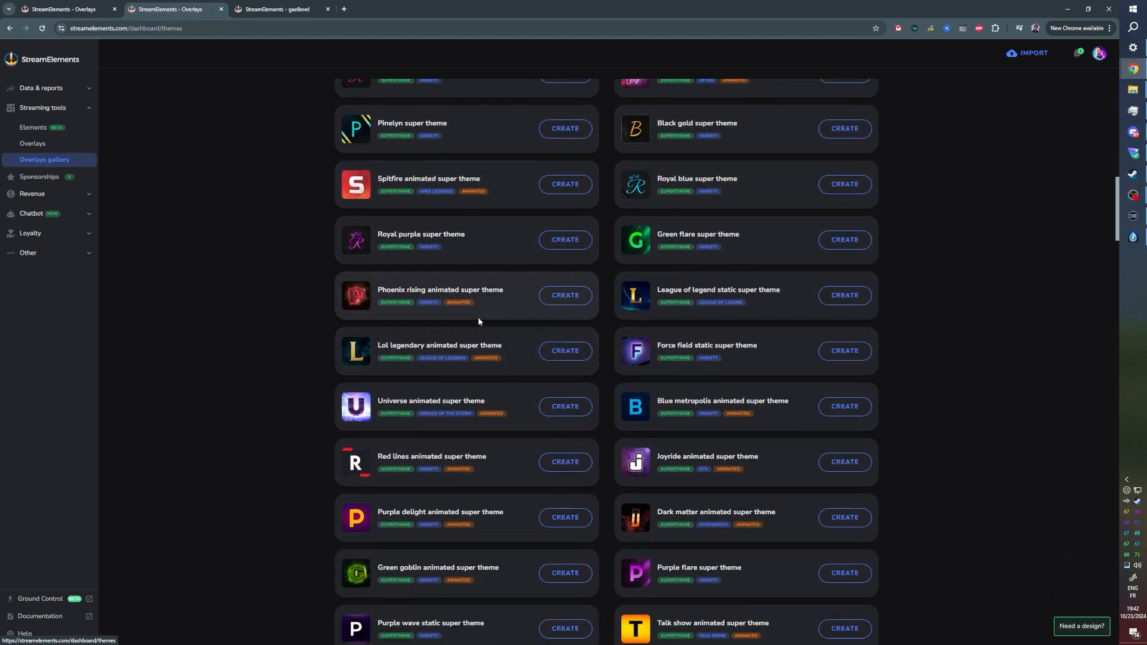
{"action": "scroll", "coordinate": [470, 318], "scroll_direction": "up", "scroll_amount": 4}
{"action": "scroll", "coordinate": [470, 318], "scroll_direction": "up", "scroll_amount": 7}
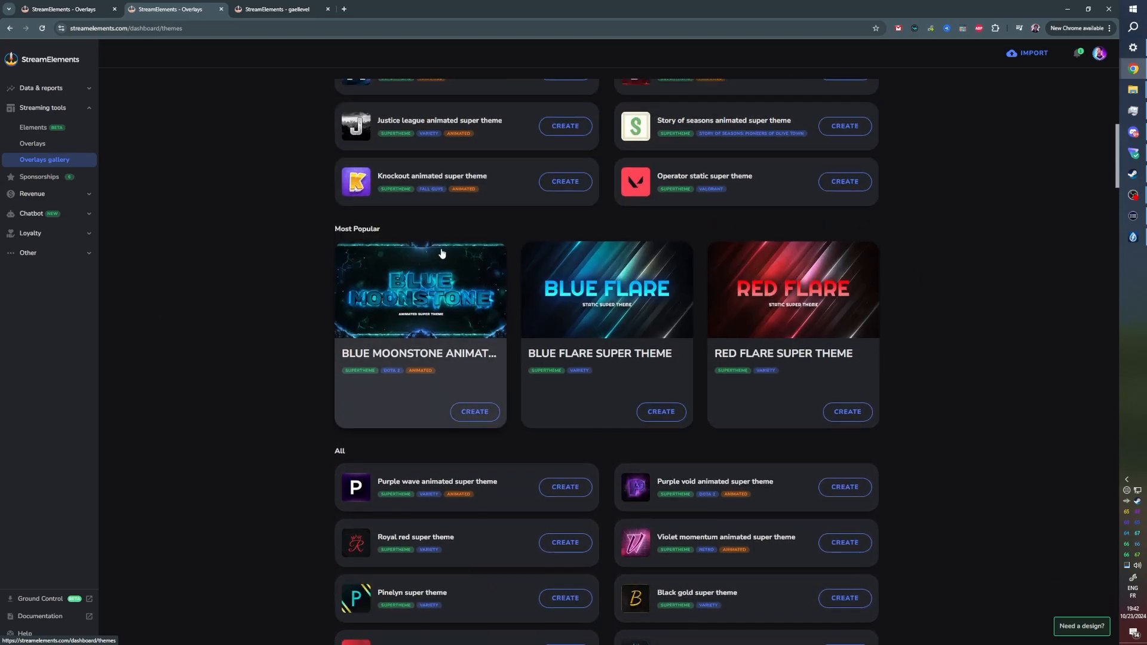
{"action": "scroll", "coordinate": [513, 334], "scroll_direction": "down", "scroll_amount": 4}
{"action": "scroll", "coordinate": [206, 333], "scroll_direction": "up", "scroll_amount": 7}
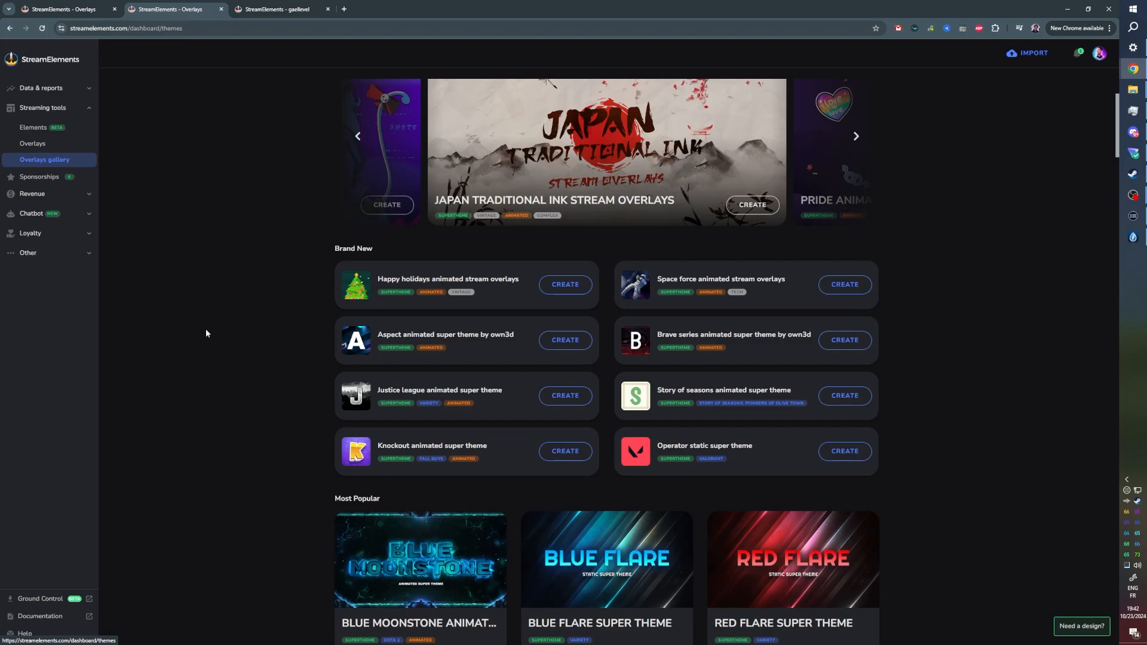
{"action": "scroll", "coordinate": [274, 144], "scroll_direction": "down", "scroll_amount": 2}
{"action": "scroll", "coordinate": [273, 145], "scroll_direction": "up", "scroll_amount": 1}
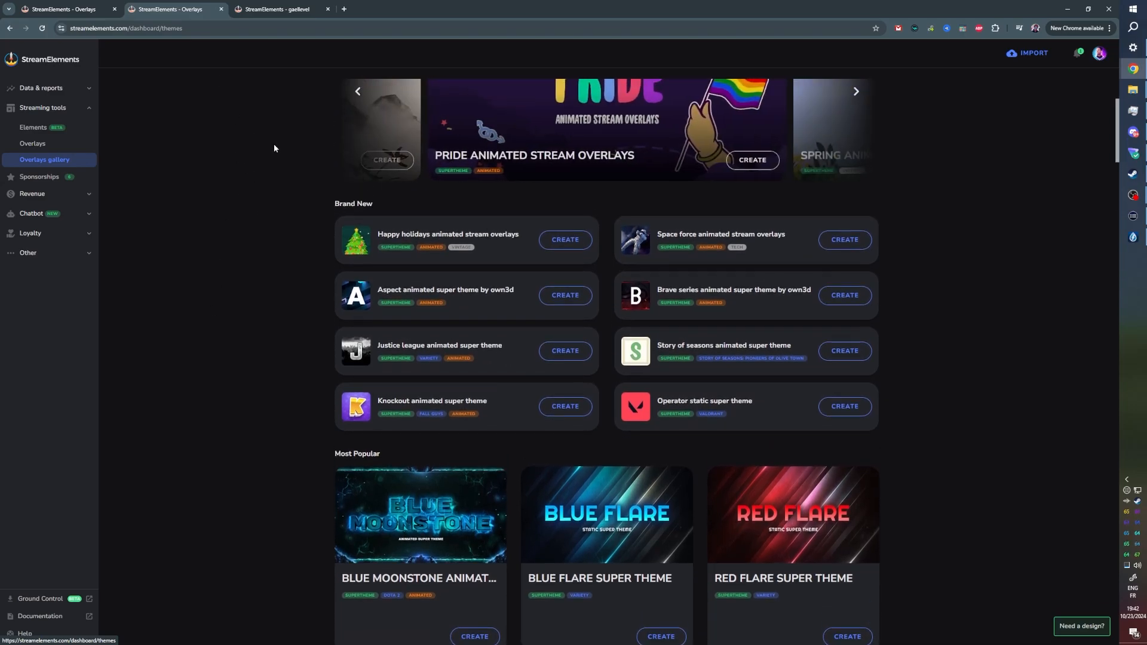
Step: Return to My Overlays and start a new blank overlay at 1080p resolution
{"action": "left_click", "coordinate": [25, 146]}
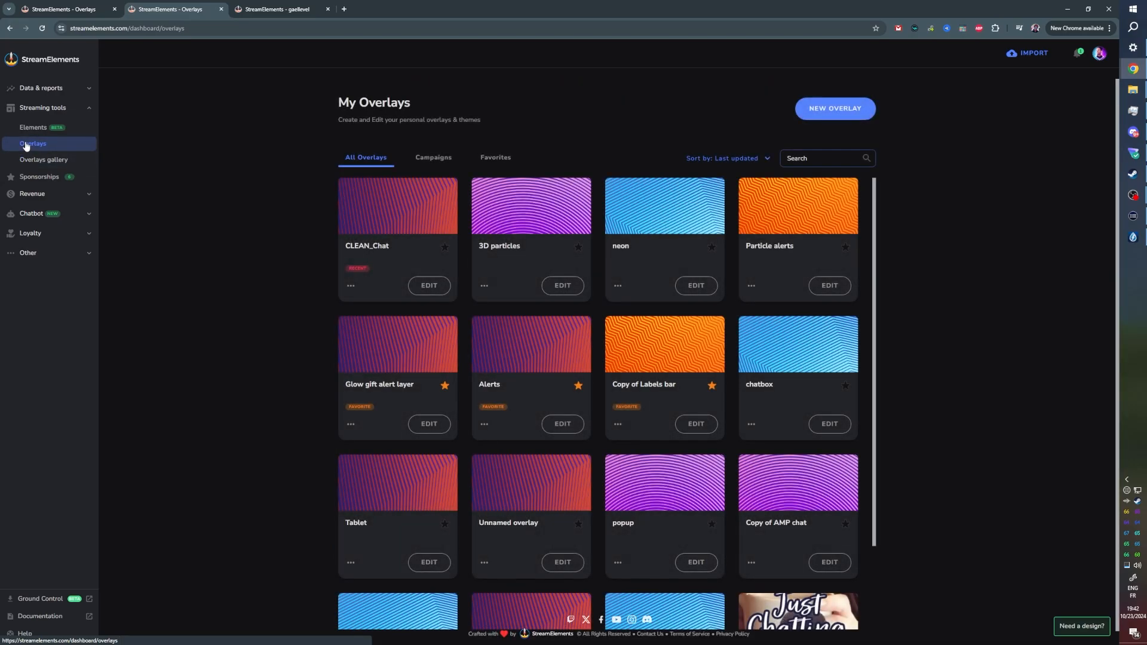
{"action": "left_click", "coordinate": [821, 109]}
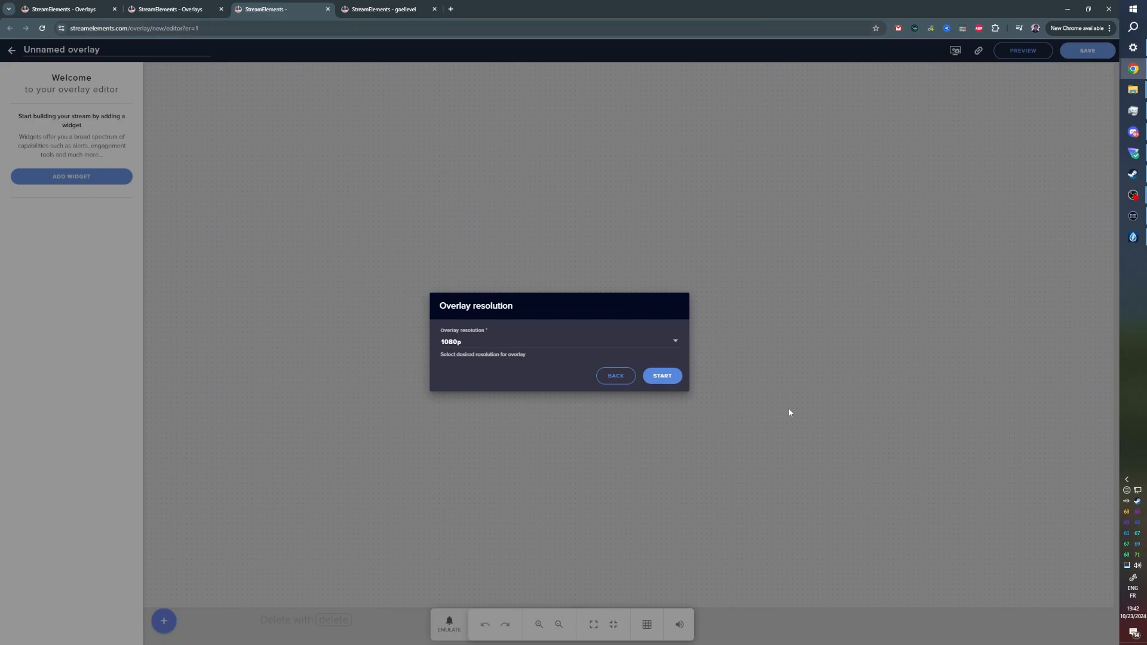
{"action": "left_click", "coordinate": [661, 379]}
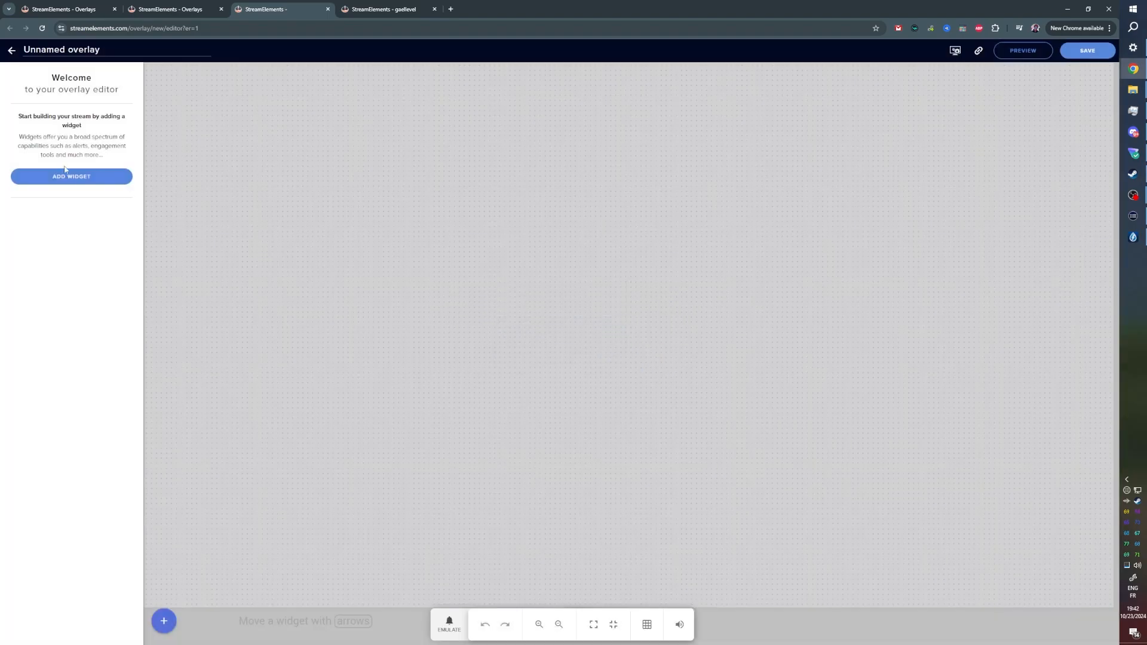
Step: Add an AlertBox widget from the Alerts category to the empty overlay
{"action": "left_click", "coordinate": [79, 181]}
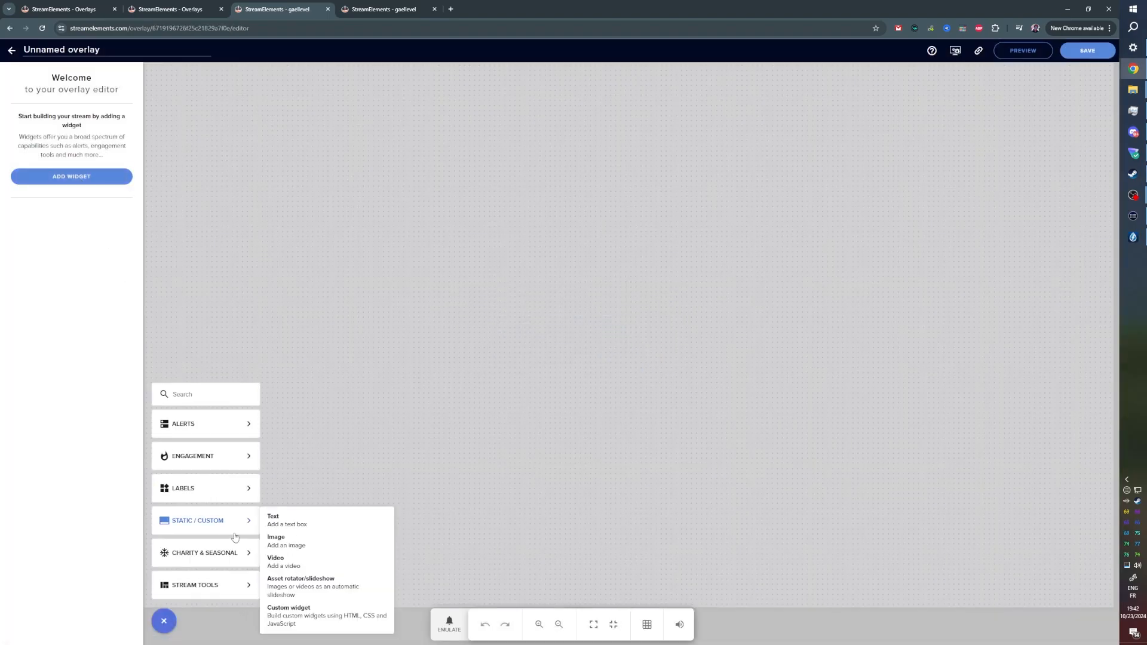
{"action": "mouse_move", "coordinate": [223, 566]}
{"action": "mouse_move", "coordinate": [200, 416]}
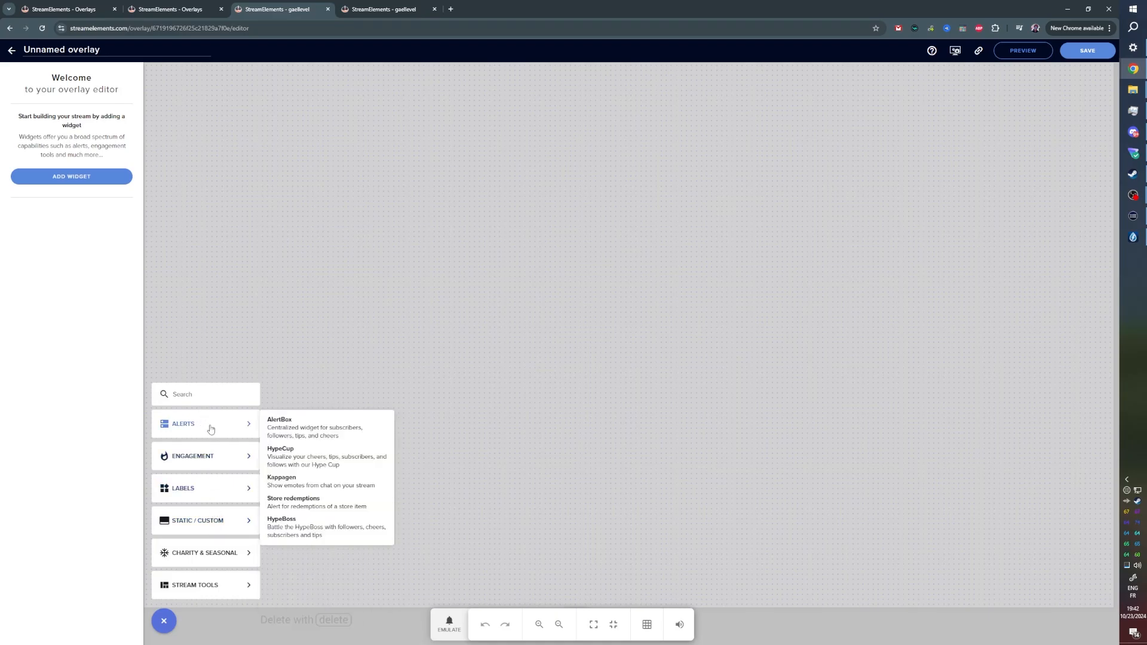
{"action": "left_click", "coordinate": [287, 425]}
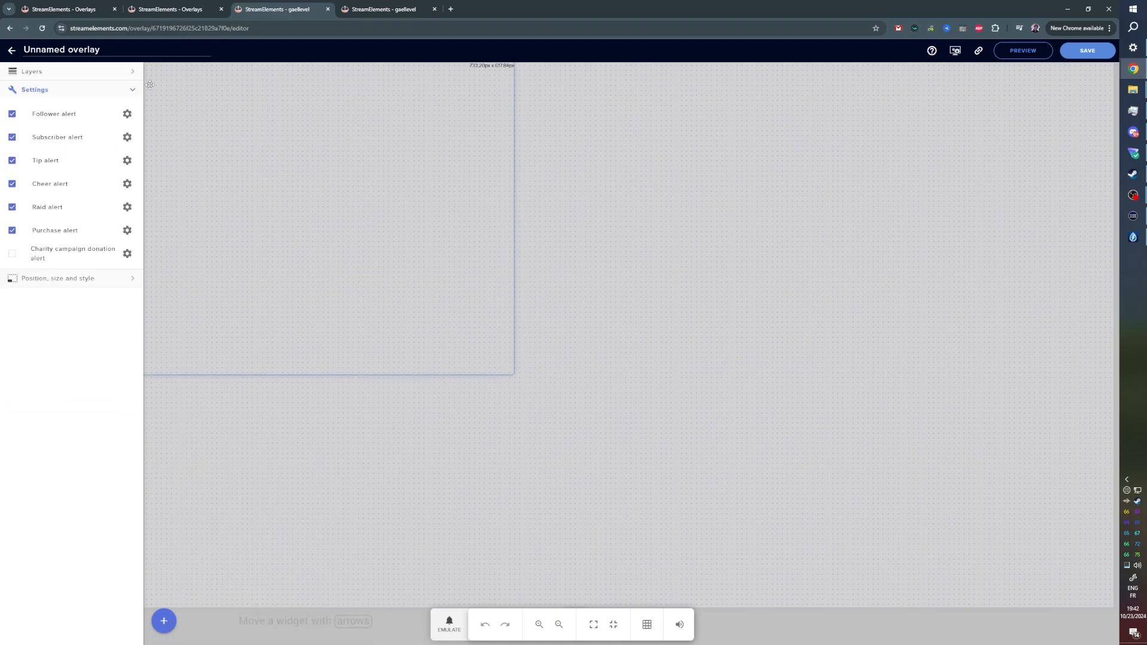
{"action": "left_click", "coordinate": [318, 470]}
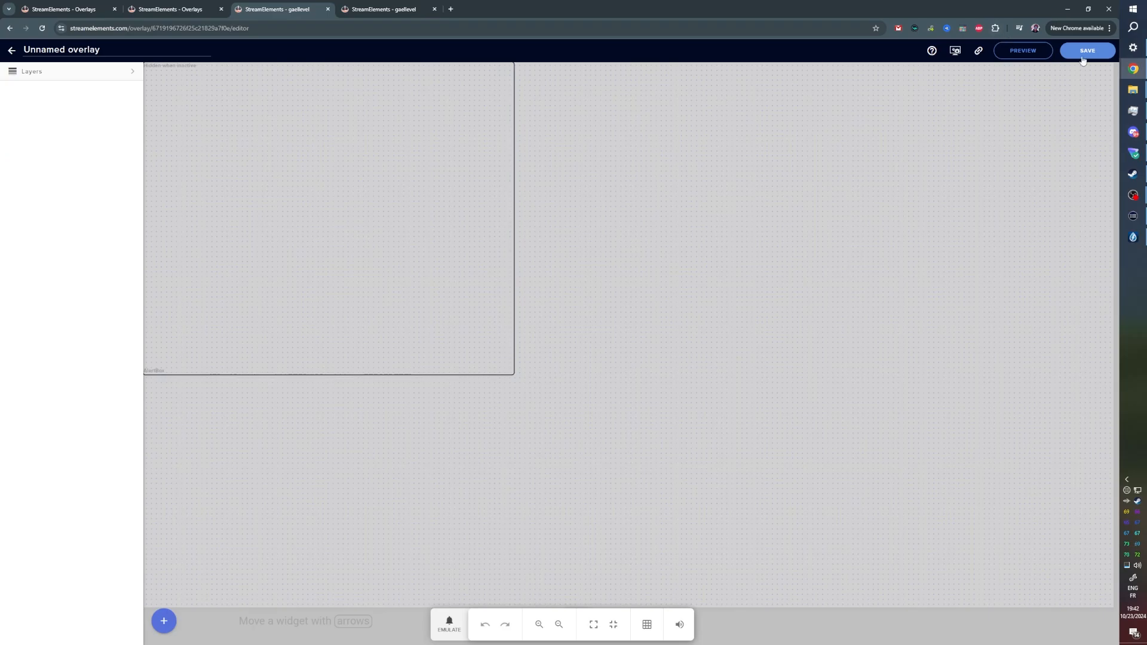
Step: Rename the overlay as CLEAN_Alerts and save it
{"action": "left_click", "coordinate": [108, 48]}
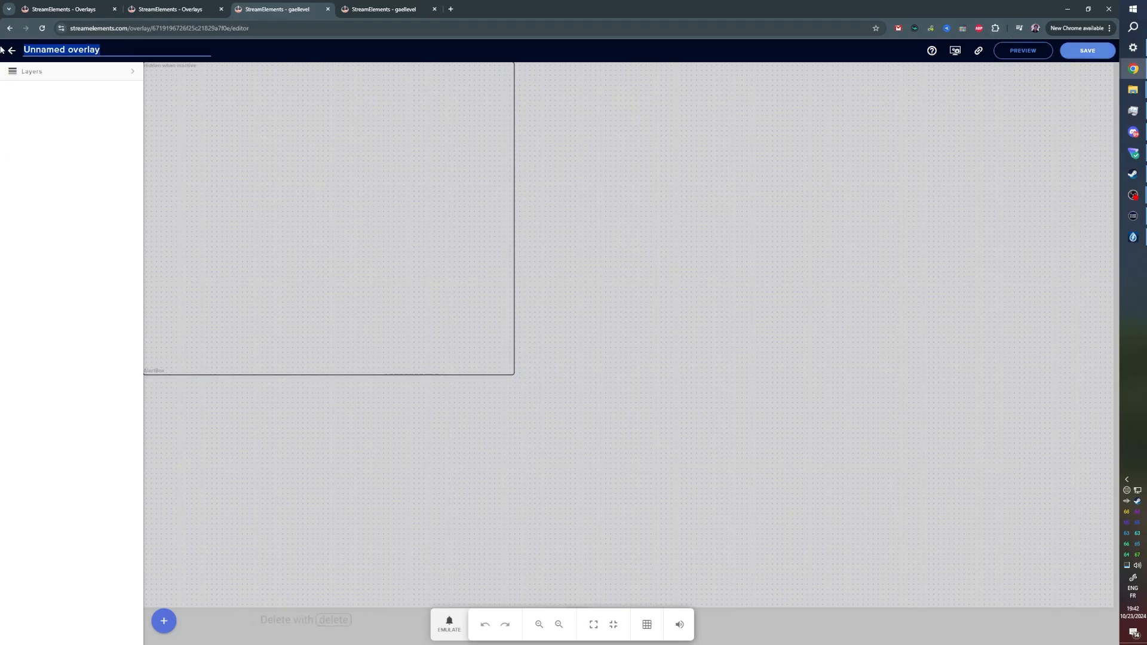
{"action": "type", "text": "CLEAN_Alerts"}
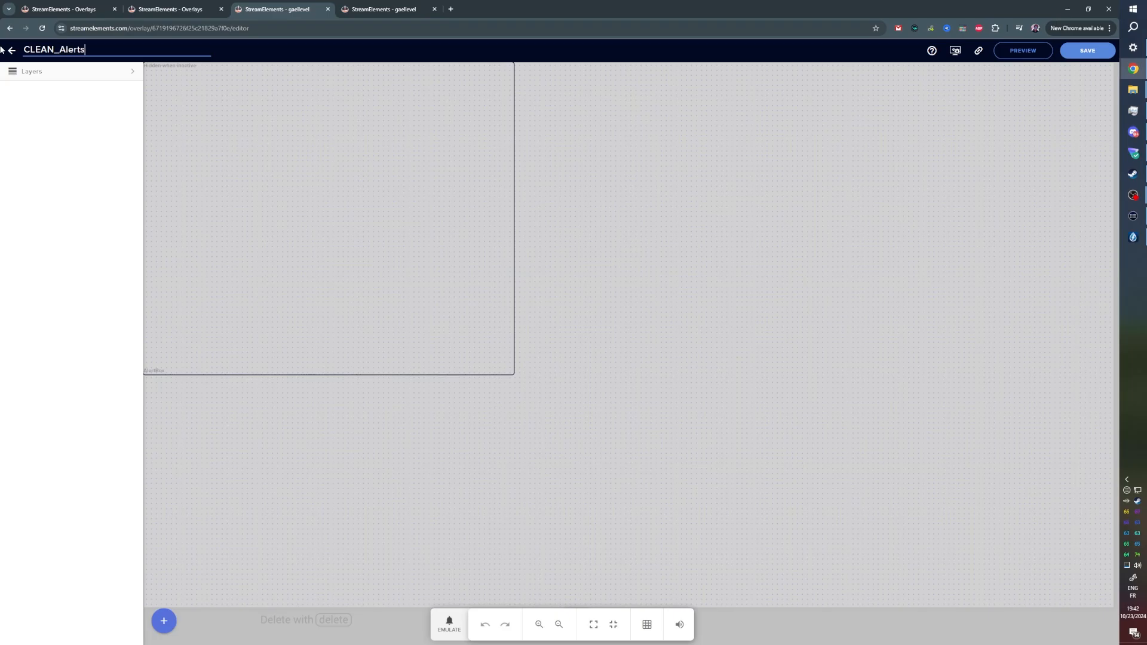
{"action": "left_click", "coordinate": [1073, 53]}
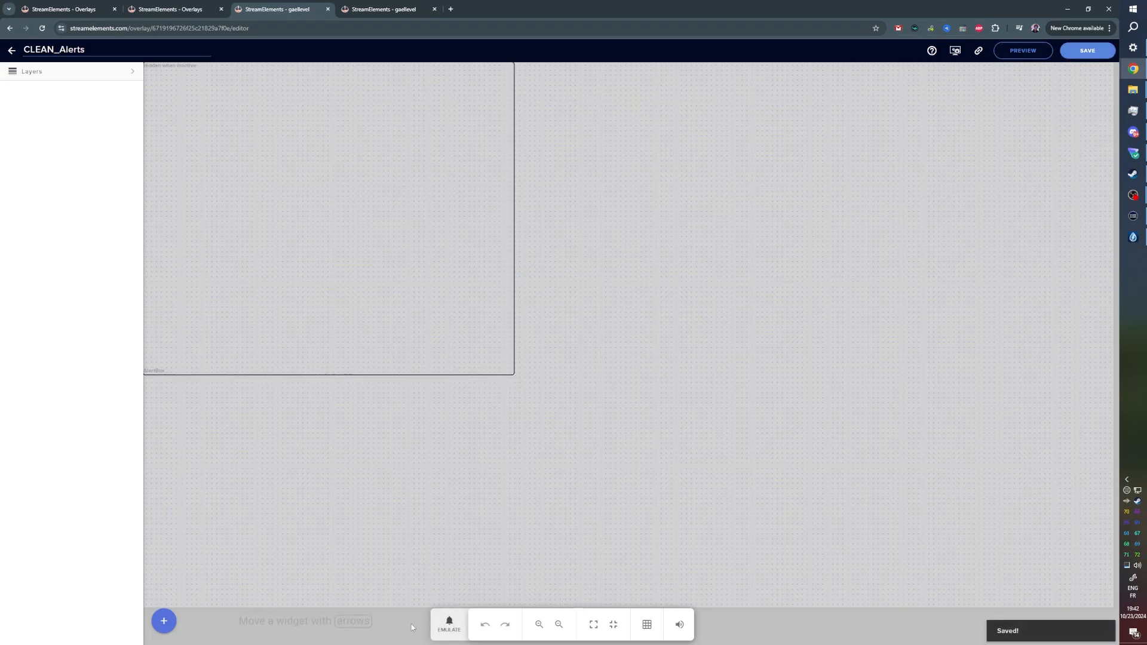
Step: Emulate a follower event to preview the AlertBox alert
{"action": "left_click", "coordinate": [449, 624]}
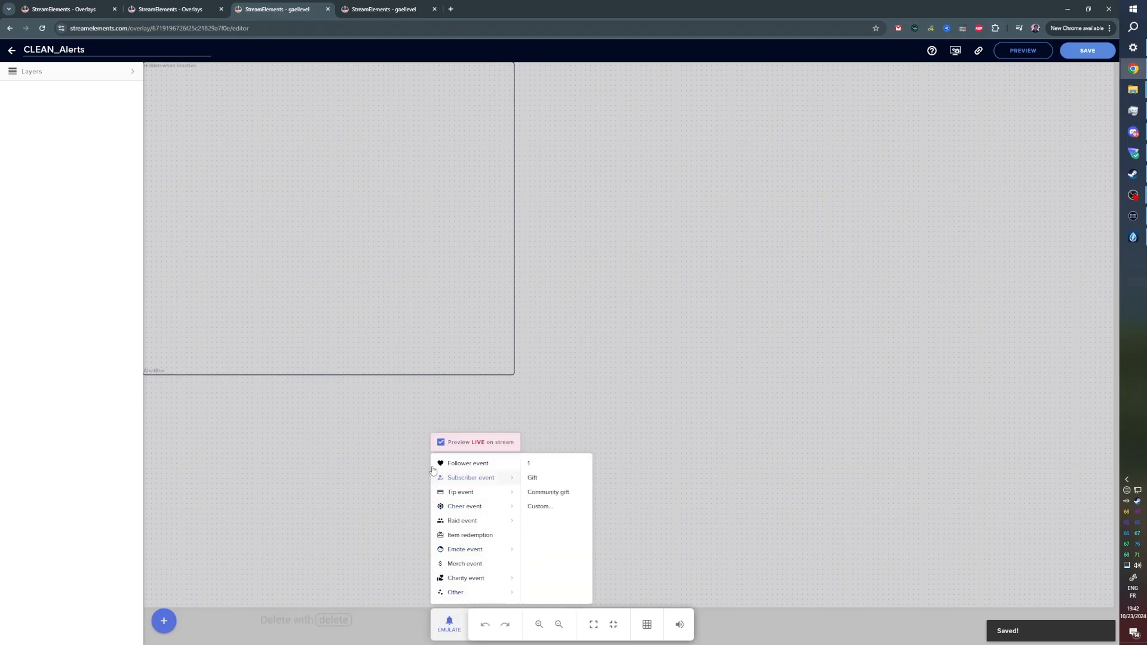
{"action": "left_click", "coordinate": [474, 464]}
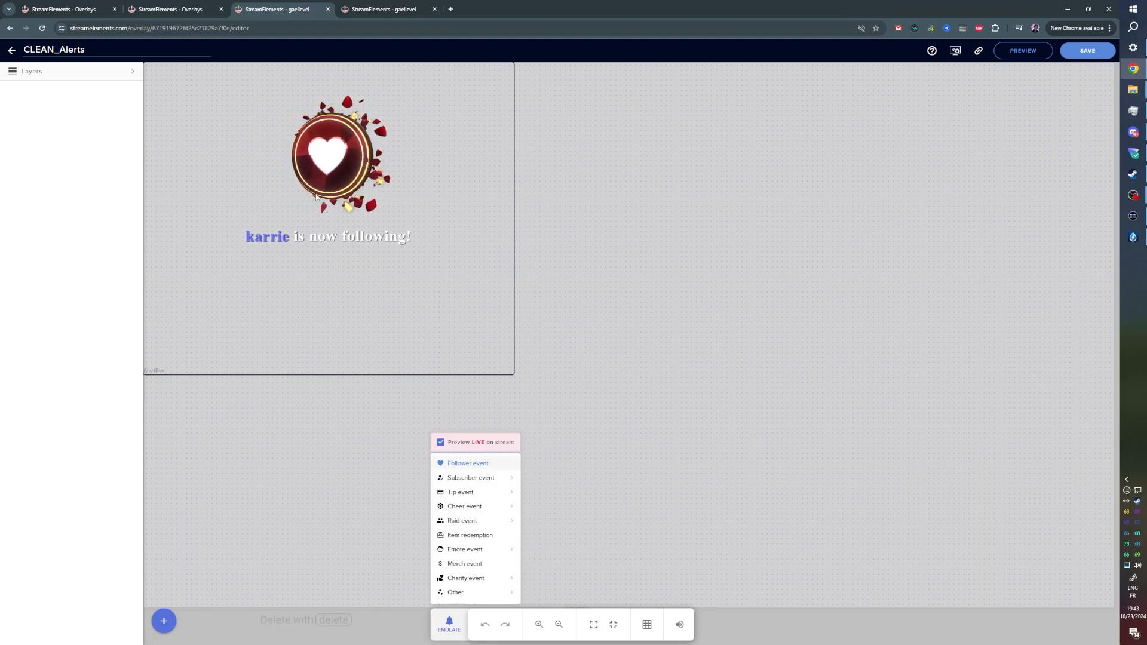
{"action": "left_click", "coordinate": [611, 185]}
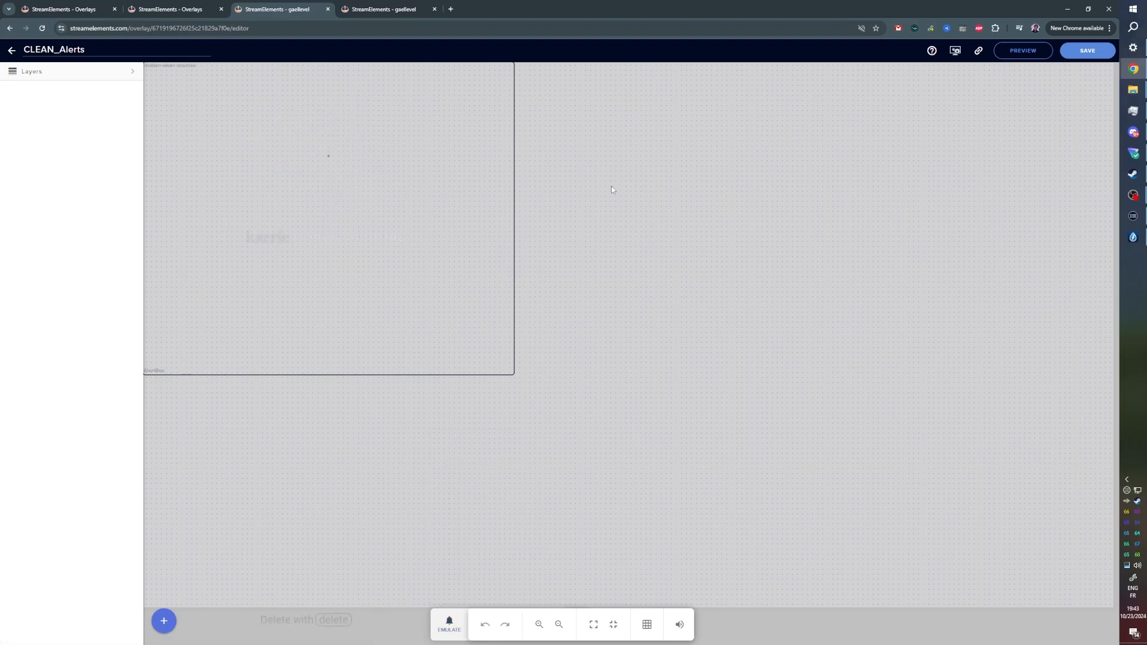
Step: Copy the CLEAN_Alerts overlay link and switch to OBS
{"action": "mouse_move", "coordinate": [1132, 203]}
{"action": "left_click", "coordinate": [976, 52]}
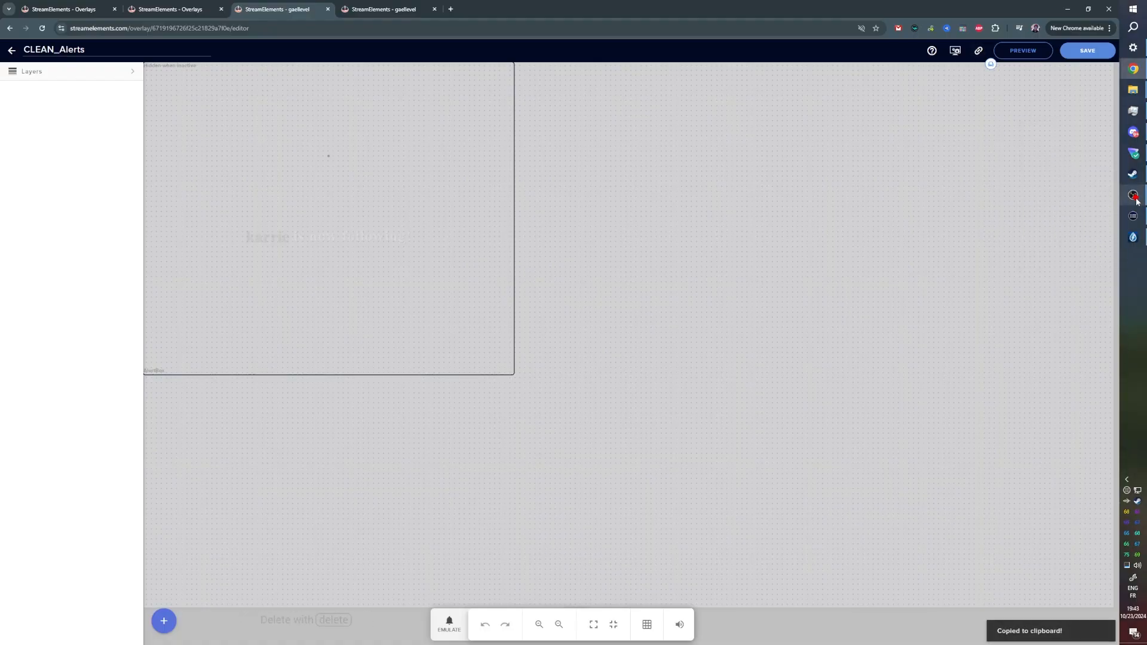
{"action": "left_click", "coordinate": [1049, 238]}
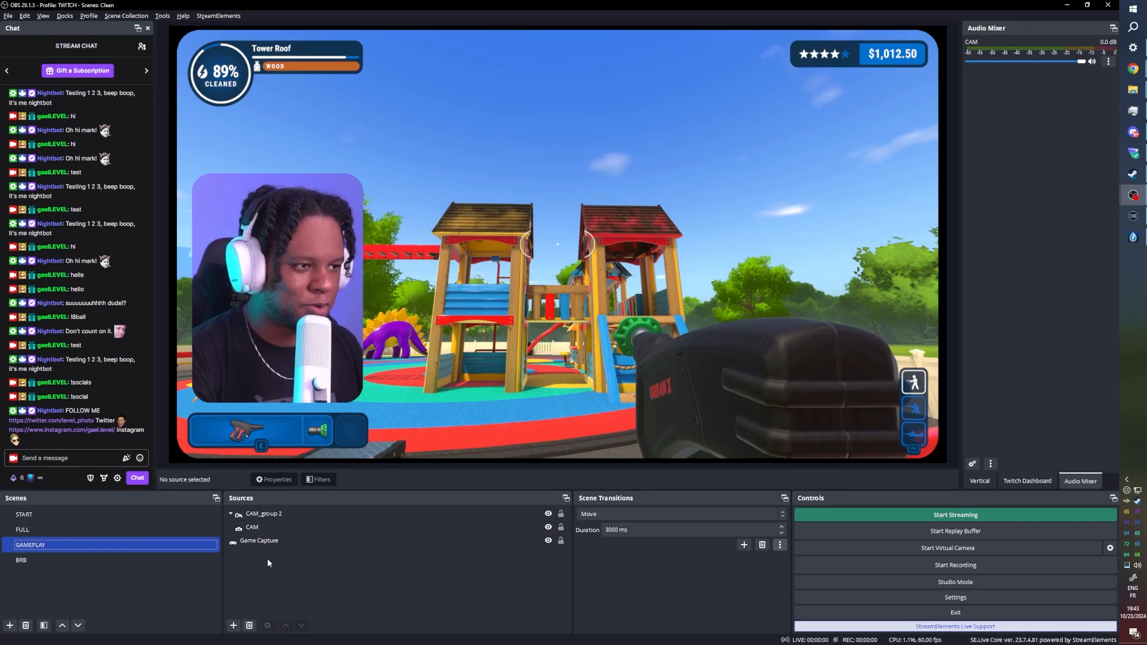
Step: Show the START scene and set the scene transition to Cut
{"action": "left_click", "coordinate": [62, 515]}
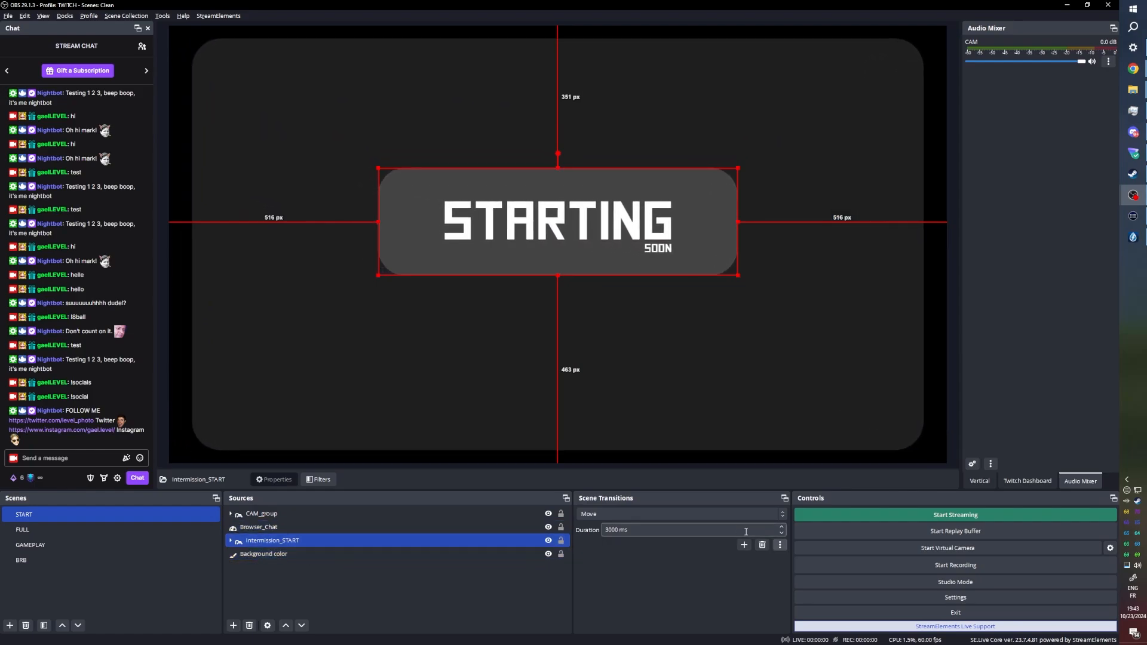
{"action": "left_click", "coordinate": [782, 516]}
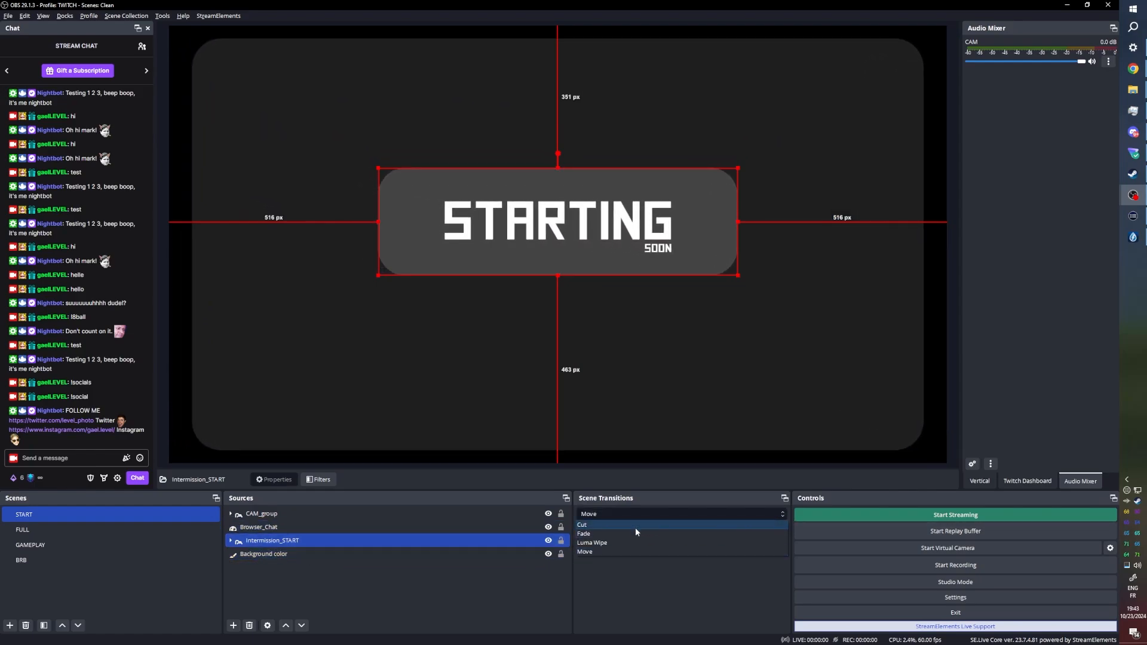
{"action": "left_click", "coordinate": [635, 525]}
Step: Add a new browser source named Browser_Alerts to the START scene
{"action": "left_click", "coordinate": [260, 579]}
{"action": "left_click", "coordinate": [236, 540]}
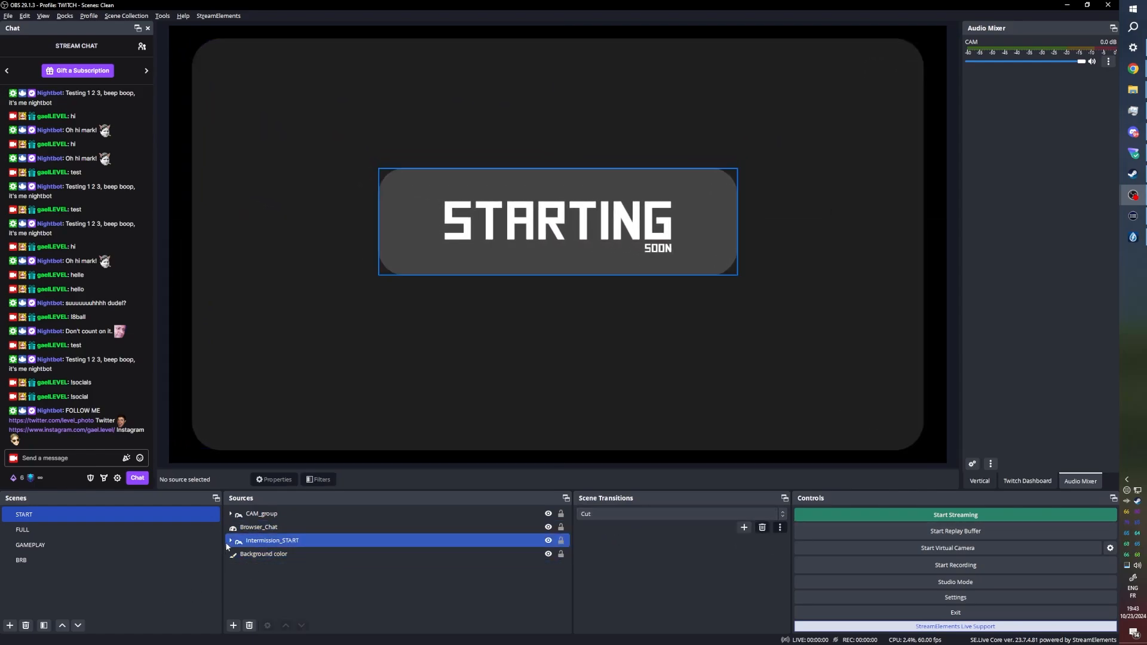
{"action": "left_click", "coordinate": [268, 587]}
{"action": "right_click", "coordinate": [272, 580]}
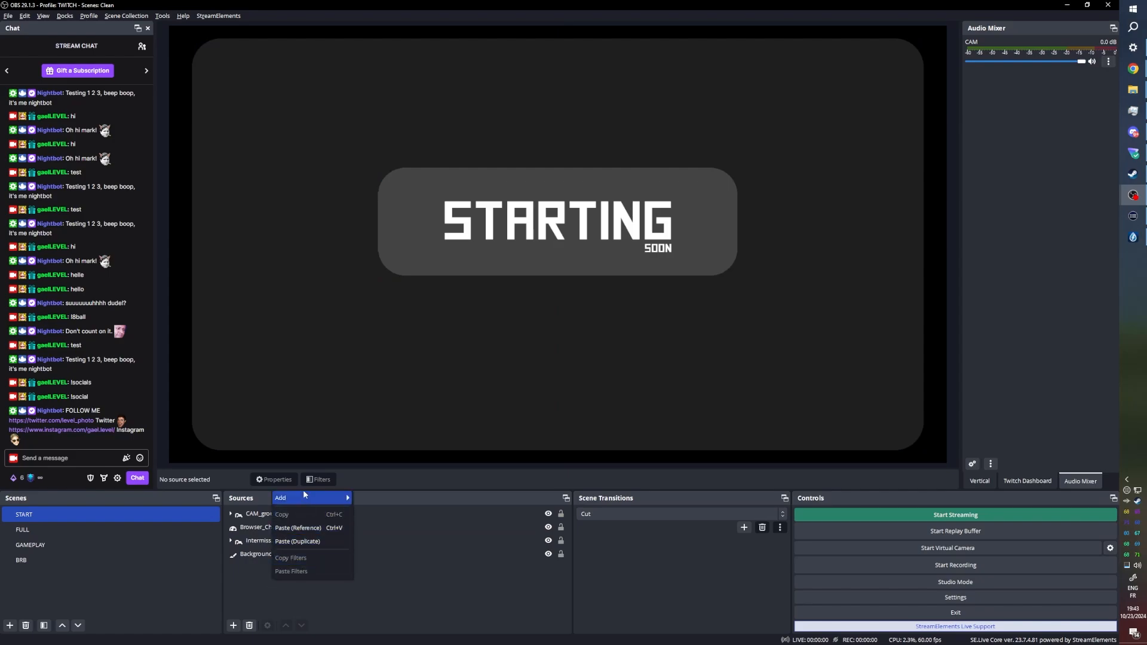
{"action": "left_click", "coordinate": [258, 586]}
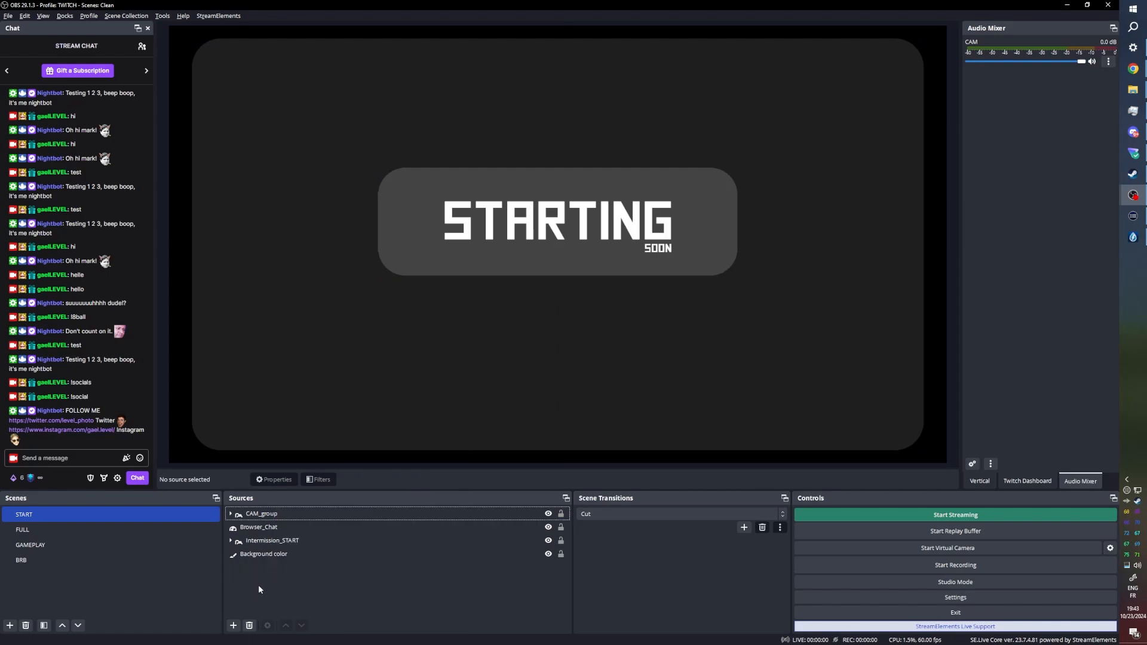
{"action": "left_click", "coordinate": [233, 627]}
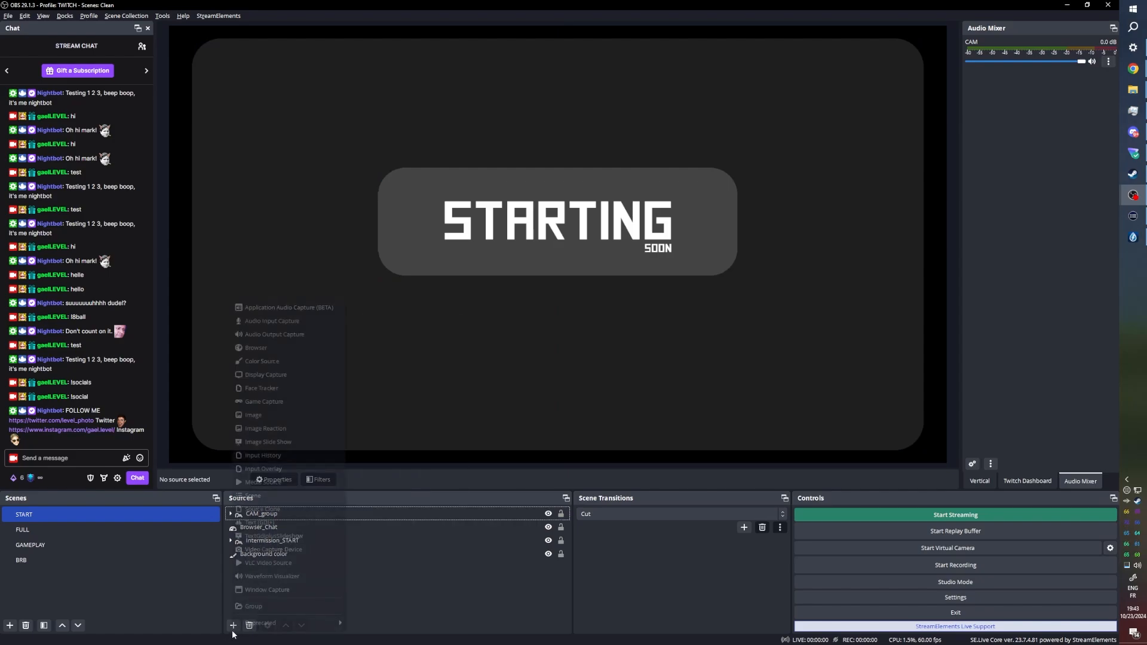
{"action": "left_click", "coordinate": [263, 348]}
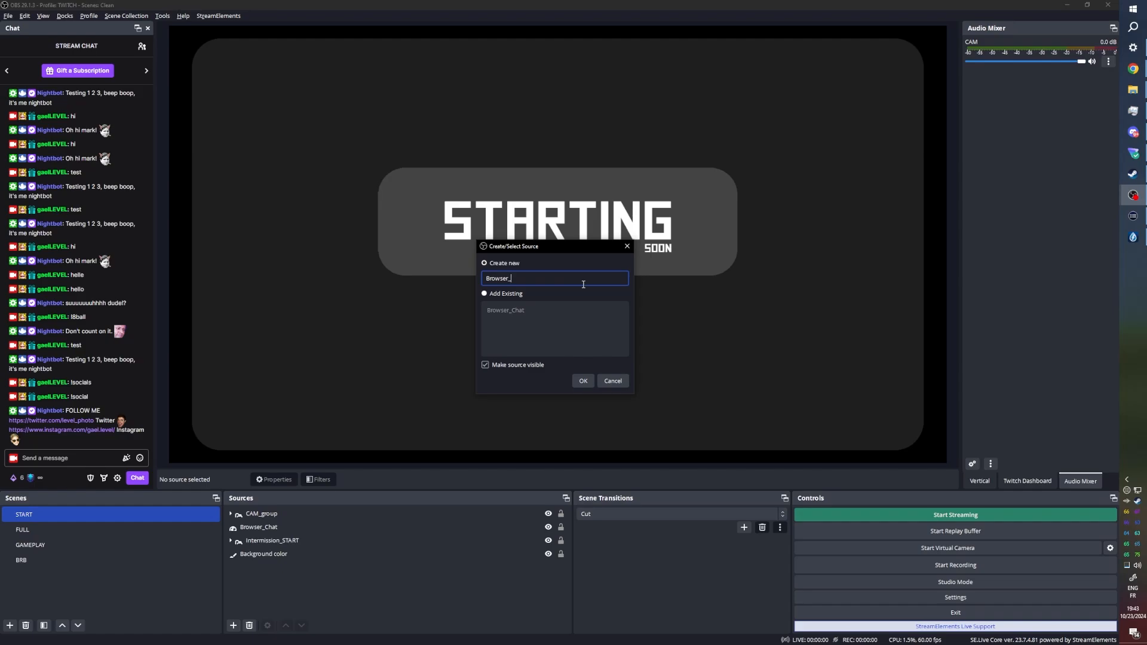
{"action": "key", "text": "Return"}
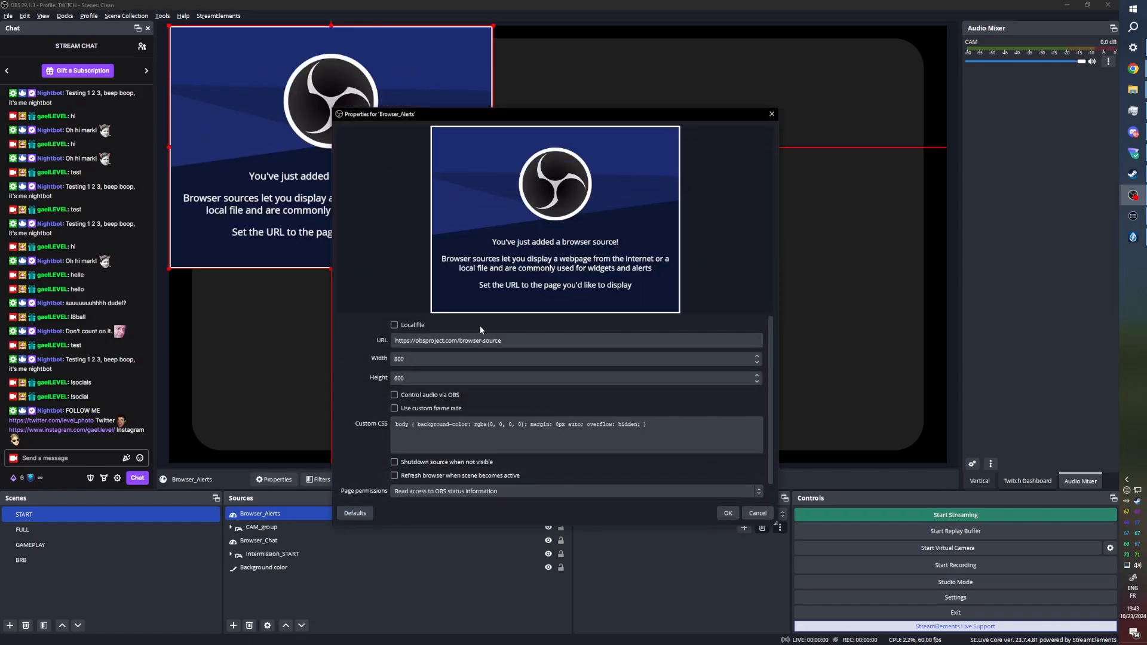
Step: Replace the Browser_Alerts source's URL with the copied private CLEAN_Alerts overlay link and confirm the properties
{"action": "left_click_drag", "start_coordinate": [503, 340], "coordinate": [370, 342]}
{"action": "key", "text": "ctrl+v"}
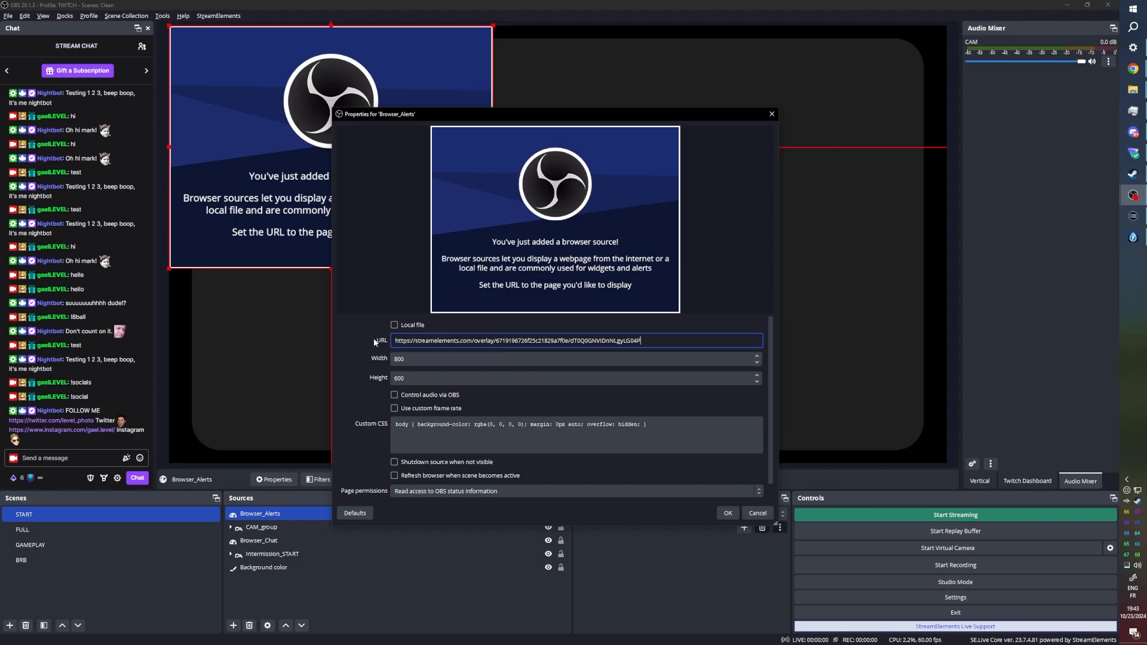
{"action": "left_click", "coordinate": [728, 512]}
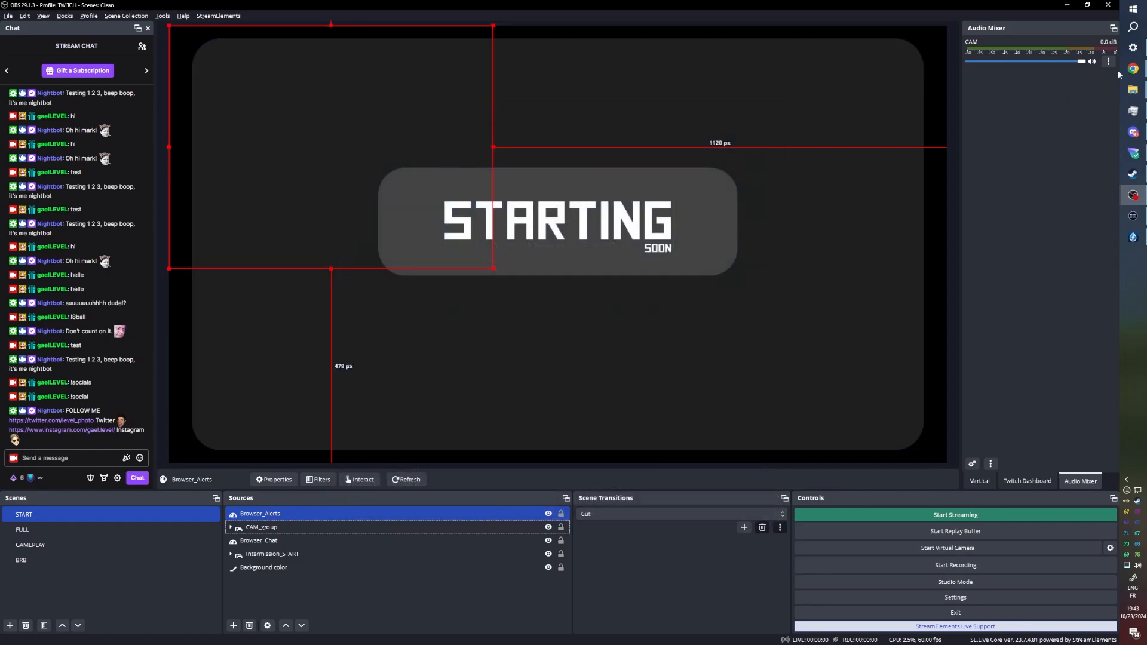
Step: Switch to the StreamElements editor, select the AlertBox in CLEAN_Alerts to examine its size, and return to OBS
{"action": "mouse_move", "coordinate": [1131, 70]}
{"action": "left_click", "coordinate": [1041, 118]}
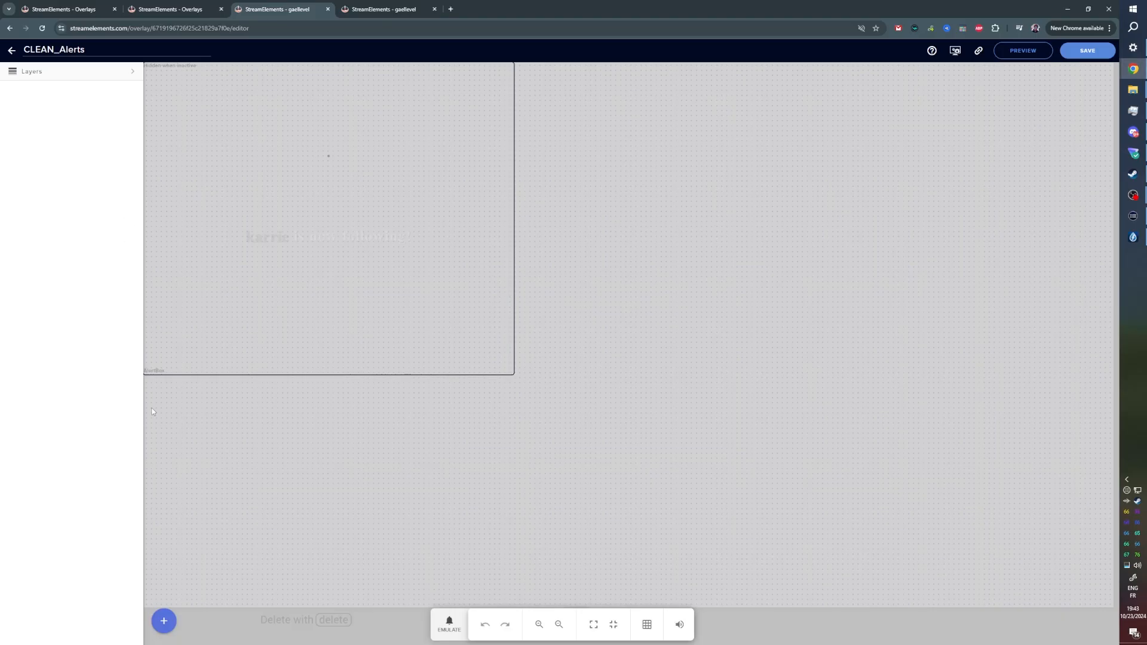
{"action": "left_click", "coordinate": [321, 266]}
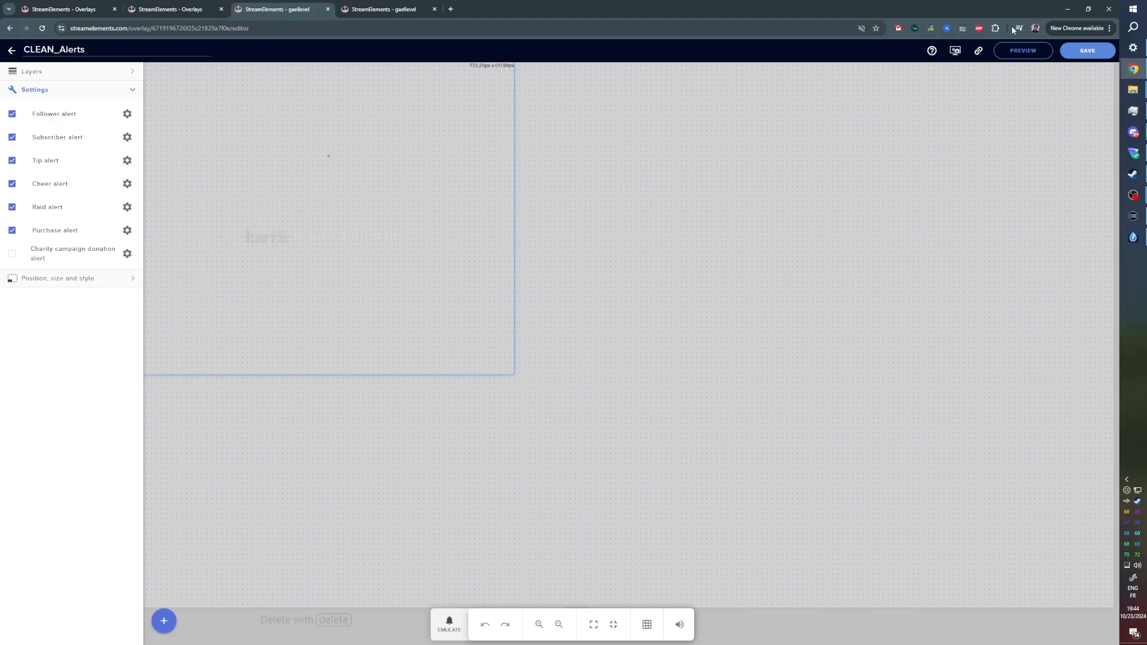
{"action": "left_click", "coordinate": [1073, 10]}
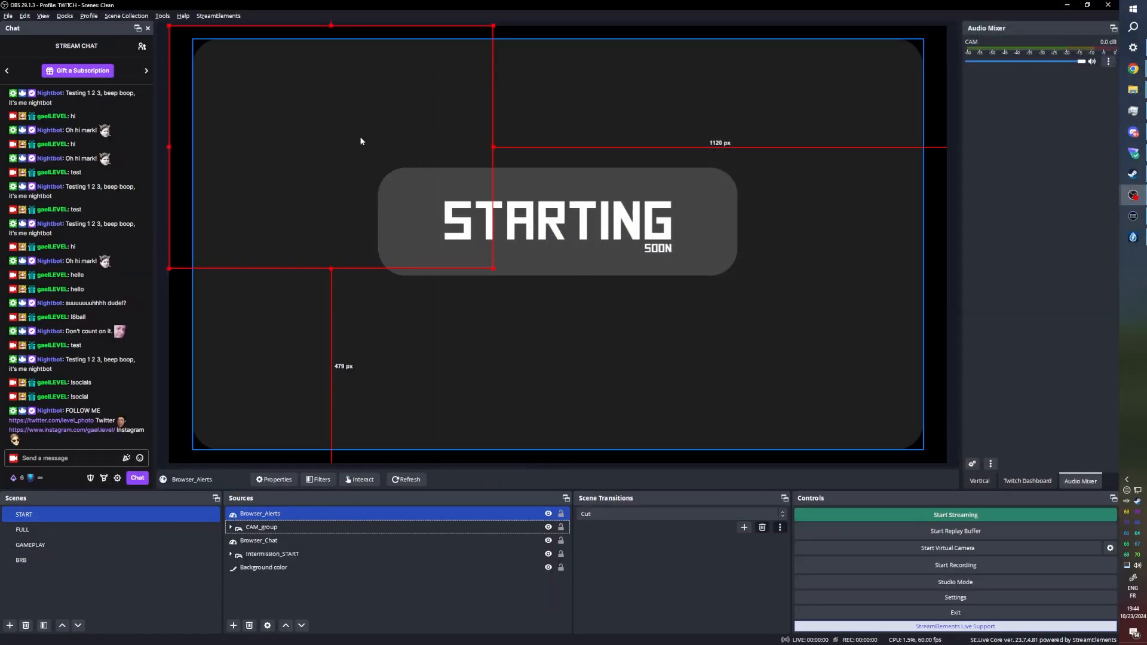
Step: Shrink Browser_Alerts and centre it below the STARTING SOON text, about 710 px from each side and 65 px above the canvas's lower edge
{"action": "left_click_drag", "start_coordinate": [263, 187], "coordinate": [491, 354]}
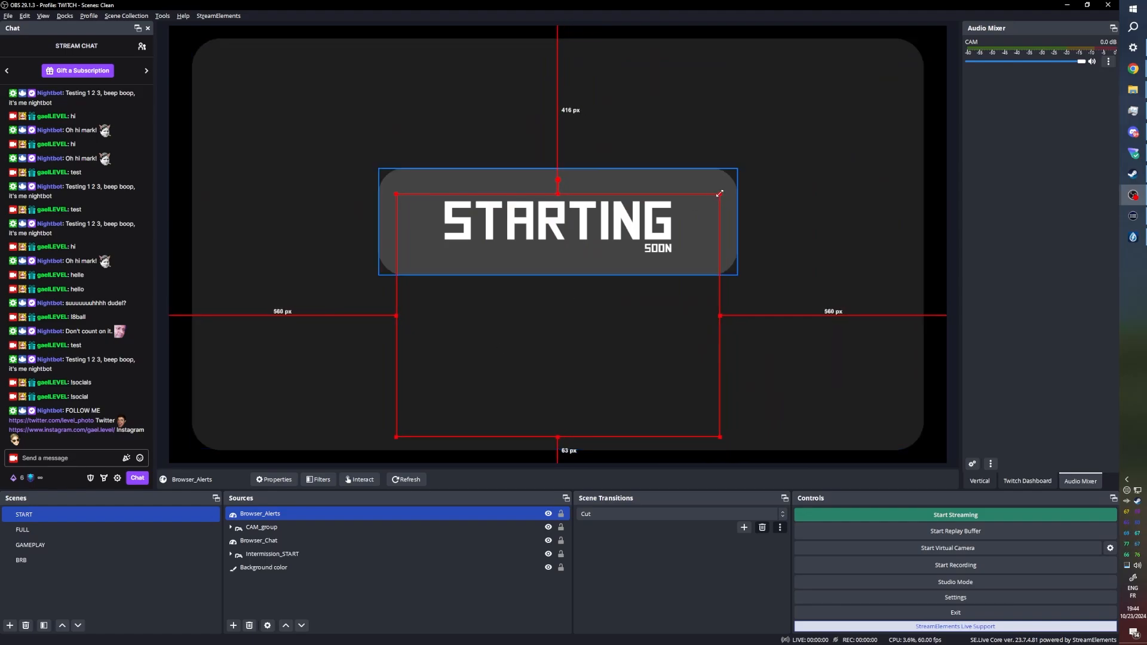
{"action": "left_click_drag", "start_coordinate": [719, 193], "coordinate": [597, 286]}
{"action": "left_click_drag", "start_coordinate": [496, 332], "coordinate": [554, 333]}
Step: Bring up the CLEAN_Alerts editor in a smaller window over OBS, show its event emulation options, and return to OBS
{"action": "left_click", "coordinate": [1132, 69]}
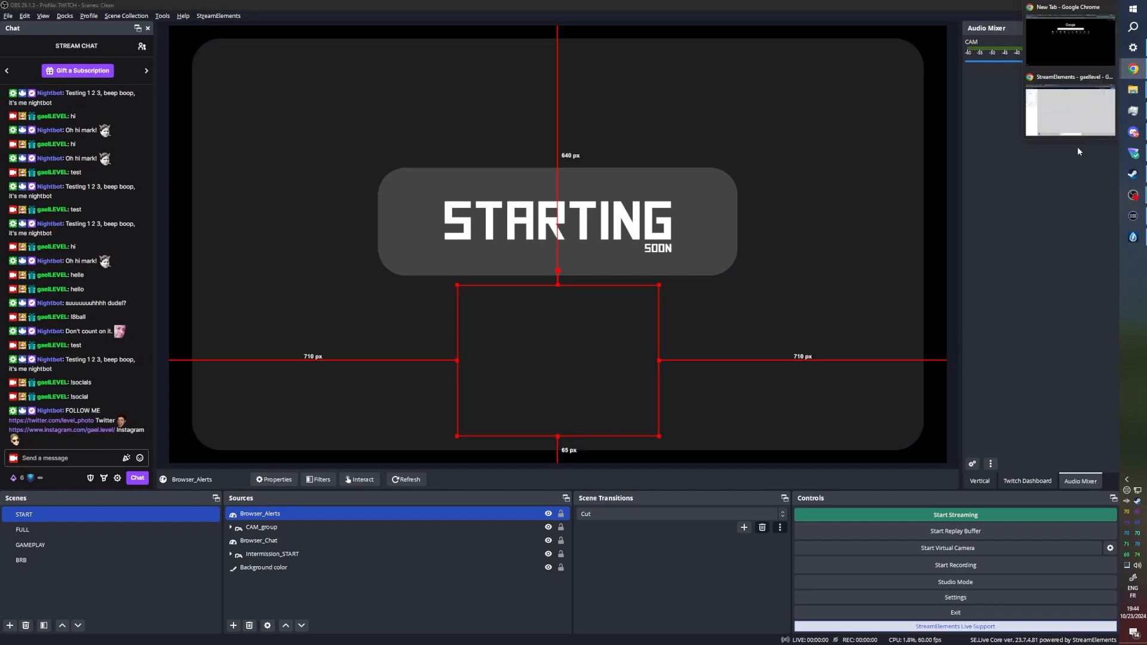
{"action": "left_click", "coordinate": [1060, 107]}
{"action": "left_click_drag", "start_coordinate": [472, 7], "coordinate": [957, 42]}
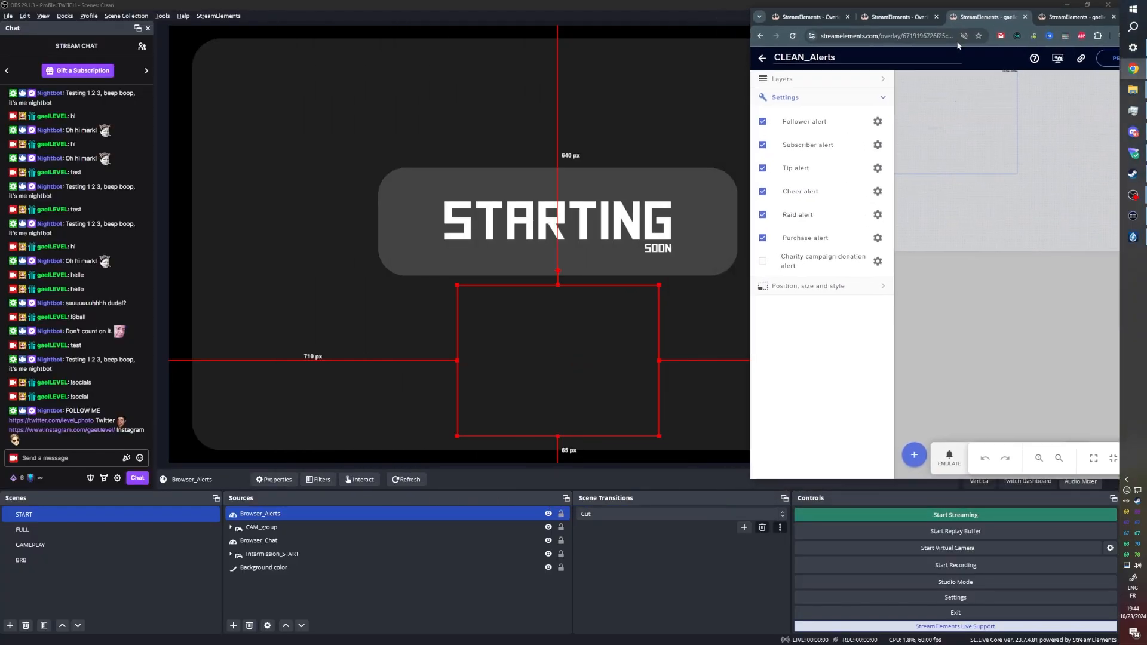
{"action": "left_click", "coordinate": [948, 456]}
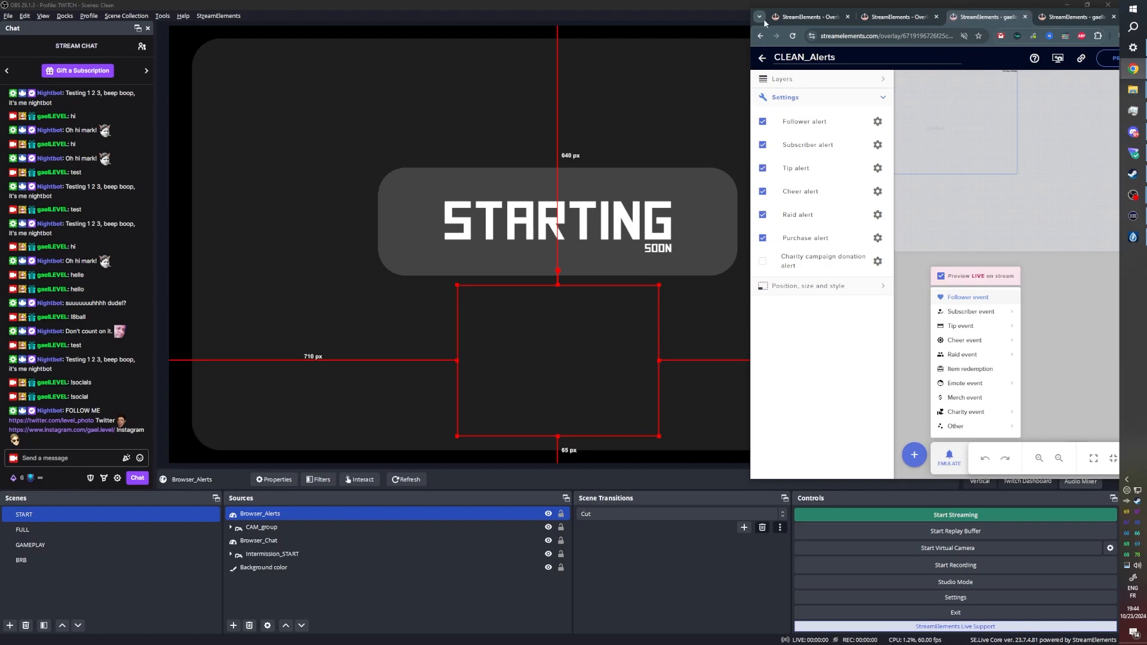
{"action": "left_click_drag", "start_coordinate": [764, 27], "coordinate": [534, 44]}
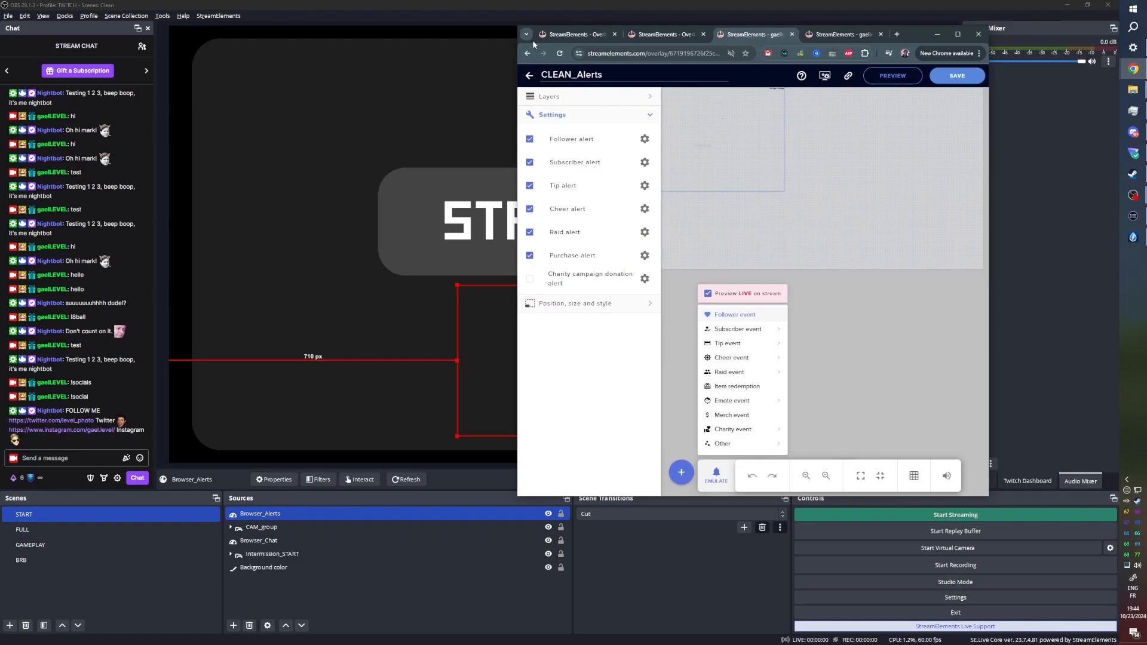
{"action": "left_click", "coordinate": [937, 34]}
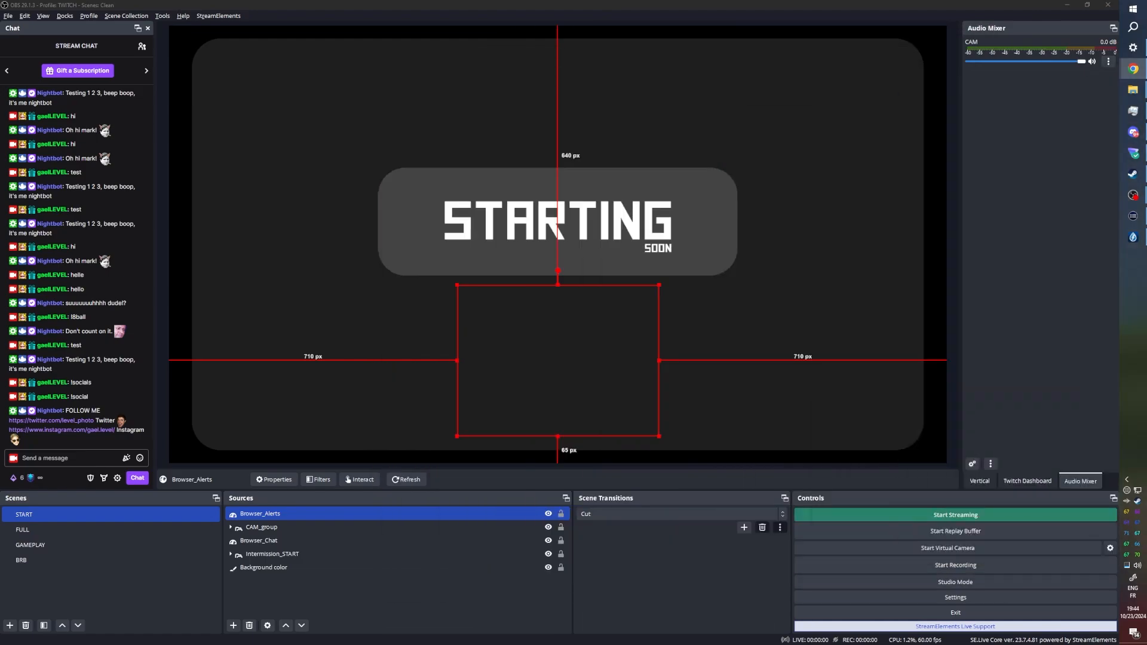
Step: Copy the Browser_Alerts source from the START scene and paste it as a reference into the FULL scene
{"action": "right_click", "coordinate": [252, 512]}
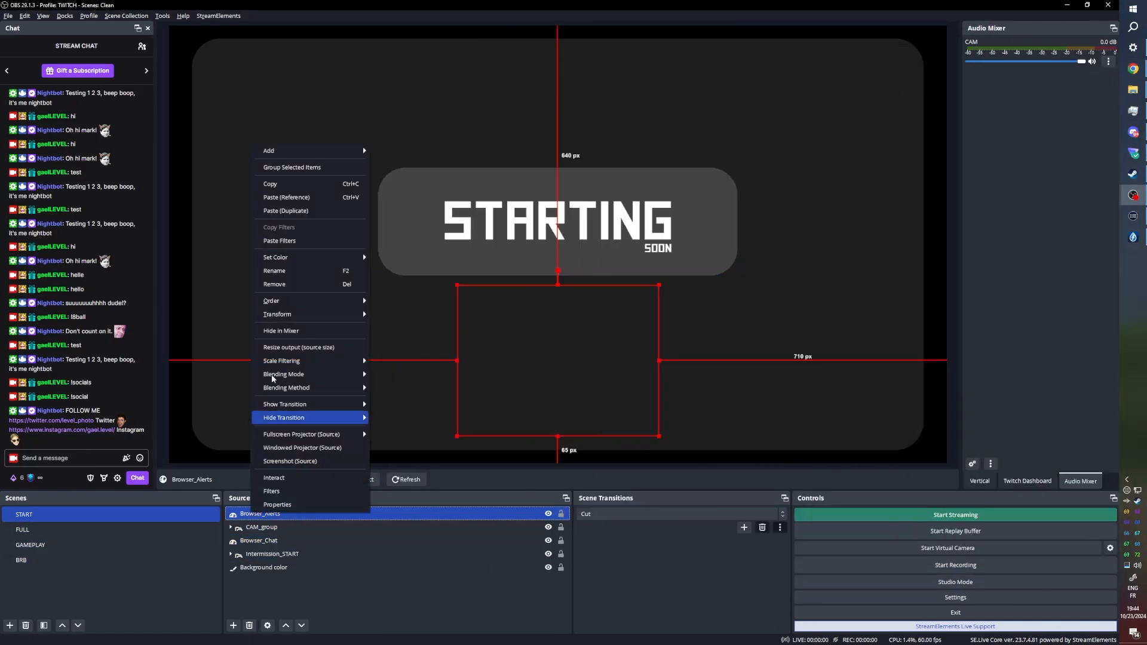
{"action": "left_click", "coordinate": [290, 185]}
{"action": "left_click", "coordinate": [23, 529]}
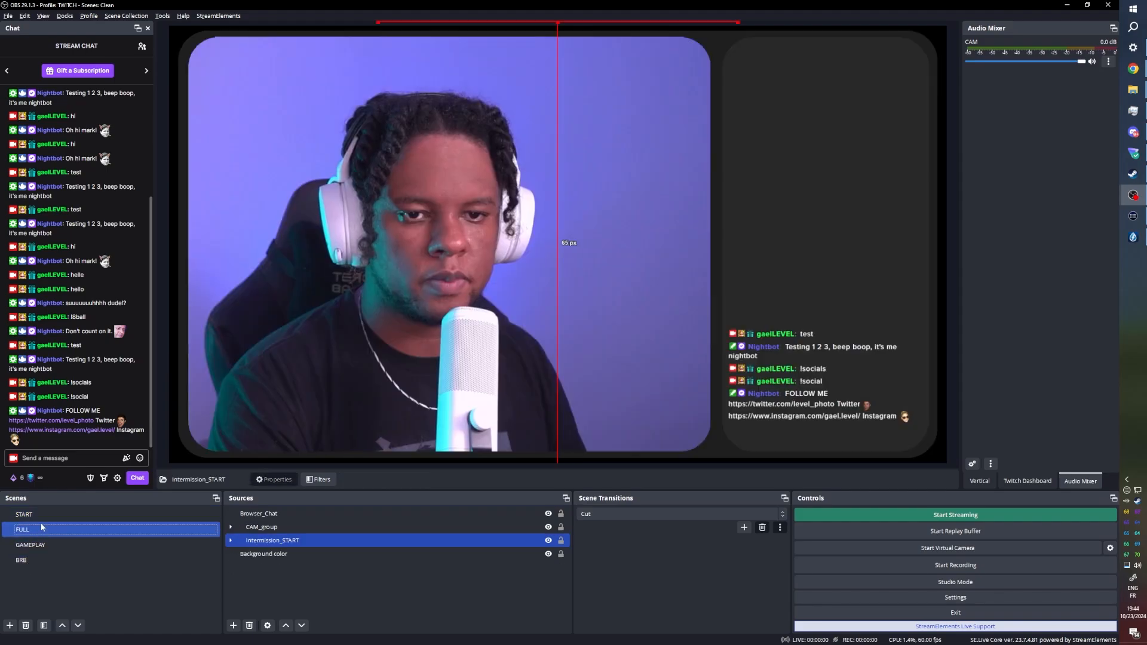
{"action": "right_click", "coordinate": [307, 591]}
{"action": "left_click", "coordinate": [334, 541]}
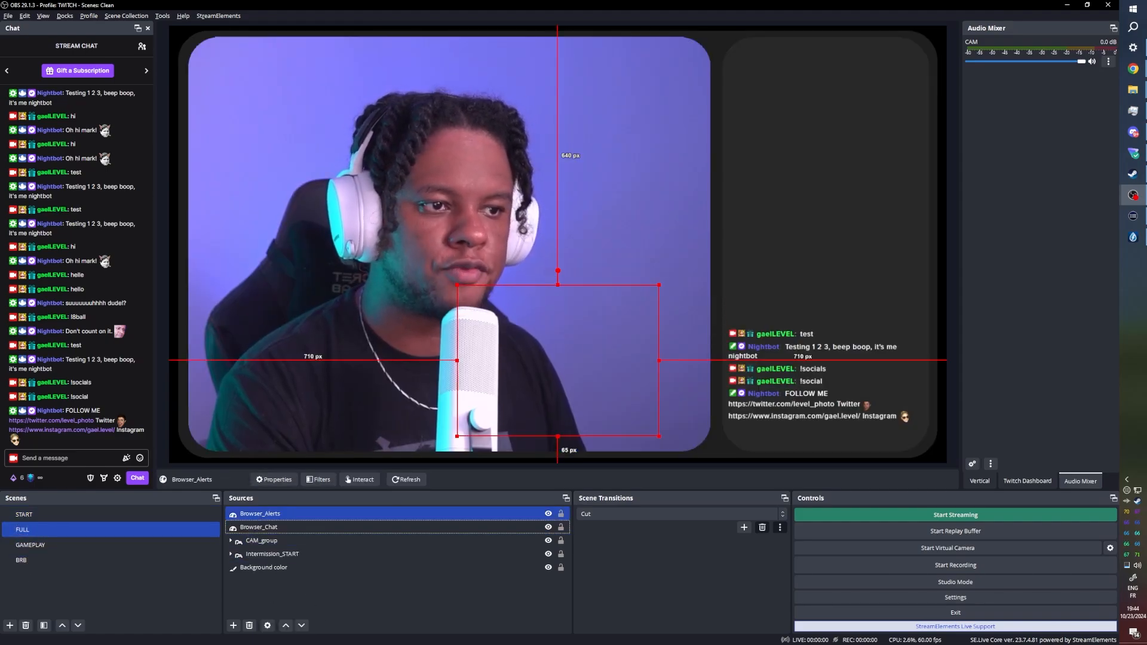
Step: Enlarge Browser_Alerts in the FULL scene and place it beside the face, about 738 px from the left edge and 23 px from the top
{"action": "left_click_drag", "start_coordinate": [681, 241], "coordinate": [598, 158]}
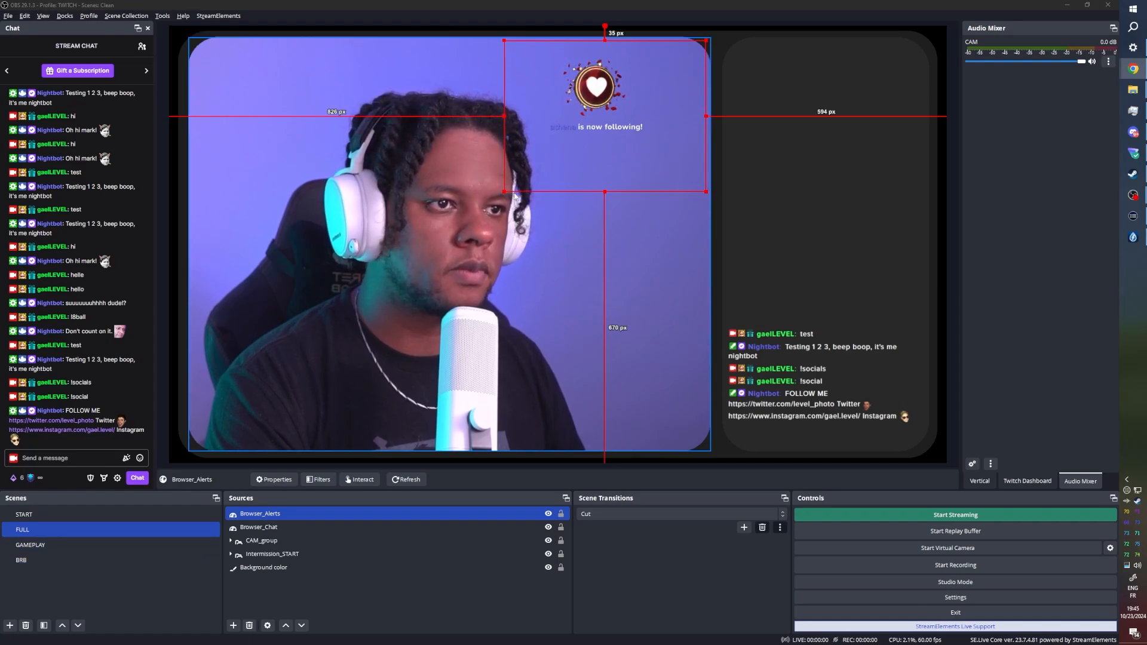
{"action": "left_click_drag", "start_coordinate": [505, 192], "coordinate": [433, 246]}
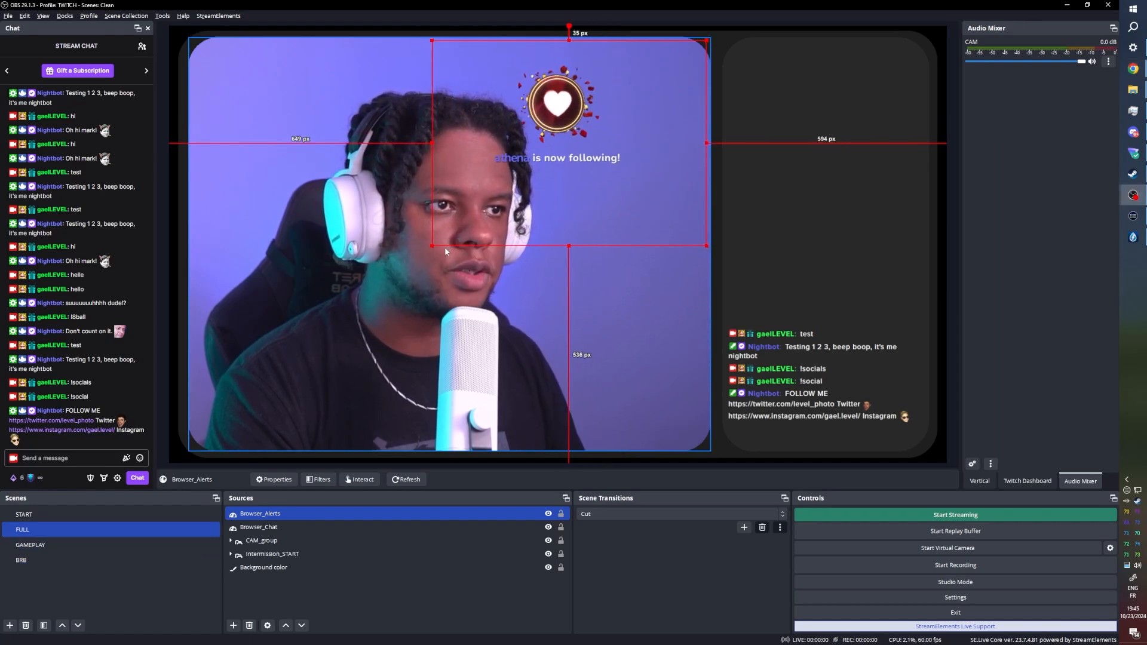
{"action": "left_click_drag", "start_coordinate": [560, 210], "coordinate": [611, 211]}
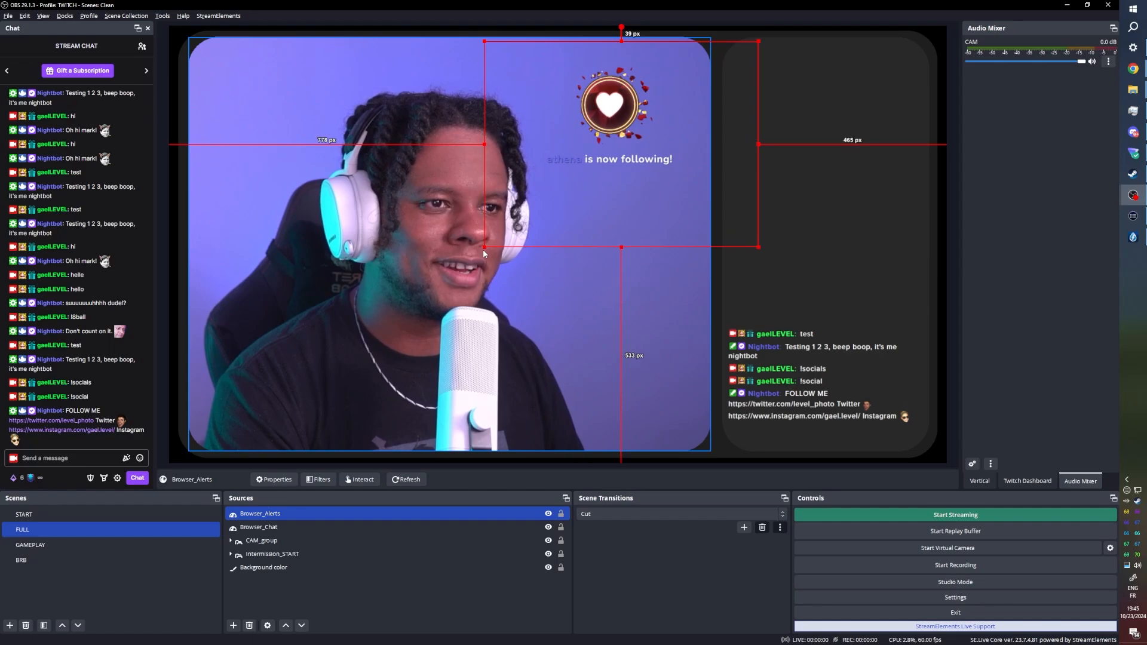
{"action": "left_click_drag", "start_coordinate": [484, 247], "coordinate": [465, 267]}
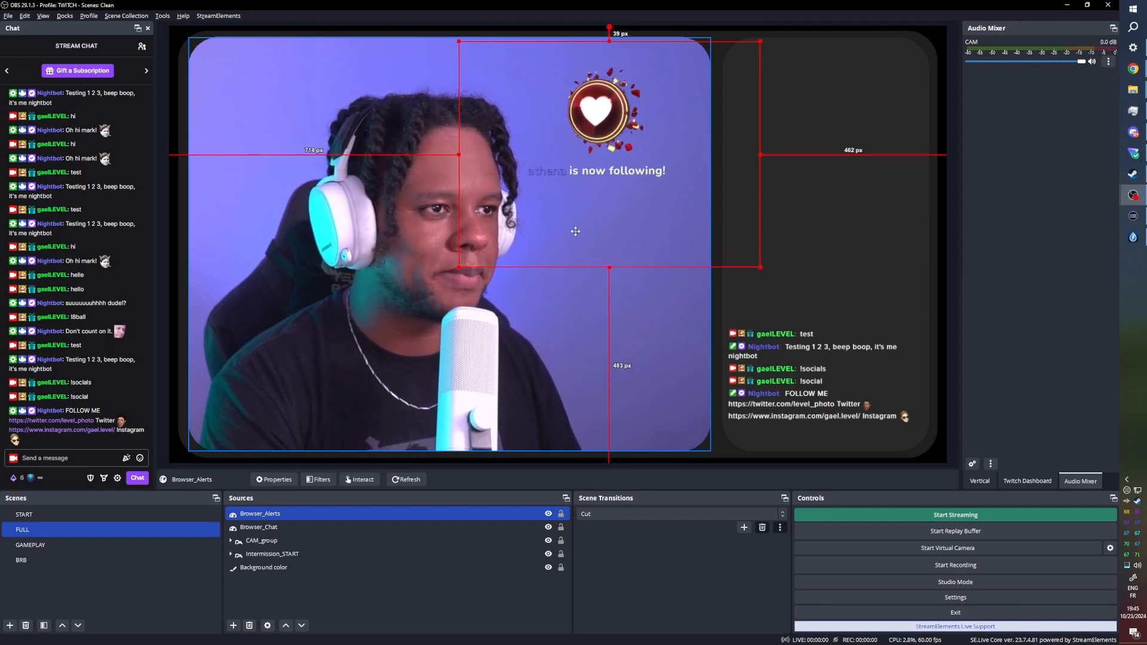
{"action": "mouse_move", "coordinate": [572, 236]}
{"action": "left_mouse_down"}
{"action": "mouse_move", "coordinate": [584, 221]}
{"action": "mouse_move", "coordinate": [583, 230]}
{"action": "left_mouse_up"}
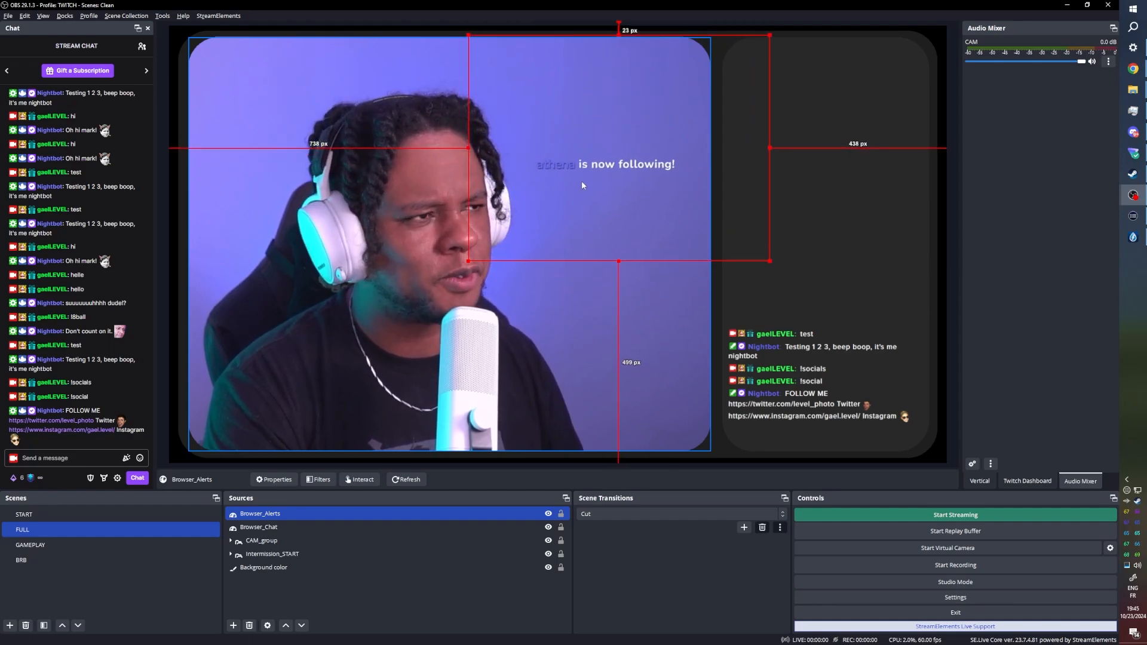
Step: Paste the copied Browser_Alerts source into the GAMEPLAY scene
{"action": "left_click", "coordinate": [56, 544]}
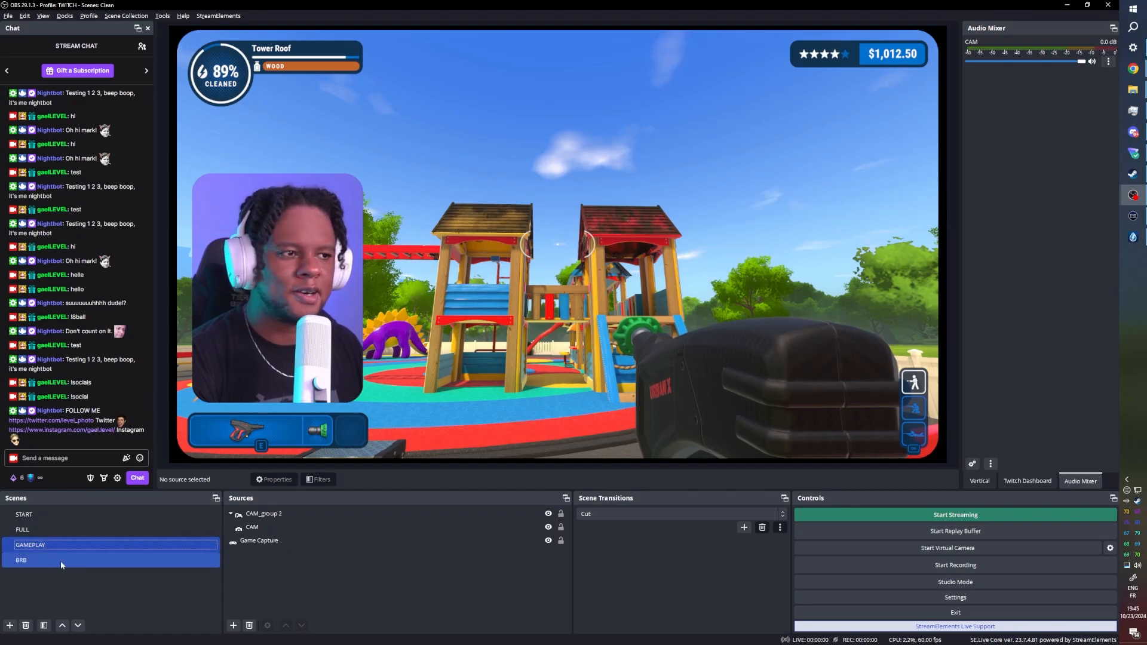
{"action": "right_click", "coordinate": [305, 590]}
{"action": "left_click", "coordinate": [264, 574]}
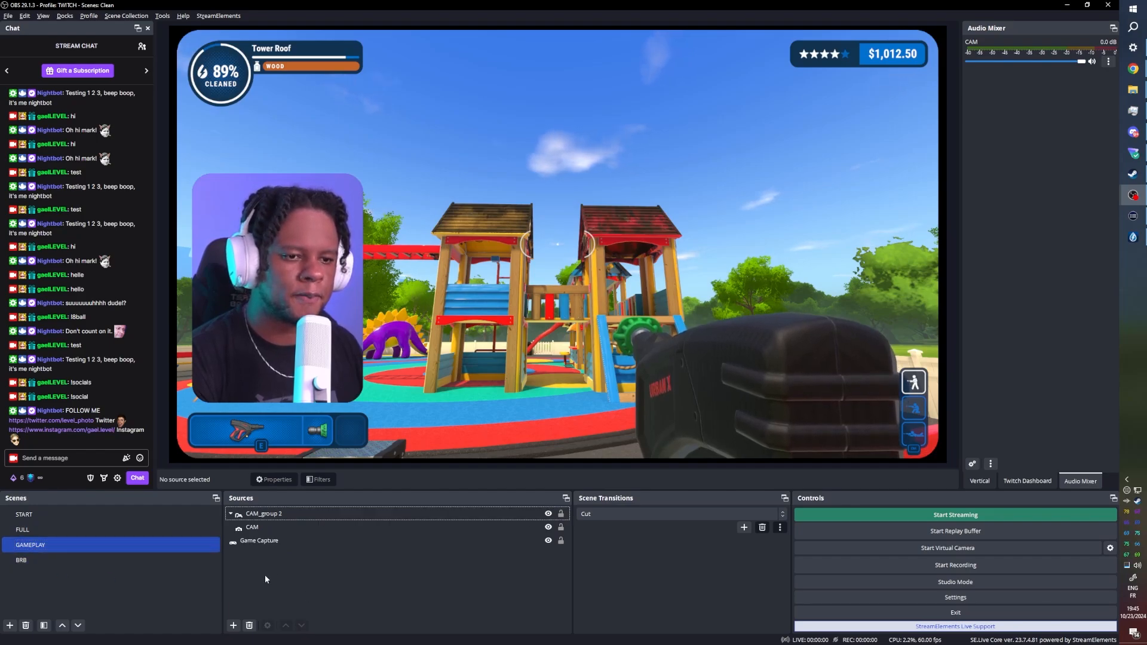
{"action": "key", "text": "ctrl+v"}
Step: Enlarge Browser_Alerts in the GAMEPLAY scene and place it below the money counter, about 1411 px from the left and 95 px from the top
{"action": "left_click_drag", "start_coordinate": [529, 412], "coordinate": [798, 187]}
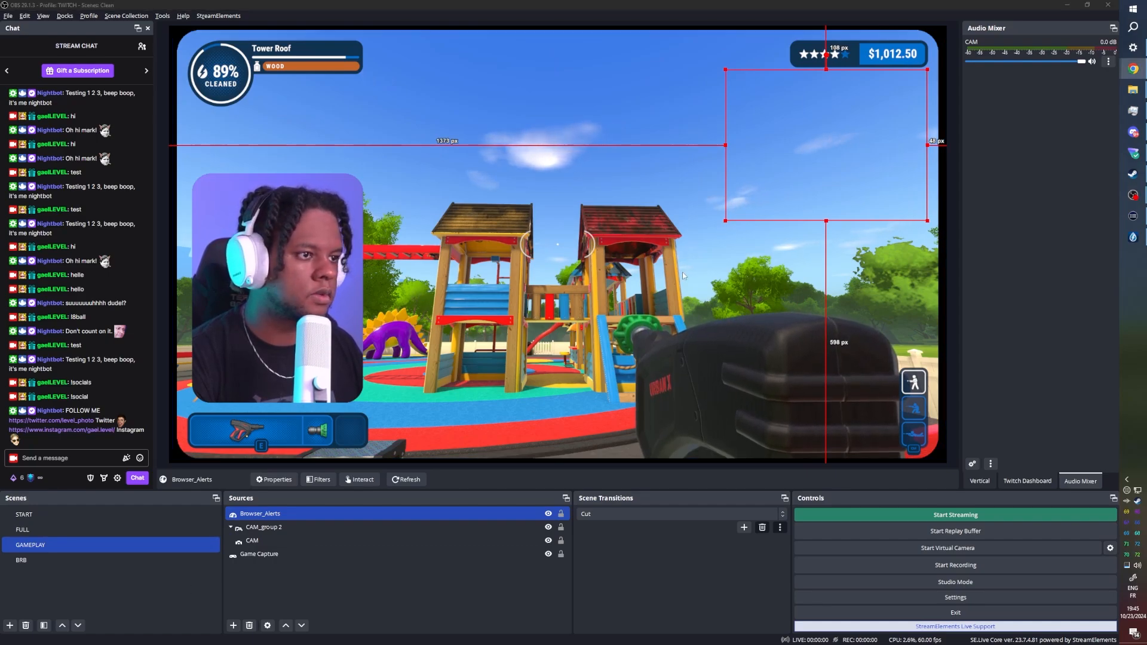
{"action": "left_click_drag", "start_coordinate": [725, 221], "coordinate": [668, 264]}
{"action": "left_click_drag", "start_coordinate": [780, 200], "coordinate": [853, 195]}
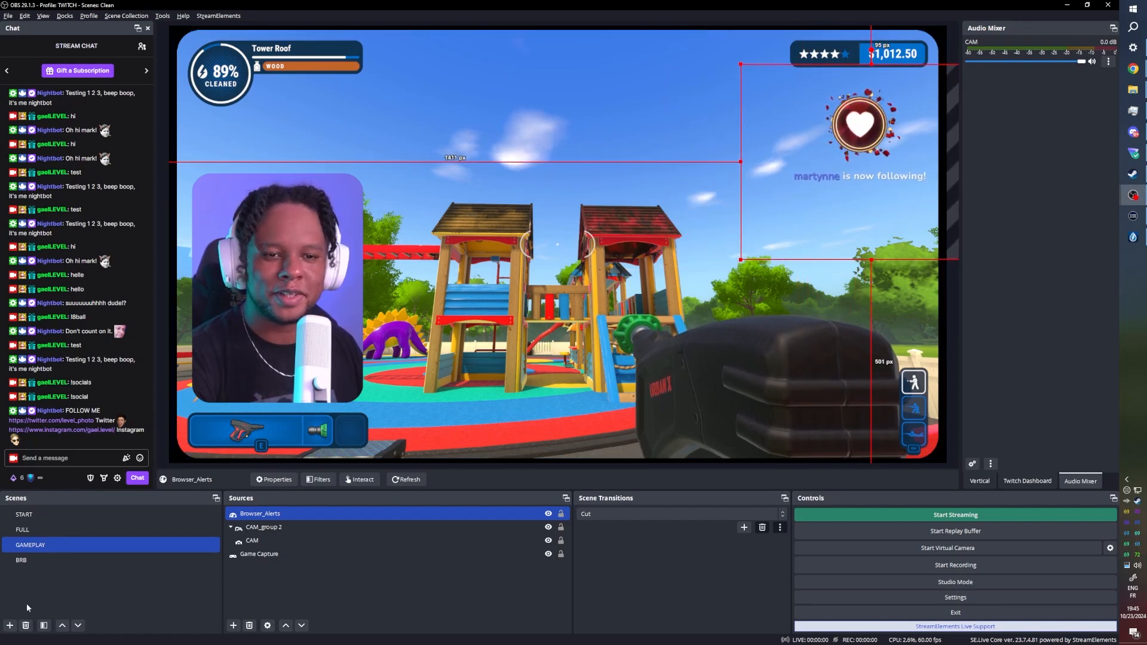
Step: Paste Browser_Alerts into the BRB scene and centre it above the BE RIGHT BACK text, about 40 px from the canvas's upper edge
{"action": "left_click", "coordinate": [60, 561]}
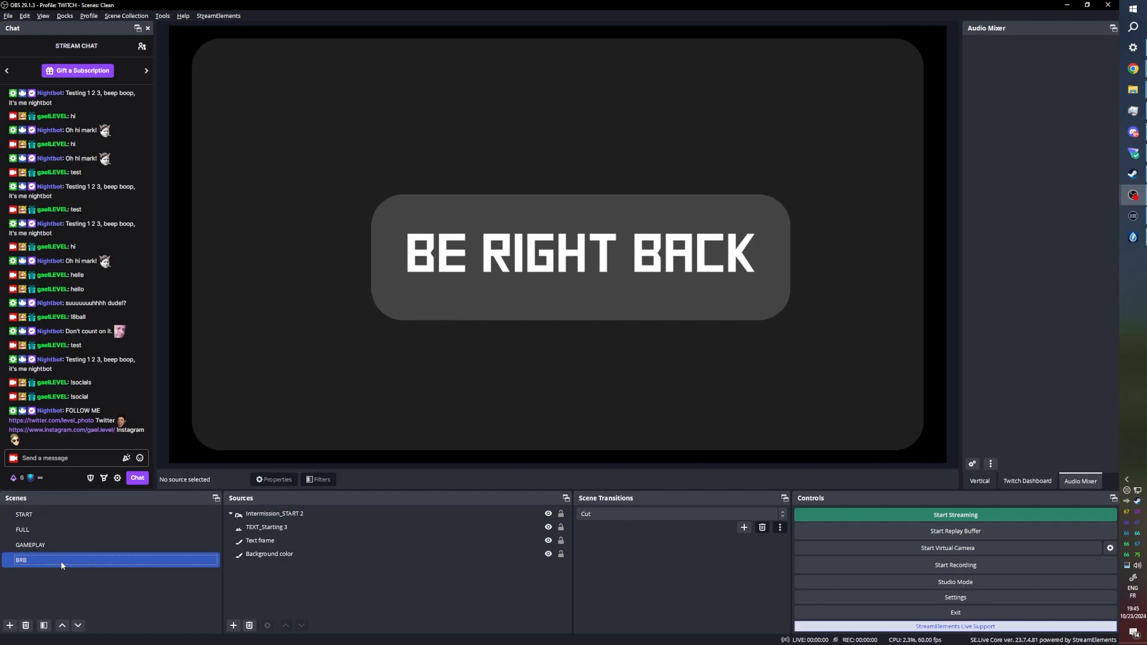
{"action": "key", "text": "ctrl+v"}
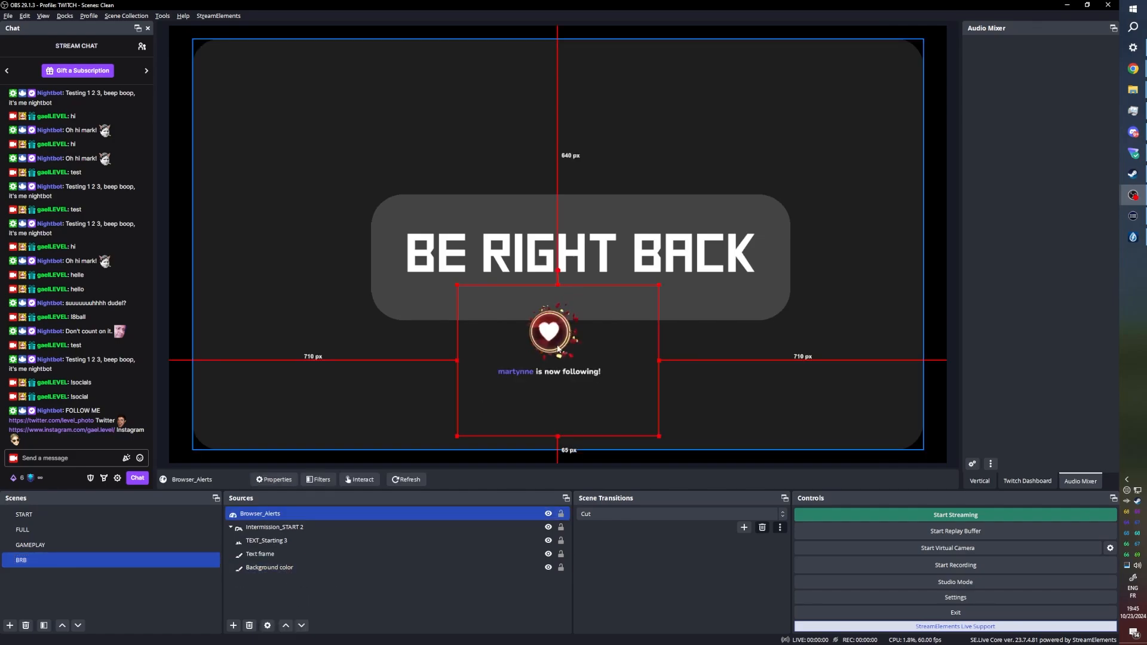
{"action": "left_click_drag", "start_coordinate": [558, 384], "coordinate": [583, 103]}
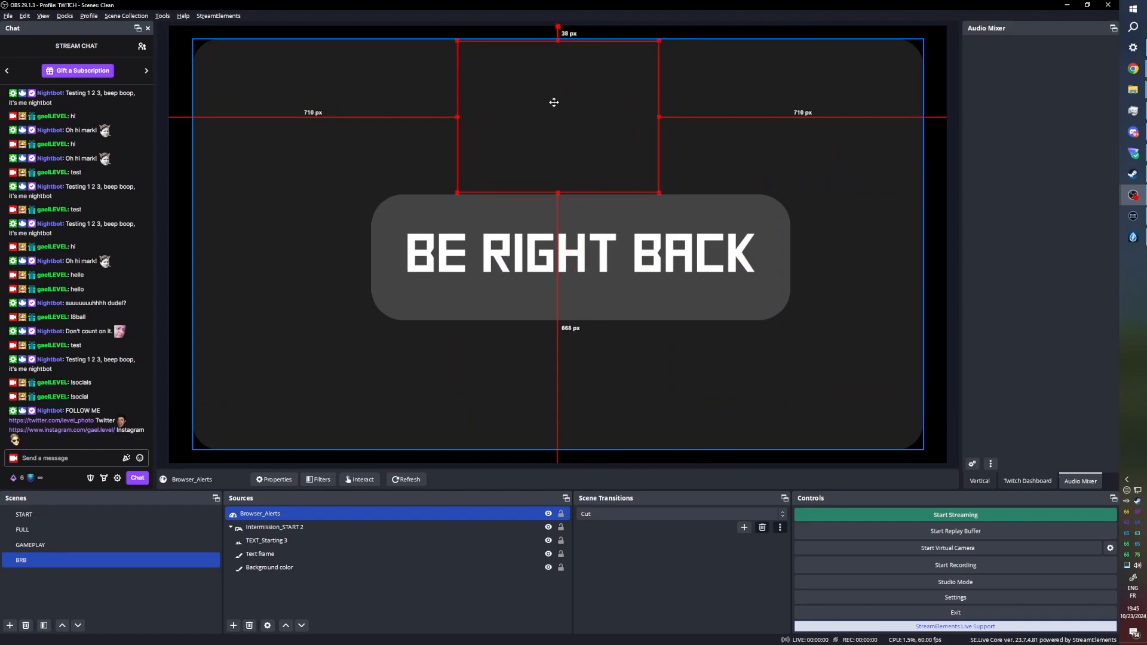
Step: Review the GAMEPLAY, FULL and START scenes in turn to check the alert placement
{"action": "left_click", "coordinate": [34, 544]}
{"action": "left_click", "coordinate": [38, 532]}
{"action": "left_click", "coordinate": [49, 515]}
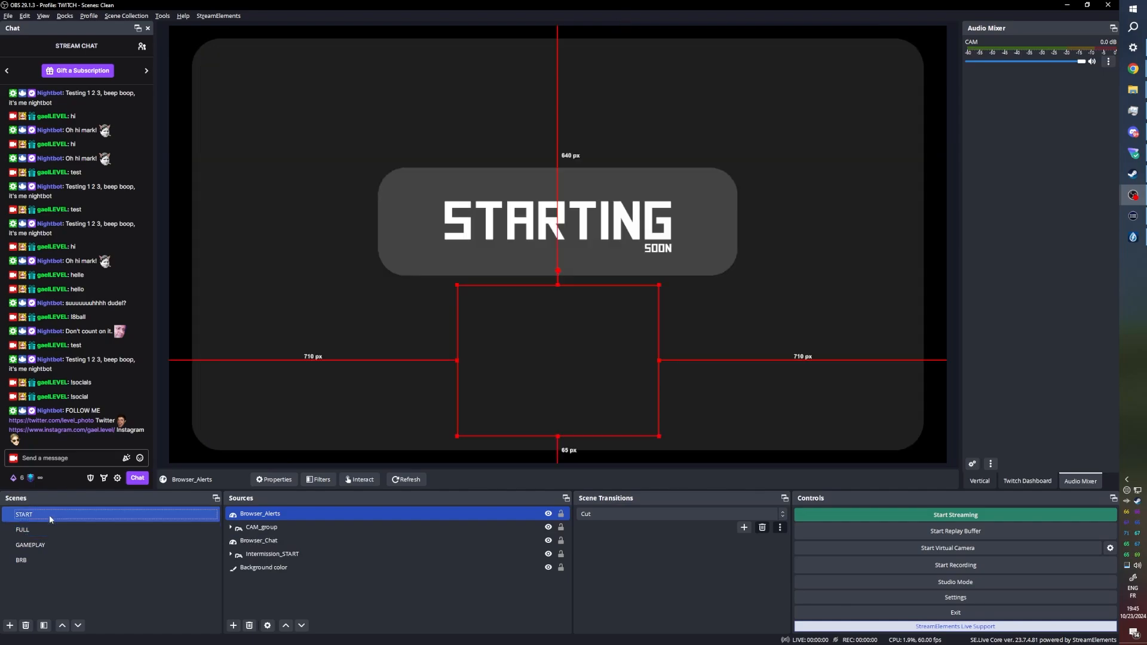
Step: Set the scene transition to Luma Wipe and preview it by switching from START to FULL
{"action": "left_click", "coordinate": [781, 514]}
{"action": "left_click", "coordinate": [626, 543]}
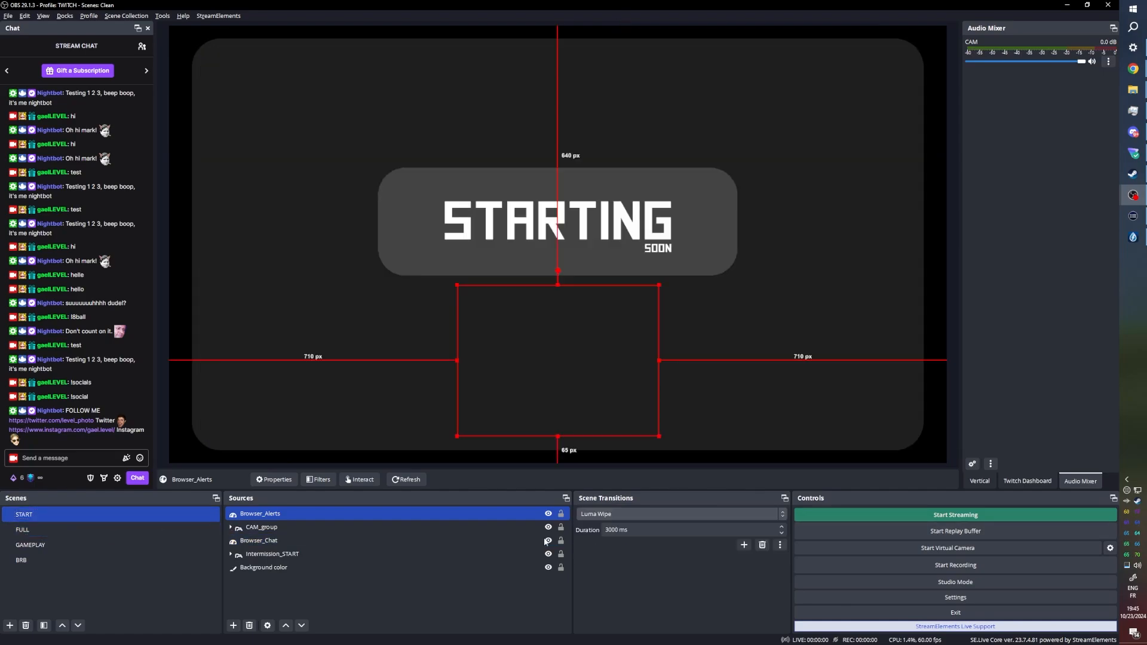
{"action": "left_click", "coordinate": [40, 530]}
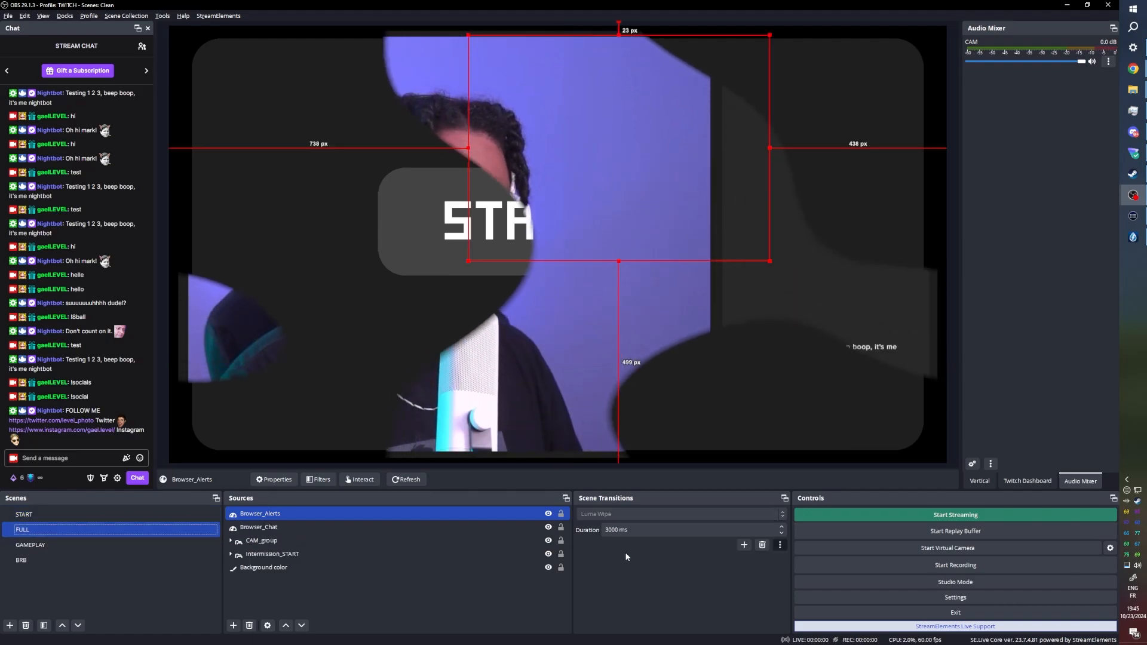
Step: Change the Luma Wipe transition's image to Fractal
{"action": "left_click", "coordinate": [779, 544]}
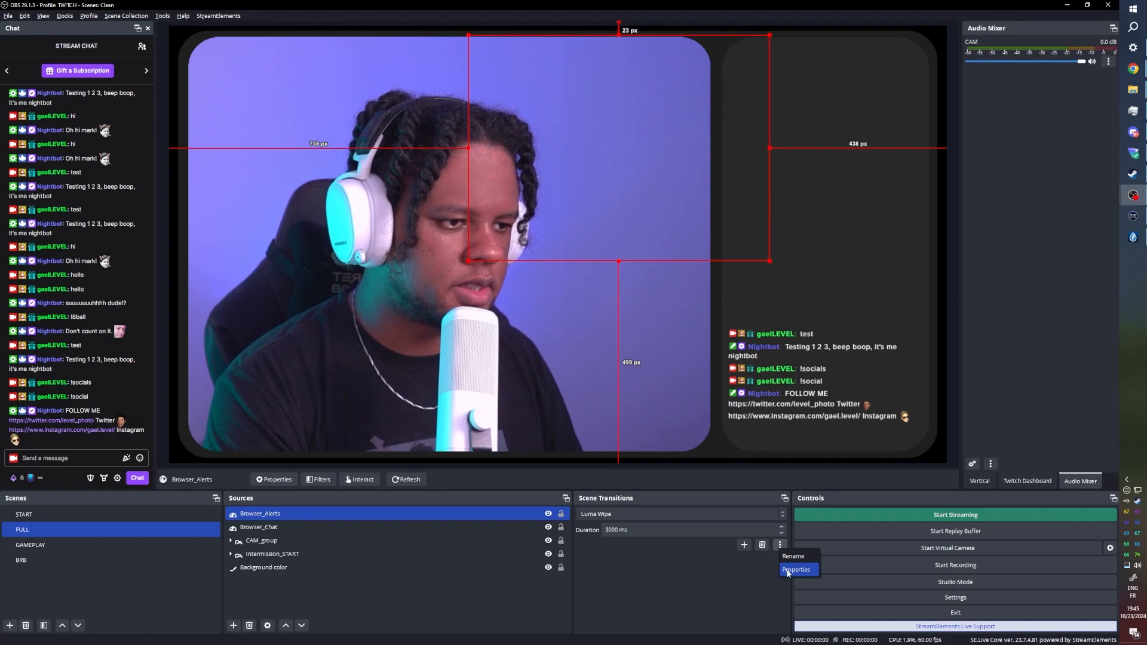
{"action": "left_click", "coordinate": [784, 569]}
{"action": "left_click", "coordinate": [538, 329]}
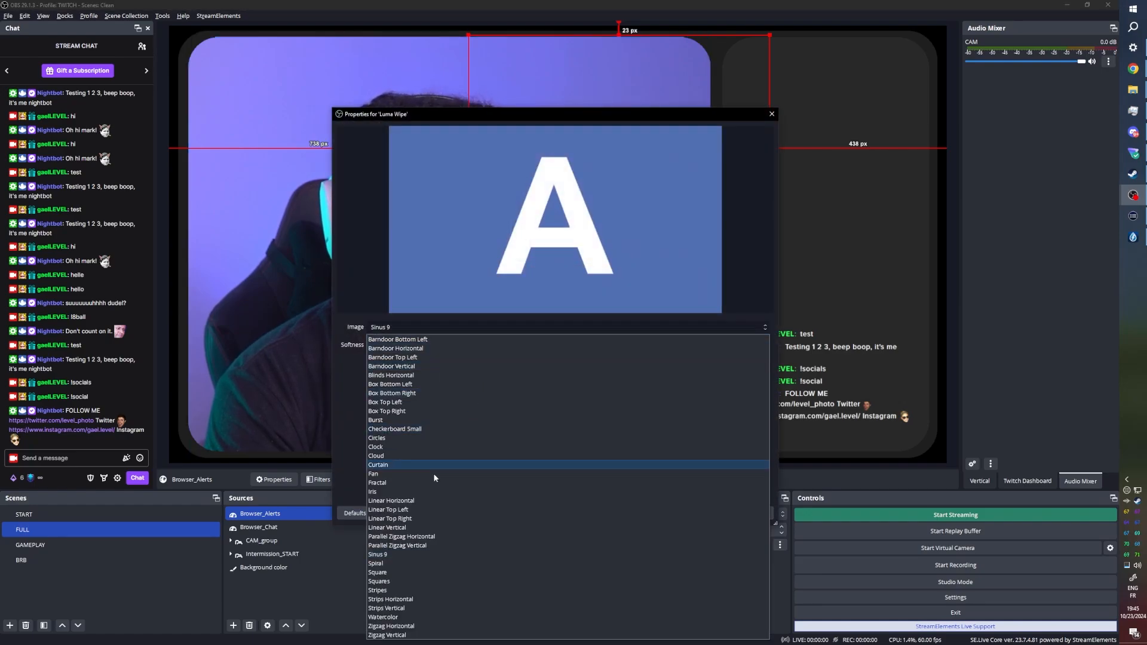
{"action": "left_click", "coordinate": [382, 482]}
{"action": "left_click", "coordinate": [728, 515]}
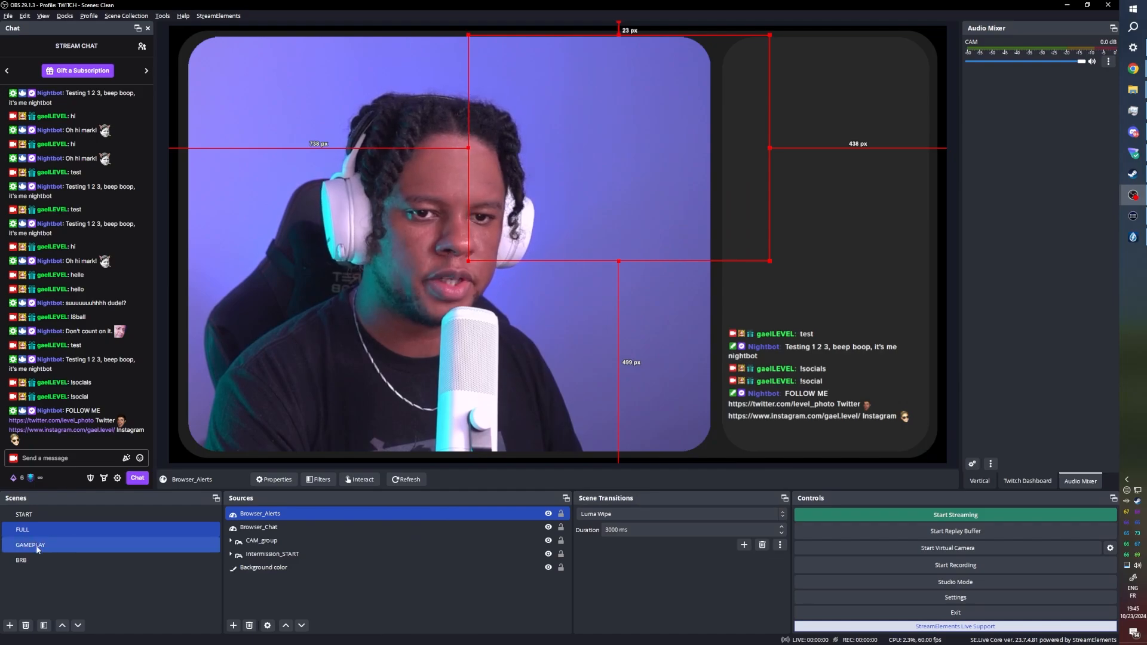
Step: Preview the Luma Wipe transition by switching through the GAMEPLAY, BRB, FULL and START scenes
{"action": "left_click", "coordinate": [36, 546]}
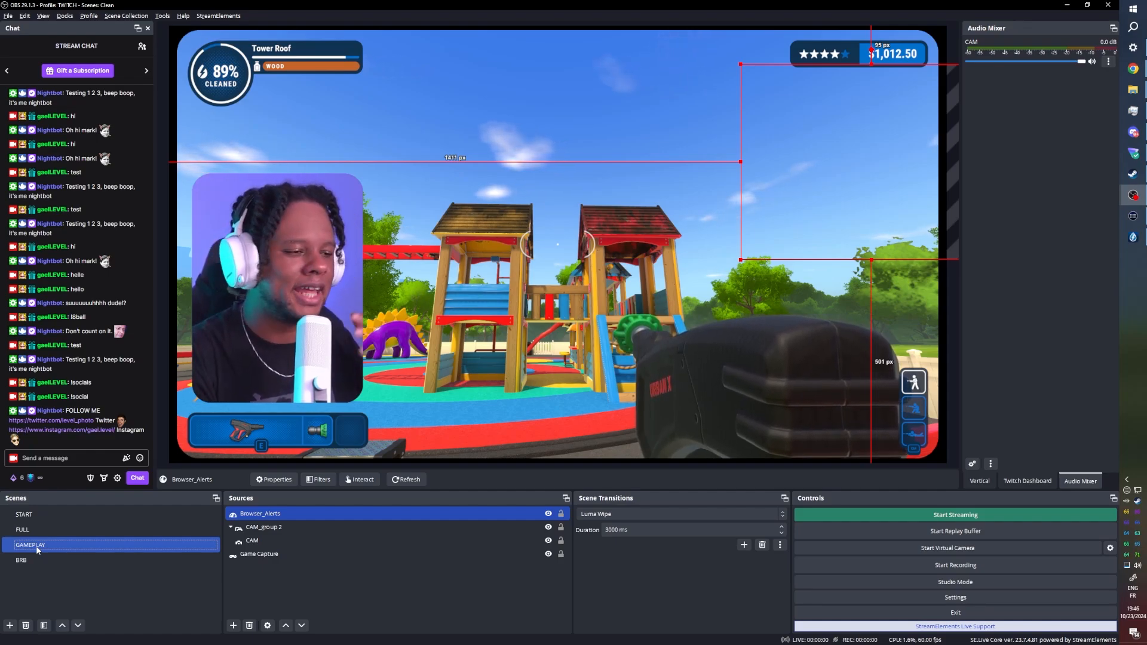
{"action": "left_click", "coordinate": [28, 531]}
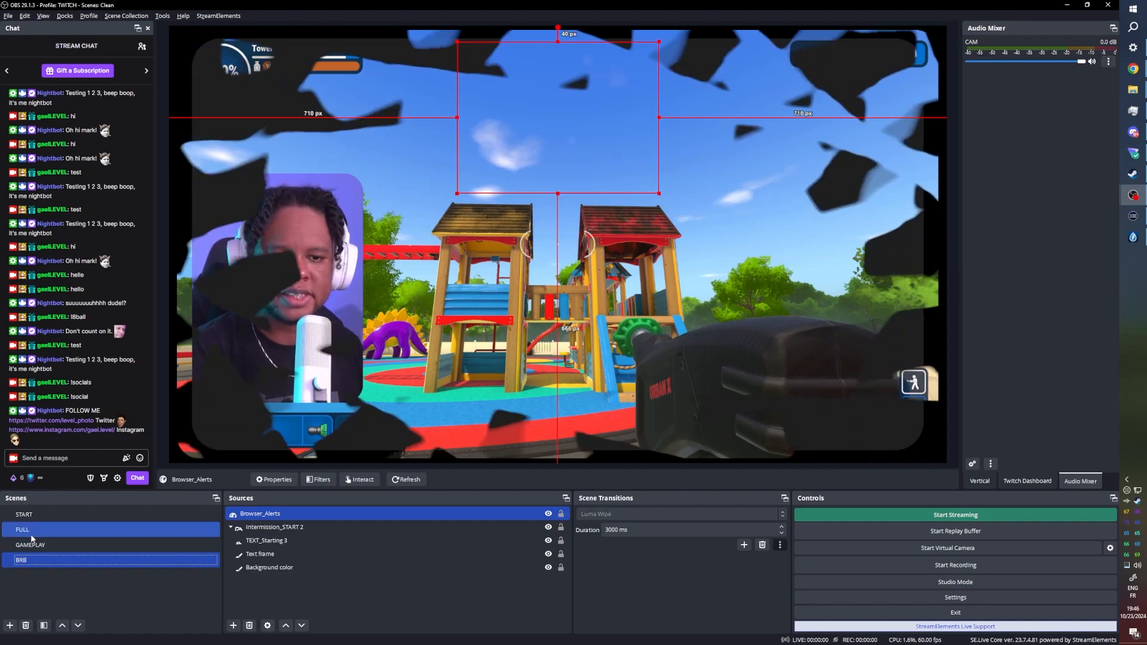
{"action": "left_click", "coordinate": [28, 516]}
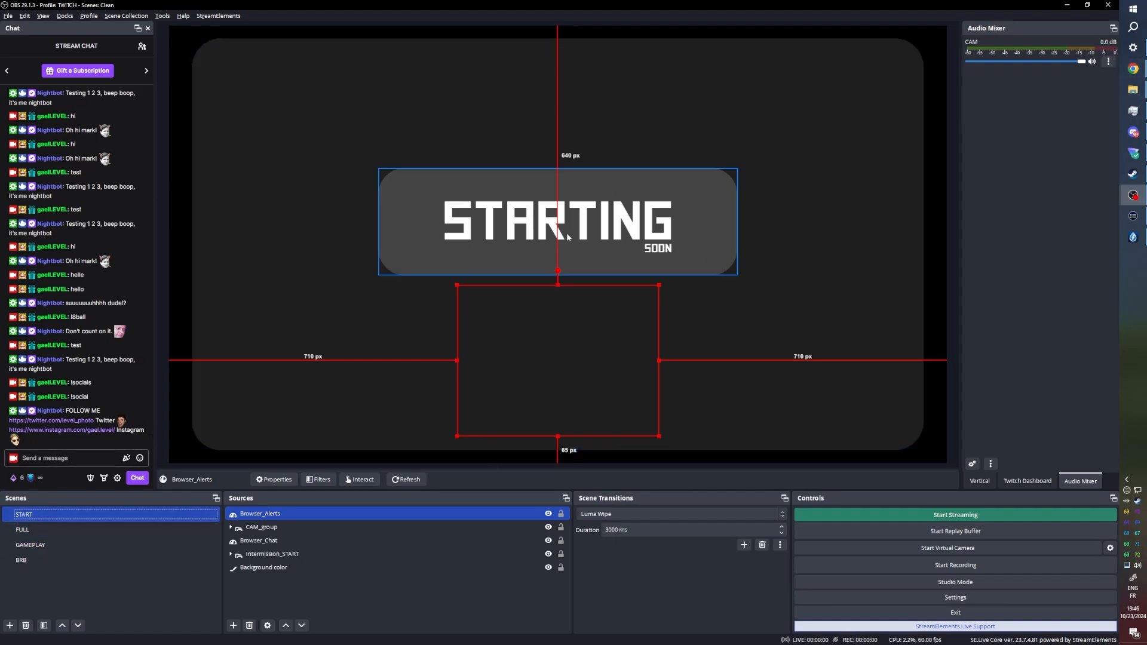
Step: Switch through the FULL and GAMEPLAY scenes, and move around in the running game to check its live capture
{"action": "left_click", "coordinate": [39, 530]}
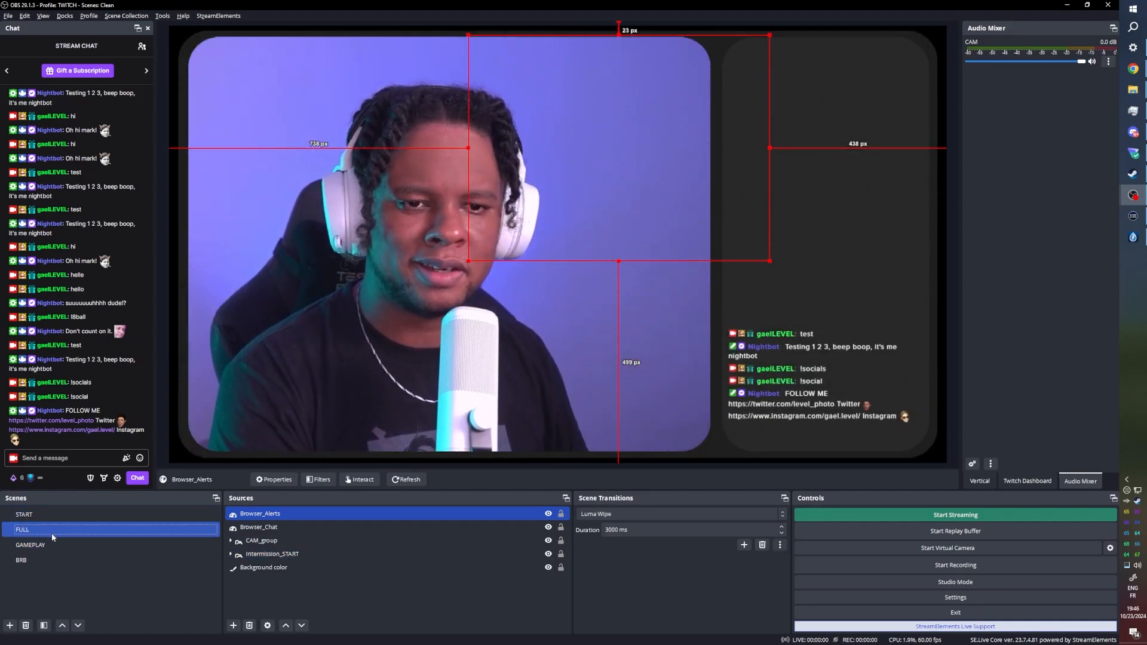
{"action": "left_click", "coordinate": [51, 545]}
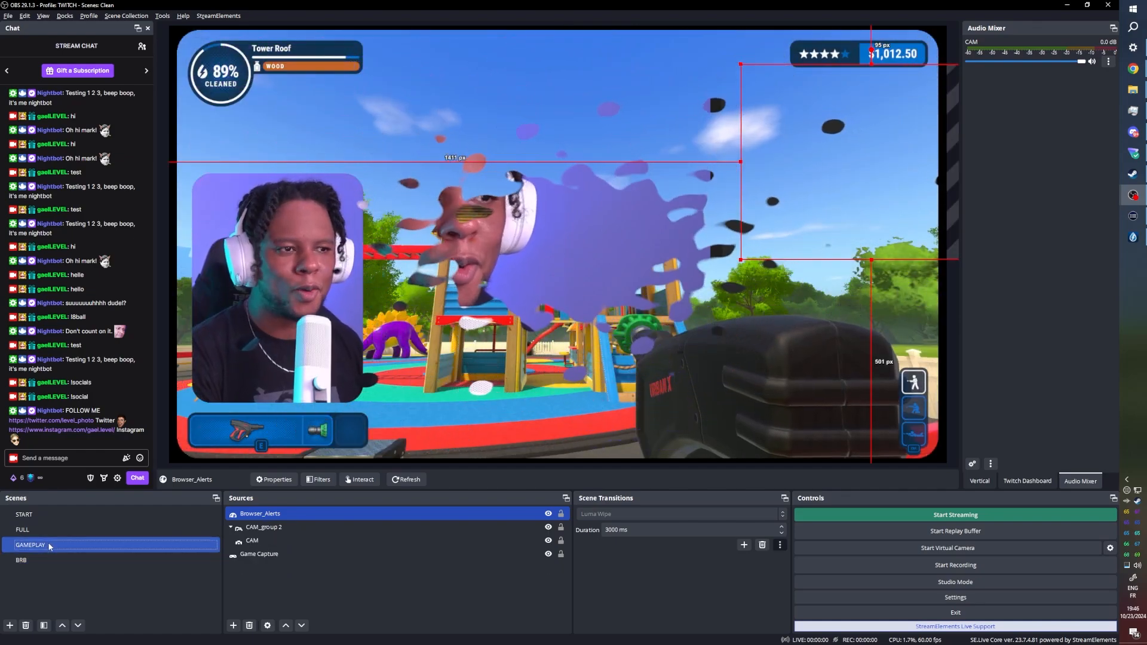
{"action": "left_click", "coordinate": [1131, 238]}
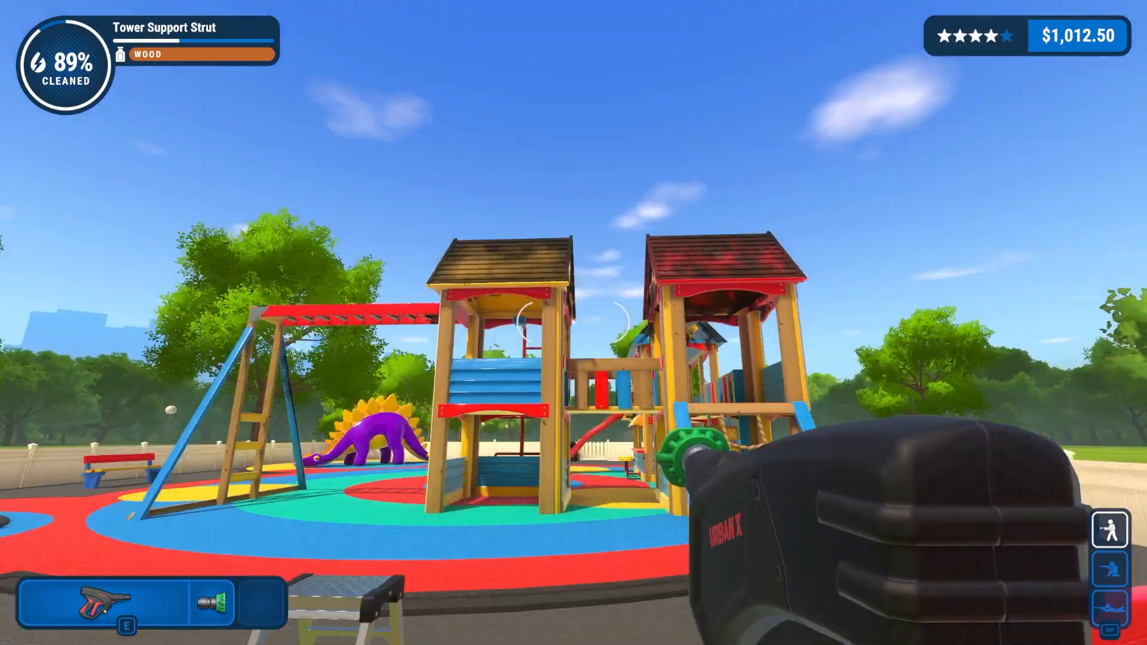
{"action": "left_click", "coordinate": [573, 322]}
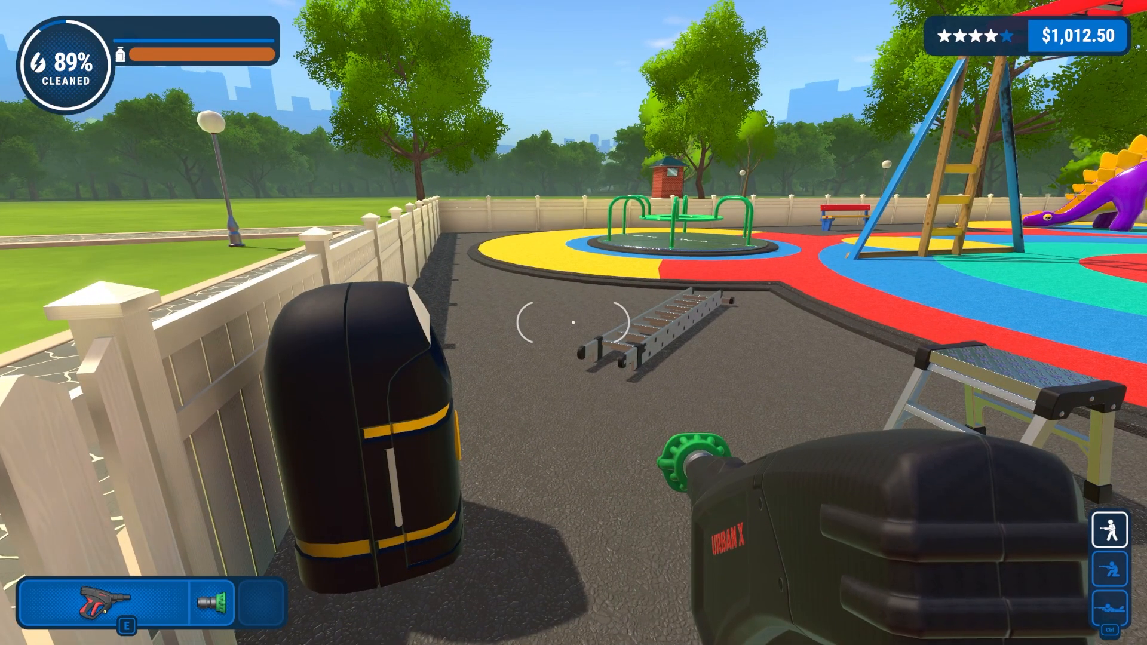
{"action": "key", "text": "w"}
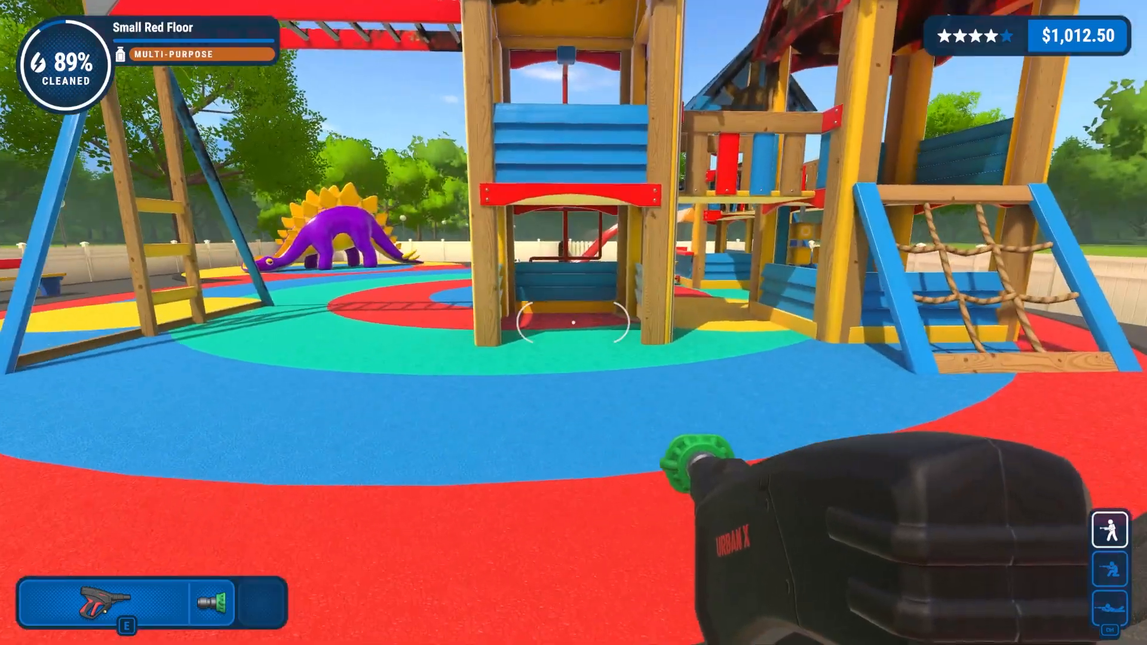
{"action": "key", "text": "alt+Tab"}
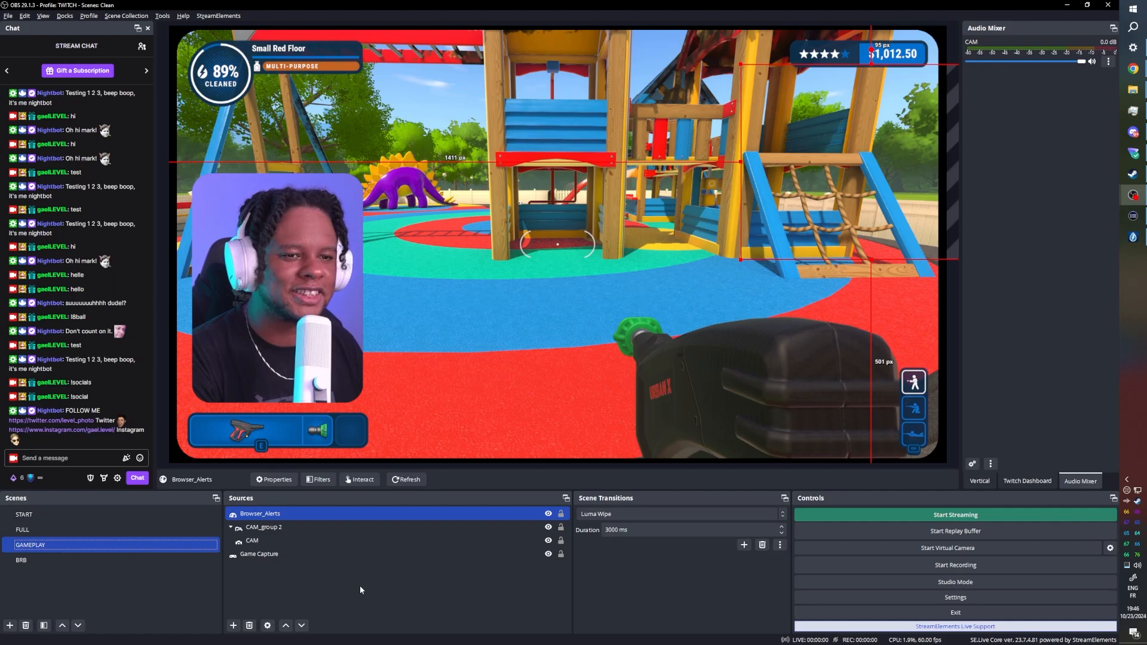
{"action": "left_click", "coordinate": [317, 604]}
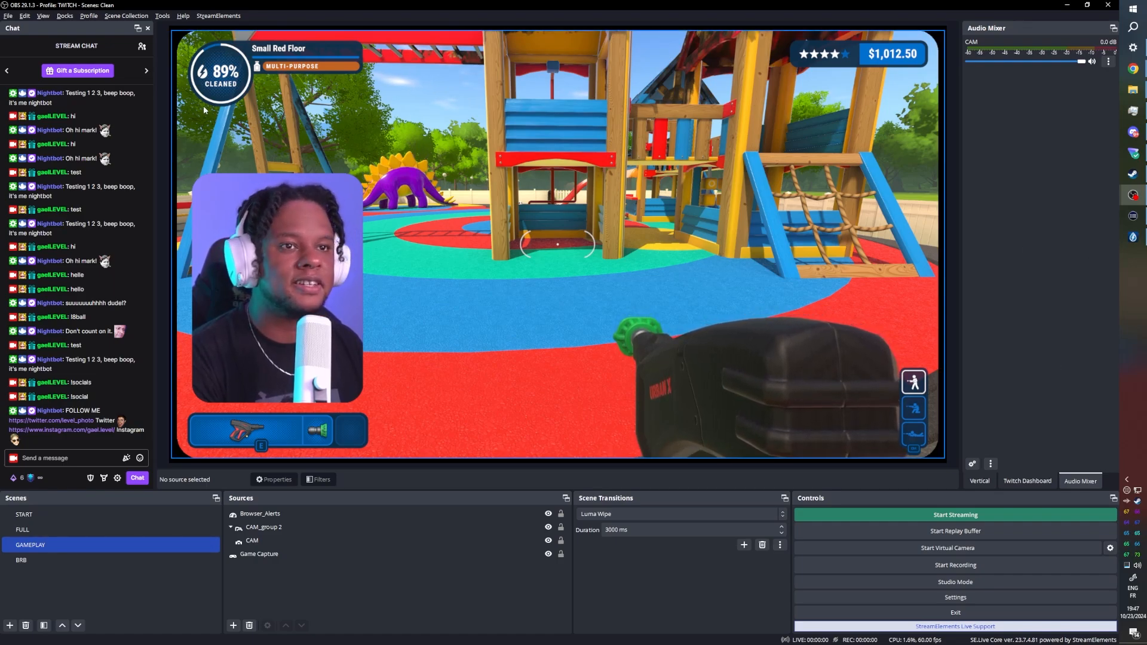
Step: Add a new Color Source named CIRCLE LEFT to the START scene
{"action": "left_click", "coordinate": [42, 515]}
{"action": "left_click", "coordinate": [300, 591]}
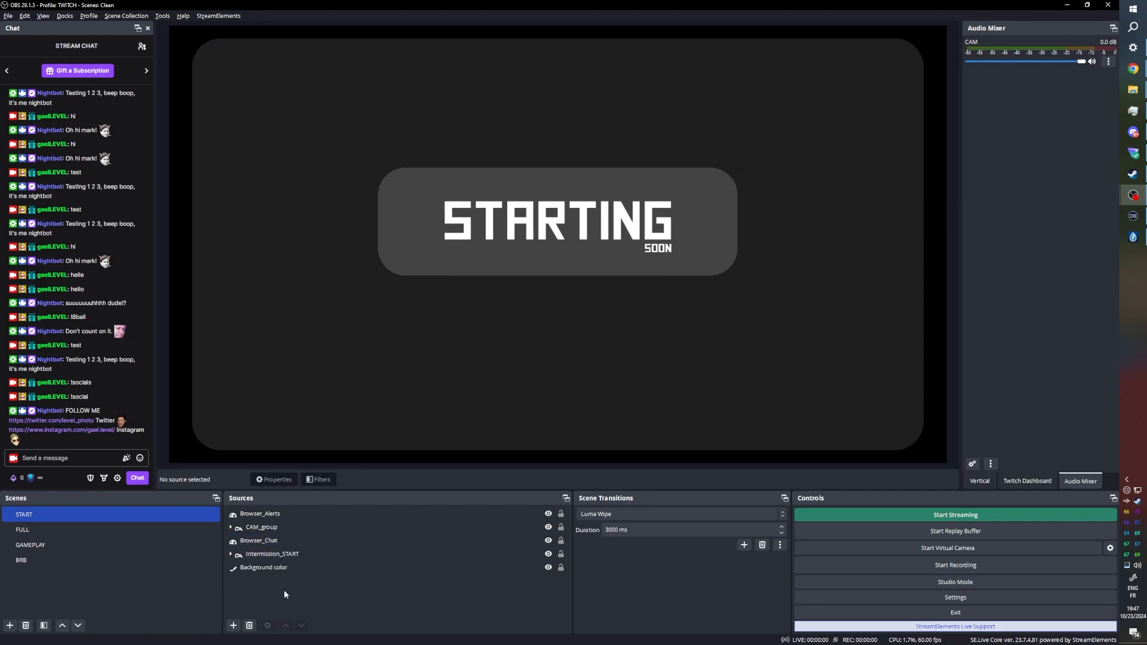
{"action": "left_click", "coordinate": [233, 625]}
{"action": "left_click", "coordinate": [281, 356]}
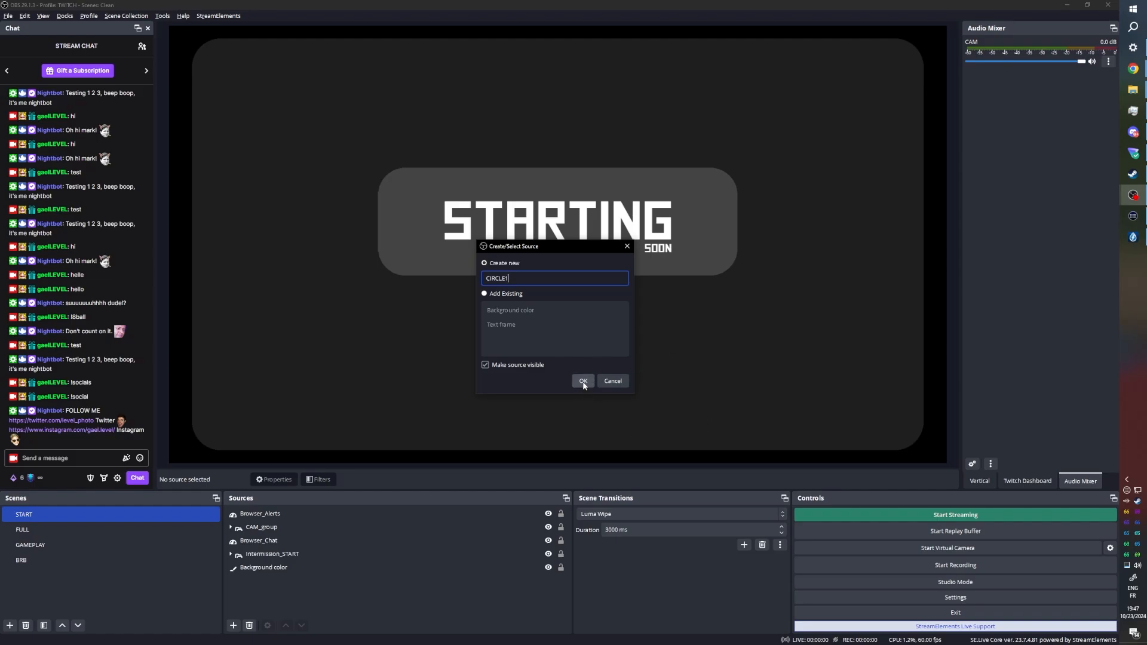
{"action": "key", "text": "BackSpace"}
{"action": "type", "text": "LEFT"}
{"action": "left_click", "coordinate": [584, 381]}
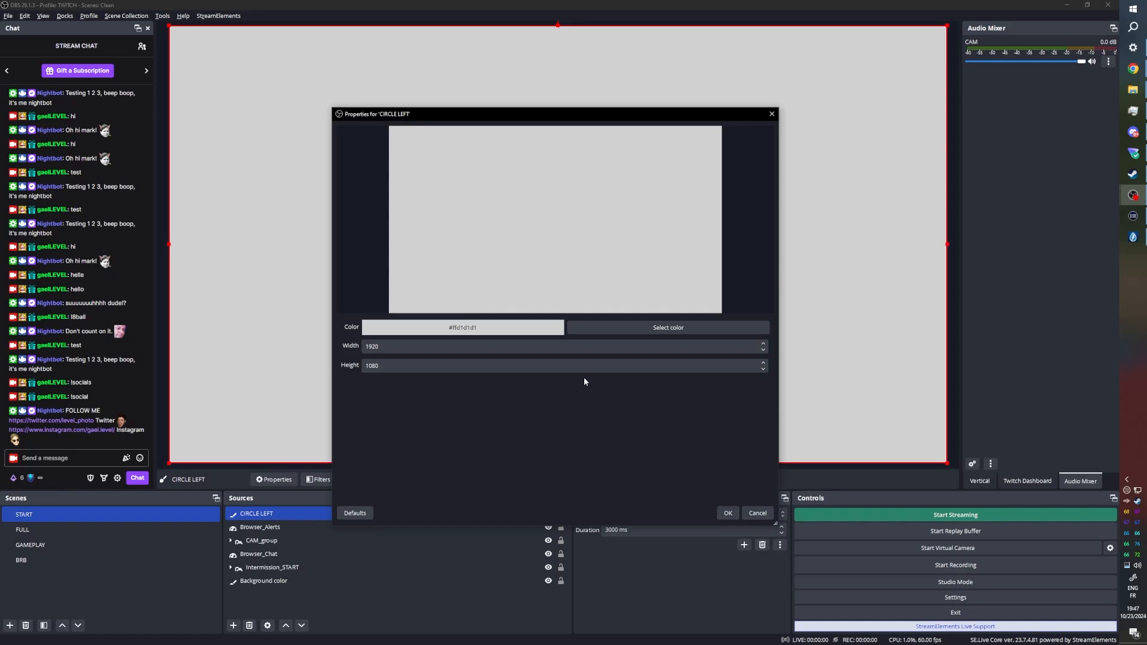
Step: Set the CIRCLE LEFT source's color to bright blue and its width to 1080
{"action": "left_click", "coordinate": [604, 327]}
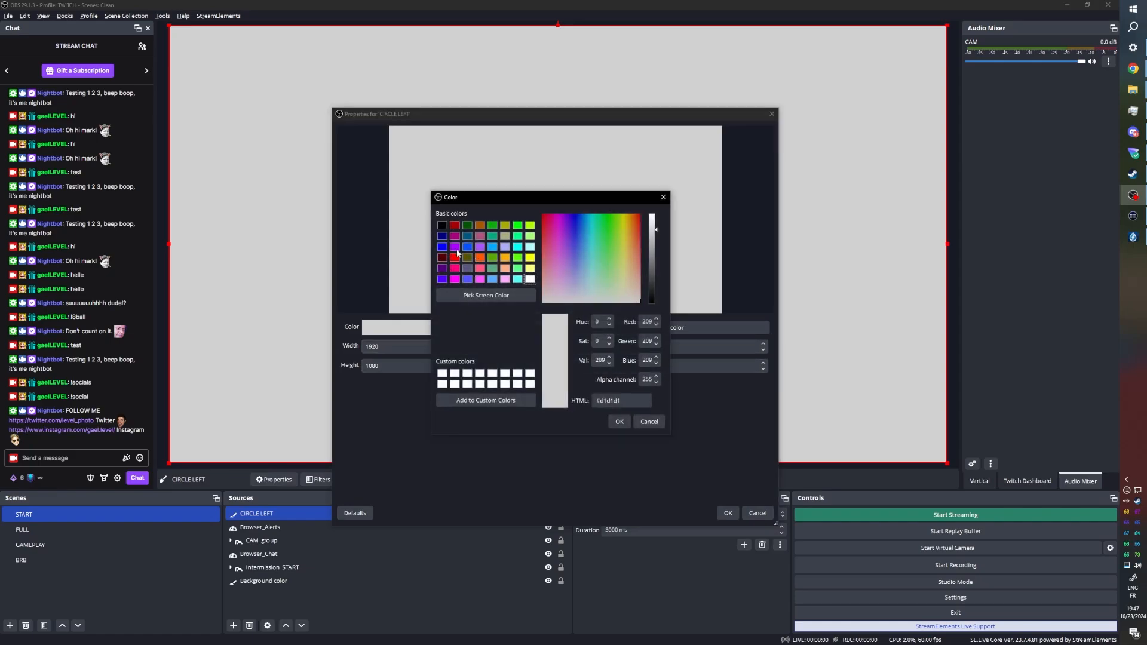
{"action": "left_click", "coordinate": [518, 247]}
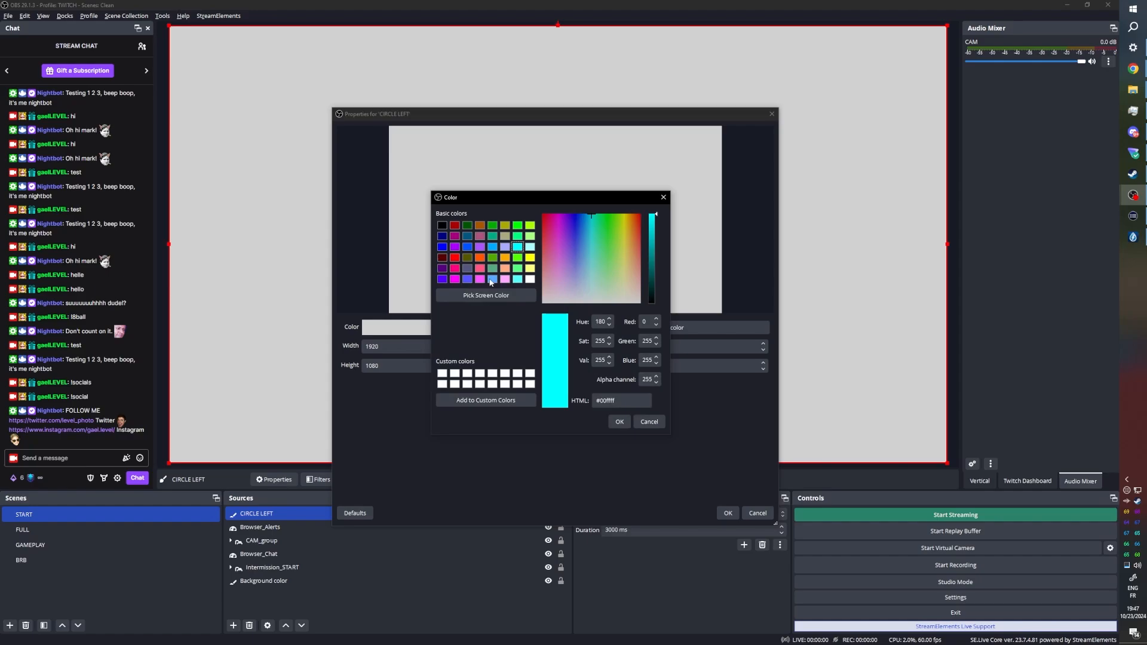
{"action": "left_click", "coordinate": [492, 279]}
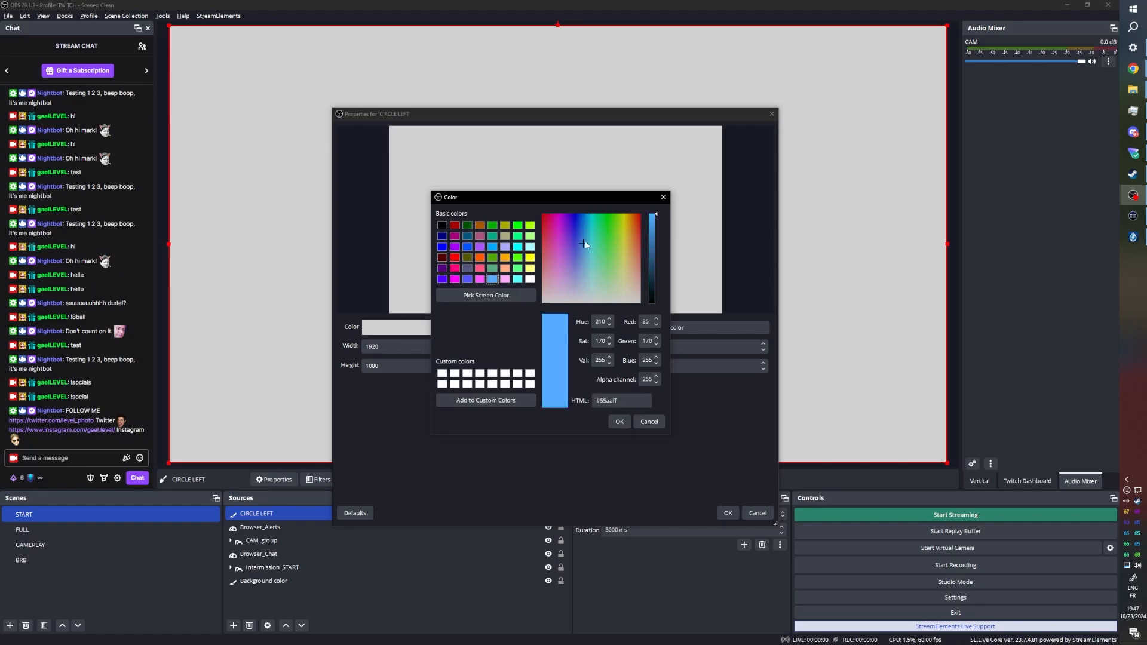
{"action": "left_click_drag", "start_coordinate": [585, 245], "coordinate": [584, 214]}
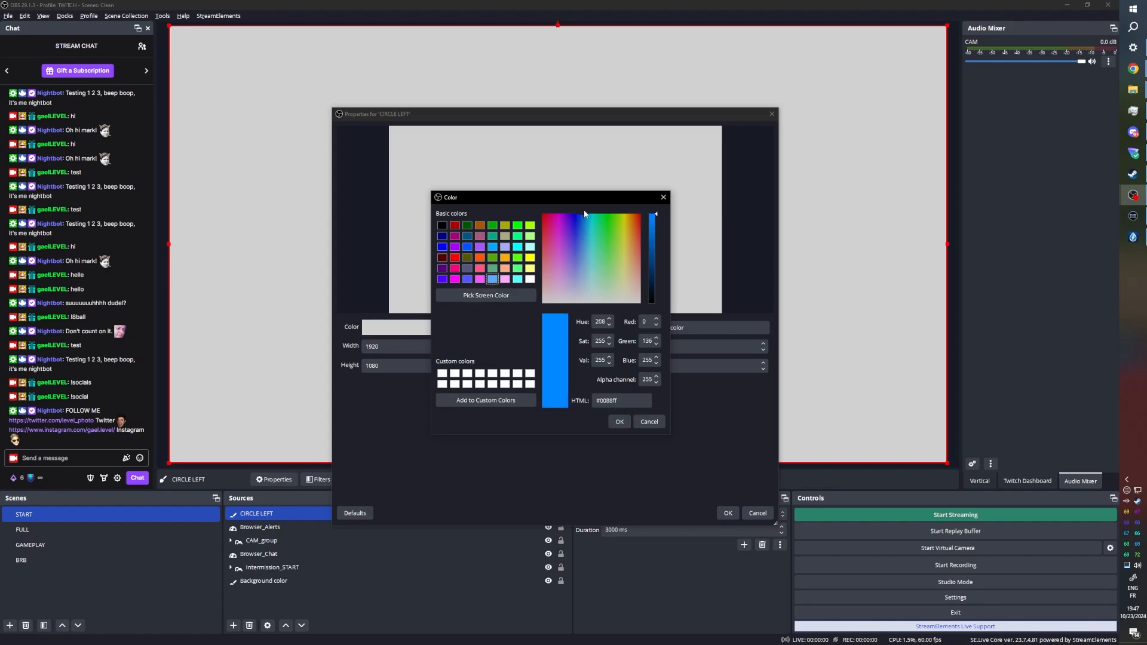
{"action": "left_click", "coordinate": [619, 422]}
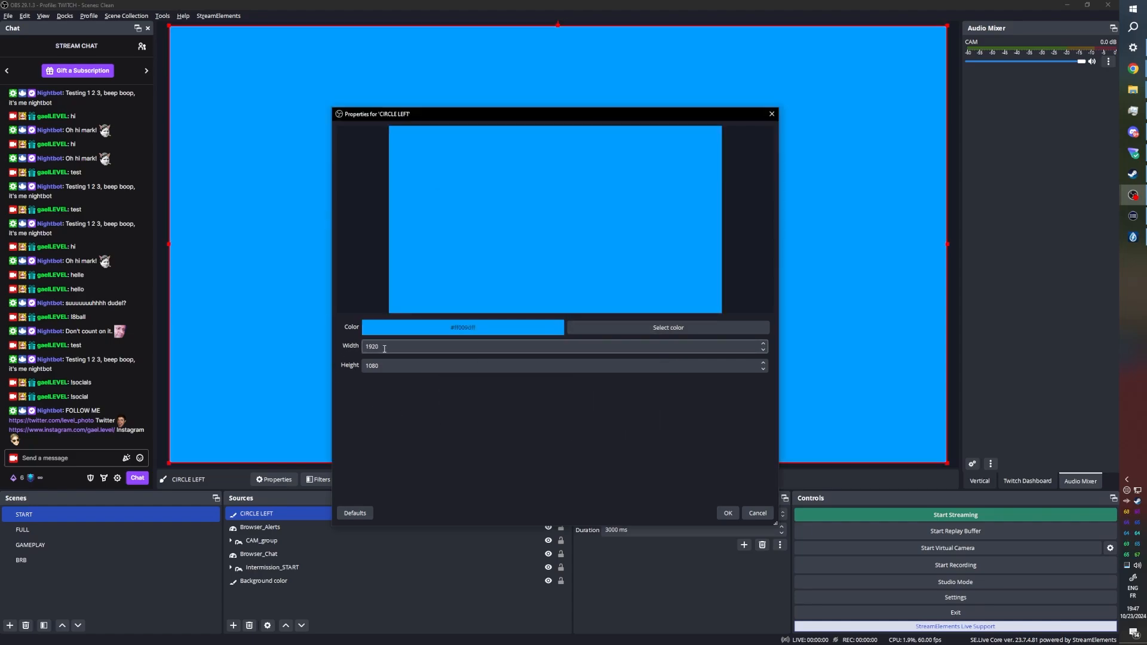
{"action": "left_click_drag", "start_coordinate": [384, 348], "coordinate": [371, 347]}
{"action": "type", "text": "080"}
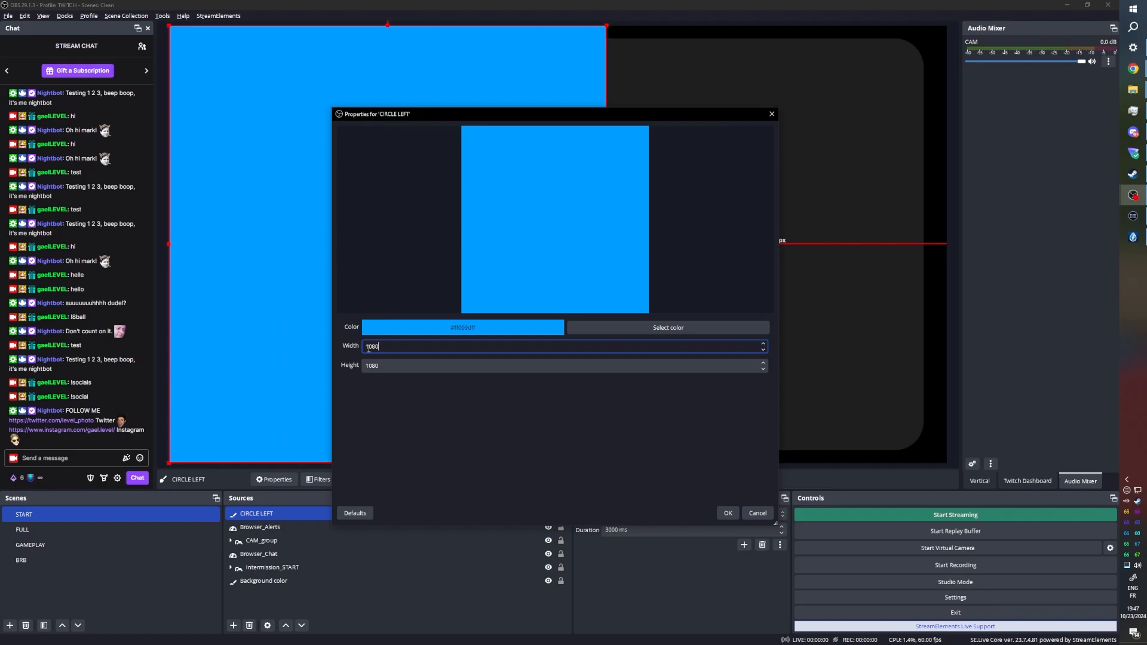
{"action": "left_click", "coordinate": [256, 593]}
Step: Add a User-defined shader effect filter to CIRCLE LEFT, keeping the default filter name
{"action": "left_click", "coordinate": [267, 516]}
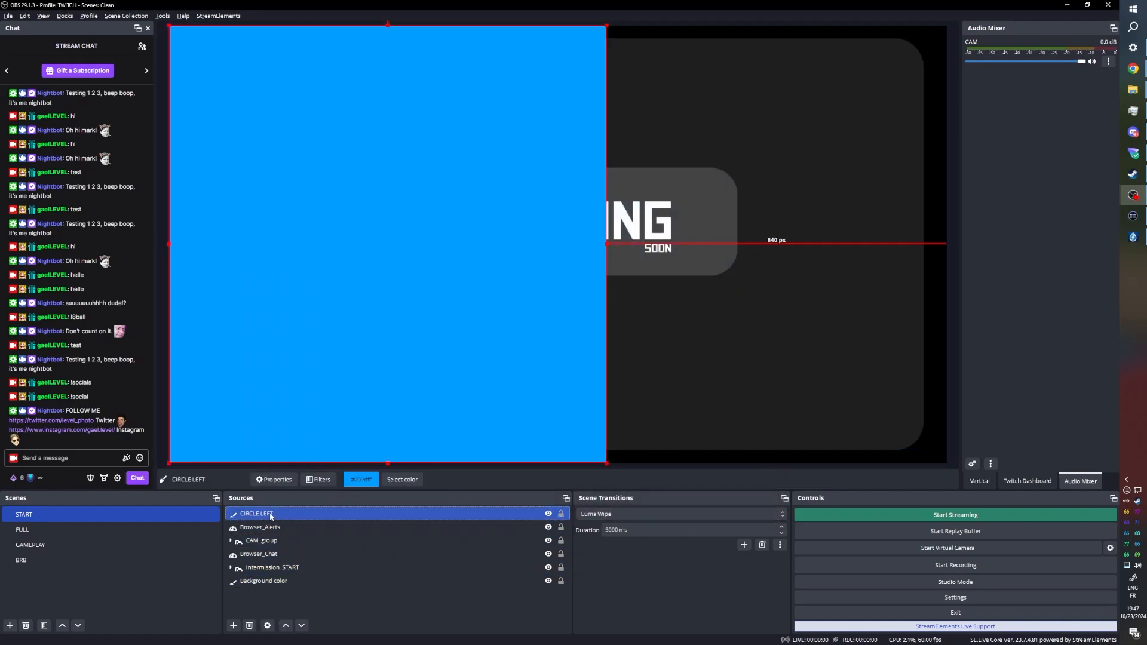
{"action": "left_click", "coordinate": [317, 479]}
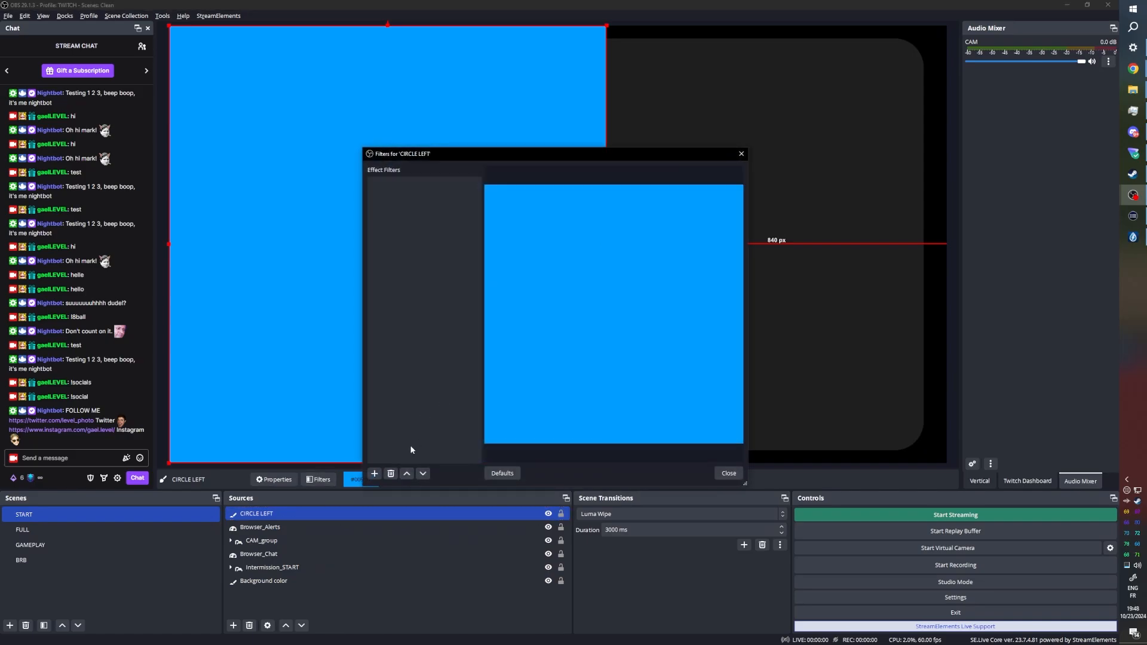
{"action": "left_click", "coordinate": [373, 473]}
{"action": "left_click", "coordinate": [408, 471]}
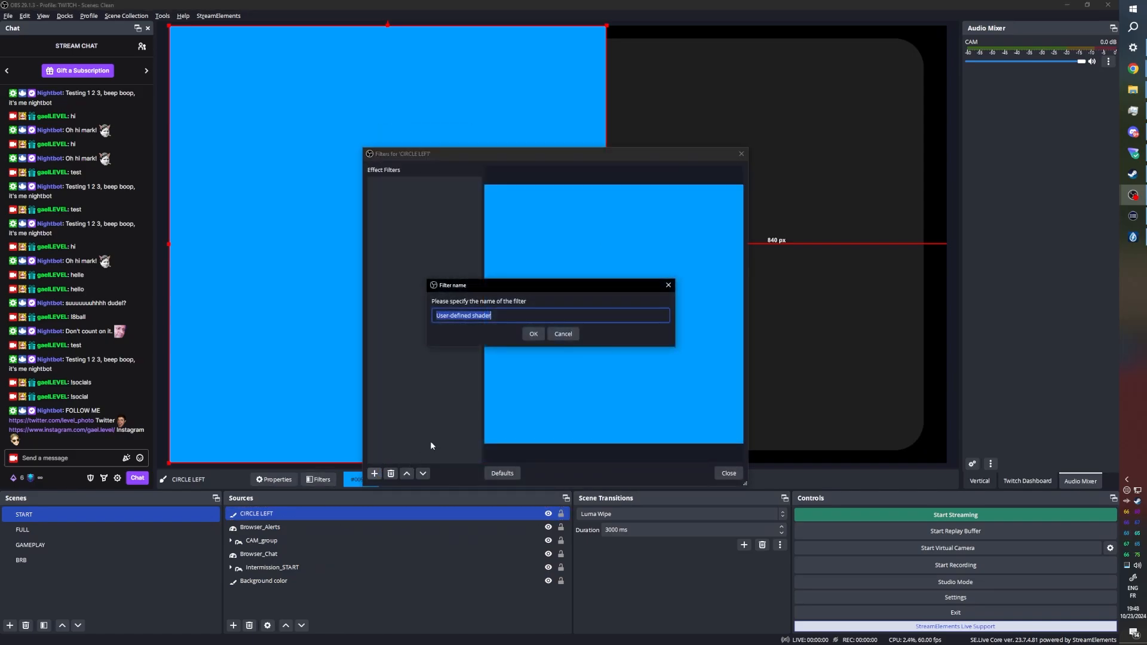
{"action": "left_click", "coordinate": [530, 336]}
Step: Load the shader text from the circle.shader example file to give CIRCLE LEFT a circular shape
{"action": "scroll", "coordinate": [528, 375], "scroll_direction": "down", "scroll_amount": 1}
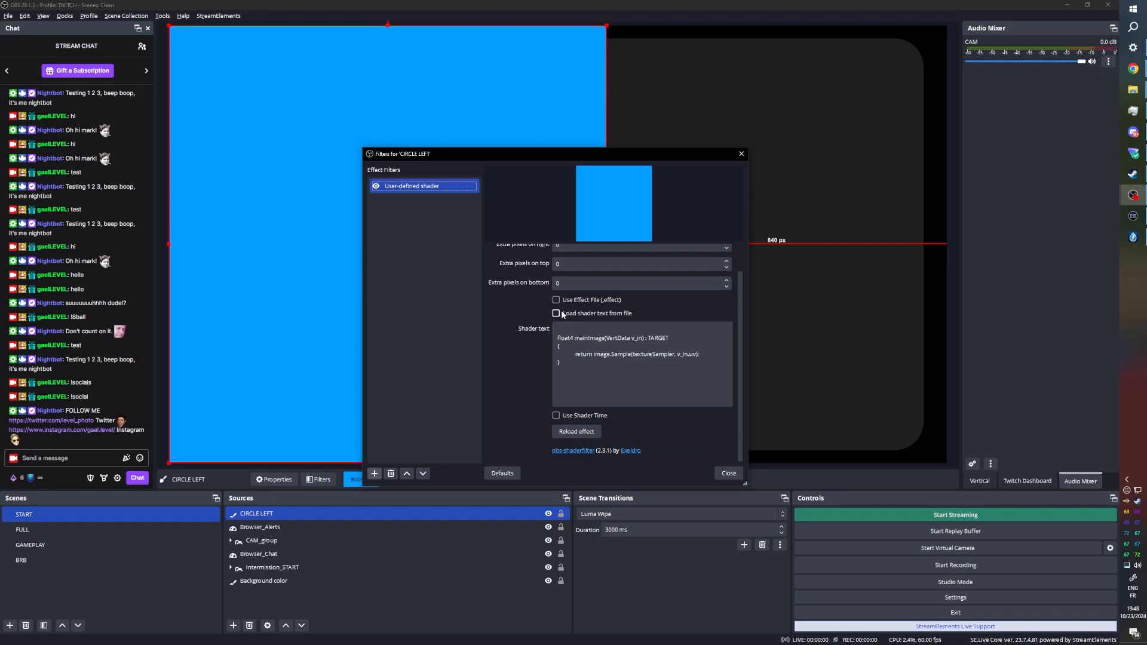
{"action": "left_click", "coordinate": [556, 314]}
{"action": "left_click", "coordinate": [721, 361]}
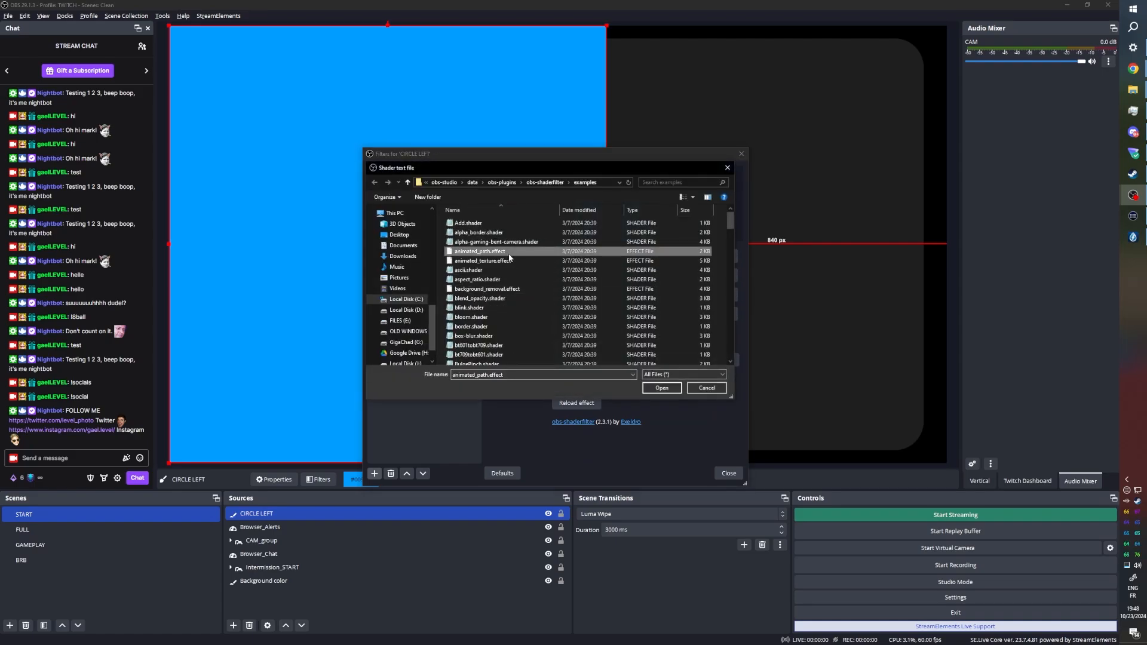
{"action": "key", "text": "c"}
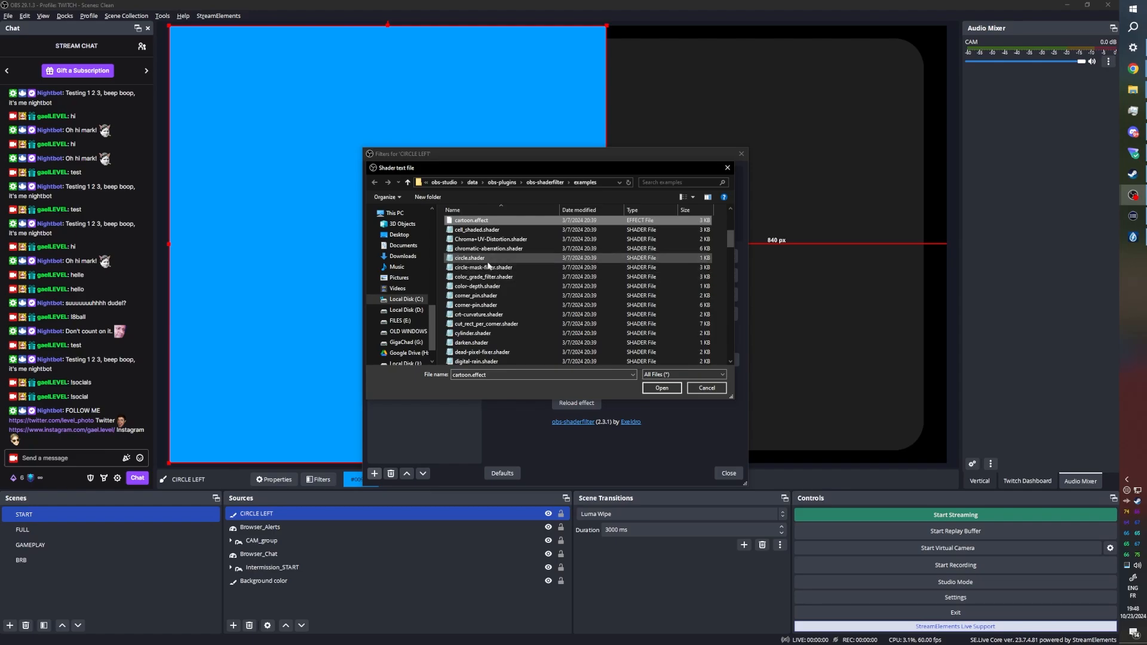
{"action": "left_click", "coordinate": [488, 260]}
{"action": "left_click", "coordinate": [661, 388]}
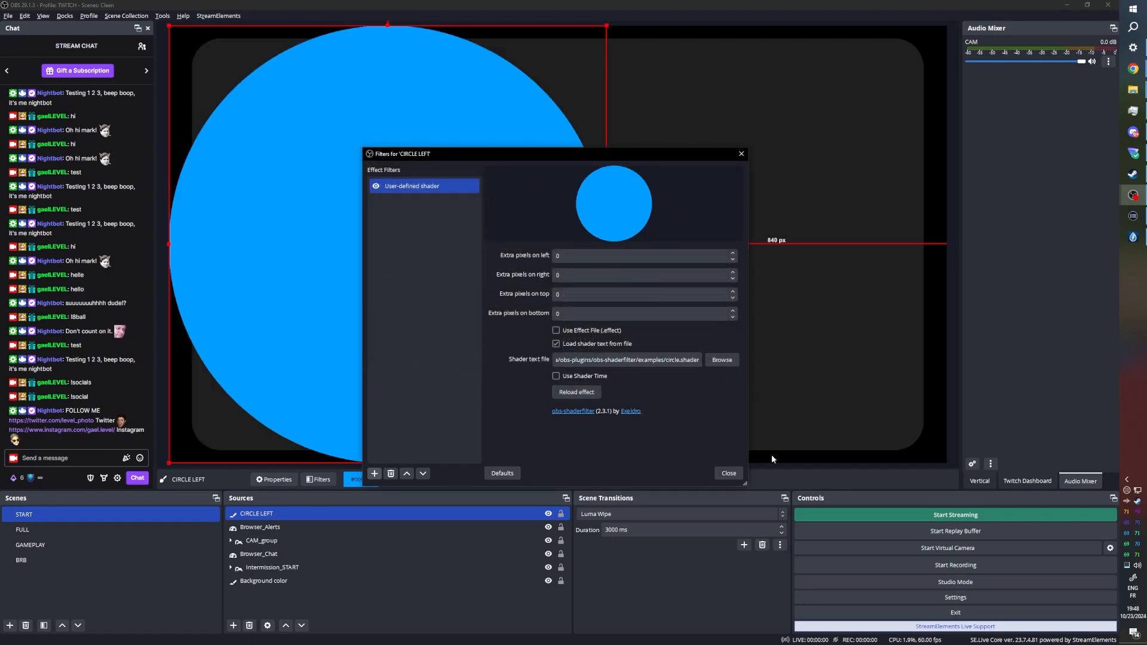
{"action": "left_click", "coordinate": [728, 473]}
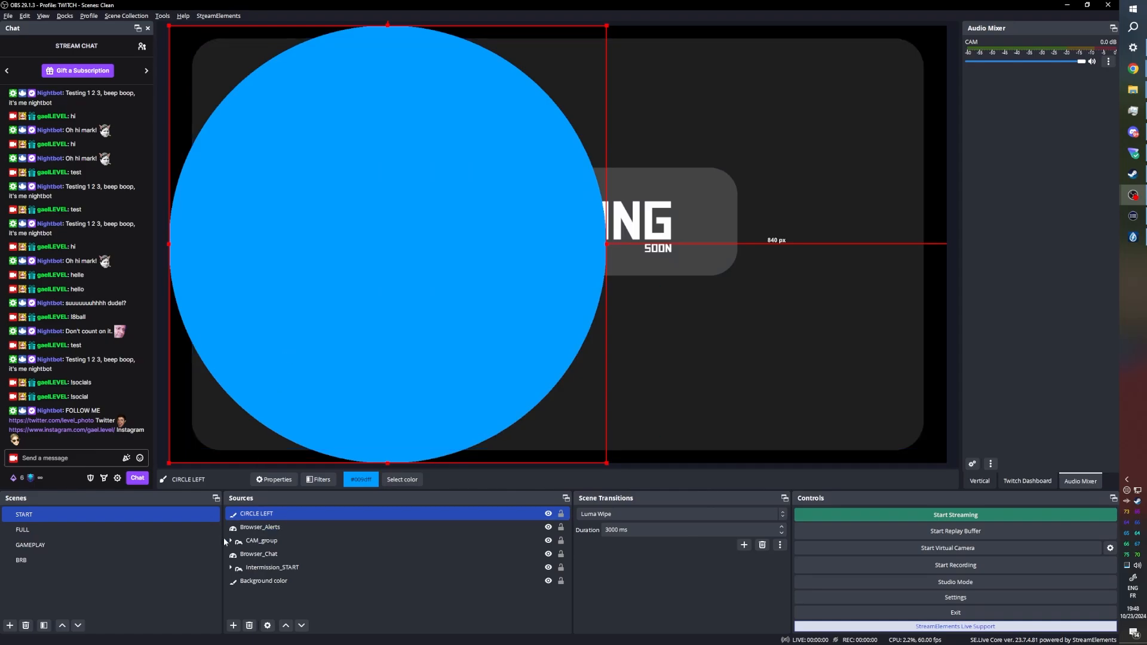
Step: Order CIRCLE LEFT below Background color, and shrink it into the canvas's upper-left corner, about 1549 px from the right edge
{"action": "left_click_drag", "start_coordinate": [267, 514], "coordinate": [264, 599]}
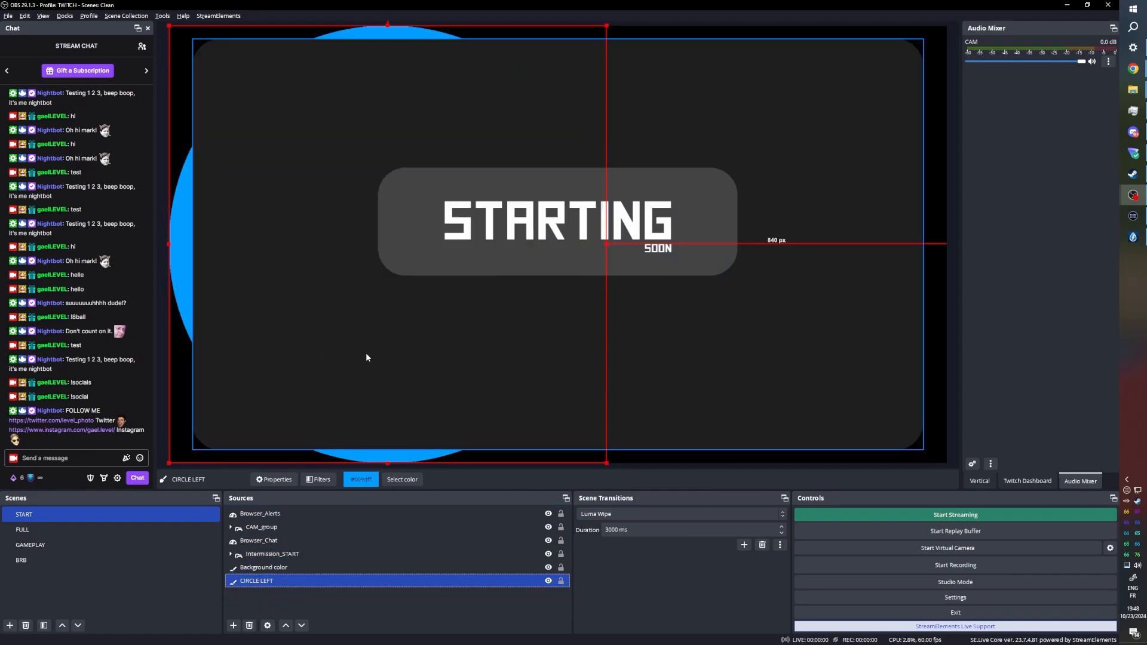
{"action": "mouse_move", "coordinate": [367, 357]}
{"action": "left_mouse_down"}
{"action": "mouse_move", "coordinate": [304, 284]}
{"action": "mouse_move", "coordinate": [382, 342]}
{"action": "left_mouse_up"}
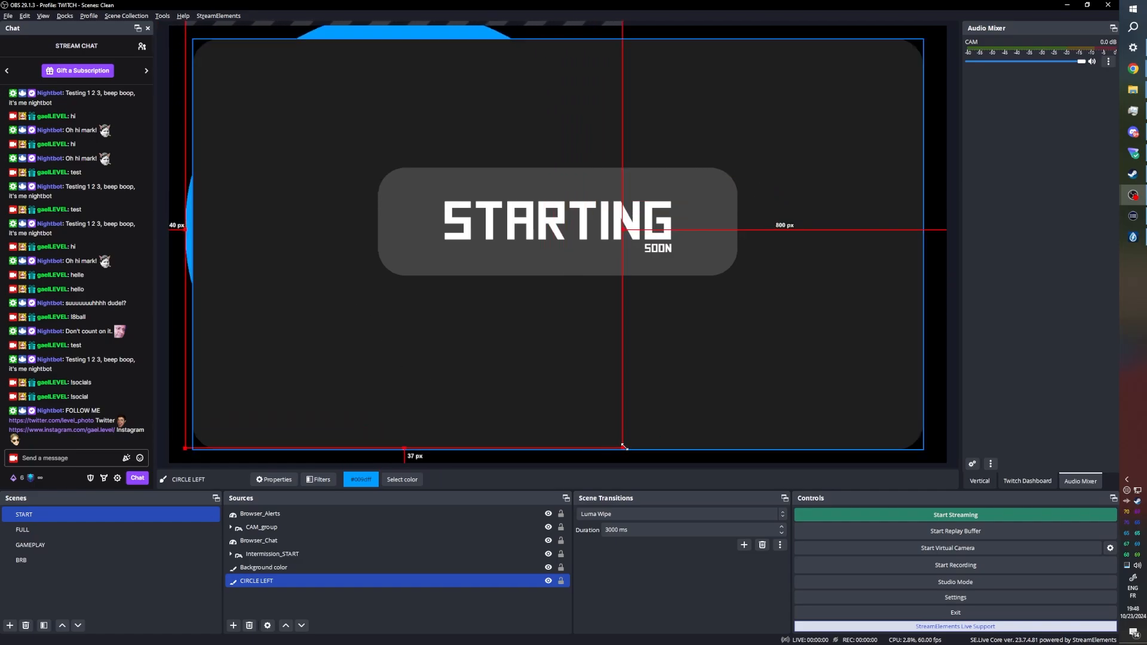
{"action": "left_click_drag", "start_coordinate": [623, 447], "coordinate": [396, 261]}
{"action": "left_click_drag", "start_coordinate": [312, 157], "coordinate": [208, 41]}
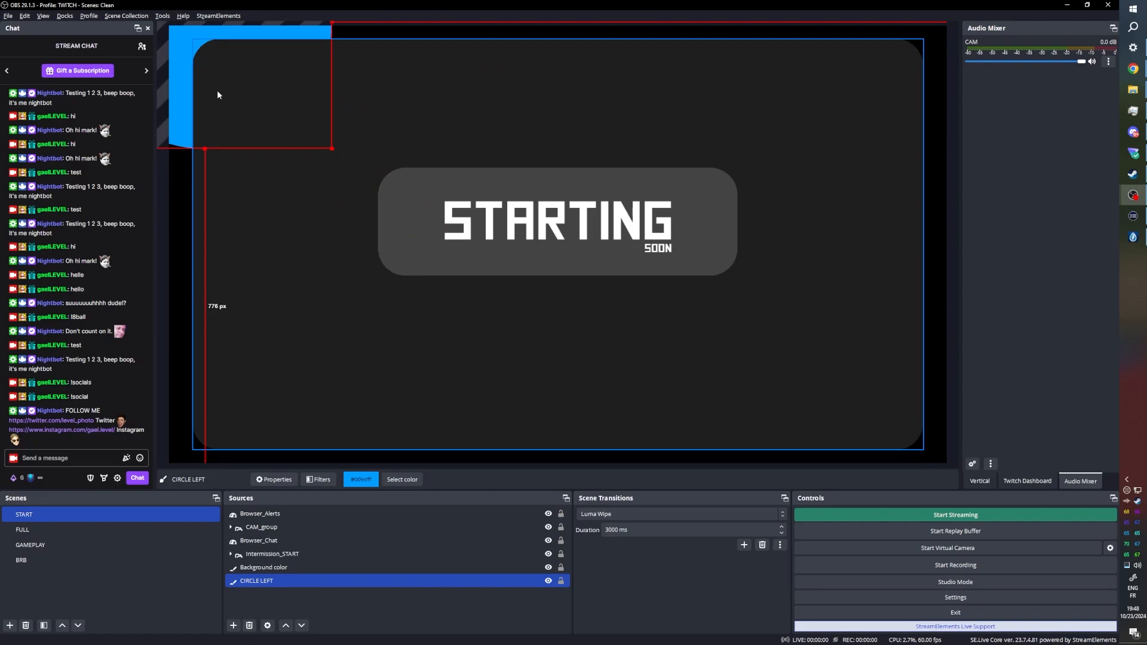
{"action": "left_click_drag", "start_coordinate": [256, 82], "coordinate": [249, 100]}
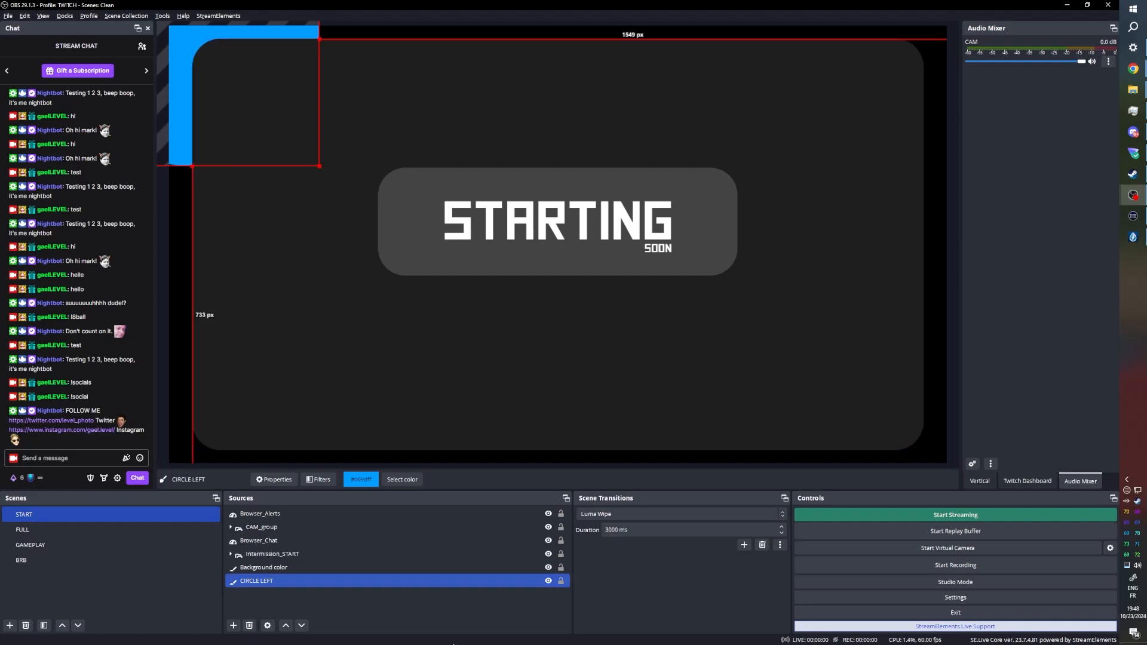
{"action": "left_click", "coordinate": [381, 605]}
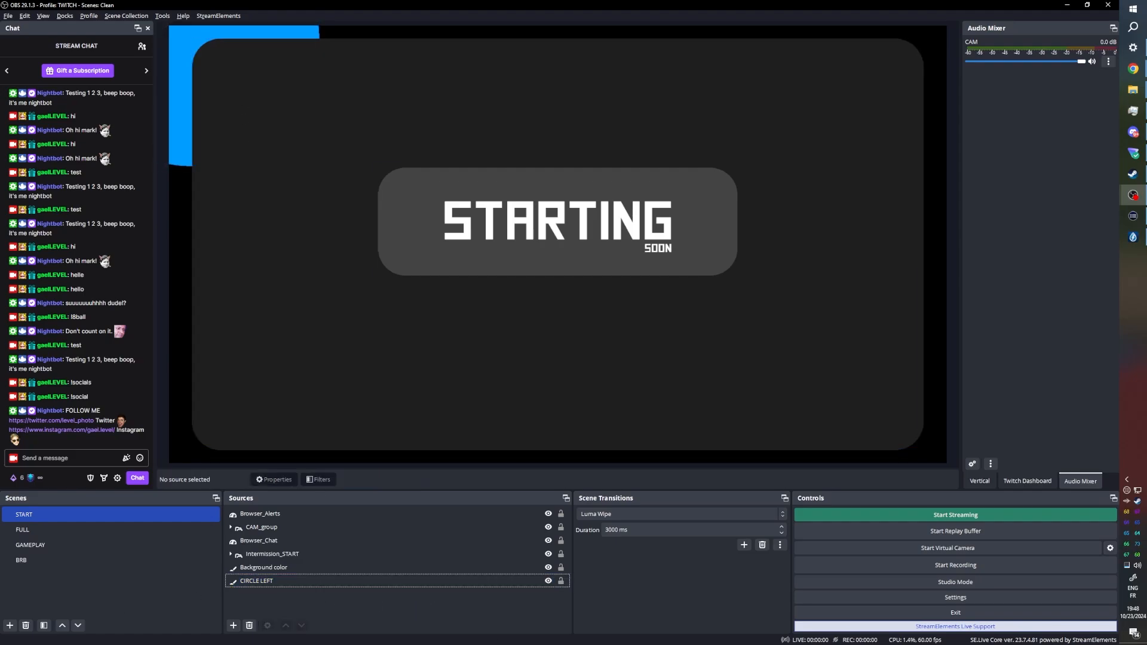
Step: Duplicate CIRCLE LEFT into the canvas's lower-right corner, about 1568 px from the left and 660 px from the top, ordered below CIRCLE LEFT
{"action": "left_click", "coordinate": [275, 582]}
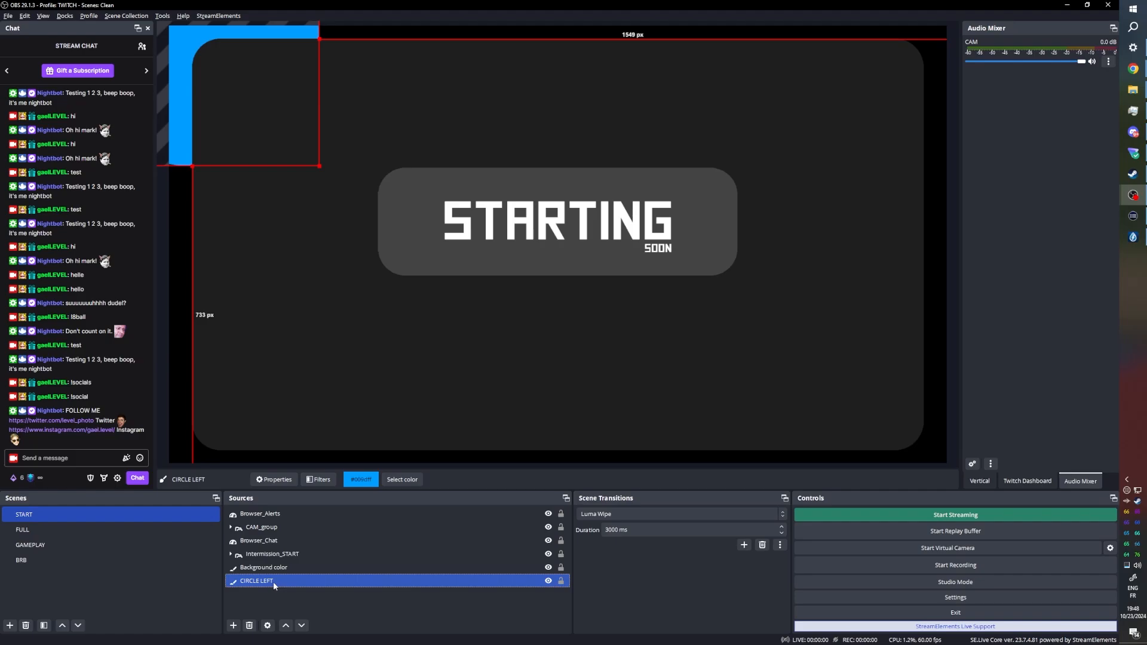
{"action": "right_click", "coordinate": [273, 582]}
{"action": "left_click", "coordinate": [311, 311]}
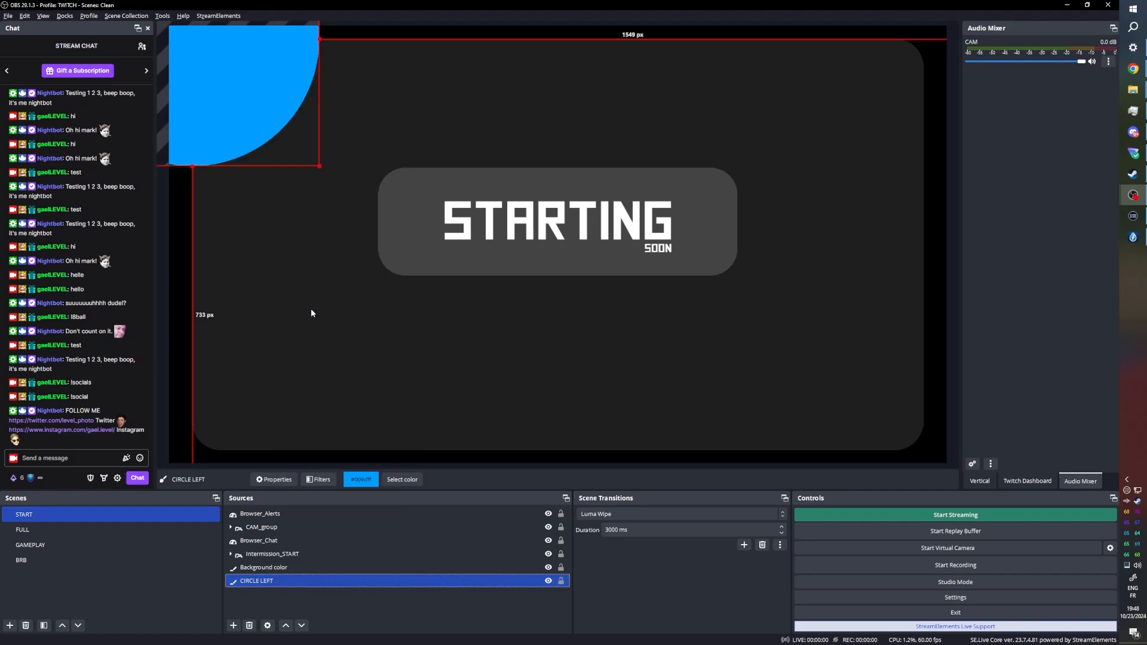
{"action": "left_click_drag", "start_coordinate": [217, 46], "coordinate": [967, 460]}
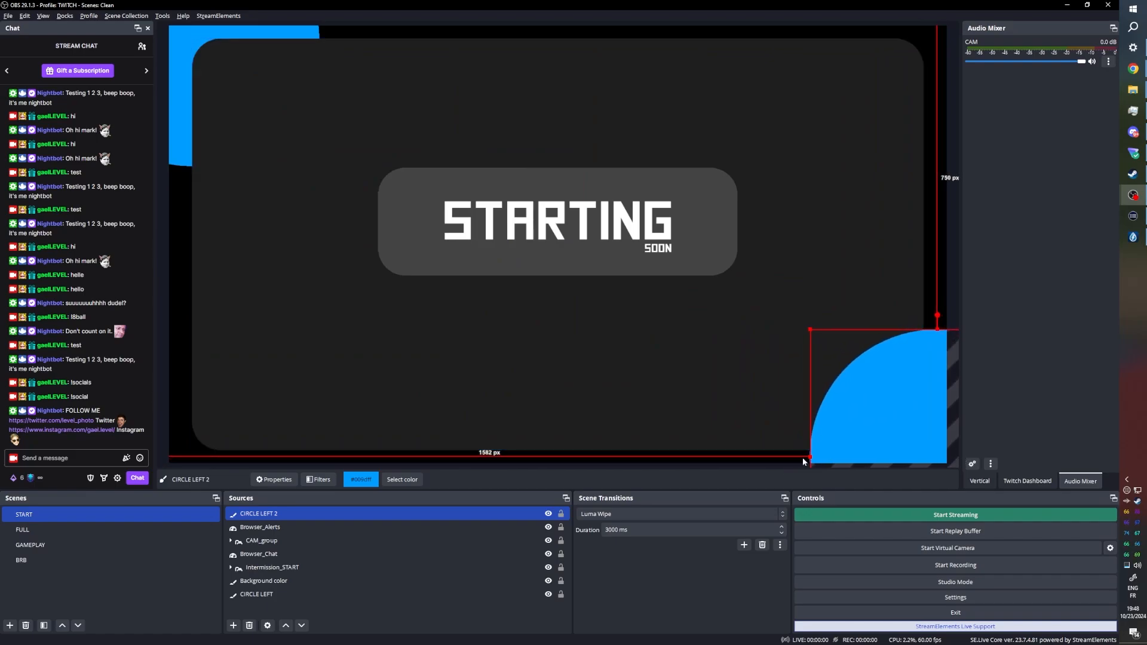
{"action": "left_click_drag", "start_coordinate": [932, 405], "coordinate": [922, 364]}
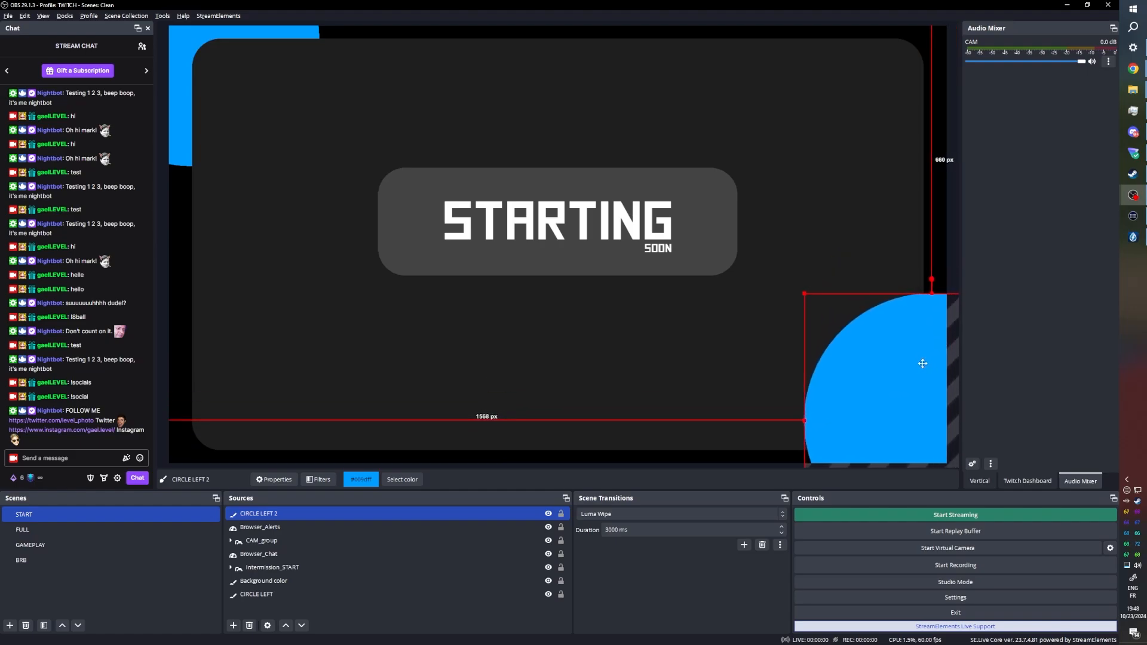
{"action": "left_click_drag", "start_coordinate": [256, 512], "coordinate": [266, 602]}
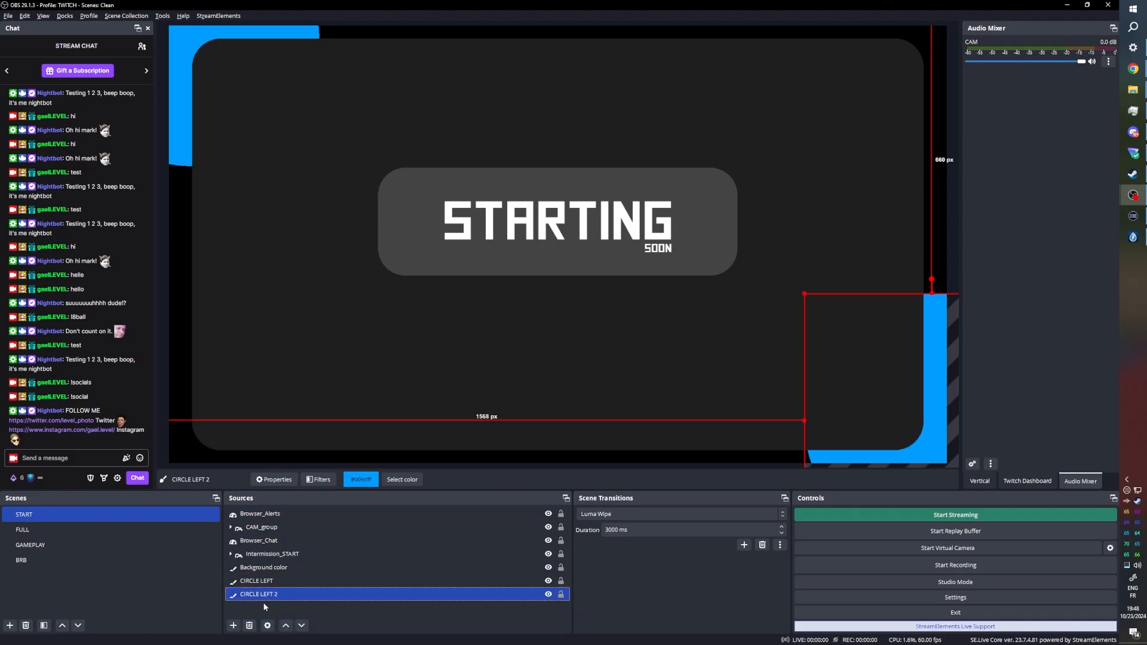
Step: Group CIRCLE LEFT and CIRCLE LEFT 2 in the START scene and name the group Cricles
{"action": "left_click", "coordinate": [292, 567]}
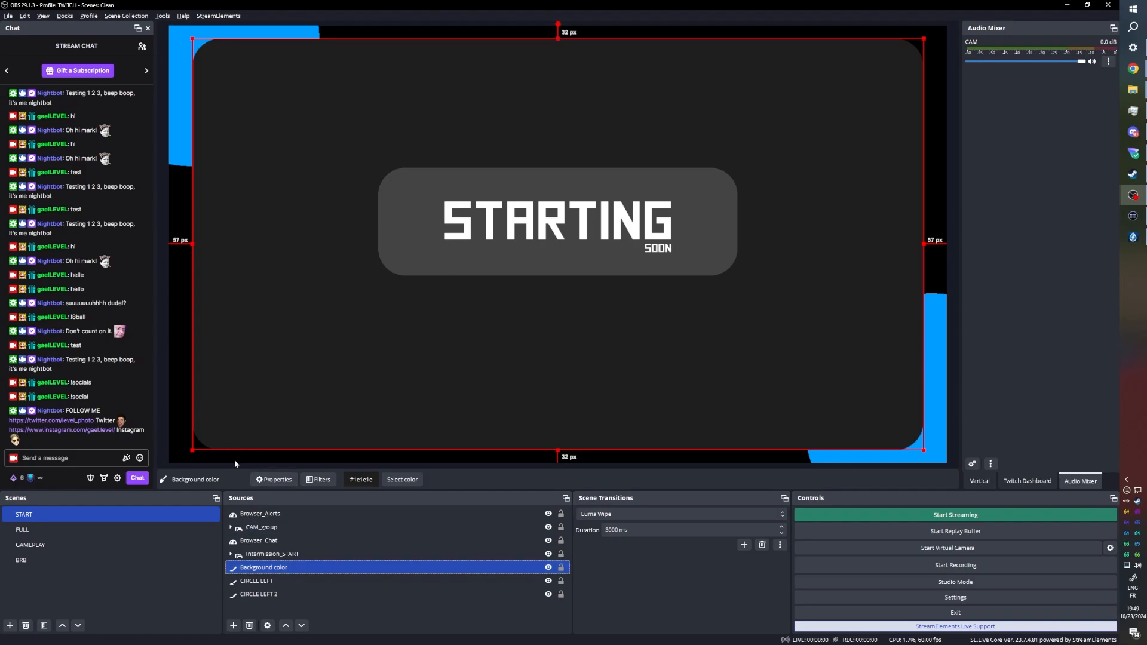
{"action": "left_click", "coordinate": [272, 582], "text": "ctrl"}
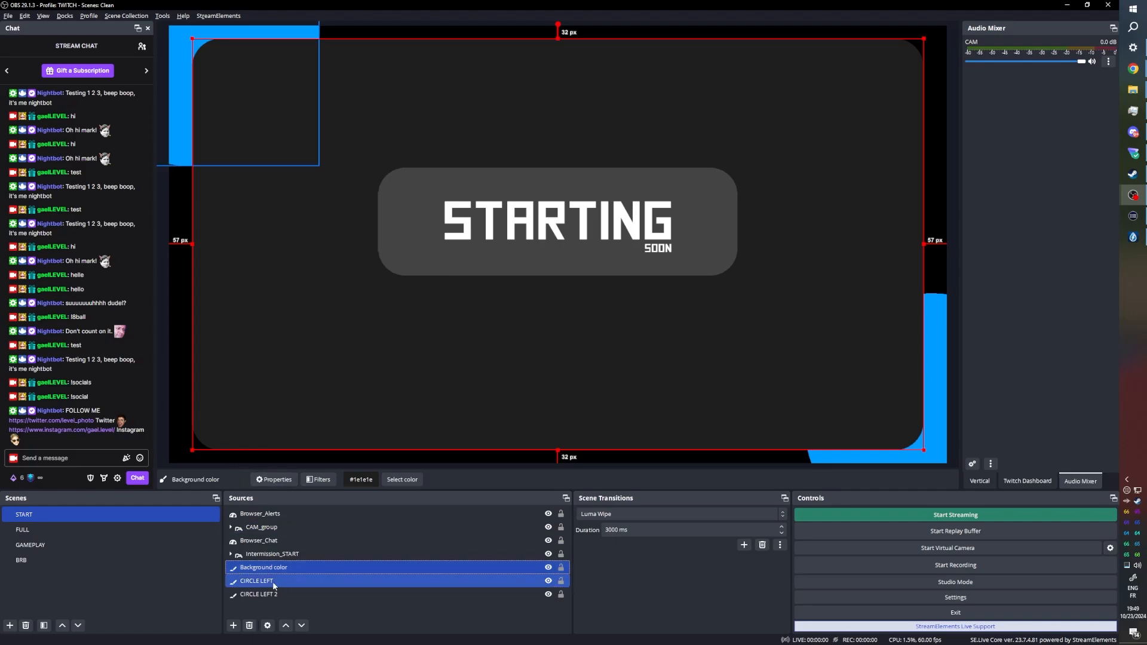
{"action": "left_click", "coordinate": [274, 581], "text": "ctrl"}
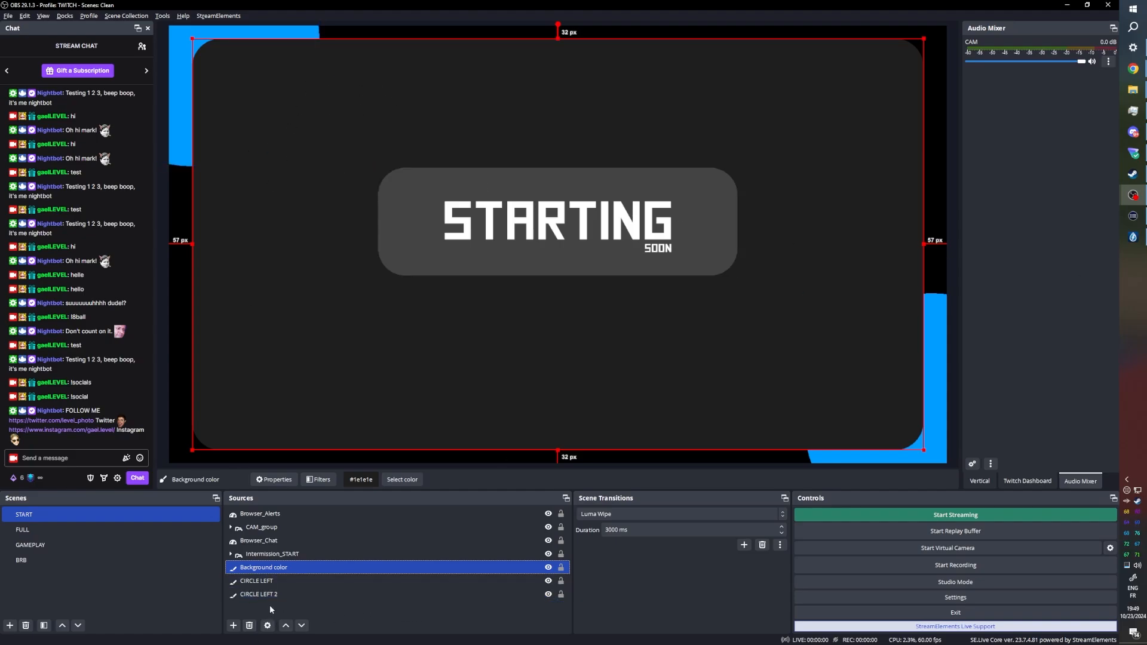
{"action": "left_click", "coordinate": [263, 580], "text": "ctrl"}
{"action": "left_click", "coordinate": [263, 567], "text": "ctrl"}
{"action": "left_click", "coordinate": [259, 594], "text": "ctrl"}
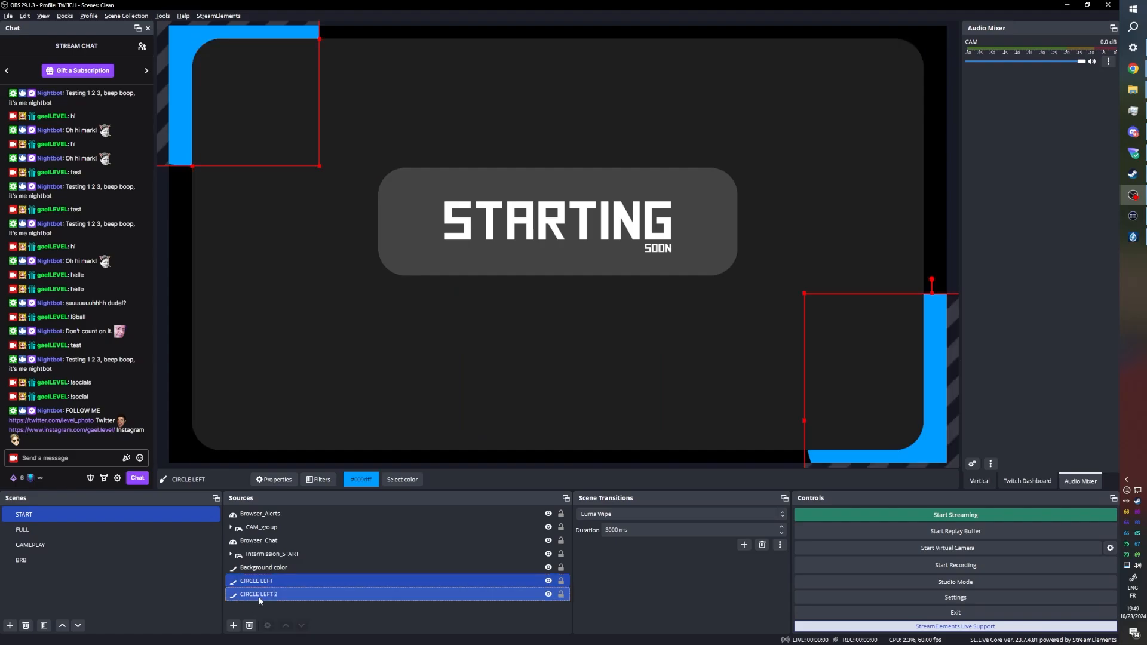
{"action": "right_click", "coordinate": [267, 599]}
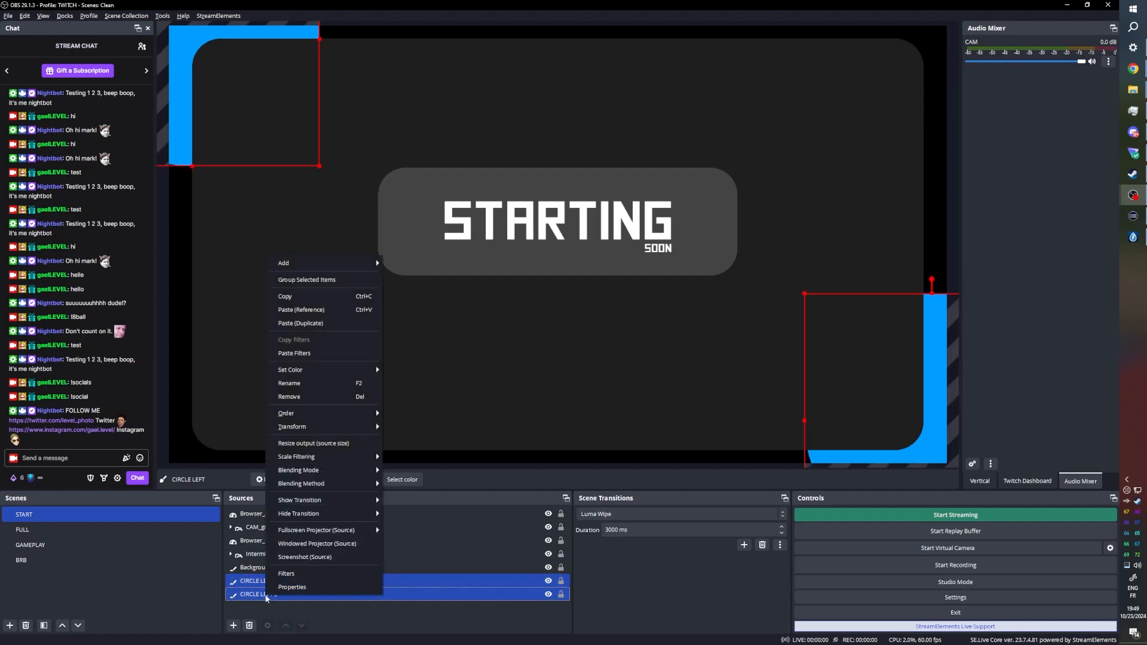
{"action": "mouse_move", "coordinate": [336, 267]}
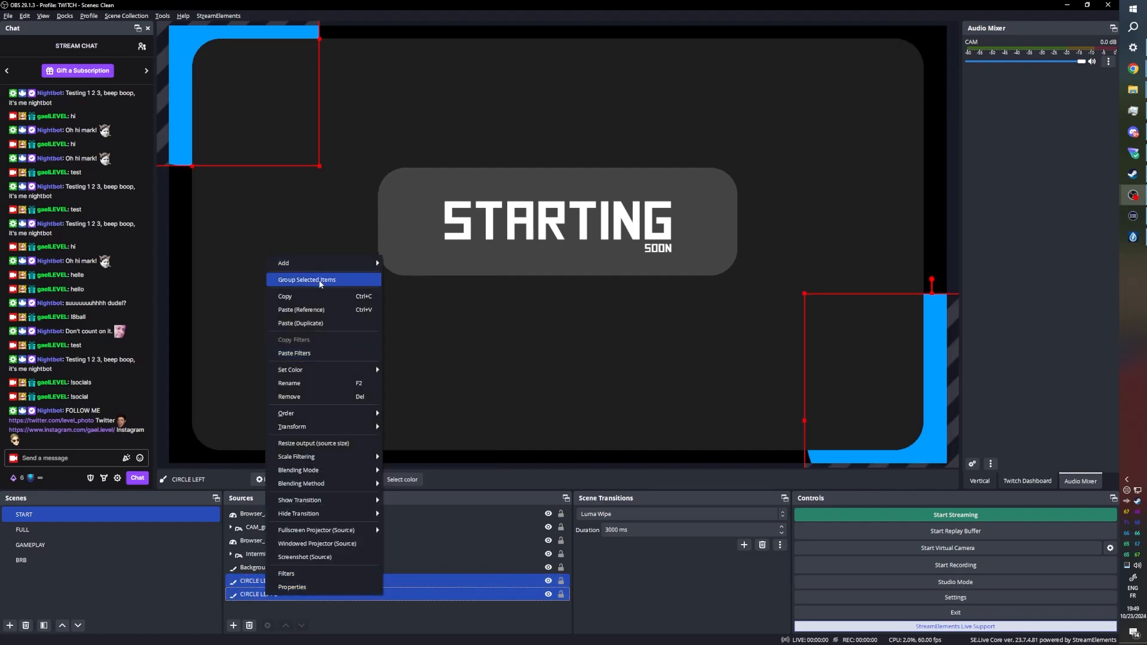
{"action": "left_click", "coordinate": [320, 280]}
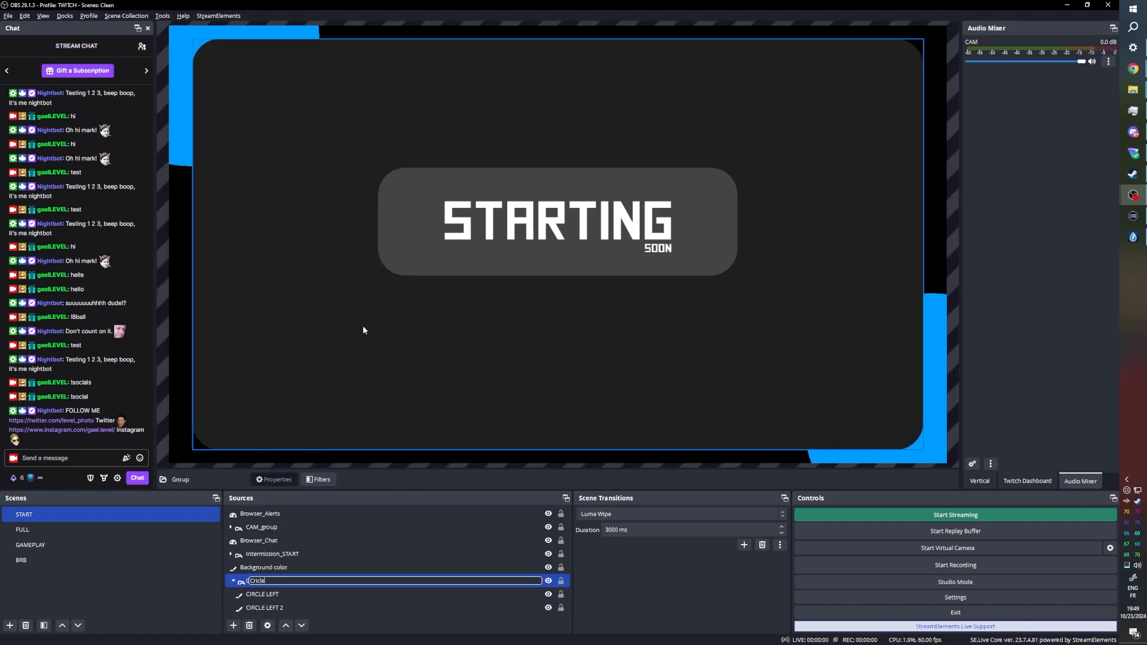
{"action": "key", "text": "Return"}
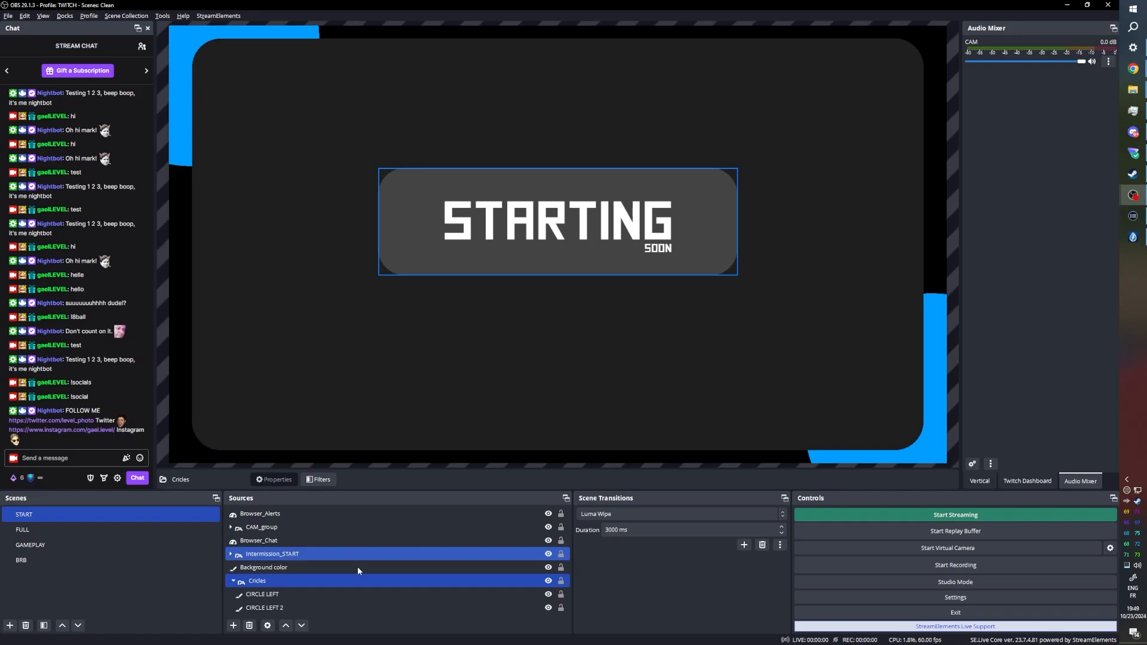
Step: Paste a duplicate of the Cricles group into the FULL scene, collapse it, and order it below Background color
{"action": "left_click", "coordinate": [70, 524]}
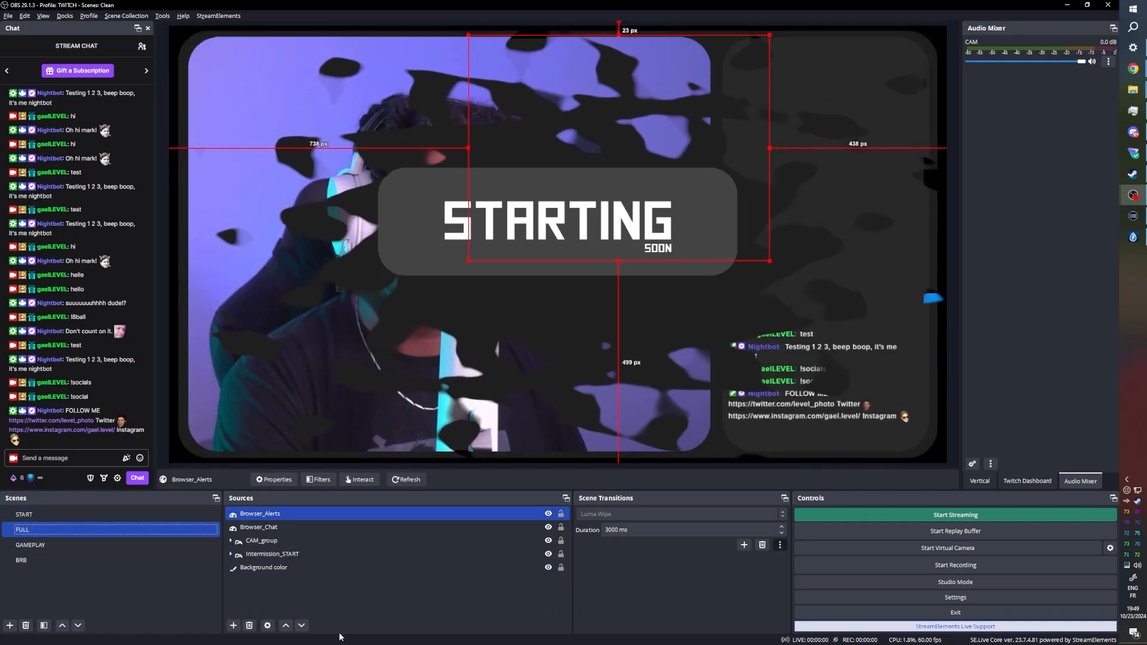
{"action": "left_click", "coordinate": [275, 583]}
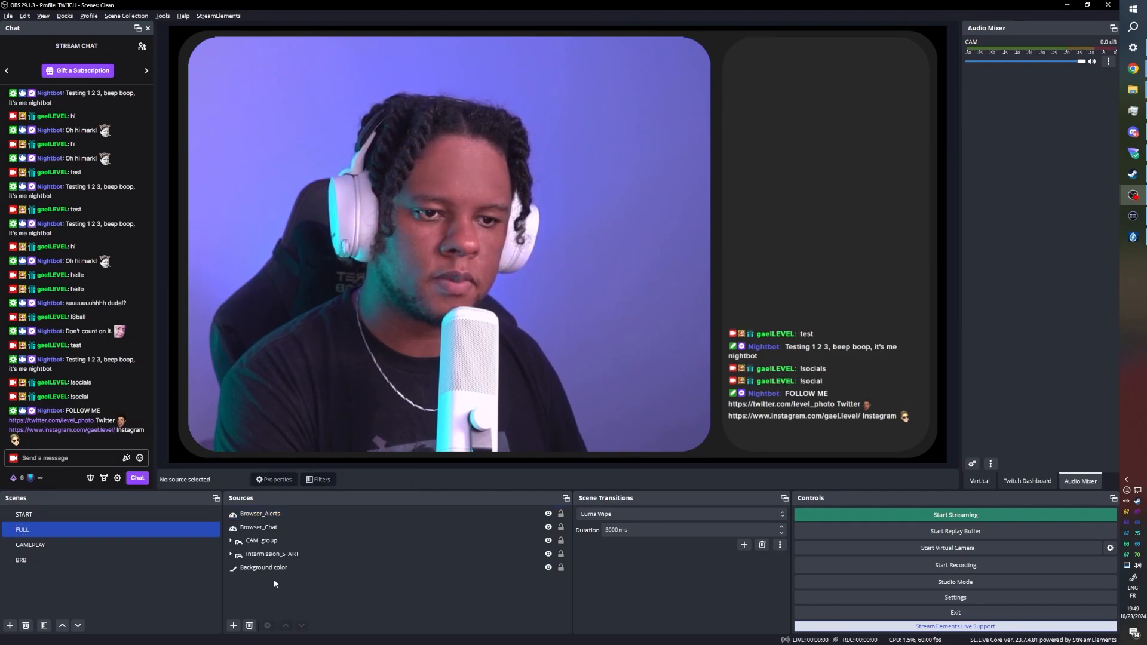
{"action": "right_click", "coordinate": [274, 579]}
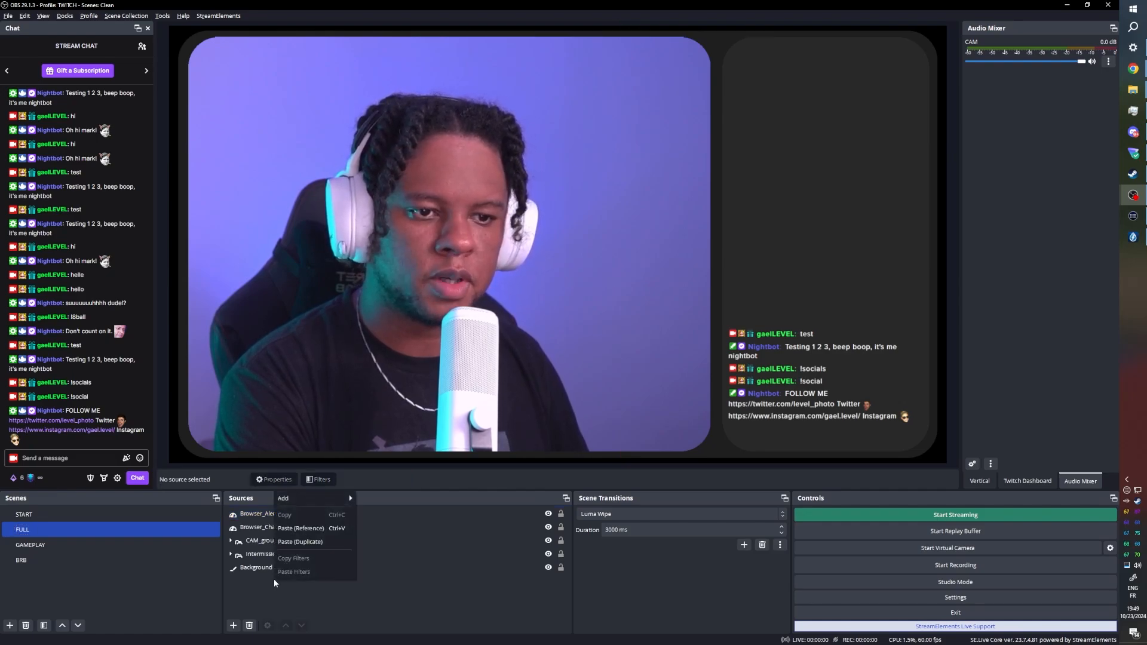
{"action": "left_click", "coordinate": [297, 546]}
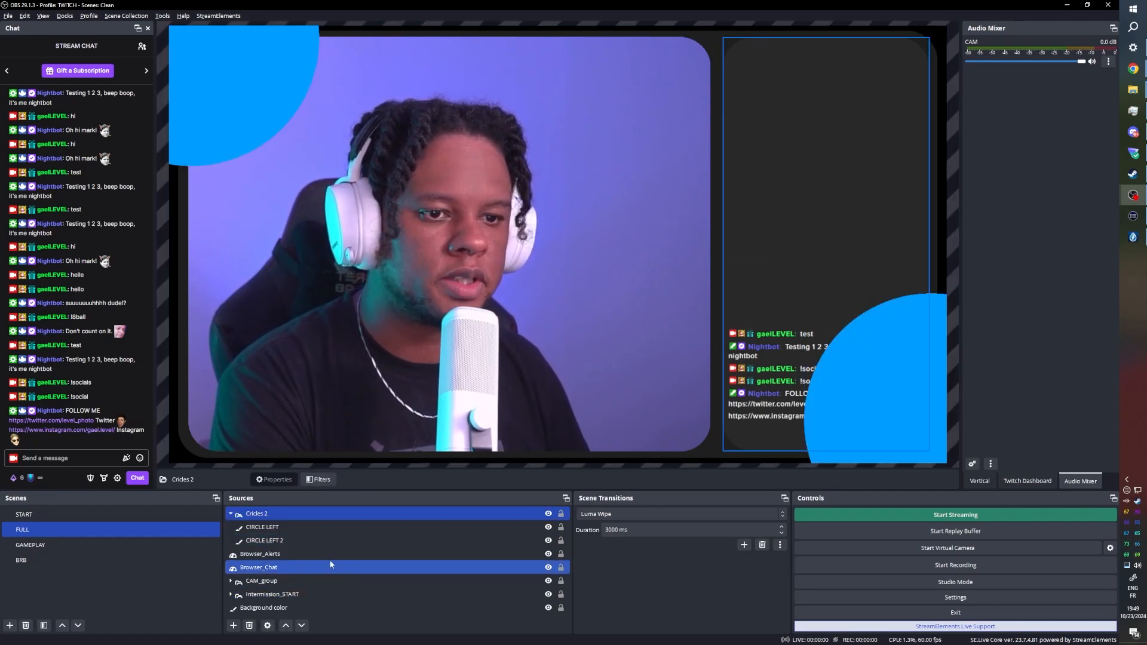
{"action": "left_click", "coordinate": [237, 518]}
{"action": "left_click", "coordinate": [228, 513]}
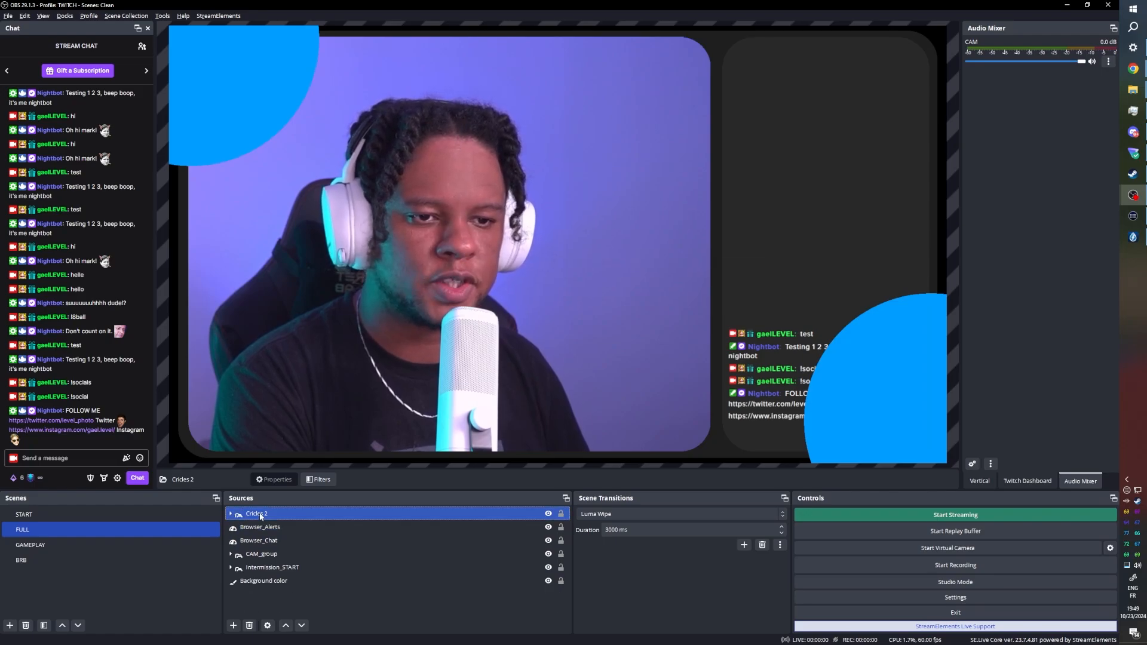
{"action": "left_click_drag", "start_coordinate": [257, 513], "coordinate": [278, 597]}
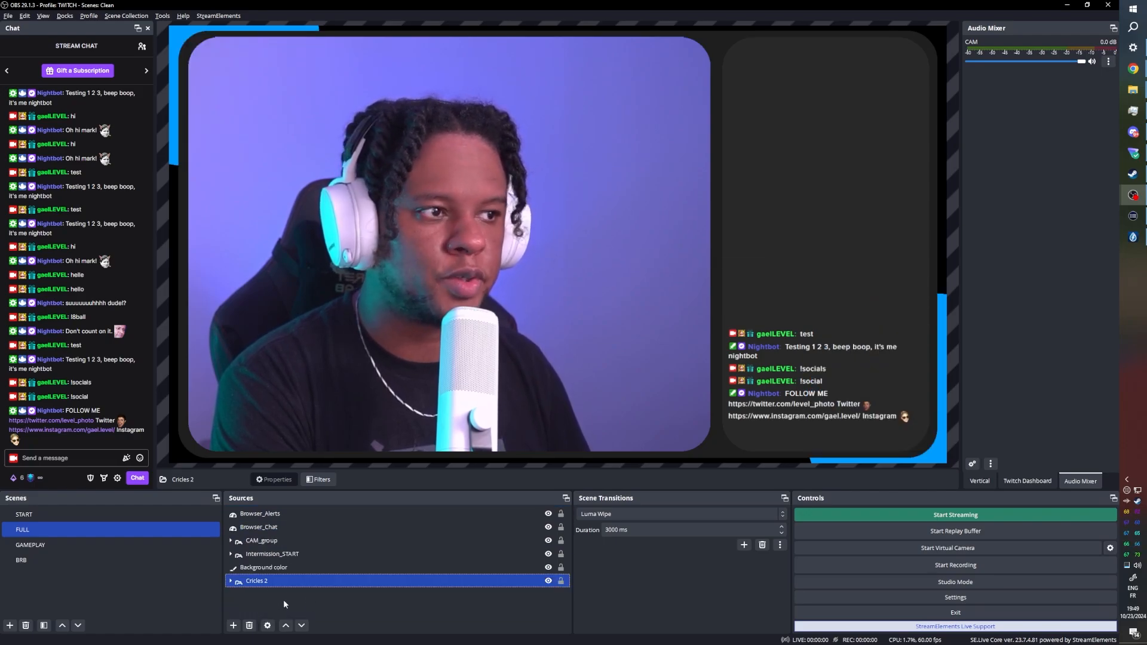
{"action": "left_click", "coordinate": [283, 600]}
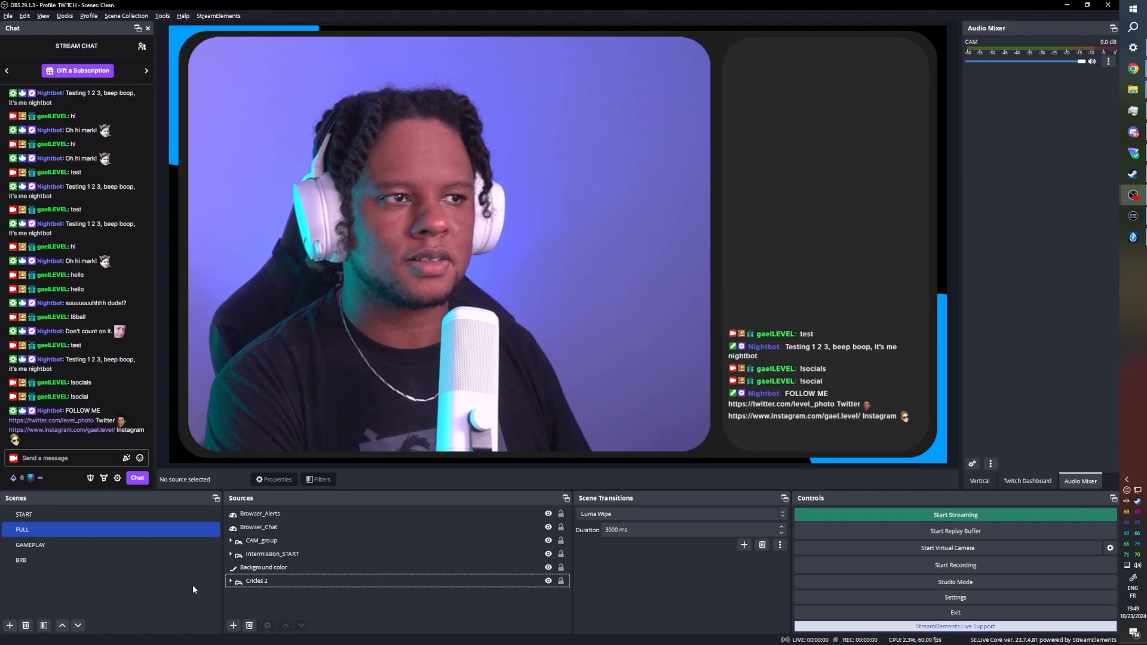
Step: Paste a duplicate of the Cricles group into the GAMEPLAY scene, collapse it, and order it below Game Capture
{"action": "left_click", "coordinate": [89, 544]}
{"action": "left_click", "coordinate": [231, 539]}
{"action": "left_click", "coordinate": [230, 527]}
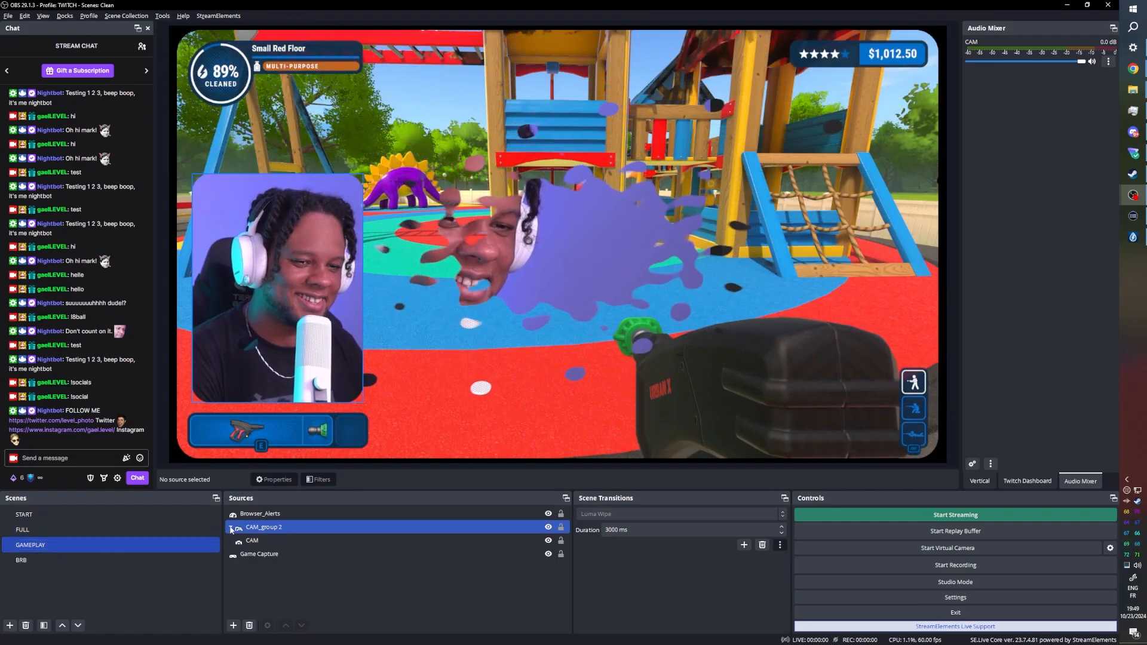
{"action": "right_click", "coordinate": [256, 558]}
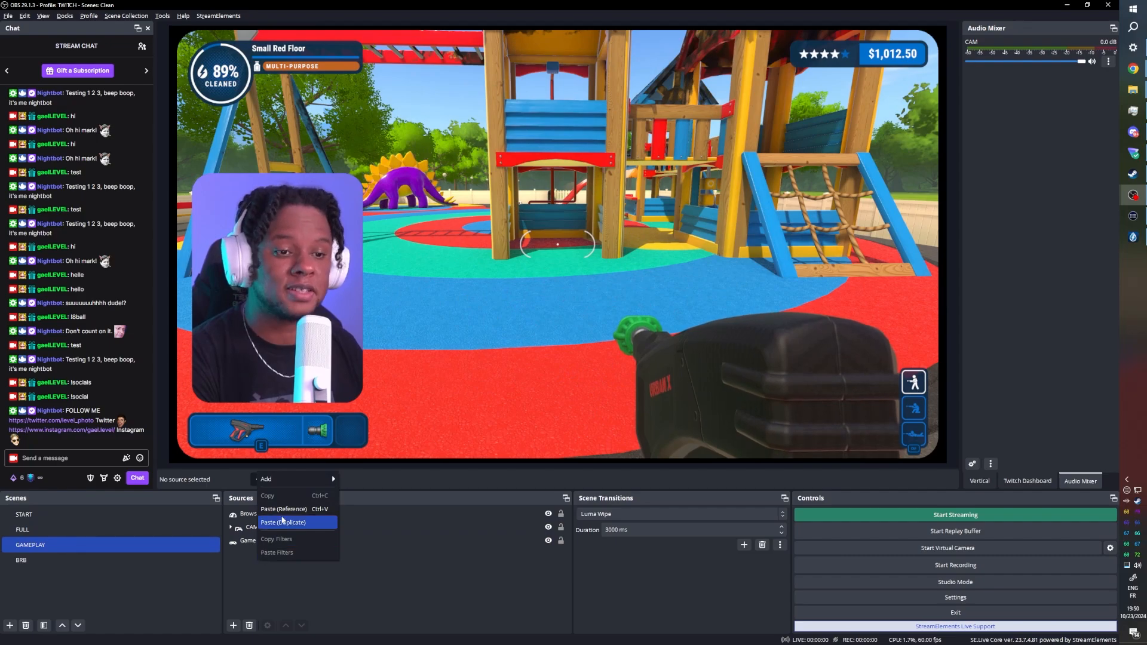
{"action": "left_click", "coordinate": [279, 522]}
{"action": "left_click", "coordinate": [229, 515]}
{"action": "left_click", "coordinate": [231, 514]}
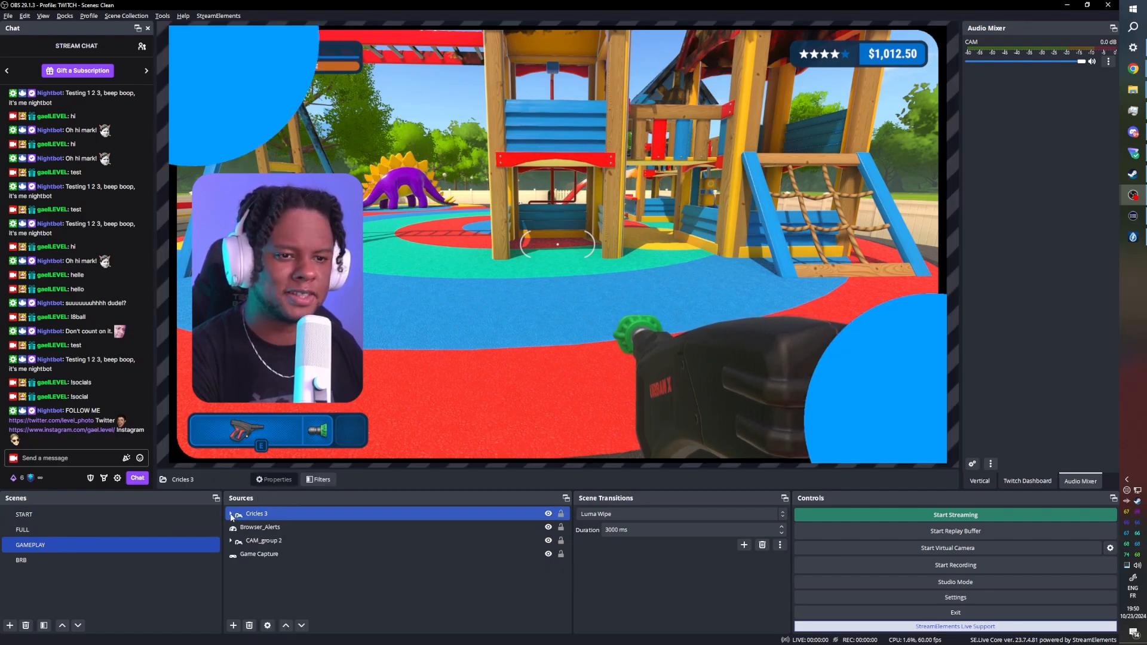
{"action": "left_click_drag", "start_coordinate": [251, 513], "coordinate": [263, 591]}
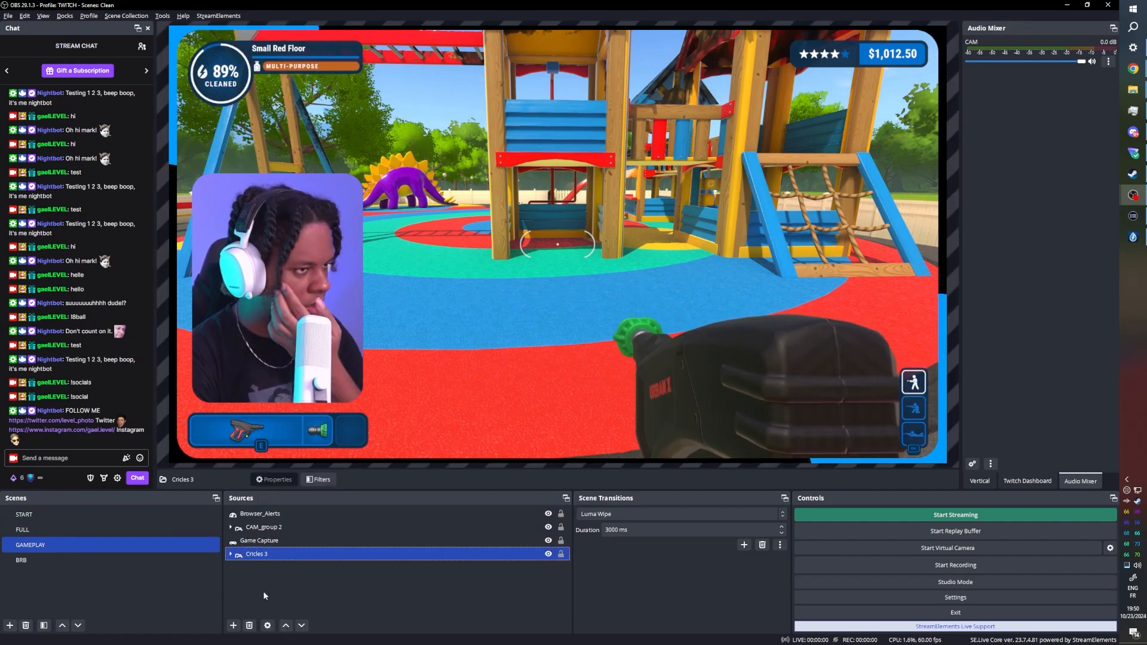
Step: Paste a duplicate of the Cricles group into the BRB scene and order it below the collapsed Intermission_START 2 group
{"action": "left_click", "coordinate": [34, 571]}
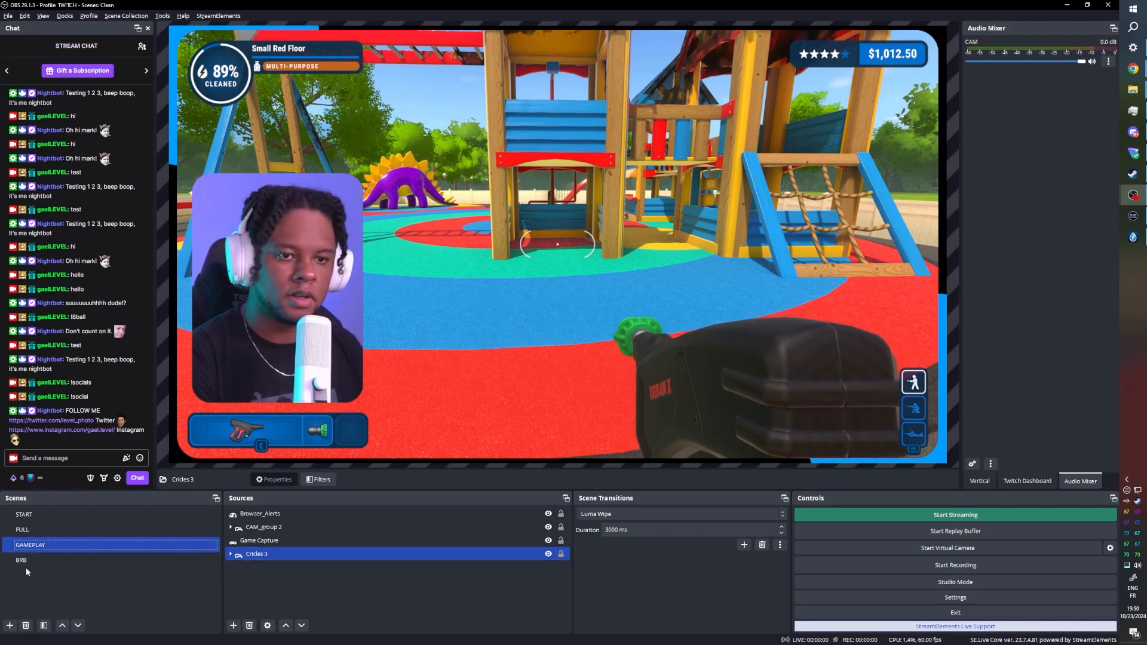
{"action": "left_click", "coordinate": [33, 559]}
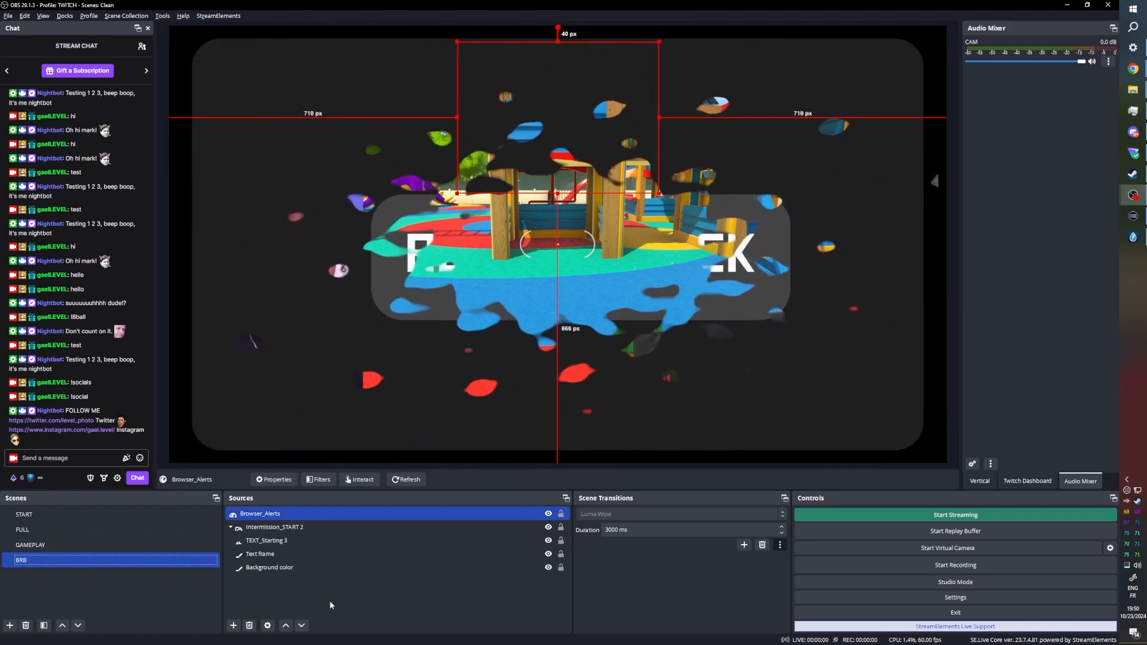
{"action": "left_click", "coordinate": [235, 528]}
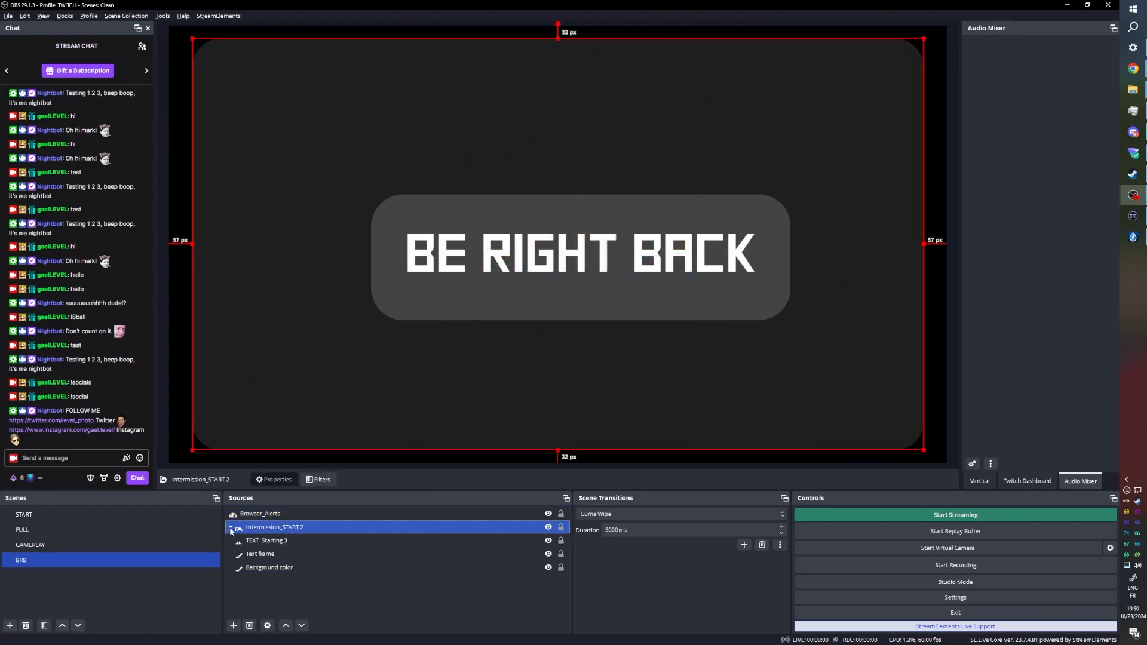
{"action": "left_click", "coordinate": [245, 553]}
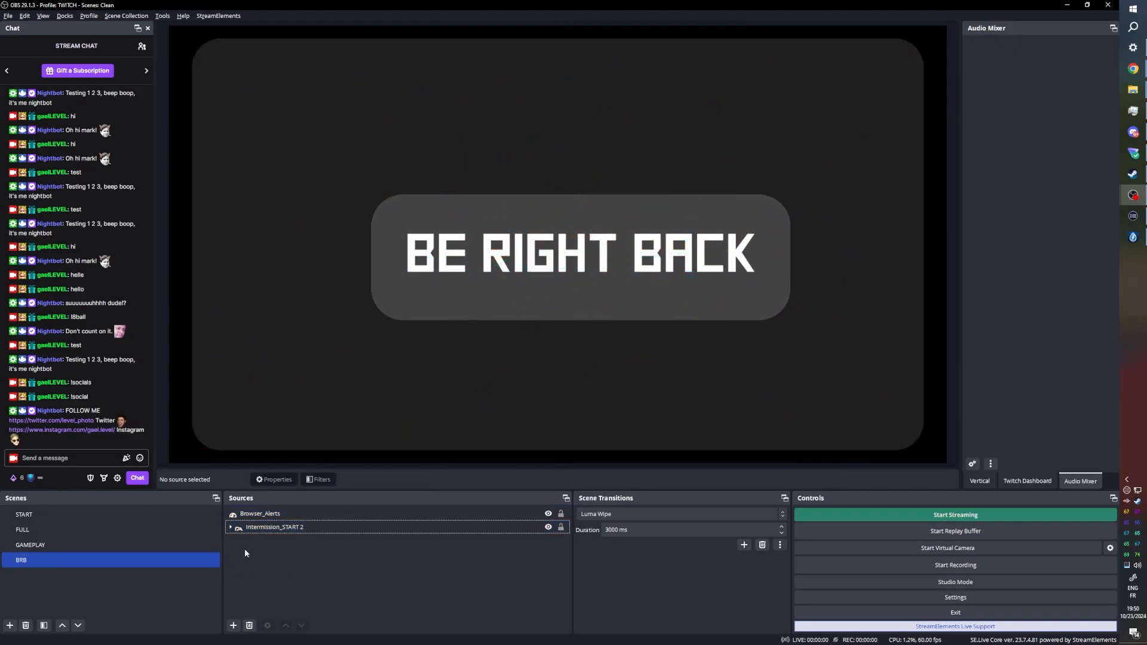
{"action": "right_click", "coordinate": [283, 548]}
{"action": "left_click", "coordinate": [299, 599]}
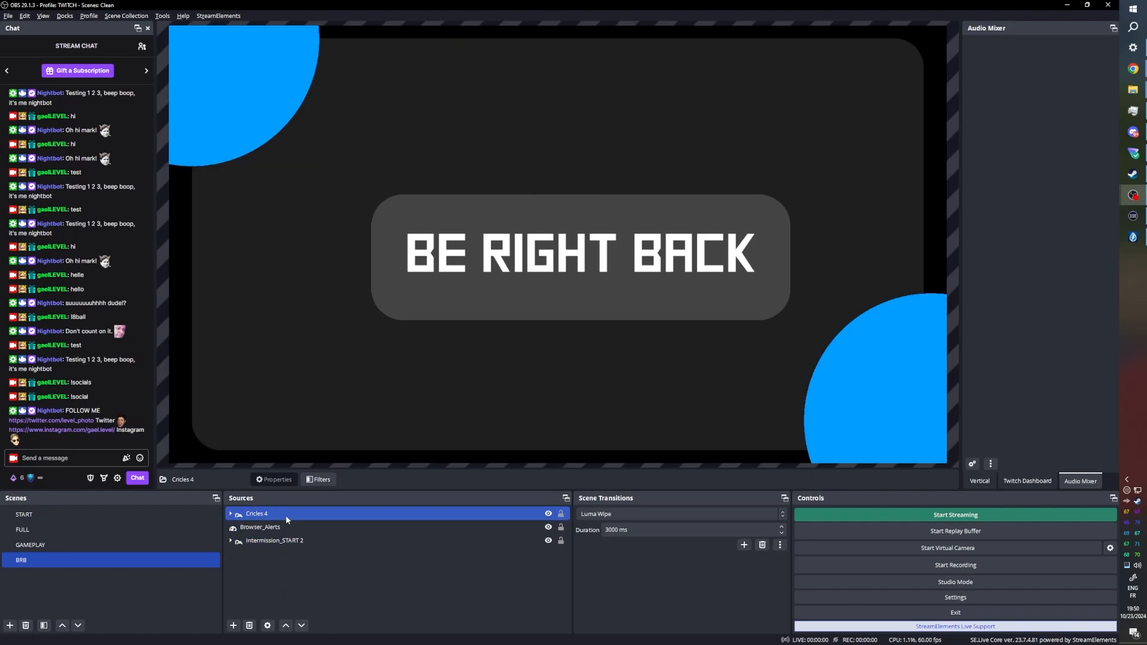
{"action": "left_click_drag", "start_coordinate": [285, 514], "coordinate": [274, 579]}
{"action": "left_click", "coordinate": [302, 577]}
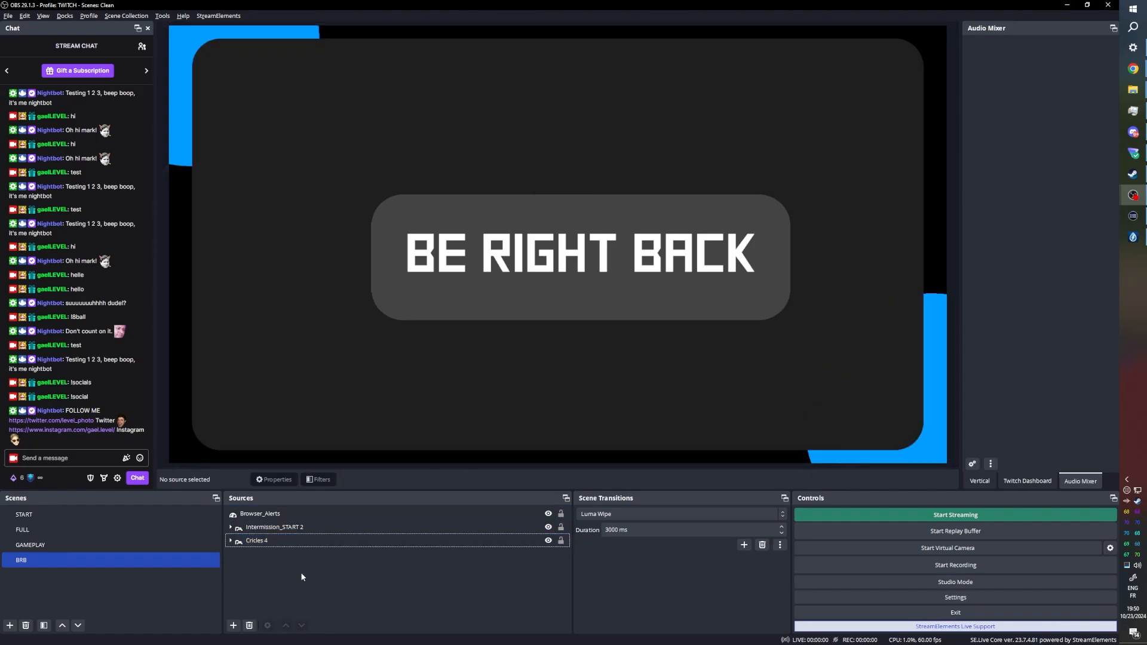
Step: Switch through the GAMEPLAY, FULL and START scenes and back to check the circles and the Luma Wipe transitions
{"action": "left_click", "coordinate": [83, 545]}
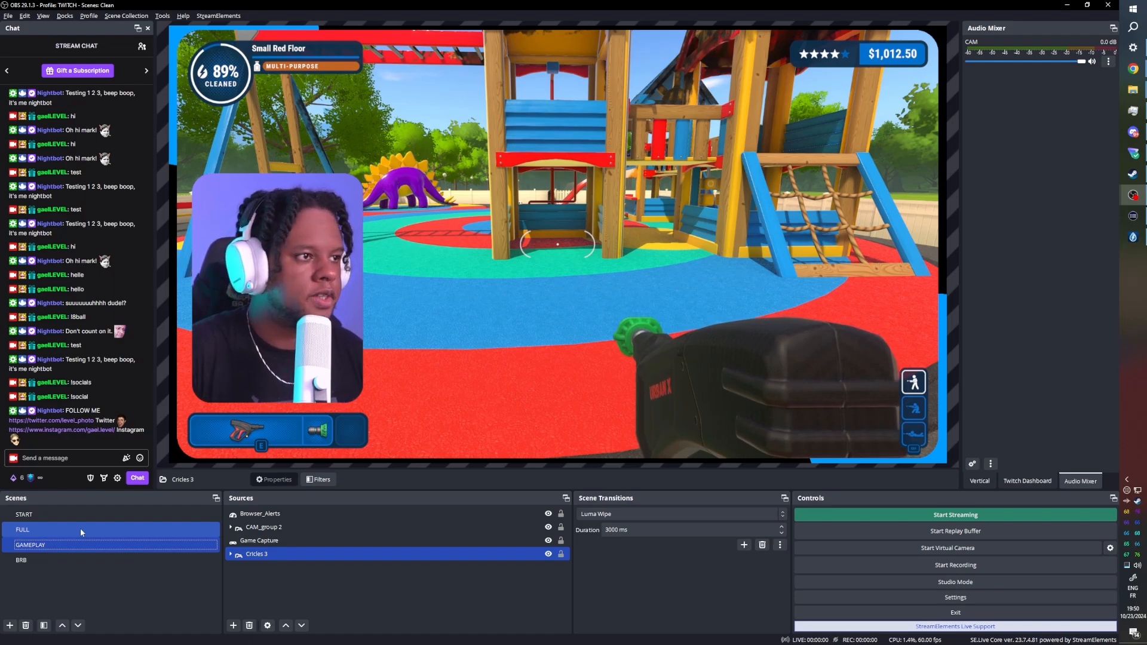
{"action": "left_click", "coordinate": [81, 530]}
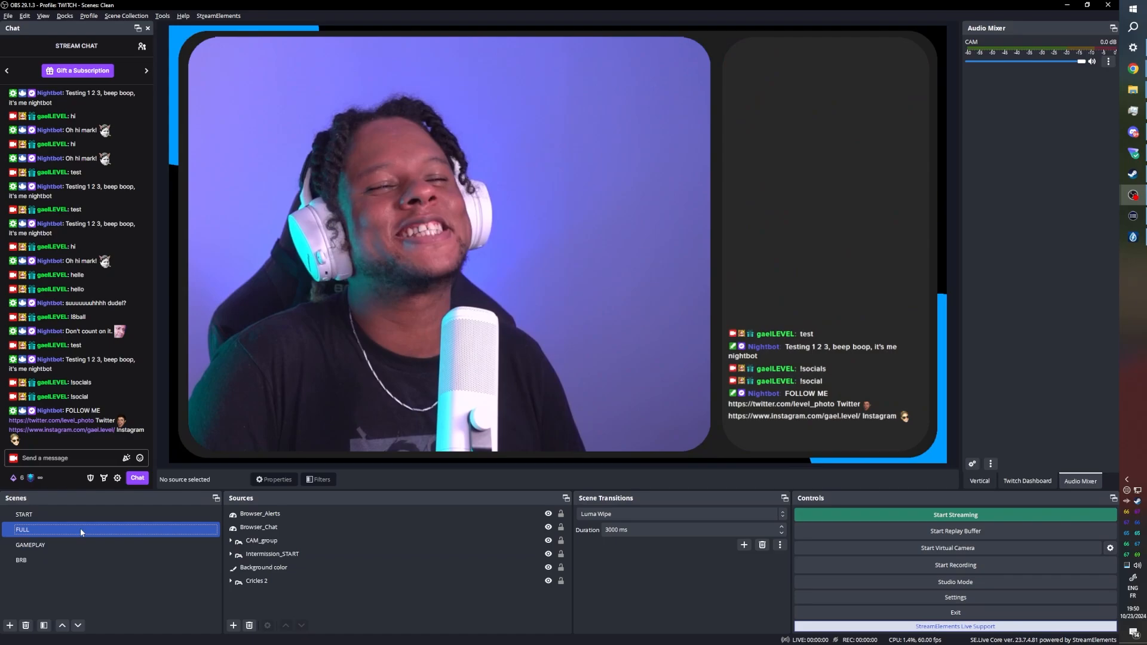
{"action": "left_click", "coordinate": [68, 513]}
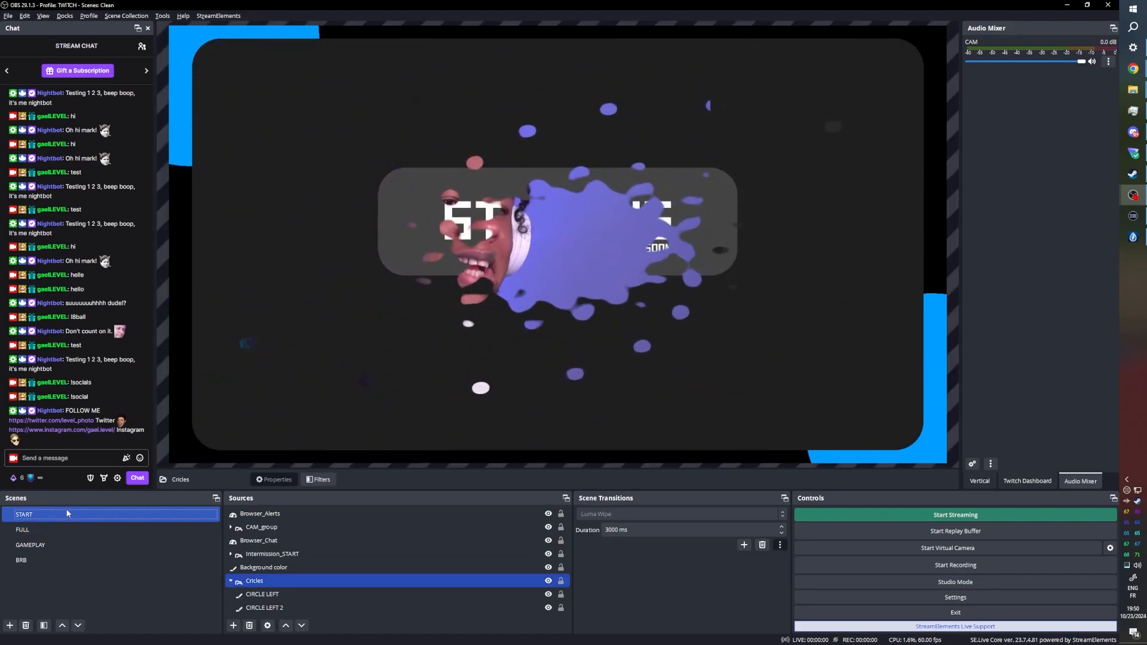
{"action": "left_click", "coordinate": [62, 530]}
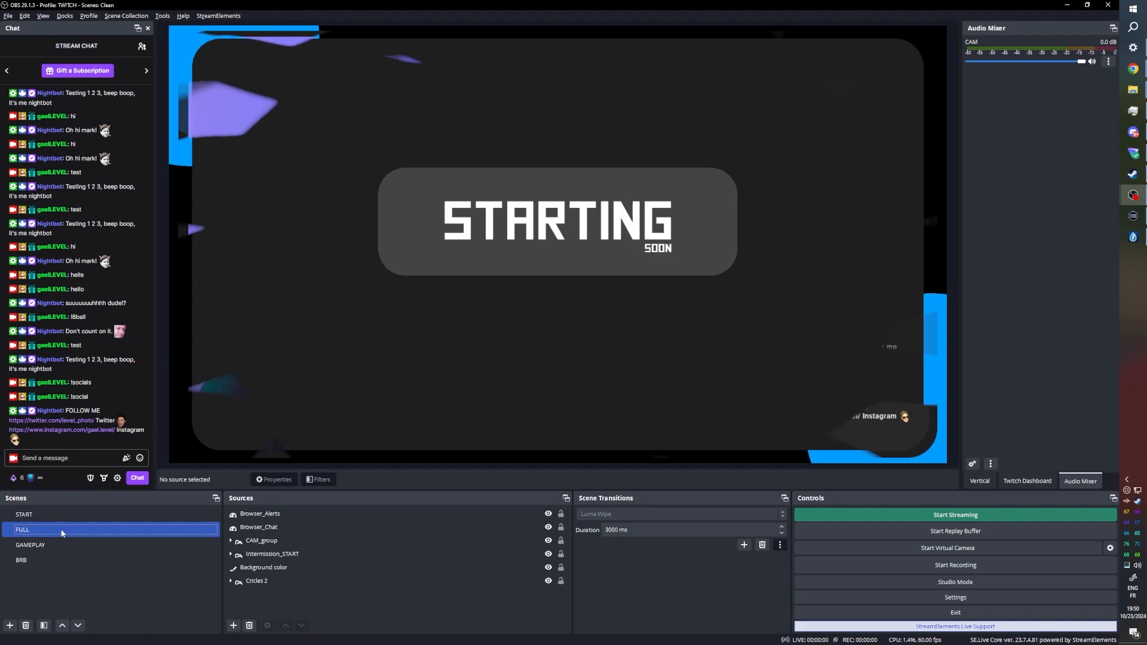
{"action": "left_click", "coordinate": [62, 543]}
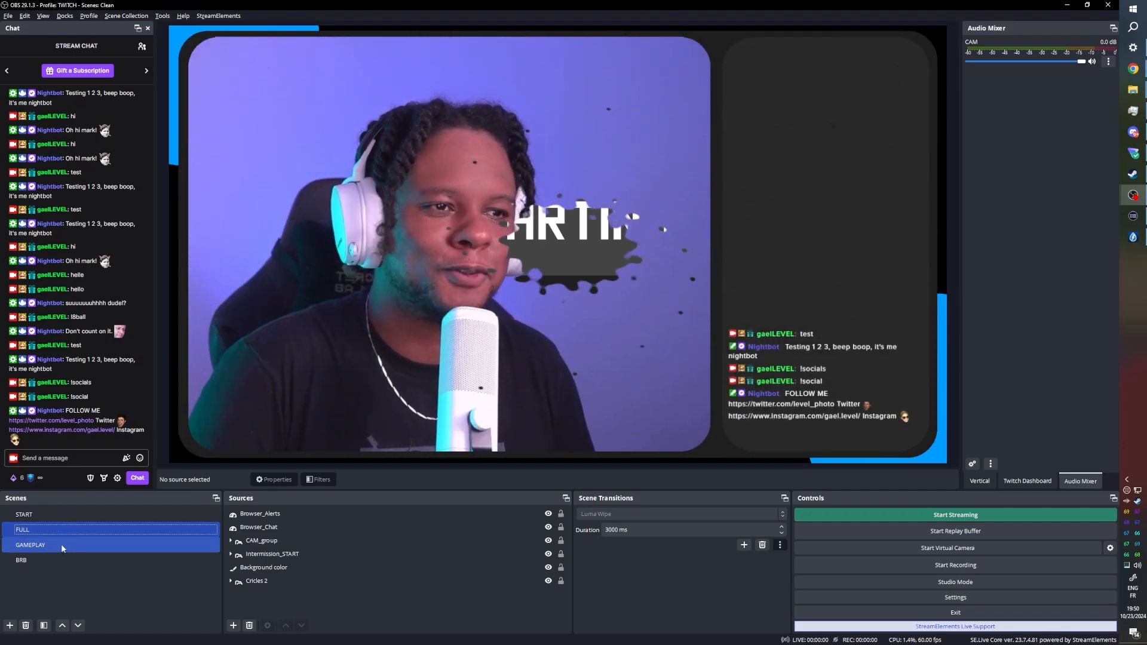